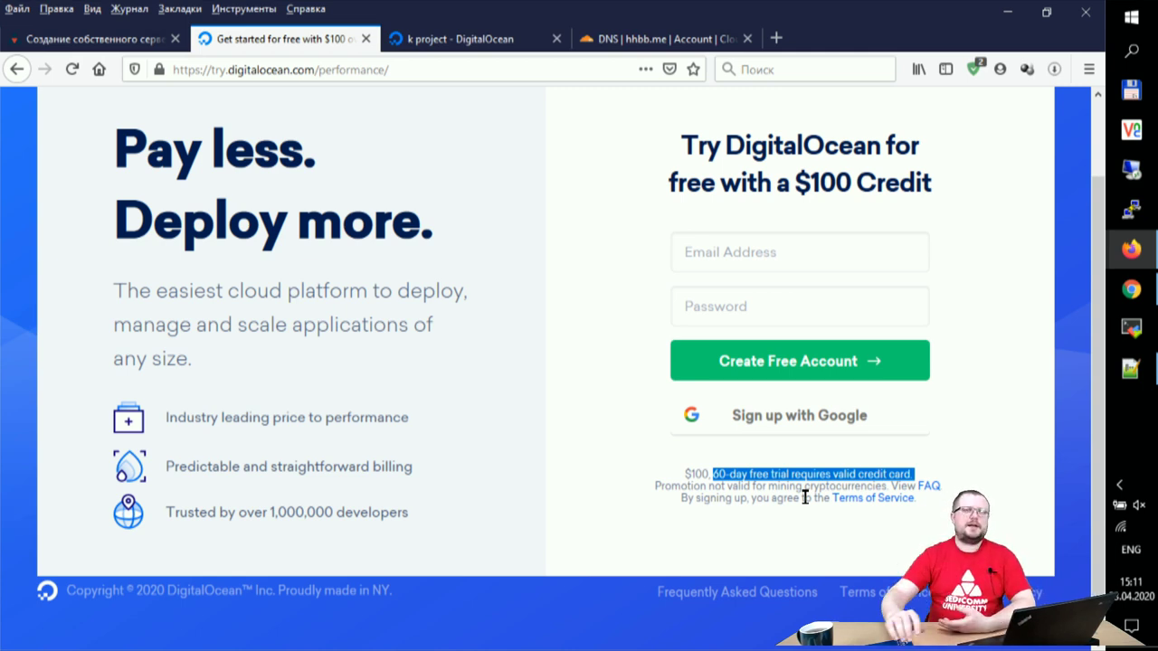
# Step: Select the URL of the DigitalOcean $100-credit, 60-day free trial sign-up page for copying
pyautogui.click(576, 332)
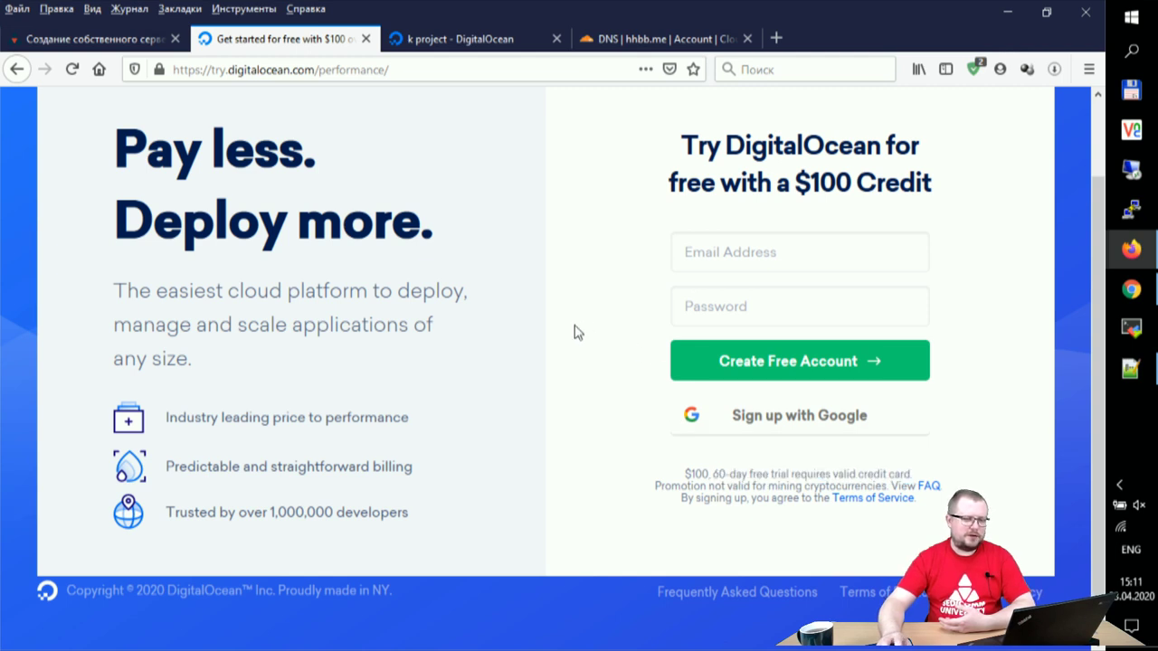
pyautogui.click(458, 70)
pyautogui.hotkey('ctrl', 'c')
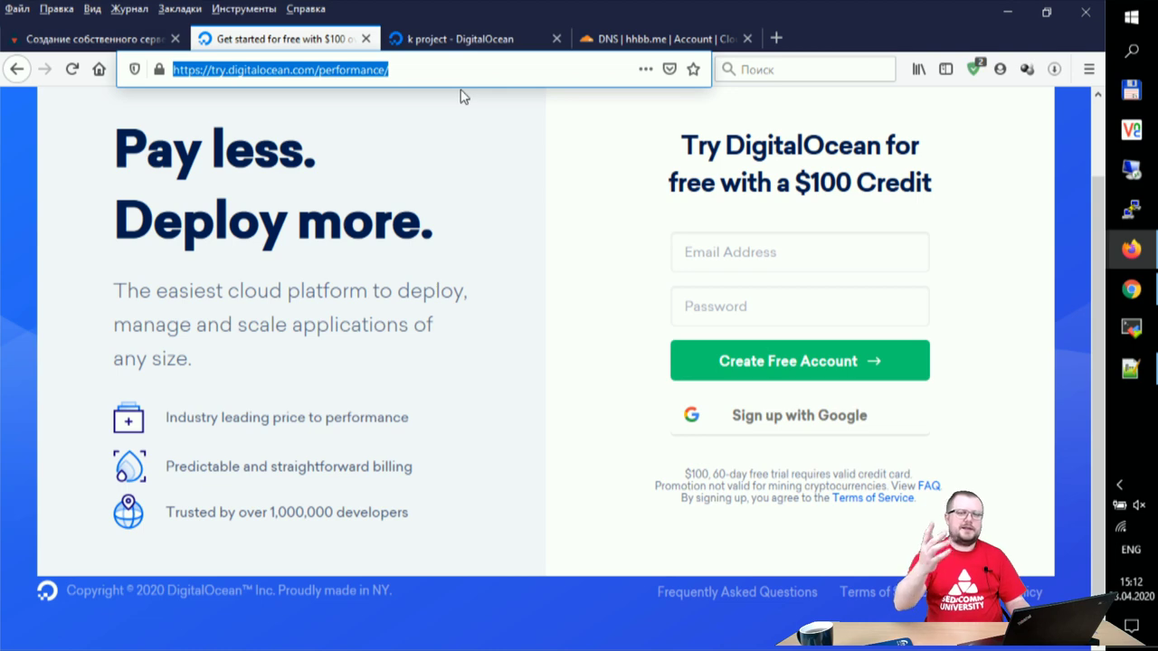
# Step: Paste the copied DigitalOcean sign-up link into the YouTube Studio live chat, send it, and minimize Chrome
pyautogui.click(1139, 291)
pyautogui.scroll(-3, 937, 443)
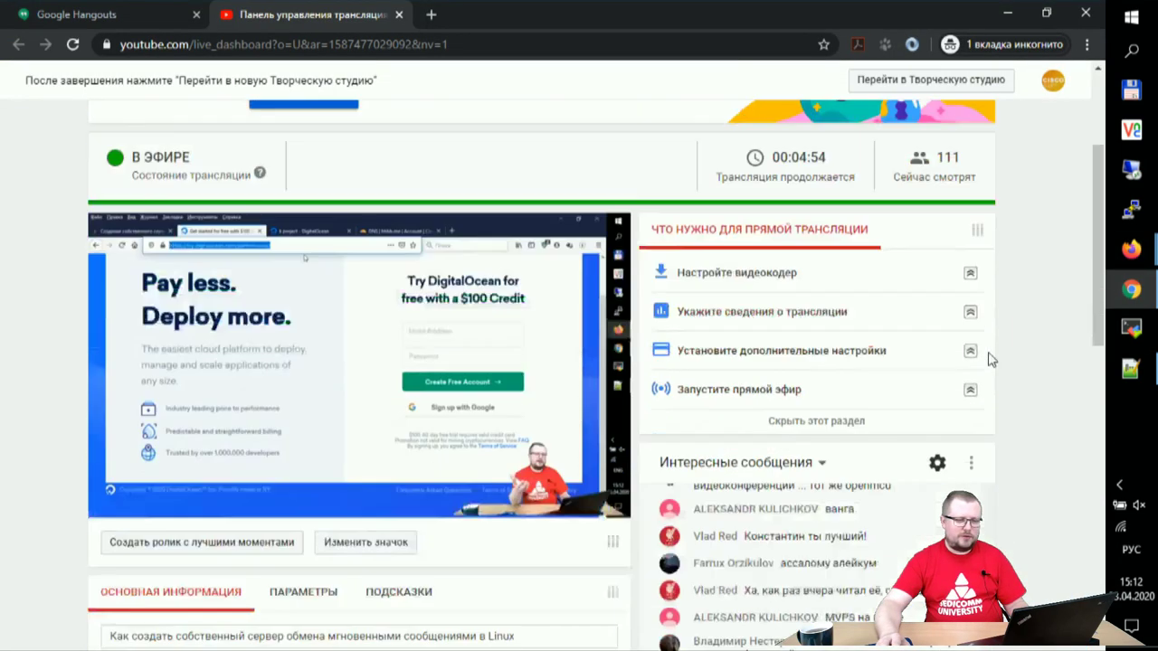
pyautogui.scroll(-3, 937, 443)
pyautogui.click(820, 507)
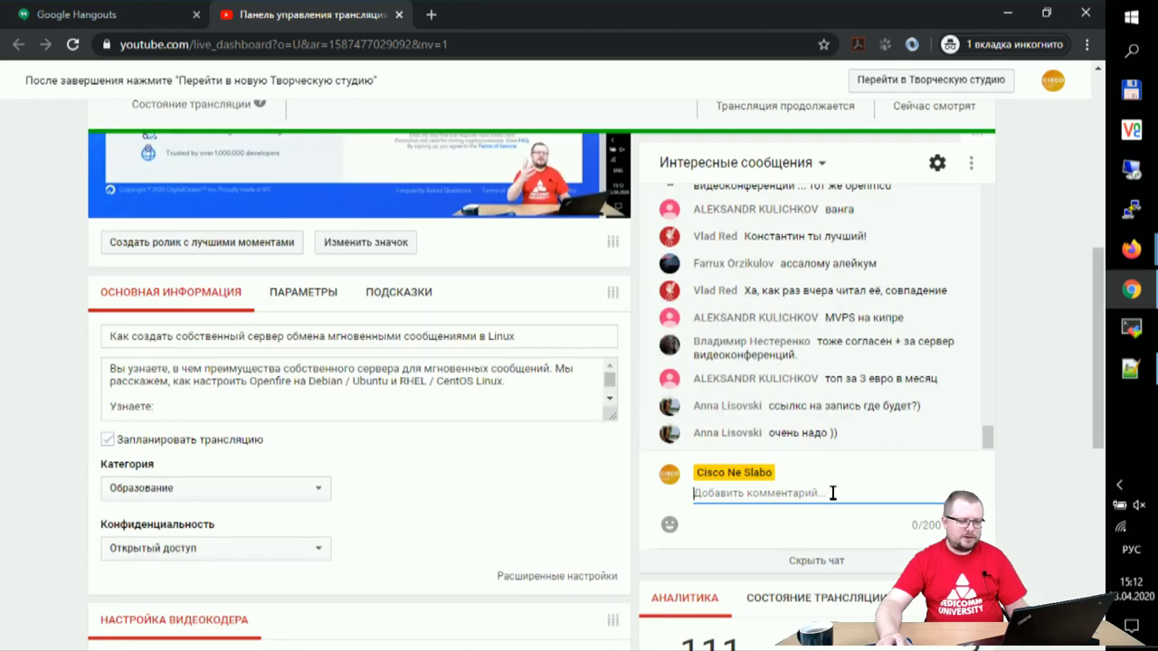
pyautogui.hotkey('ctrl', 'v')
pyautogui.press('Return')
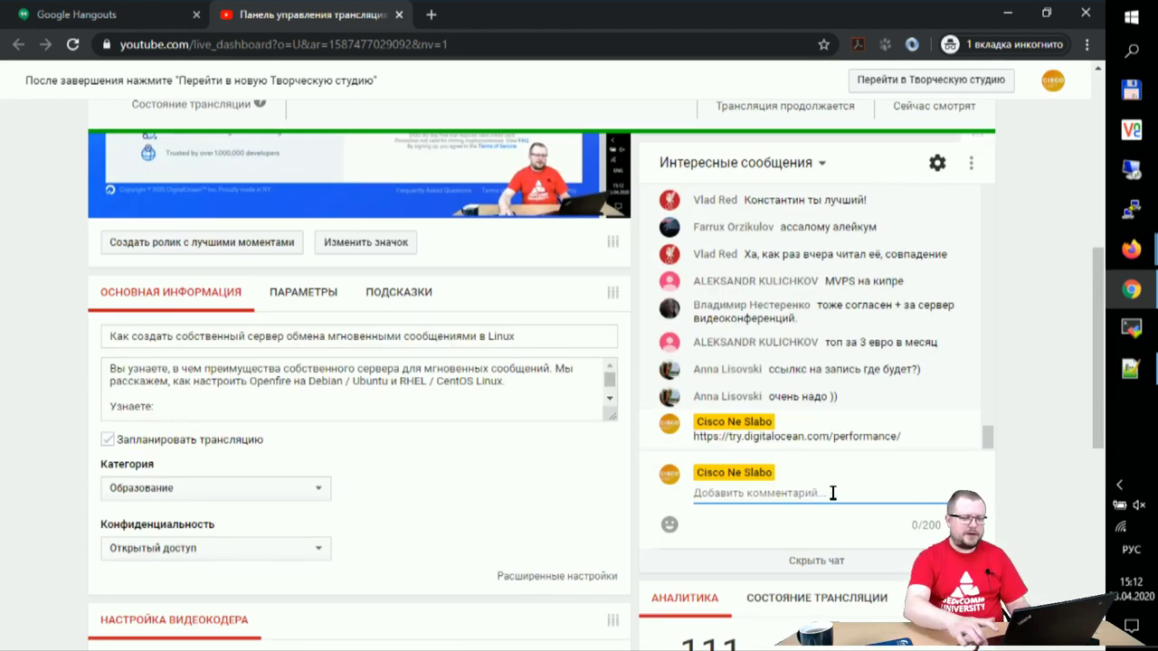
pyautogui.click(1006, 10)
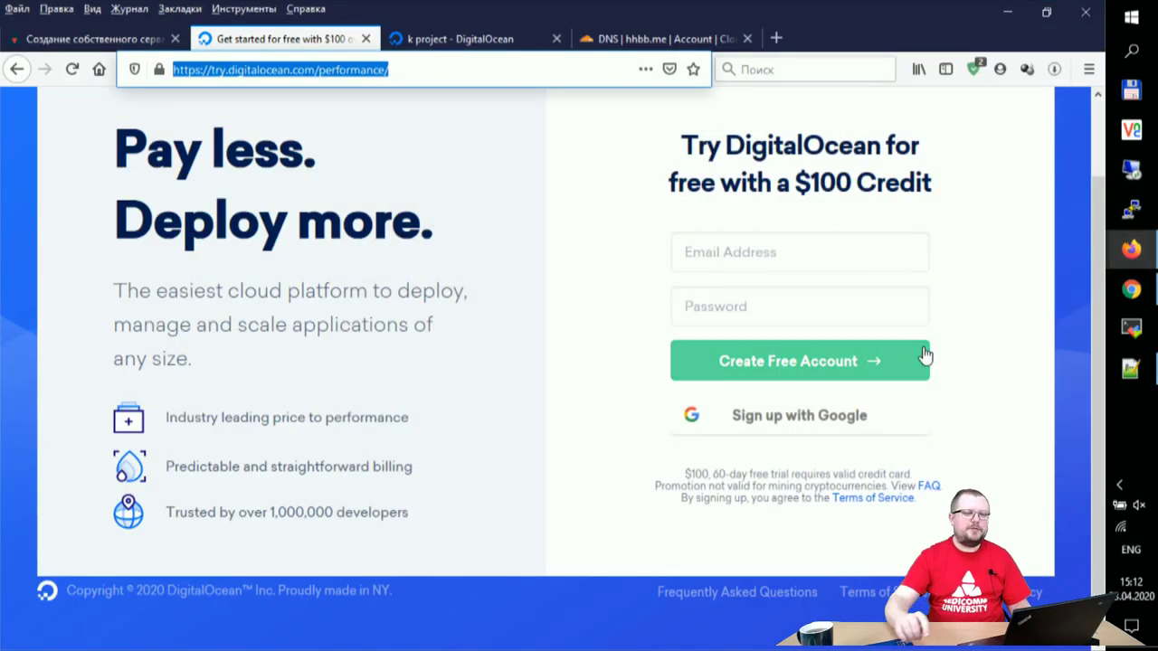
# Step: Clear the URL selection and switch to the 'k project - DigitalOcean' tab
pyautogui.click(990, 358)
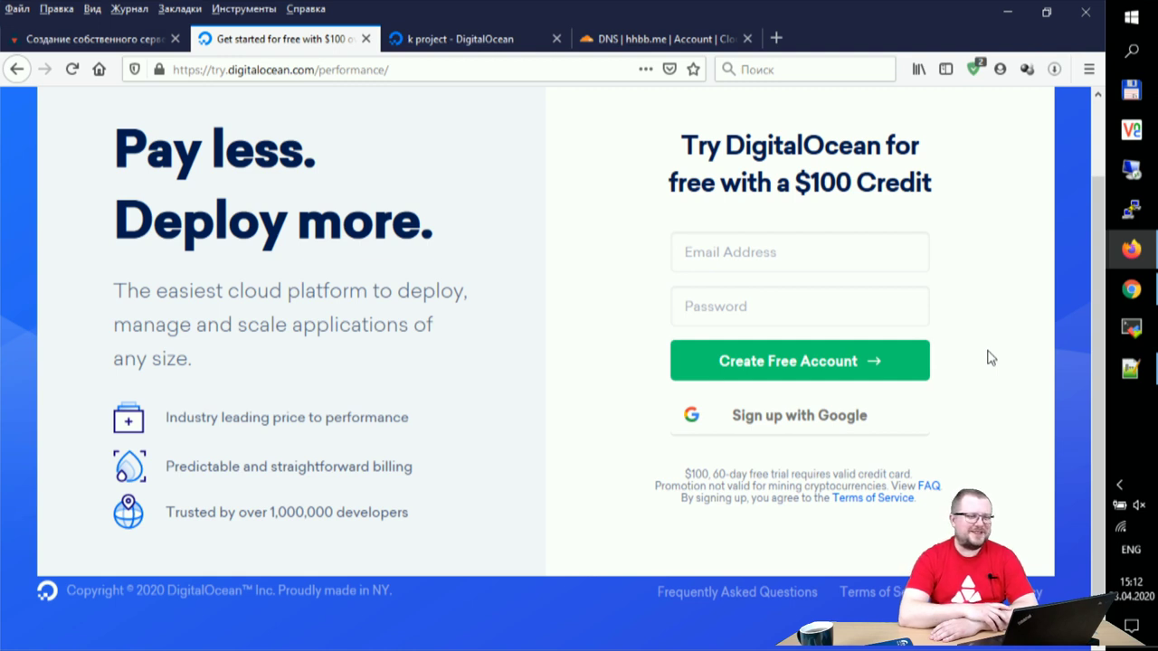
pyautogui.click(432, 41)
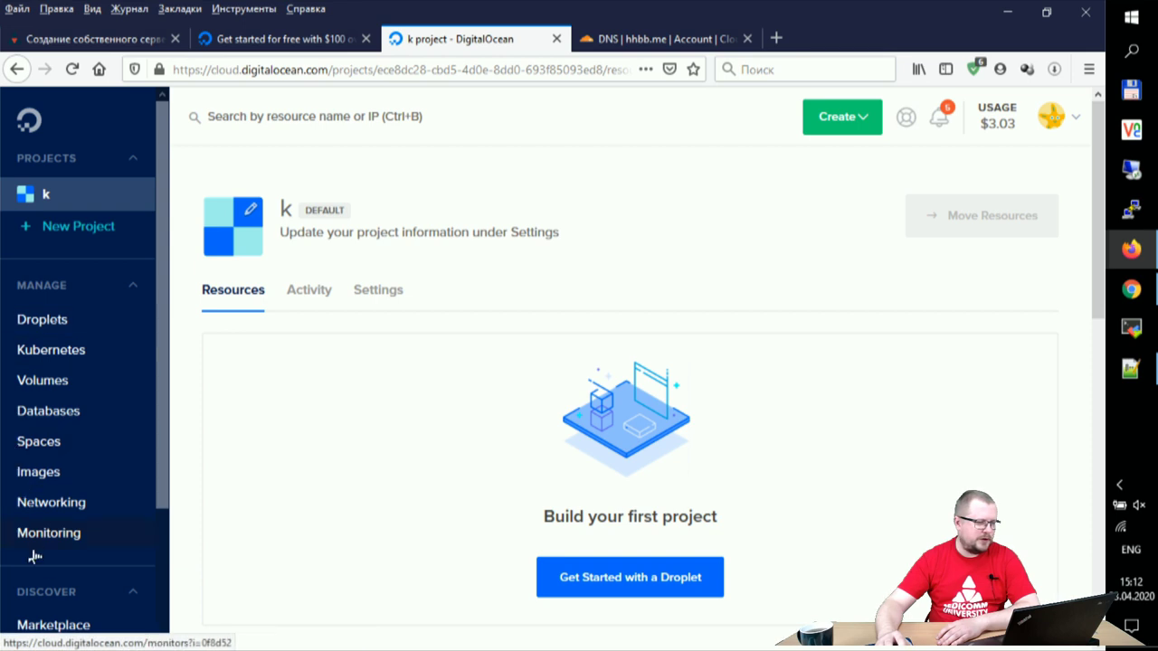
# Step: Choose Droplets from the green Create menu in project k
pyautogui.click(871, 120)
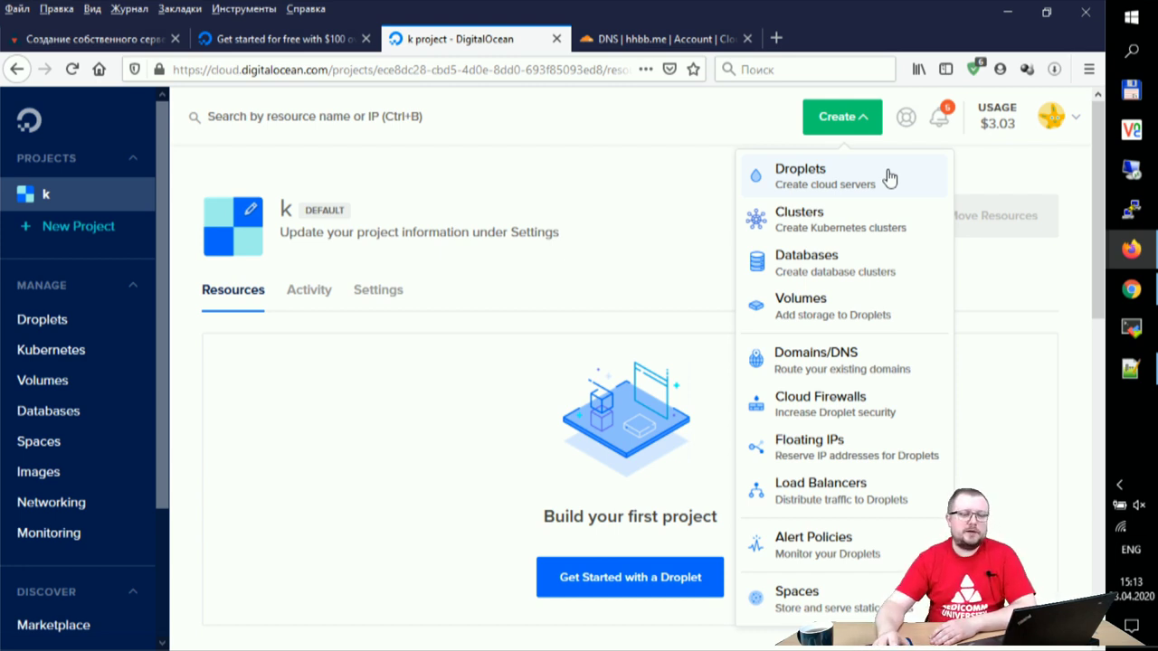
pyautogui.click(819, 186)
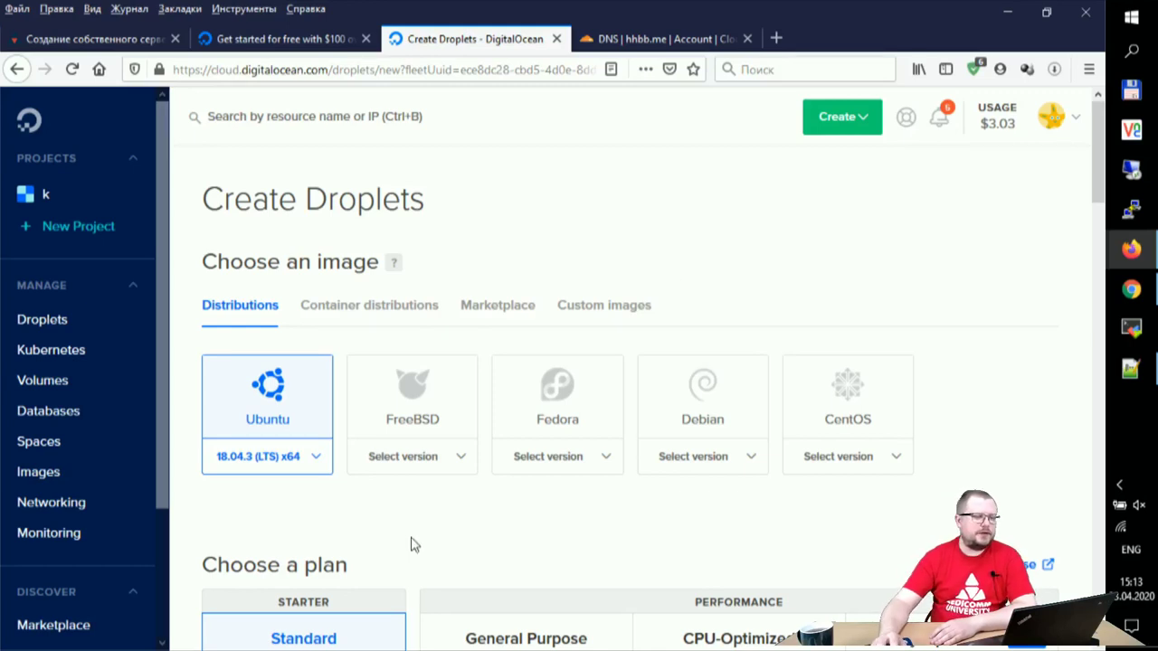
# Step: Pick Ubuntu 16.04.6 (LTS) x64 as the droplet image, then go to the SEDICOMM Openfire article
pyautogui.scroll(-2, 375, 540)
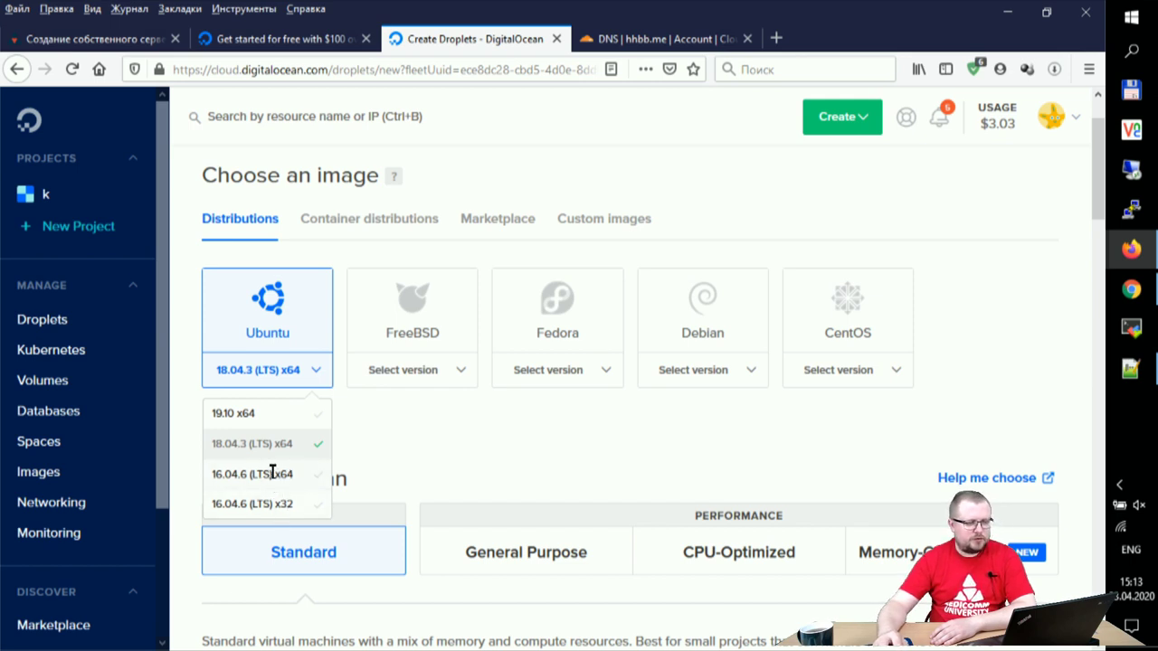
pyautogui.click(272, 475)
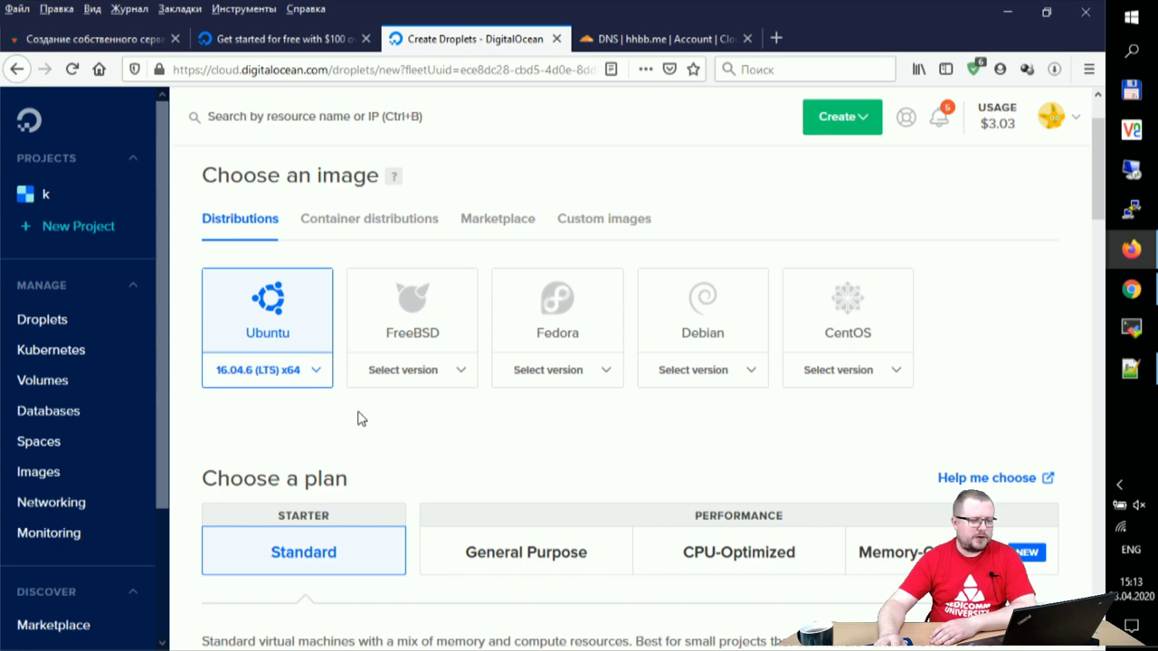
pyautogui.click(86, 39)
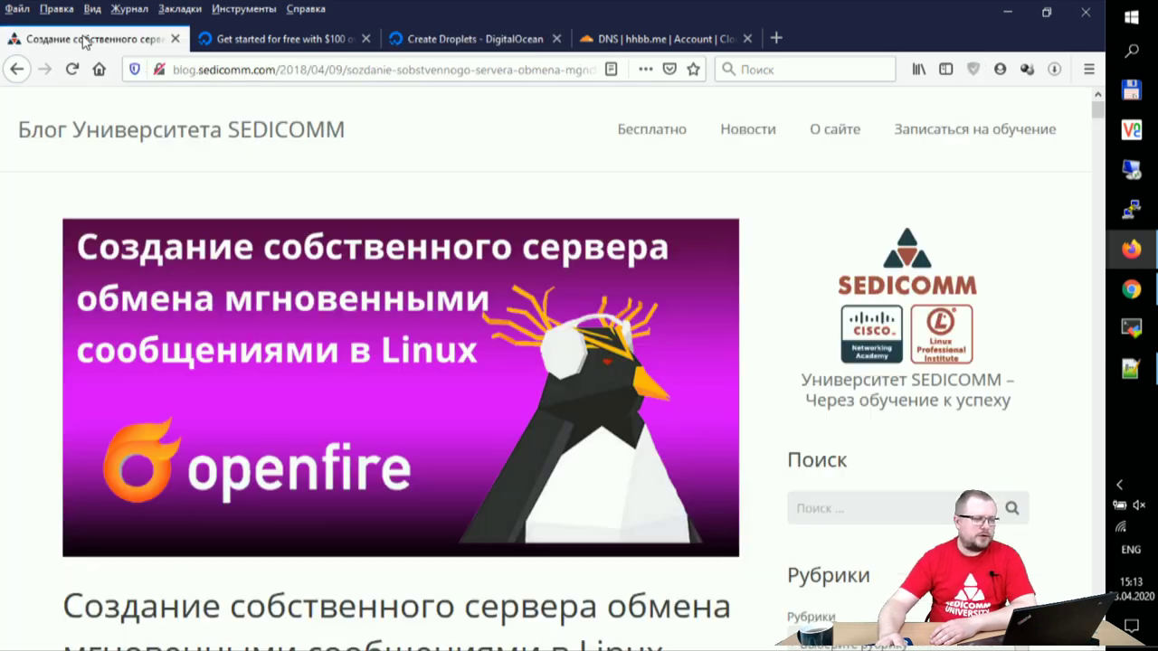
# Step: Review the article's test environment list, highlighting the CentOS 6.5 entry, then return to Create Droplets
pyautogui.scroll(-10, 368, 290)
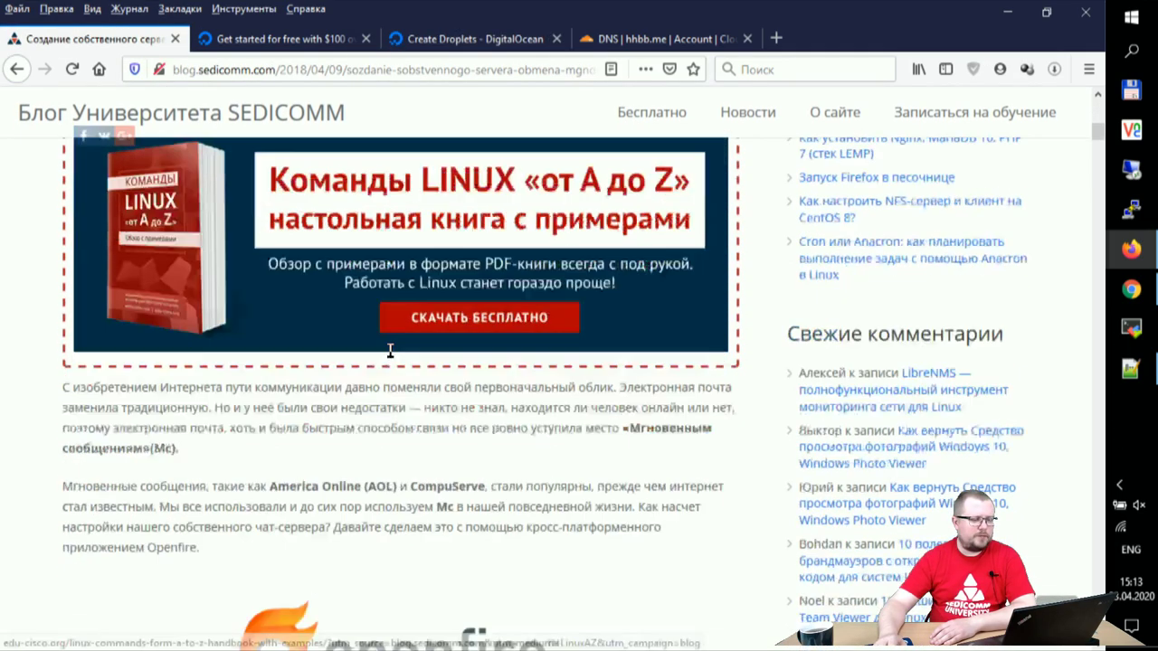
pyautogui.scroll(-5, 417, 361)
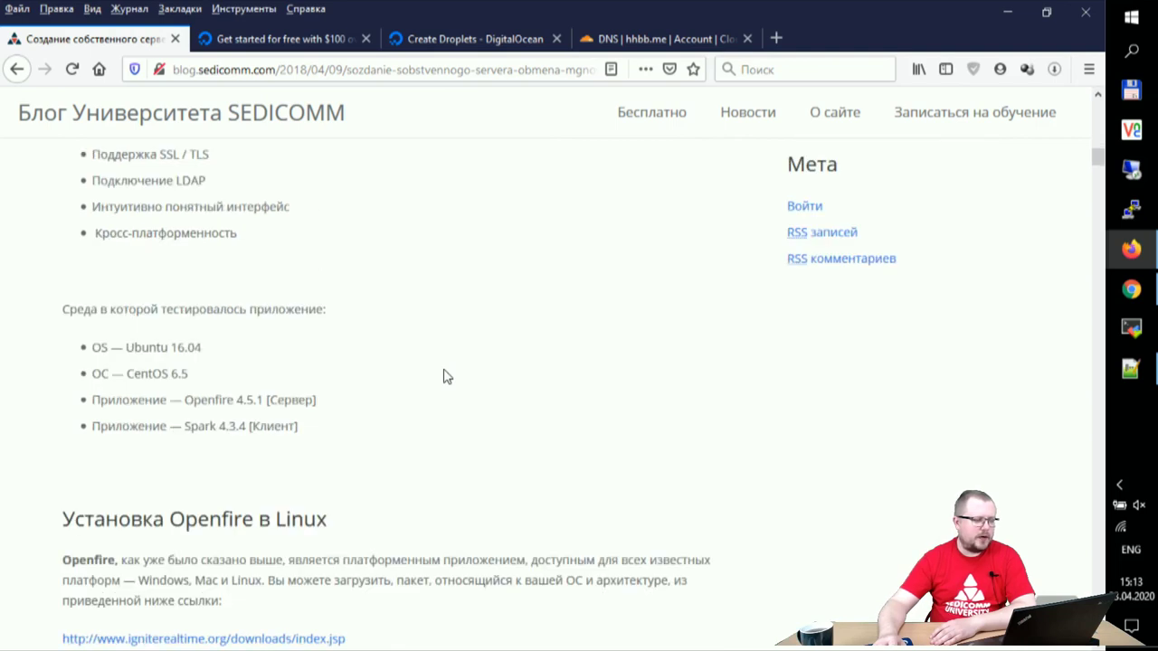
pyautogui.moveTo(142, 373); pyautogui.dragTo(325, 381)
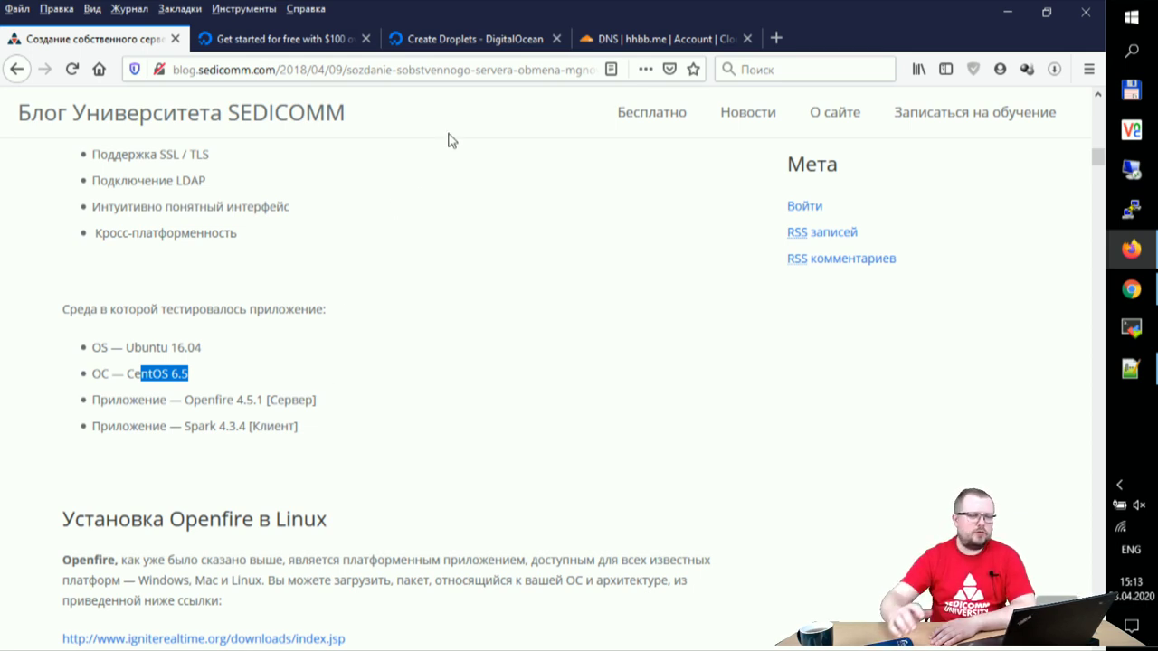
pyautogui.click(515, 44)
pyautogui.scroll(-2, 633, 281)
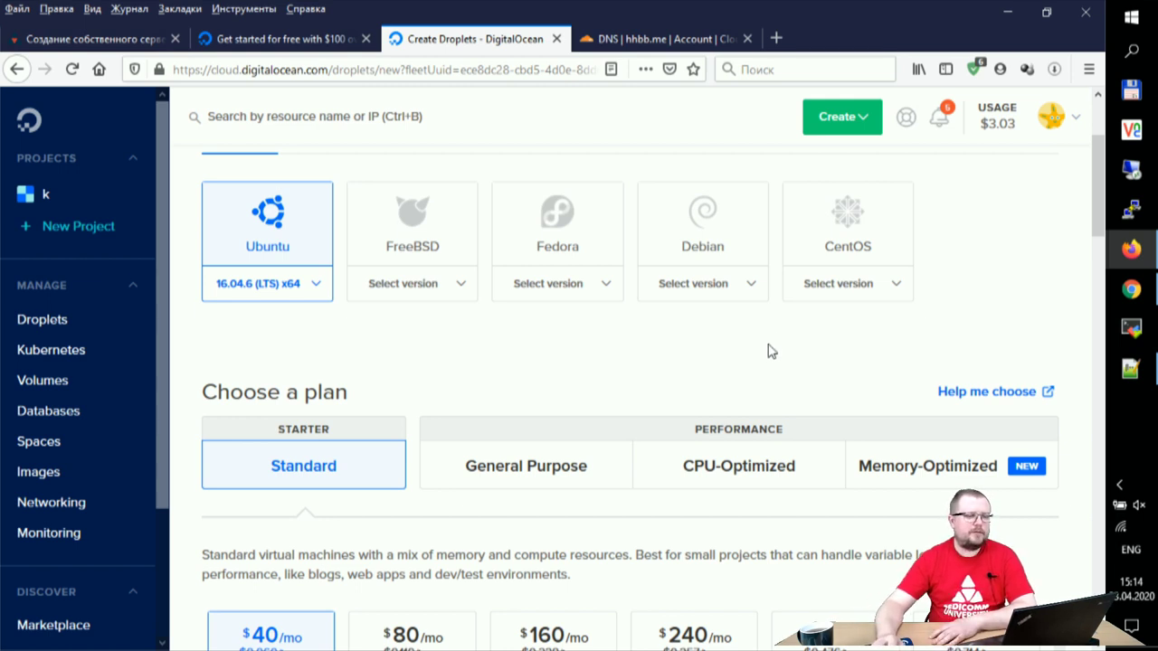
# Step: Show the cheaper Standard plans and select the $15/mo card with 3 GB RAM and 1 CPU
pyautogui.scroll(-2, 760, 353)
pyautogui.scroll(-2, 760, 353)
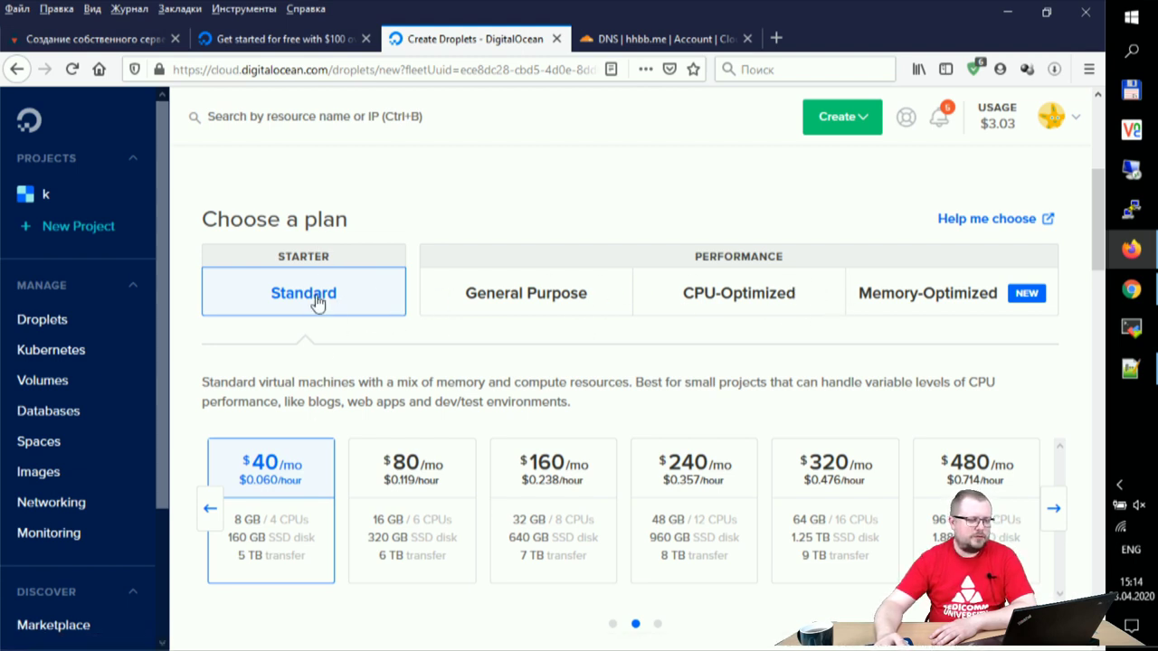
pyautogui.scroll(-2, 452, 362)
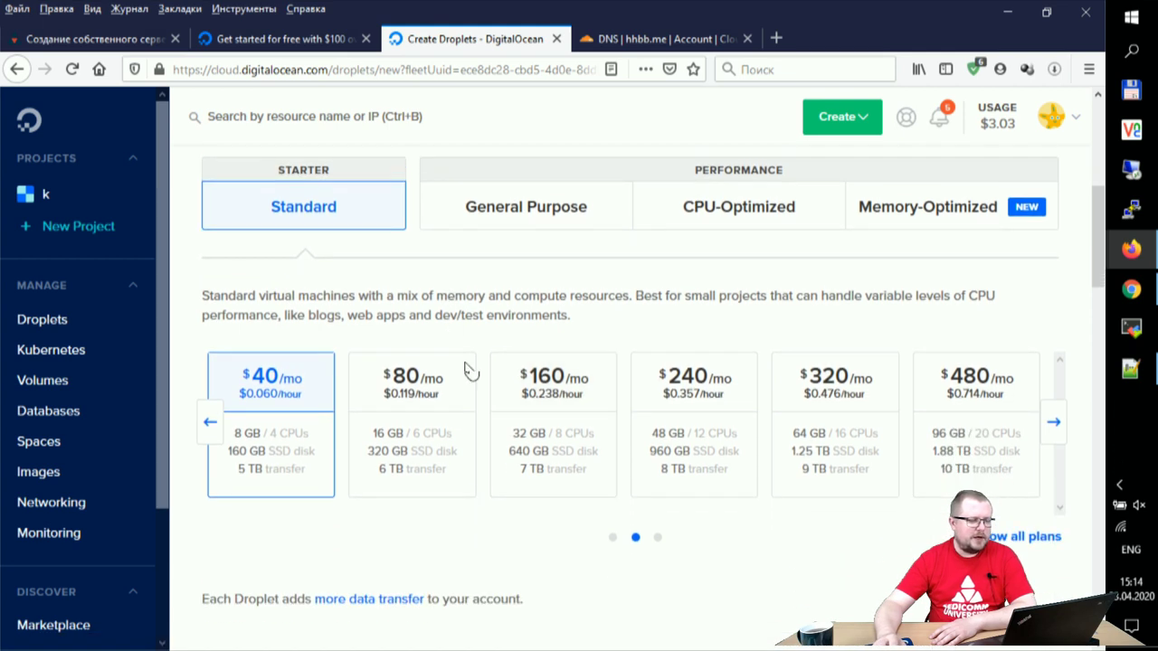
pyautogui.click(210, 422)
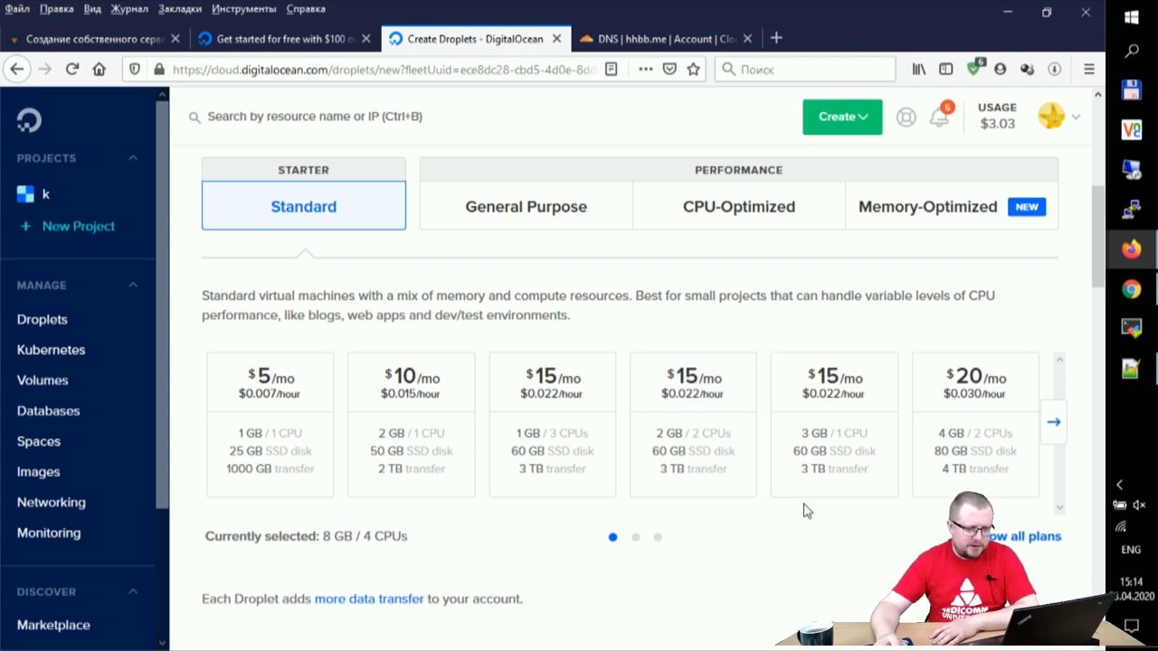
pyautogui.click(827, 460)
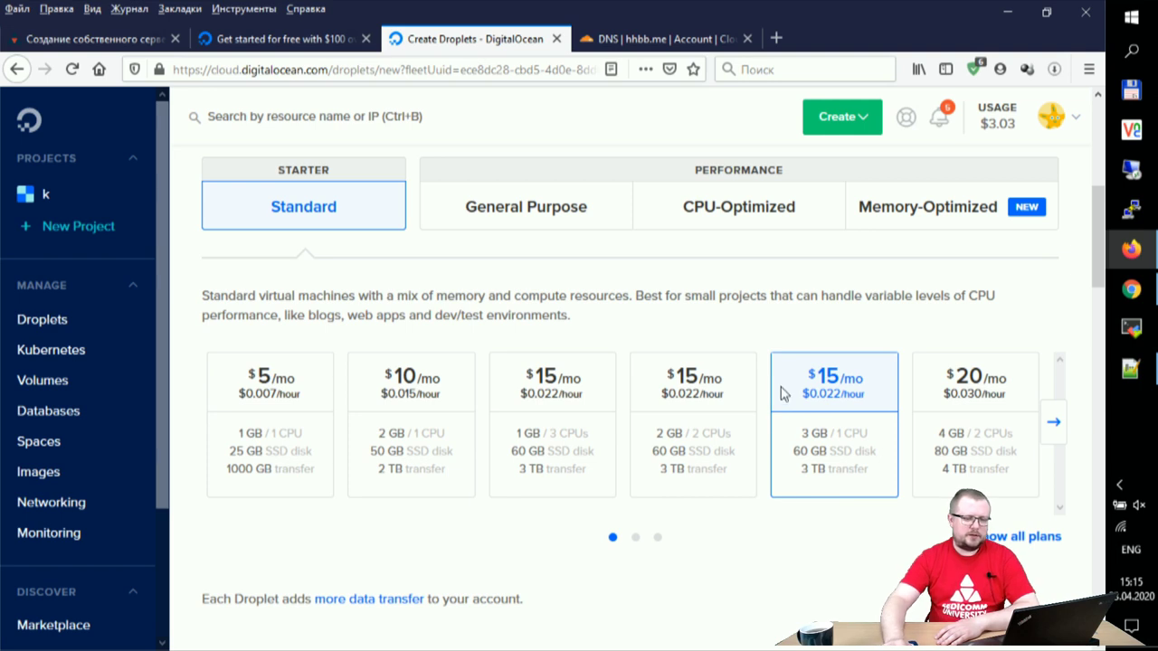
# Step: Select Frankfurt as the droplet's datacenter region in place of New York
pyautogui.scroll(-2, 759, 502)
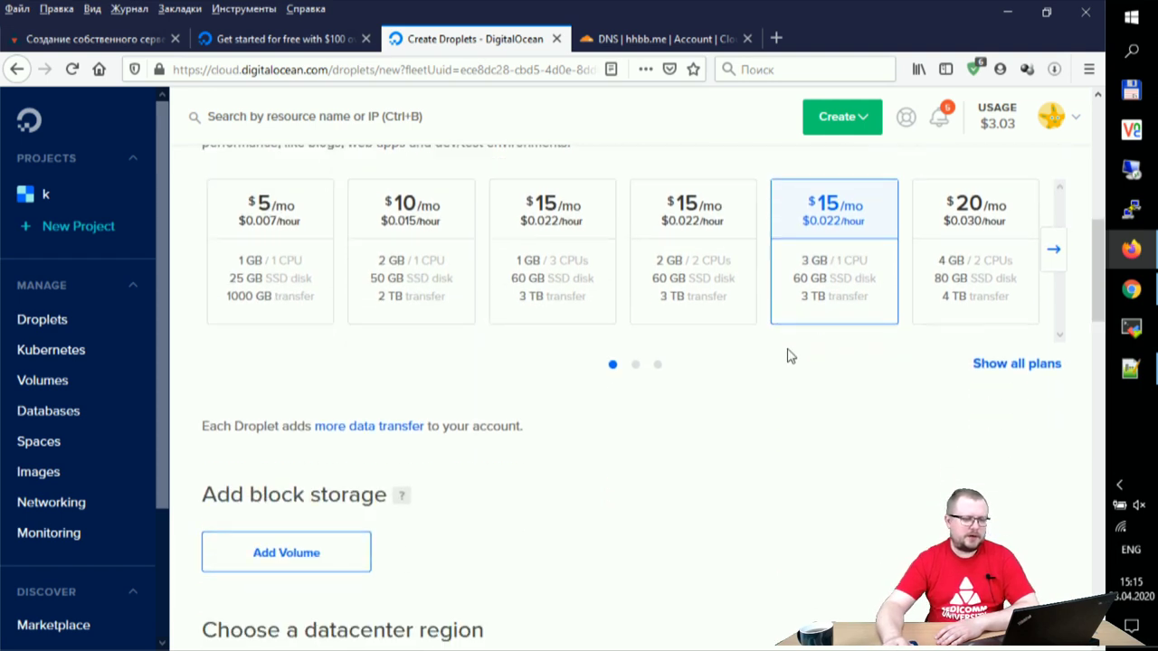
pyautogui.scroll(-3, 785, 414)
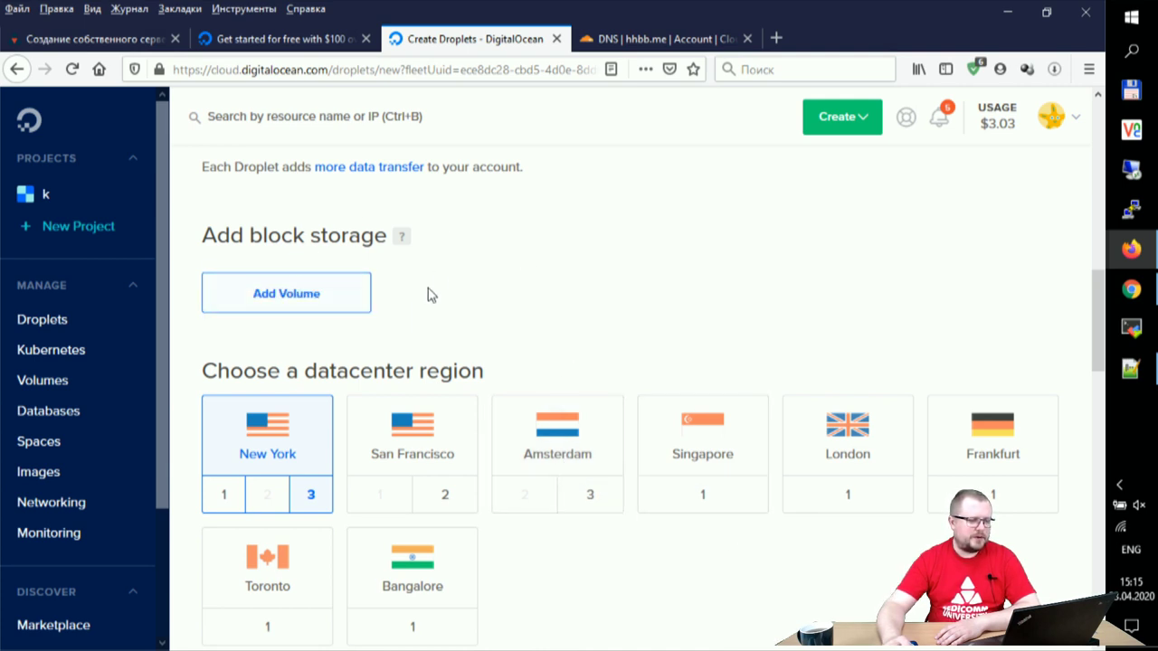
pyautogui.scroll(-2, 683, 348)
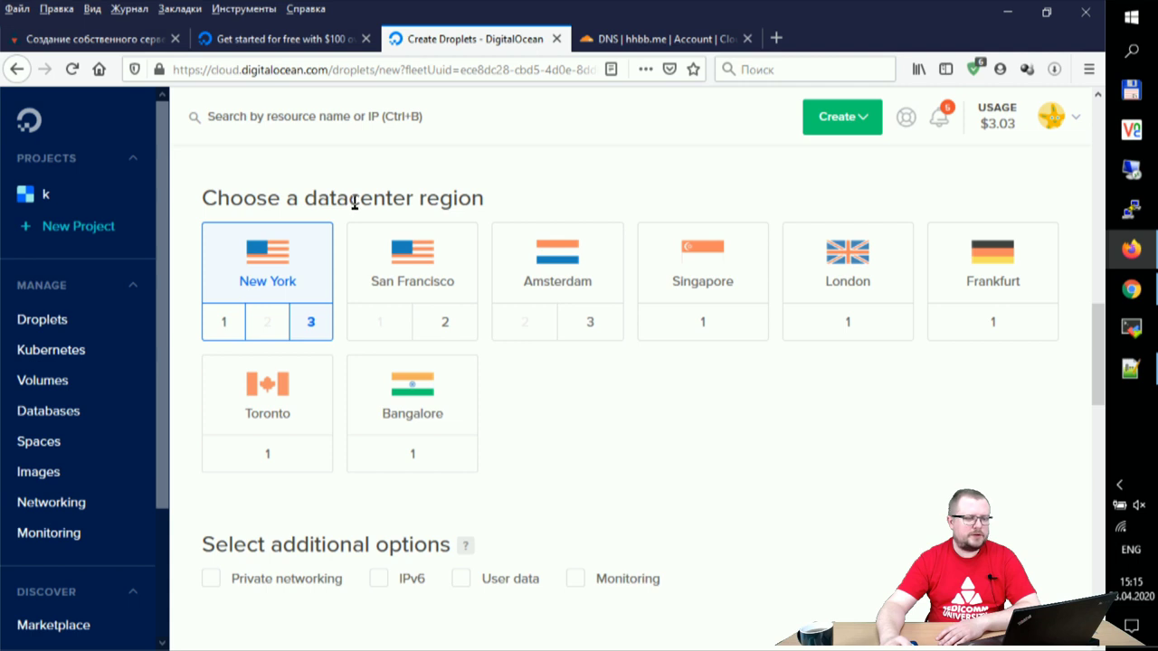
pyautogui.moveTo(386, 199); pyautogui.dragTo(486, 195)
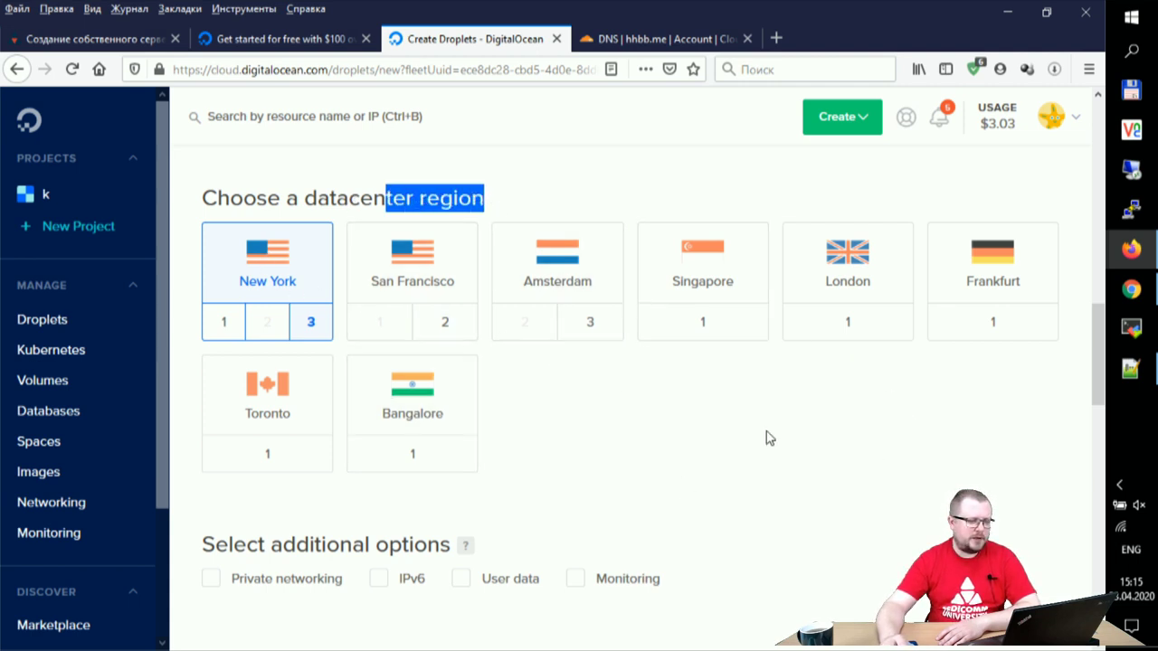
pyautogui.click(1019, 273)
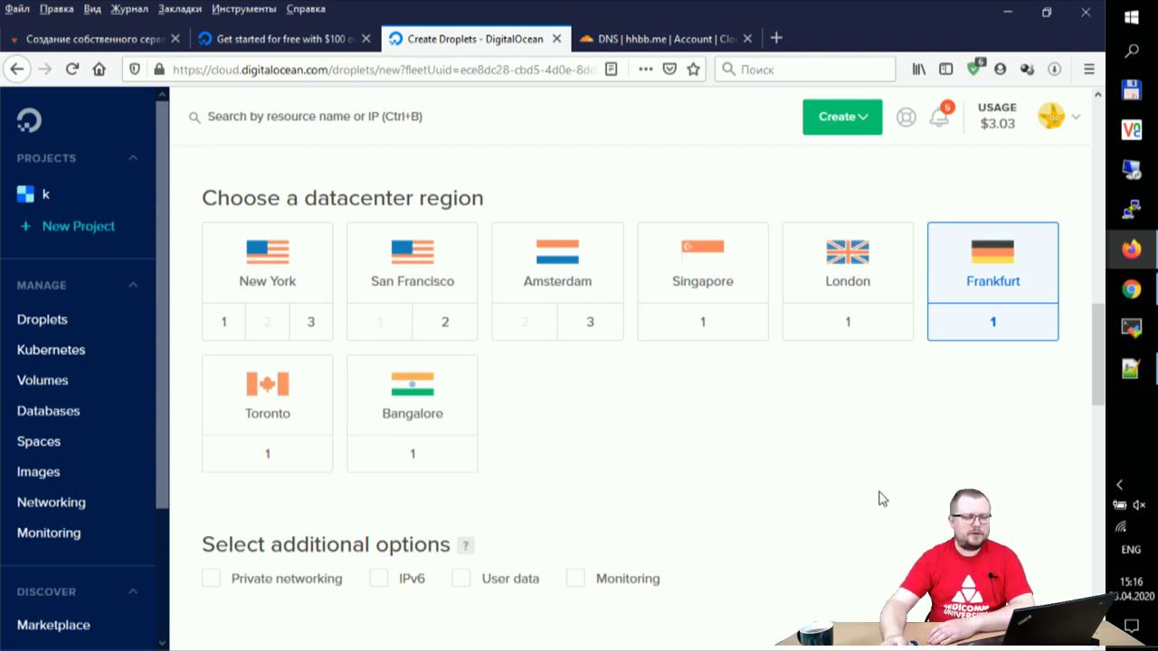
pyautogui.scroll(-4, 881, 500)
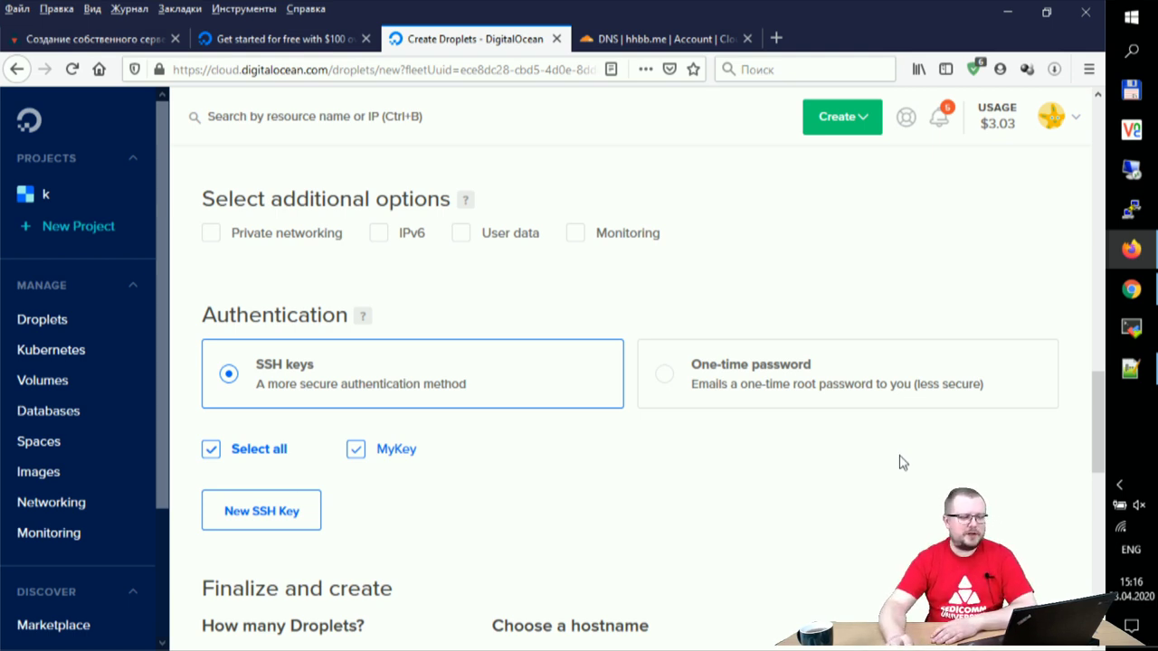
# Step: Replace the default generated hostname with hhbb.me
pyautogui.scroll(-2, 902, 488)
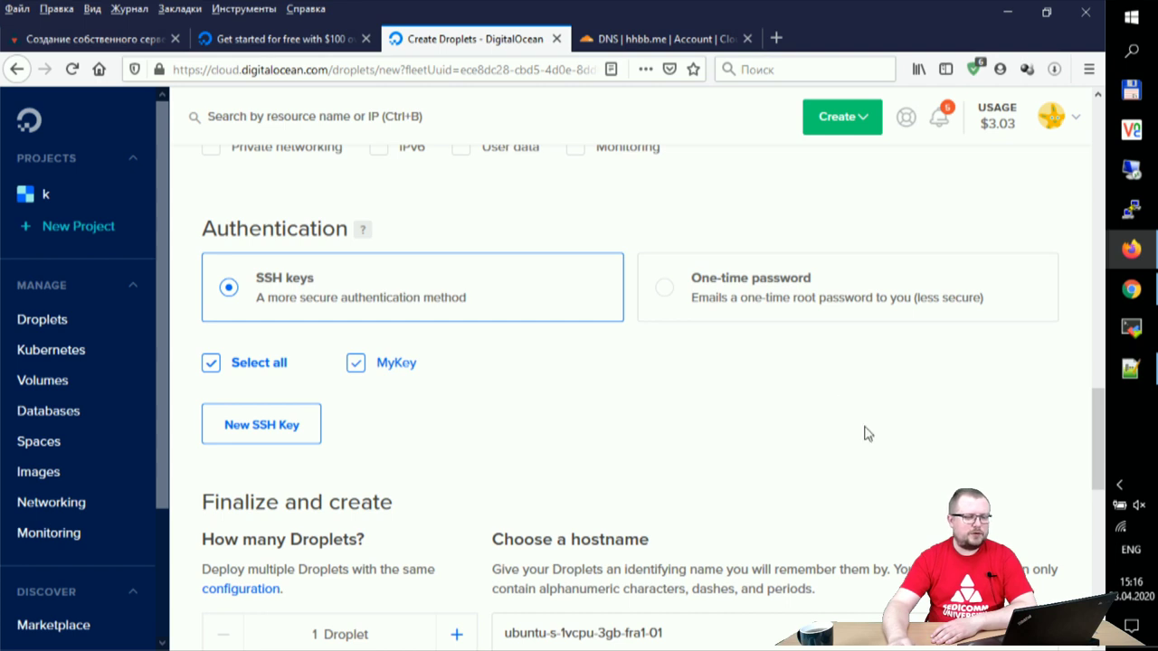
pyautogui.scroll(-5, 848, 380)
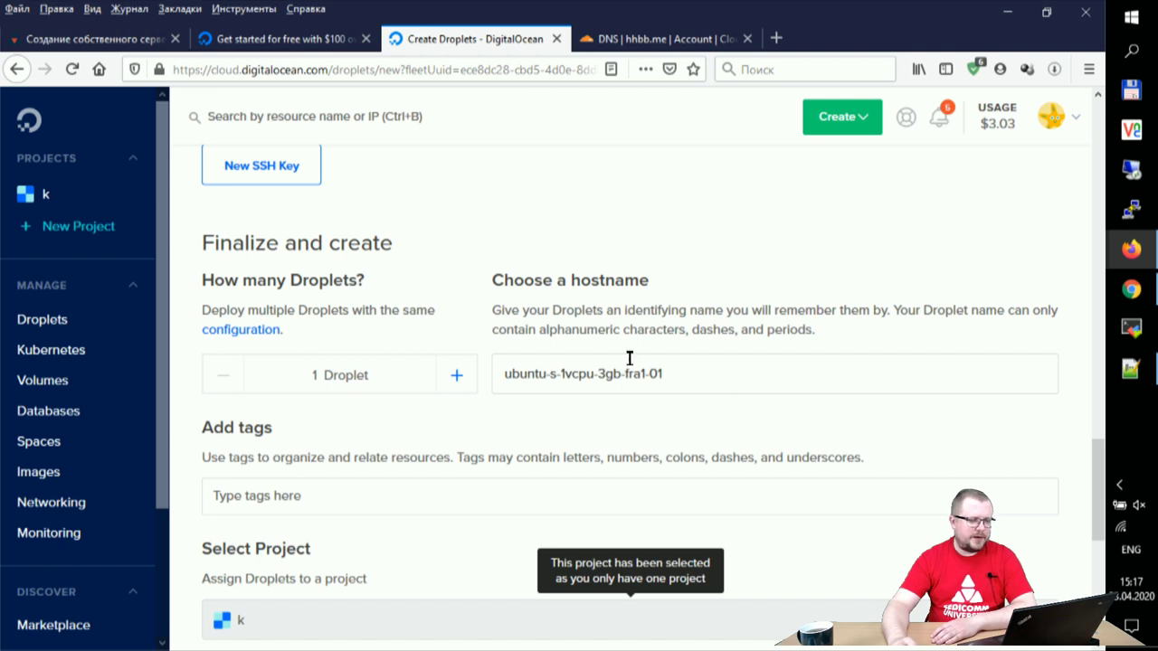
pyautogui.moveTo(729, 377); pyautogui.dragTo(448, 380)
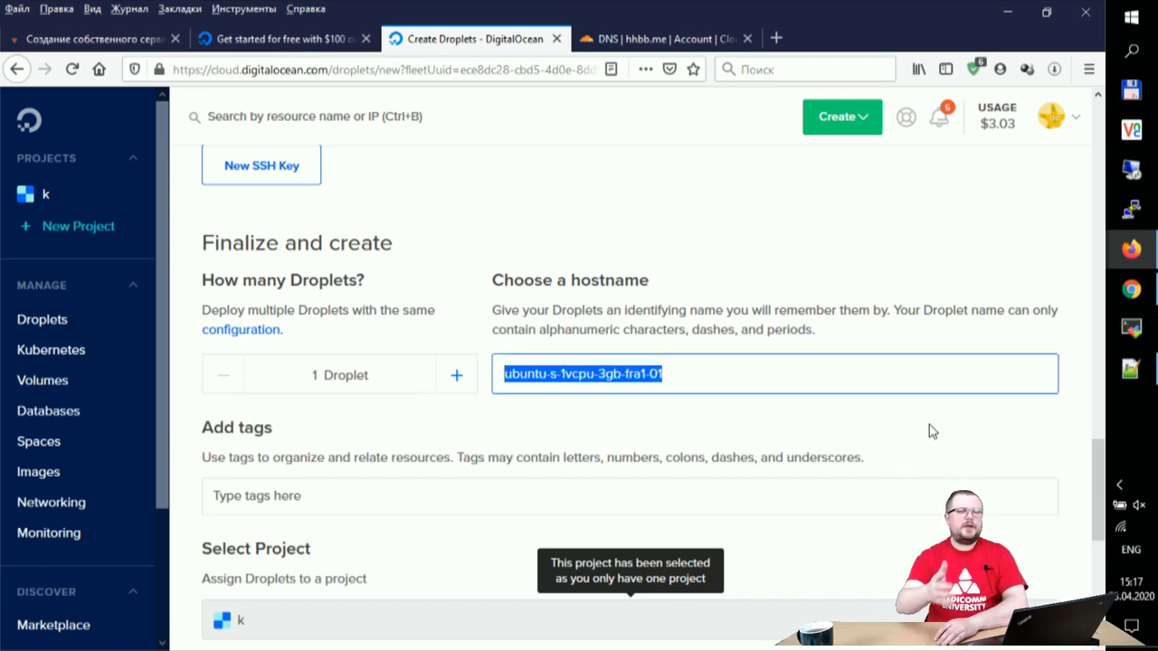
pyautogui.write('h')
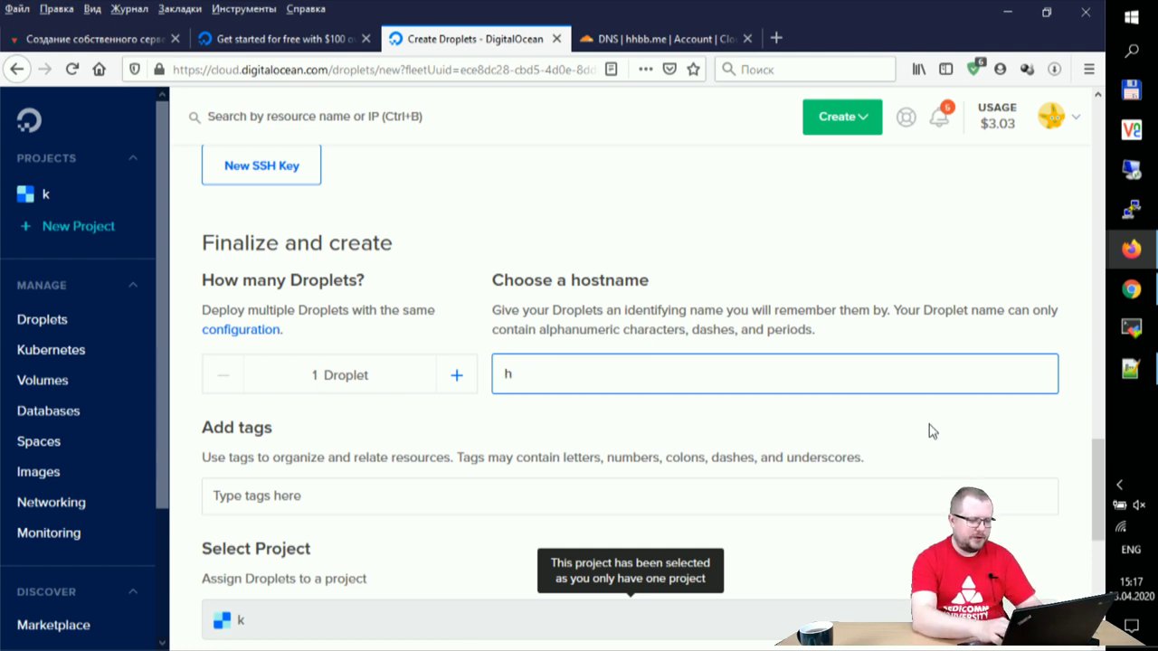
pyautogui.write('hbb.me')
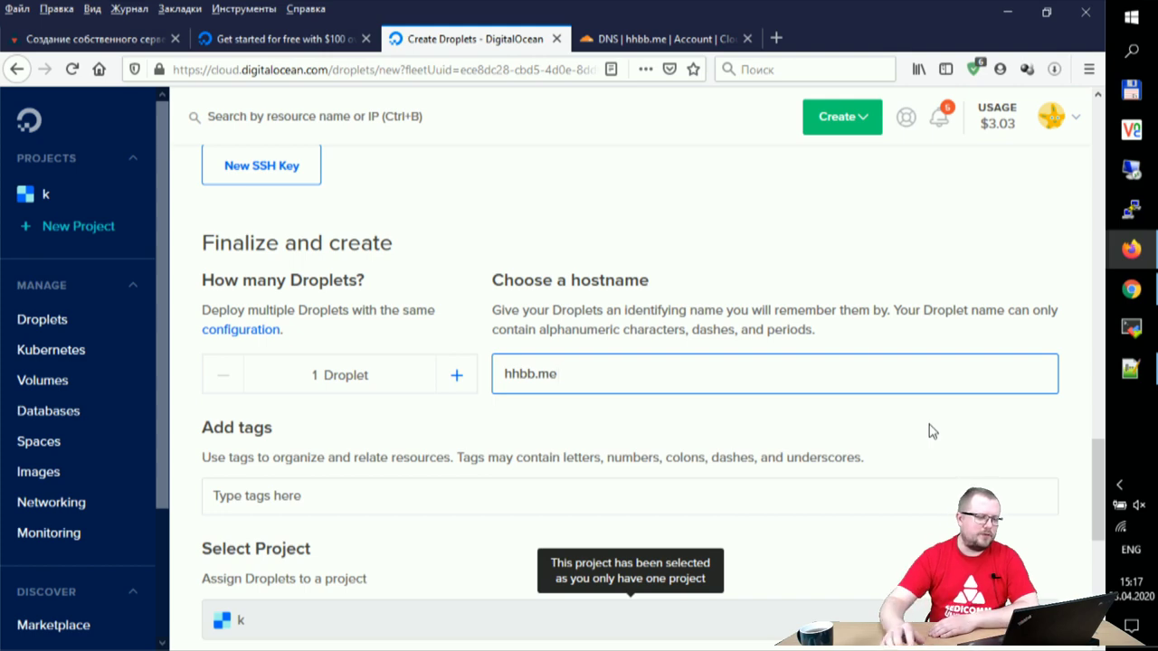
pyautogui.scroll(-3, 932, 432)
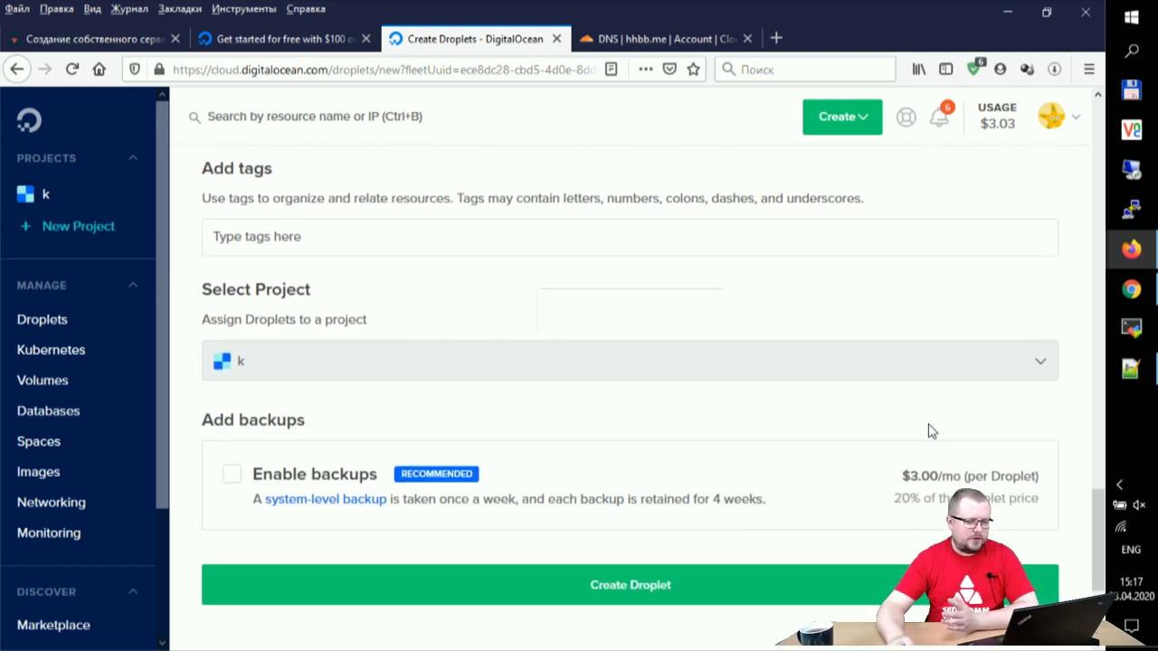
pyautogui.scroll(12, 888, 443)
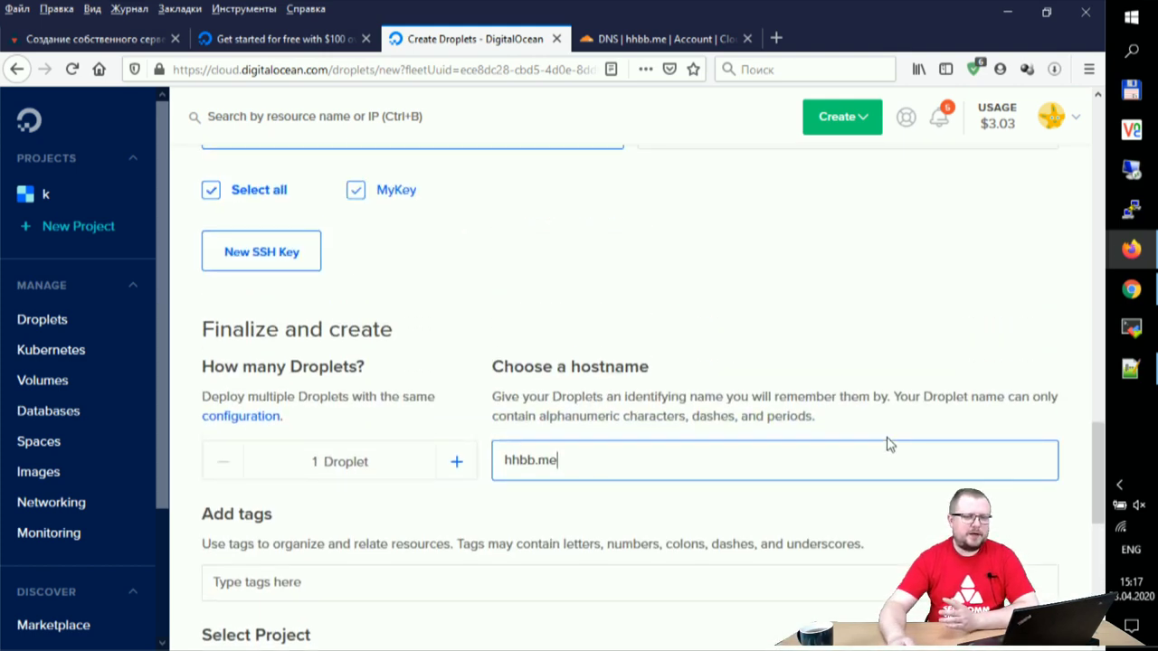
pyautogui.scroll(9, 888, 443)
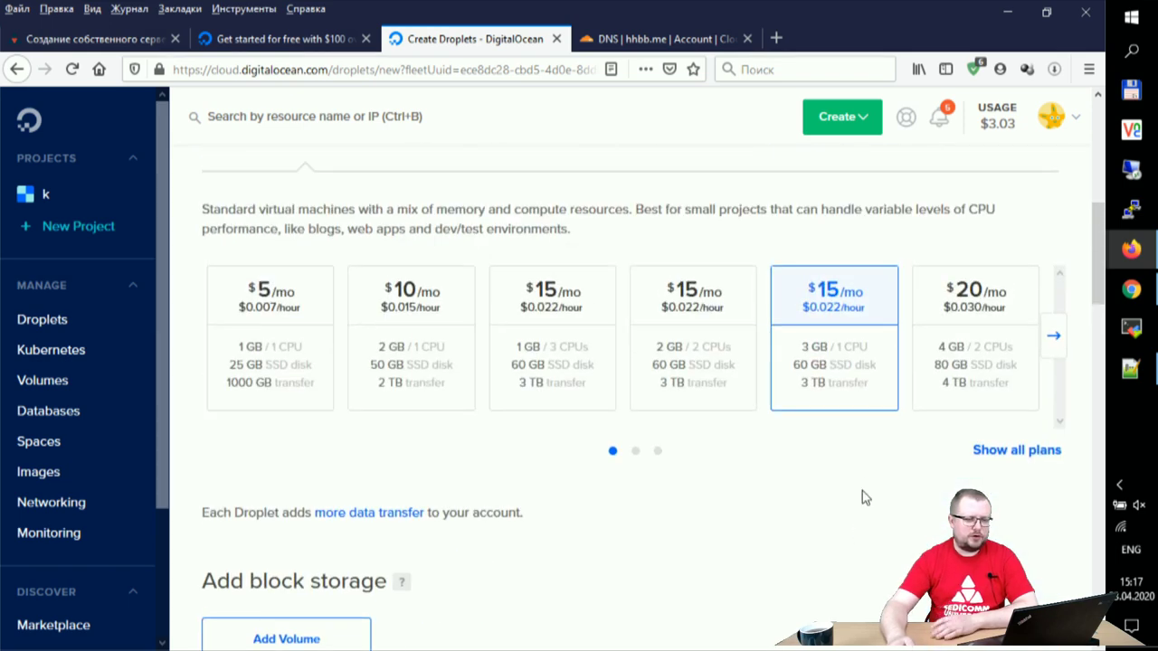
# Step: Create the hhbb.me droplet with the Create Droplet button at the page bottom
pyautogui.scroll(1, 861, 537)
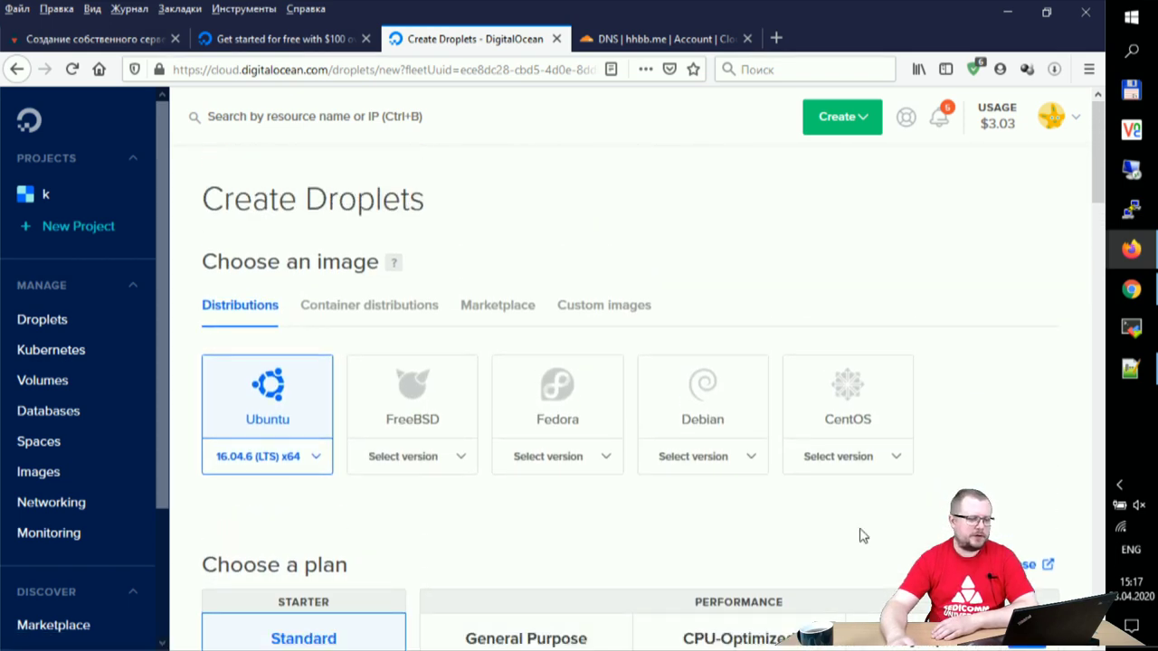
pyautogui.scroll(-1, 861, 536)
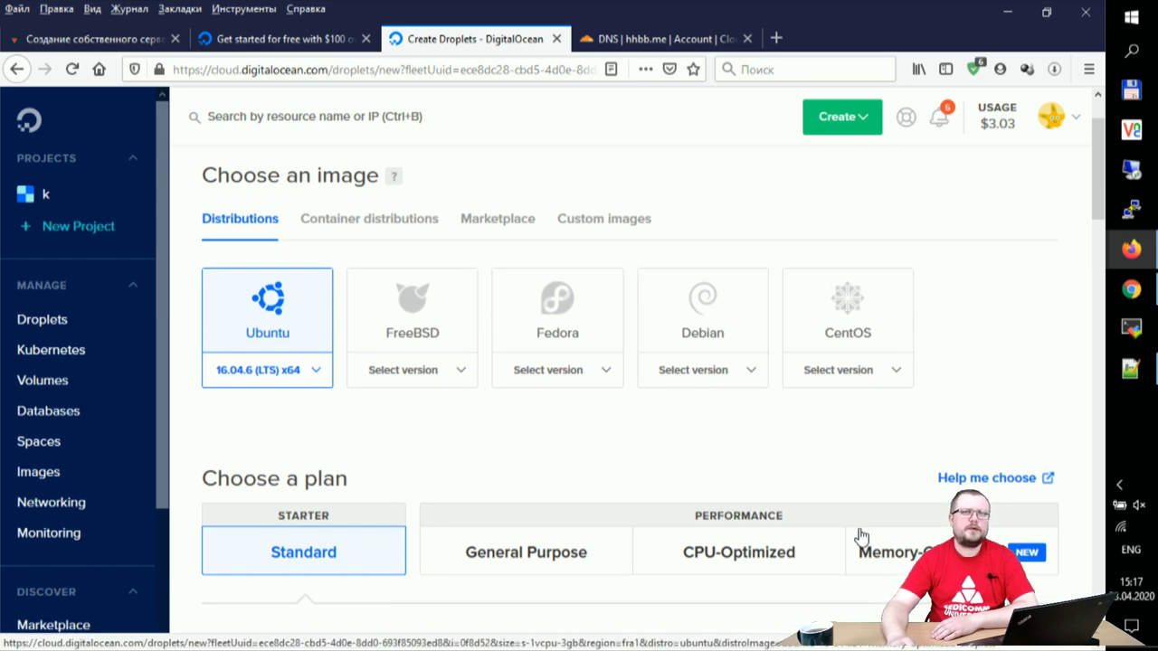
pyautogui.scroll(-20, 861, 536)
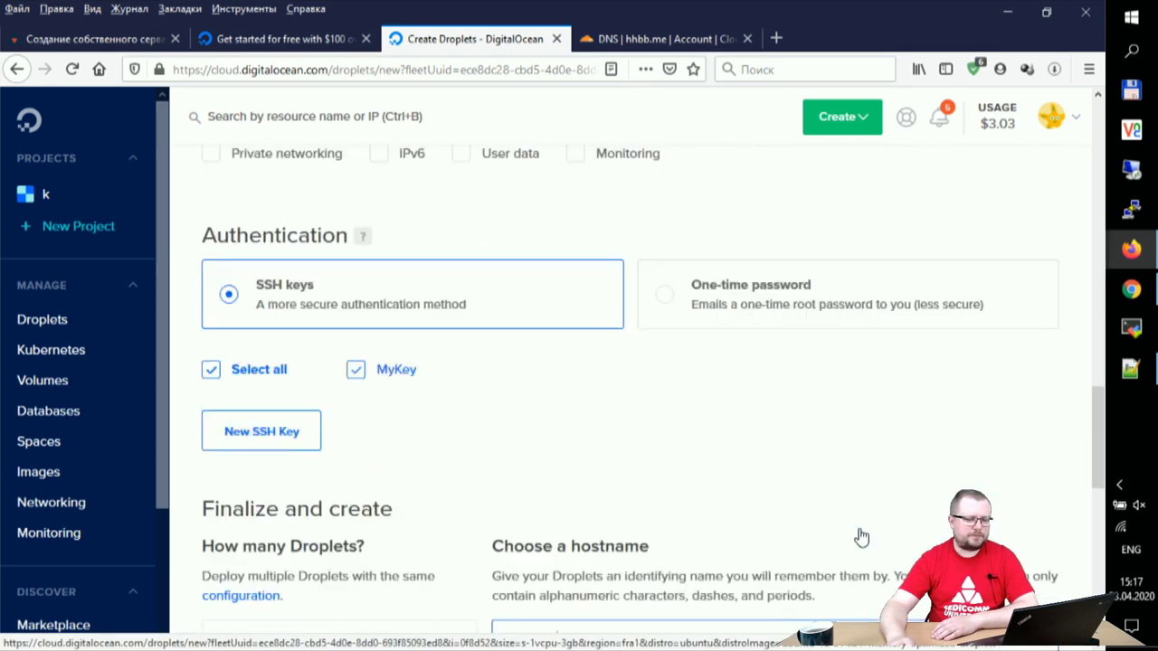
pyautogui.click(636, 494)
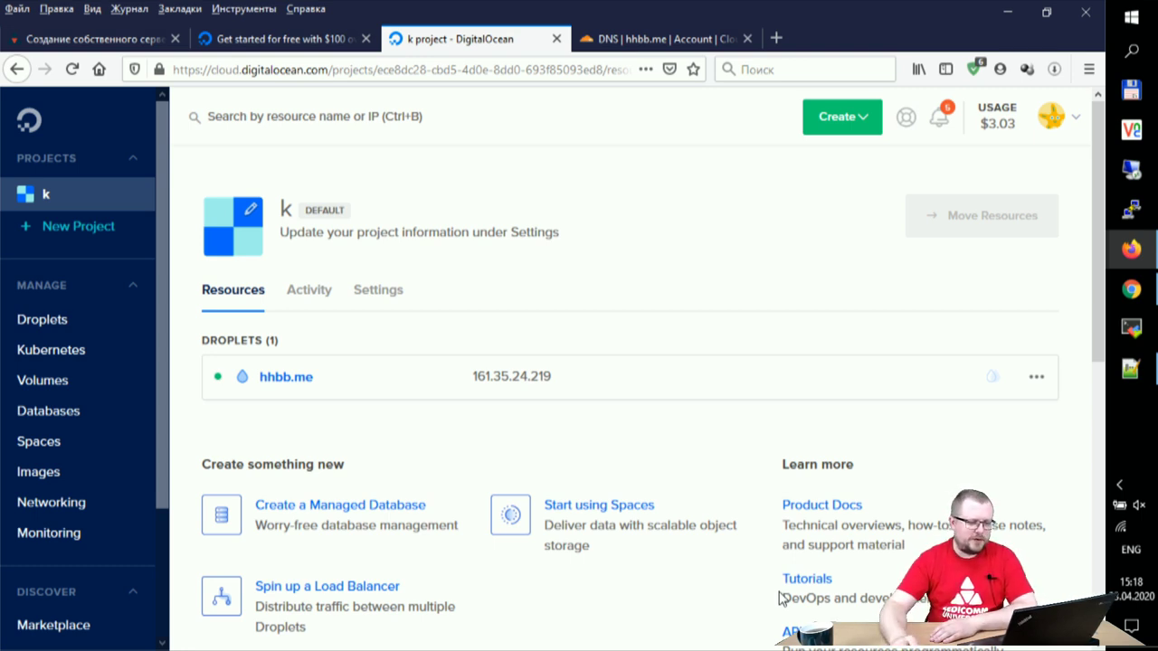
# Step: Copy 161.35.24.219, the IP of the running FRA1 hhbb.me droplet, in DigitalOcean
pyautogui.click(522, 384)
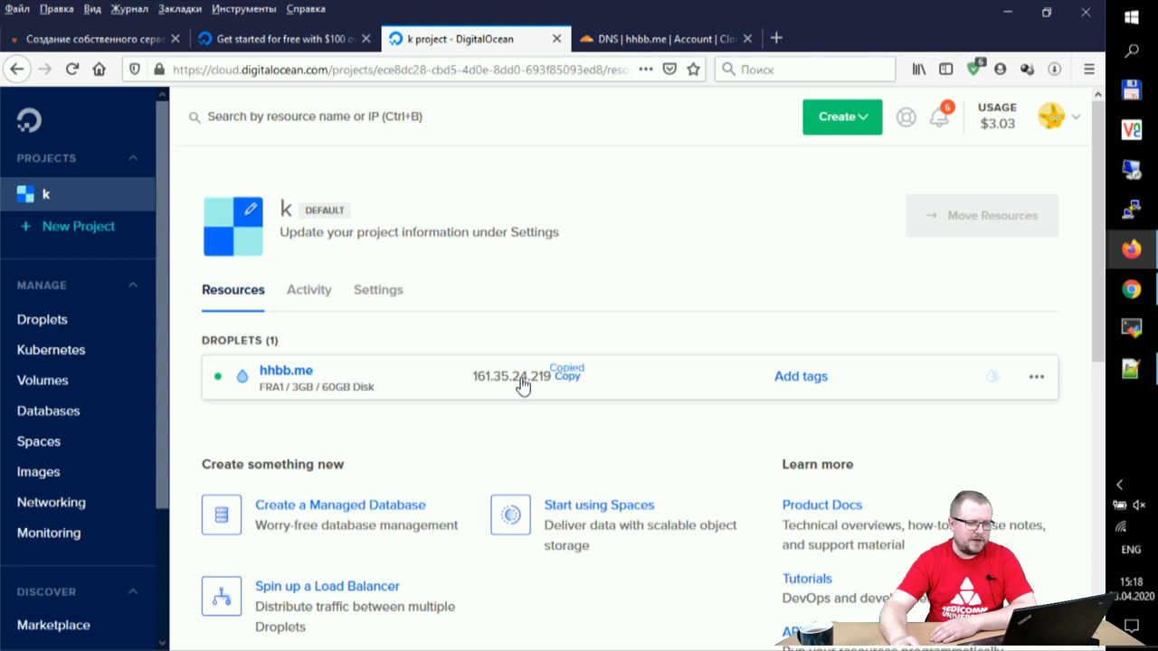
# Step: Replace the old IP with 161.35.24.219 in the conference, hhbb.me and search Cloudflare A records
pyautogui.click(651, 39)
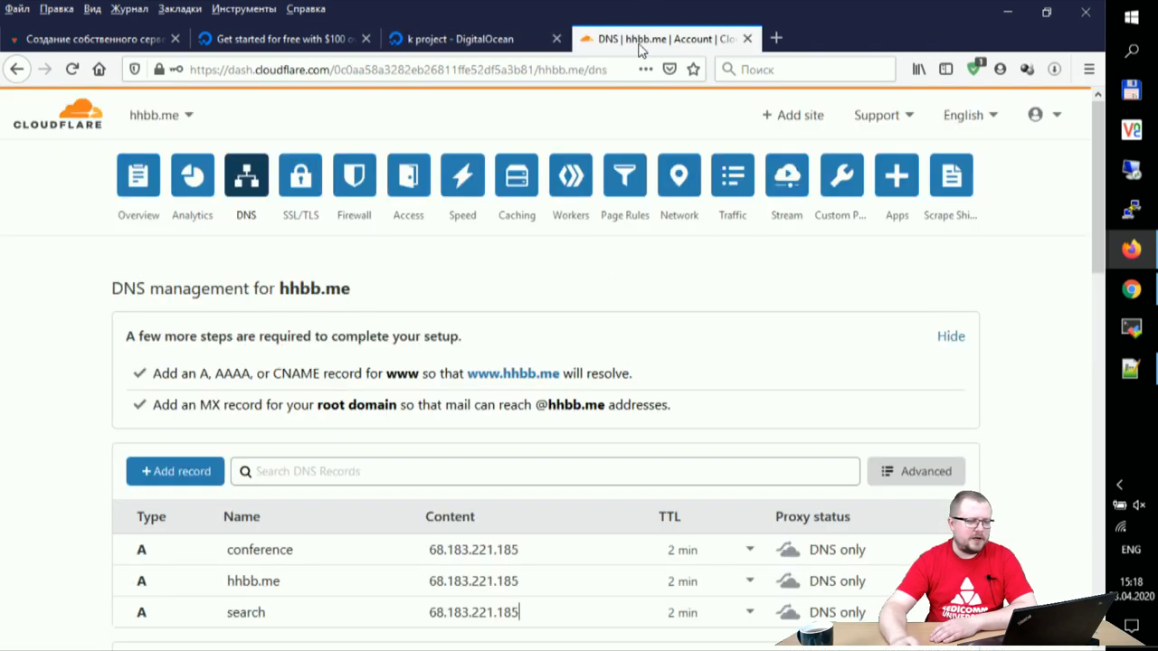
pyautogui.scroll(-2, 724, 387)
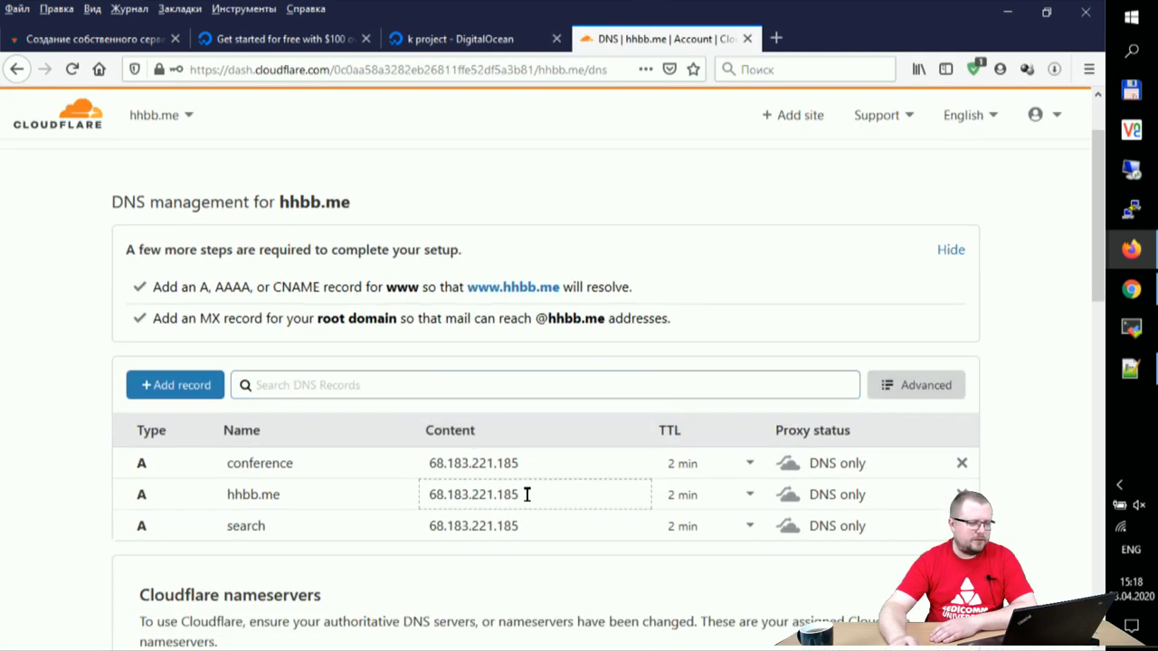
pyautogui.moveTo(548, 457); pyautogui.dragTo(323, 452)
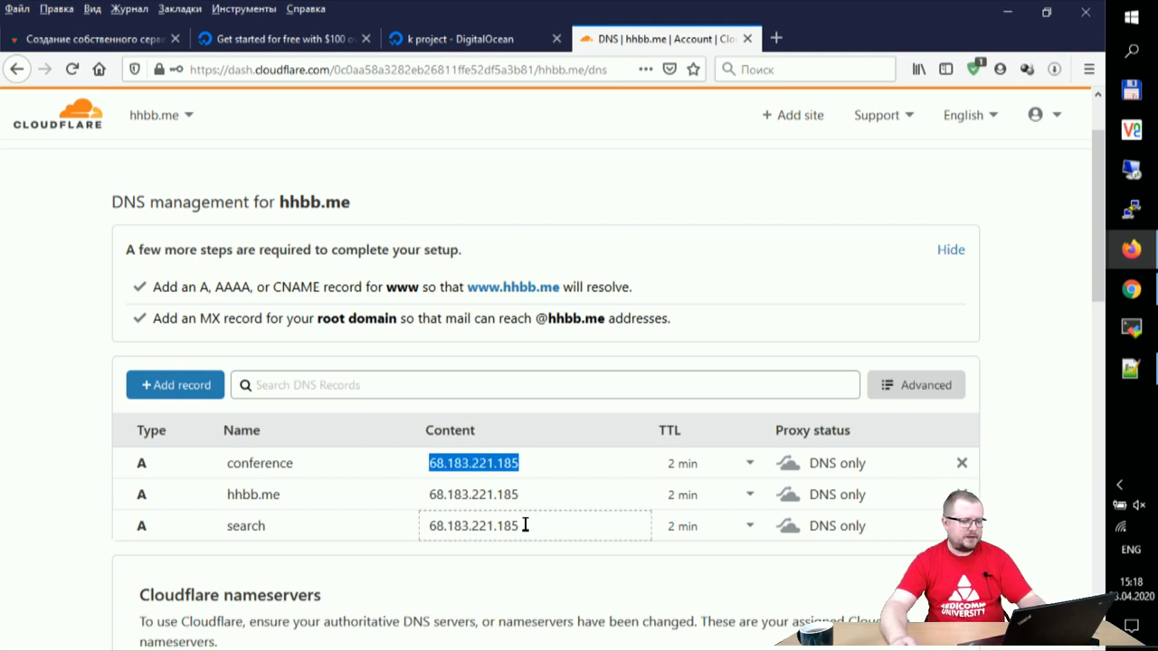
pyautogui.write('161.35.24.219')
pyautogui.moveTo(528, 485); pyautogui.dragTo(400, 481)
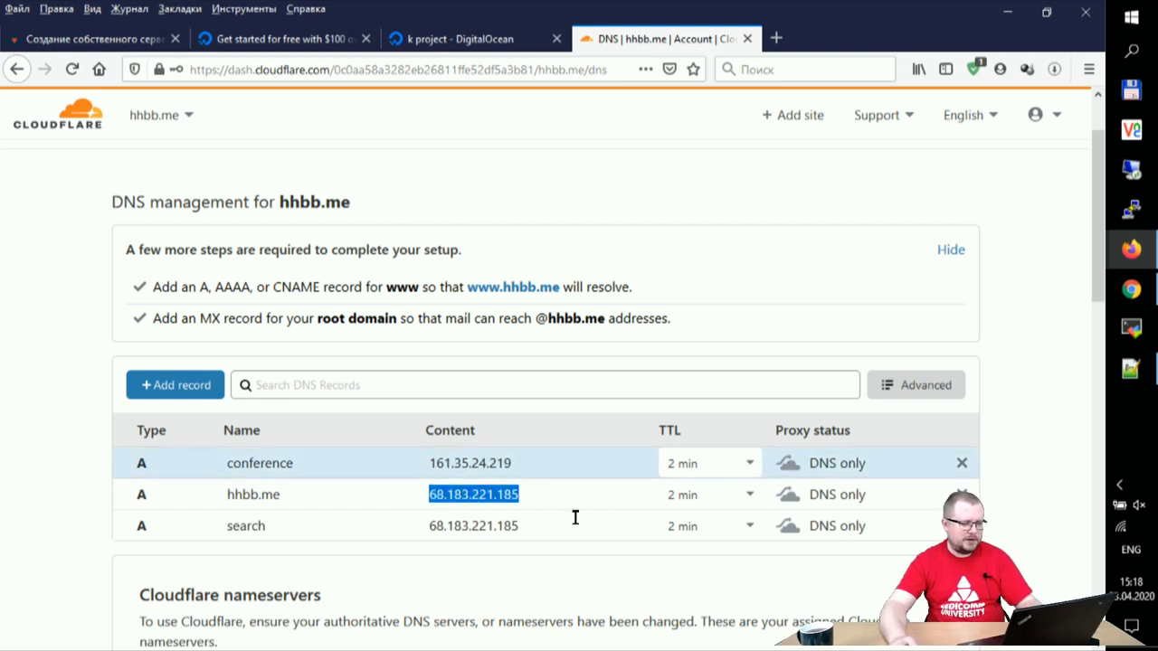
pyautogui.write('161.35.24.219')
pyautogui.moveTo(488, 522); pyautogui.dragTo(426, 499)
pyautogui.write('161.35.24.219')
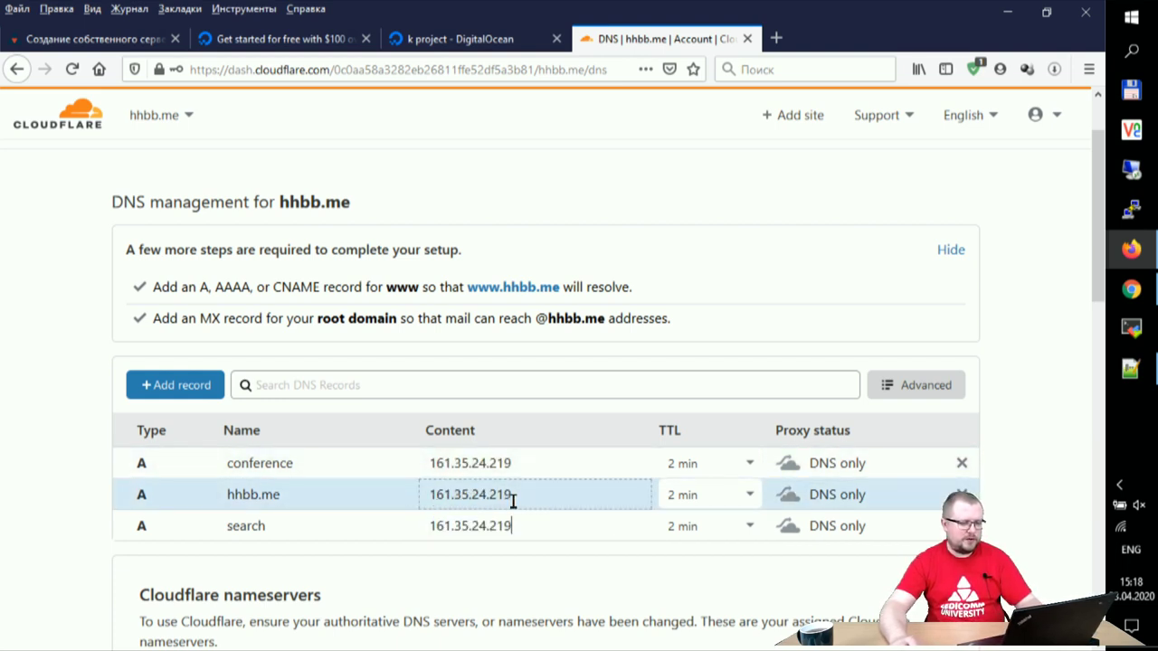
pyautogui.press('Return')
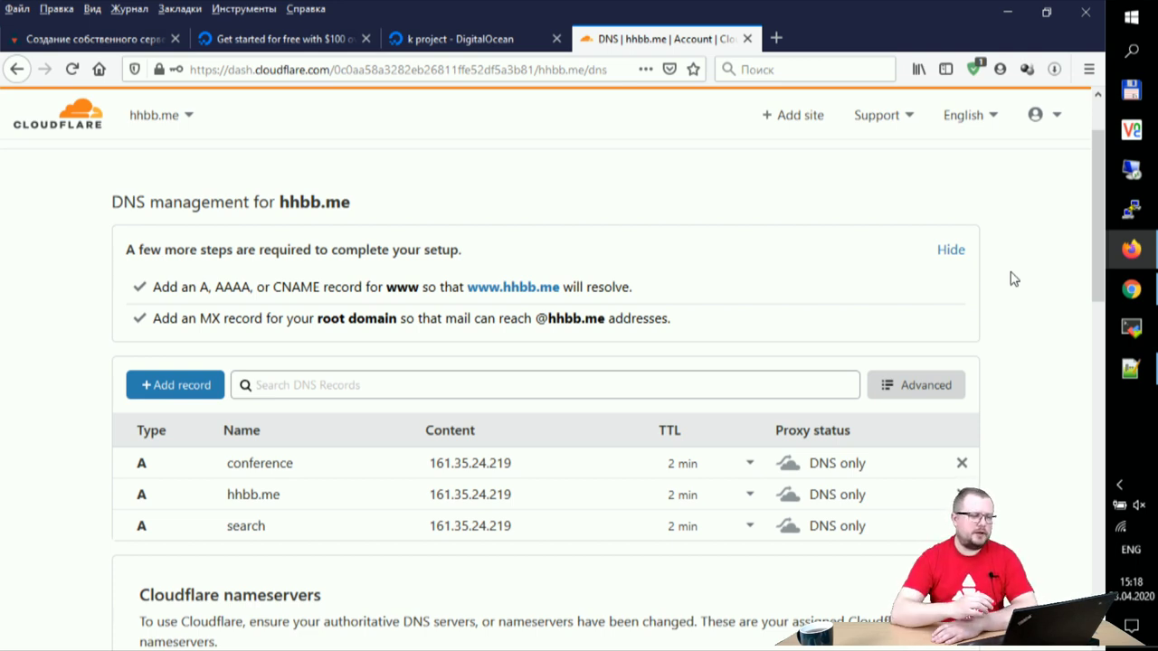
pyautogui.click(1131, 210)
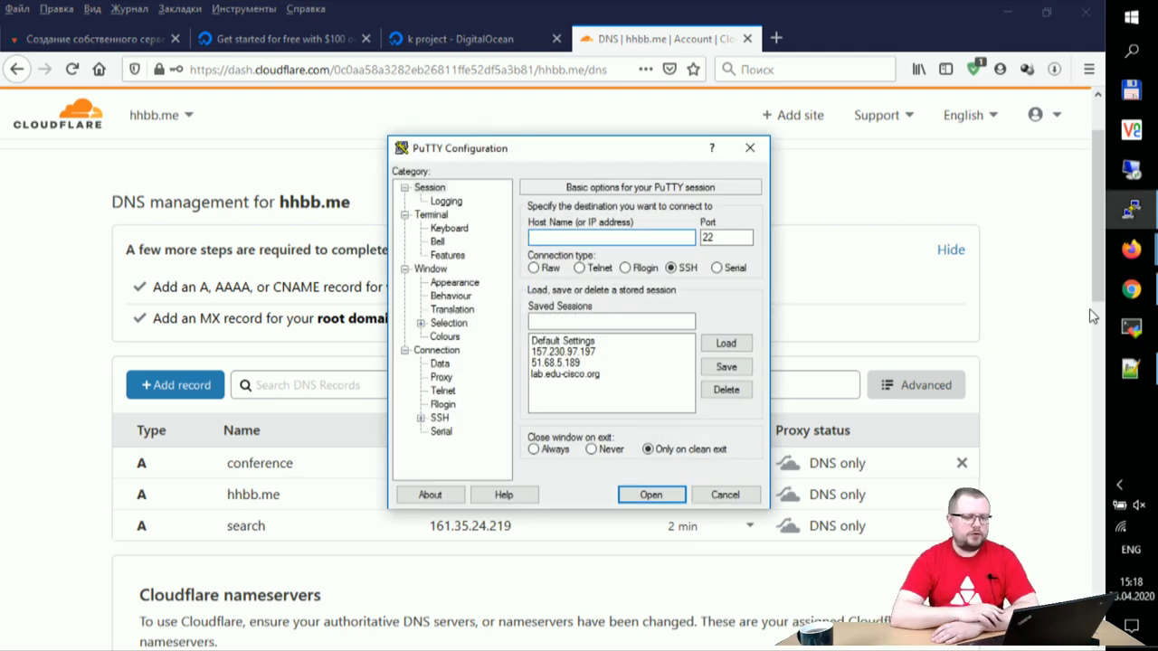
# Step: Set up a PuTTY session to hhbb.me using the privat.ppk private key
pyautogui.moveTo(583, 158); pyautogui.dragTo(446, 146)
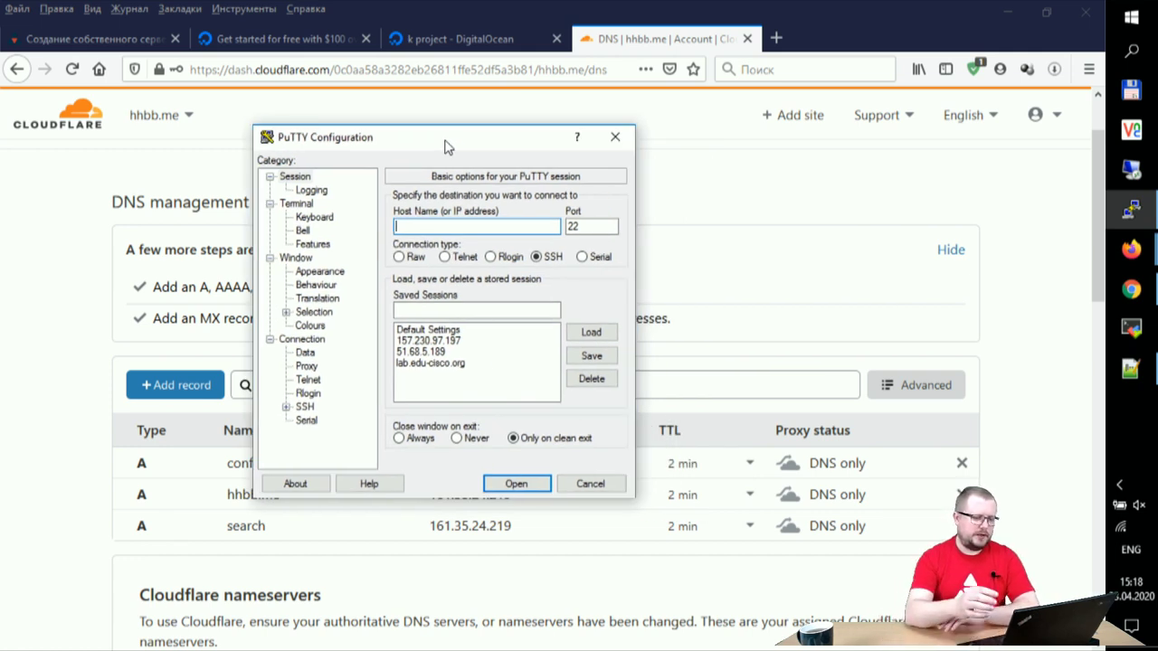
pyautogui.write('hhbb.me')
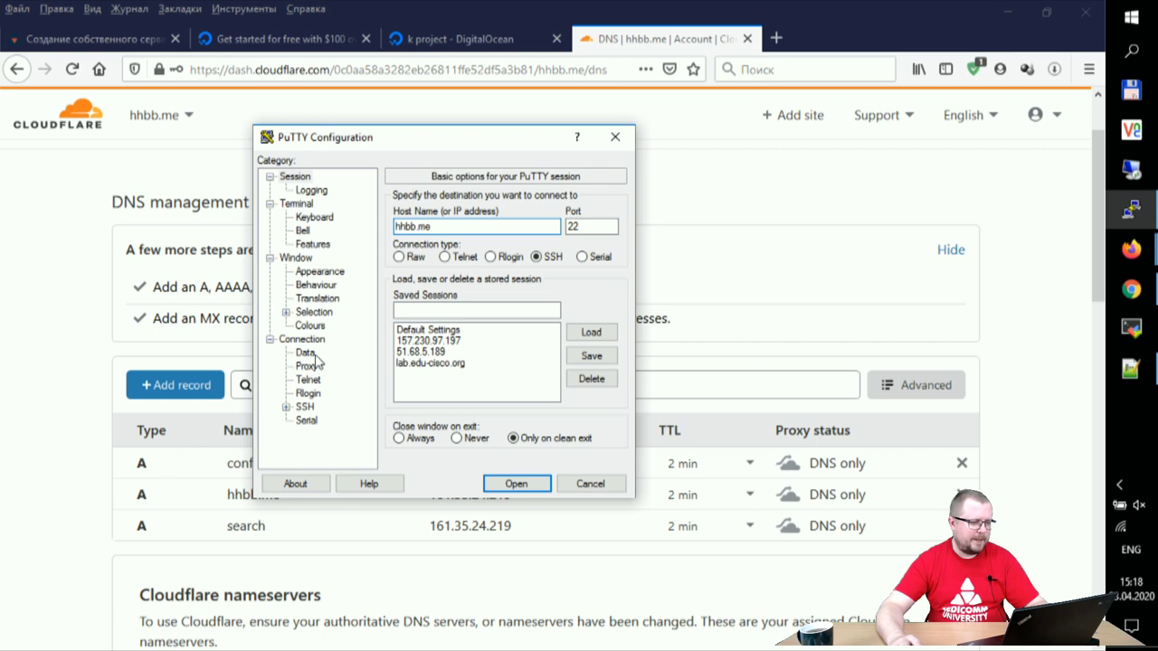
pyautogui.click(304, 407)
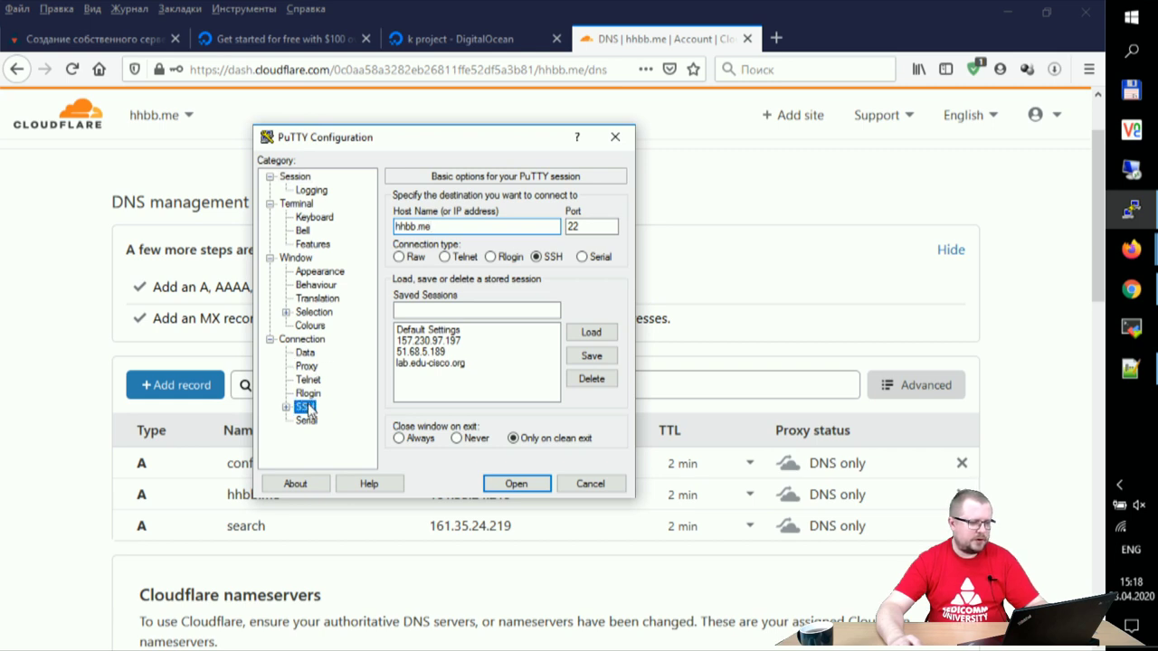
pyautogui.click(286, 407)
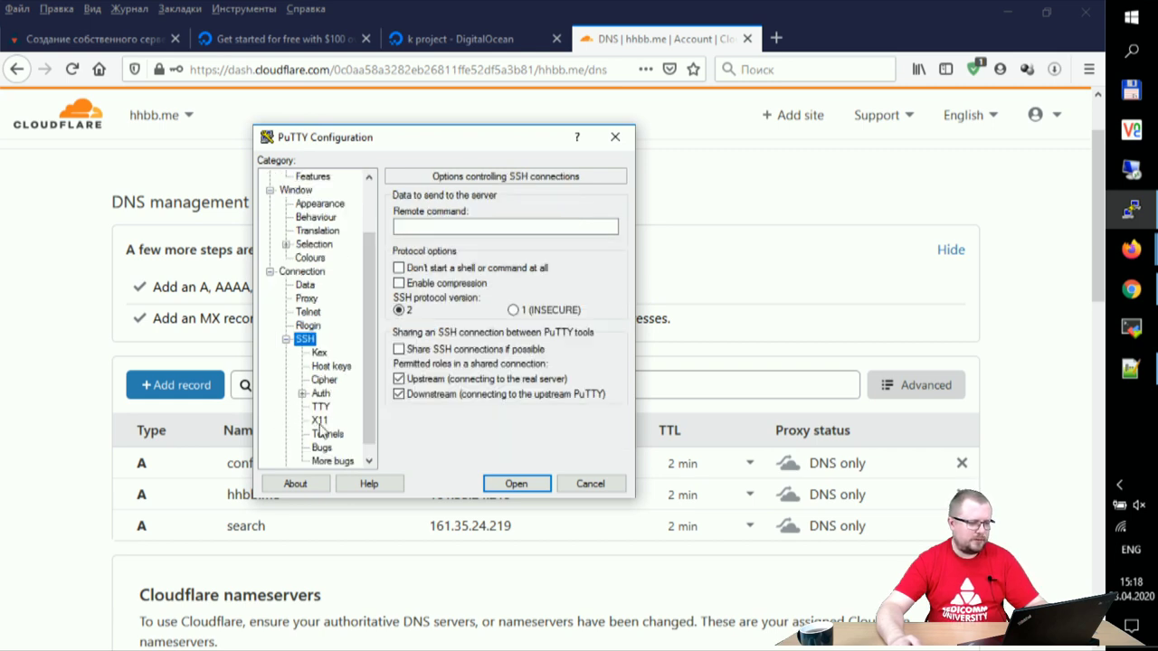
pyautogui.click(320, 394)
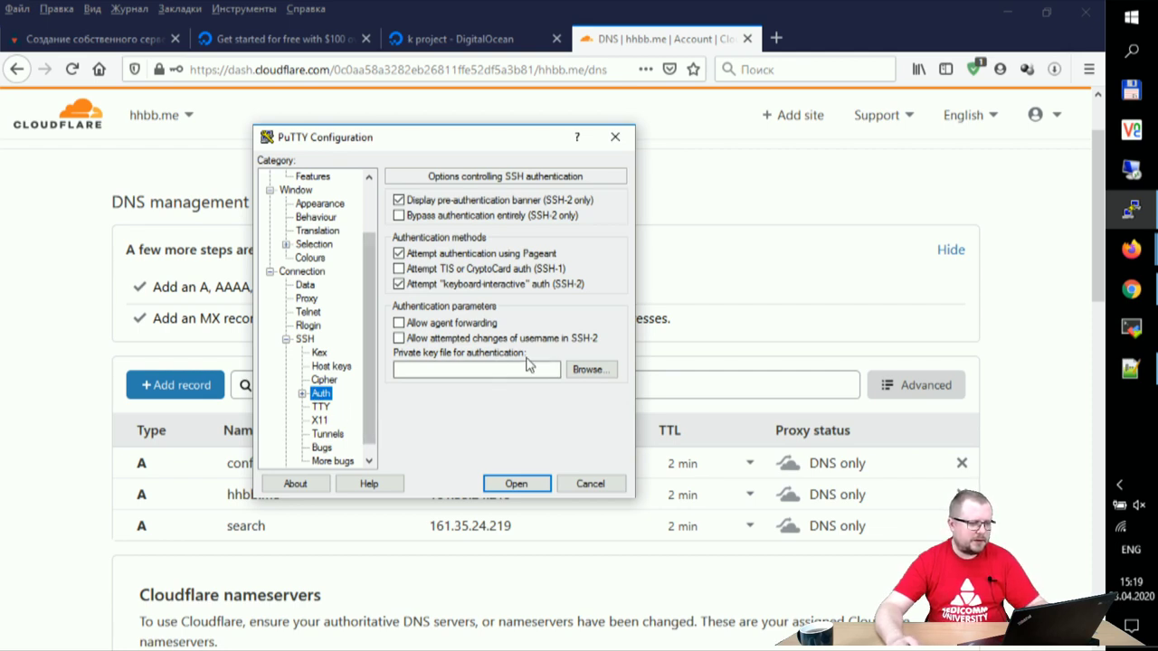
pyautogui.click(589, 371)
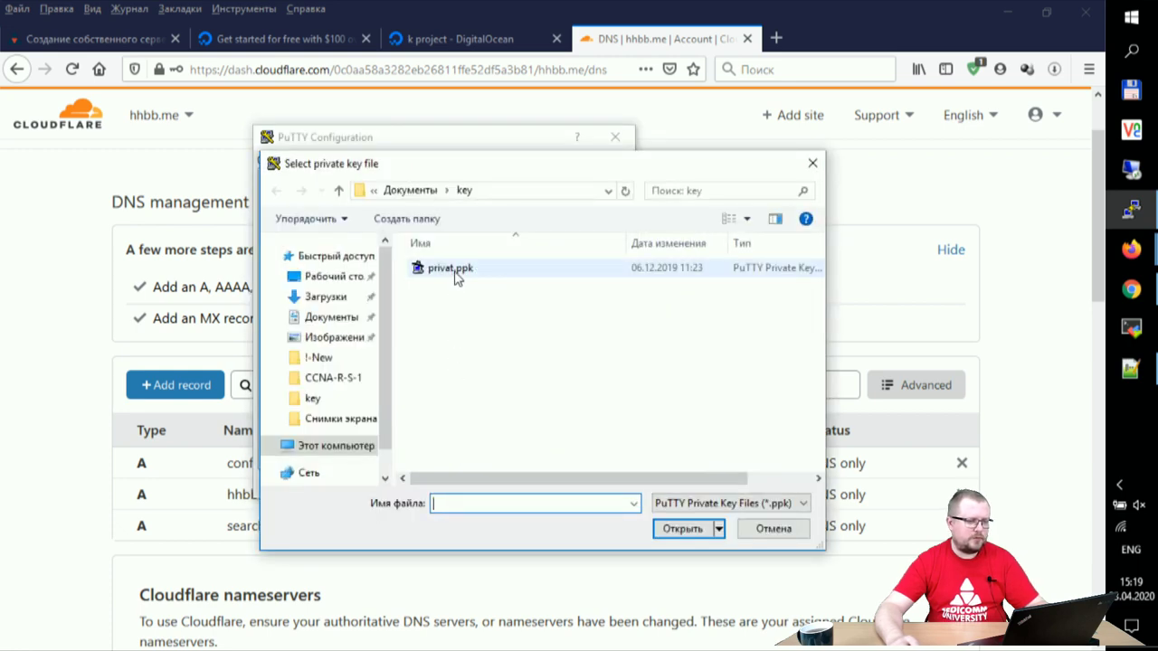
pyautogui.click(456, 271)
pyautogui.click(682, 529)
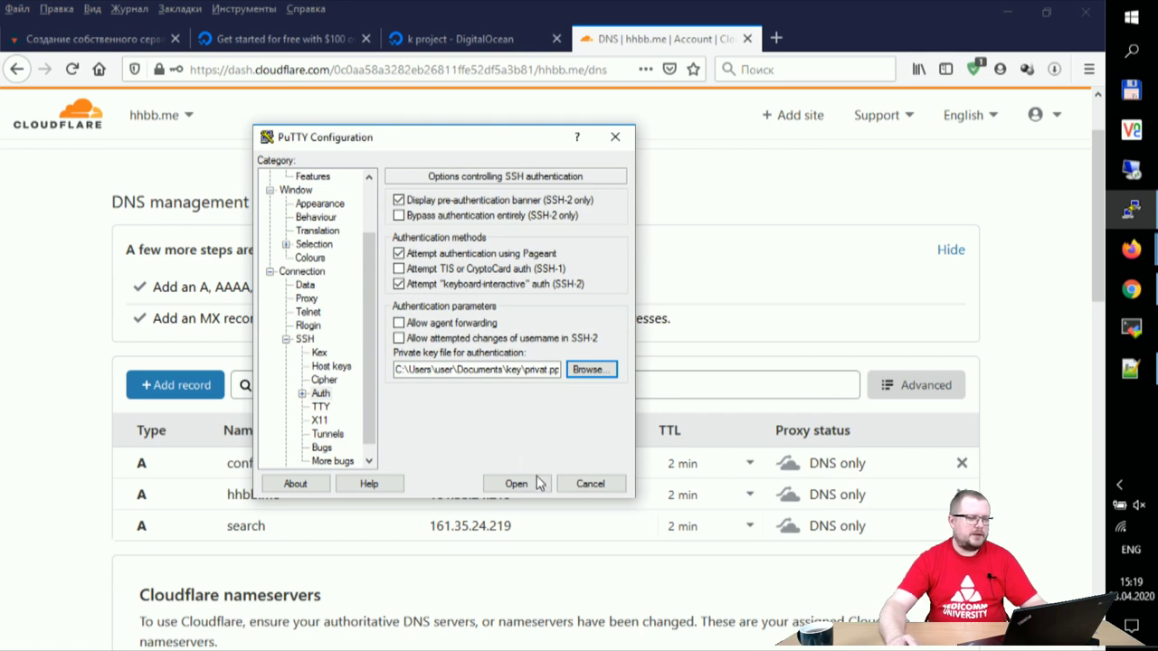
pyautogui.scroll(2, 372, 252)
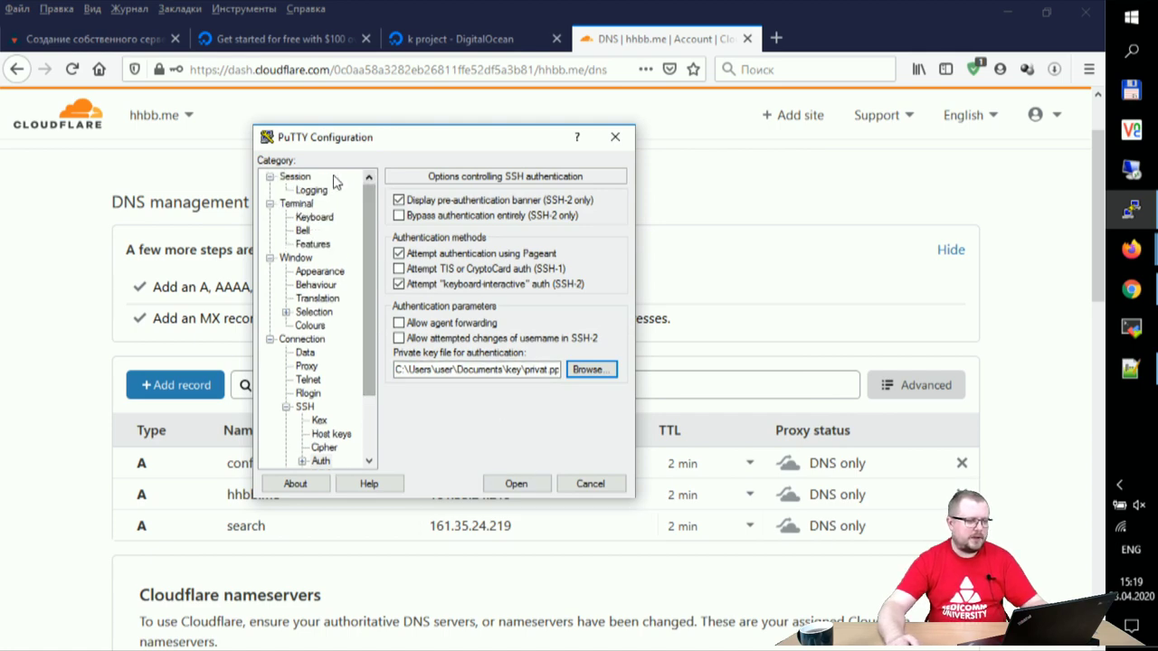
pyautogui.click(299, 176)
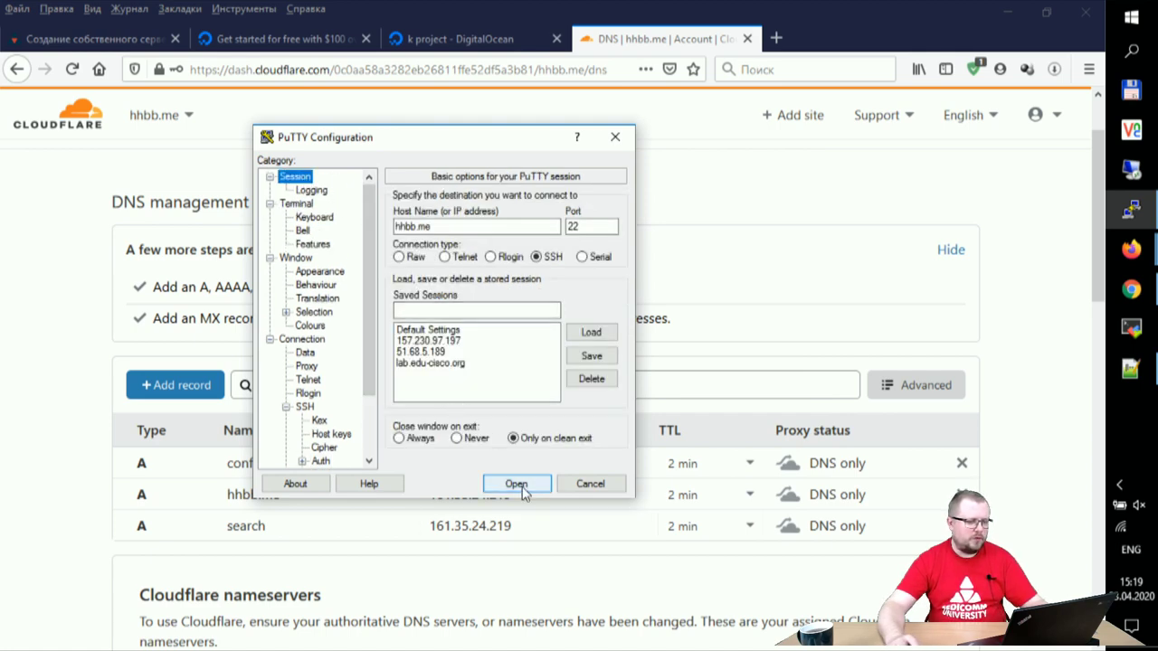
# Step: Connect to hhbb.me, trust the new host key, and log in as root
pyautogui.click(529, 488)
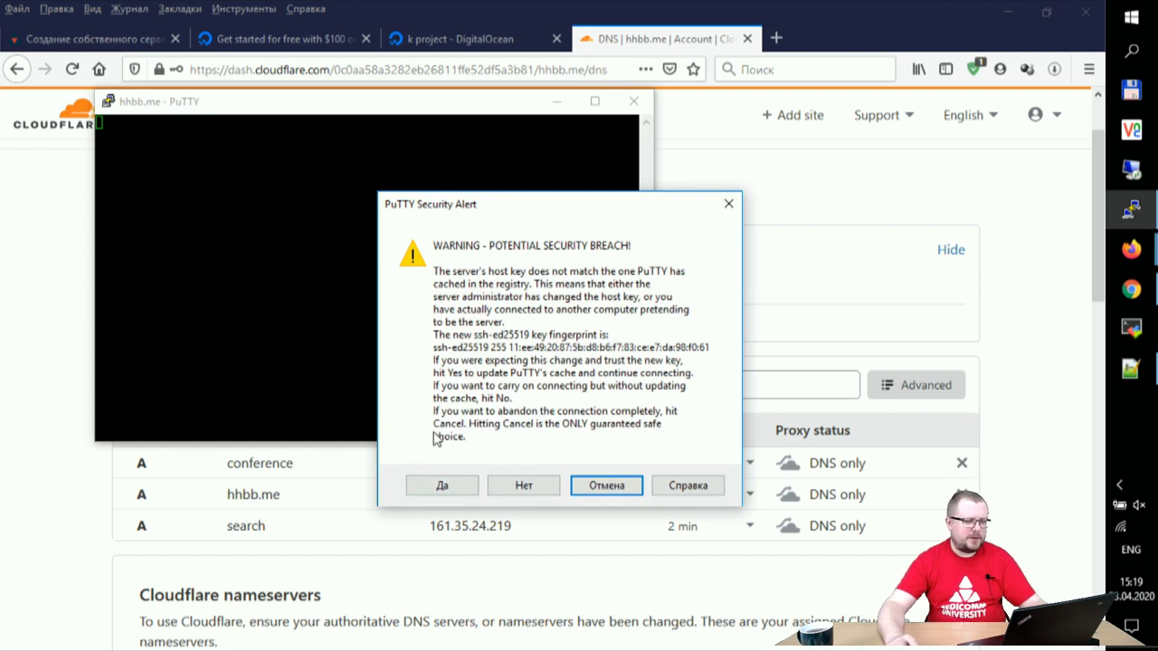
pyautogui.click(455, 490)
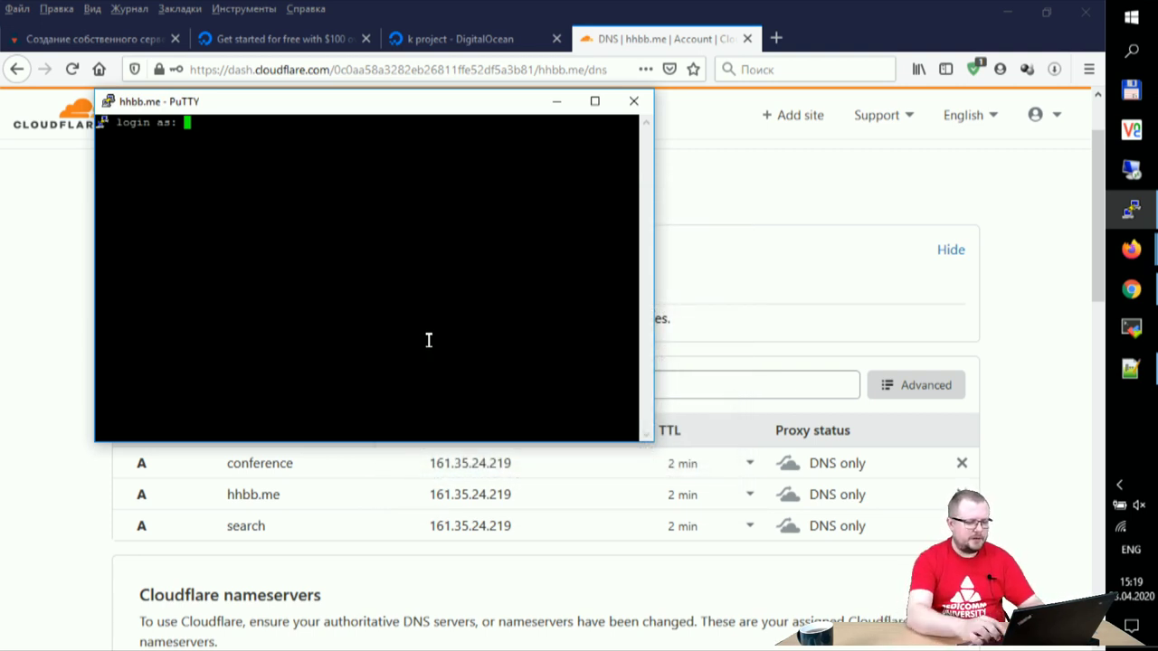
pyautogui.write('ro')
pyautogui.press('BackSpace')
pyautogui.press('BackSpace')
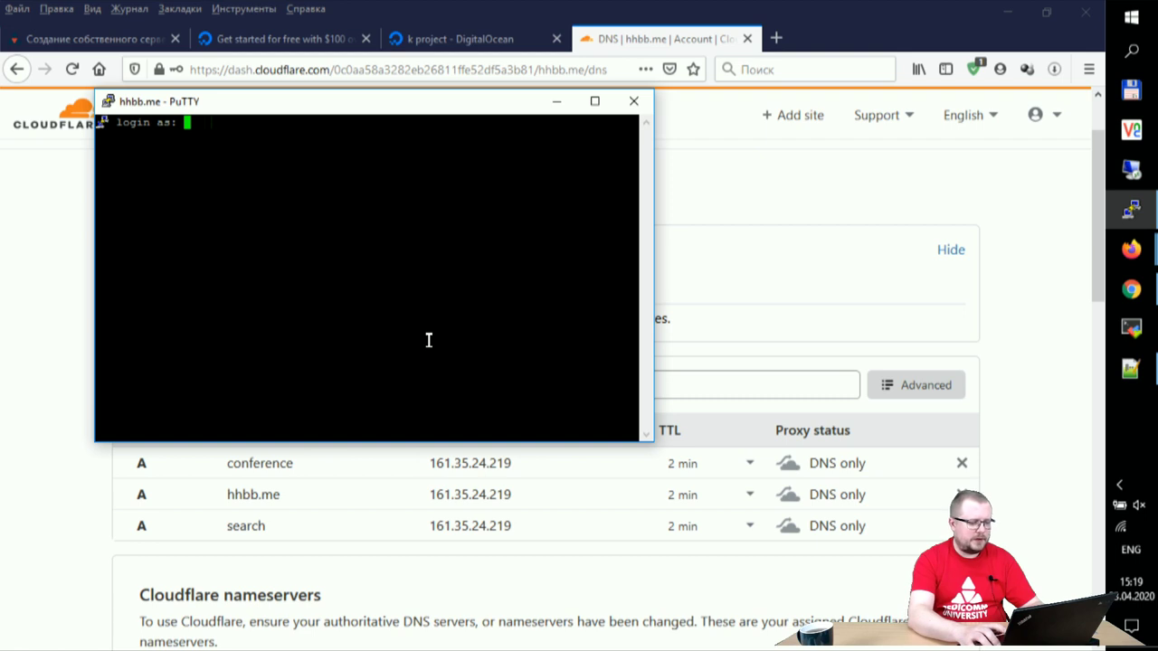
pyautogui.write('root')
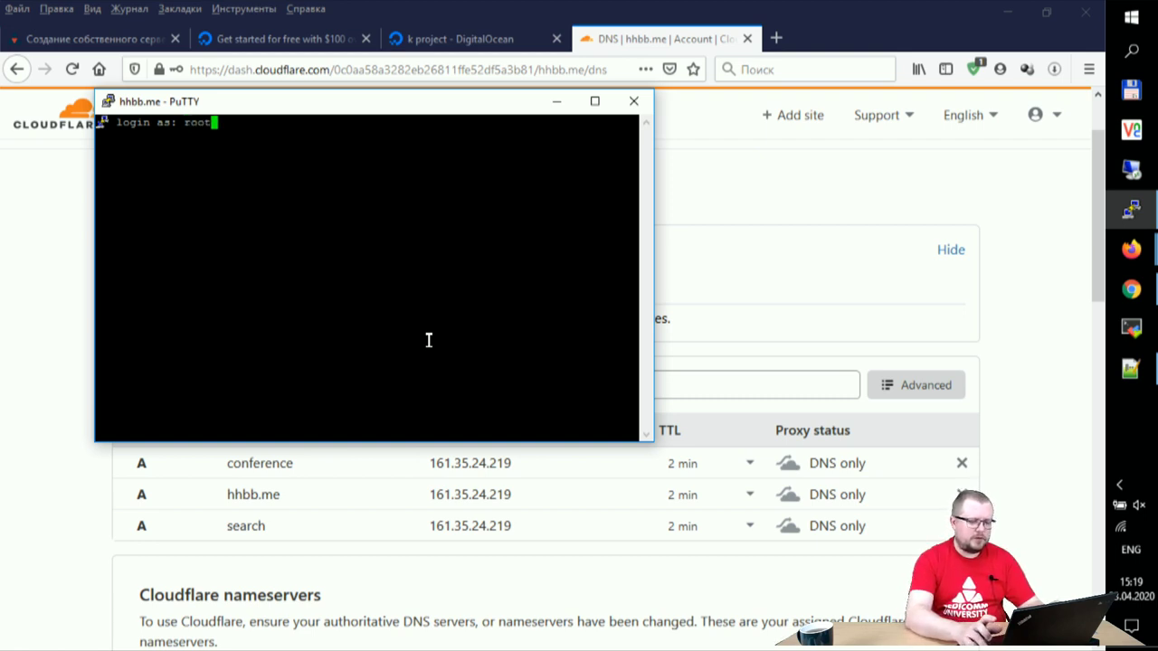
pyautogui.press('Return')
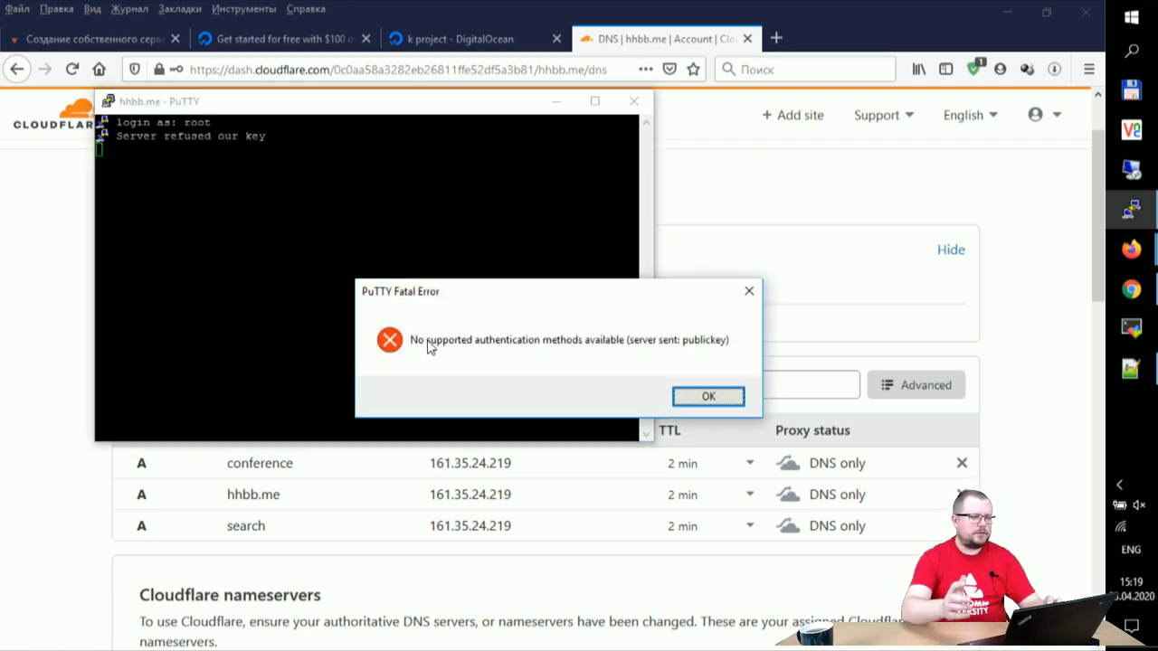
# Step: Dismiss the fatal error and configure a new hhbb.me session with the privat.ppk key
pyautogui.click(711, 397)
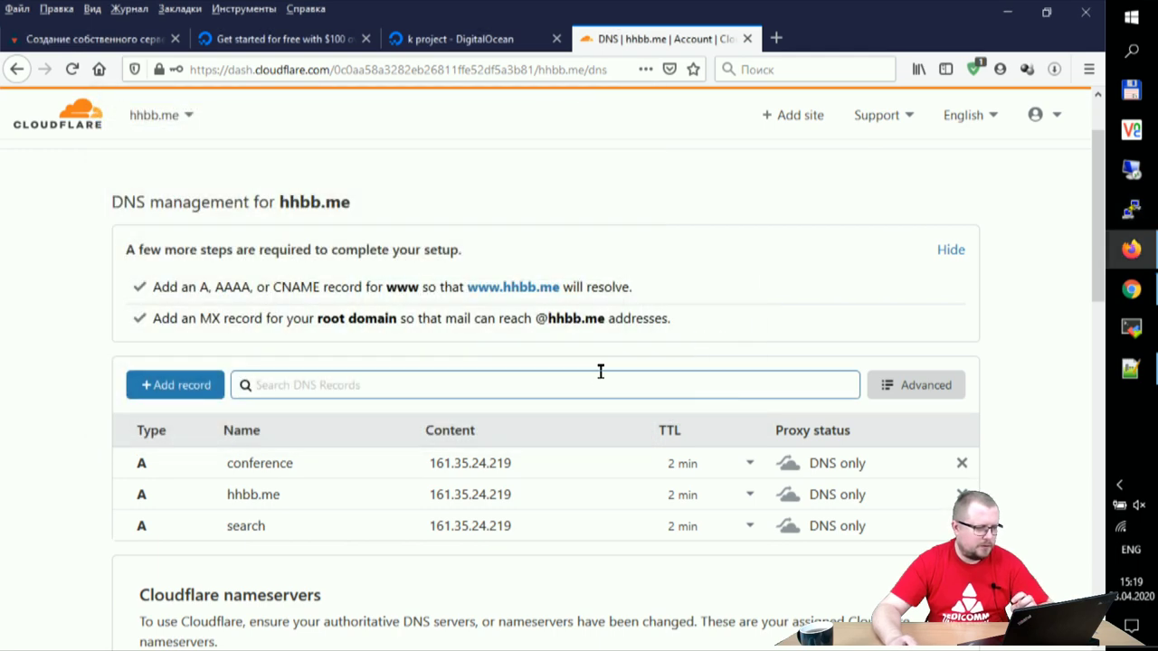
pyautogui.click(1131, 210)
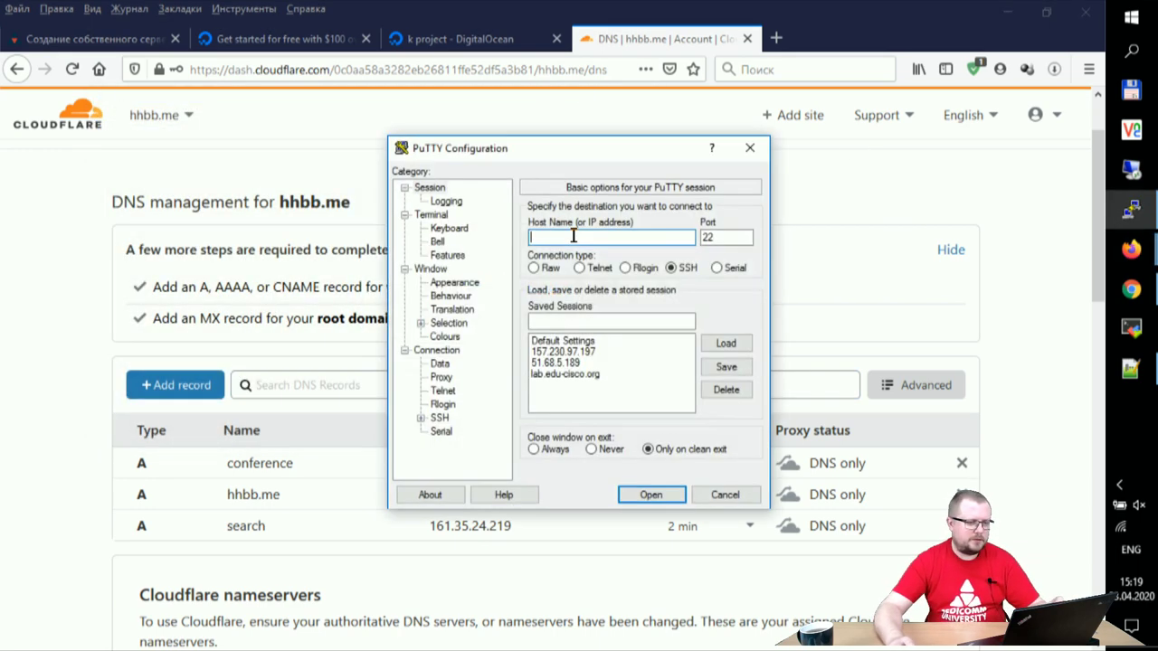
pyautogui.write('hhbb.me')
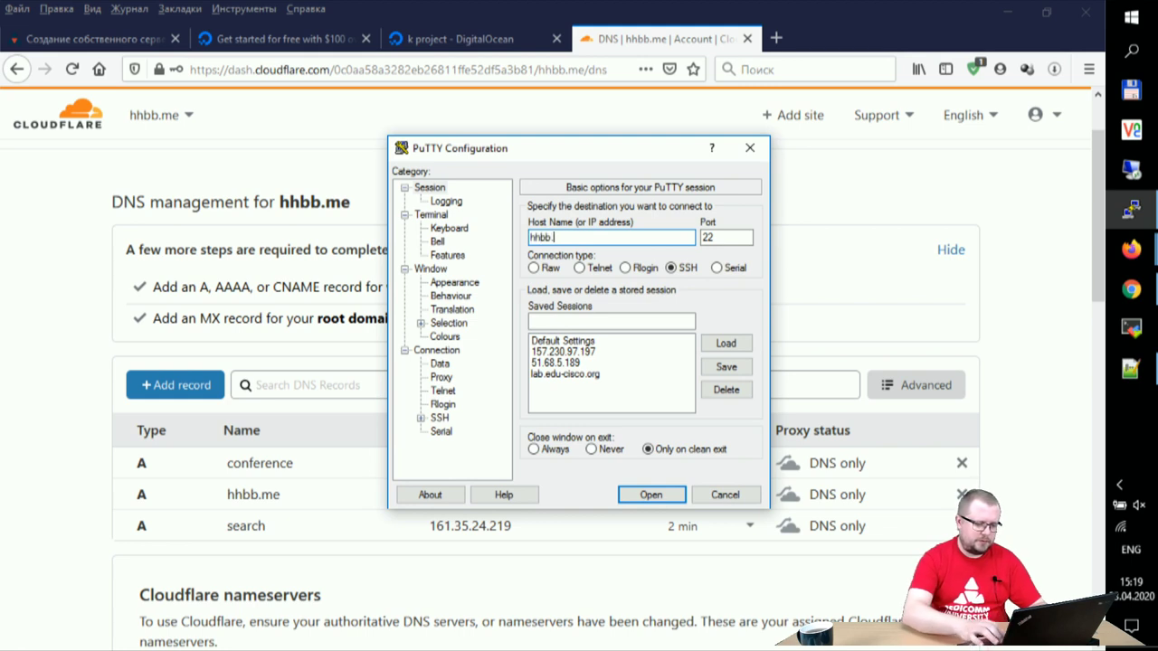
pyautogui.click(421, 418)
pyautogui.click(455, 406)
pyautogui.click(729, 388)
pyautogui.click(582, 287)
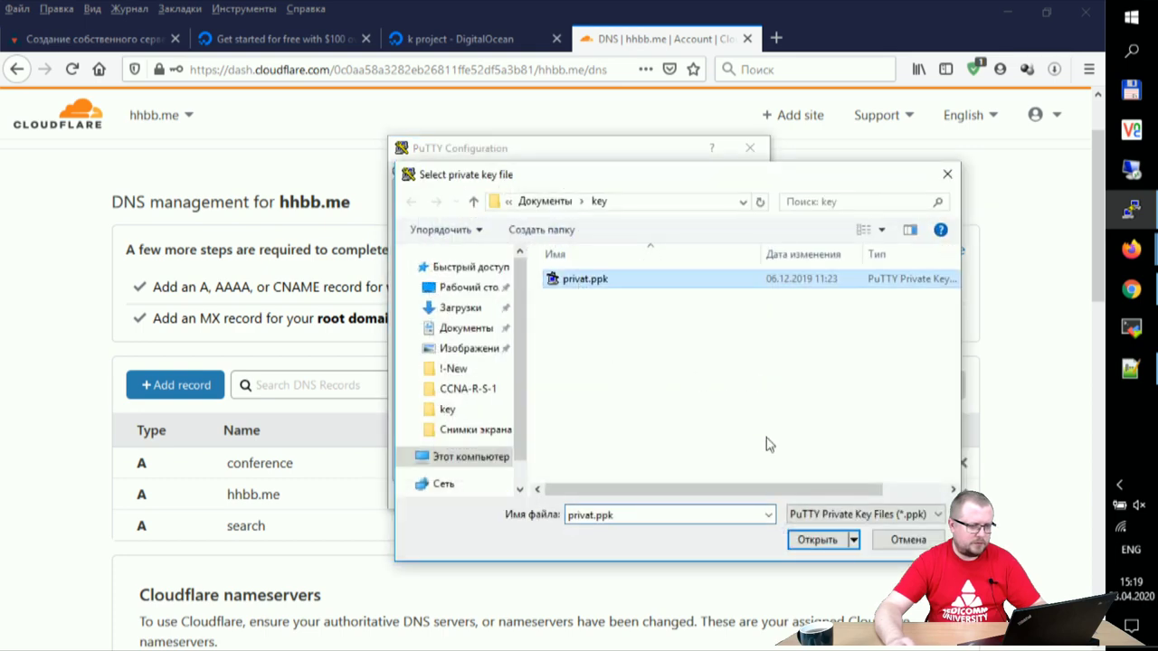
pyautogui.click(817, 541)
# Step: Connect and log in as root, then dismiss the repeated authentication error
pyautogui.click(651, 494)
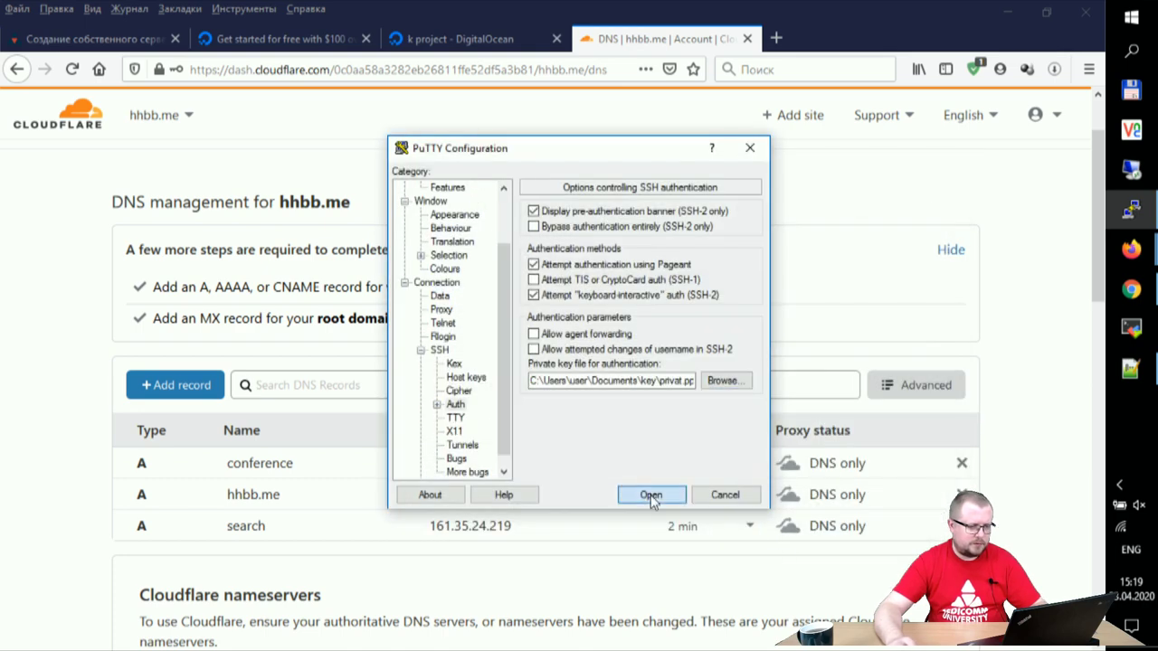
pyautogui.write('root')
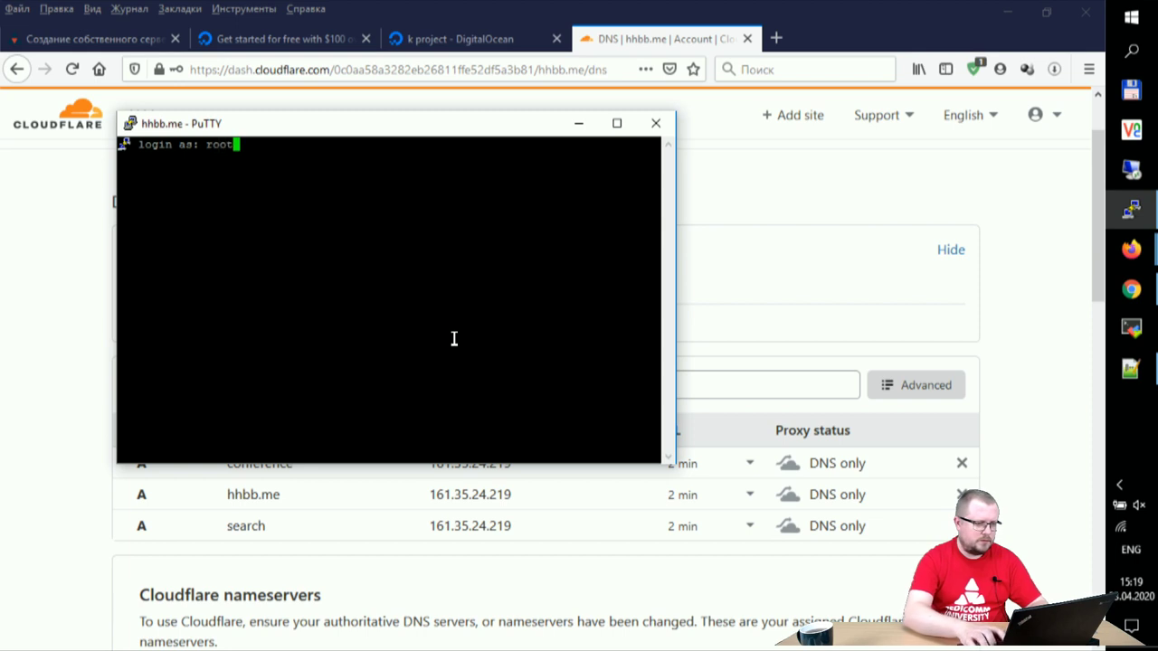
pyautogui.press('Return')
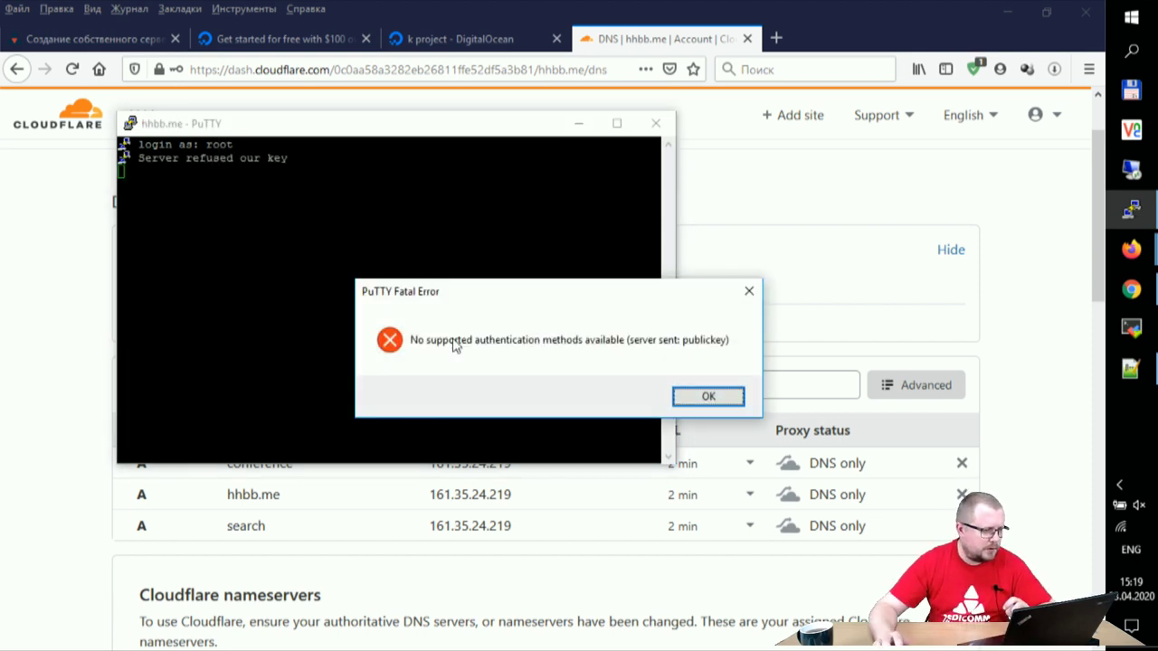
pyautogui.click(708, 398)
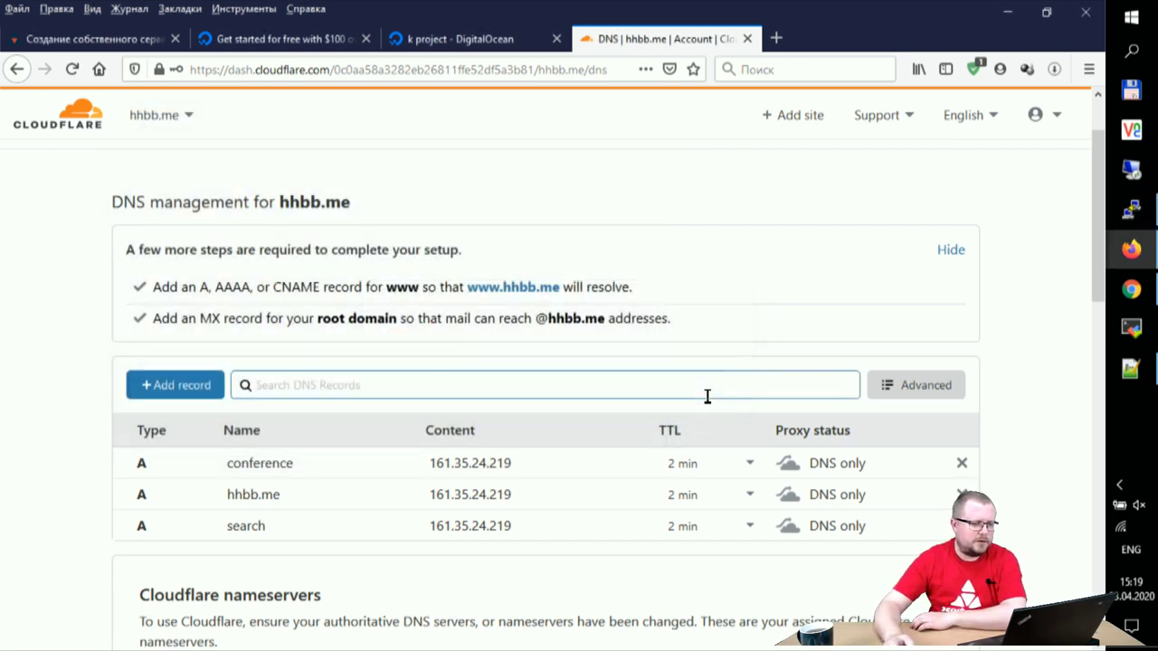
# Step: Copy the IP address from the hhbb.me droplet's details page in DigitalOcean
pyautogui.click(434, 36)
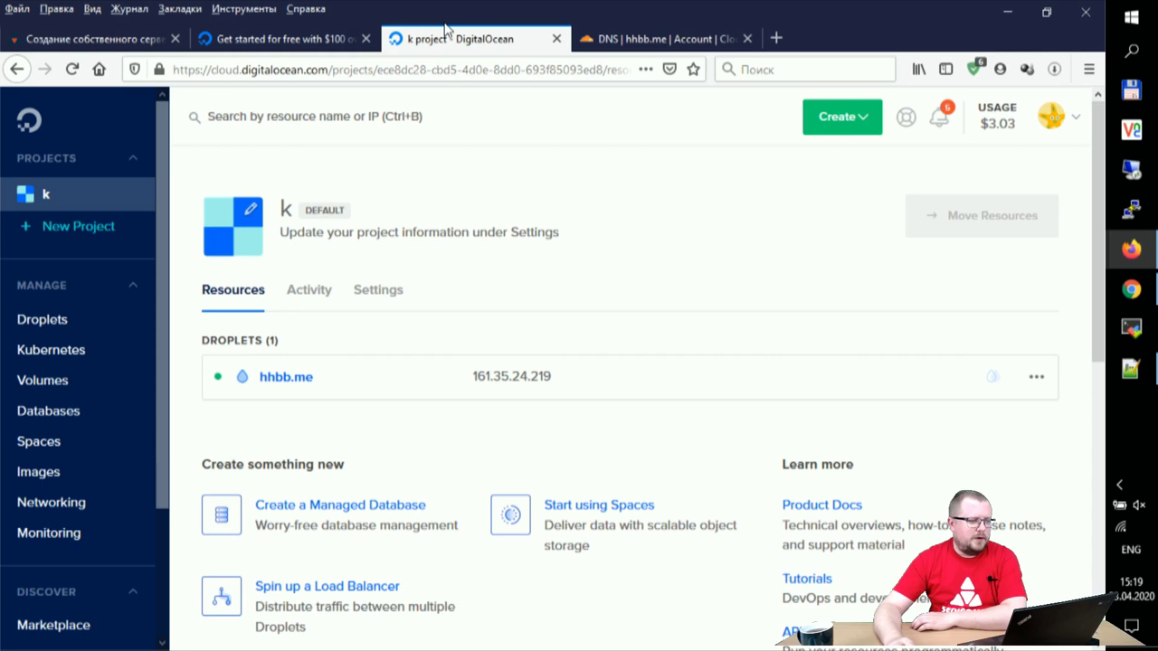
pyautogui.click(299, 378)
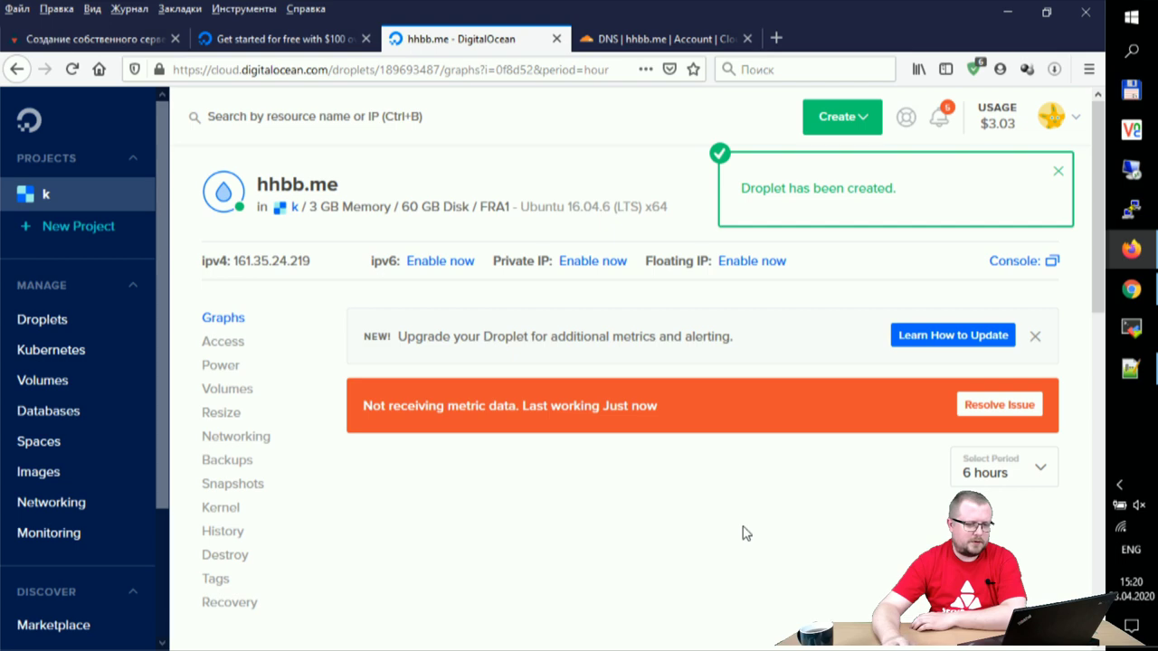
pyautogui.moveTo(265, 260)
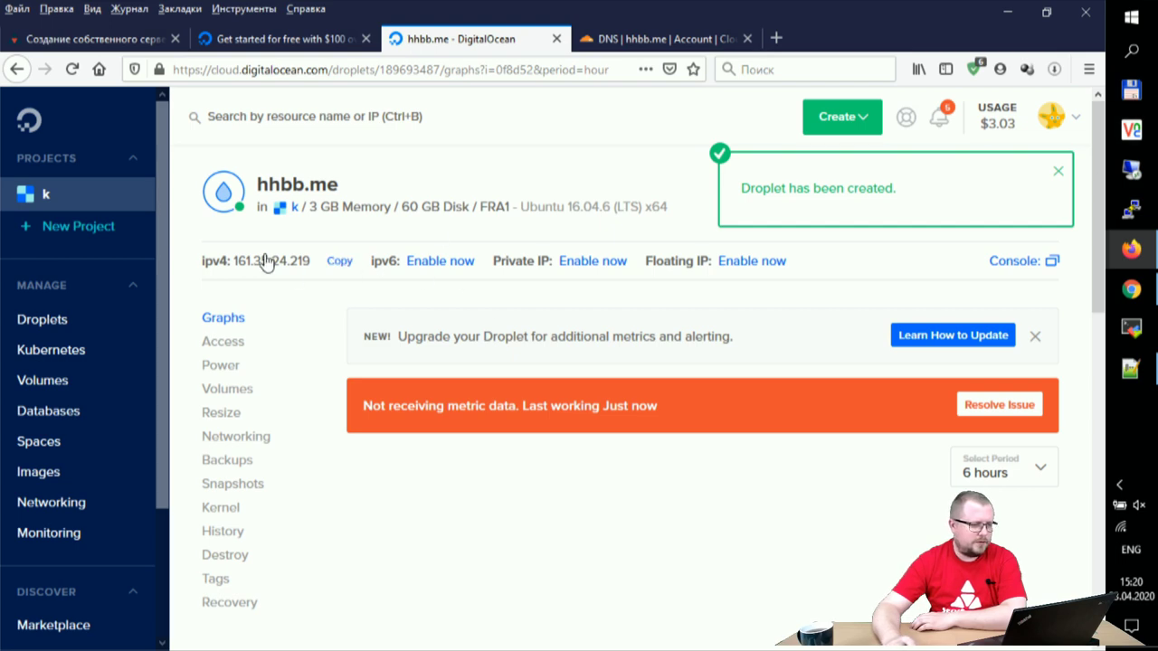
pyautogui.click(333, 262)
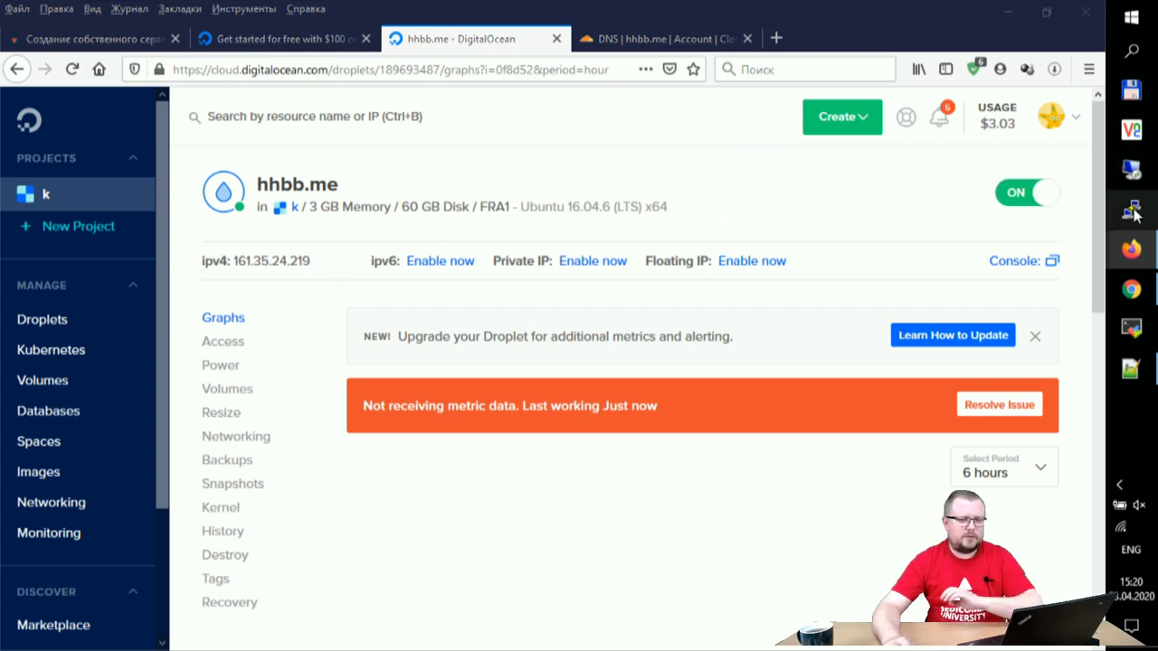
# Step: Configure a new PuTTY session to 161.35.24.219 with the privat.ppk authentication key
pyautogui.click(1132, 211)
pyautogui.write('161.35.24.219')
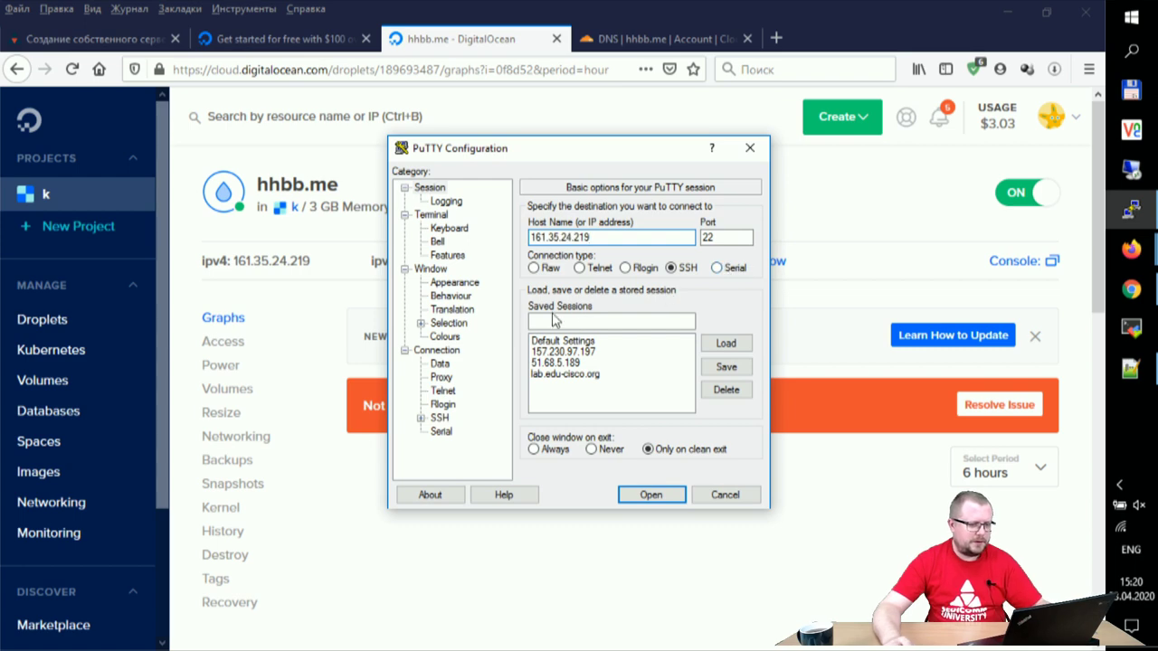
pyautogui.click(421, 418)
pyautogui.click(455, 406)
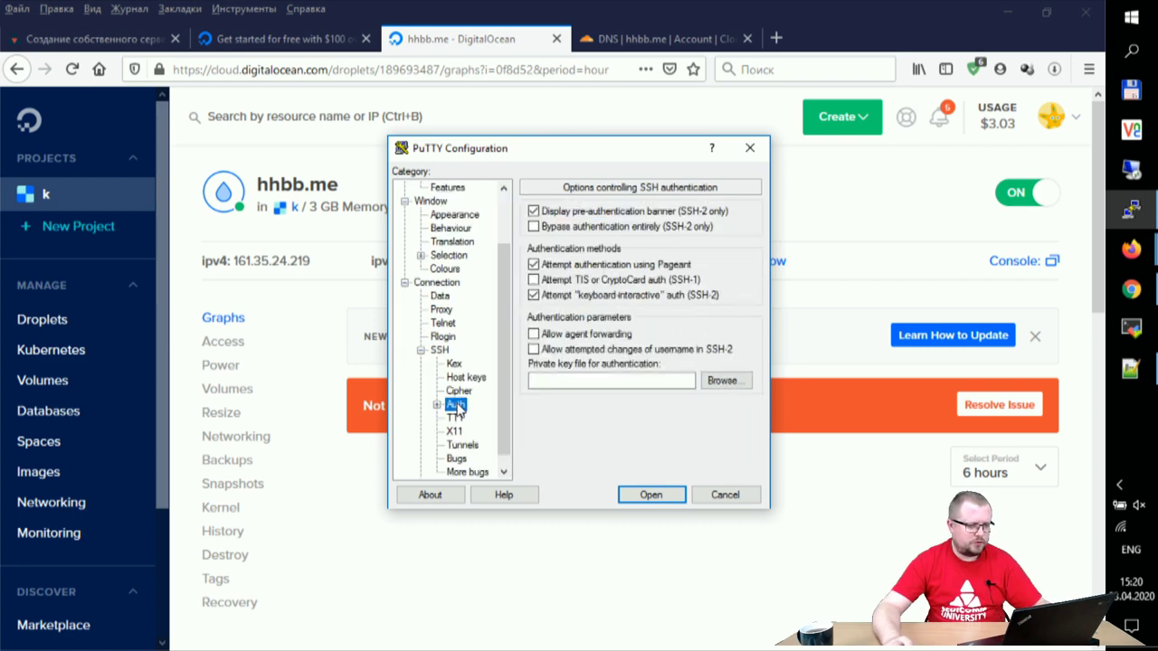
pyautogui.click(722, 381)
pyautogui.click(582, 280)
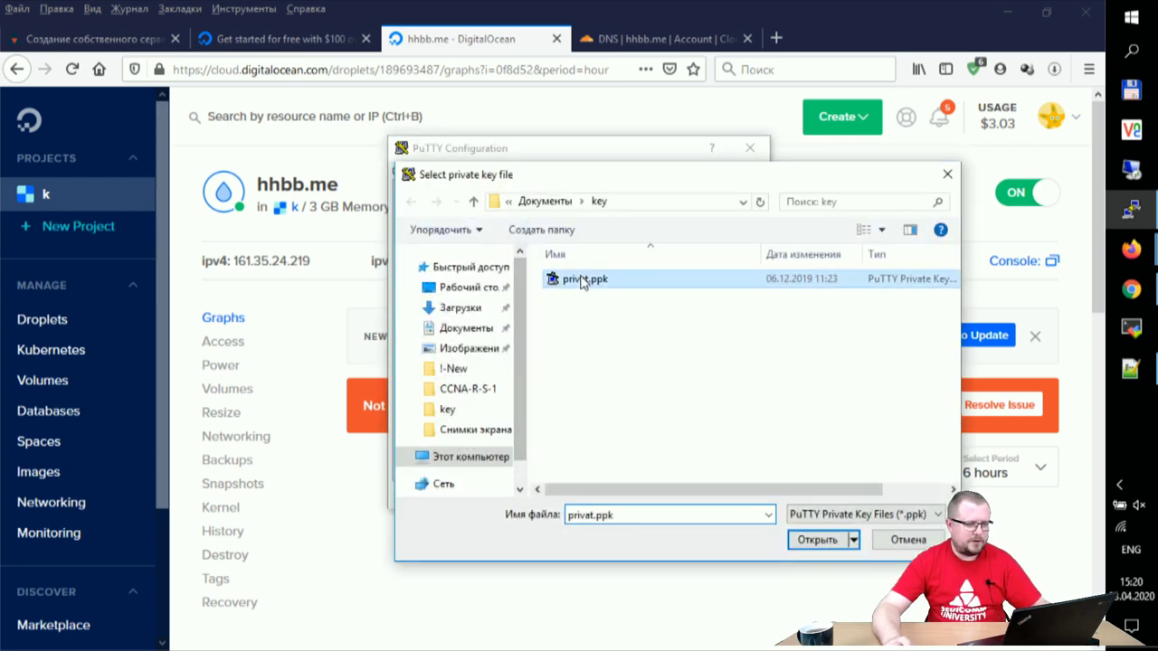
pyautogui.click(825, 540)
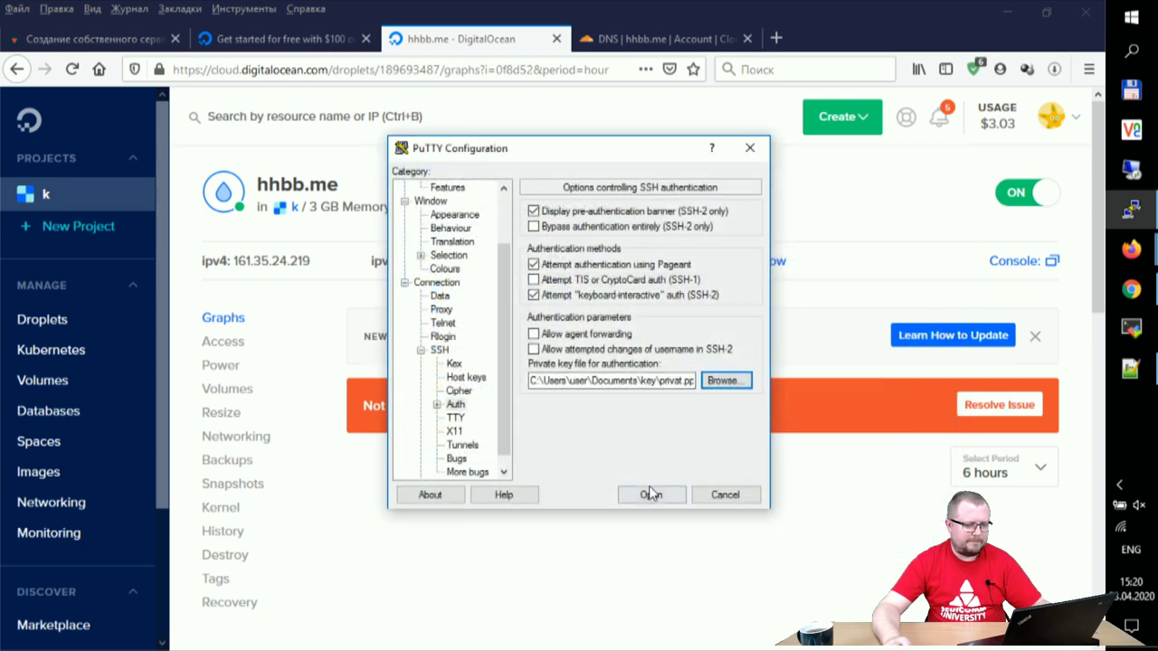
# Step: Connect, accept the host key alert, and log in as root to the Ubuntu shell
pyautogui.click(652, 493)
pyautogui.click(443, 457)
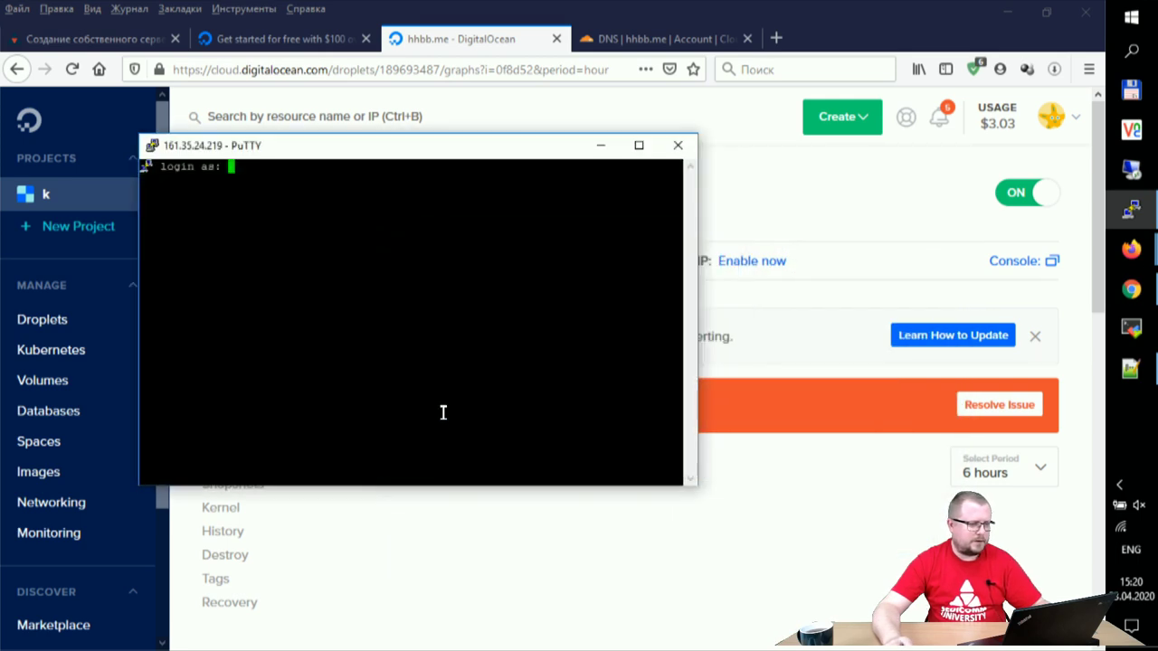
pyautogui.write('root')
pyautogui.press('Return')
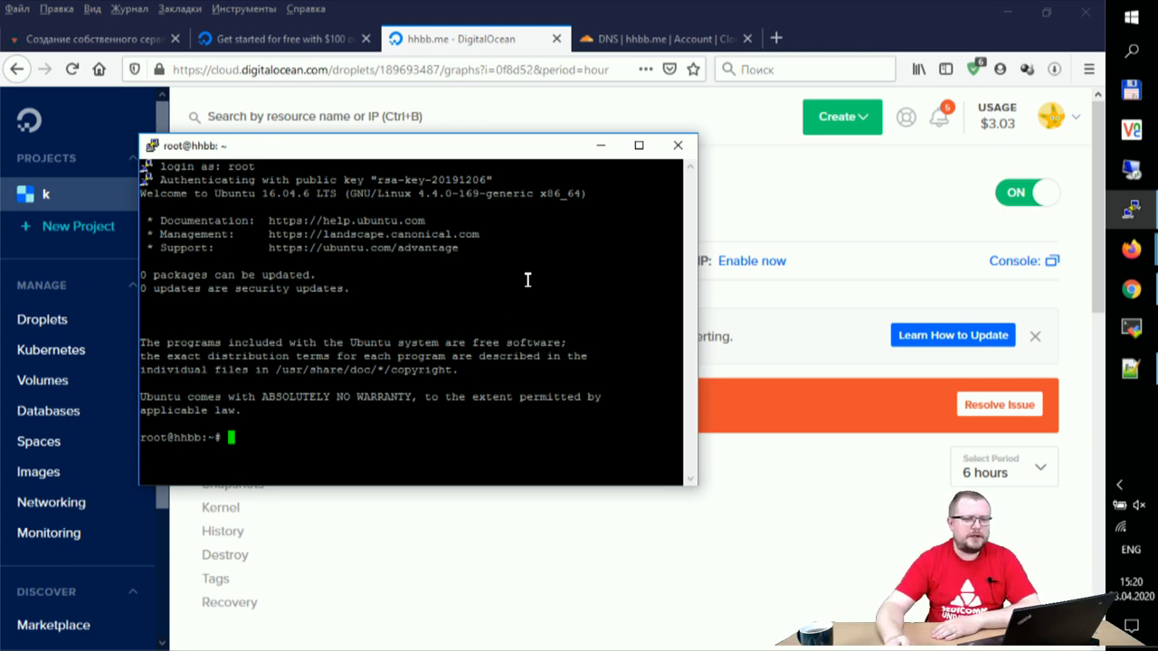
pyautogui.click(622, 40)
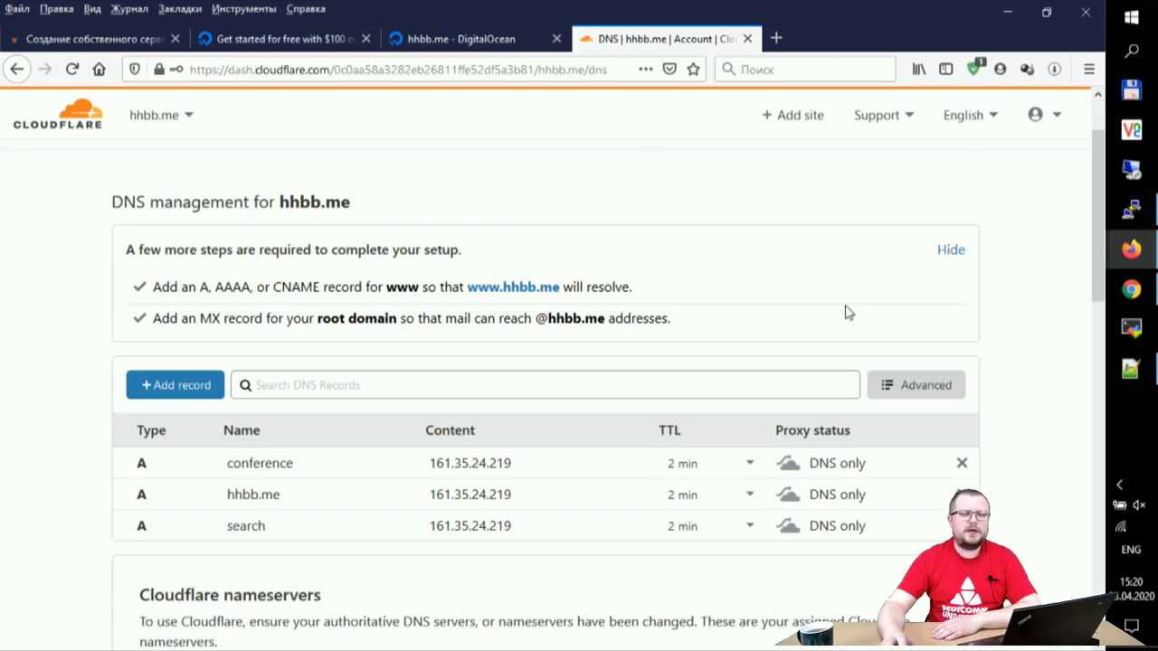
# Step: Change the running session's terminal font to bold 16-point Courier New and apply it
pyautogui.click(1131, 210)
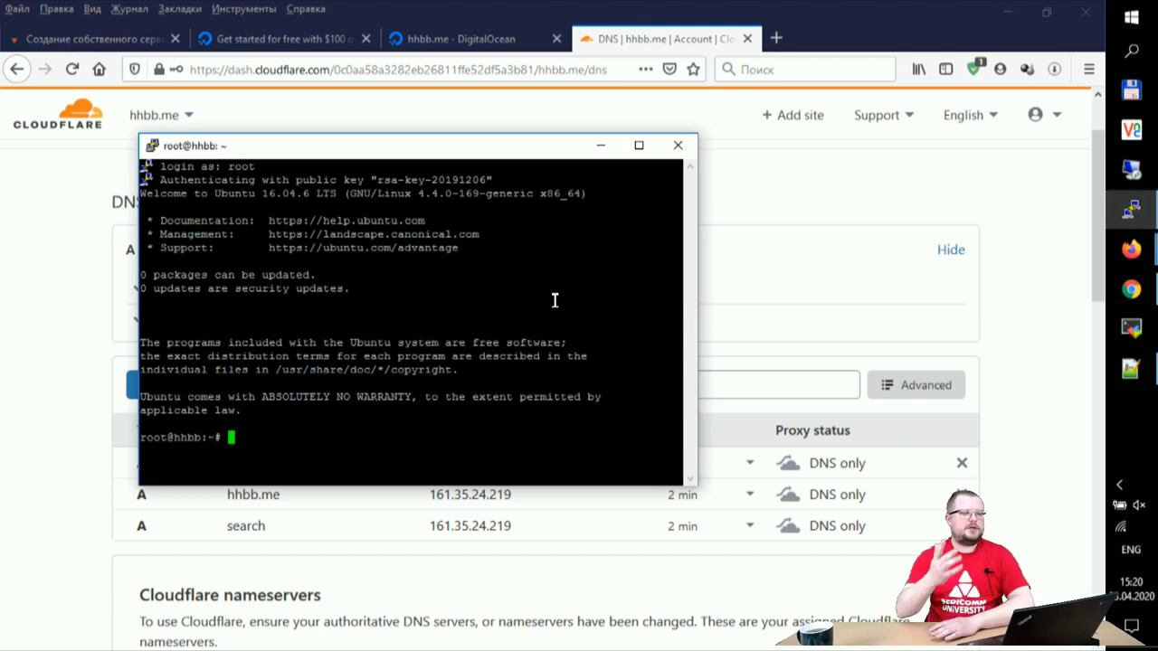
pyautogui.write('c')
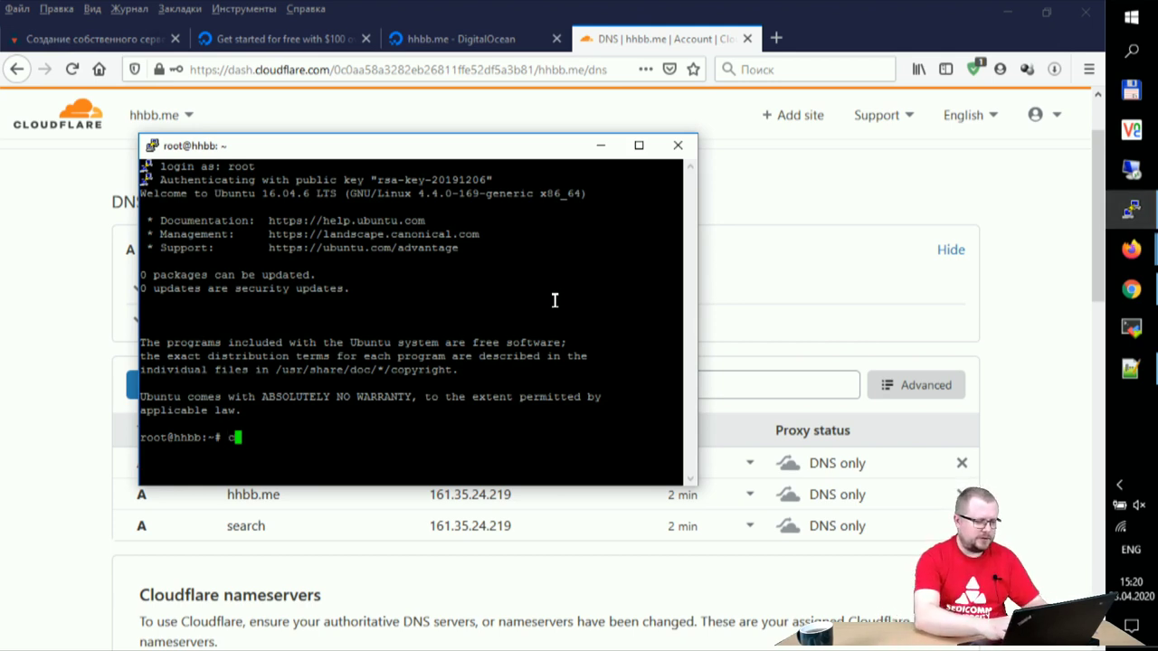
pyautogui.write('at /etc/')
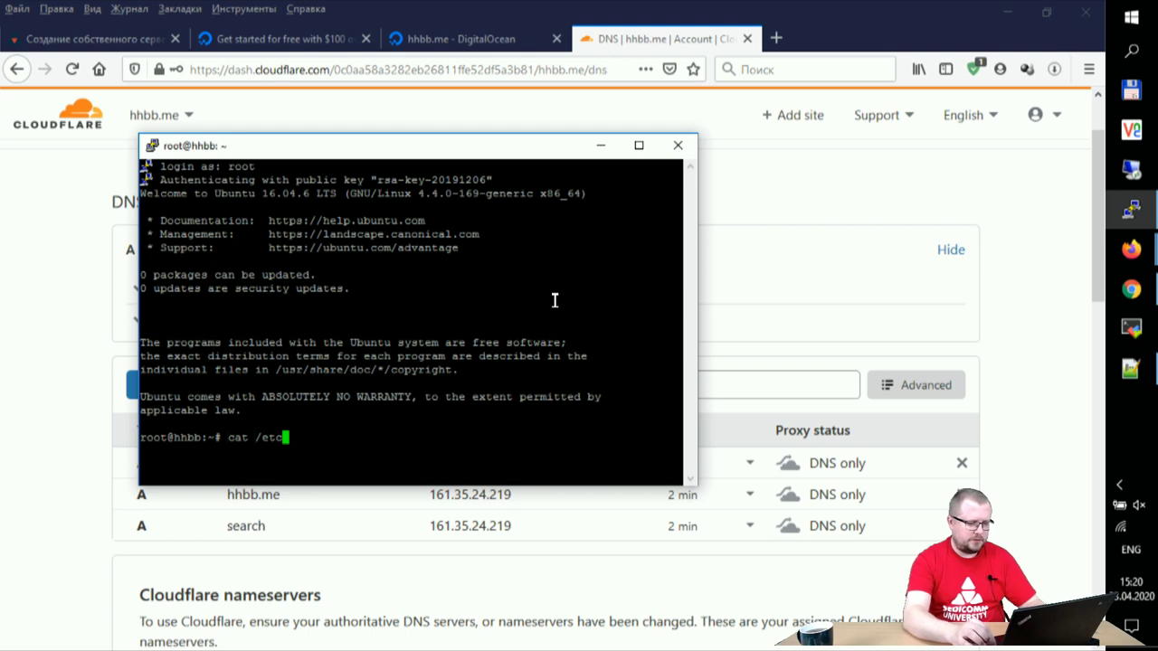
pyautogui.press('BackSpace')
pyautogui.press('BackSpace')
pyautogui.press('BackSpace')
pyautogui.press('BackSpace')
pyautogui.press('BackSpace')
pyautogui.press('BackSpace')
pyautogui.press('BackSpace')
pyautogui.press('BackSpace')
pyautogui.press('BackSpace')
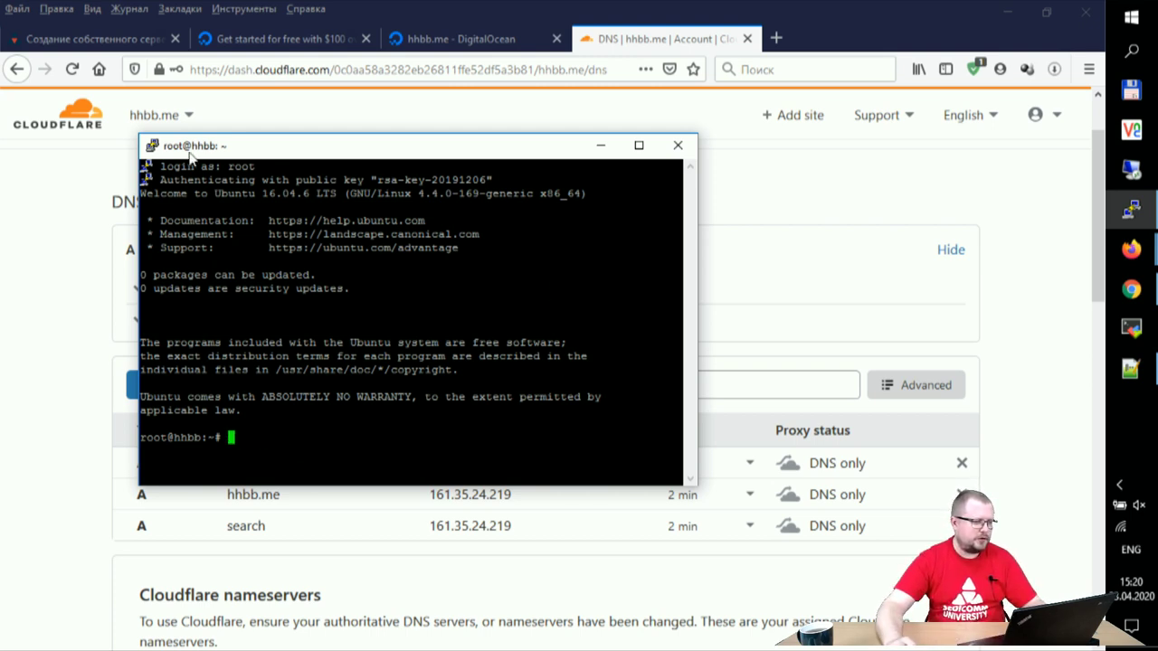
pyautogui.click(152, 146)
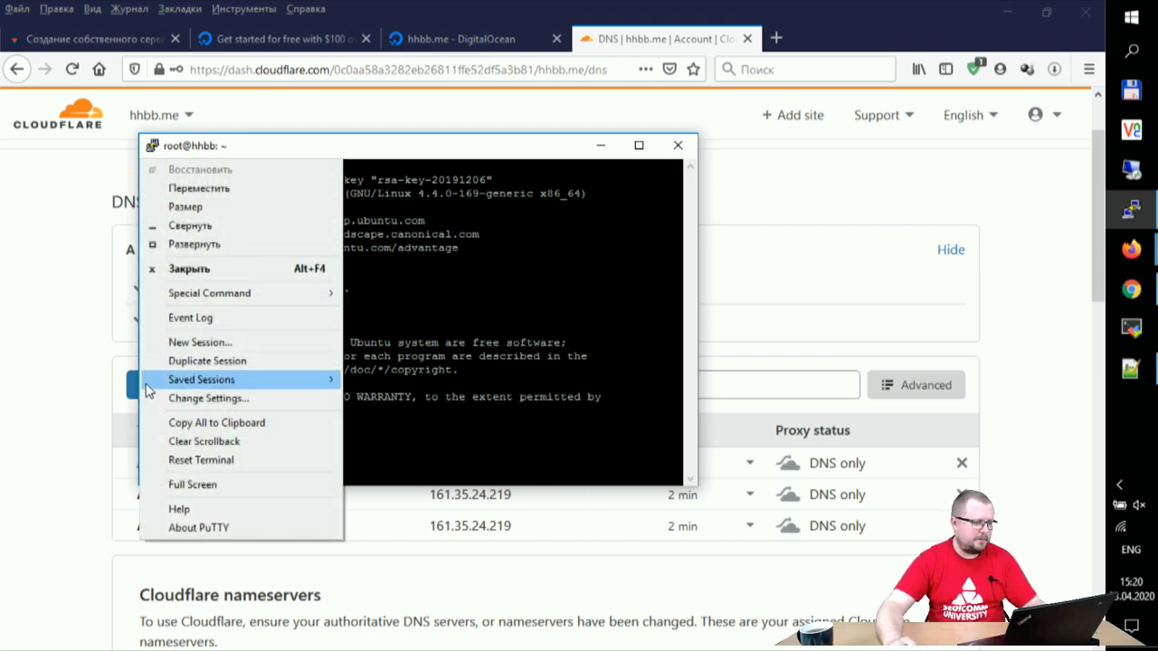
pyautogui.click(237, 399)
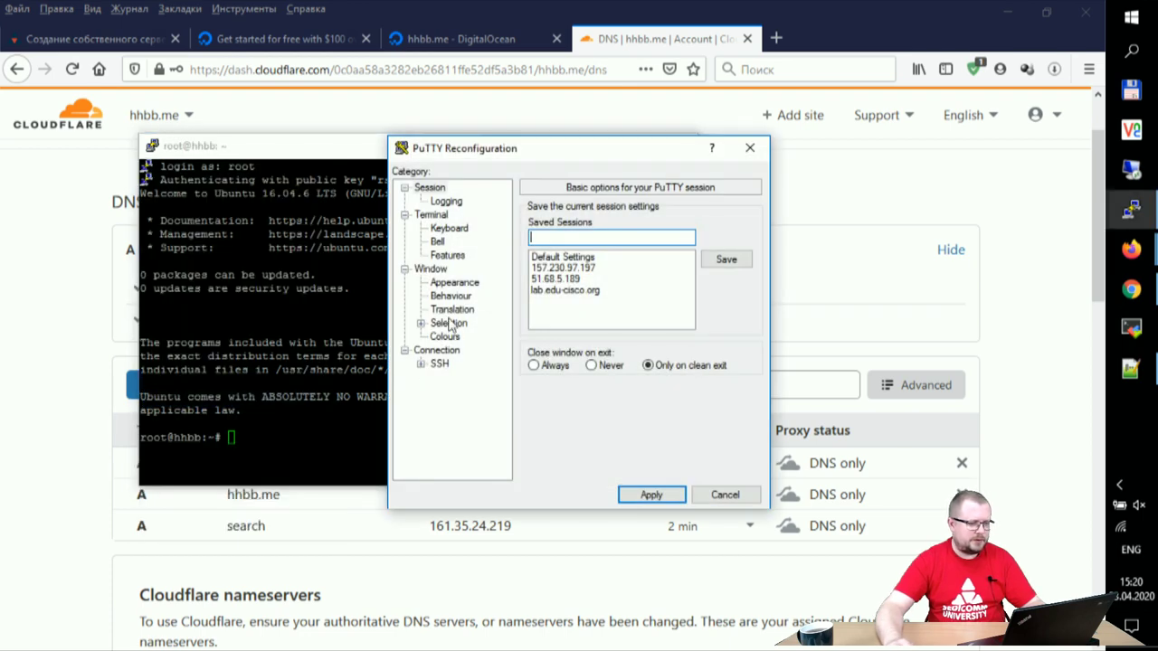
pyautogui.click(475, 286)
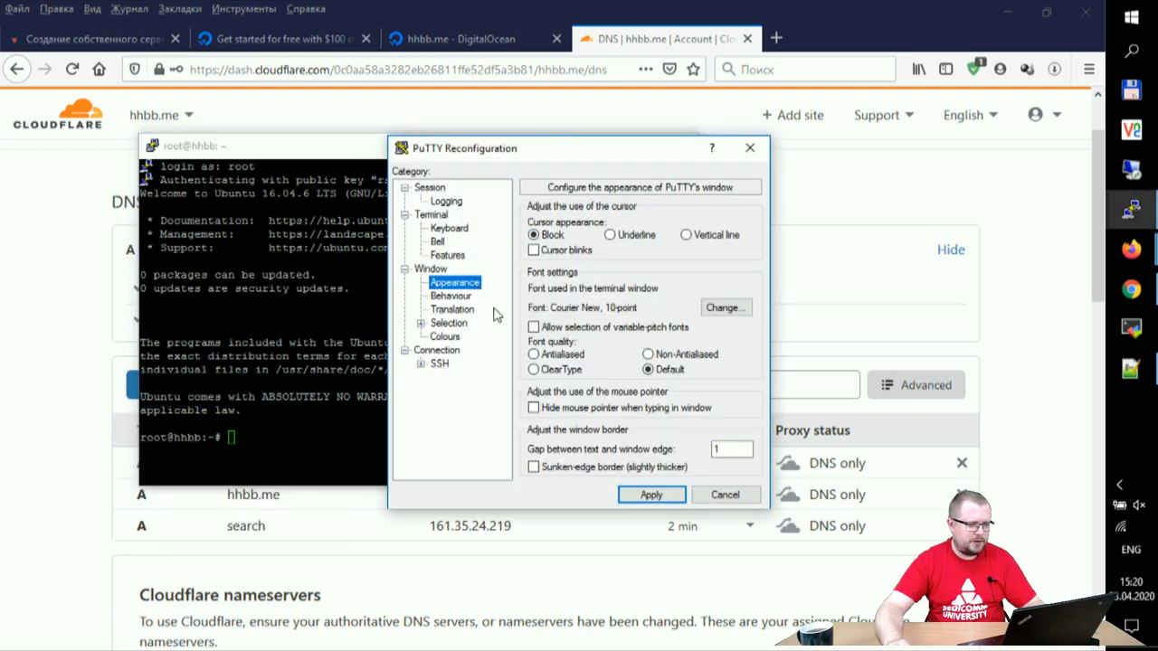
pyautogui.click(723, 308)
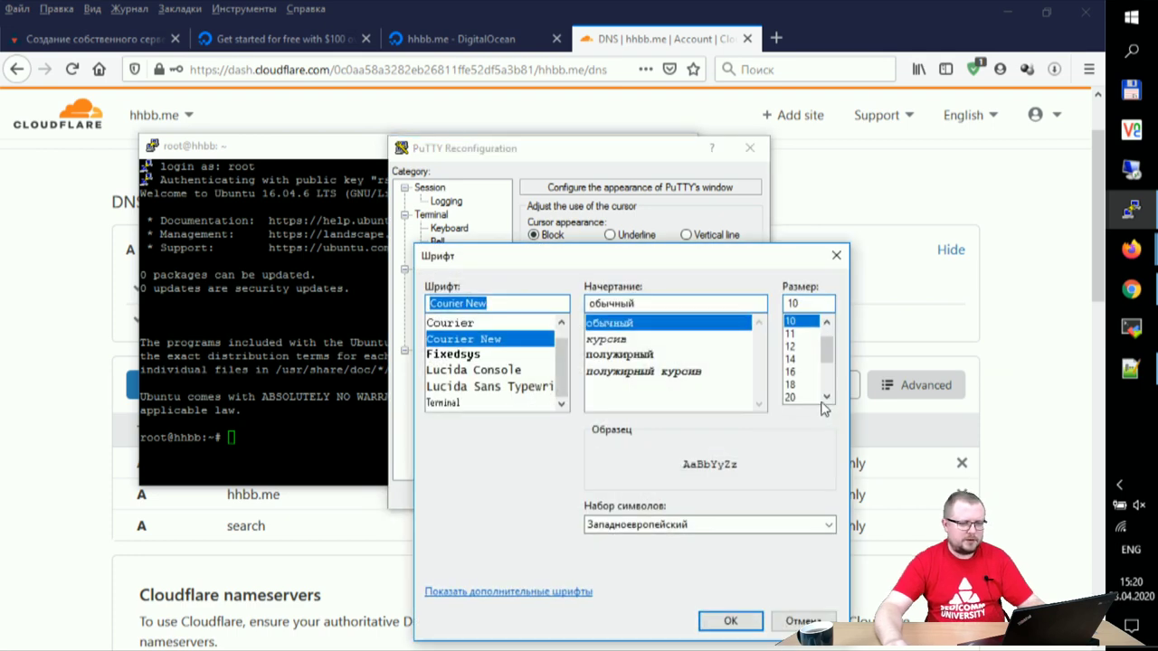
pyautogui.click(796, 359)
pyautogui.click(805, 373)
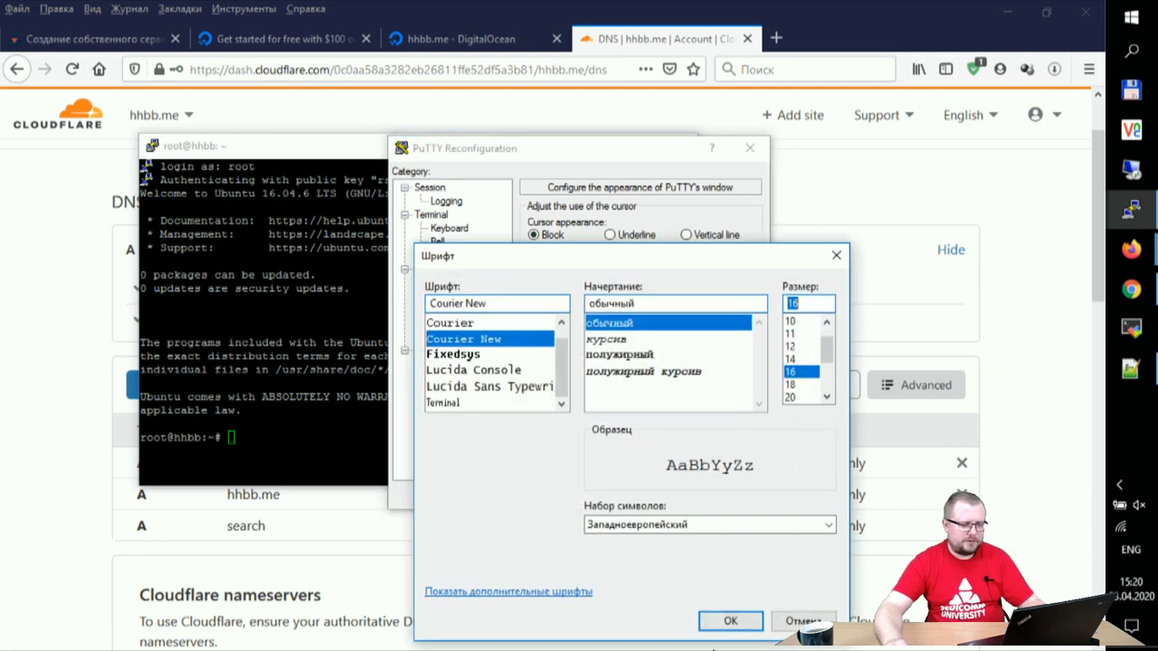
pyautogui.click(636, 355)
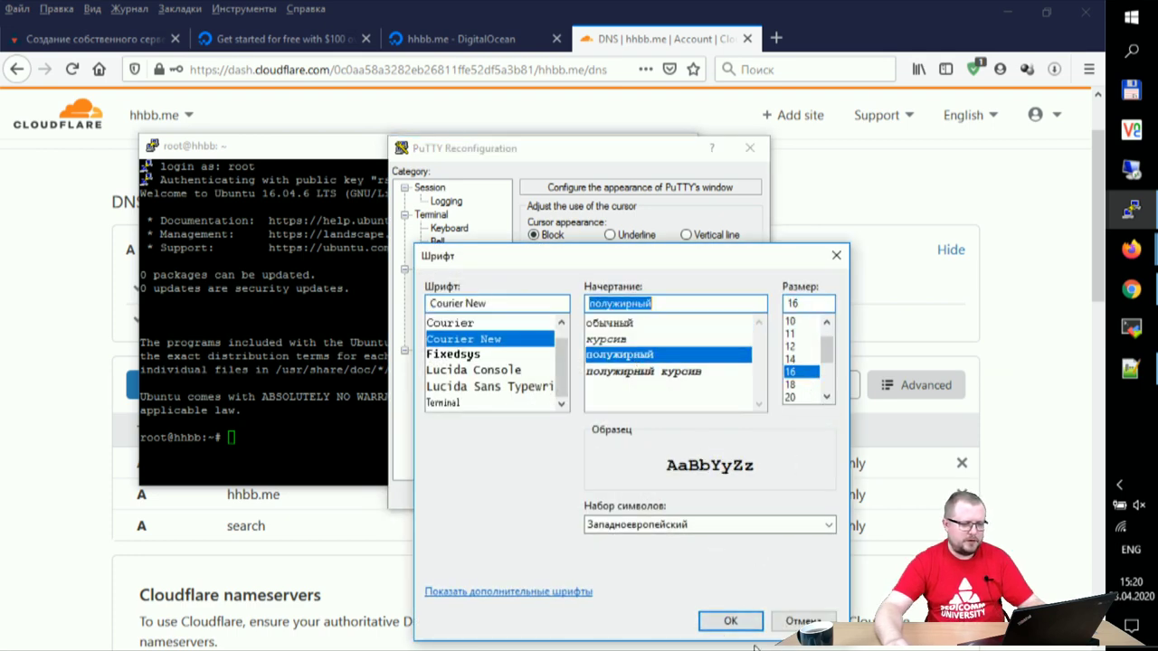
pyautogui.click(728, 621)
pyautogui.click(652, 495)
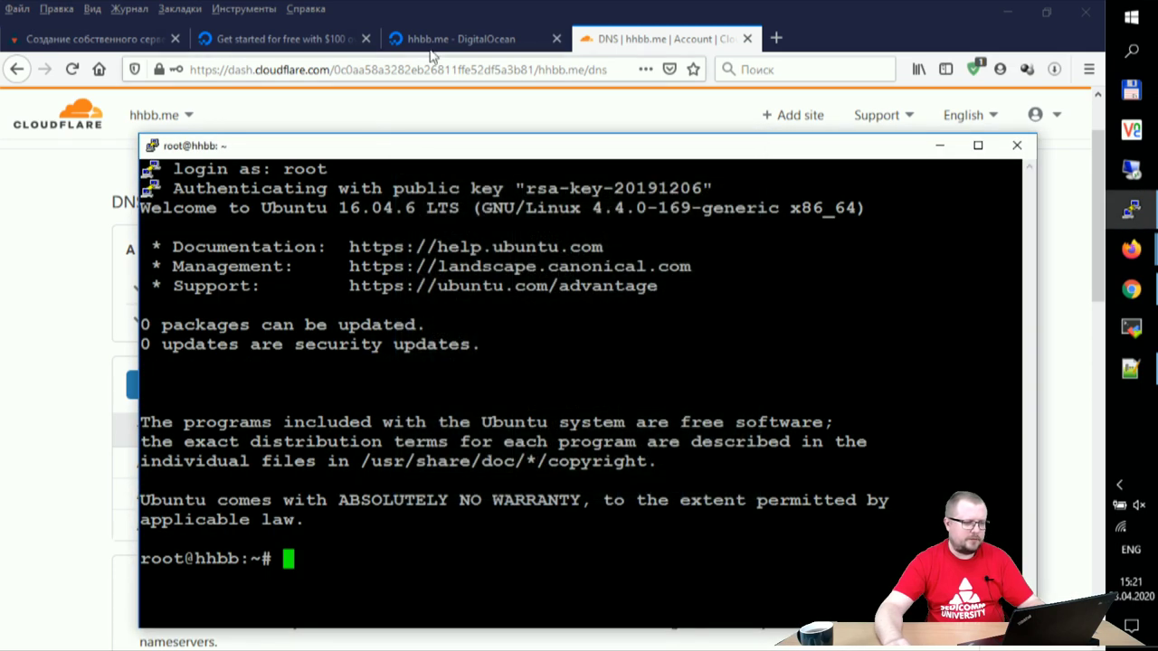
pyautogui.moveTo(340, 146); pyautogui.dragTo(218, 36)
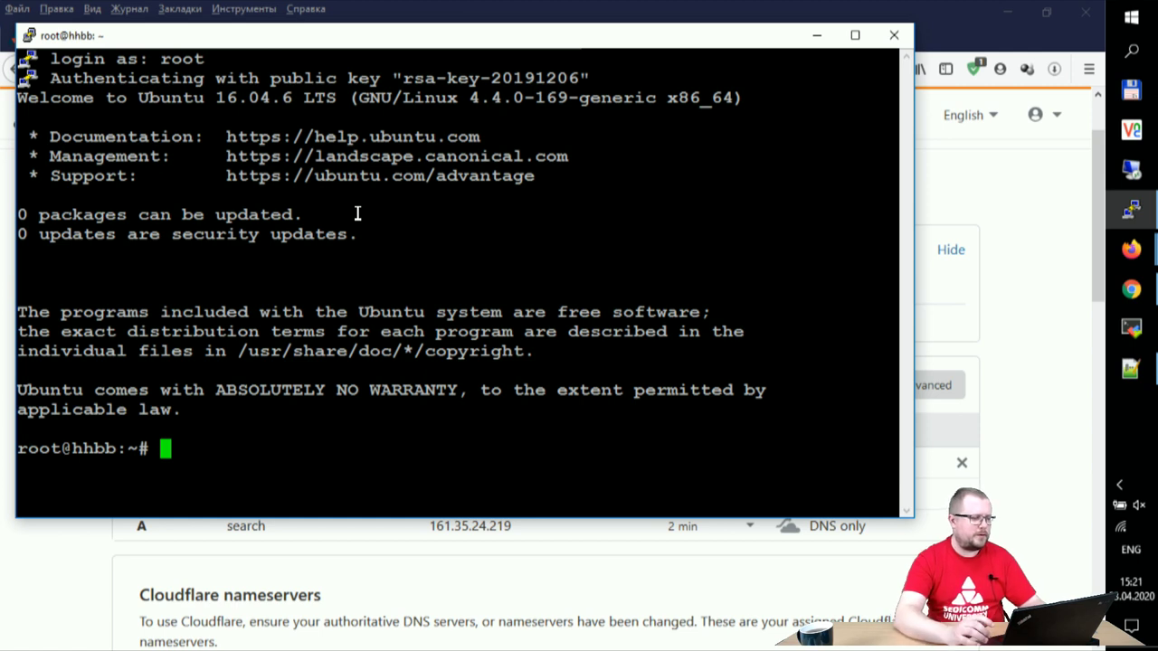
# Step: Display the server's Ubuntu release with cat /etc/lsb-release
pyautogui.write('cat /')
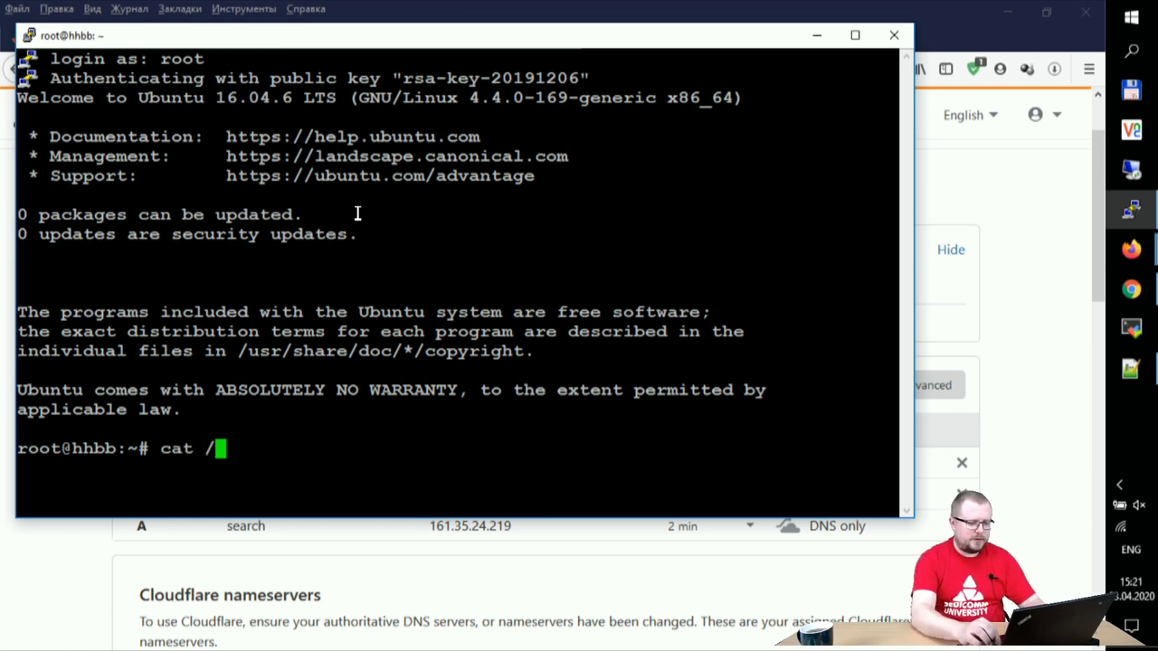
pyautogui.write('etc/ls')
pyautogui.press('Tab')
pyautogui.press('Return')
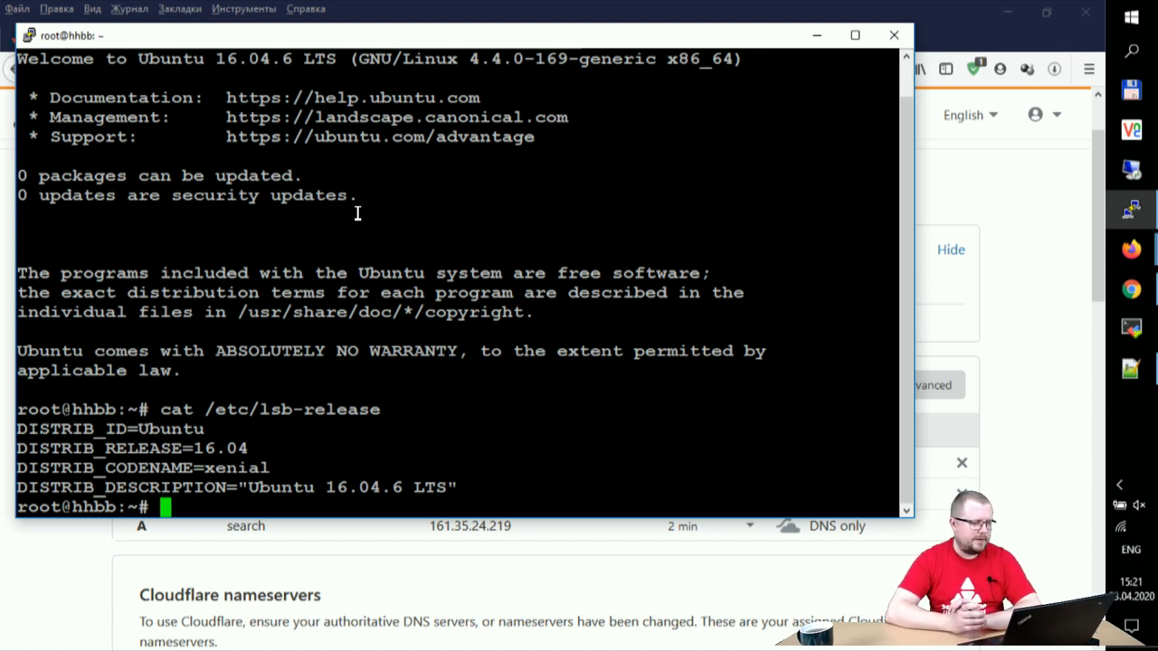
# Step: Run lscpu and review the CPU details, an Intel Xeon Gold 6140 on KVM
pyautogui.write('cls')
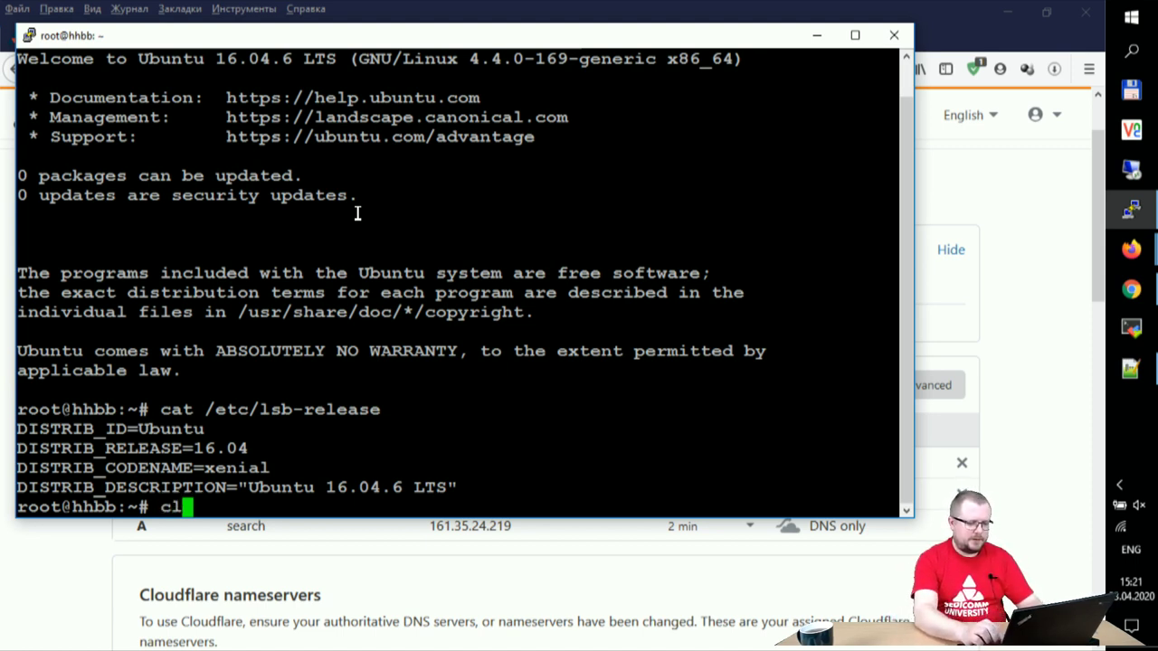
pyautogui.press('BackSpace')
pyautogui.press('BackSpace')
pyautogui.press('BackSpace')
pyautogui.write('lscpu')
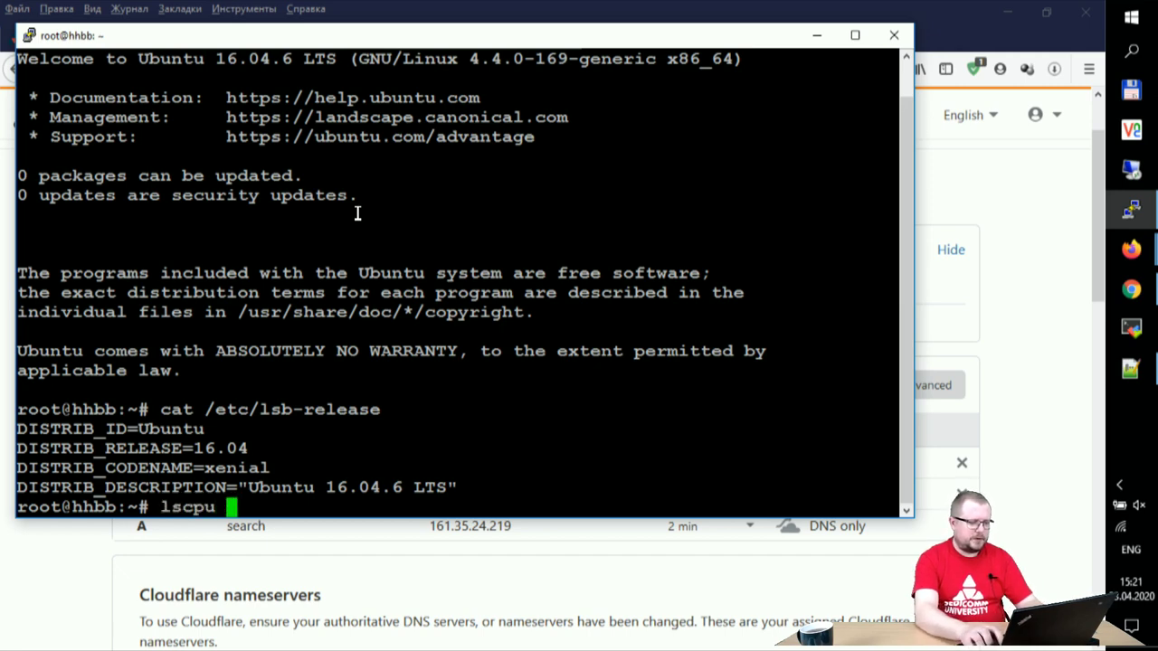
pyautogui.press('Return')
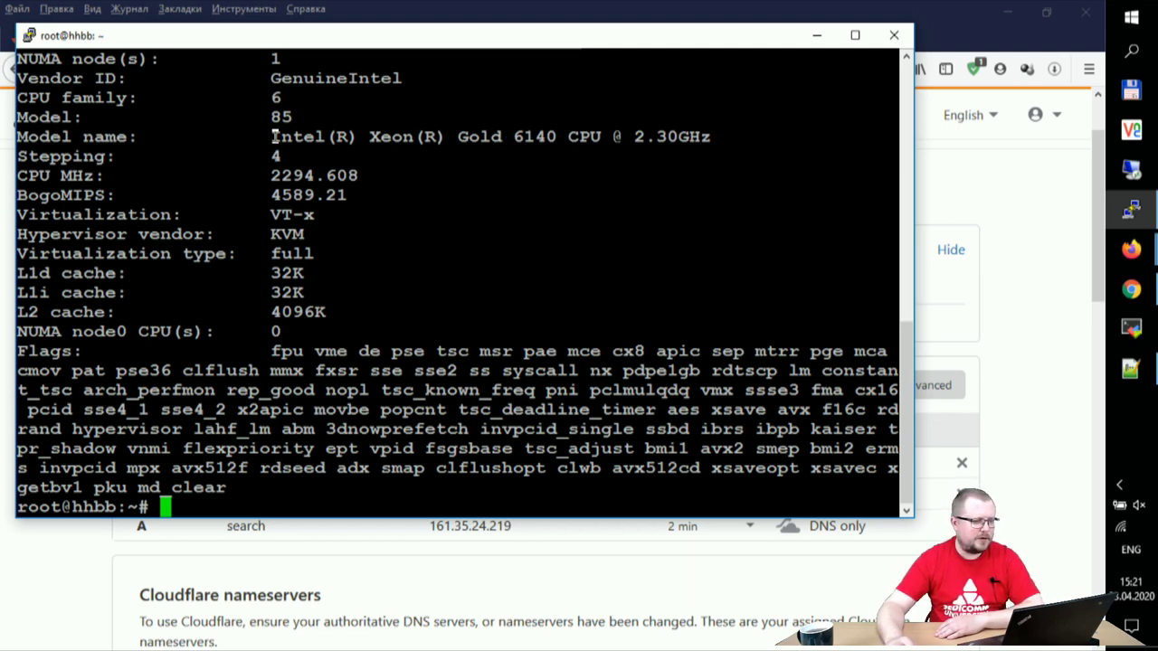
pyautogui.moveTo(273, 159); pyautogui.dragTo(391, 204)
pyautogui.scroll(4, 364, 307)
pyautogui.scroll(4, 371, 312)
pyautogui.scroll(-4, 400, 347)
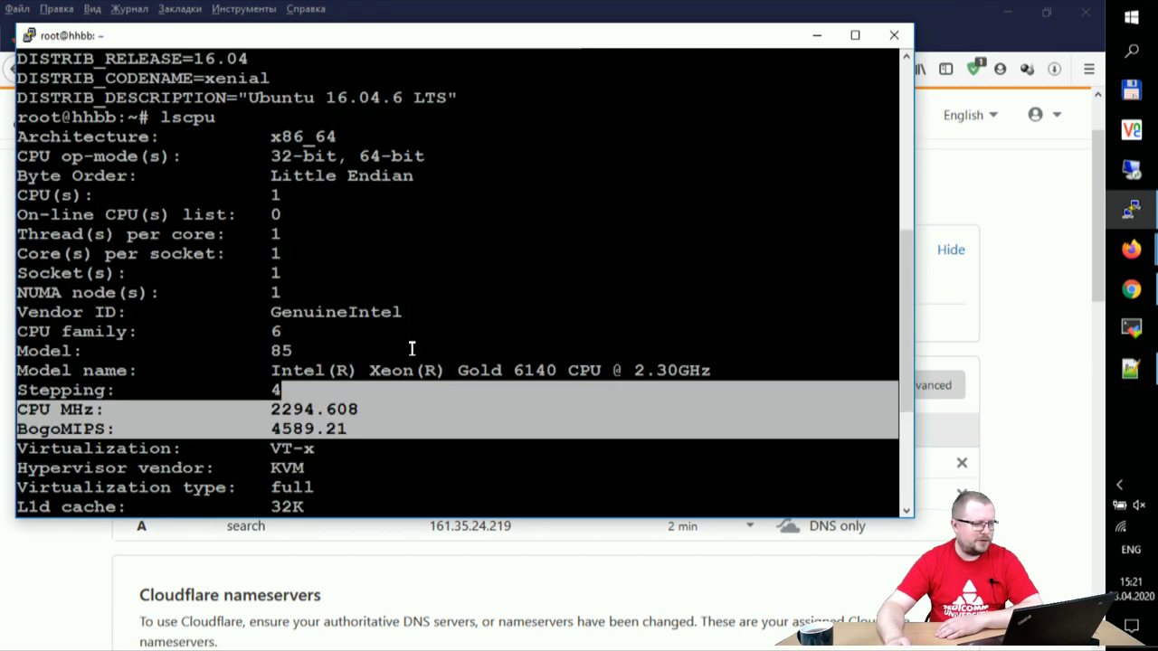
pyautogui.scroll(-4, 412, 351)
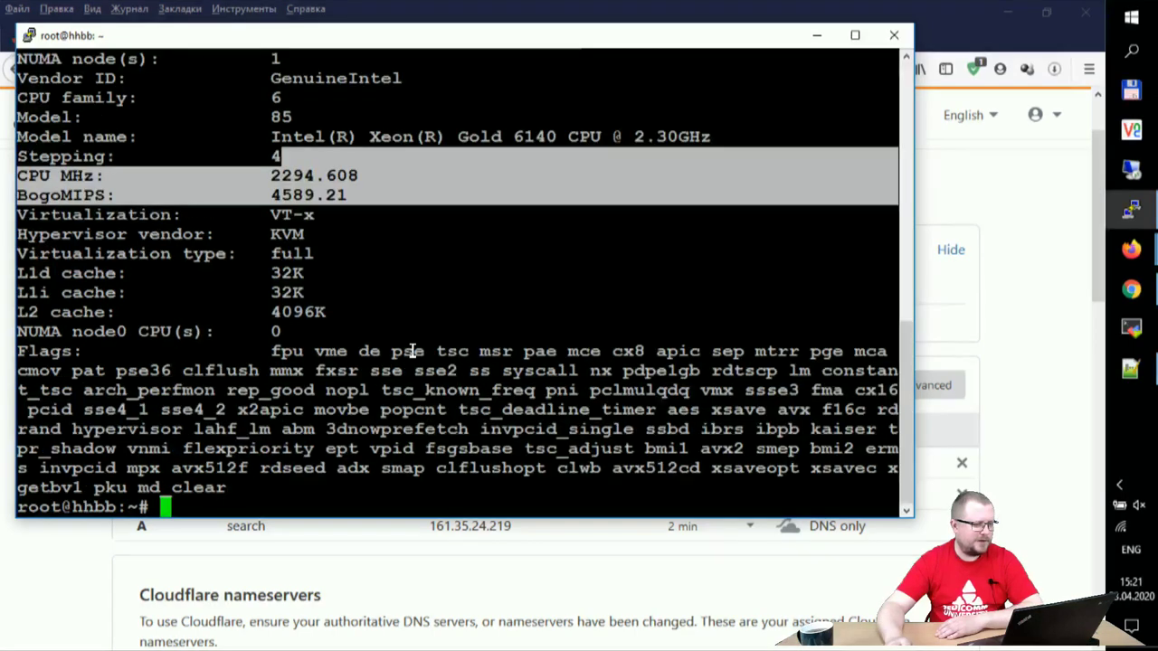
pyautogui.click(536, 302)
# Step: Run free -m to check memory: 3008 MB total, no swap
pyautogui.write('free -m')
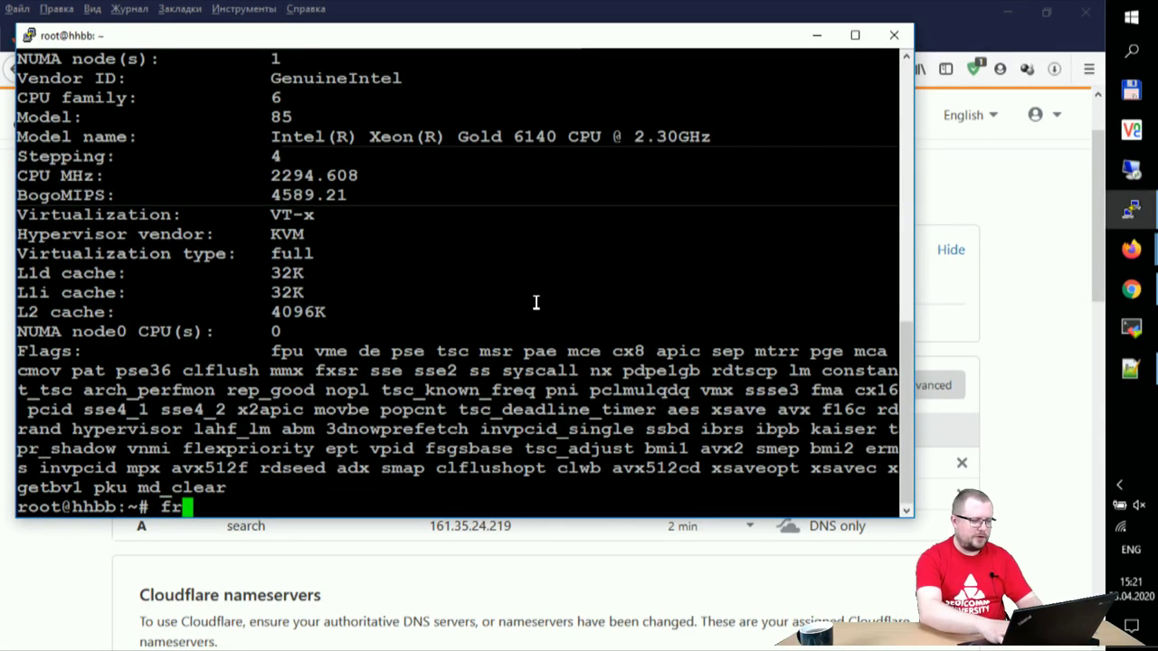
pyautogui.press('Return')
pyautogui.press('Up')
pyautogui.press('Down')
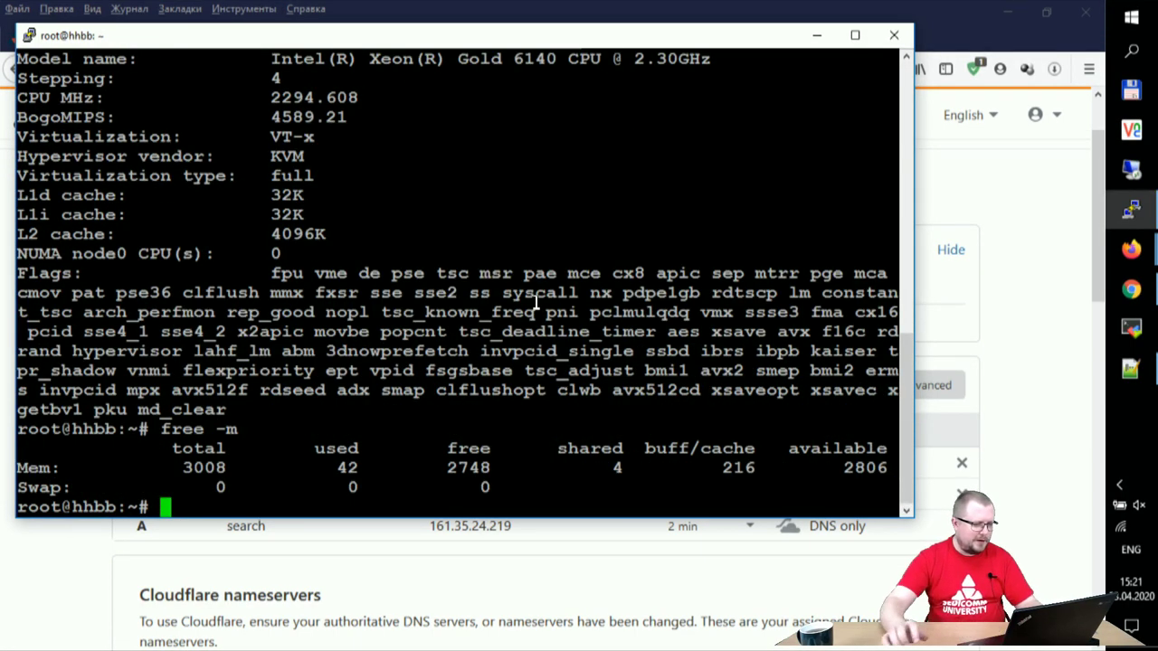
pyautogui.moveTo(171, 468); pyautogui.dragTo(248, 469)
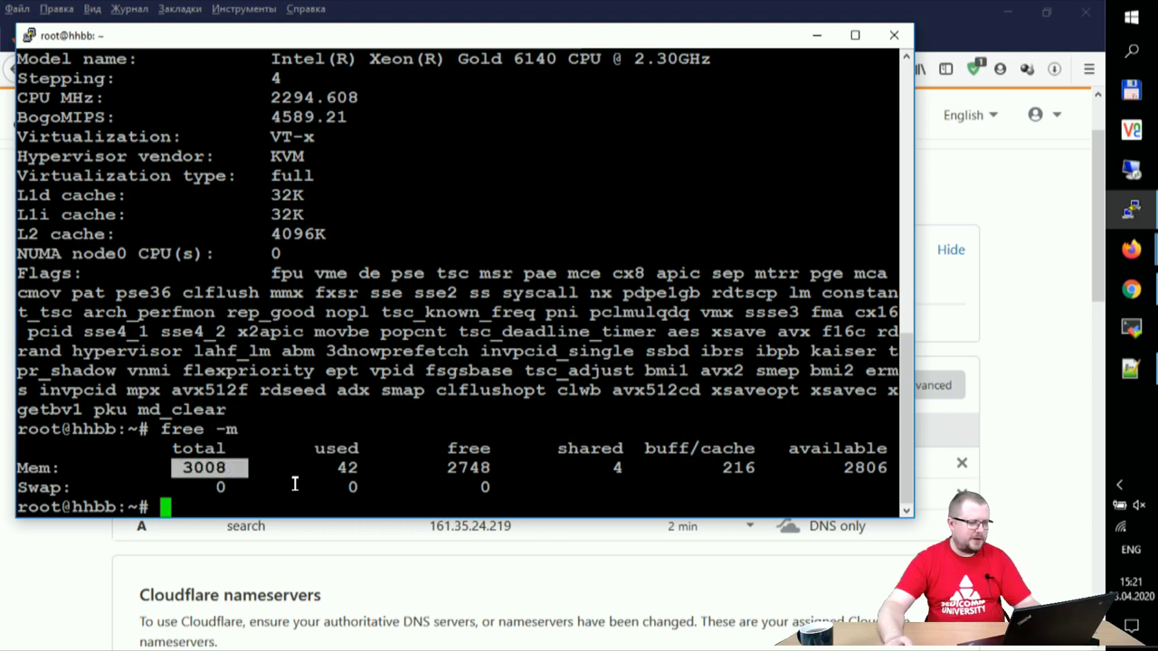
pyautogui.click(586, 384)
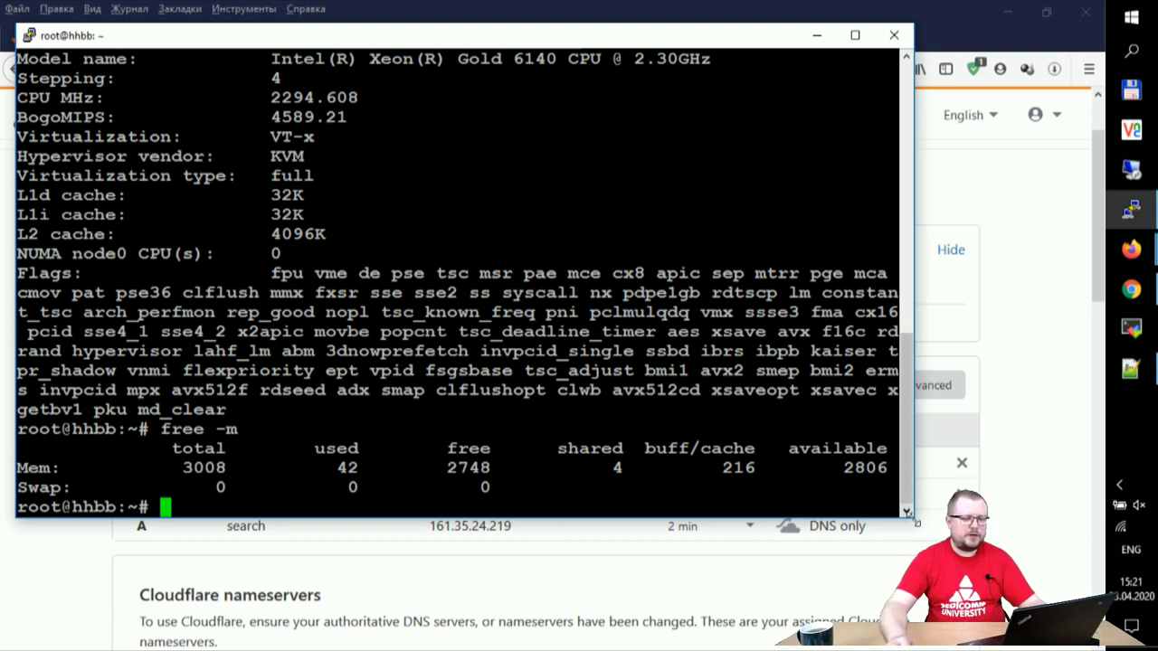
pyautogui.moveTo(908, 517); pyautogui.dragTo(909, 537)
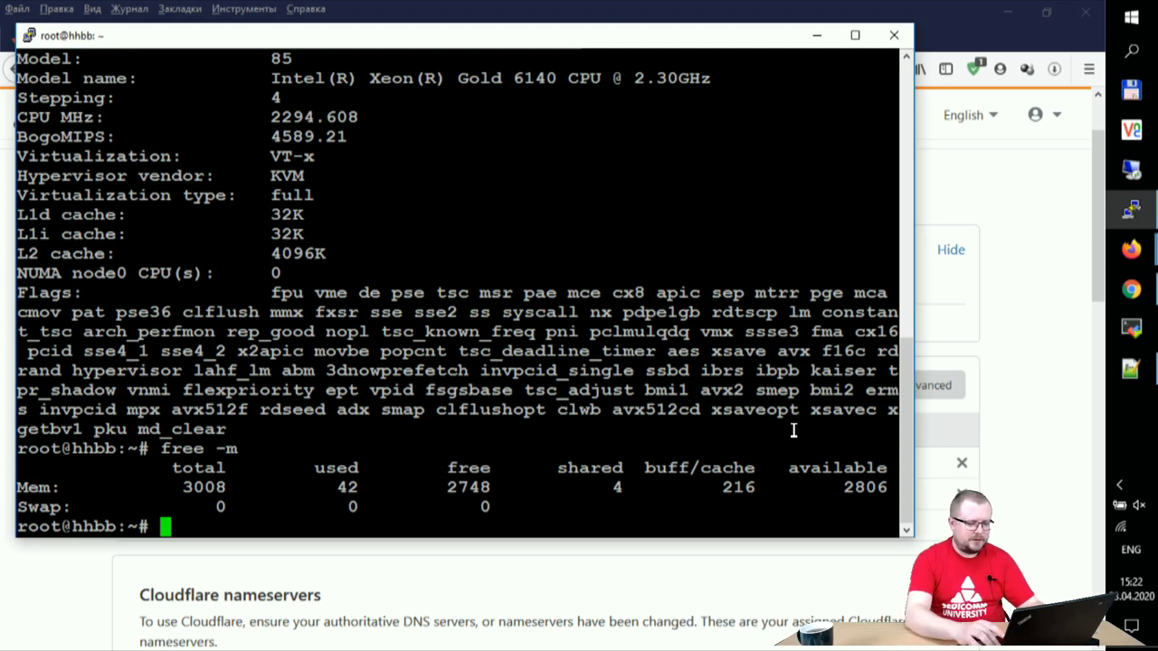
# Step: Refresh the server's package lists with apt-get update
pyautogui.write('apt-')
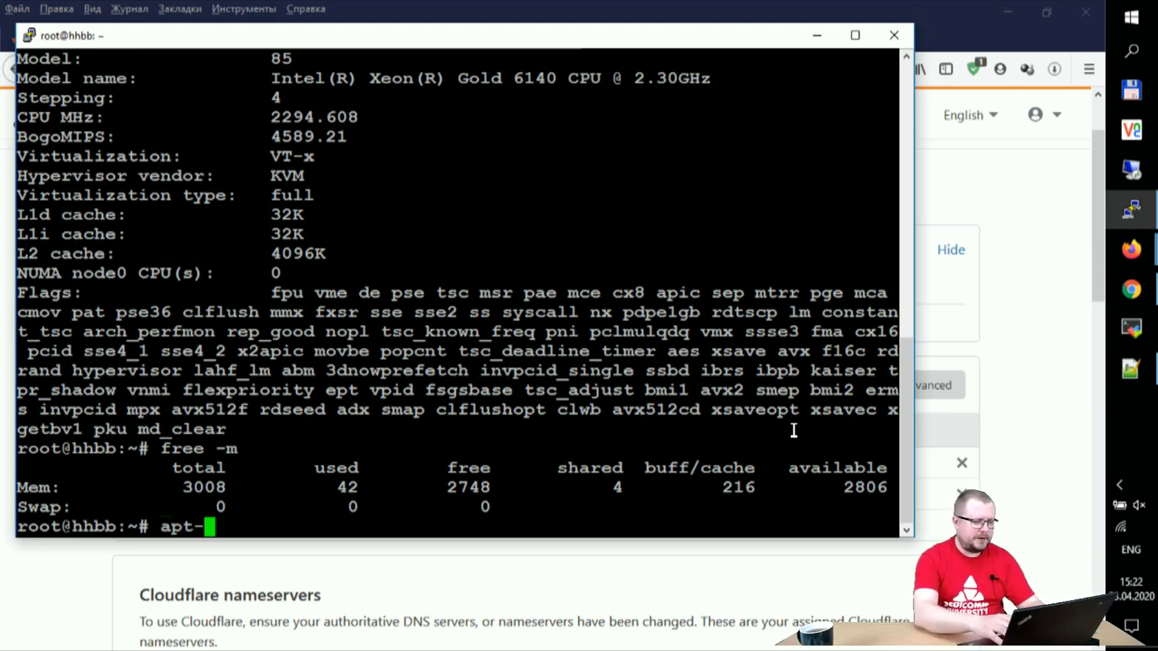
pyautogui.write('get up')
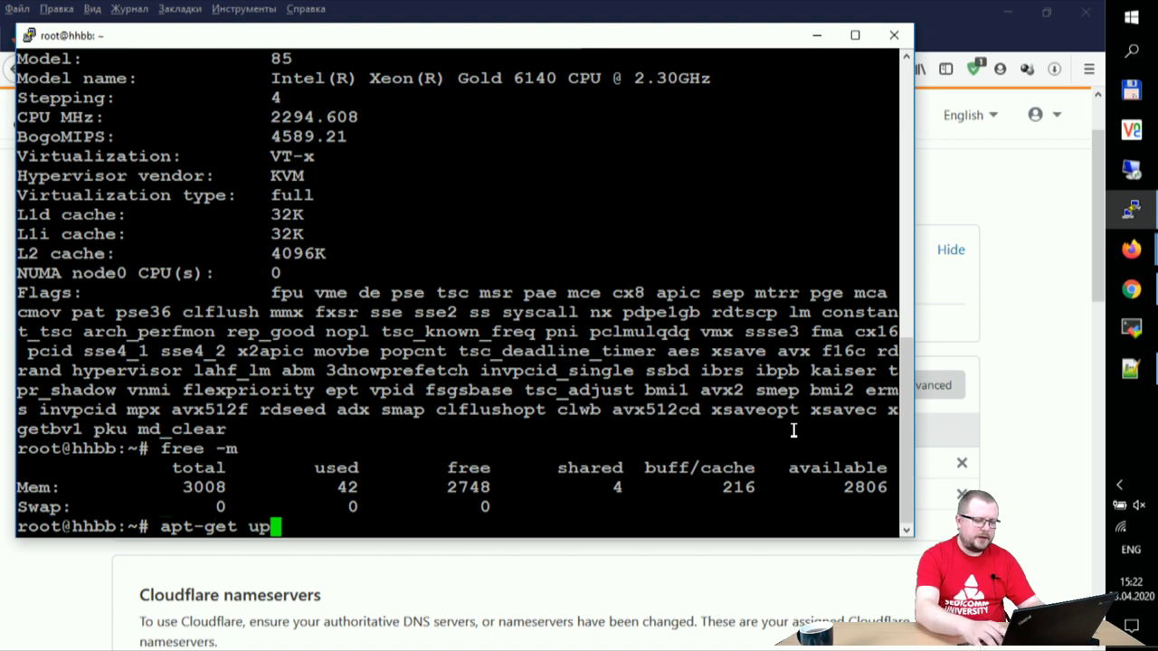
pyautogui.write('fa')
pyautogui.press('BackSpace')
pyautogui.press('BackSpace')
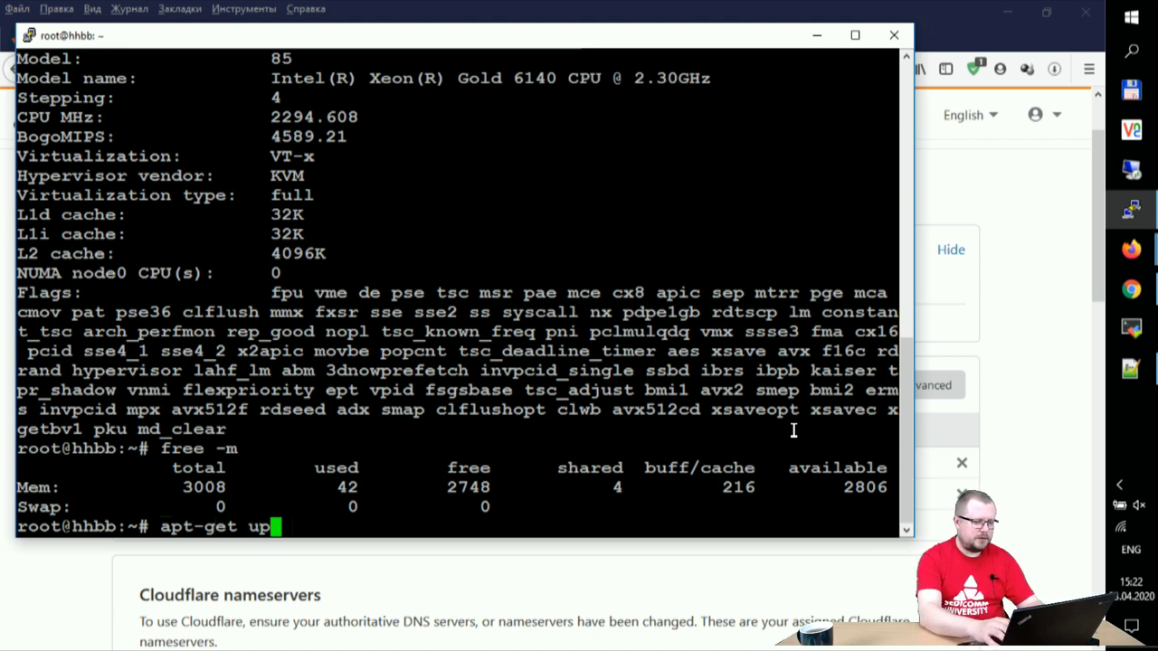
pyautogui.write('date')
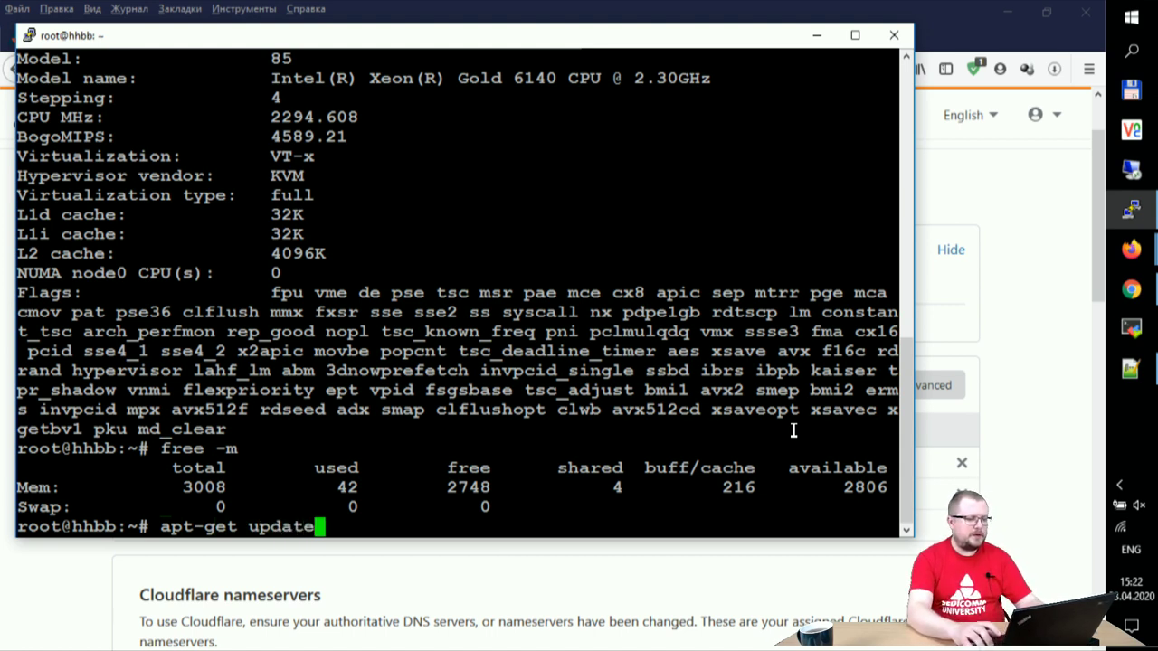
pyautogui.press('Return')
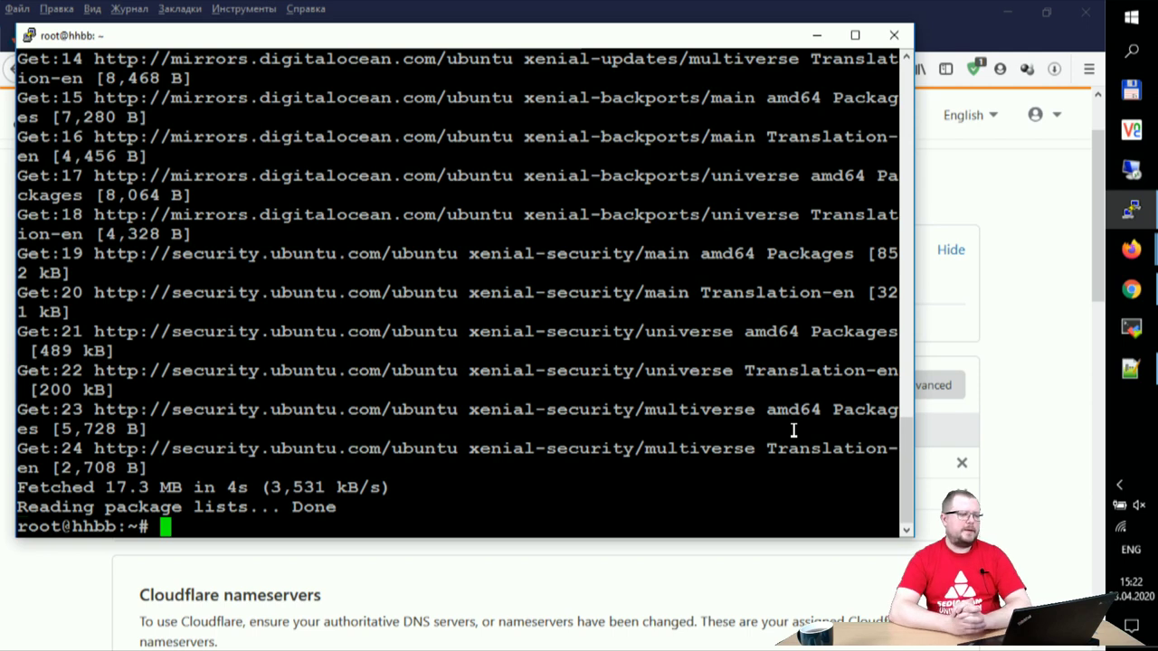
# Step: Start apt-get dist-upgrade and answer y to continue
pyautogui.write('apt-get ')
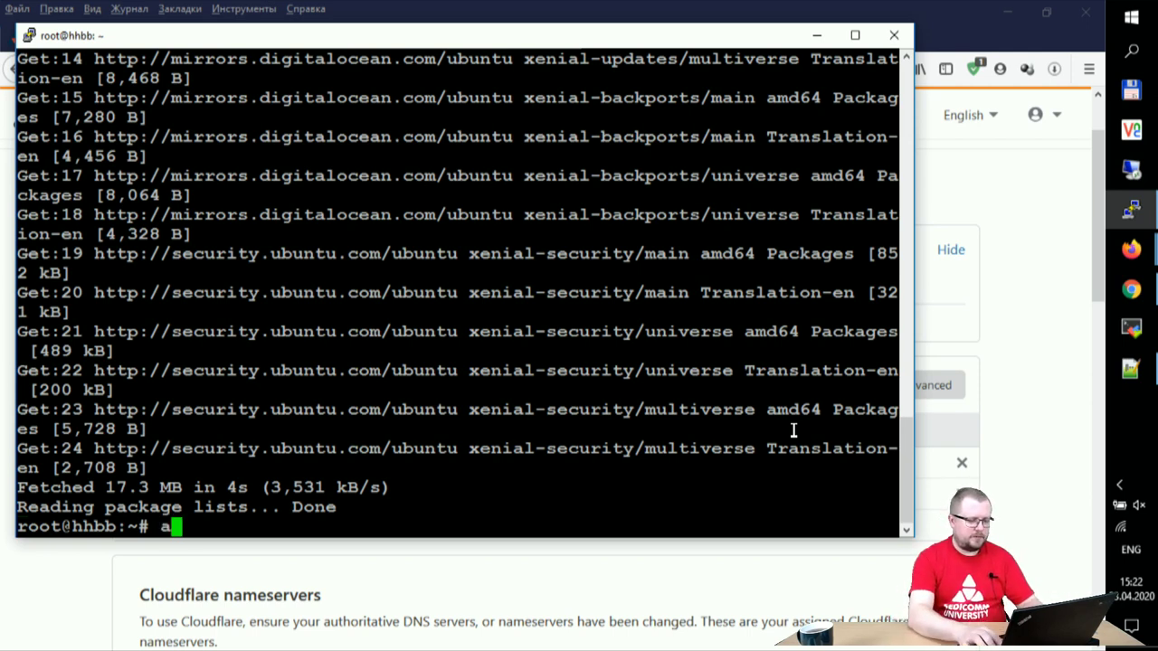
pyautogui.write('dist-upgrade')
pyautogui.press('Return')
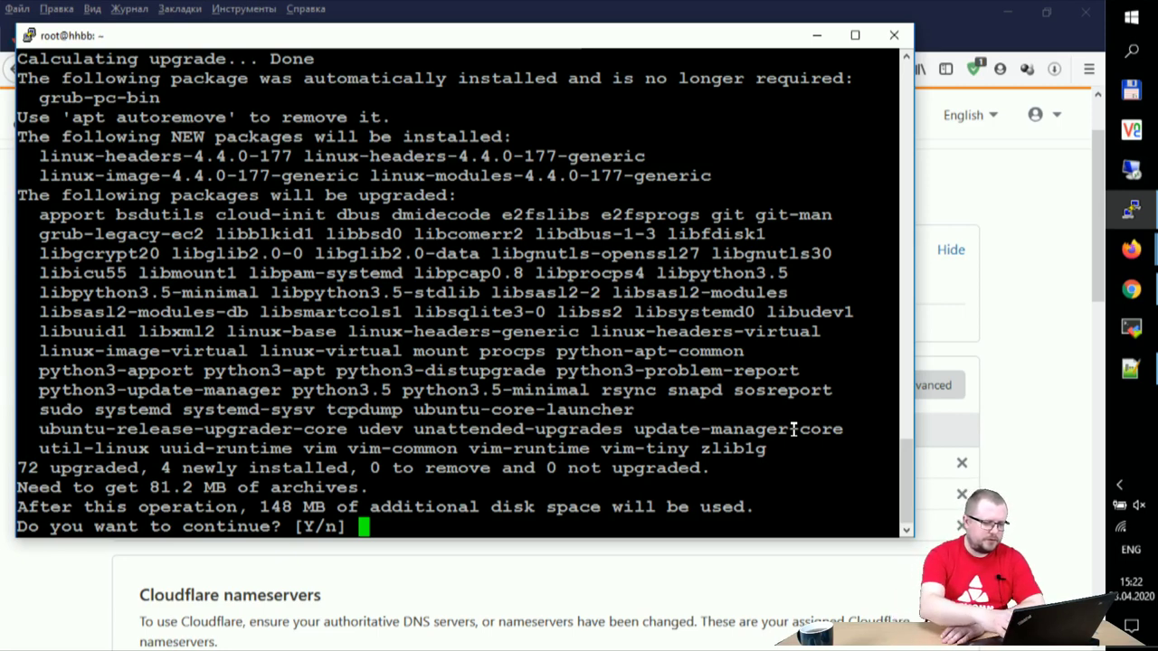
pyautogui.write('y')
pyautogui.press('Return')
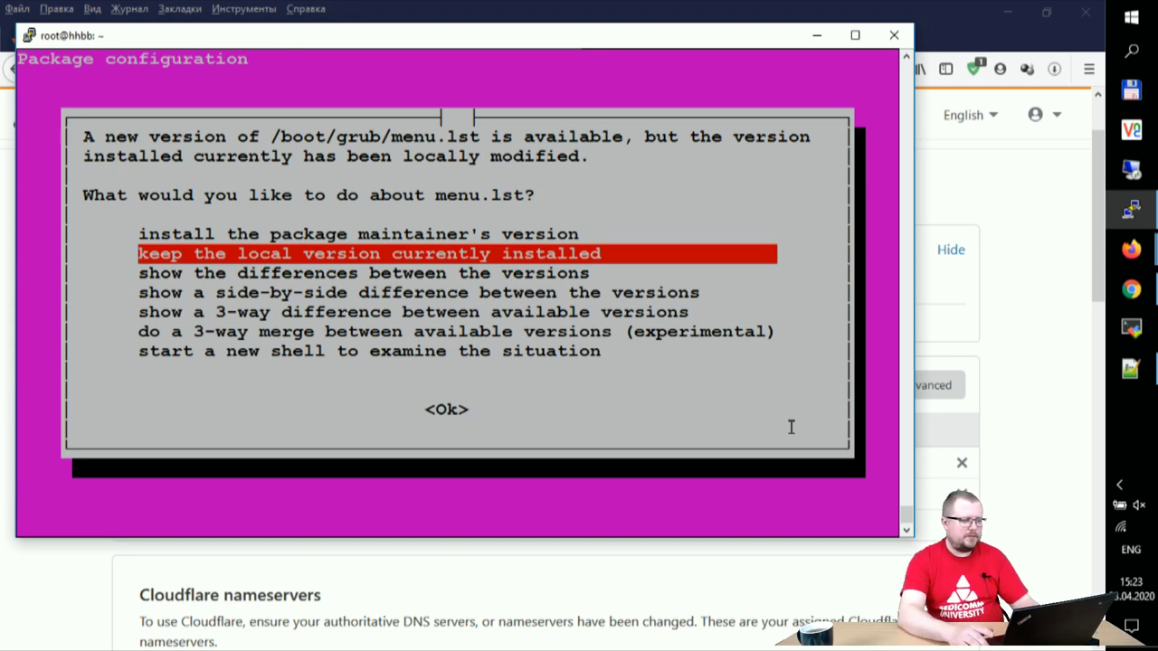
# Step: Keep the locally installed menu.lst version and accept the following GRUB prompt
pyautogui.press('Tab')
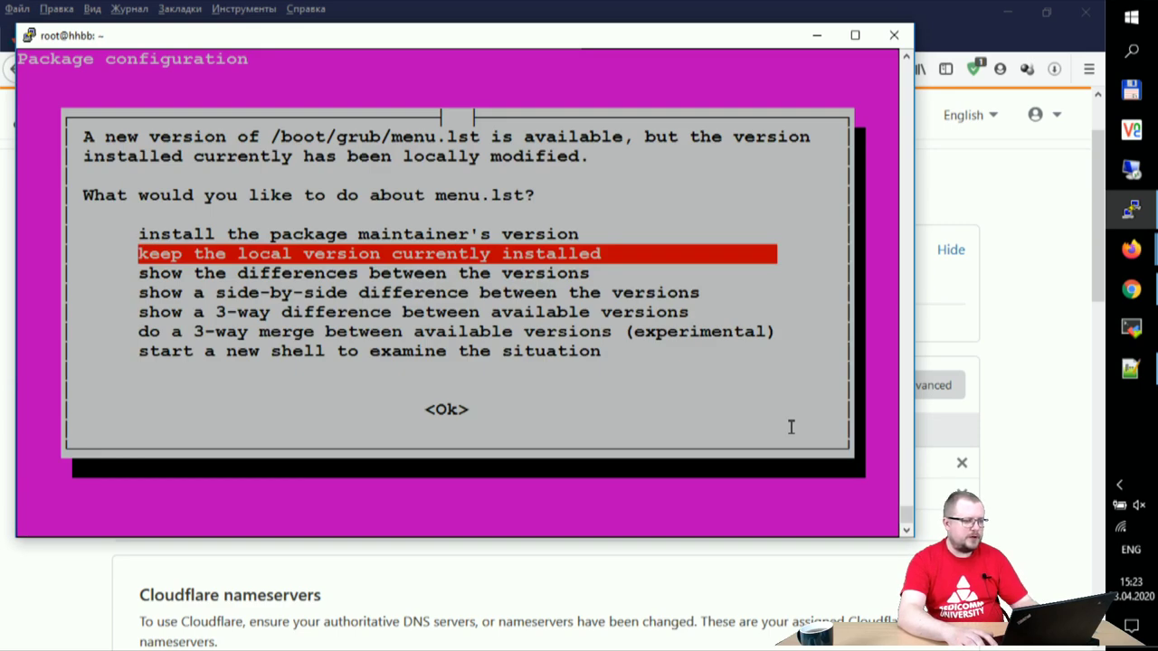
pyautogui.press('Tab')
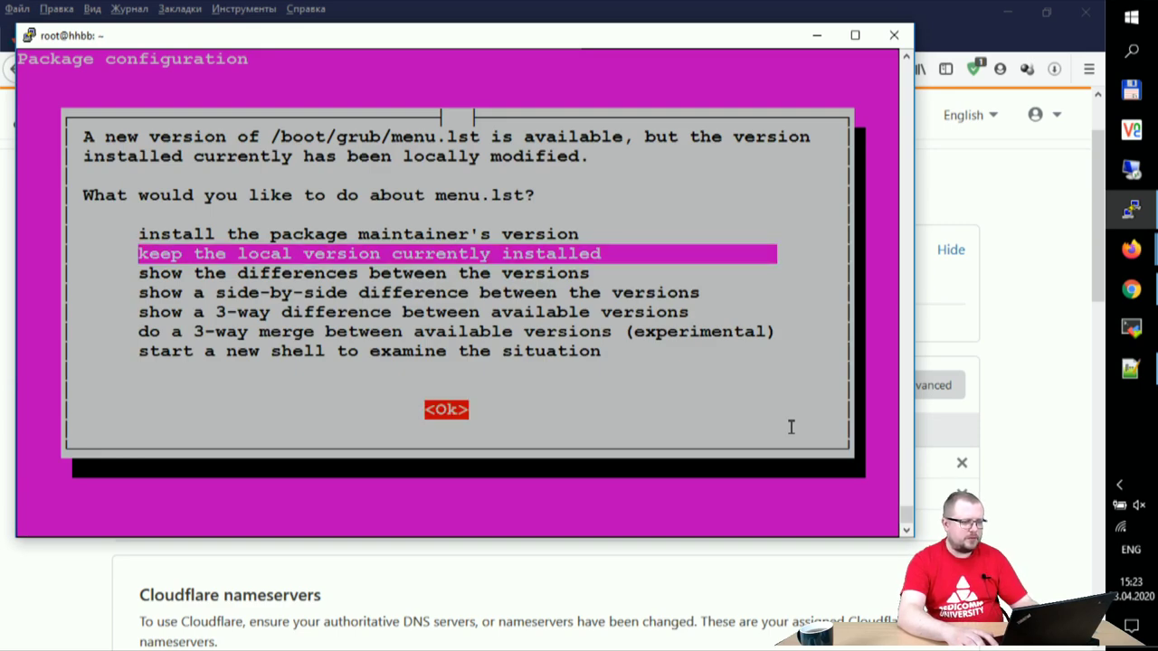
pyautogui.press('Return')
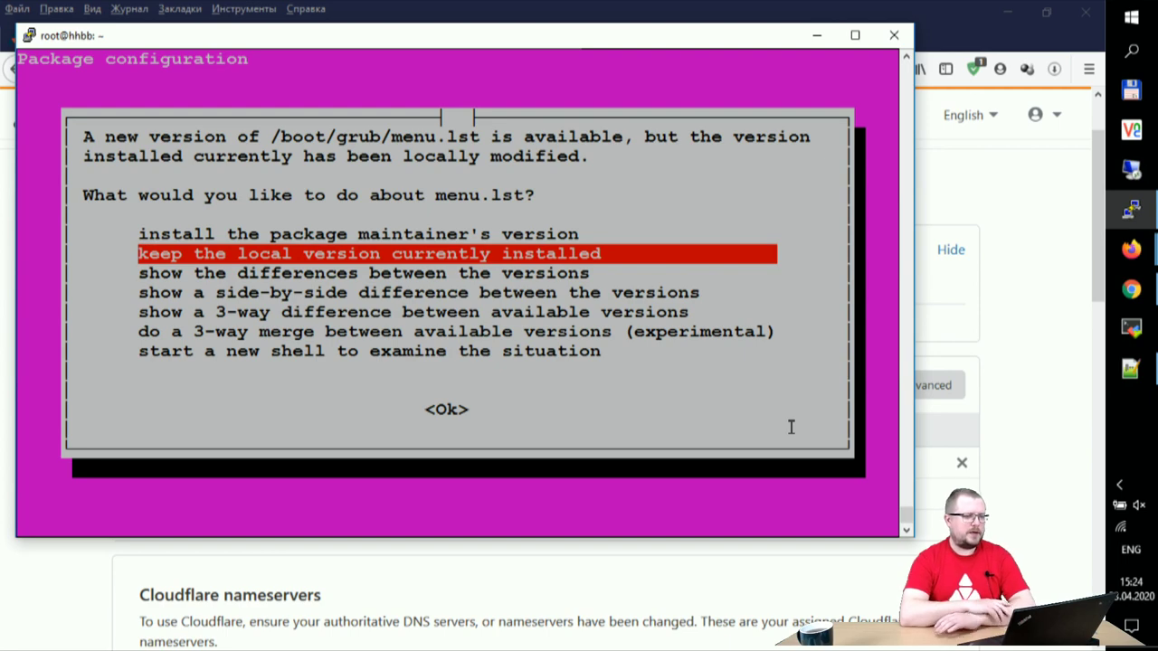
pyautogui.press('Tab')
pyautogui.press('Return')
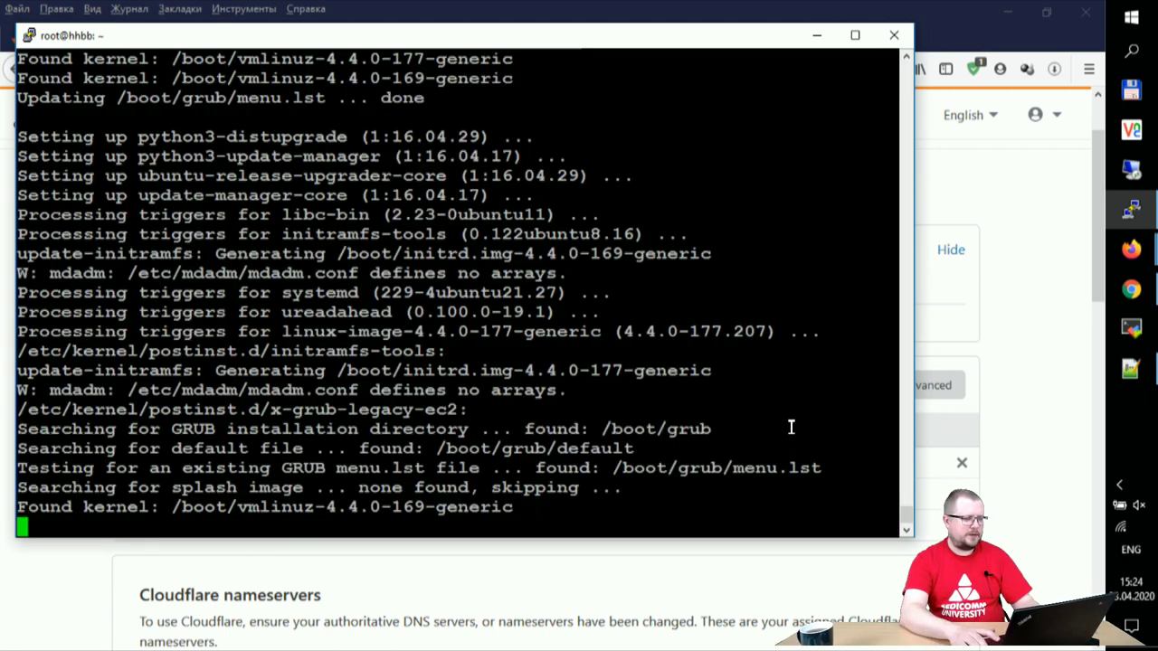
# Step: Accept the repeated GRUB prompt, then reboot the server with shutdown -r now
pyautogui.press('Tab')
pyautogui.press('Return')
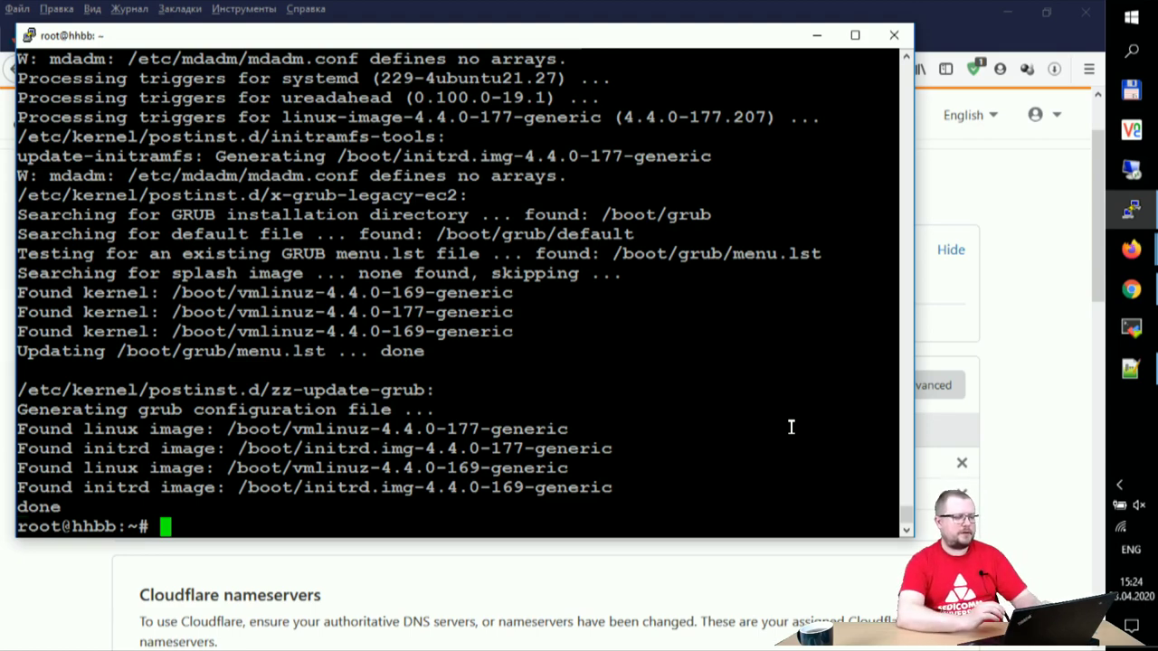
pyautogui.write('shutdown ')
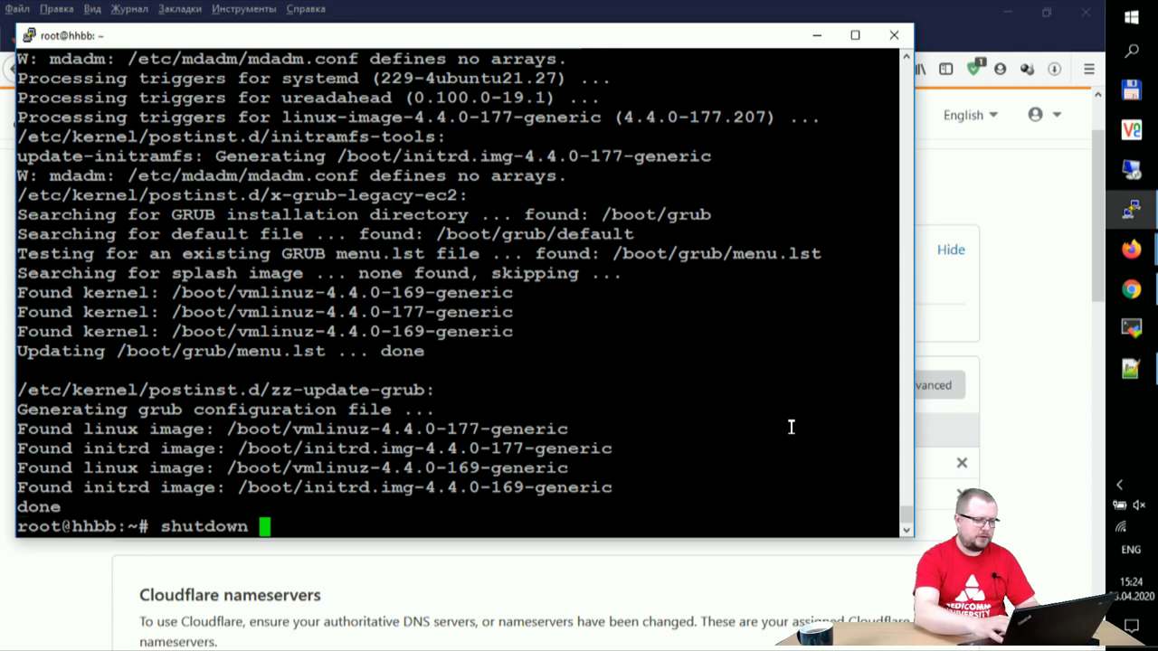
pyautogui.write('-r ')
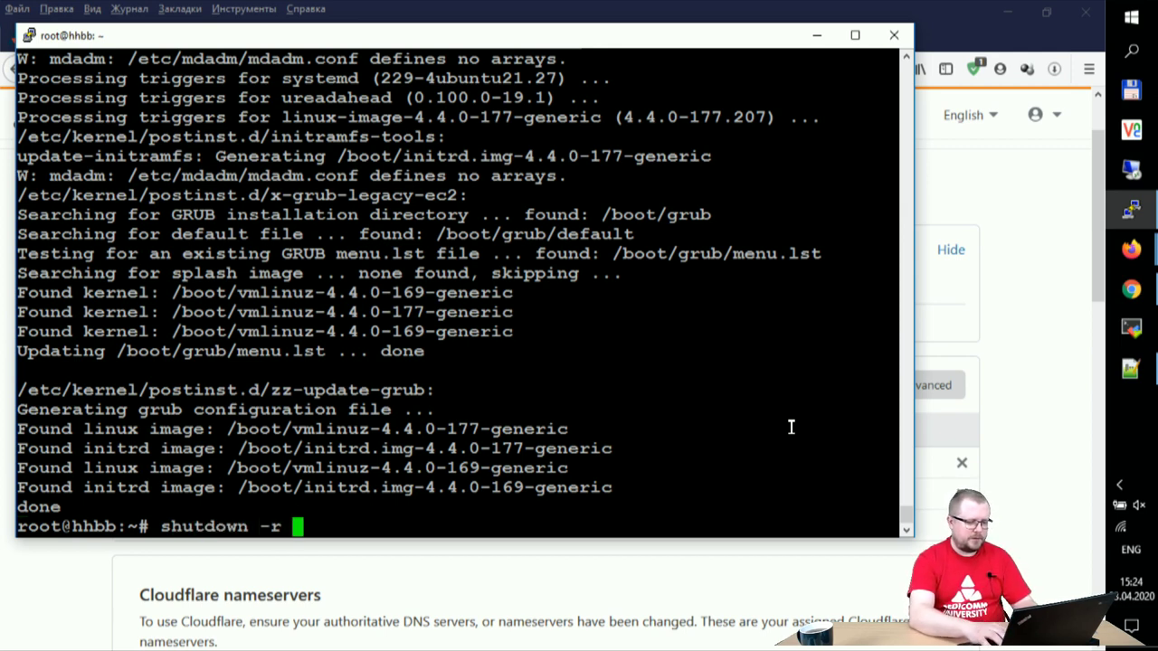
pyautogui.write('now')
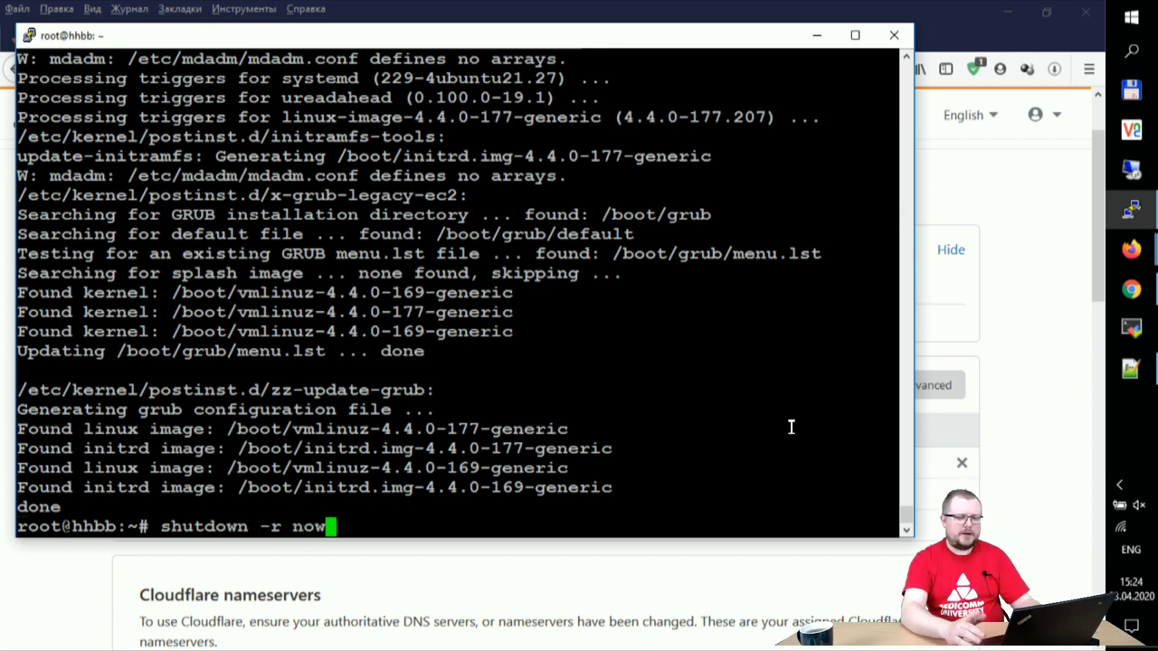
pyautogui.press('Return')
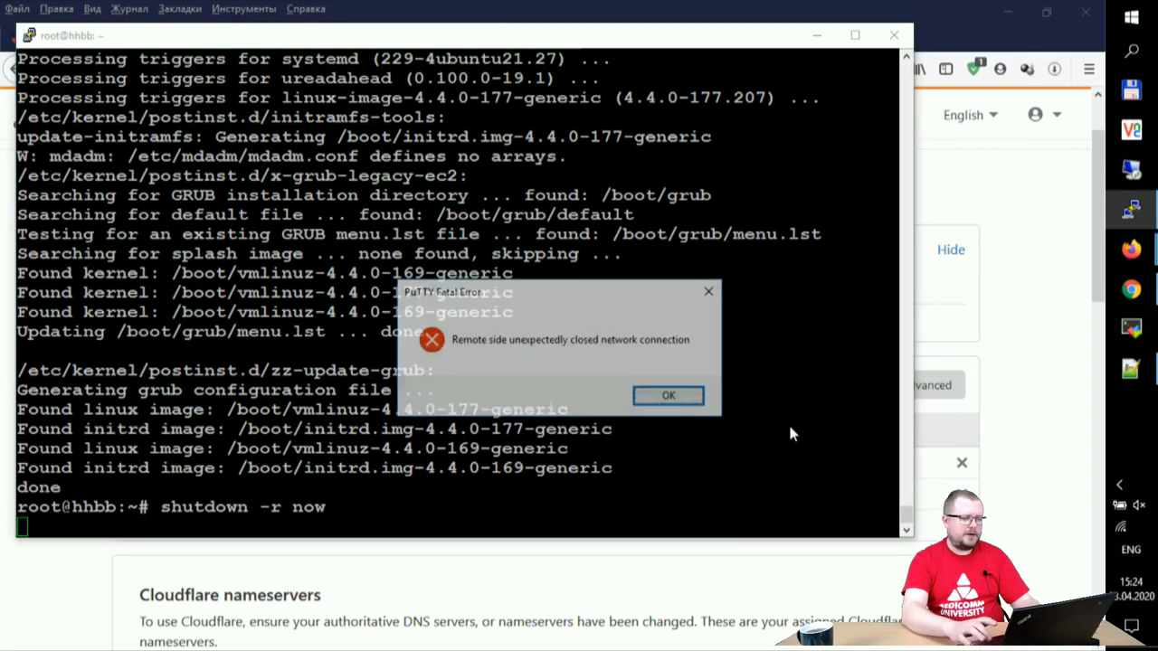
# Step: Dismiss the connection error, restart the PuTTY session and log in as root
pyautogui.press('Return')
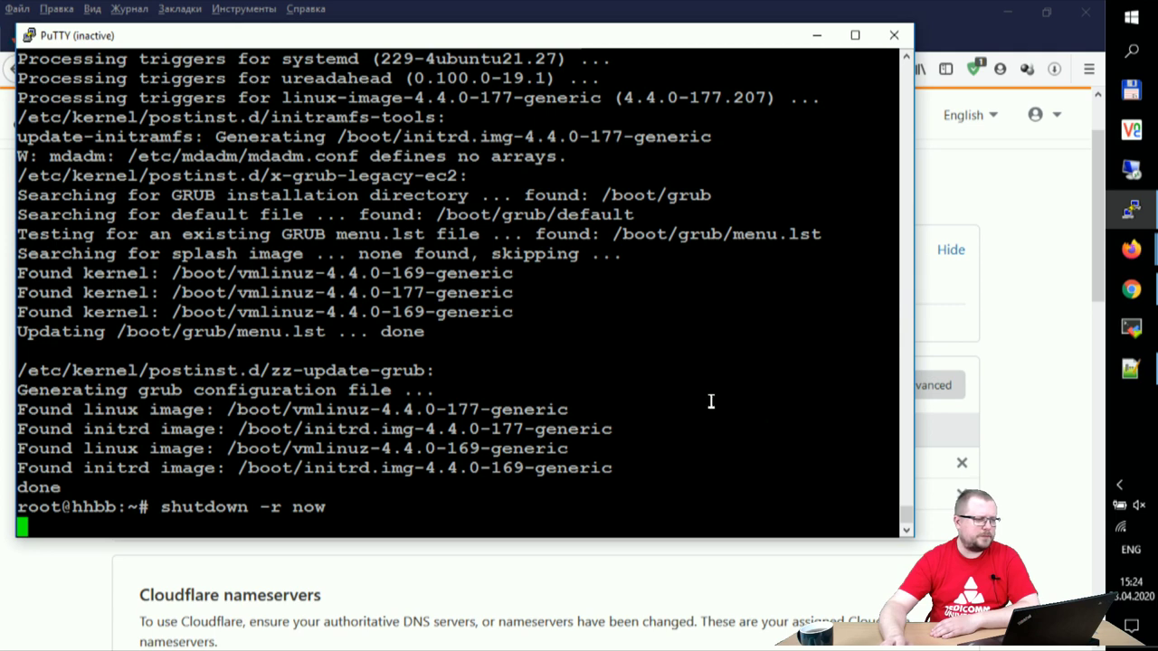
pyautogui.click(31, 40)
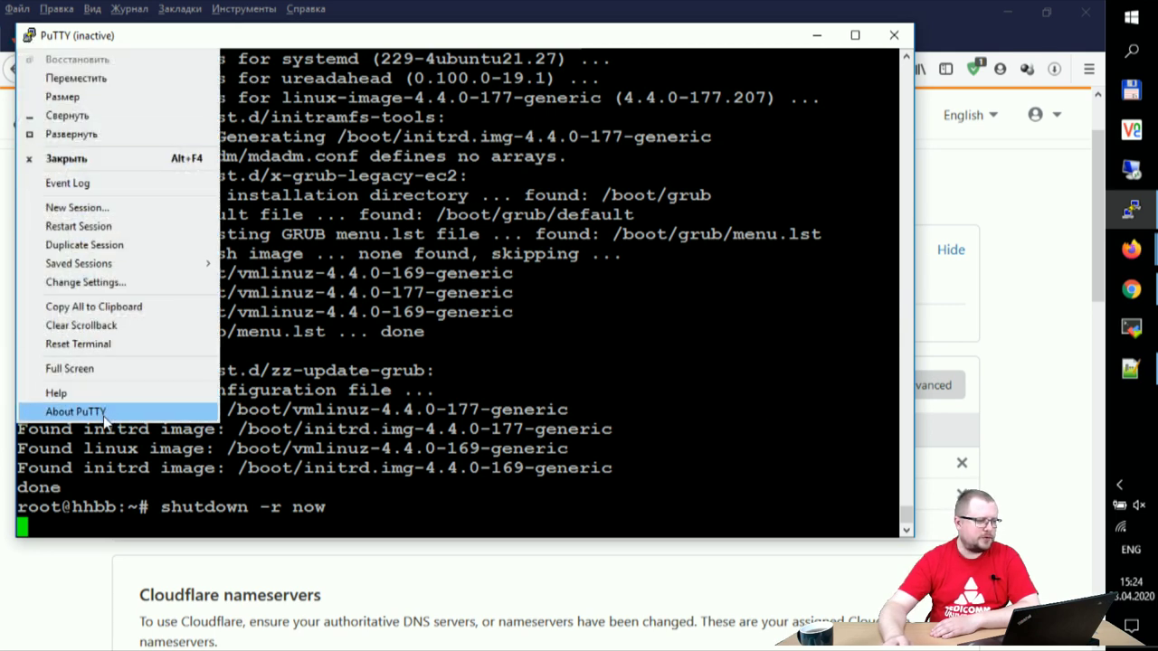
pyautogui.click(125, 228)
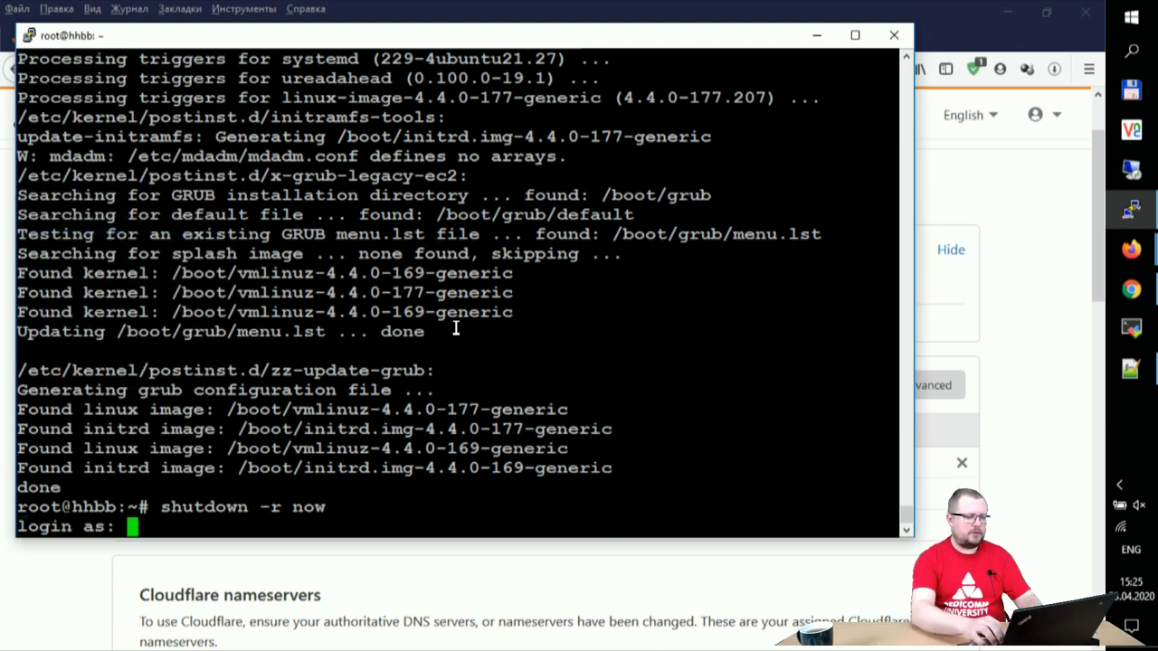
pyautogui.write('root')
pyautogui.press('Return')
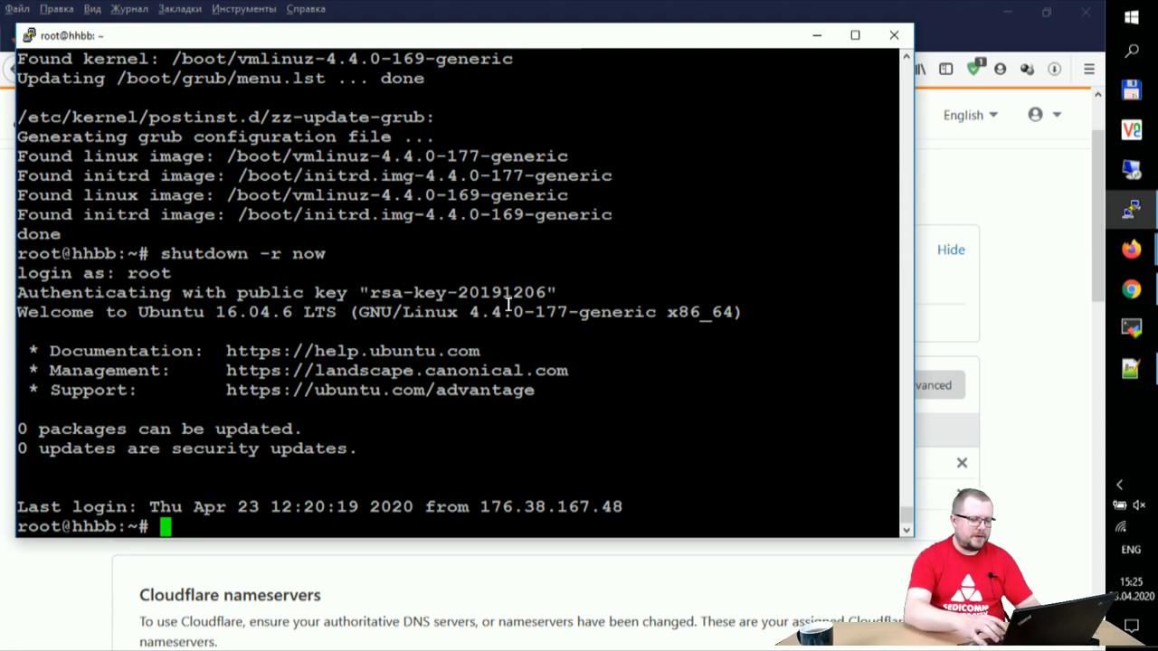
# Step: Run ifconfig in PuTTY to show the server address 161.35.24.219 and compare it with the Cloudflare DNS page
pyautogui.write('ifconfig')
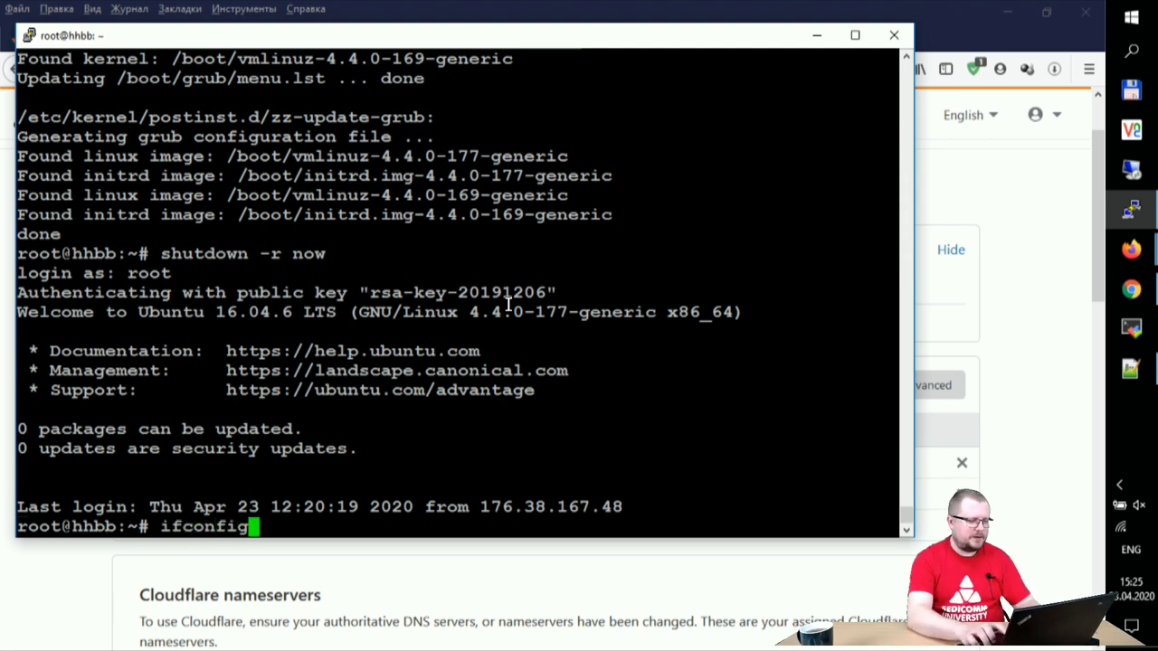
pyautogui.press('Return')
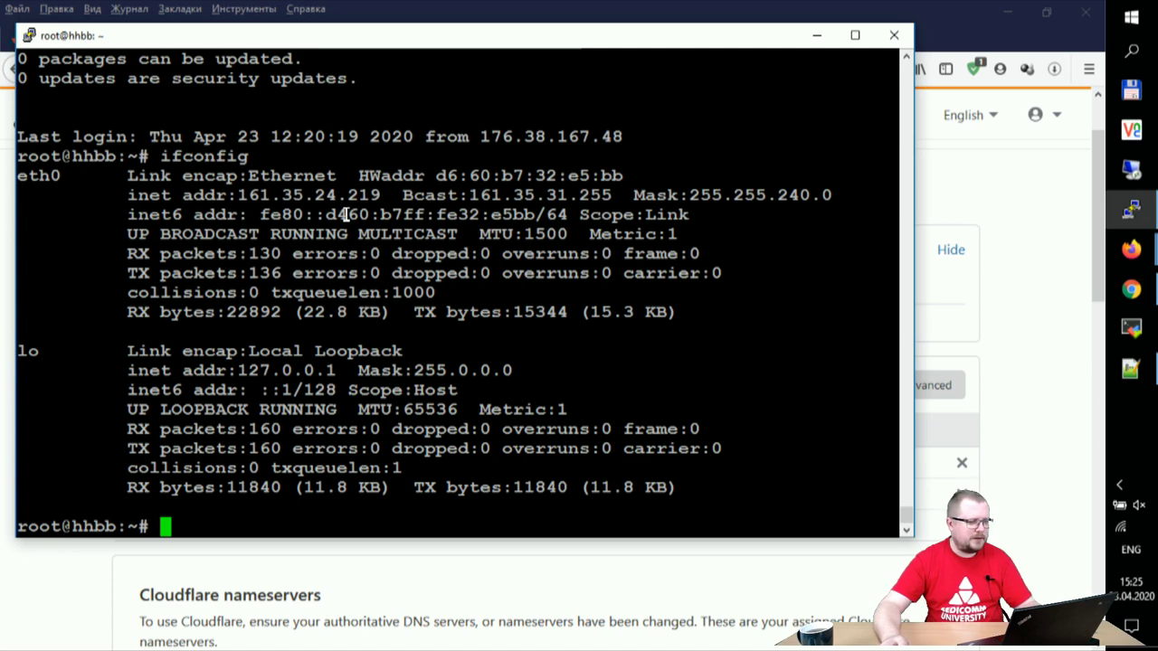
pyautogui.click(1069, 346)
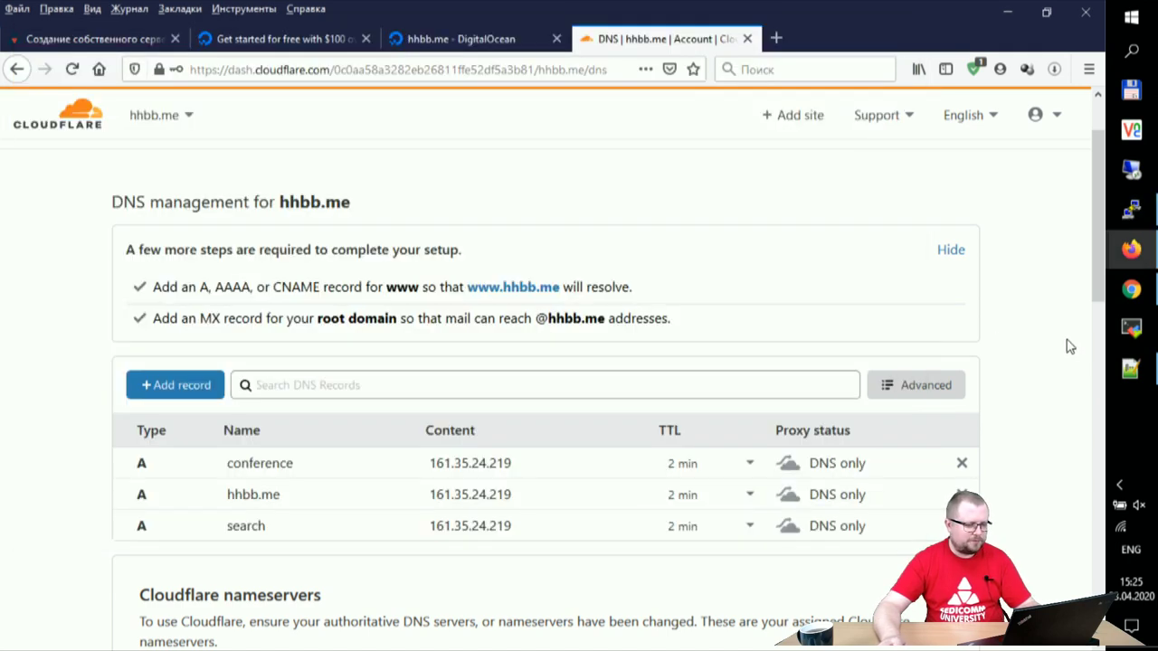
# Step: Ping hhbb.me from a Windows command prompt to confirm it resolves to 161.35.24.219
pyautogui.press('super+r')
pyautogui.press('Return')
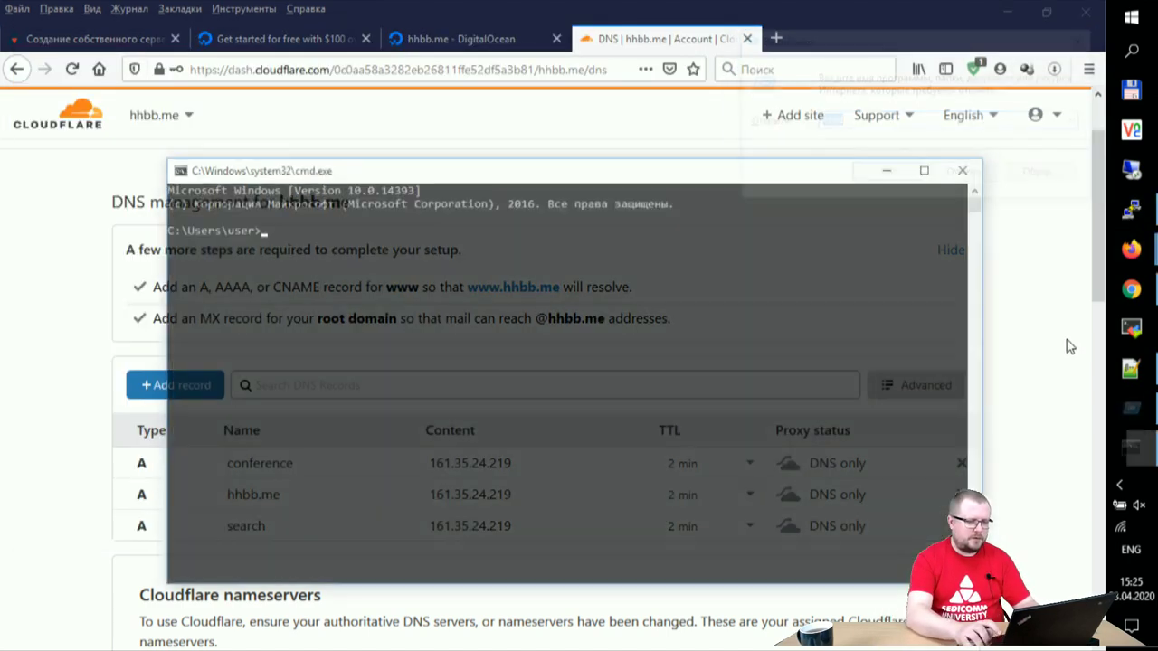
pyautogui.write('ping hhbb.me')
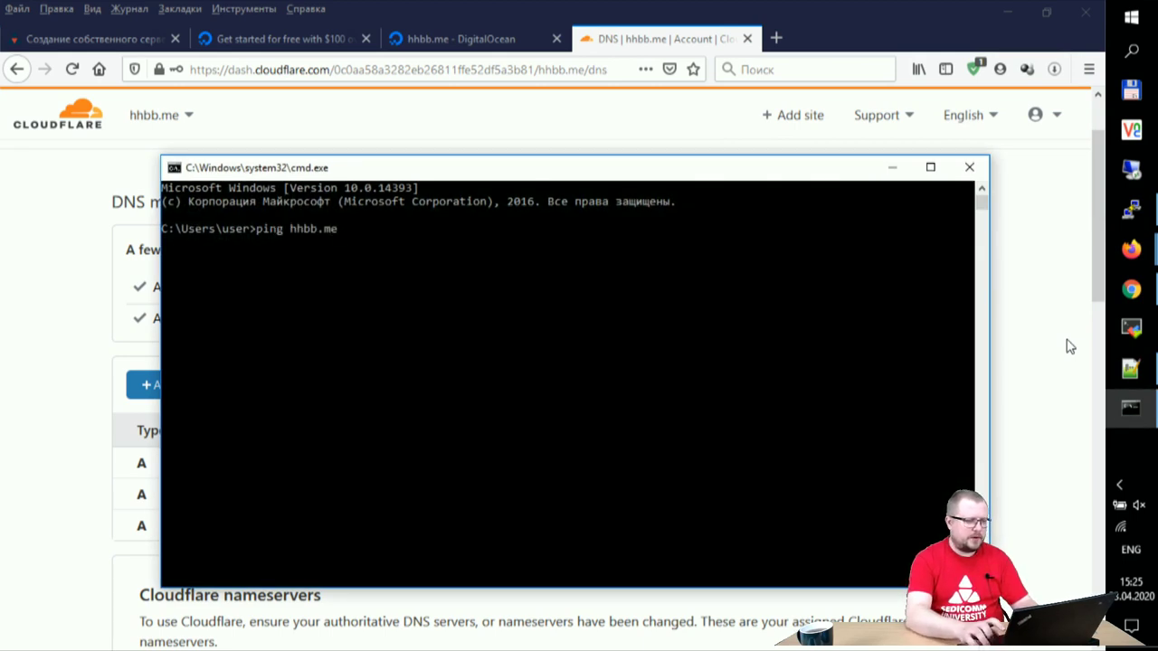
pyautogui.press('Return')
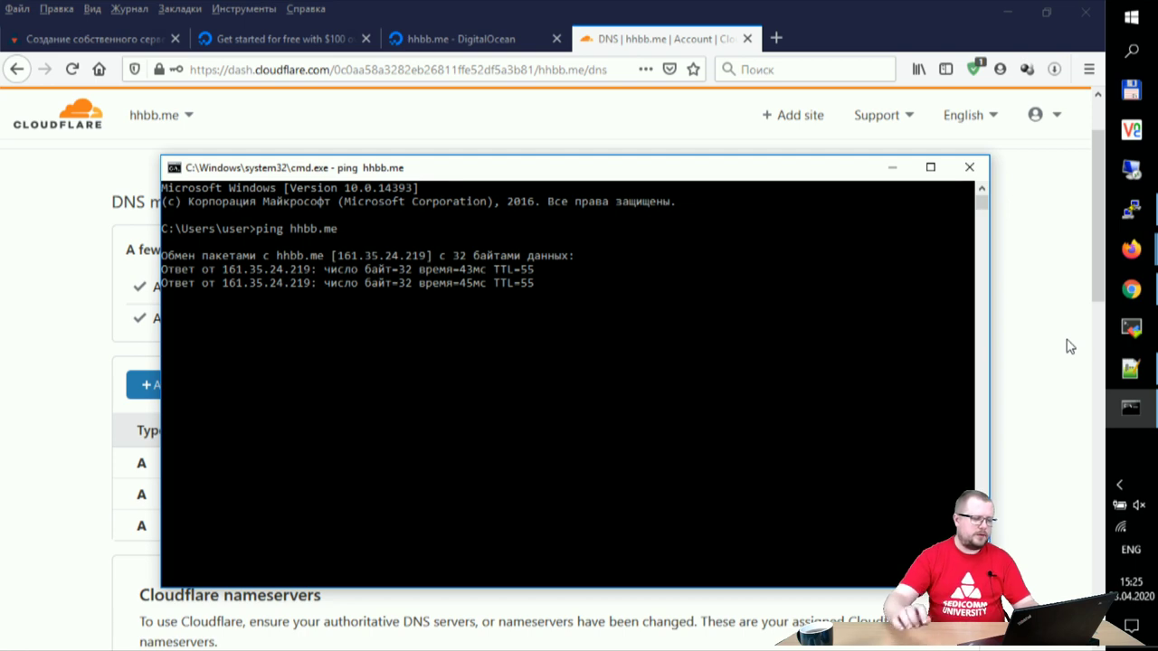
pyautogui.hotkey('ctrl', 'c')
pyautogui.click(968, 168)
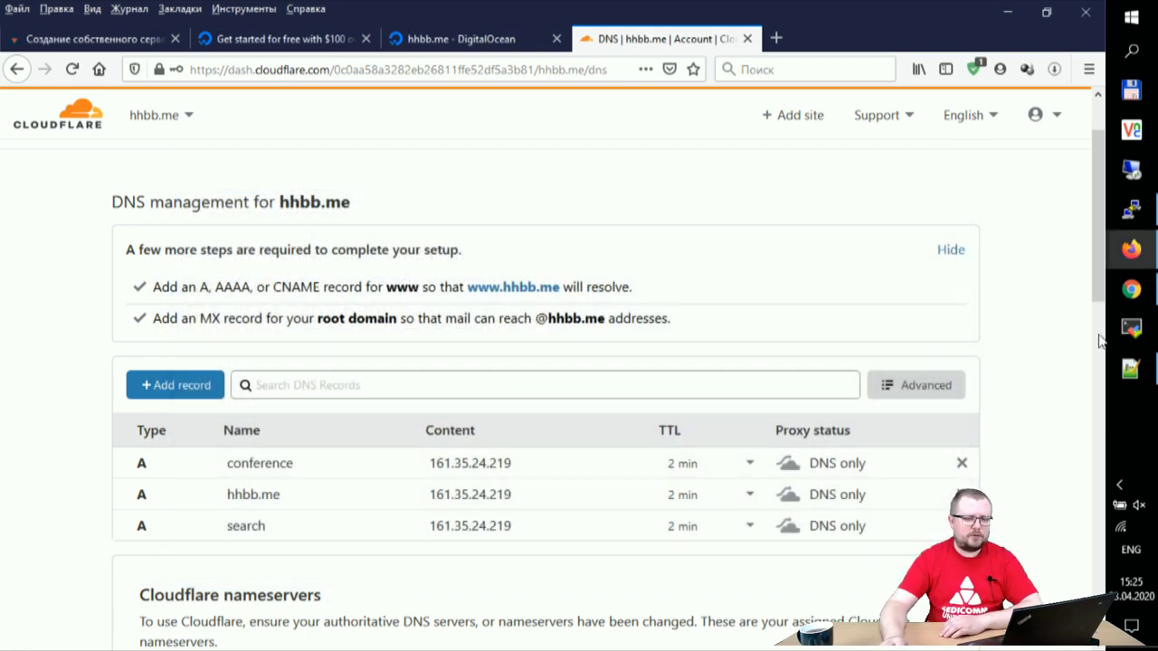
# Step: Return to the SEDICOMM Openfire article in Firefox
pyautogui.click(1129, 203)
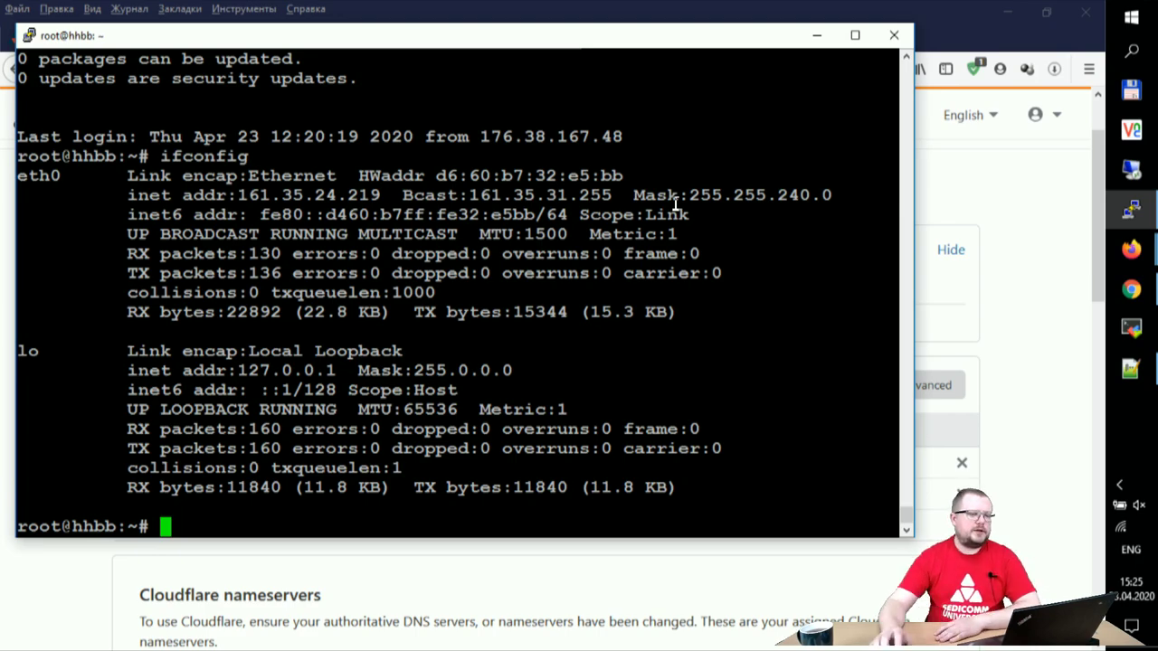
pyautogui.click(443, 9)
pyautogui.click(131, 41)
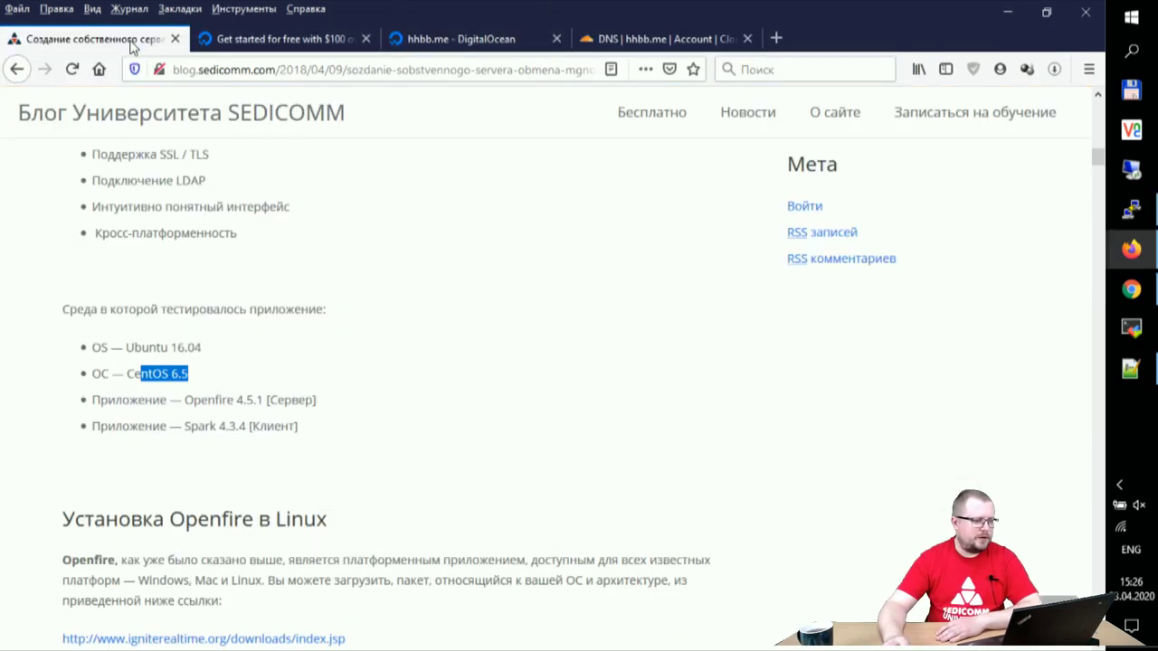
# Step: Select the SEDICOMM article's URL in Firefox's address bar and switch to the YouTube dashboard
pyautogui.scroll(15, 439, 338)
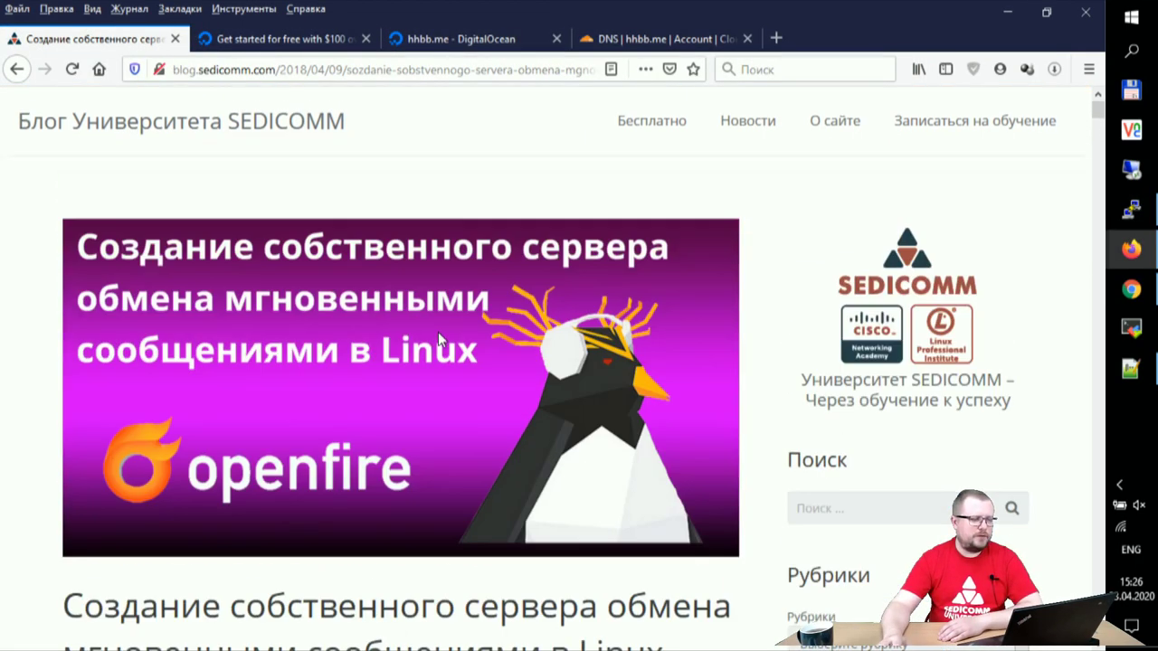
pyautogui.click(354, 72)
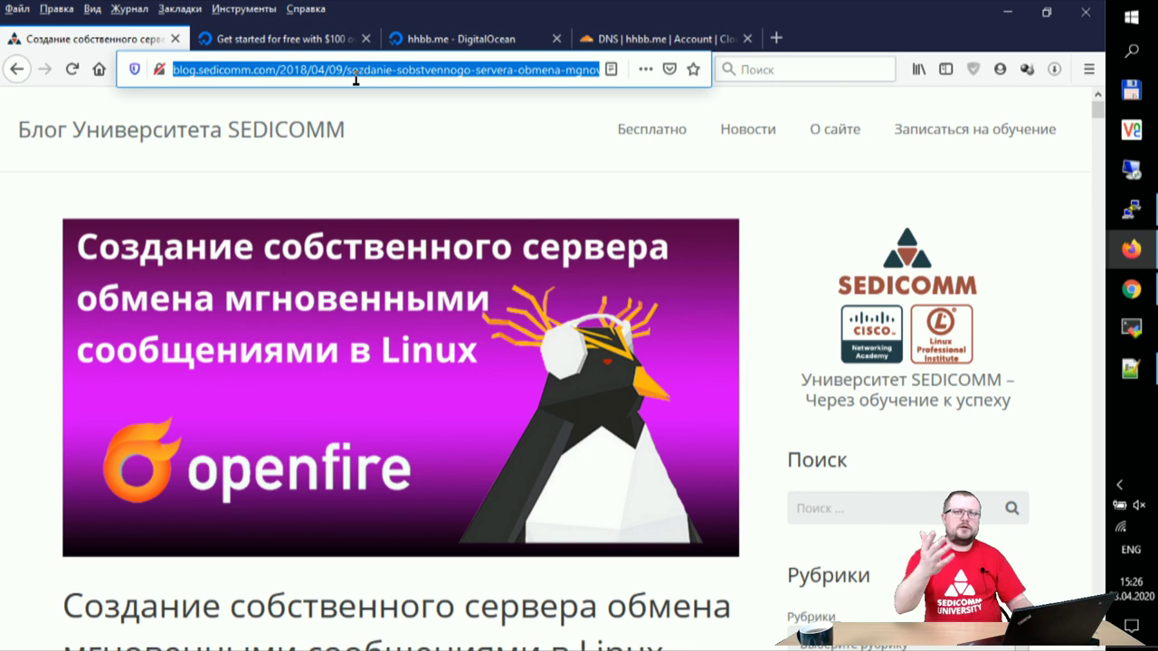
pyautogui.click(1131, 289)
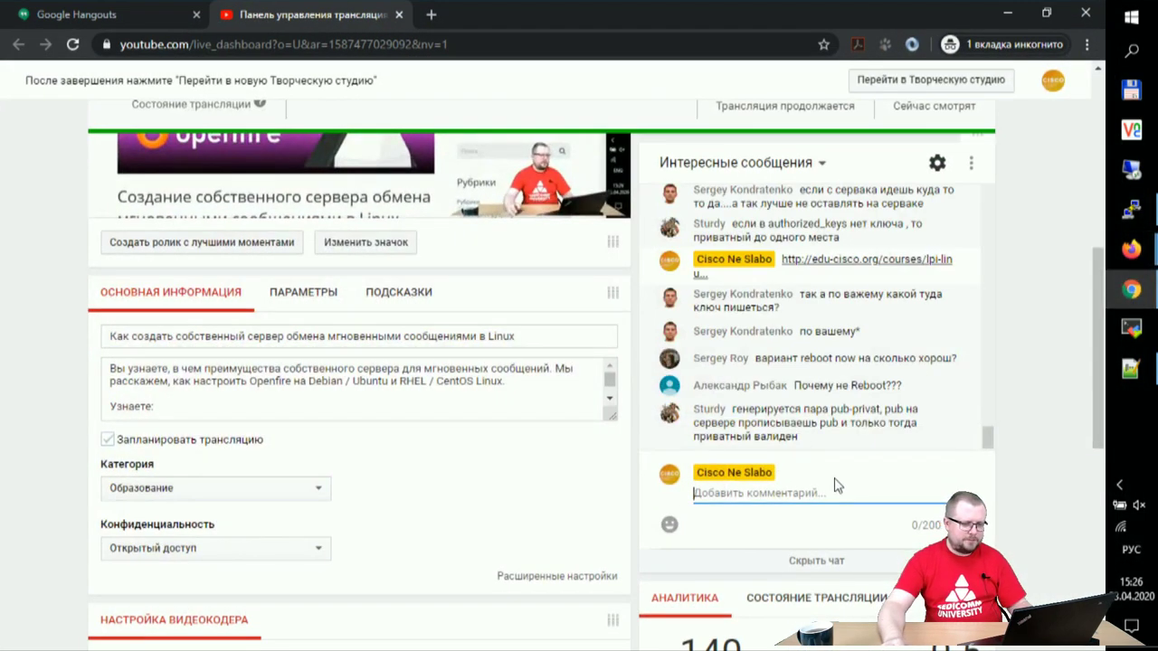
# Step: Send the SEDICOMM Openfire article link to the live chat twice, then return to Firefox
pyautogui.hotkey('ctrl', 'v')
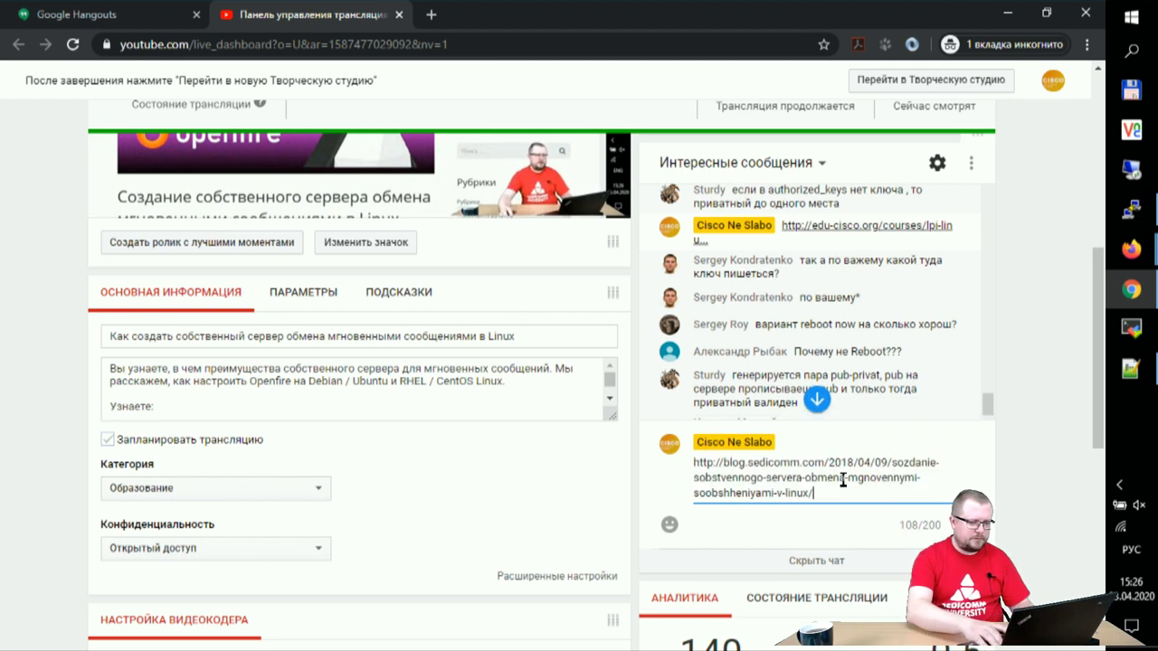
pyautogui.press('Return')
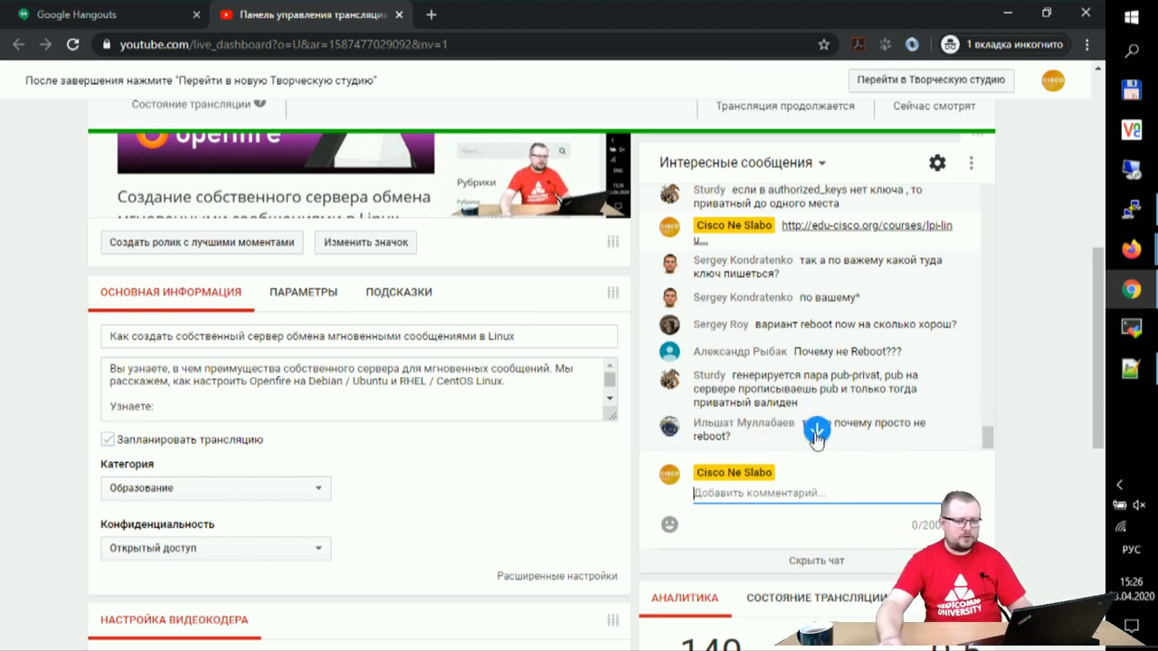
pyautogui.click(816, 432)
pyautogui.click(760, 493)
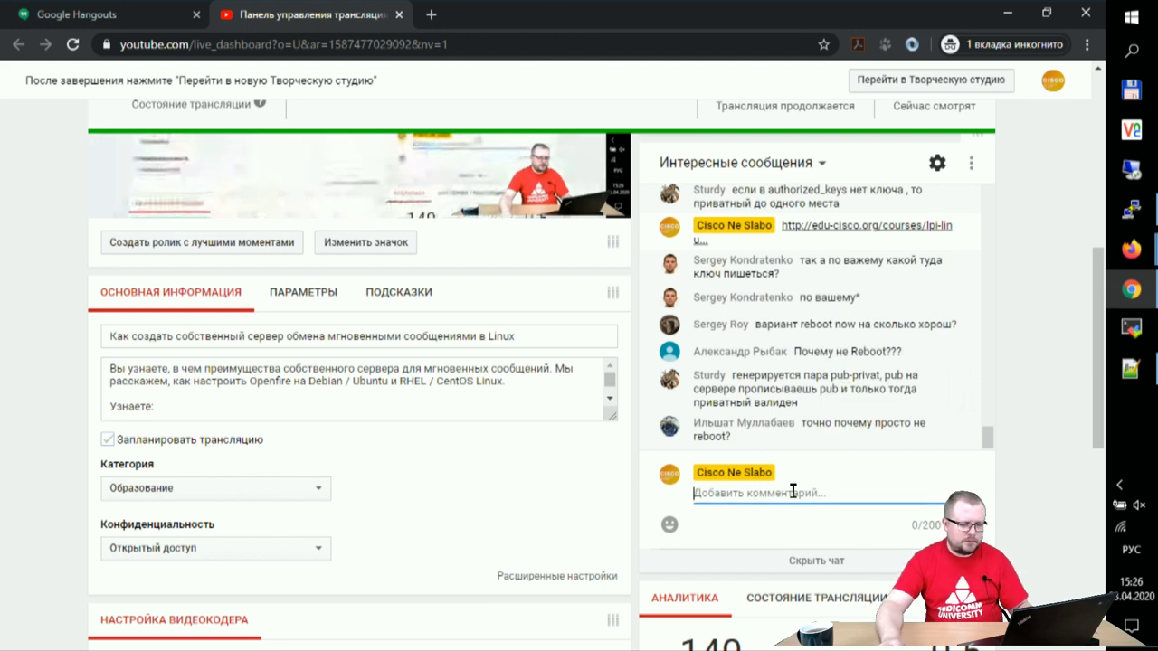
pyautogui.hotkey('ctrl', 'v')
pyautogui.press('Return')
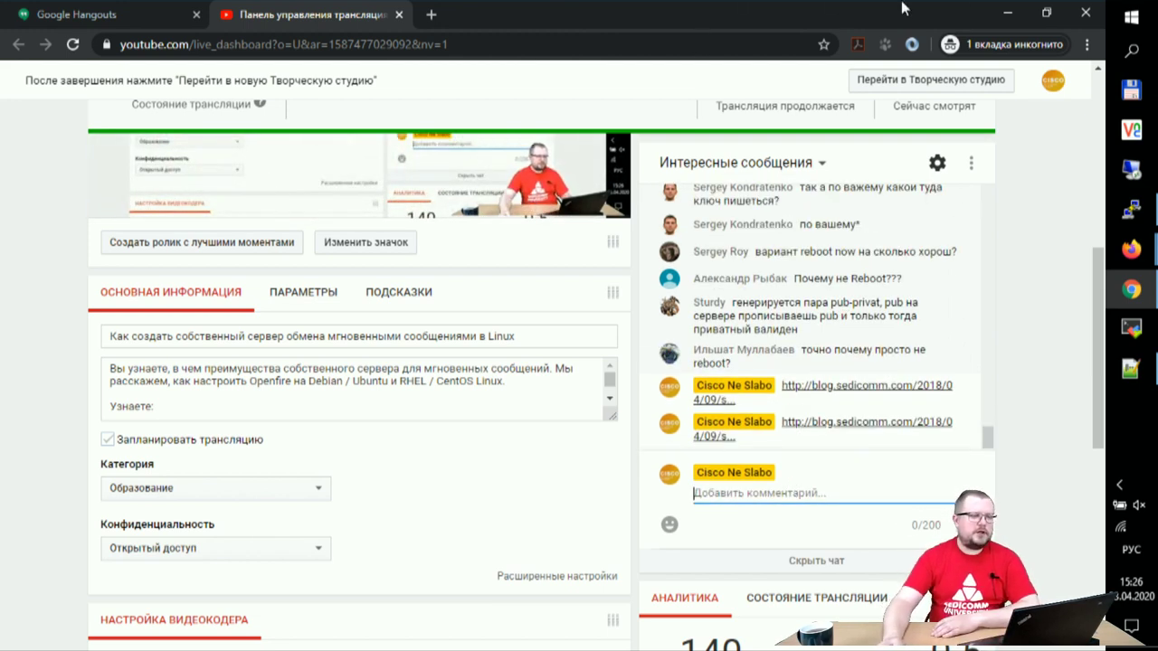
pyautogui.hotkey('alt', 'Tab')
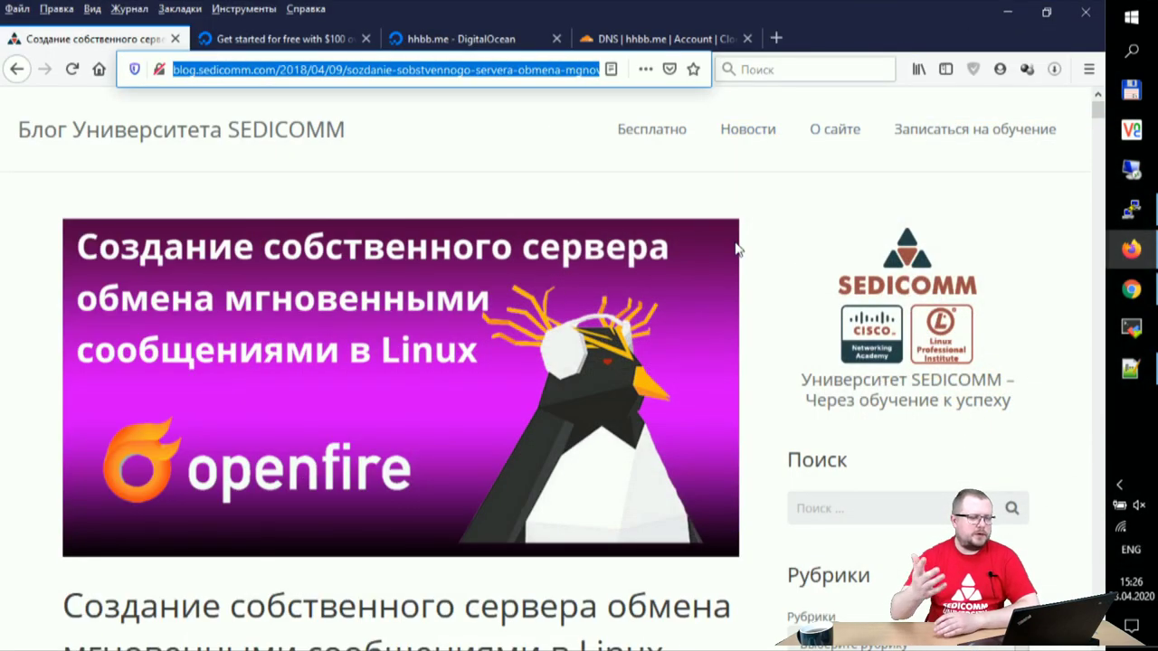
# Step: Scroll to 'Установка Openfire в Linux' and open the context menu for the igniterealtime.org downloads link
pyautogui.scroll(-5, 725, 242)
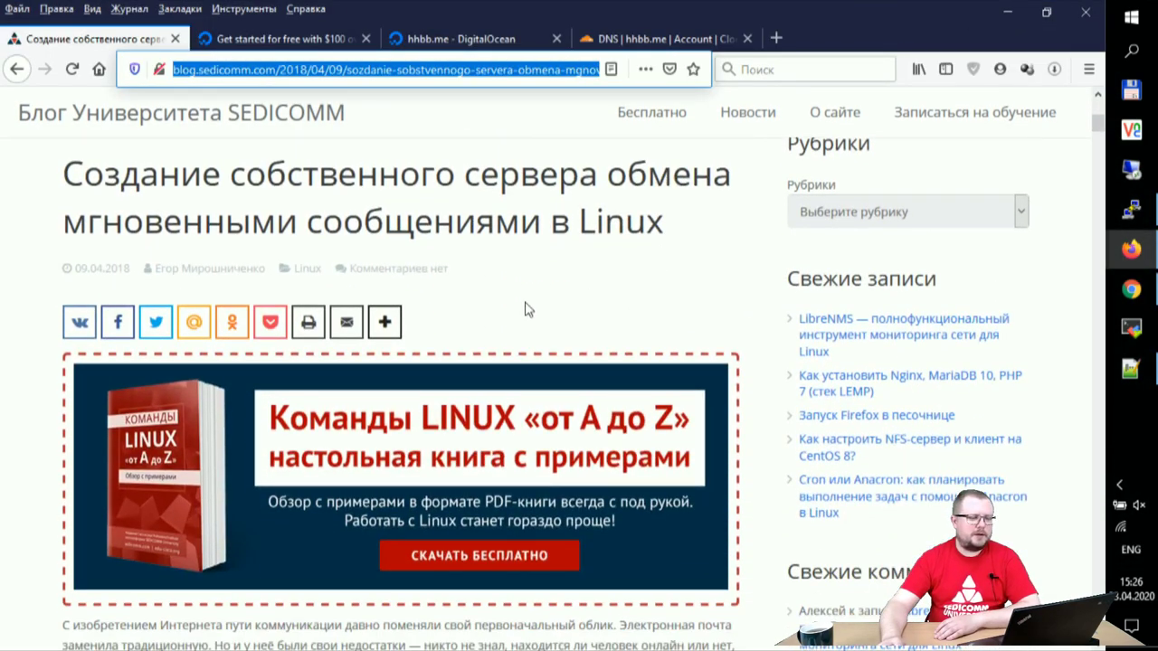
pyautogui.scroll(-5, 352, 297)
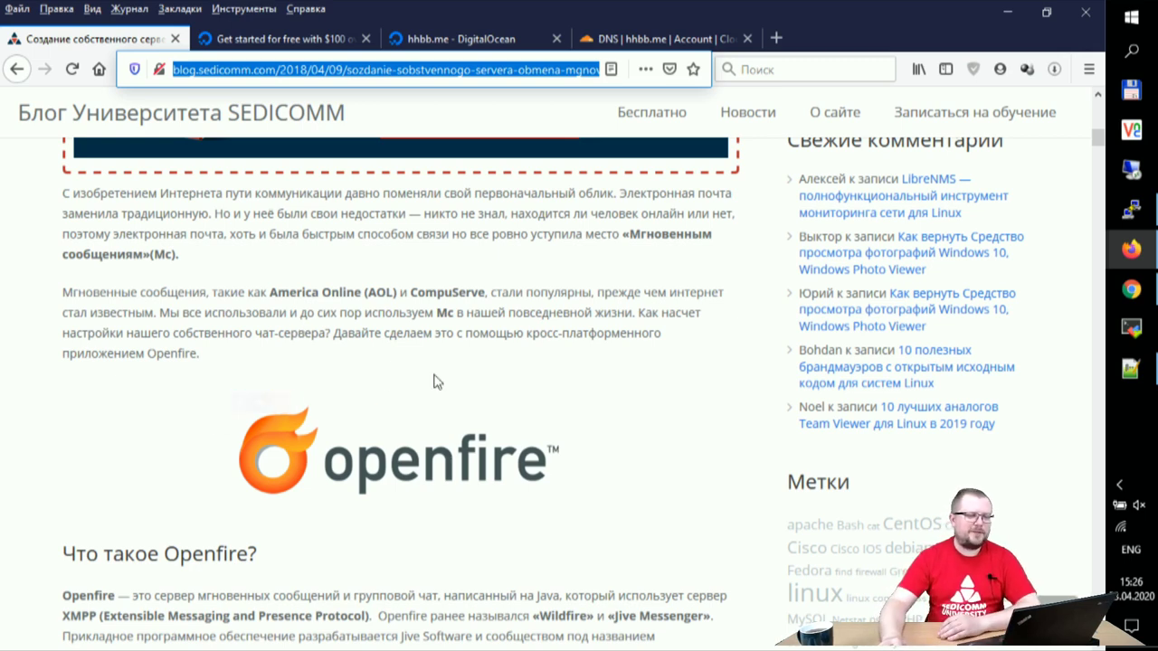
pyautogui.scroll(-2, 434, 389)
pyautogui.scroll(-7, 436, 410)
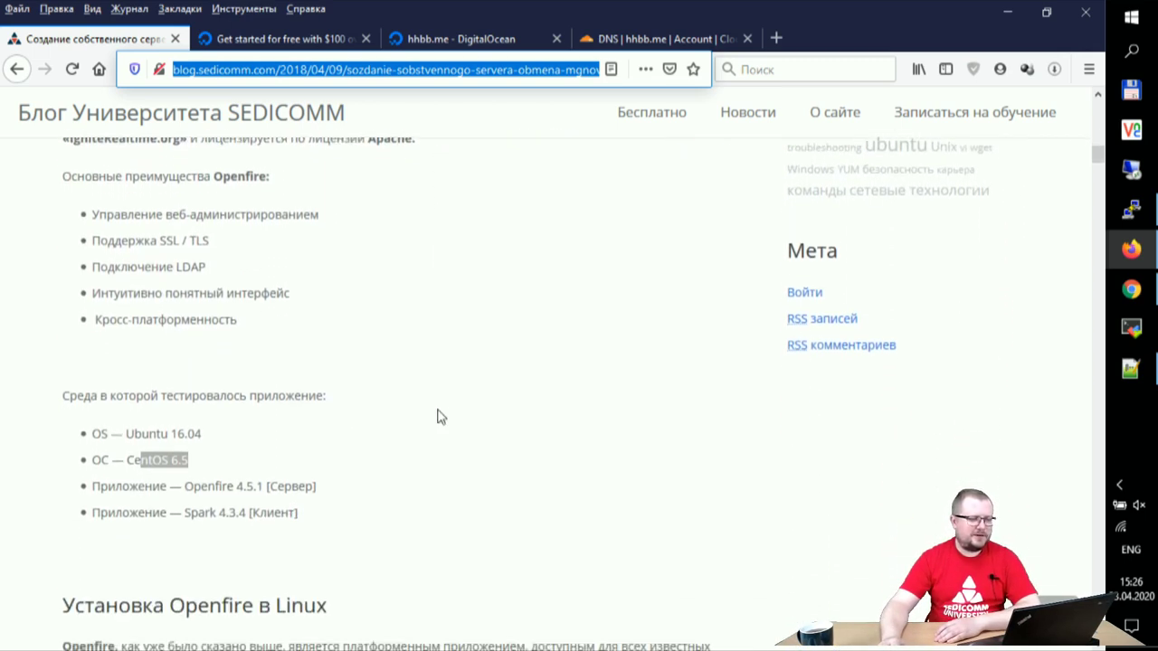
pyautogui.click(437, 416)
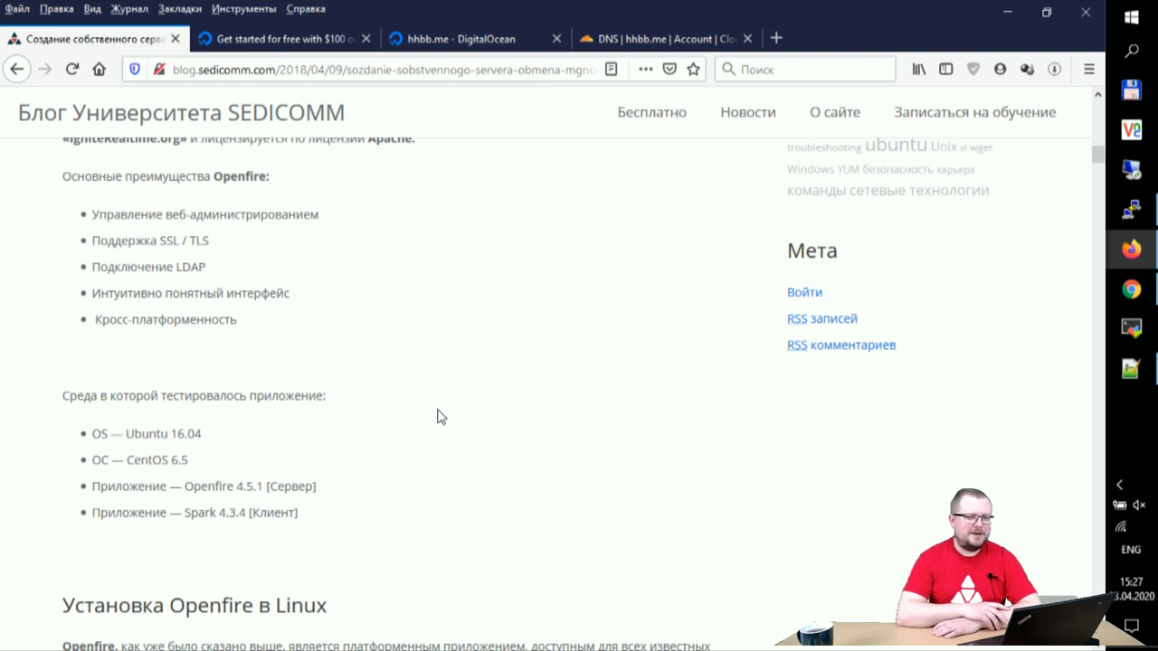
pyautogui.scroll(-4, 440, 414)
pyautogui.scroll(-2, 588, 441)
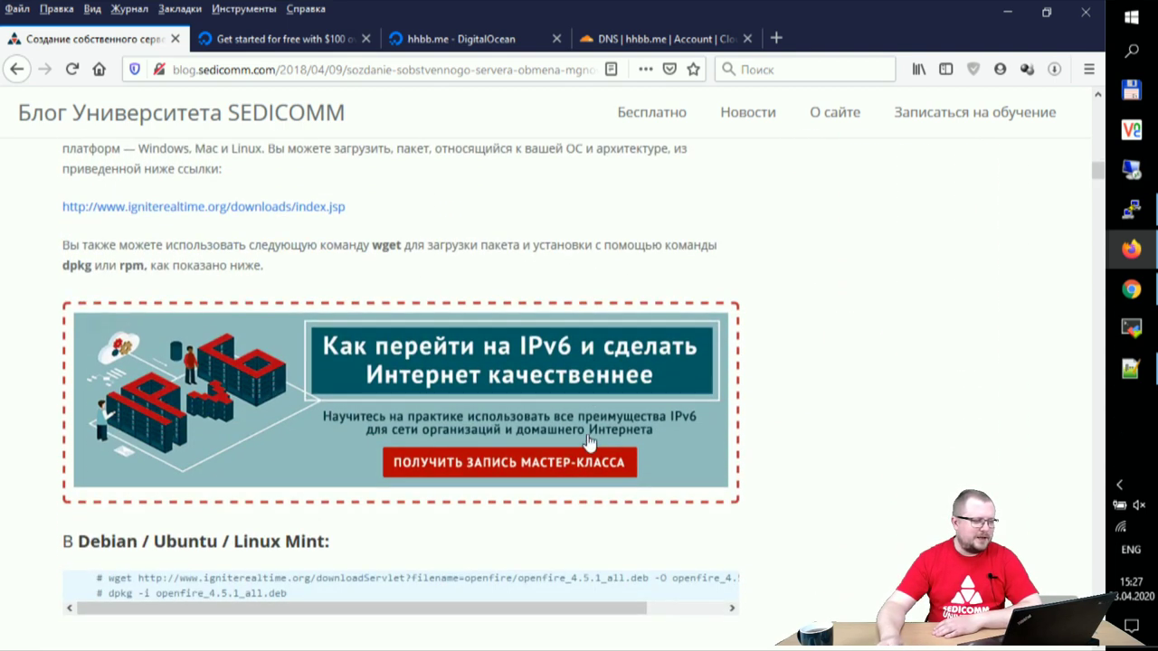
pyautogui.scroll(-1, 588, 441)
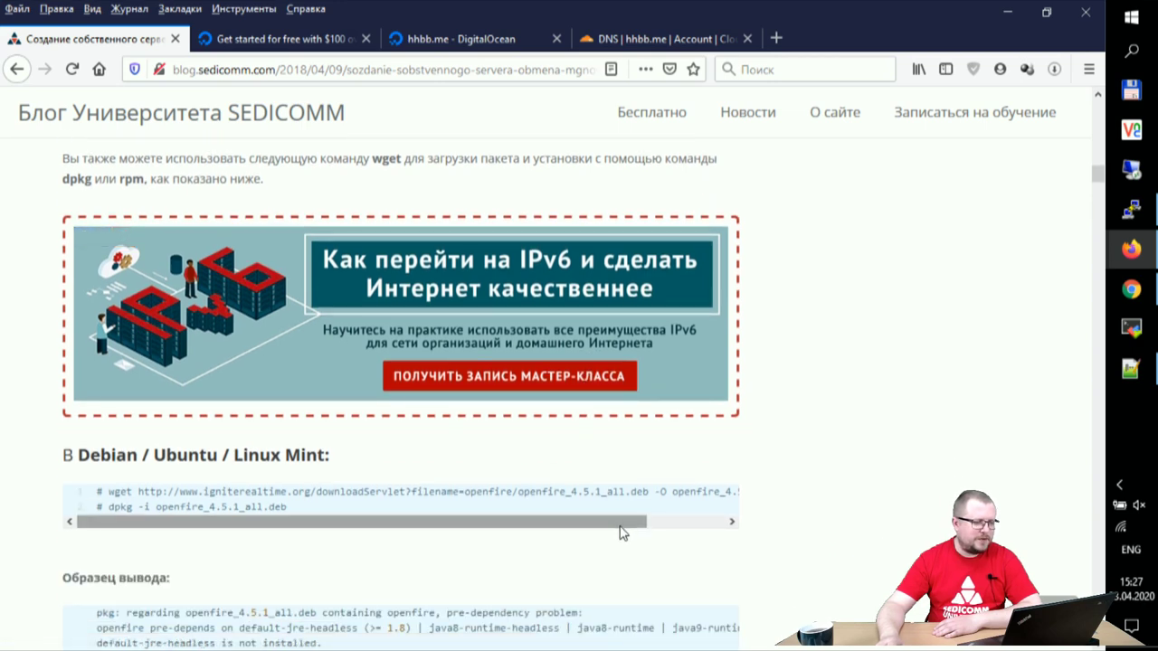
pyautogui.scroll(3, 621, 530)
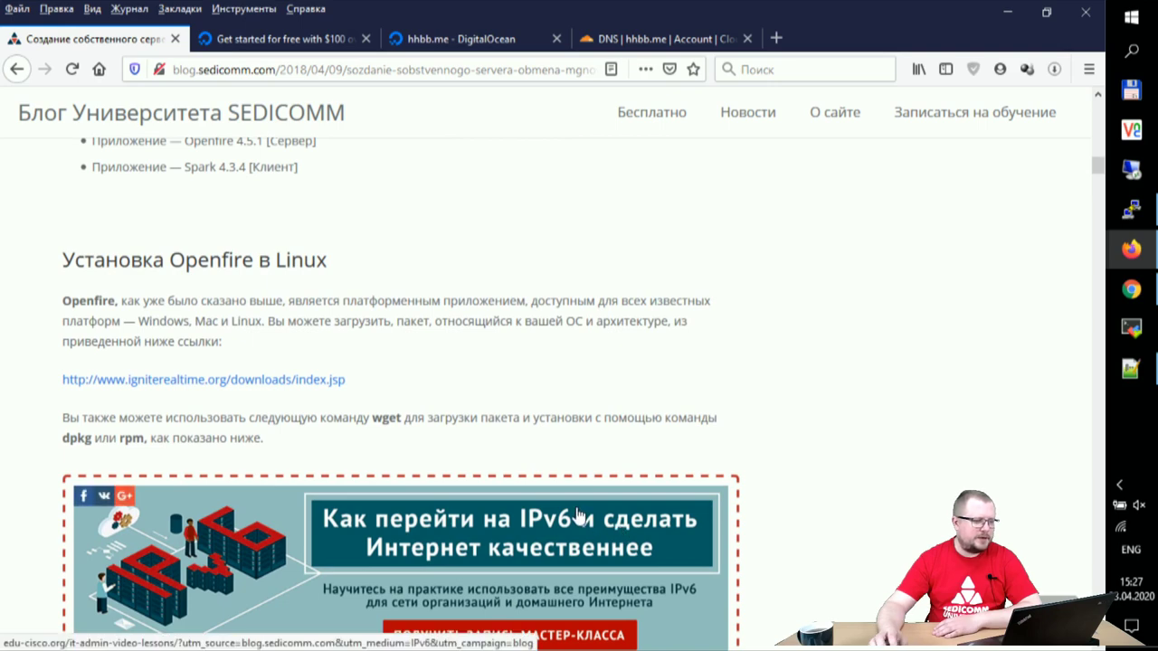
pyautogui.rightClick(230, 380)
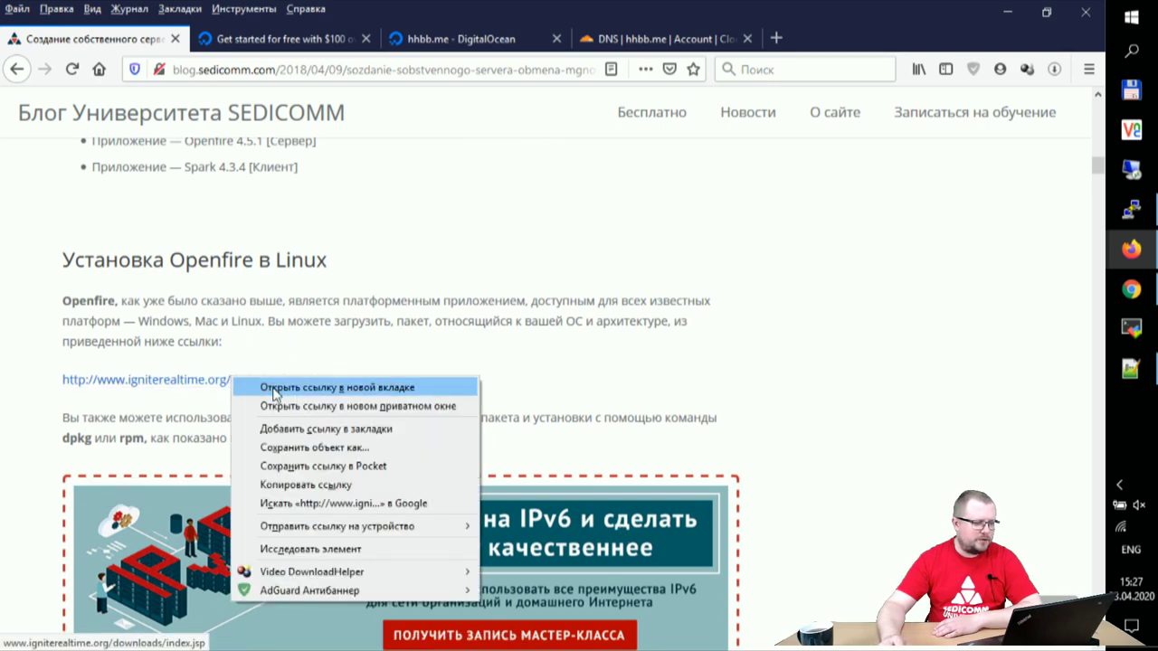
# Step: Open the Ignite Realtime downloads page in a new tab and show the Openfire 4.5.1 Linux packages
pyautogui.click(275, 389)
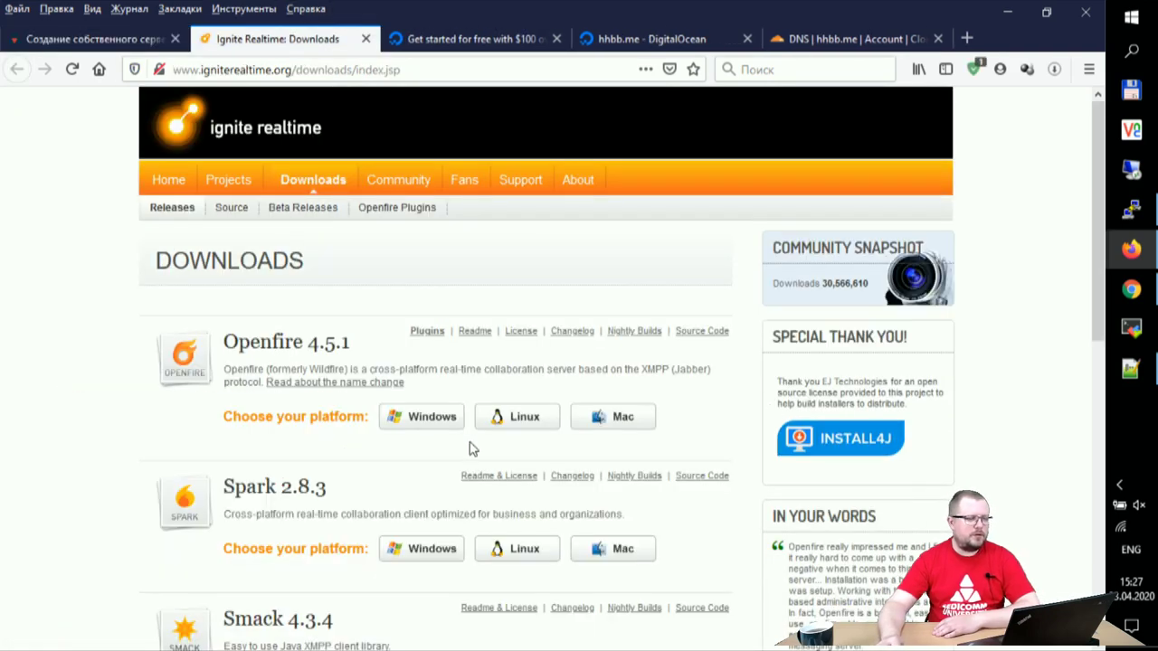
pyautogui.scroll(-2, 78, 444)
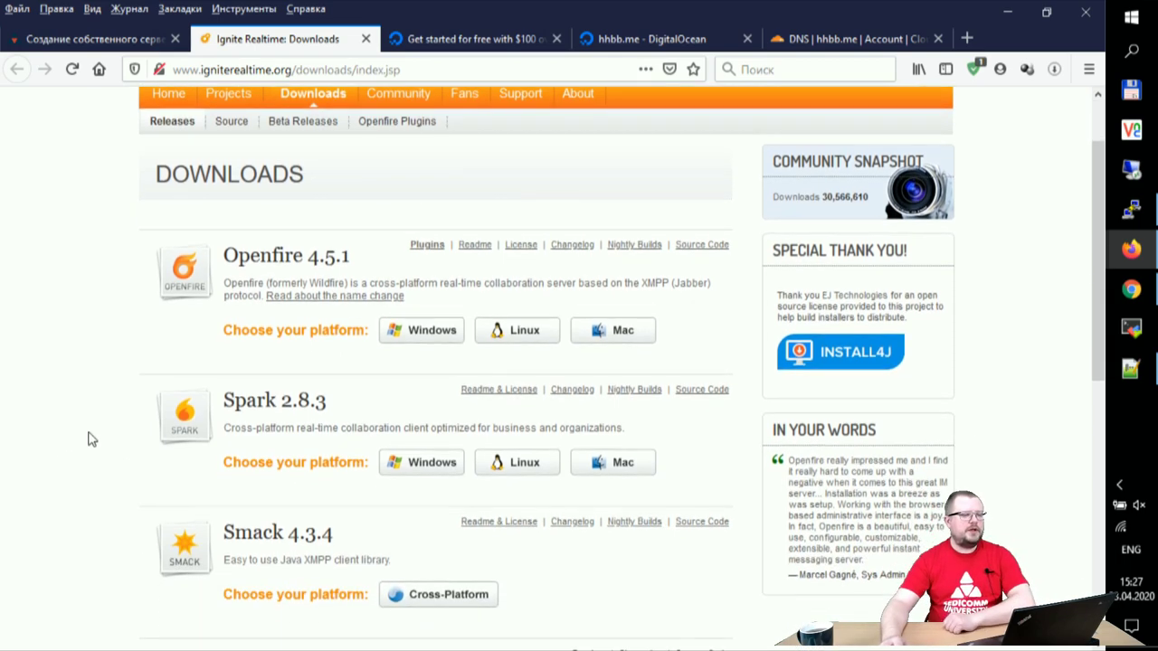
pyautogui.scroll(-2, 92, 439)
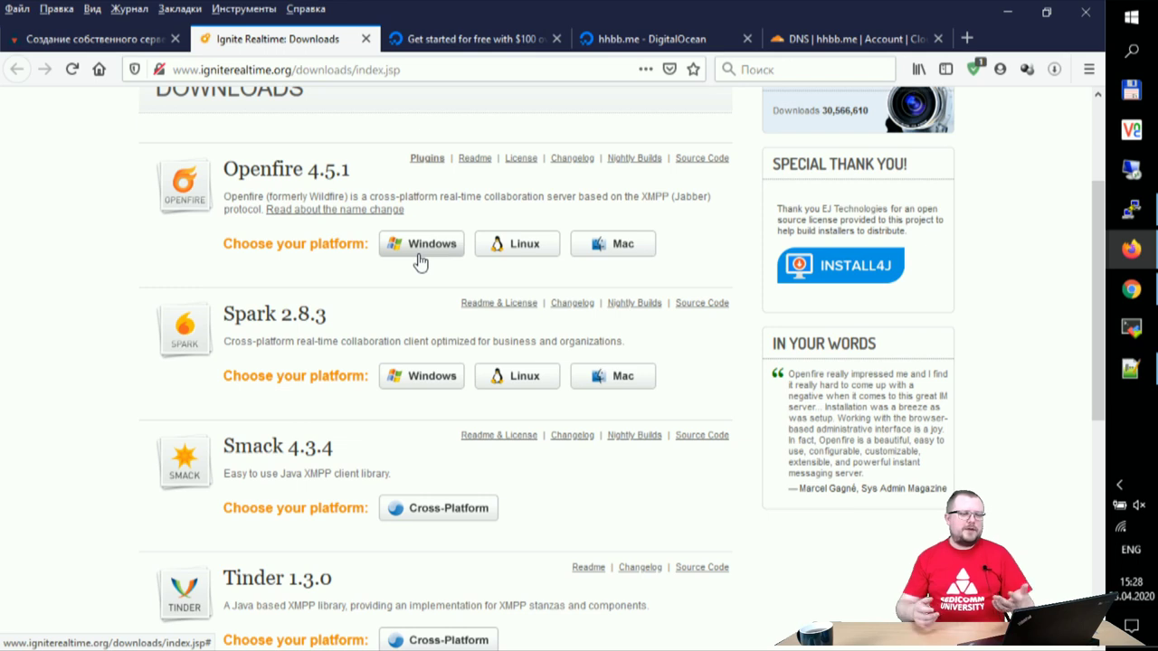
pyautogui.click(517, 252)
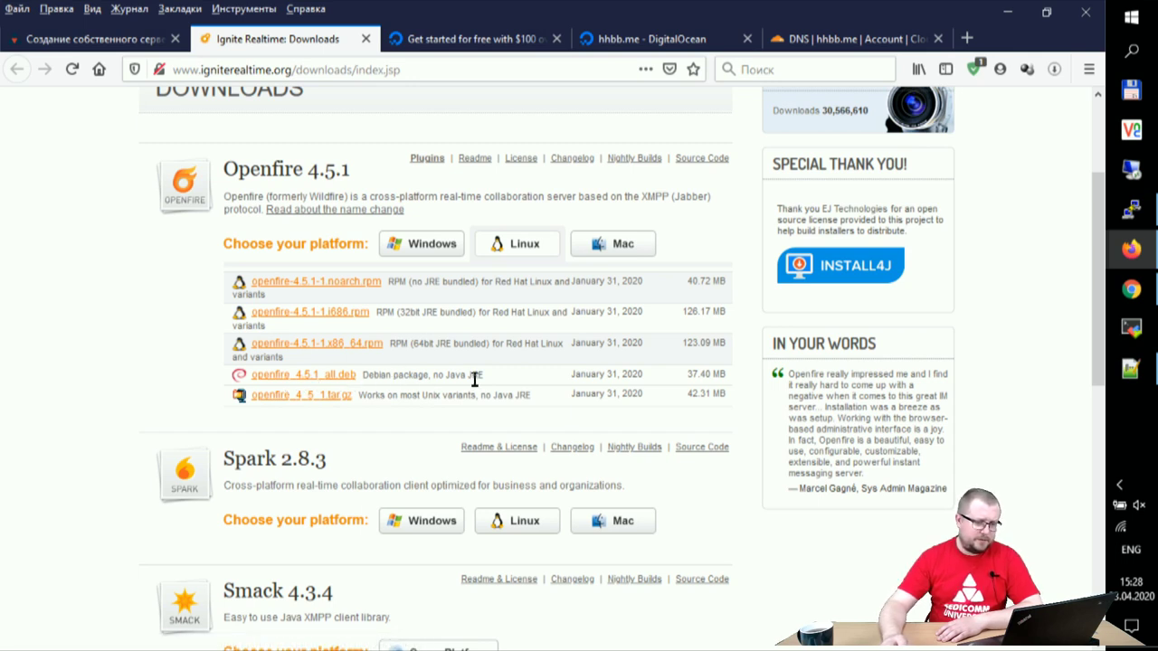
# Step: Highlight the openfire_4.5.1_all.deb description and its no-Java note, then return to the blog's Debian/Ubuntu commands
pyautogui.moveTo(412, 373); pyautogui.dragTo(476, 374)
pyautogui.moveTo(373, 374); pyautogui.dragTo(462, 374)
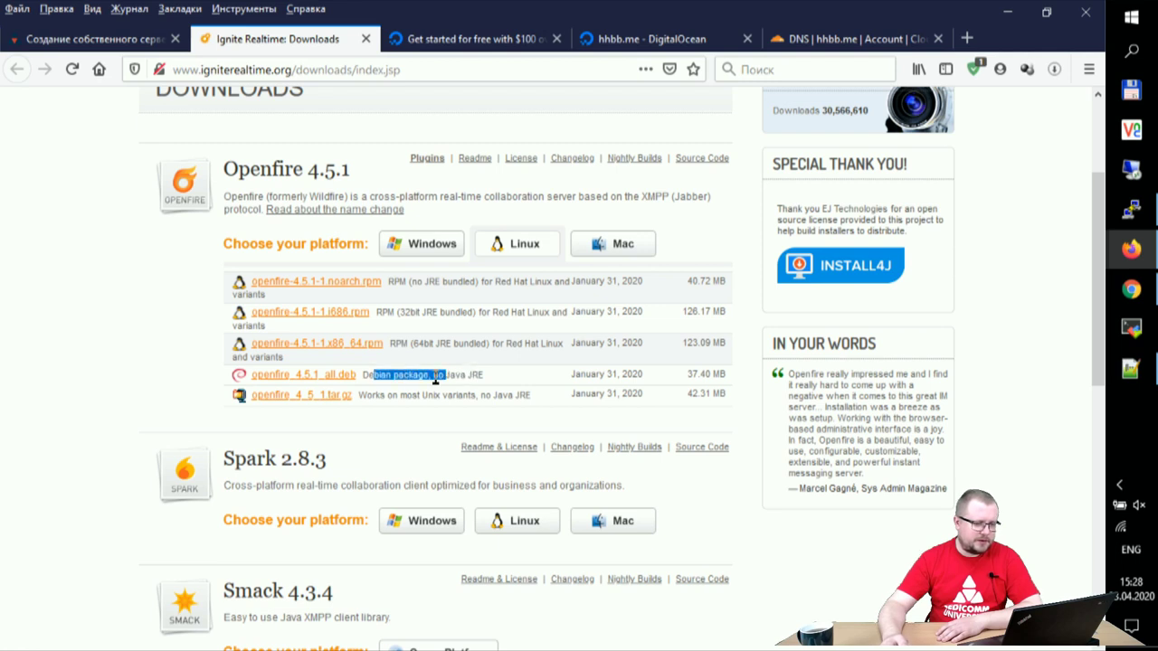
pyautogui.click(433, 376)
pyautogui.moveTo(438, 377); pyautogui.dragTo(493, 383)
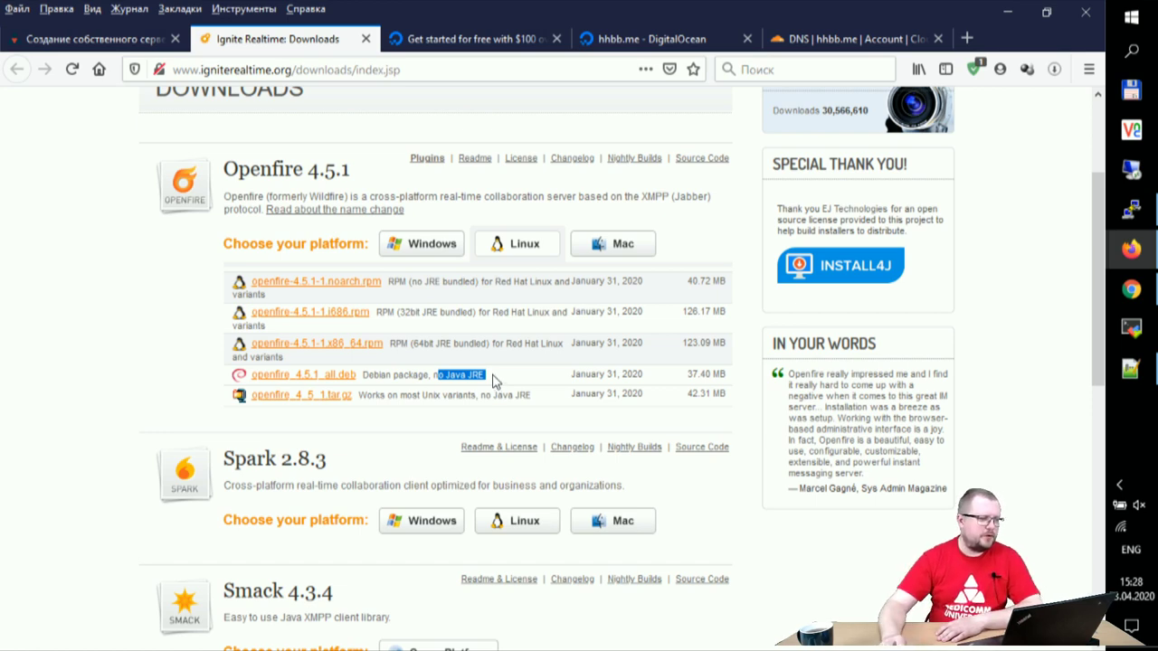
pyautogui.click(63, 41)
pyautogui.scroll(-6, 479, 351)
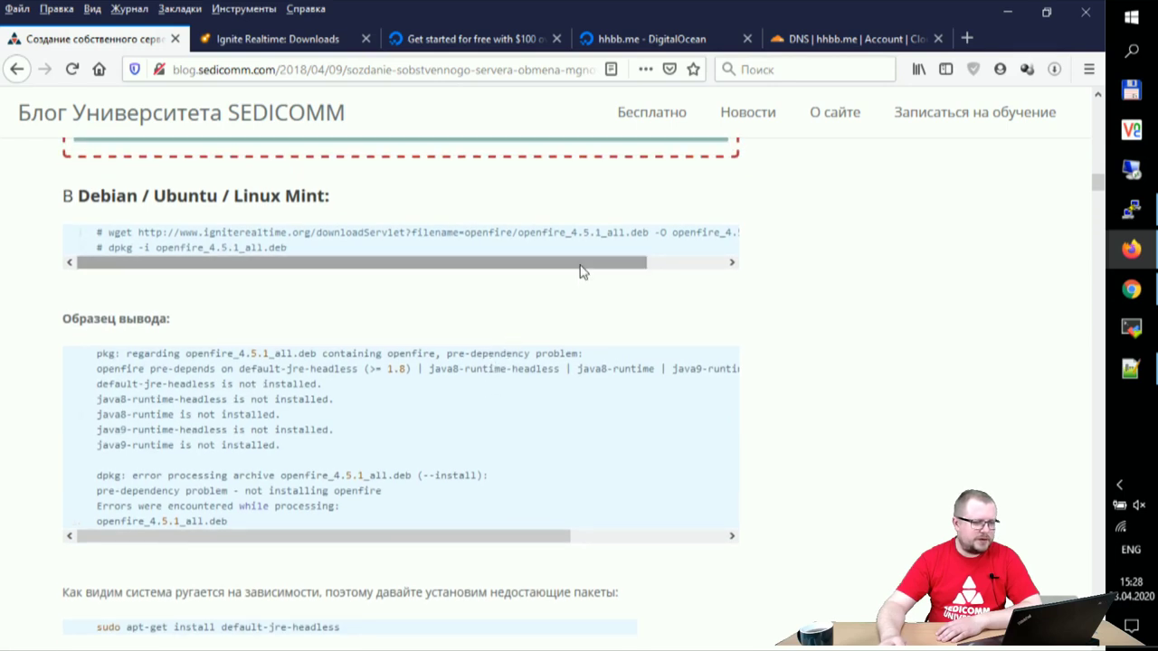
# Step: Copy the blog's wget line and run it in PuTTY to download openfire_4.5.1_all.deb (37M)
pyautogui.moveTo(582, 269); pyautogui.dragTo(527, 276)
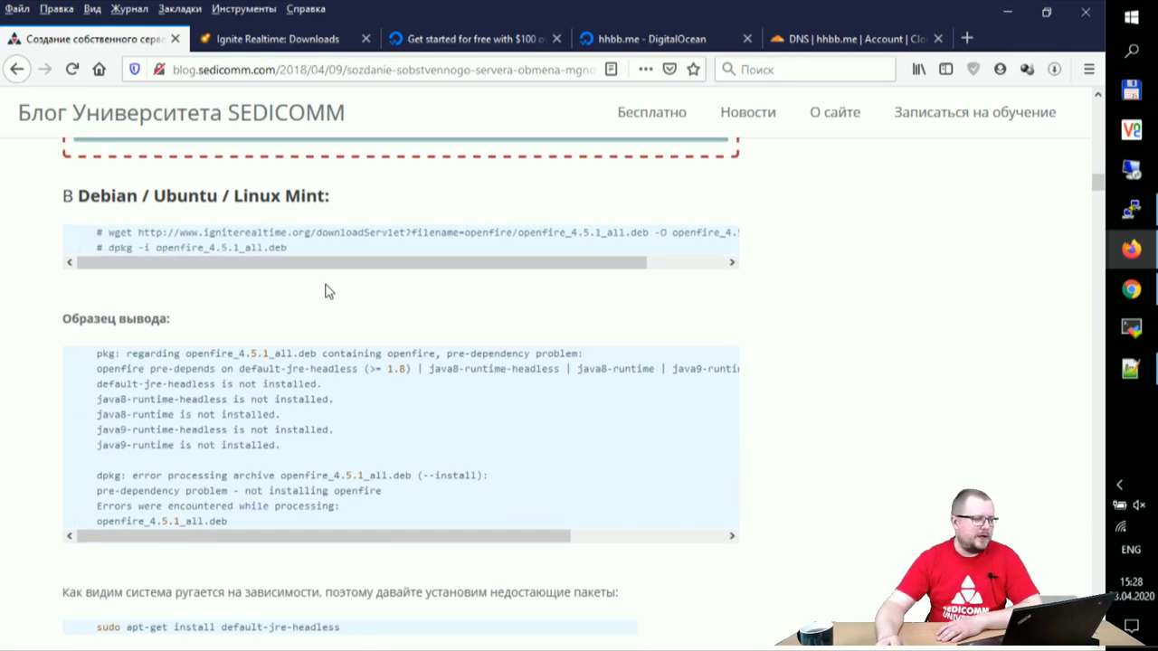
pyautogui.moveTo(105, 233); pyautogui.dragTo(734, 239)
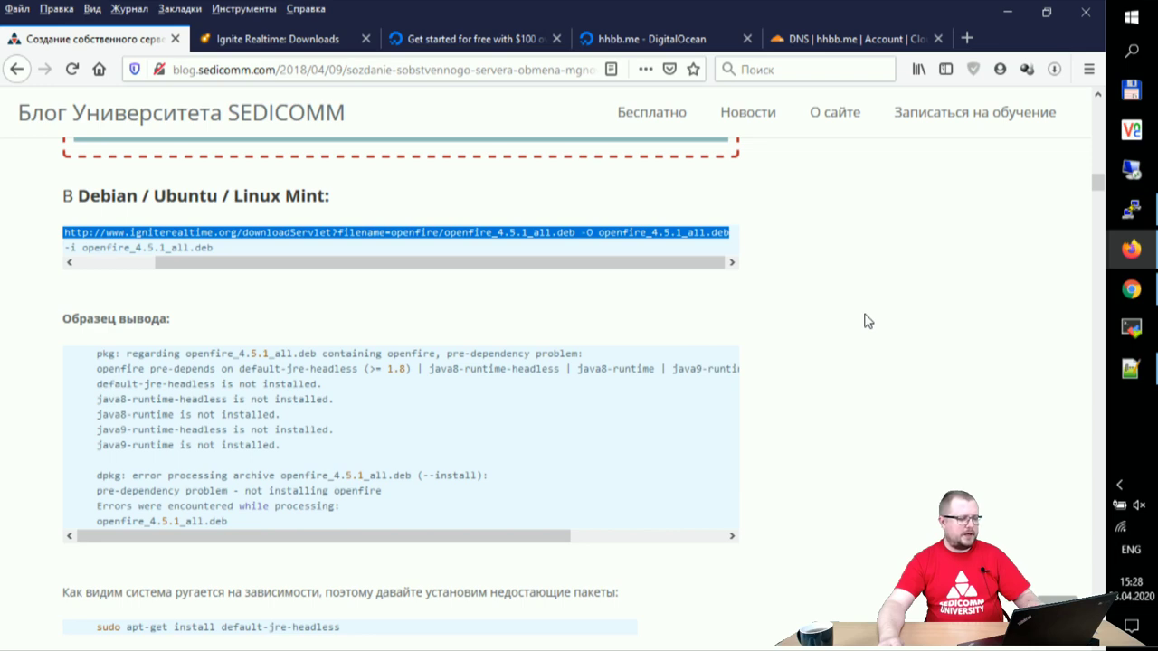
pyautogui.click(1130, 213)
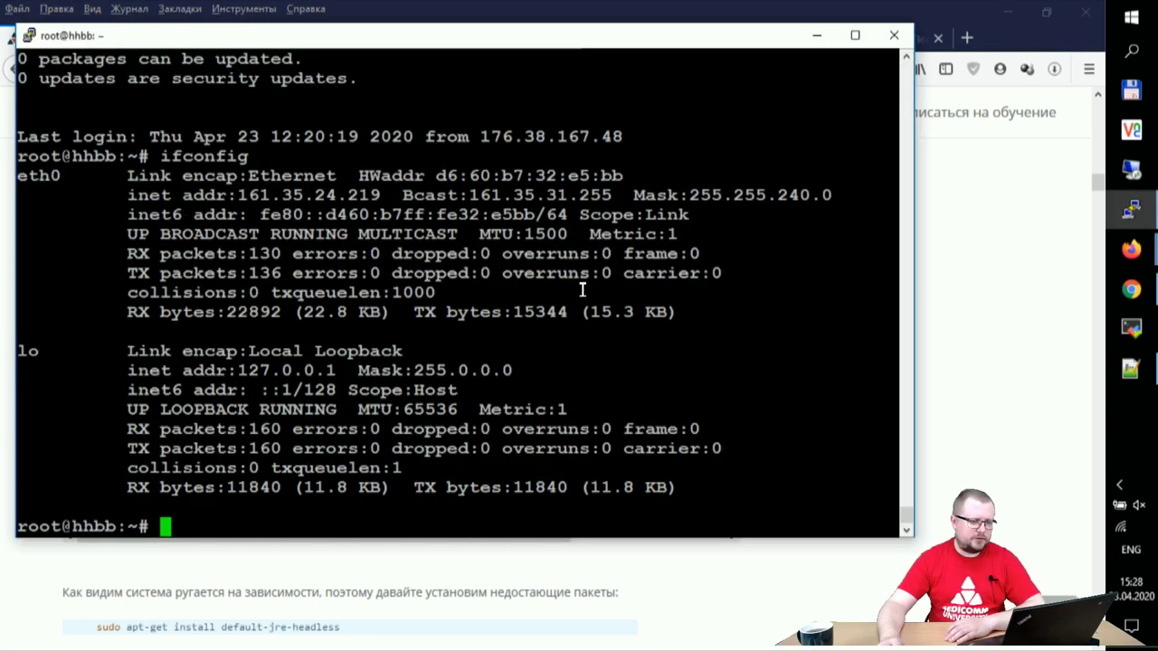
pyautogui.rightClick(543, 291)
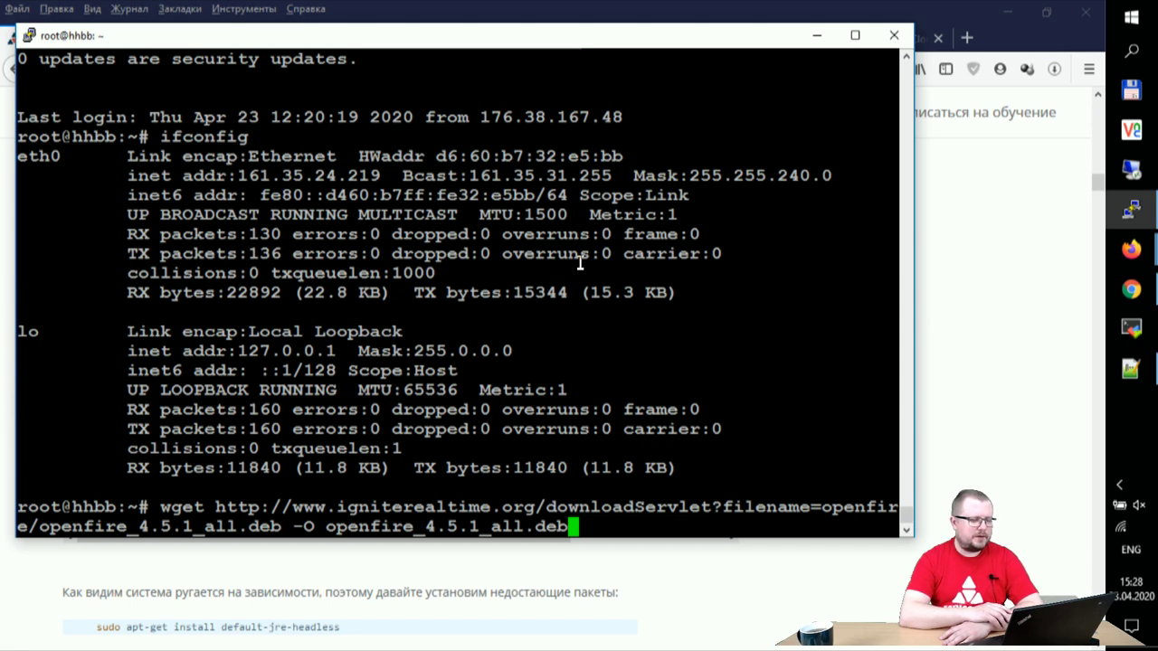
pyautogui.press('Return')
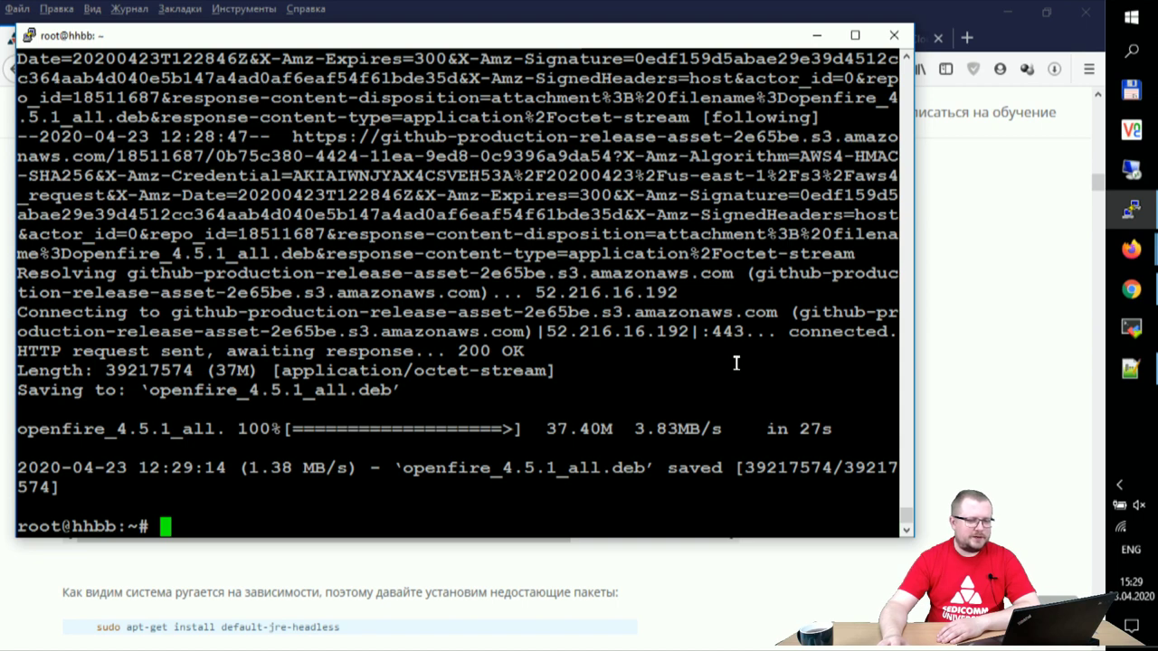
pyautogui.click(967, 347)
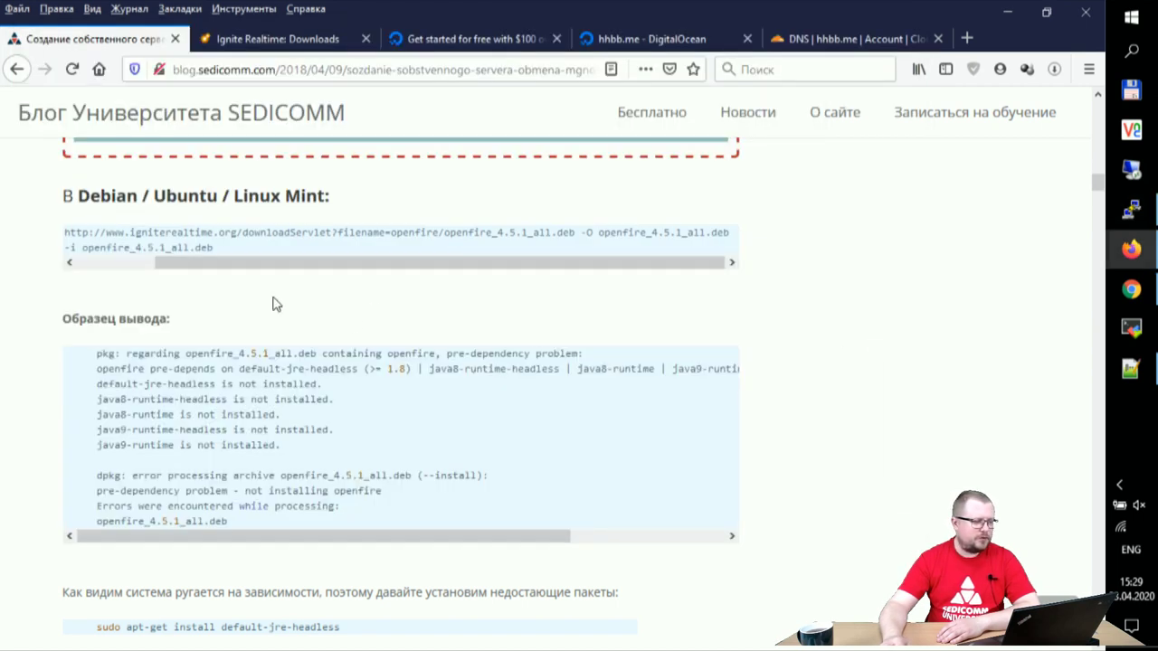
# Step: Copy 'dpkg -i openfire_4.5.1_all.deb' from the blog and run it in PuTTY, which fails for missing default-jre-headless
pyautogui.moveTo(186, 265); pyautogui.dragTo(8, 263)
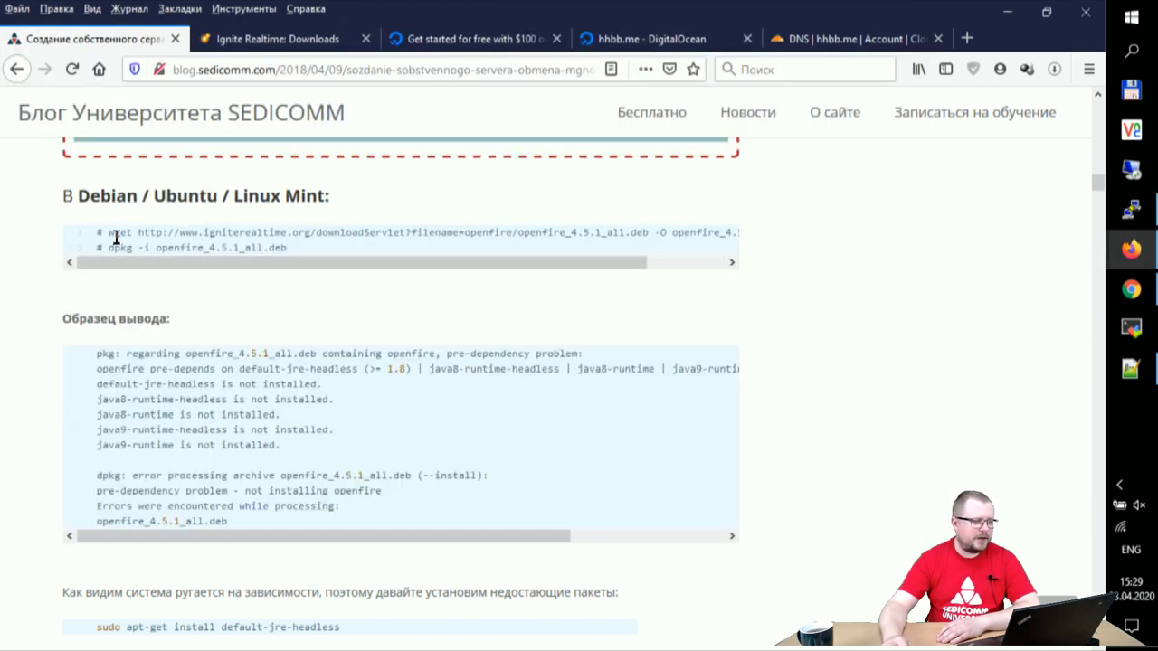
pyautogui.moveTo(108, 247); pyautogui.dragTo(302, 253)
pyautogui.rightClick(285, 250)
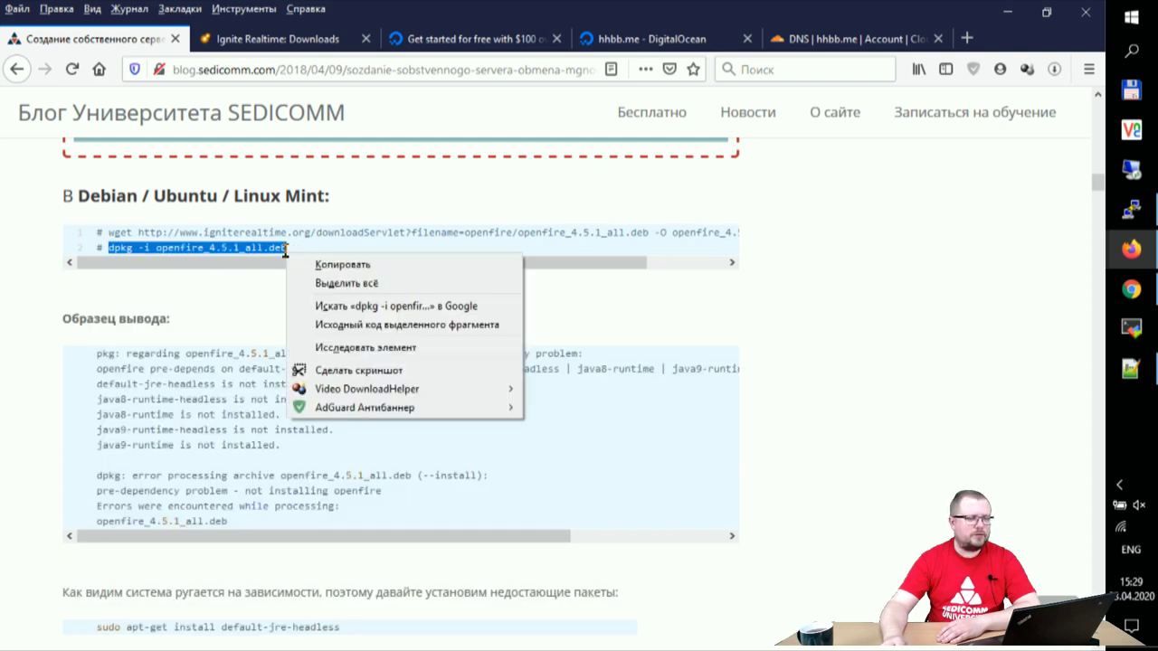
pyautogui.click(308, 264)
pyautogui.click(1130, 208)
pyautogui.rightClick(614, 203)
pyautogui.press('Return')
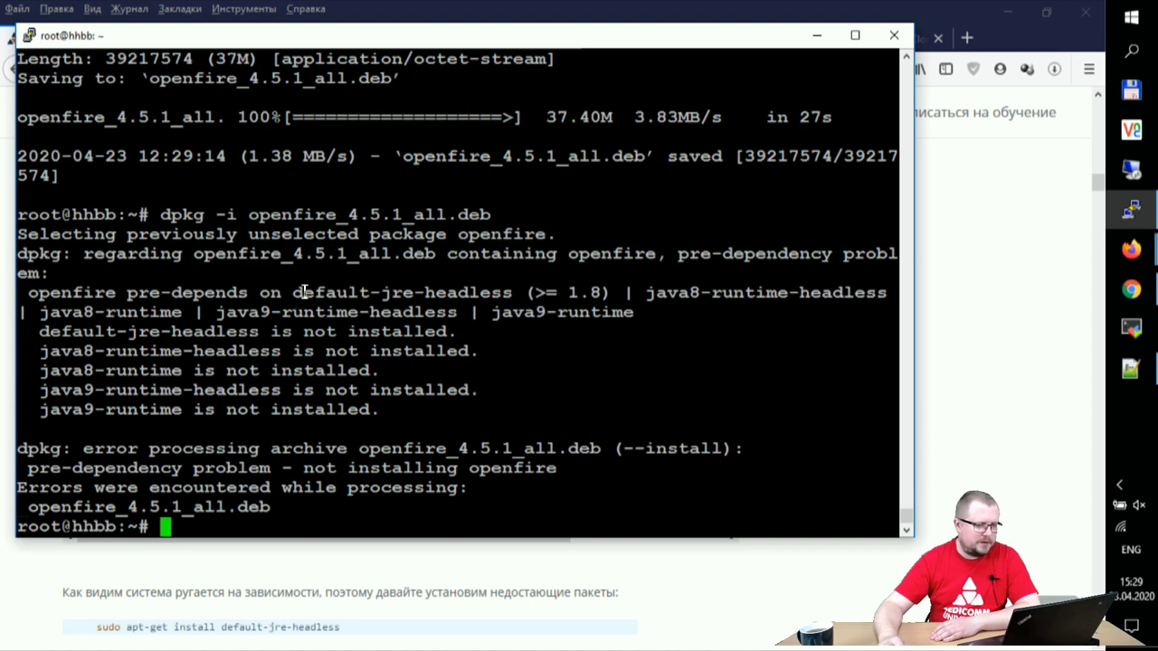
# Step: Install default-jre-headless with apt-get, then rerun dpkg -i openfire_4.5.1_all.deb successfully
pyautogui.moveTo(294, 293); pyautogui.dragTo(512, 293)
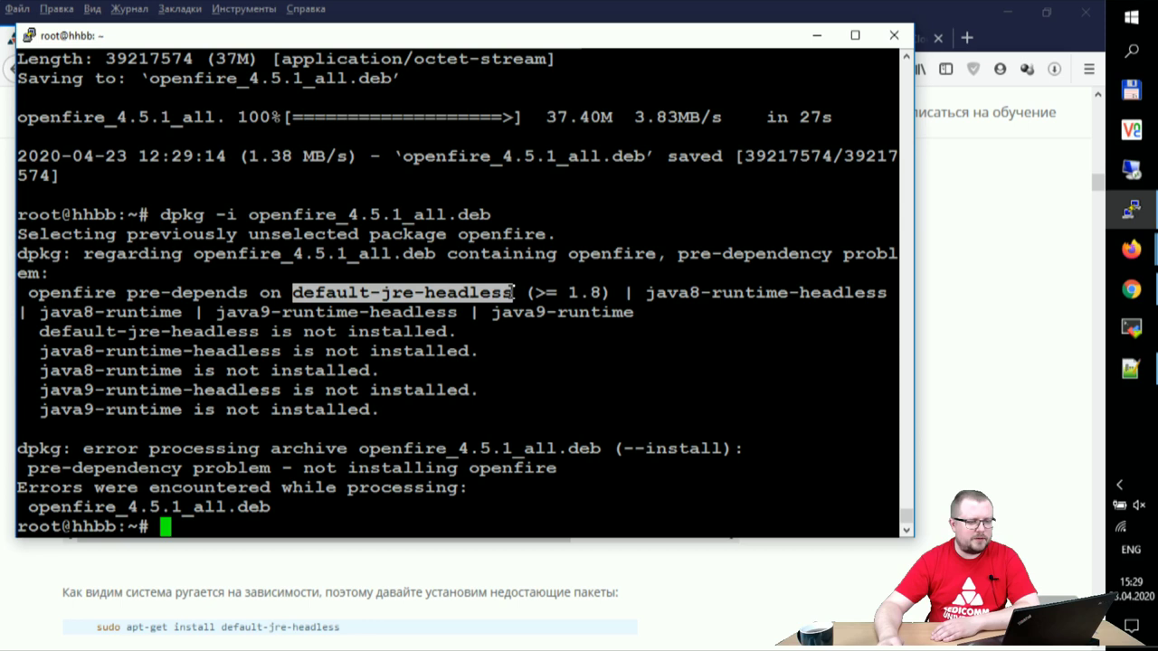
pyautogui.write('a')
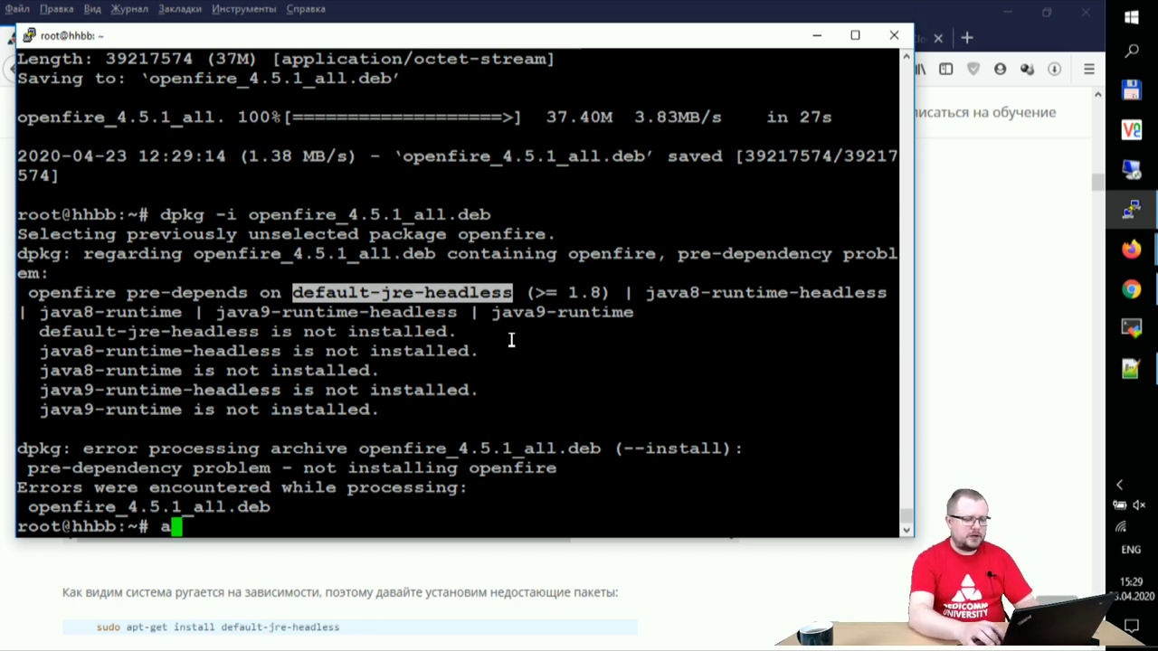
pyautogui.write('pt-get i')
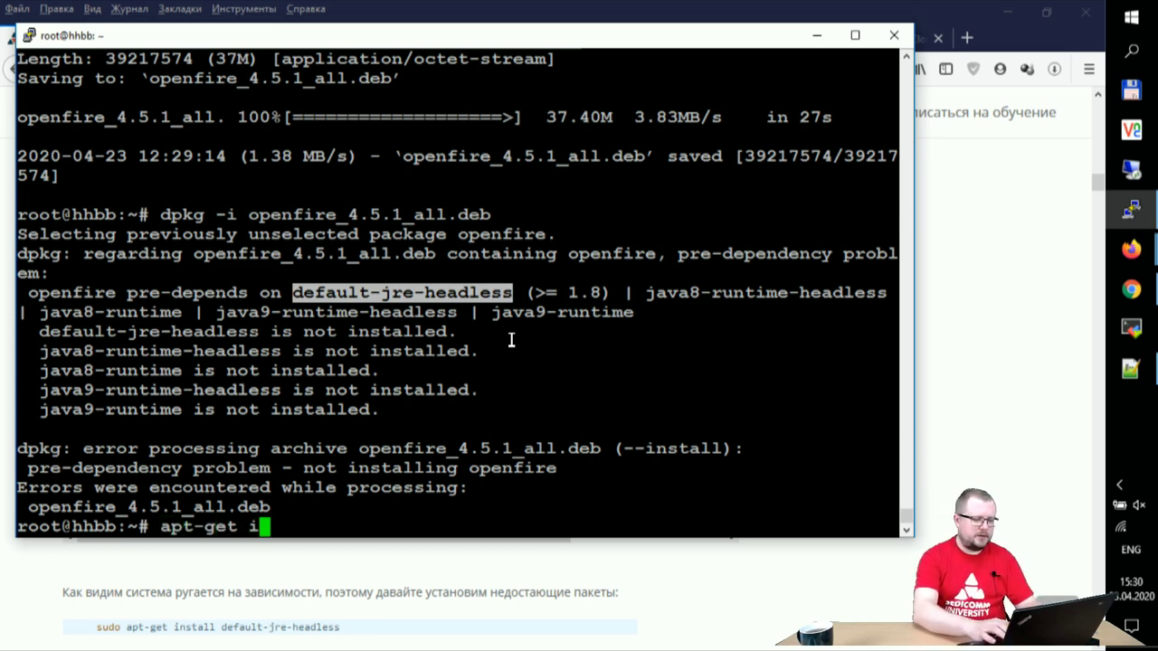
pyautogui.write('nstall')
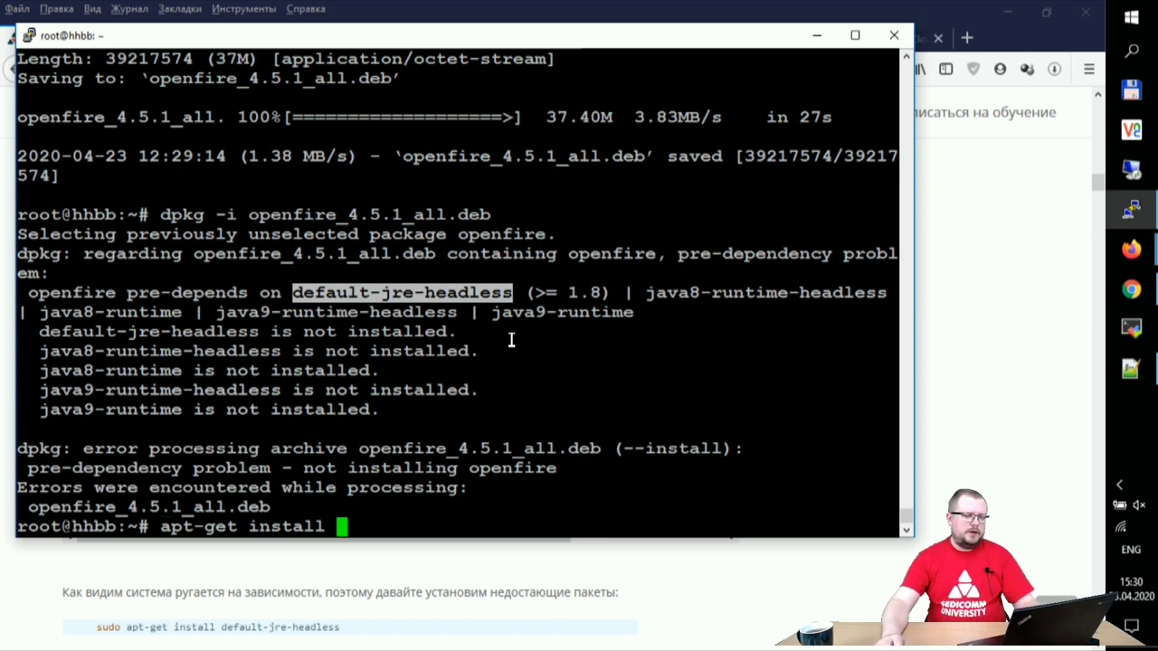
pyautogui.rightClick(511, 339)
pyautogui.press('Return')
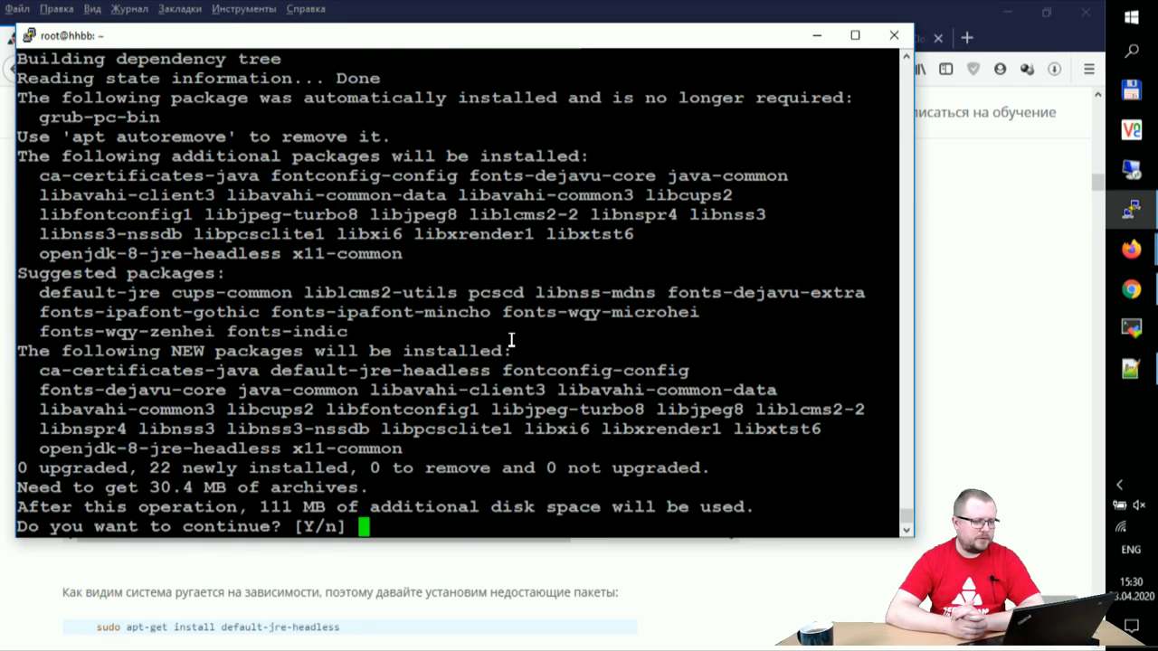
pyautogui.write('y')
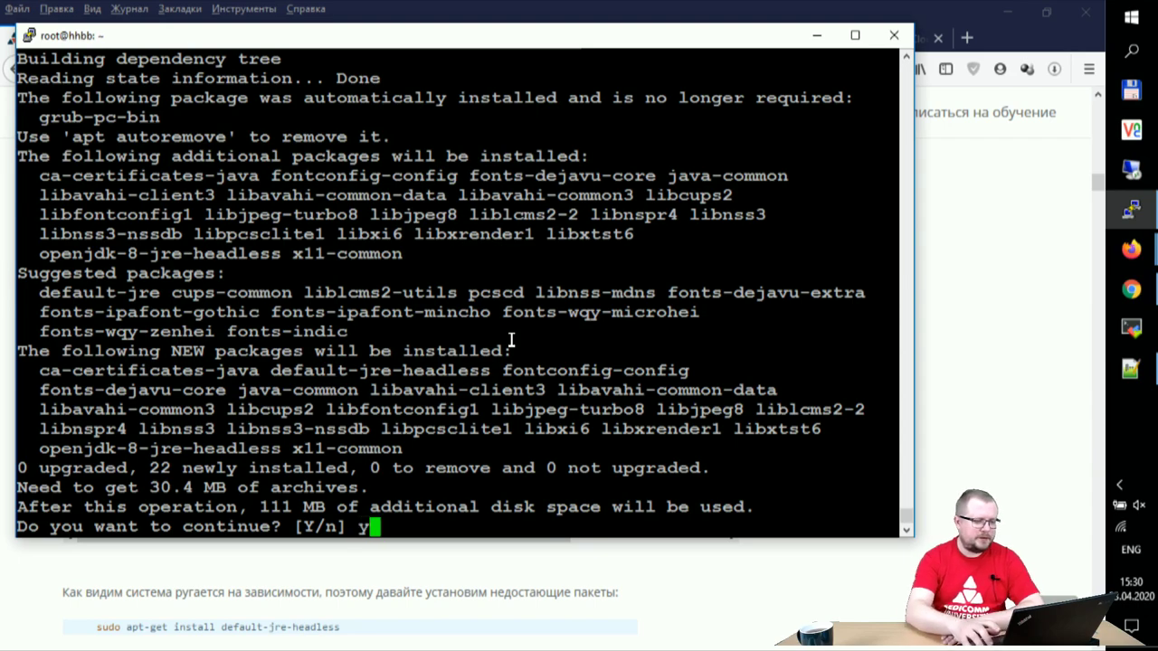
pyautogui.press('Return')
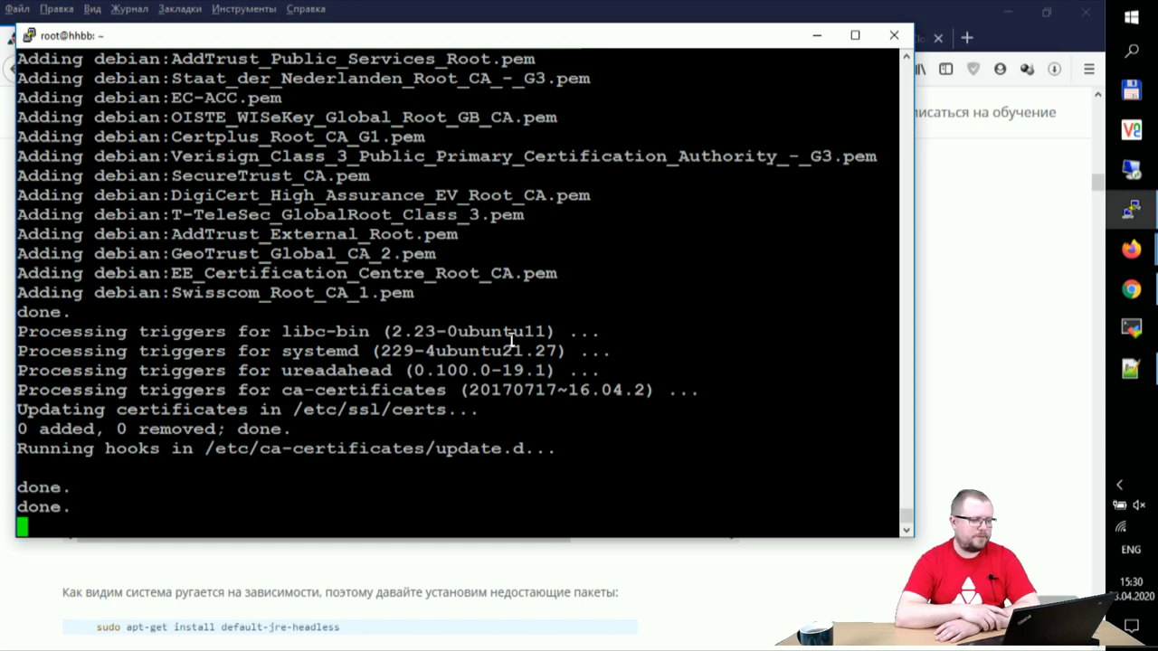
pyautogui.press('Up')
pyautogui.press('Up')
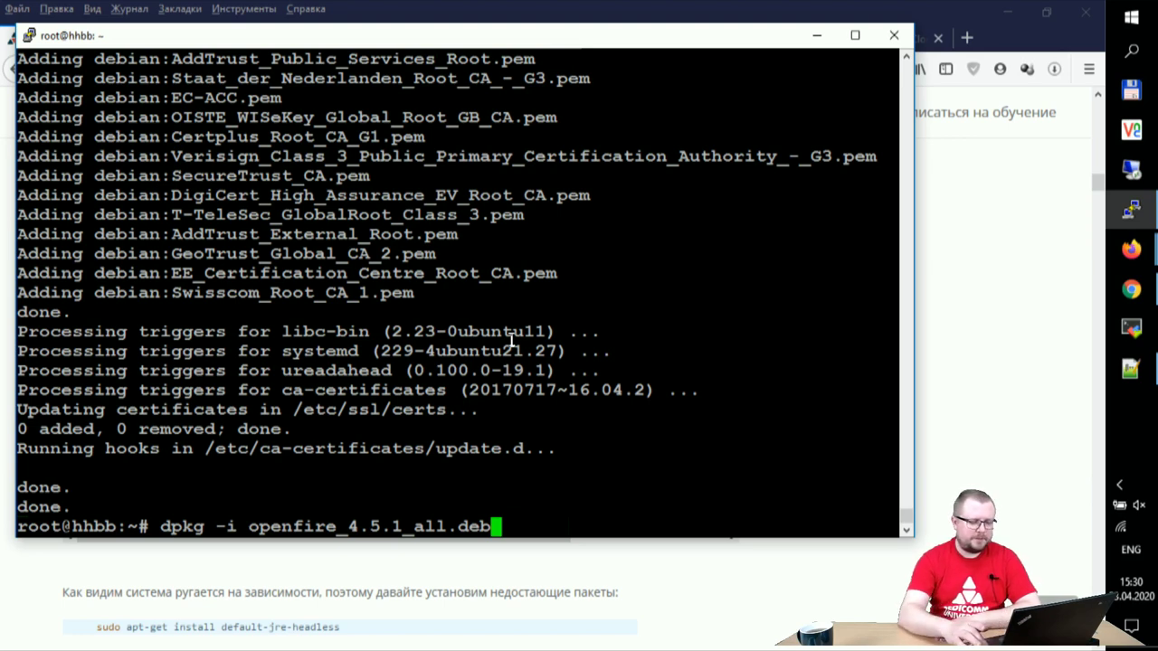
pyautogui.press('Return')
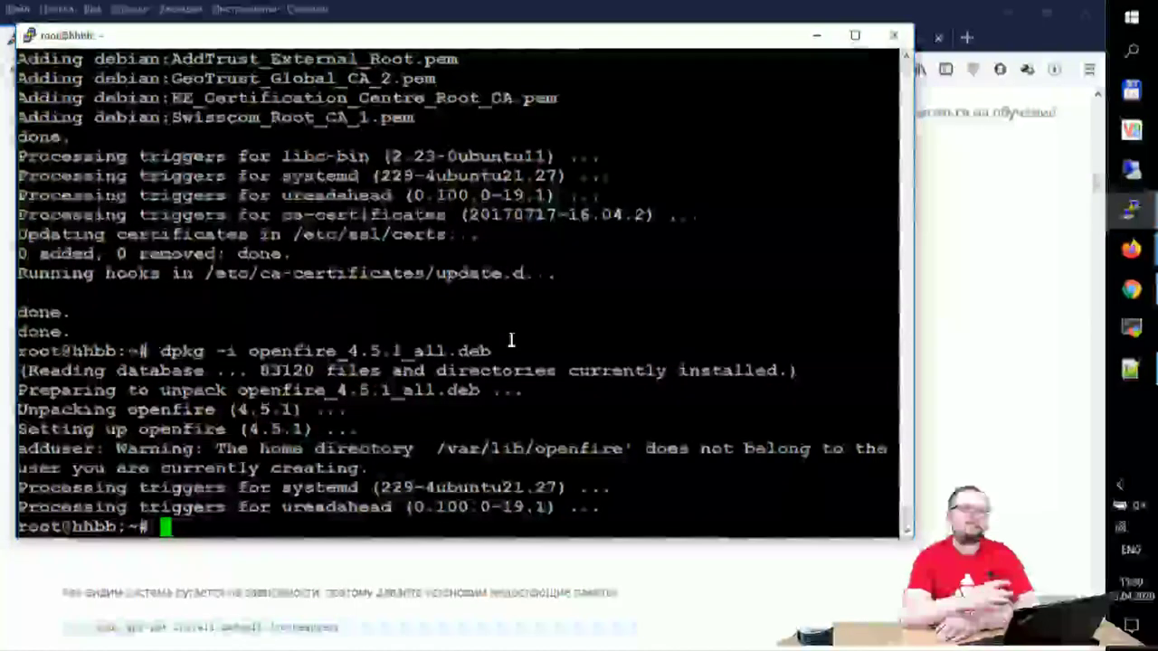
# Step: Allow 22/tcp and the workstation's address through ufw, using the rule copied from Notepad++
pyautogui.write('ufw ')
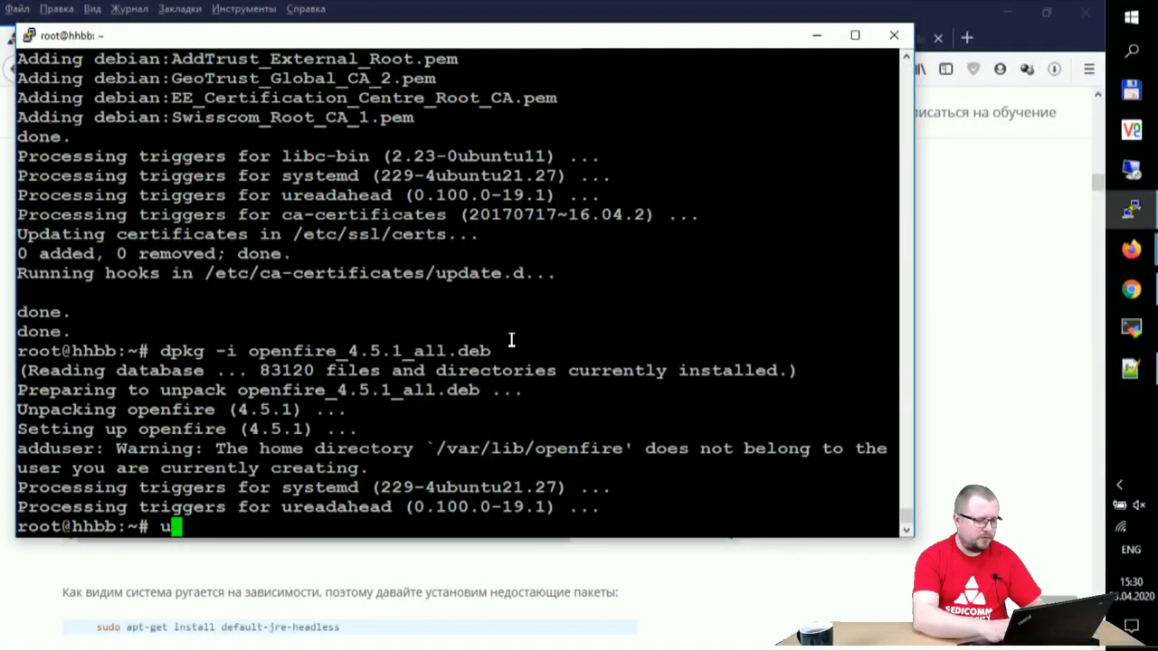
pyautogui.write('allow 22')
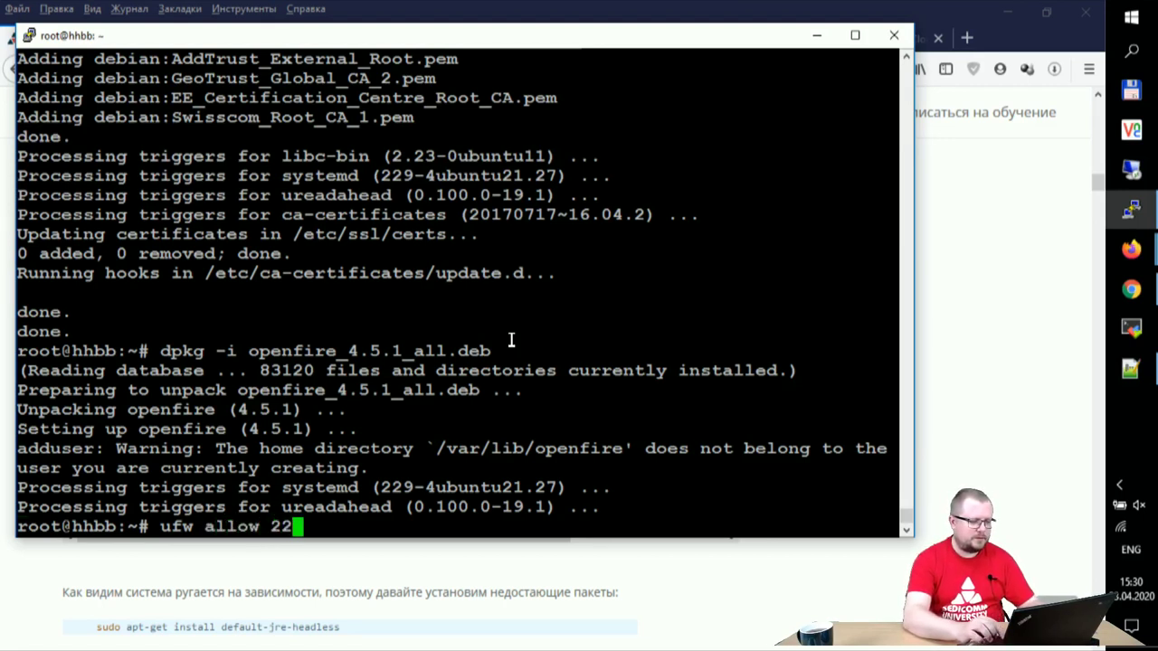
pyautogui.write('/tcp')
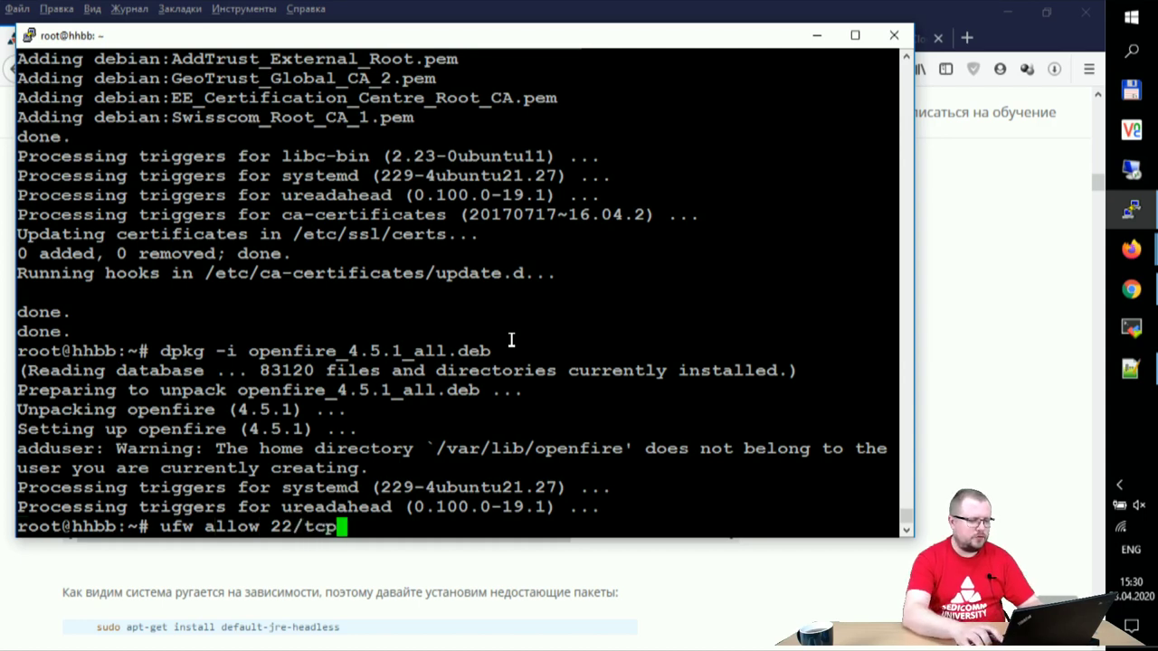
pyautogui.press('Return')
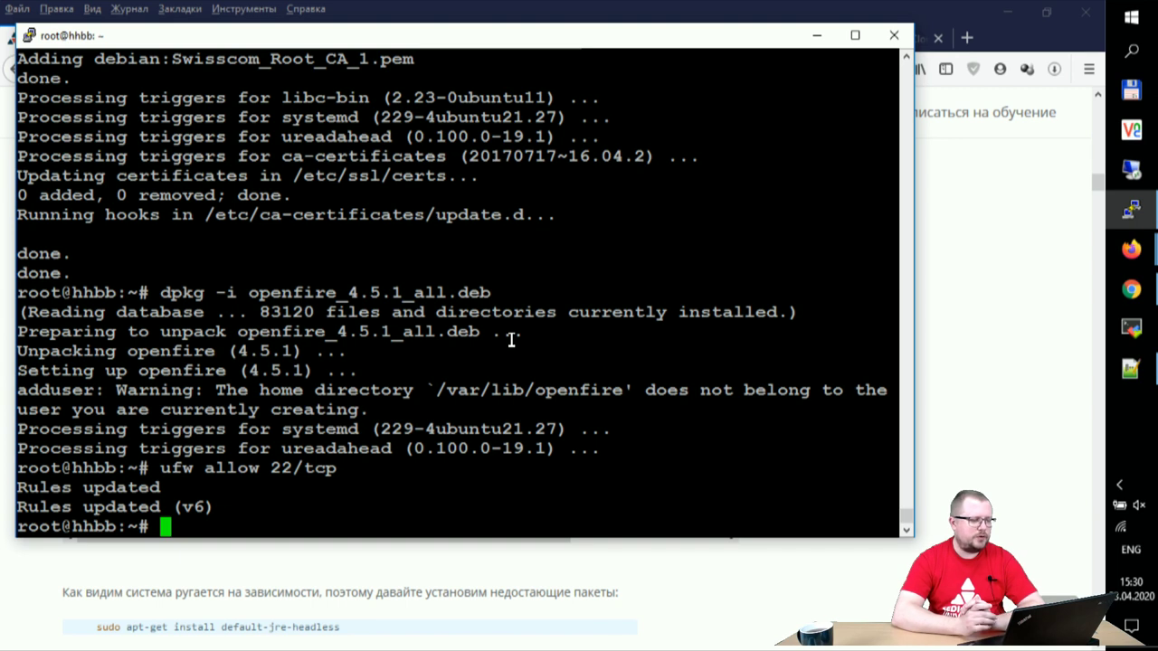
pyautogui.write('ufw')
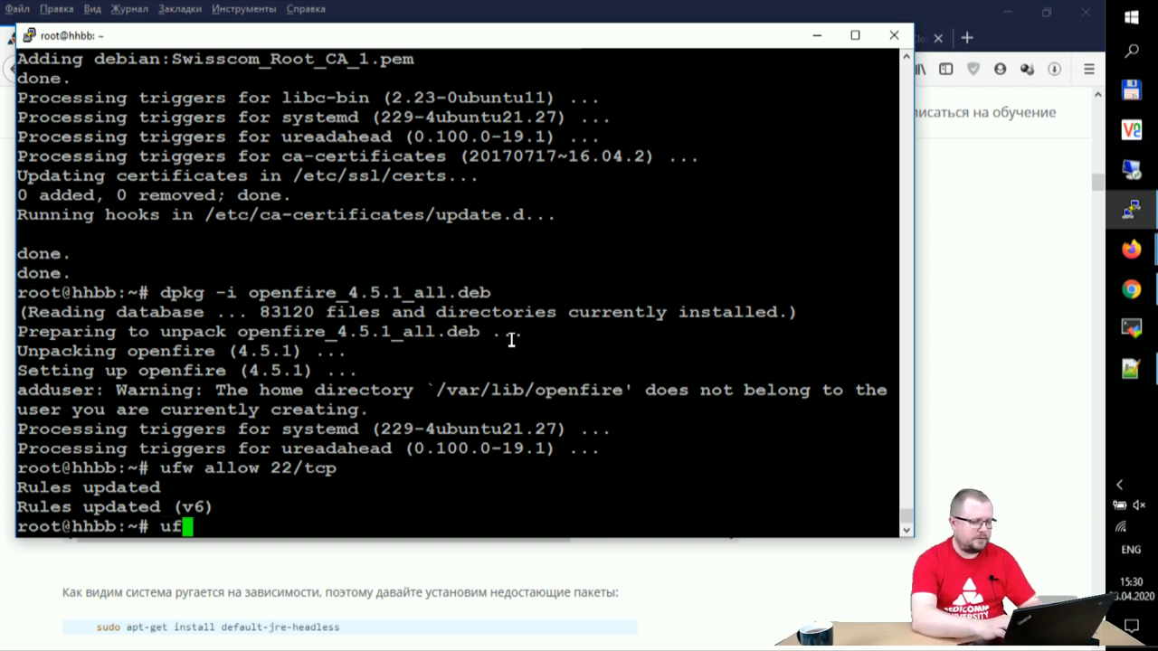
pyautogui.press('BackSpace')
pyautogui.press('BackSpace')
pyautogui.press('BackSpace')
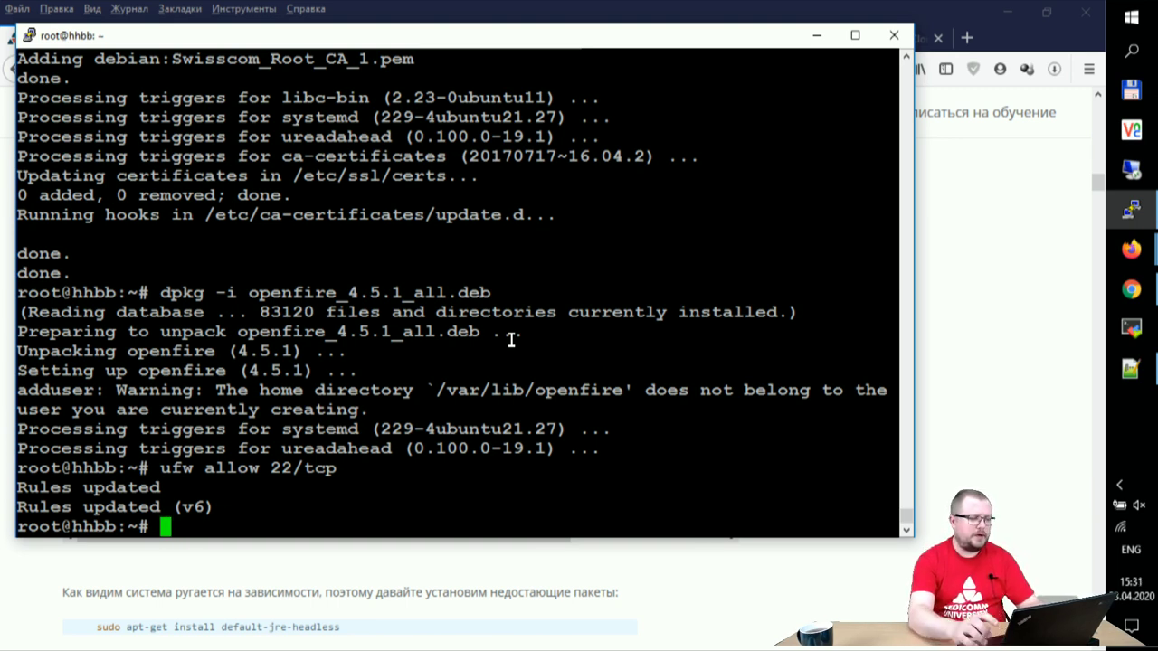
pyautogui.click(1131, 369)
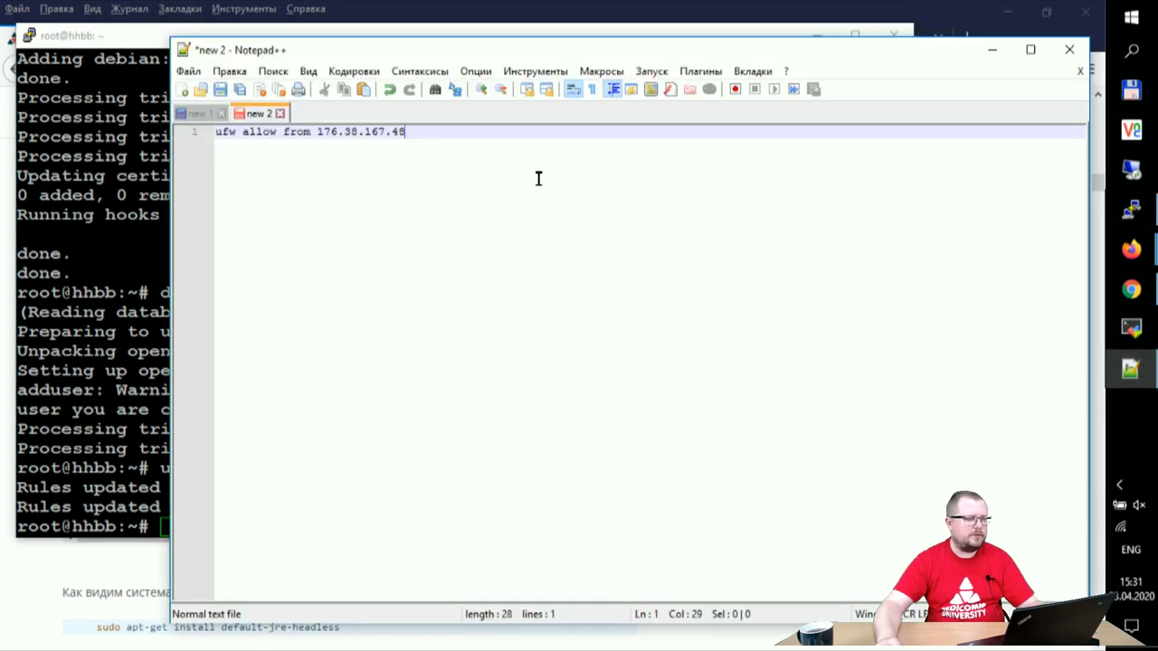
pyautogui.moveTo(398, 133); pyautogui.dragTo(172, 128)
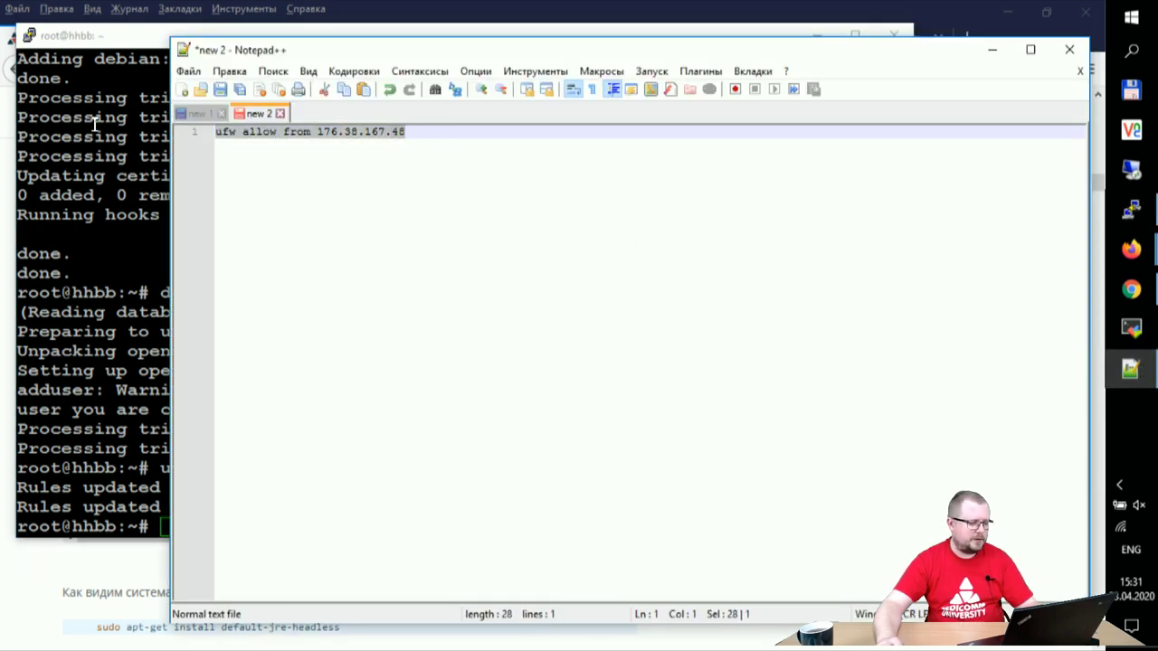
pyautogui.hotkey('ctrl', 'c')
pyautogui.click(24, 177)
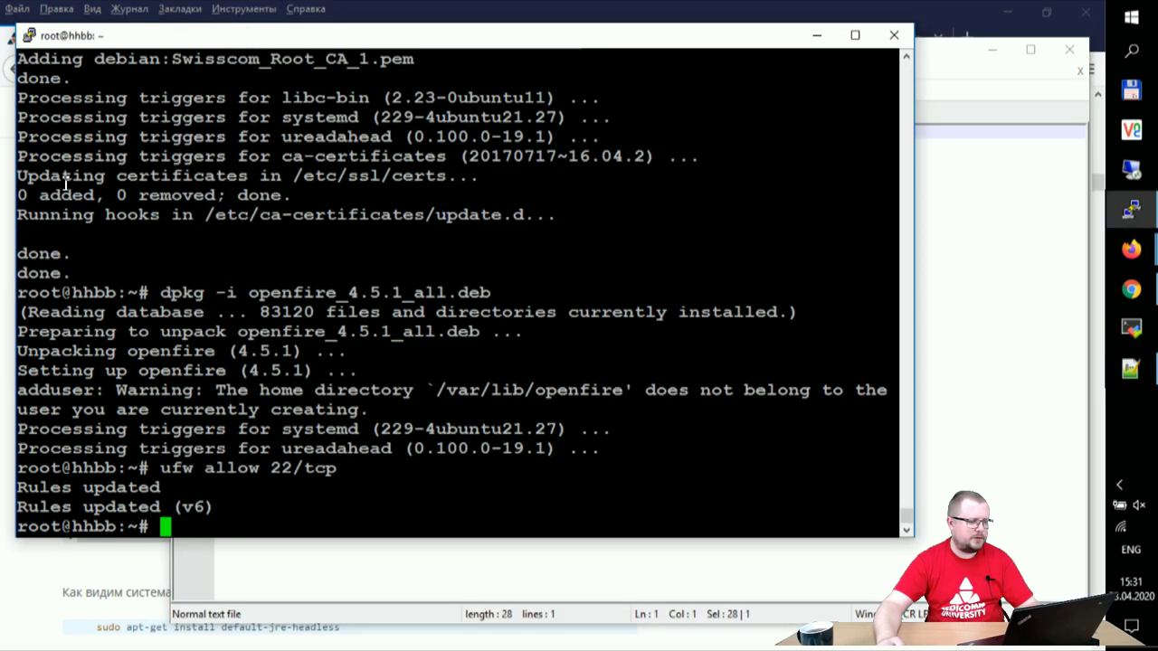
pyautogui.rightClick(349, 268)
pyautogui.press('Return')
# Step: Run ufw enable and answer y to the SSH warning, turning the firewall on at startup
pyautogui.write('enable')
pyautogui.press('Return')
pyautogui.press('Up')
pyautogui.press('Left')
pyautogui.press('Left')
pyautogui.press('Left')
pyautogui.press('Left')
pyautogui.press('Left')
pyautogui.press('Left')
pyautogui.write('ufw')
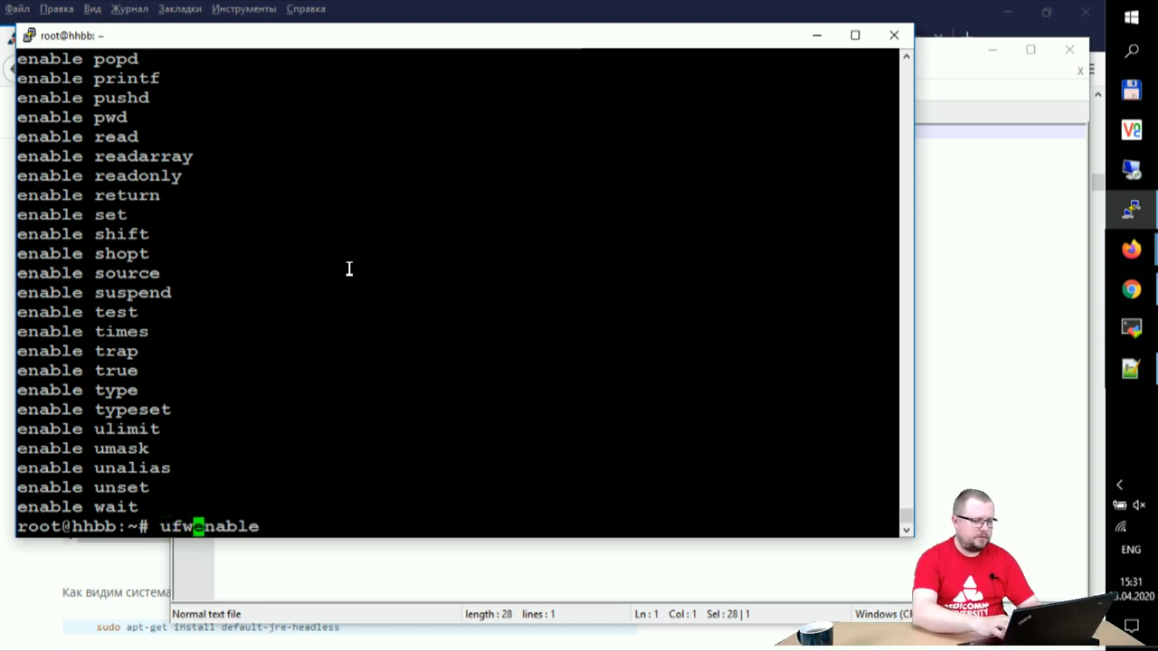
pyautogui.press('Return')
pyautogui.write('y')
pyautogui.press('Return')
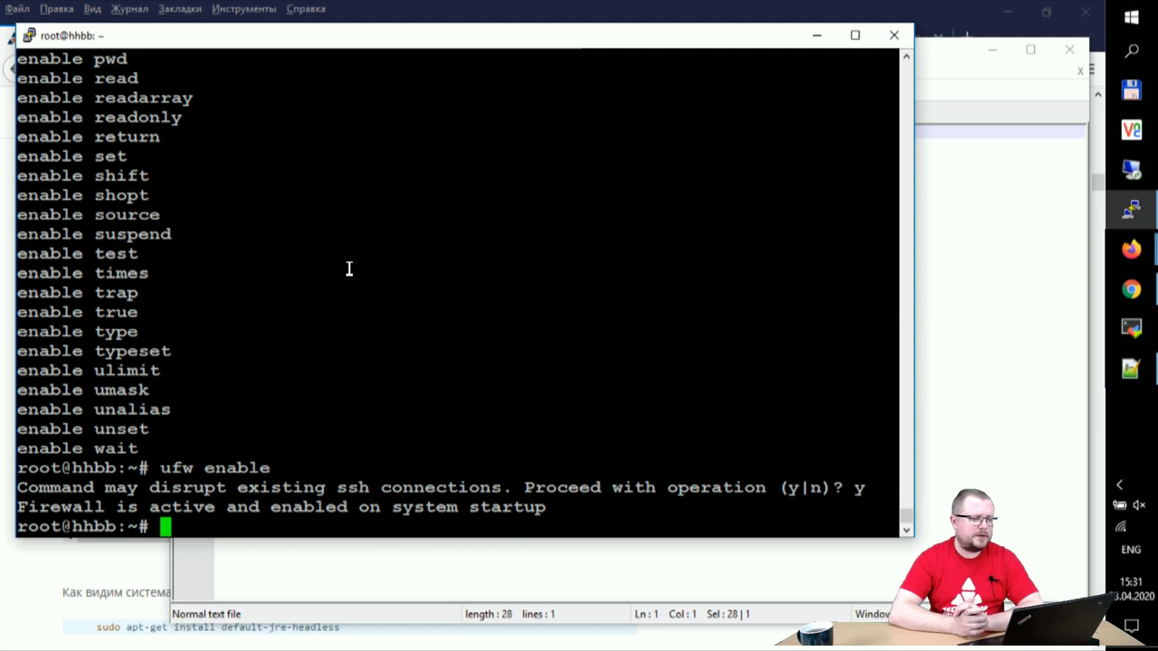
pyautogui.press('Return')
pyautogui.press('Return')
pyautogui.press('Return')
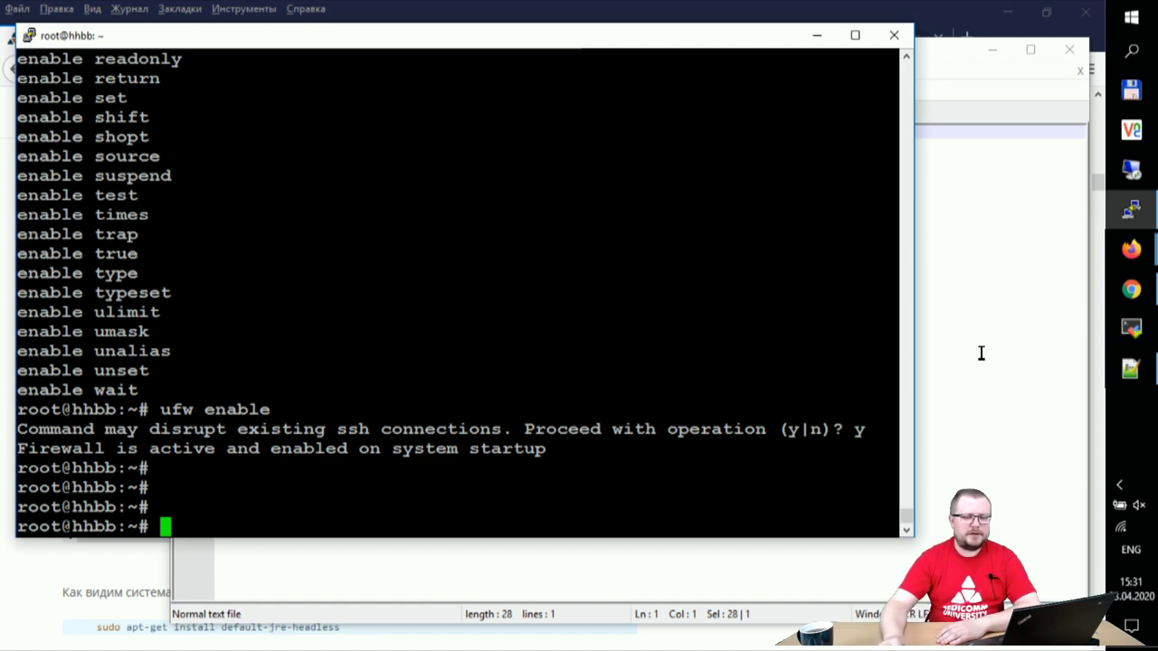
pyautogui.click(1131, 289)
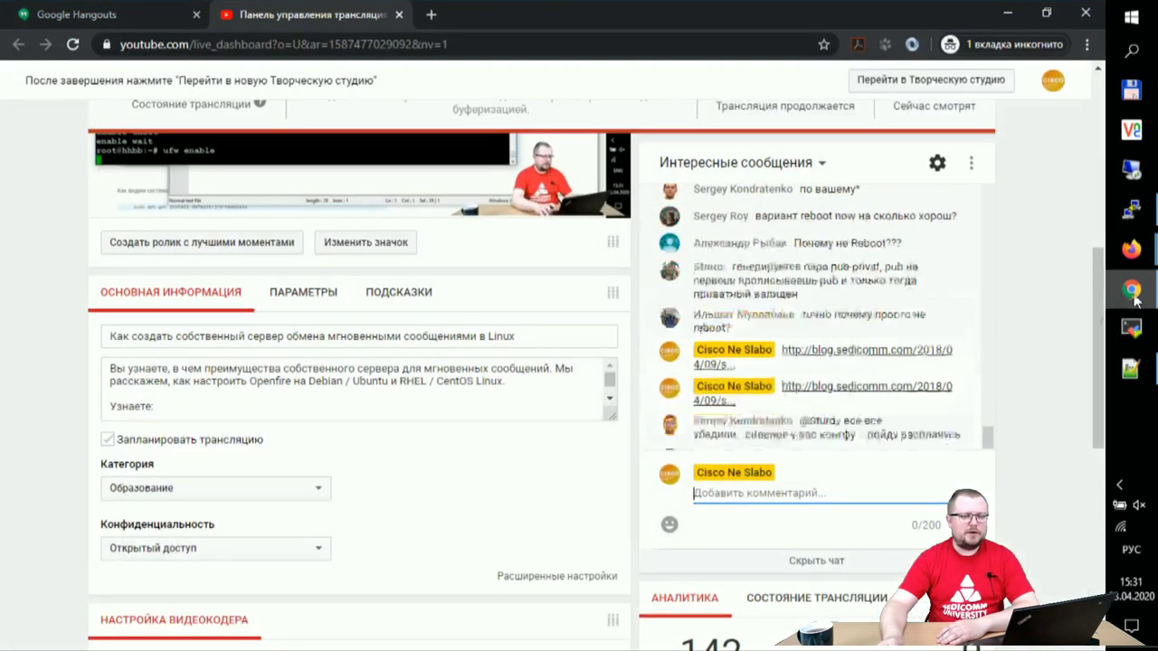
# Step: Load hhbb.me:9090 in a new incognito tab and dismiss the page translation offer
pyautogui.click(431, 14)
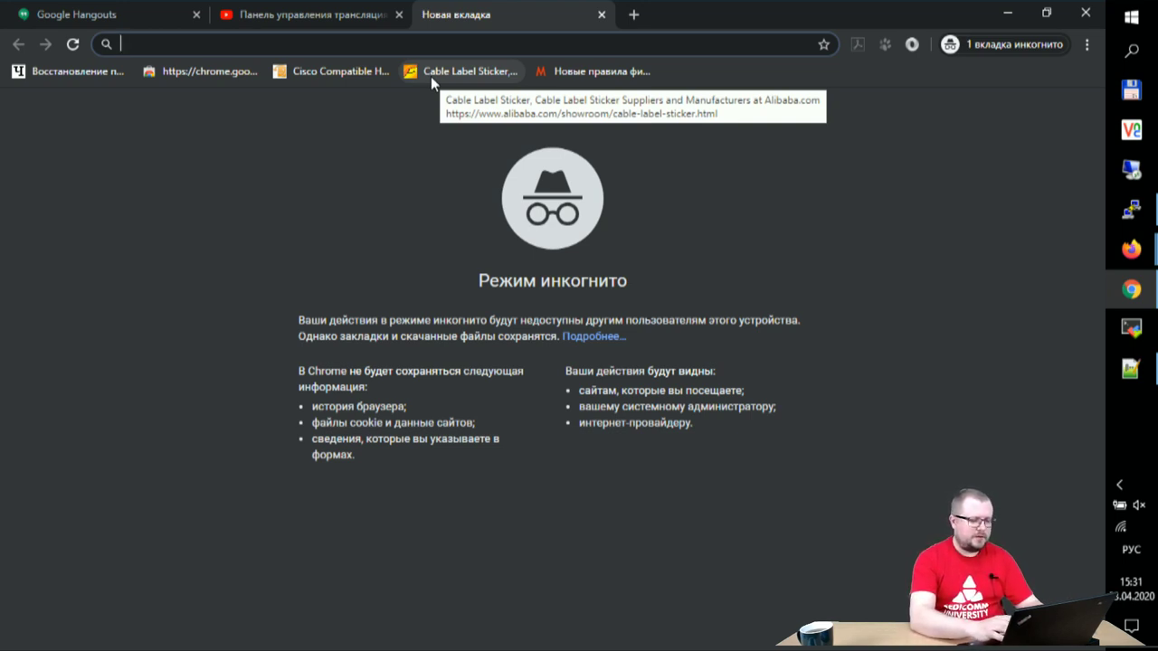
pyautogui.write('pp')
pyautogui.press('BackSpace')
pyautogui.press('BackSpace')
pyautogui.hotkey('alt', 'shift')
pyautogui.write('hhbb.me:')
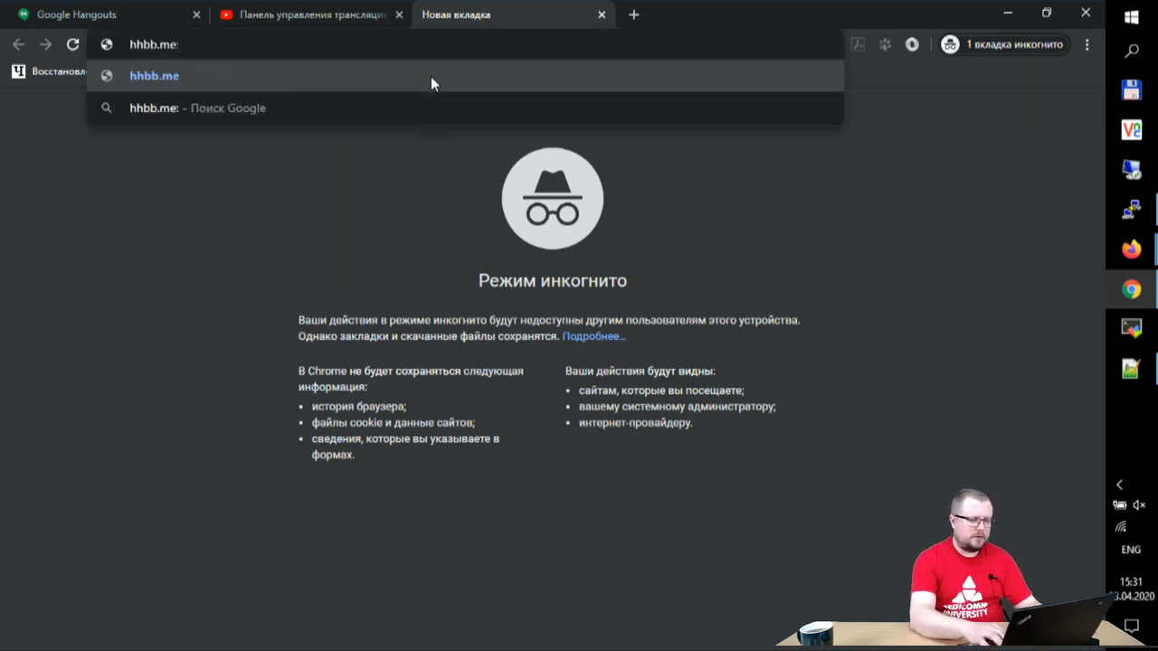
pyautogui.write('9090')
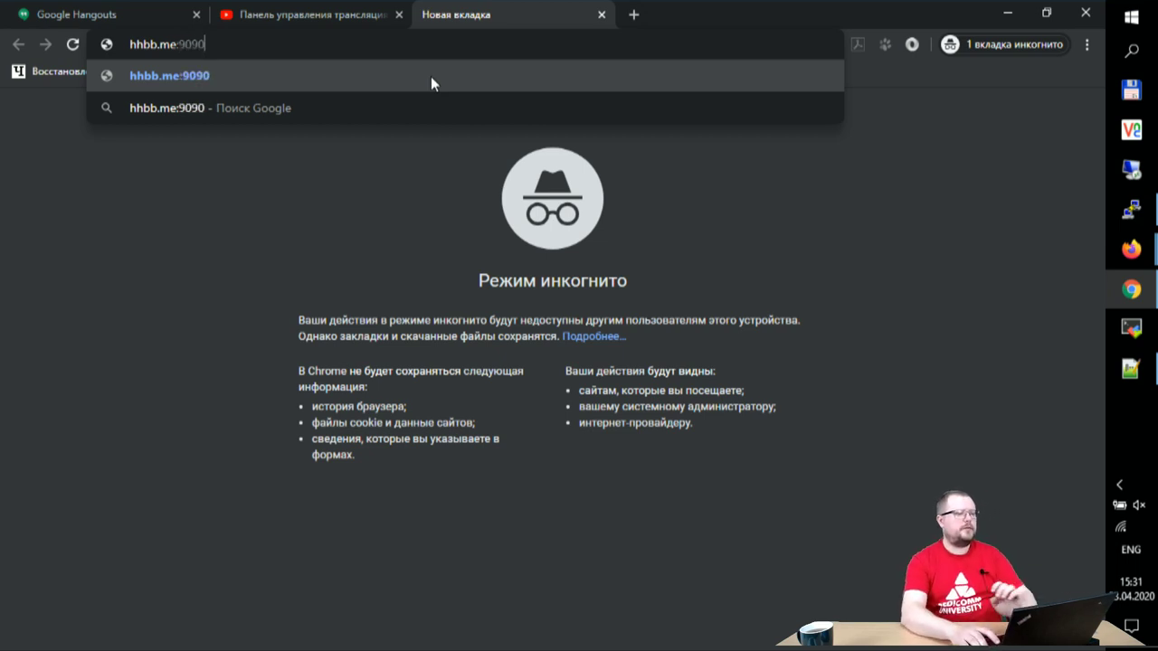
pyautogui.press('Return')
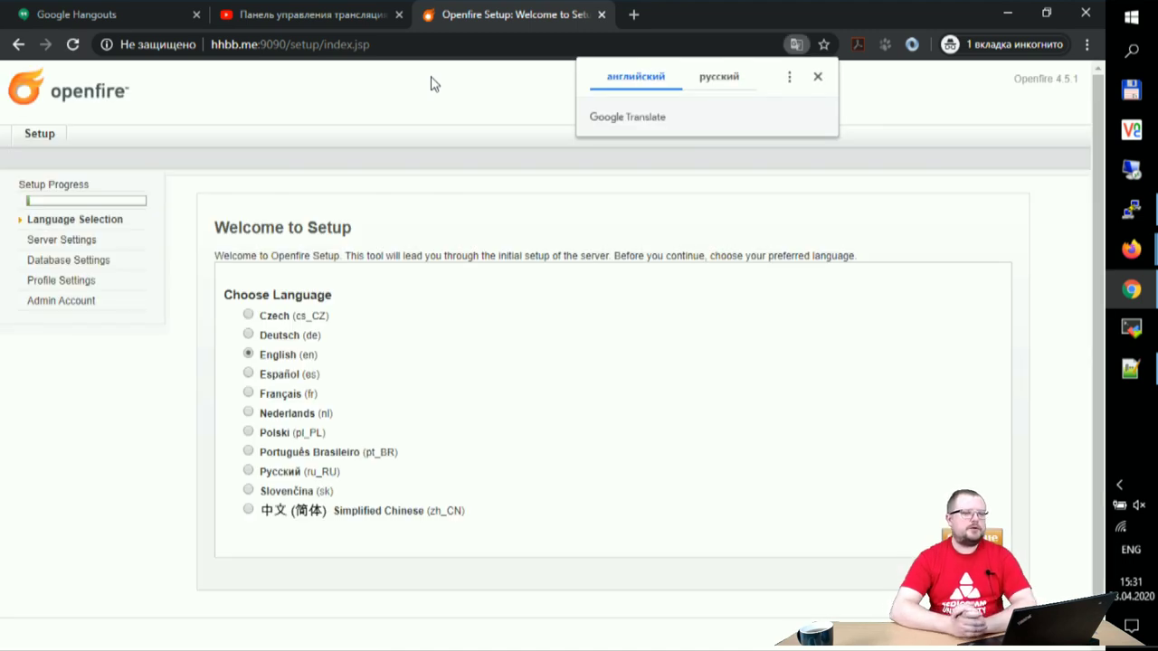
pyautogui.click(431, 84)
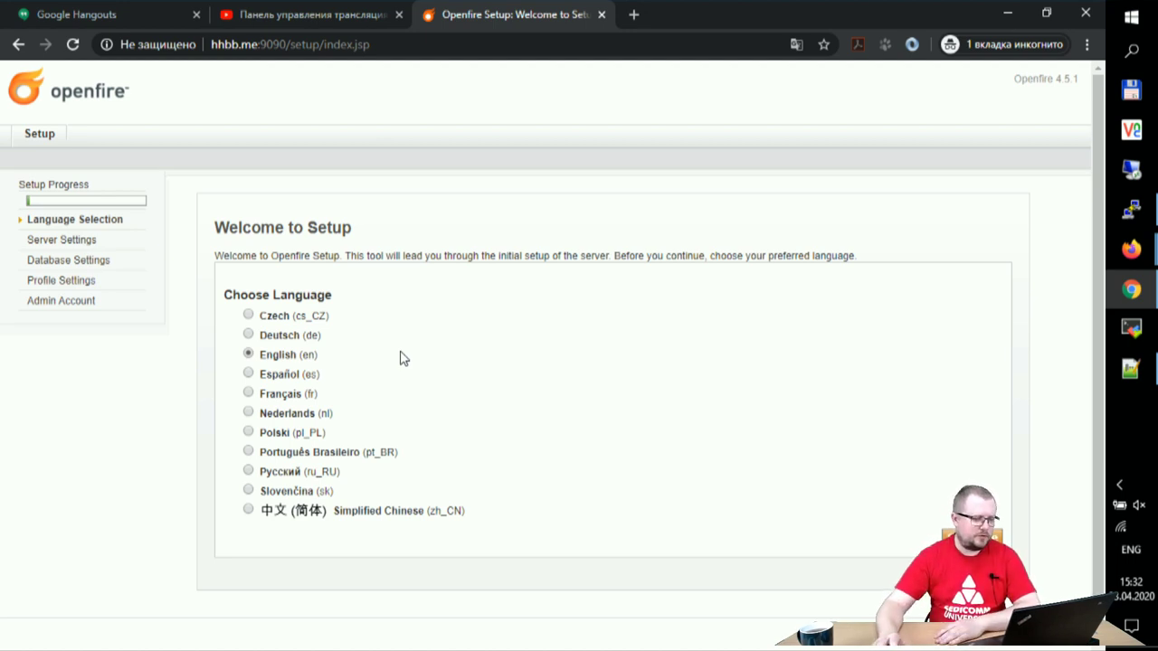
# Step: Keep English as the Openfire setup language and continue to Server Settings
pyautogui.click(936, 537)
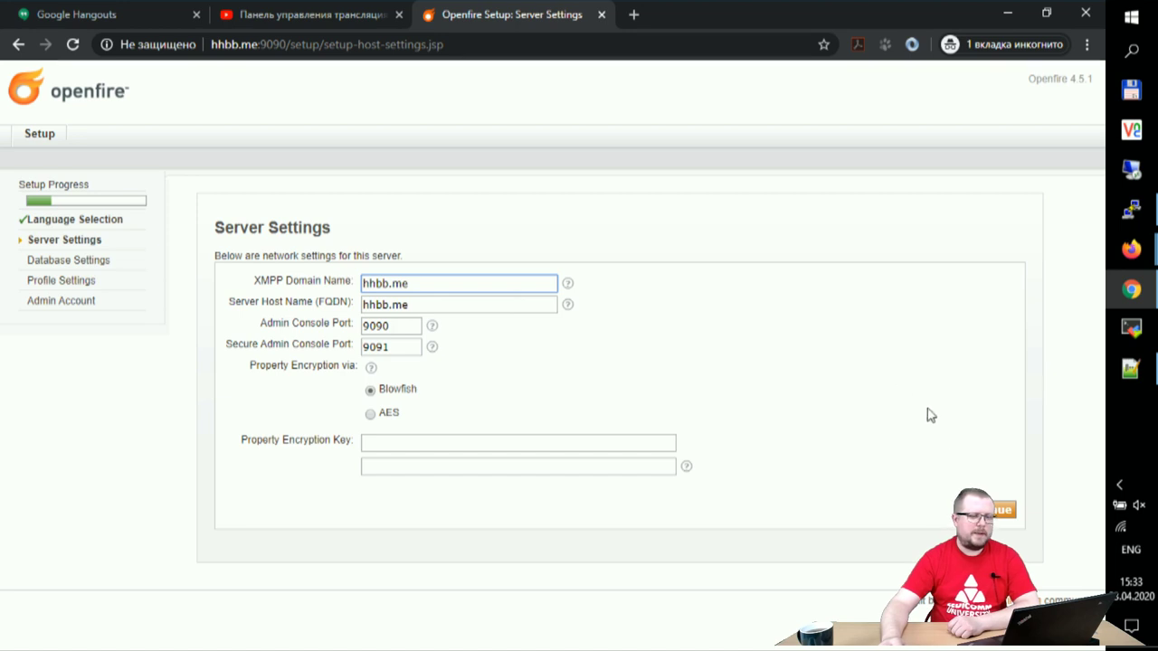
# Step: Accept the default server settings: domain hhbb.me, console ports 9090/9091, Blowfish encryption
pyautogui.click(995, 509)
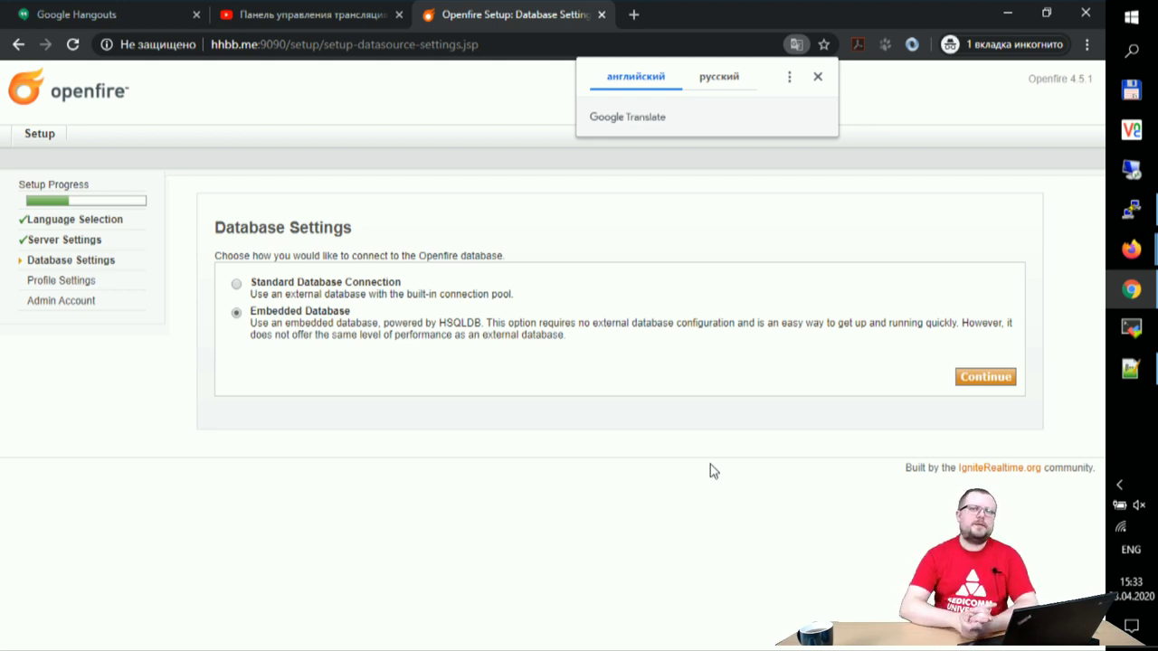
# Step: Dismiss the translate offer, then choose Embedded Database and the Default profile settings
pyautogui.click(710, 465)
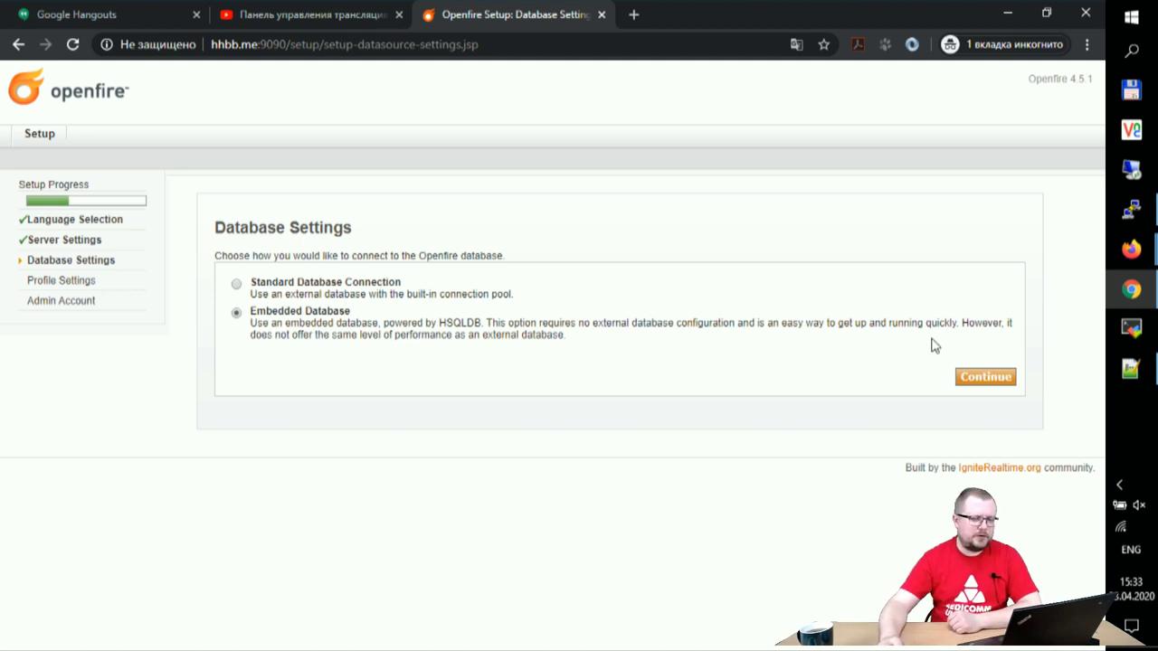
pyautogui.click(992, 378)
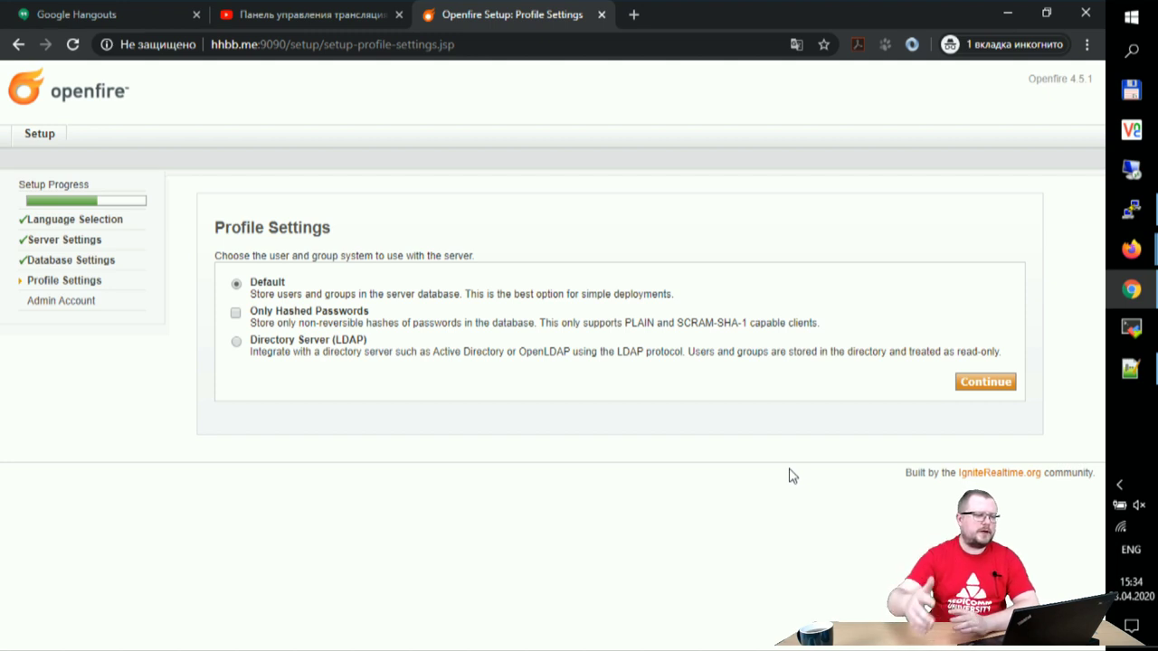
pyautogui.click(986, 387)
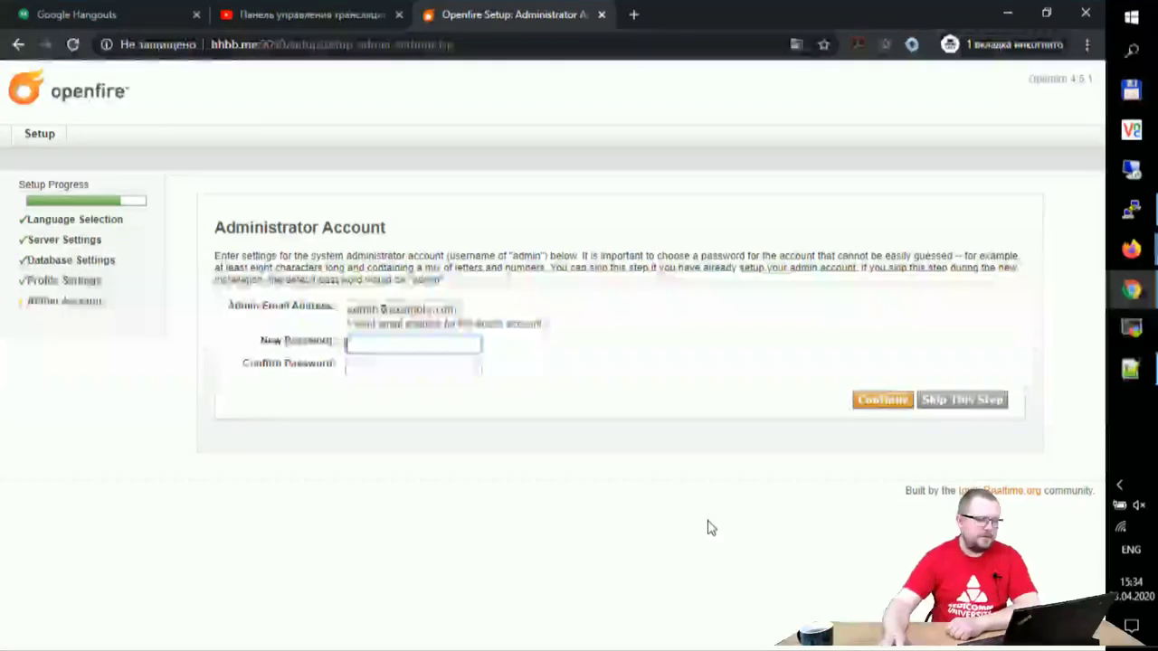
# Step: Change the admin email domain to hhbb.me, enter and confirm the admin password, and submit
pyautogui.click(488, 310)
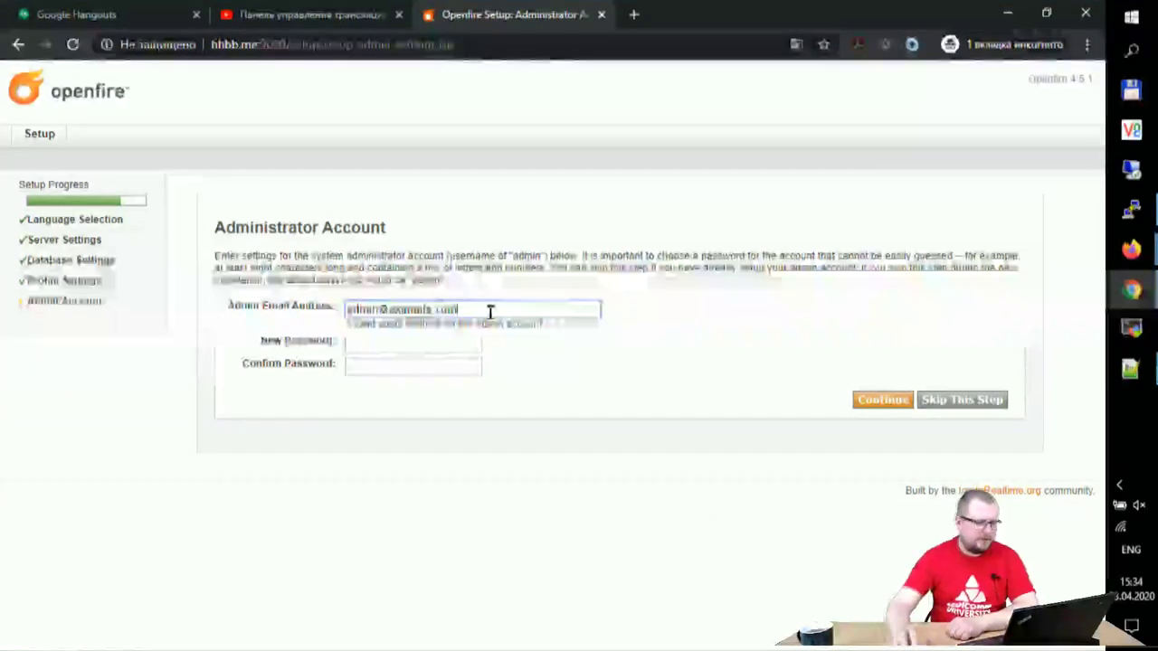
pyautogui.press('BackSpace')
pyautogui.press('BackSpace')
pyautogui.press('BackSpace')
pyautogui.press('BackSpace')
pyautogui.press('BackSpace')
pyautogui.press('BackSpace')
pyautogui.press('BackSpace')
pyautogui.press('BackSpace')
pyautogui.press('BackSpace')
pyautogui.press('BackSpace')
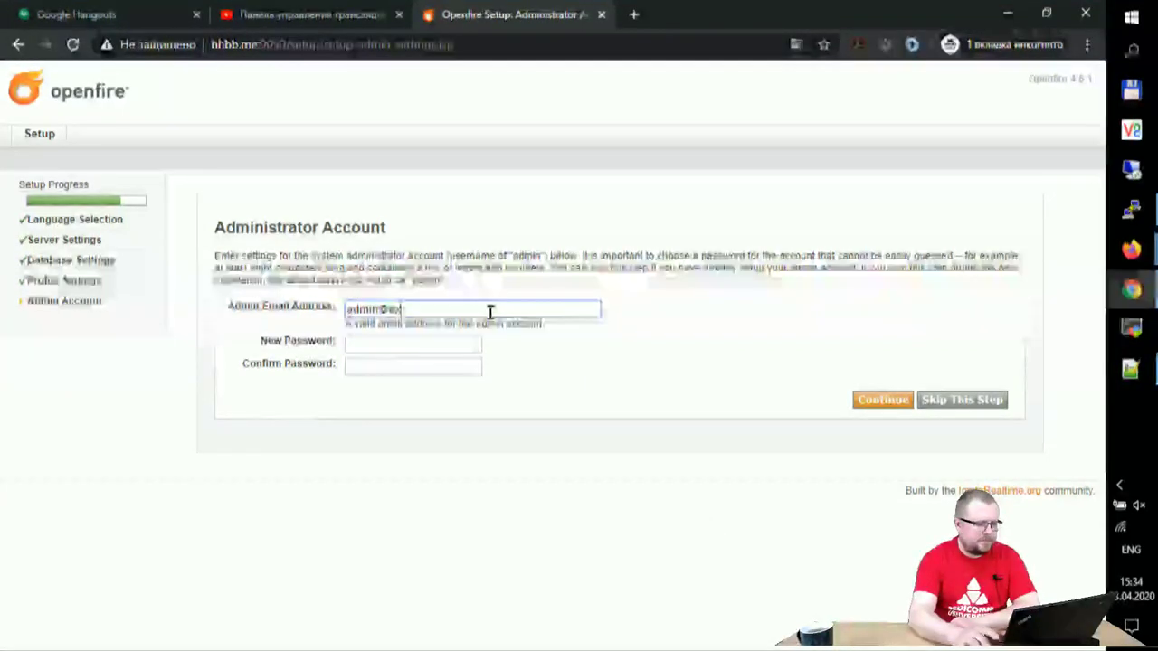
pyautogui.press('BackSpace')
pyautogui.write('h')
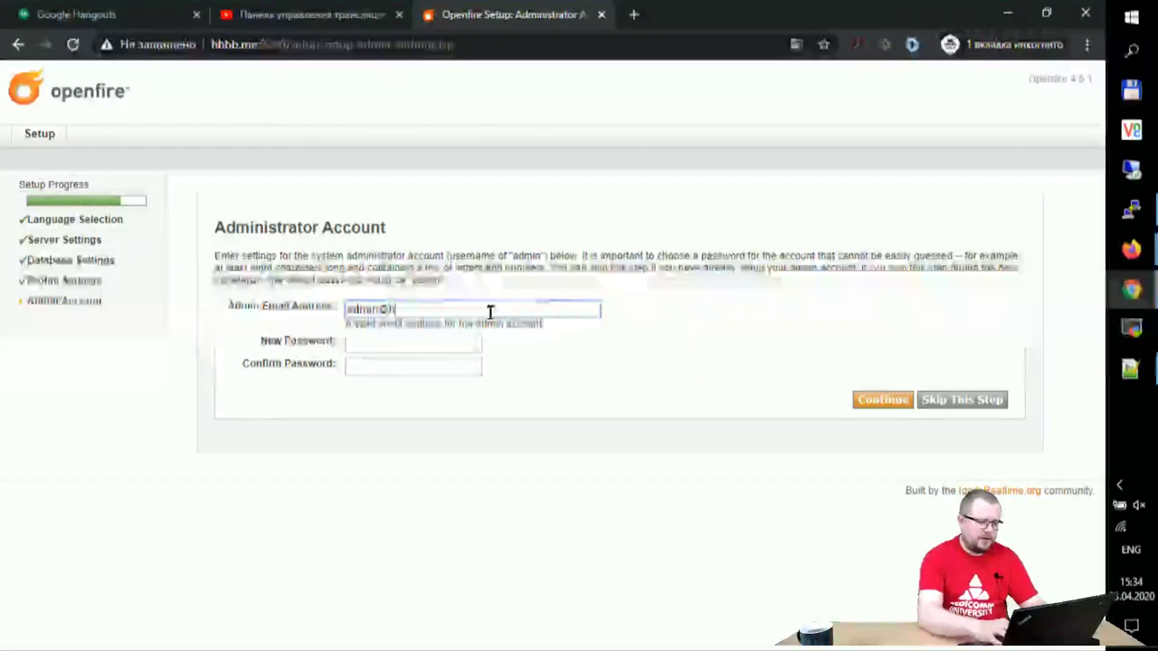
pyautogui.write('hbb.me')
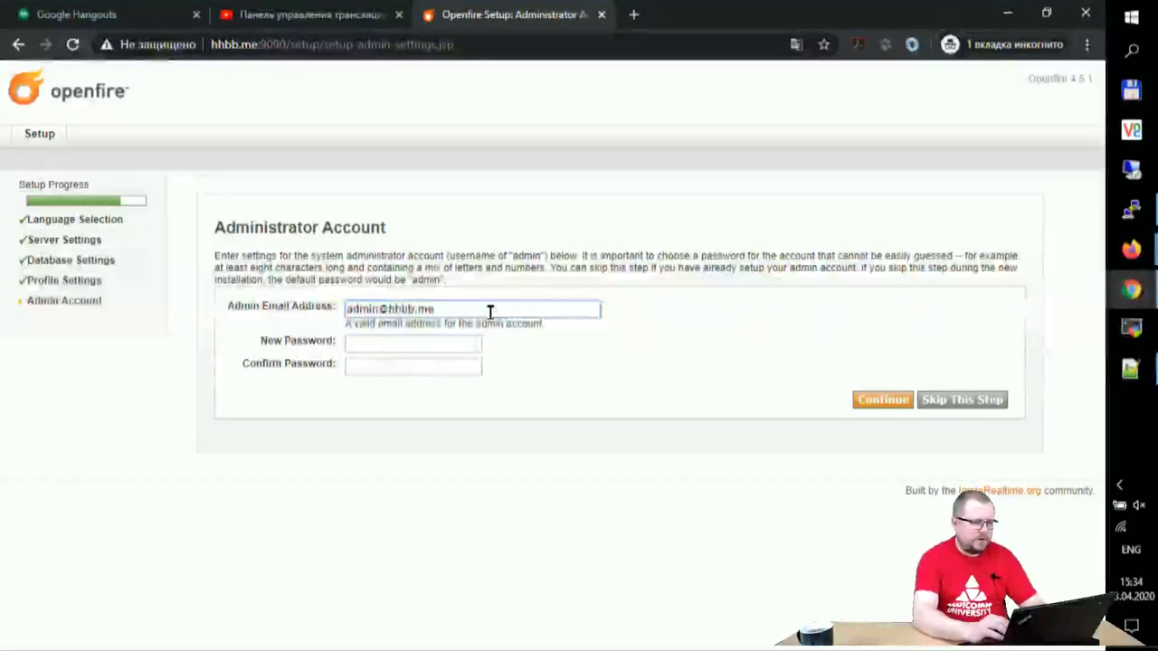
pyautogui.press('Tab')
pyautogui.write('admin1')
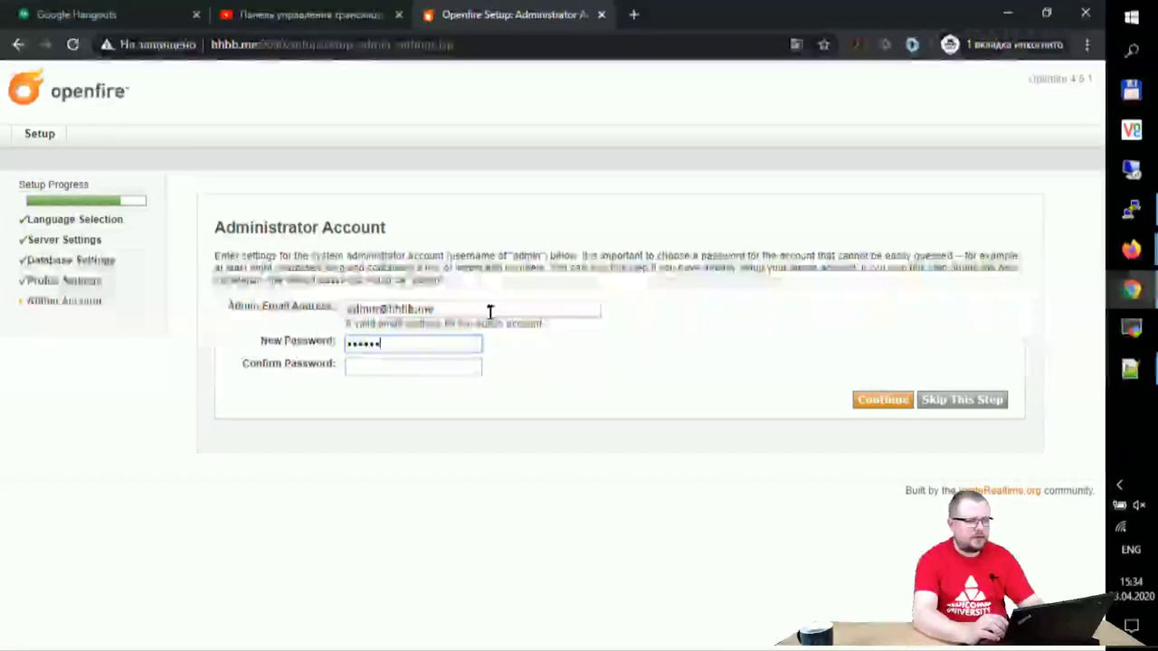
pyautogui.press('Tab')
pyautogui.write('admin')
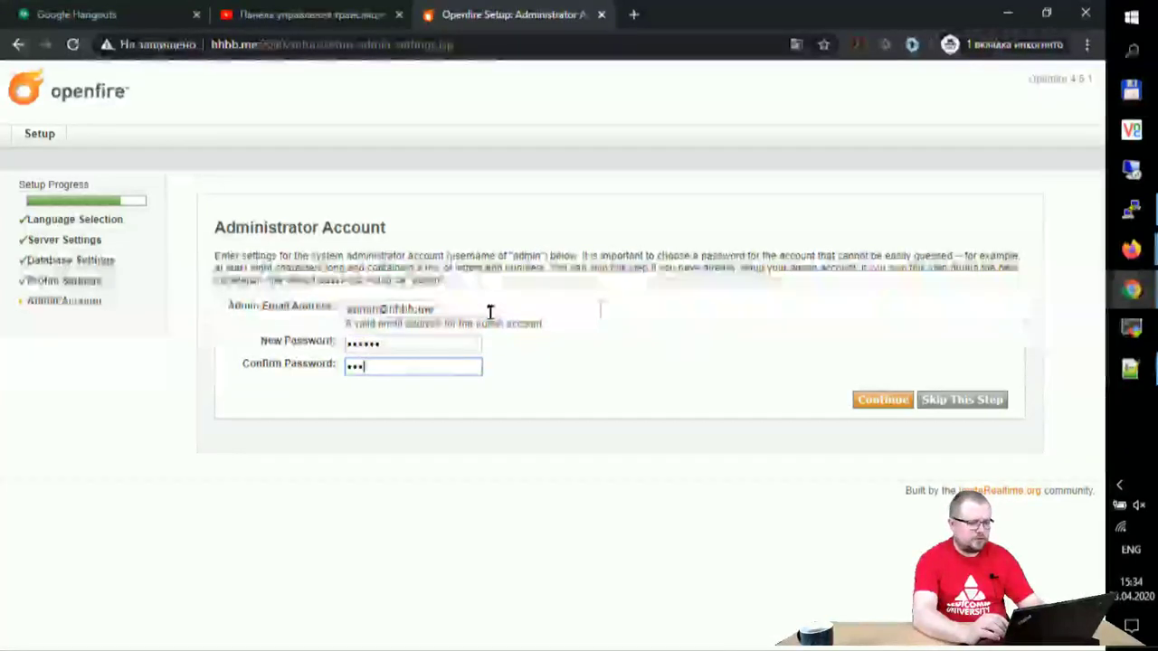
pyautogui.write('1')
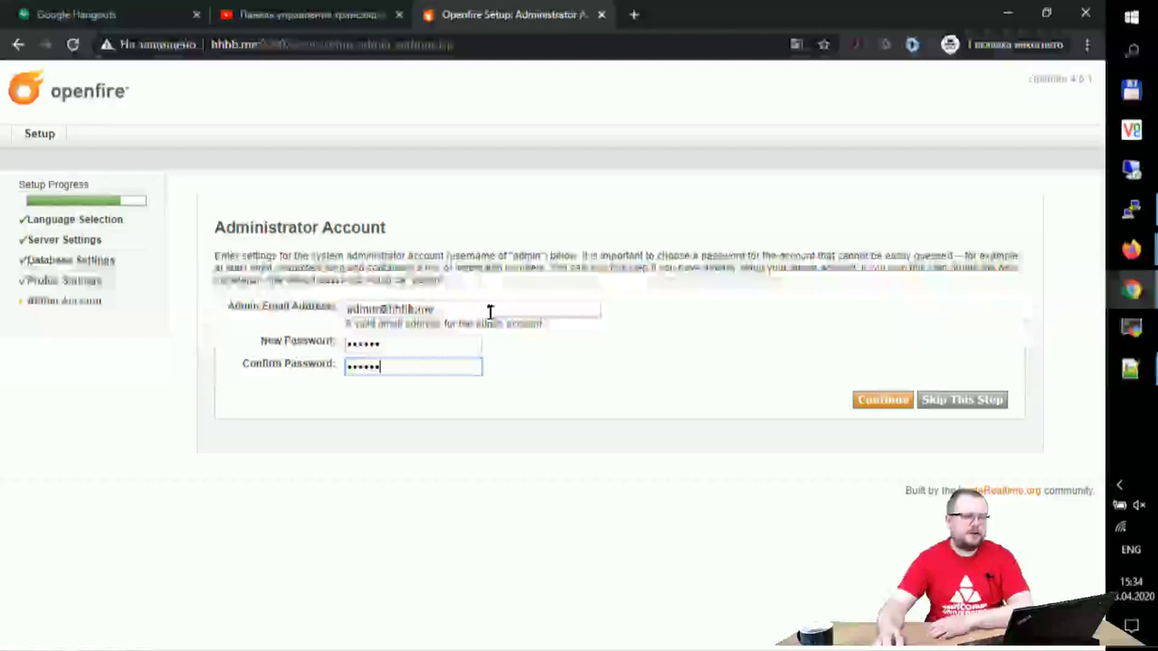
pyautogui.click(874, 401)
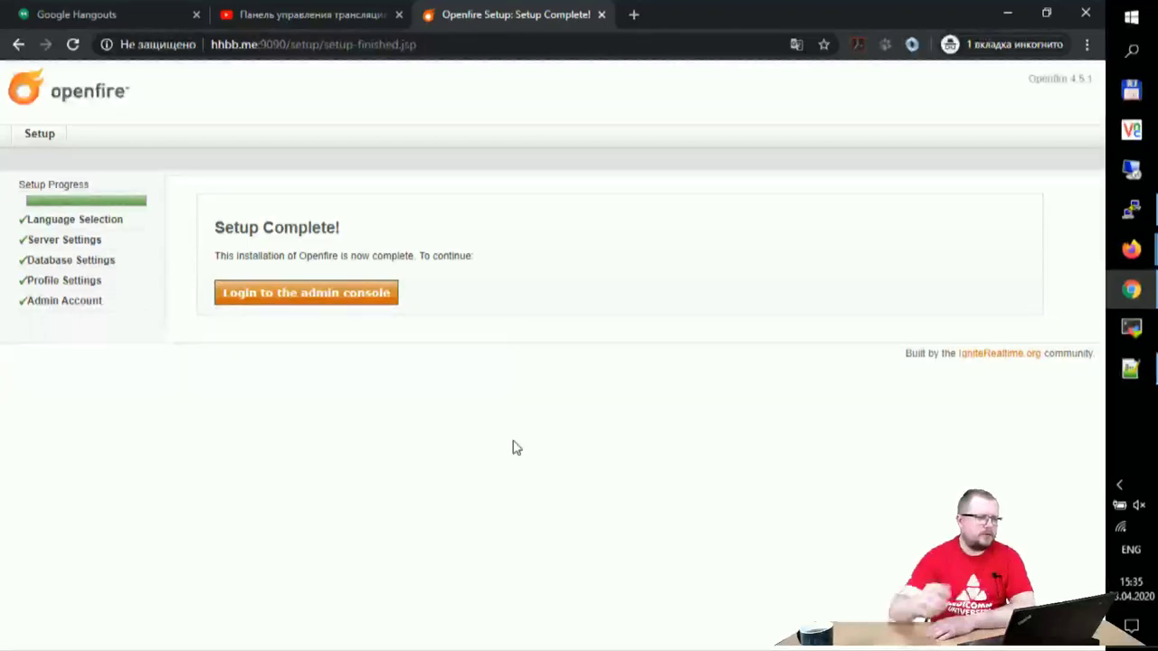
# Step: Log in to the admin console as admin with the password, then highlight the Java Memory figure
pyautogui.click(351, 301)
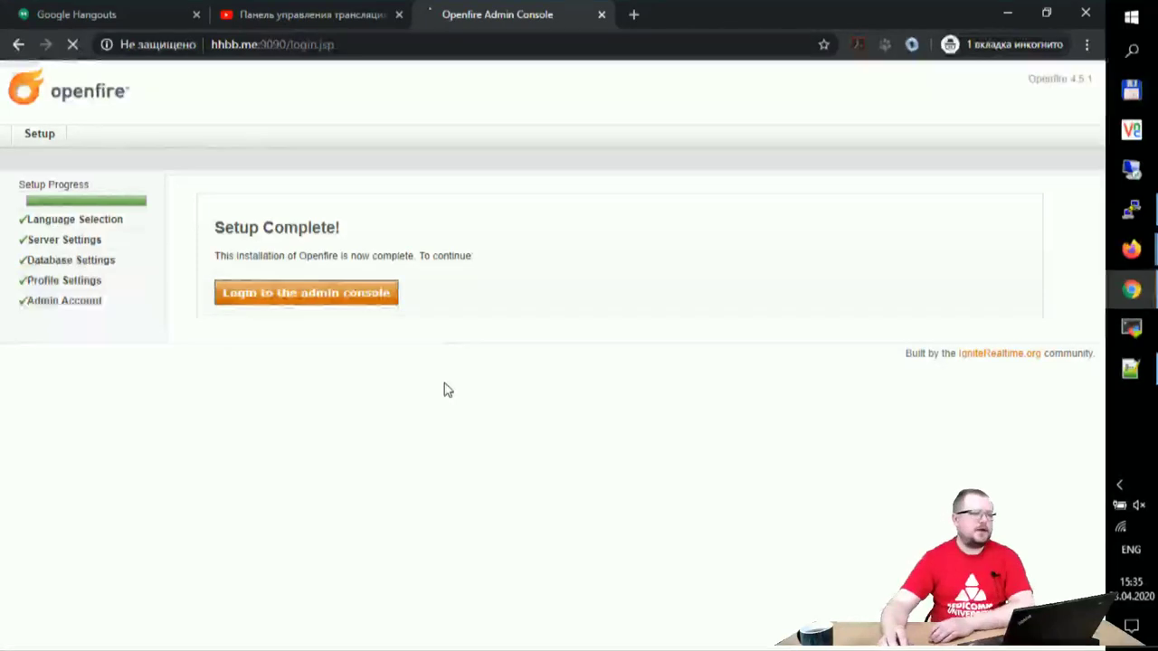
pyautogui.write('admi')
pyautogui.write('admin1')
pyautogui.press('Return')
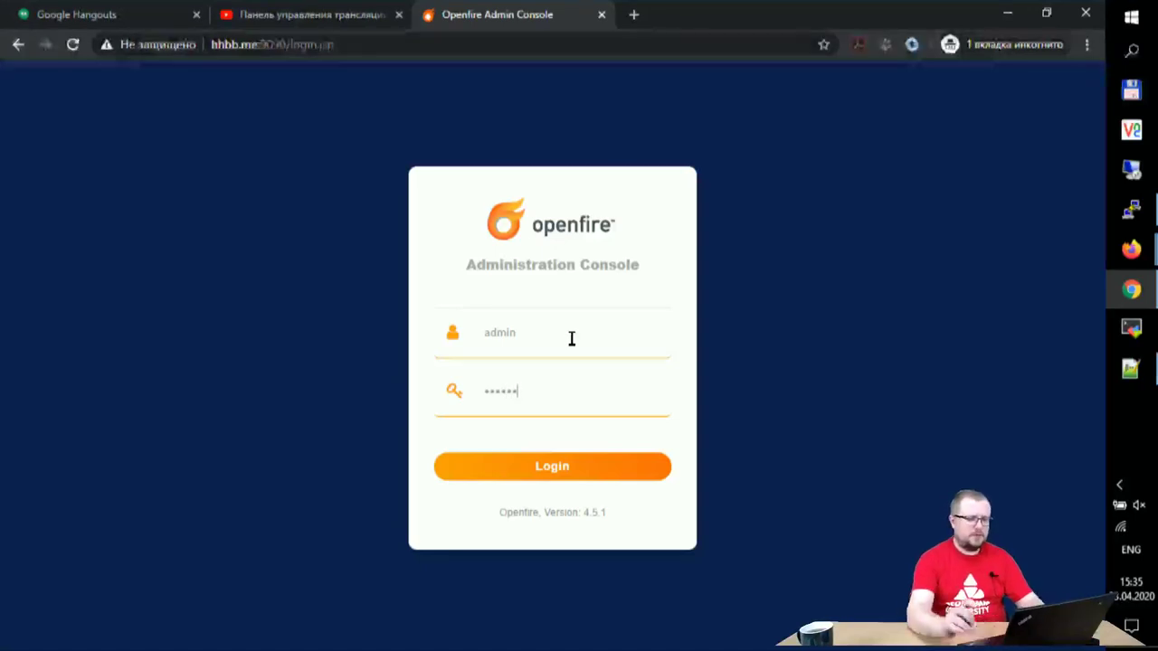
pyautogui.click(558, 467)
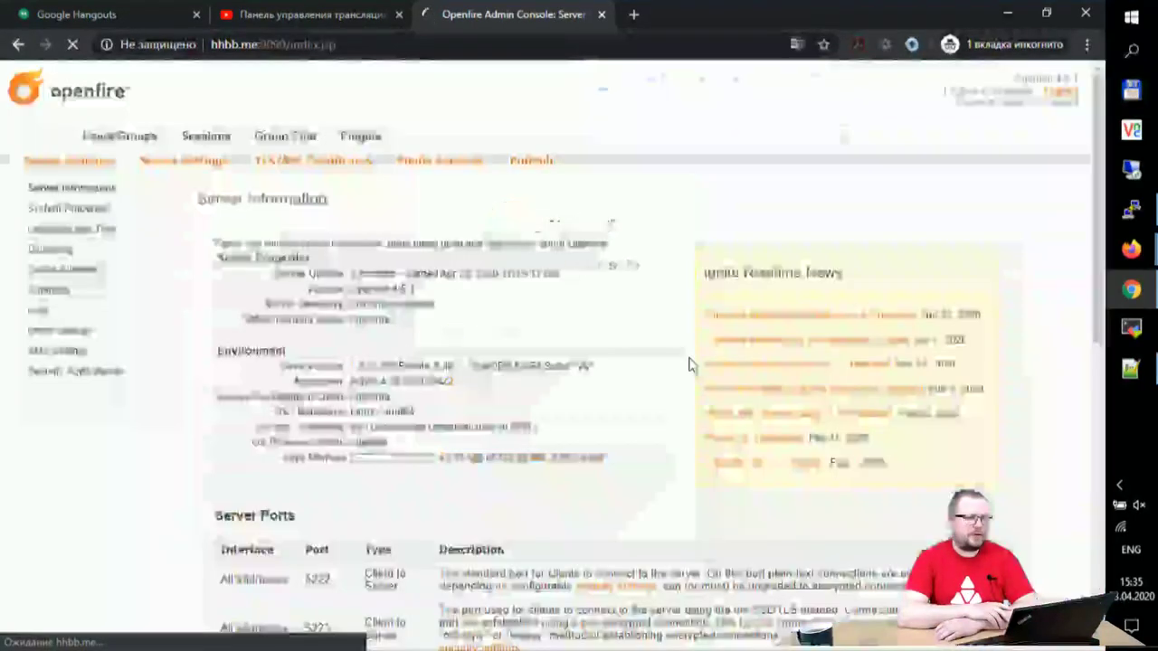
pyautogui.moveTo(441, 458); pyautogui.dragTo(479, 458)
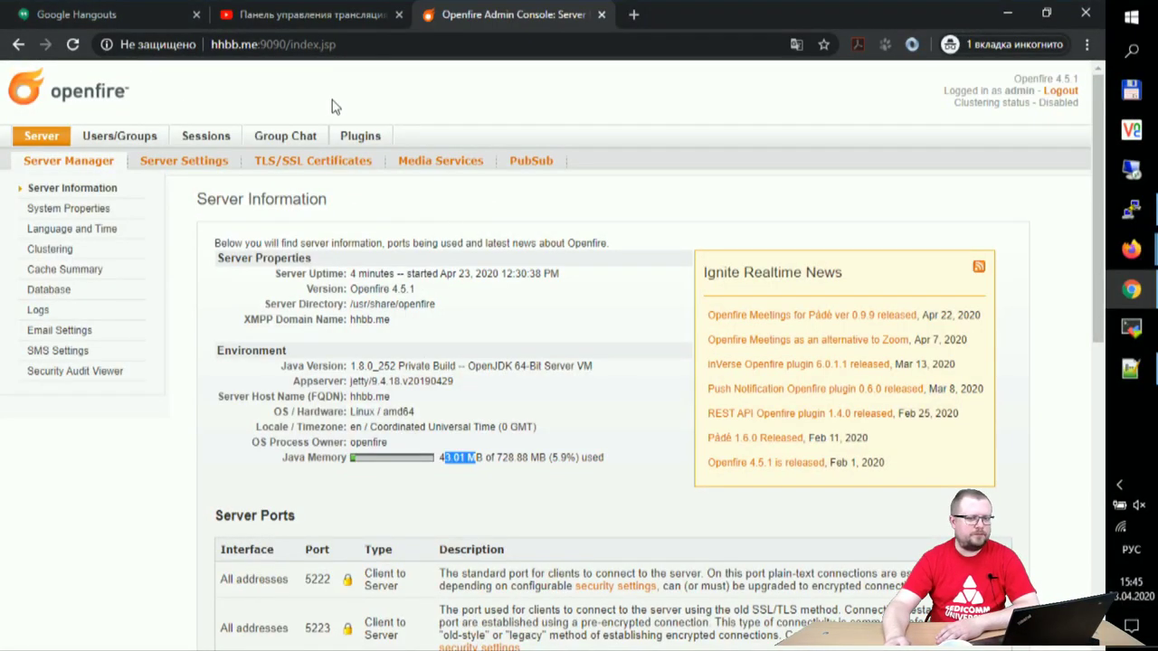
pyautogui.click(126, 140)
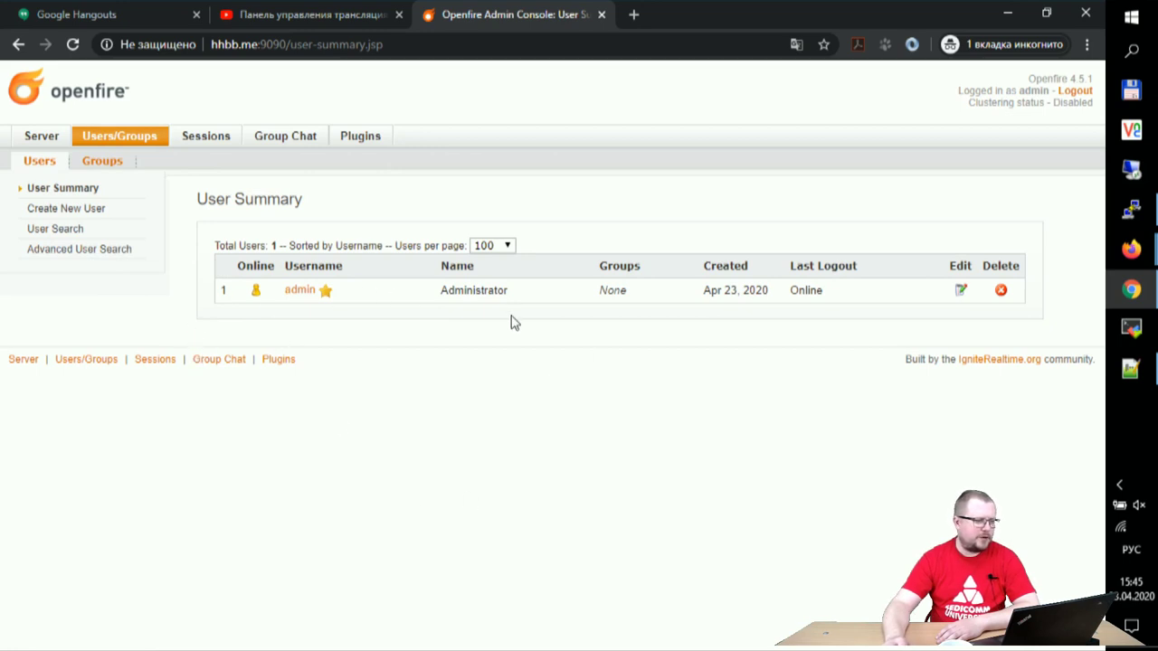
pyautogui.click(208, 138)
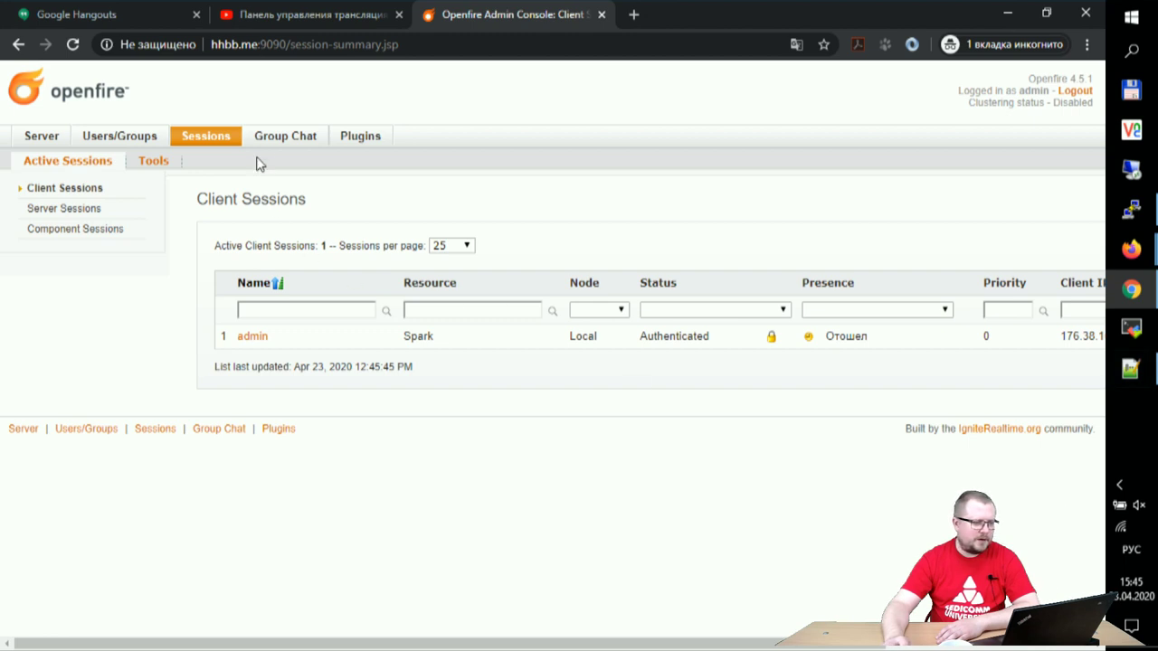
pyautogui.click(353, 142)
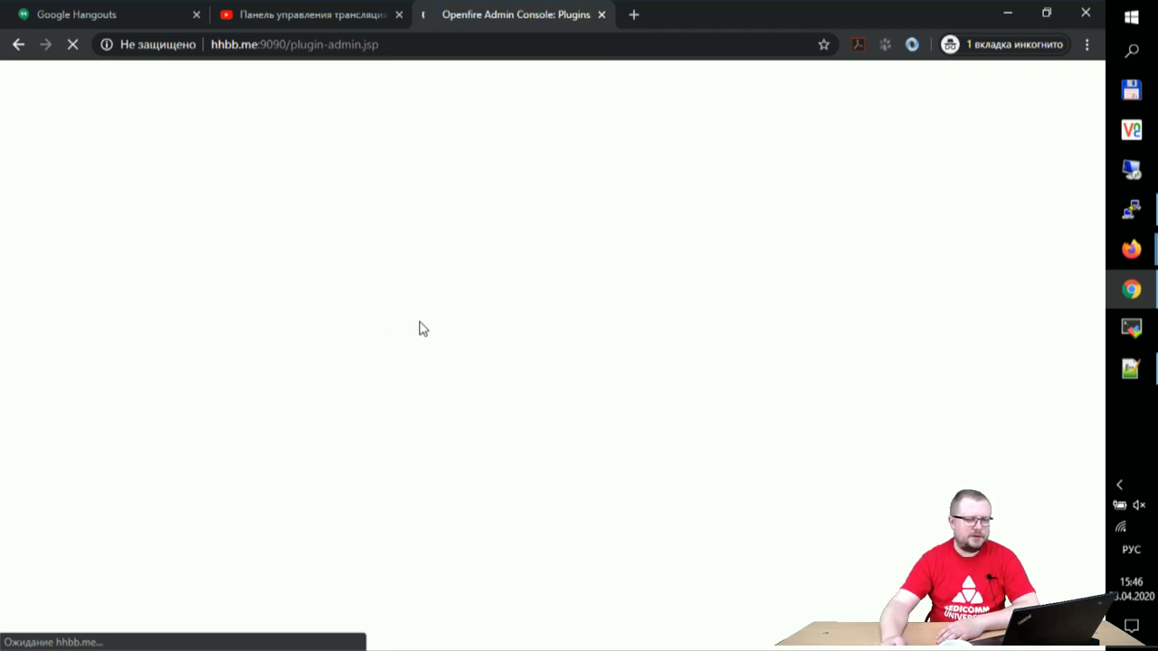
pyautogui.moveTo(1153, 213)
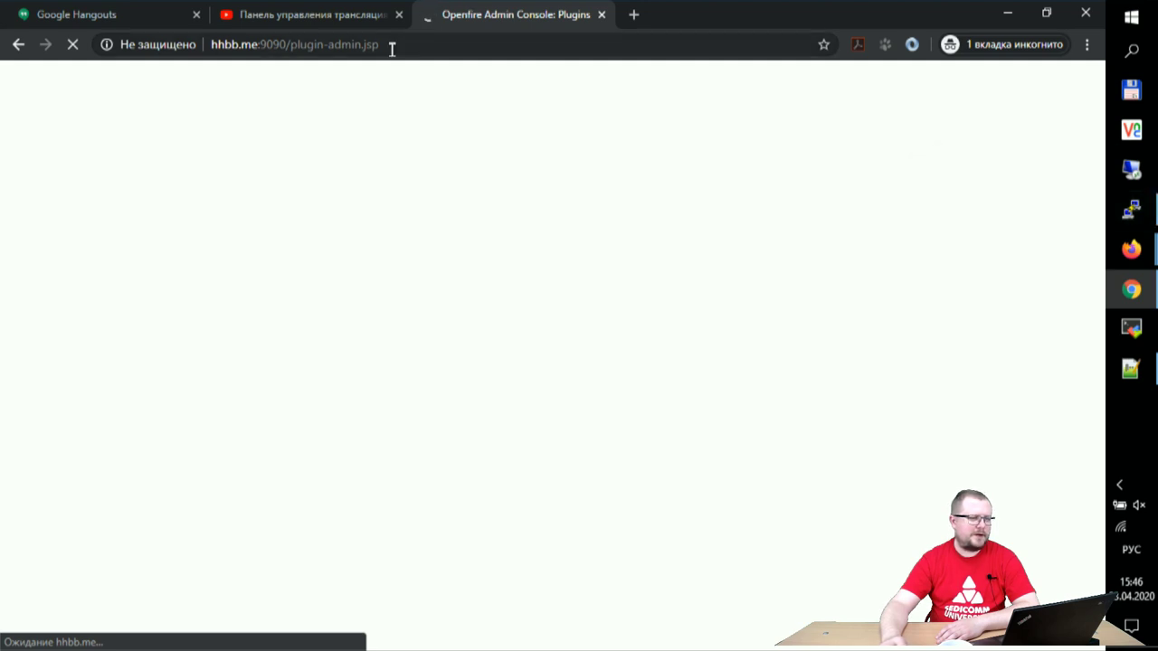
pyautogui.moveTo(380, 46); pyautogui.dragTo(291, 46)
pyautogui.press('BackSpace')
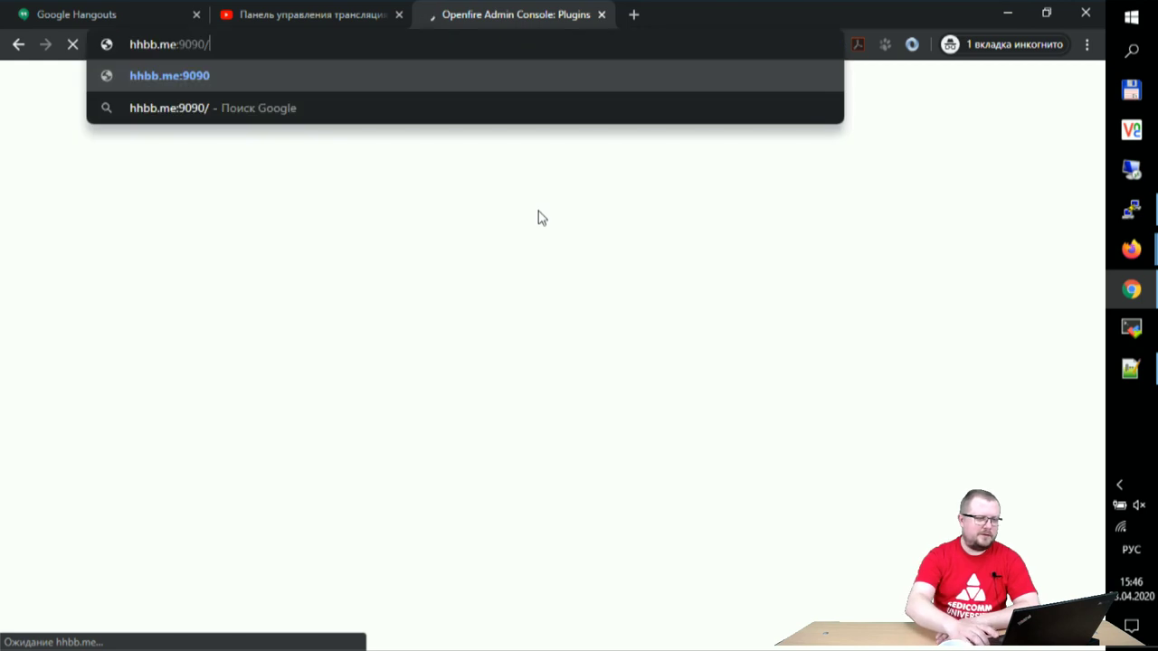
pyautogui.press('Return')
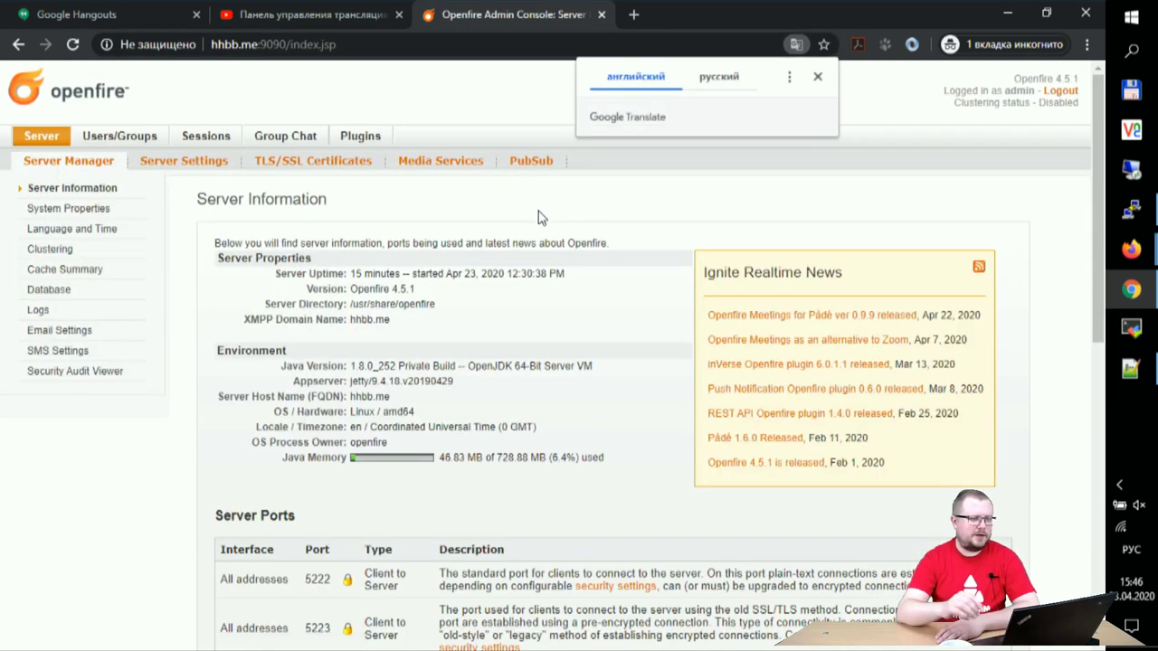
pyautogui.click(817, 76)
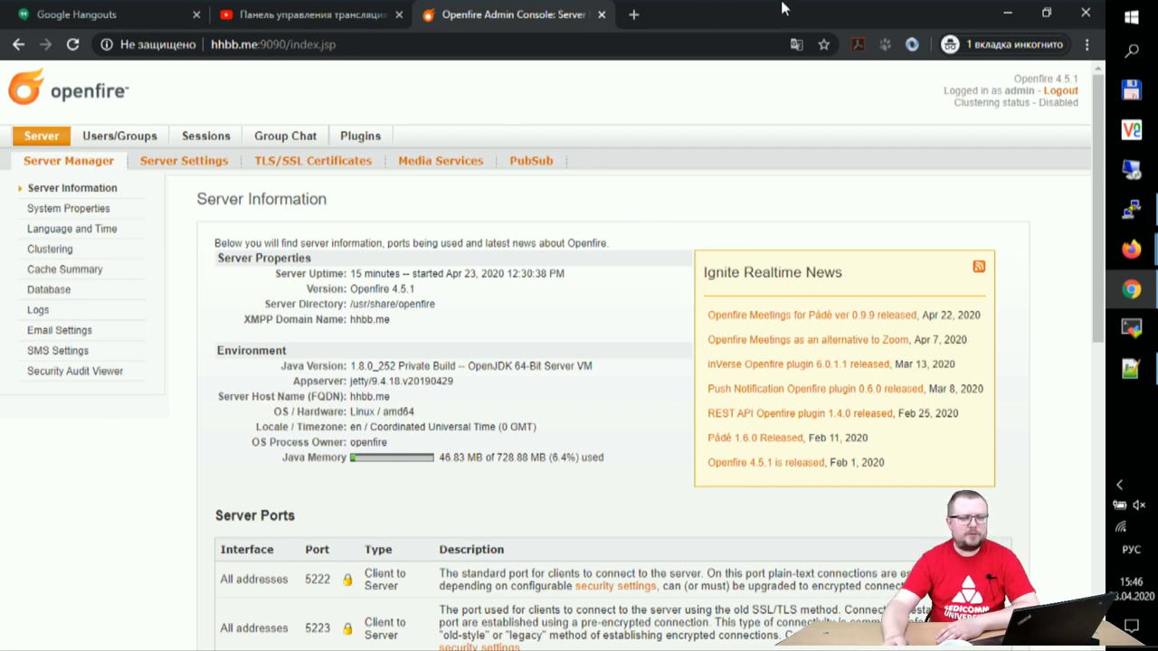
pyautogui.click(1007, 11)
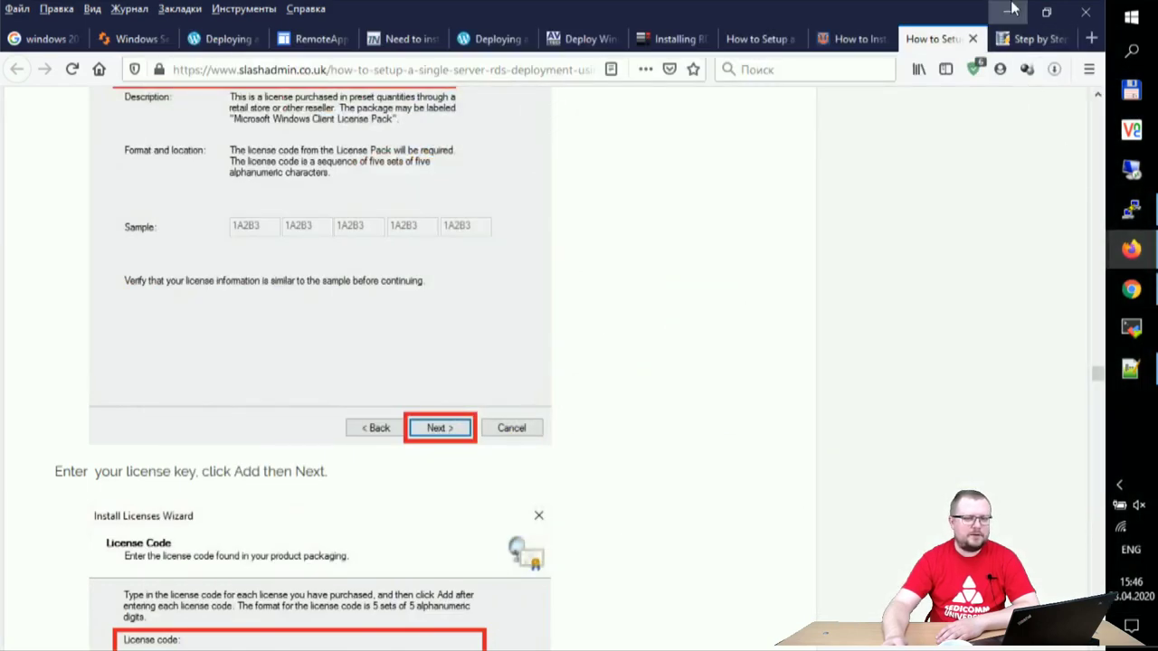
# Step: Bring up the running Spark client from the tray and quit it via Файл > Выход
pyautogui.click(1007, 12)
pyautogui.click(418, 217)
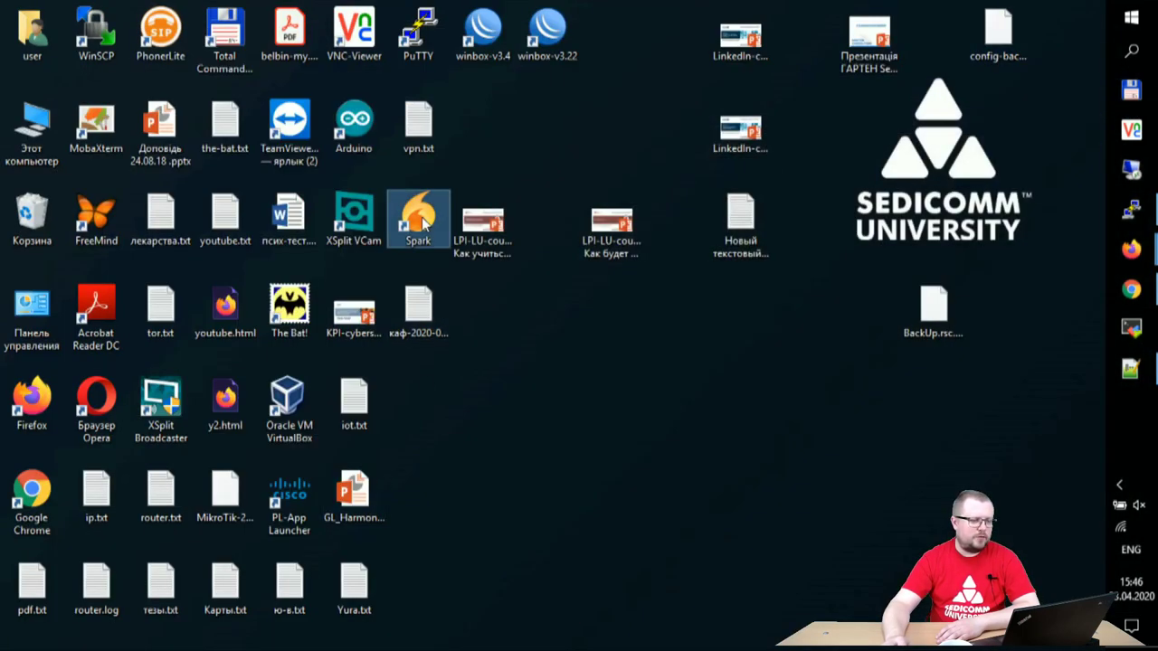
pyautogui.click(1119, 487)
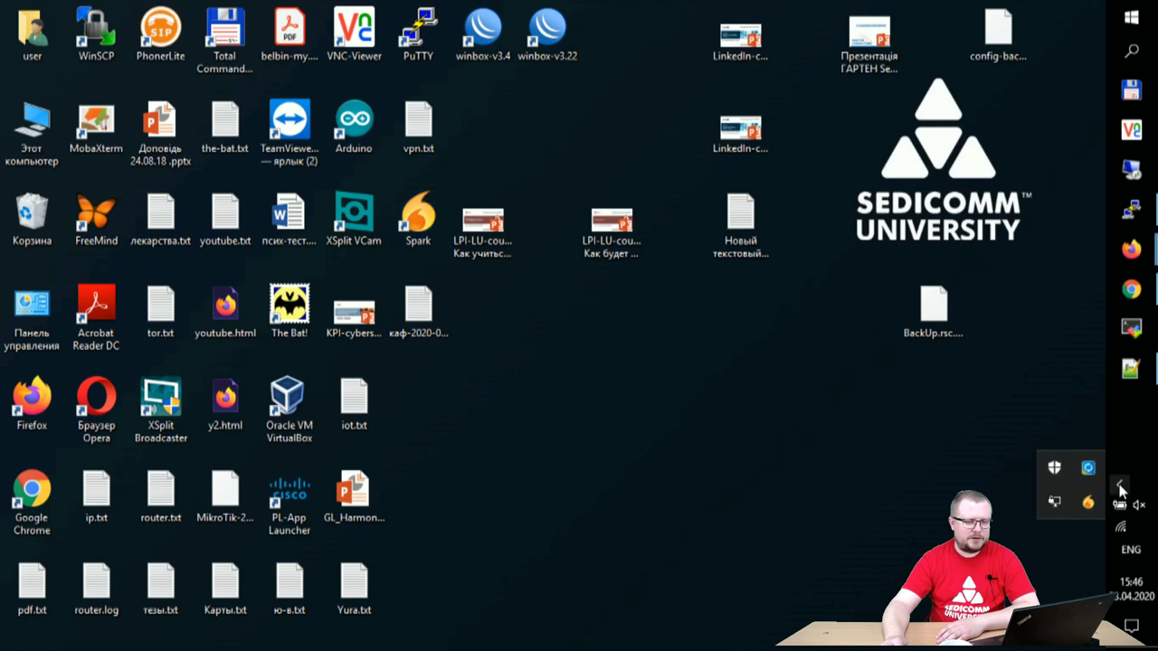
pyautogui.click(1087, 501)
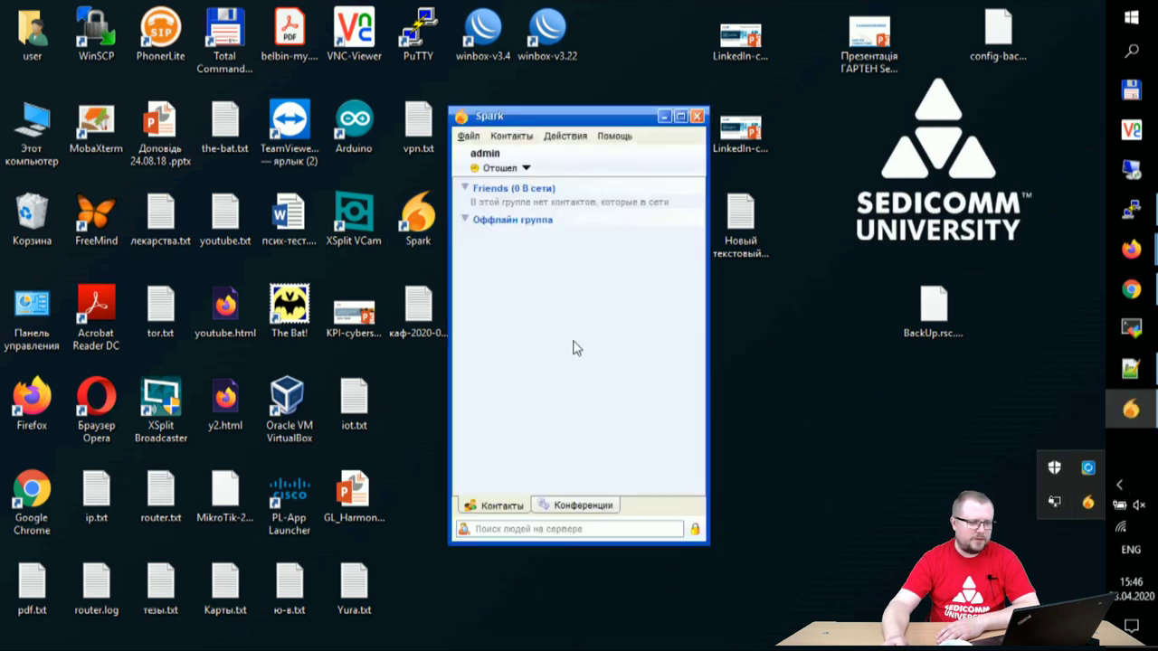
pyautogui.click(524, 171)
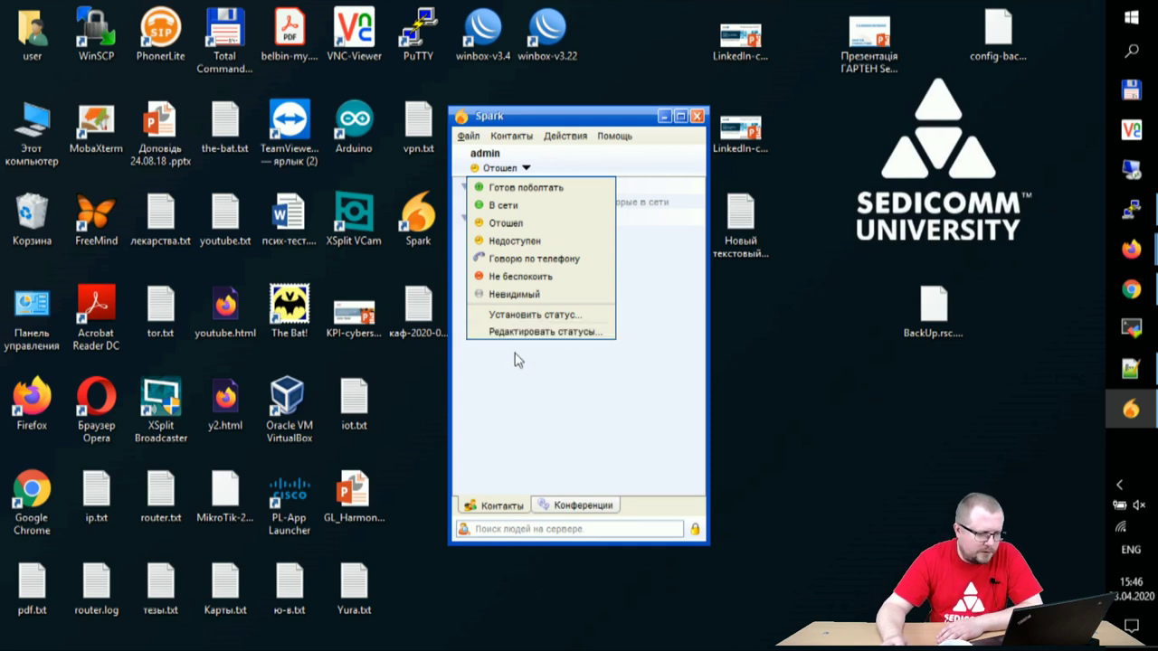
pyautogui.click(475, 136)
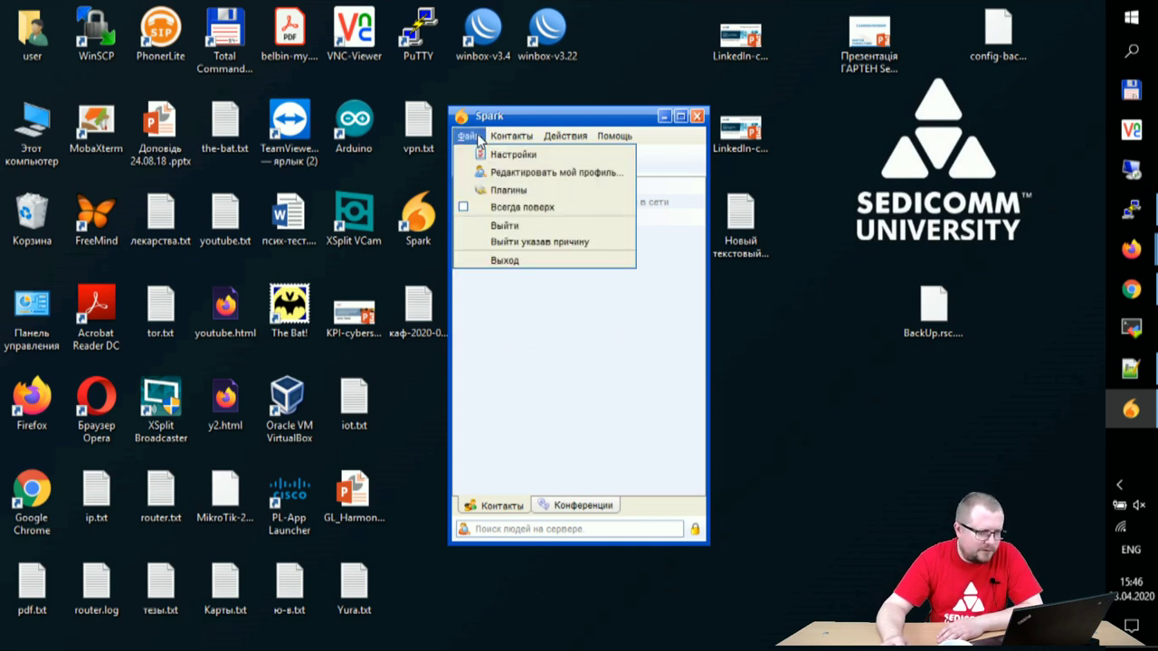
pyautogui.click(493, 261)
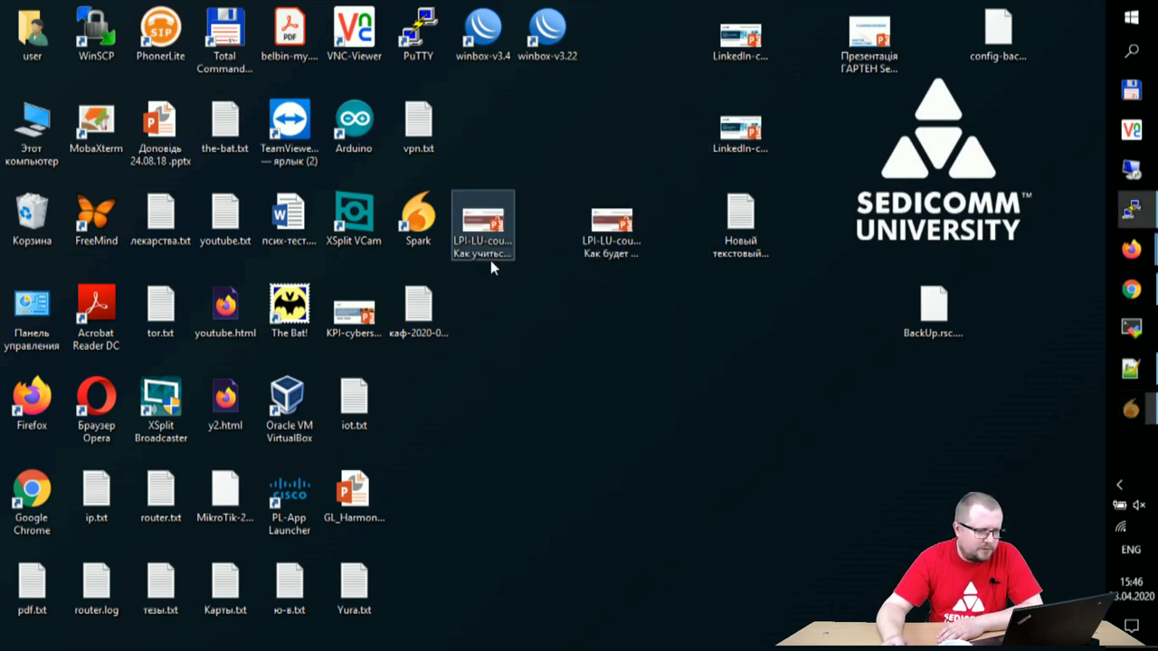
# Step: Relaunch Spark and check the login window's admin username, saved password and hhbb.me domain
pyautogui.doubleClick(437, 225)
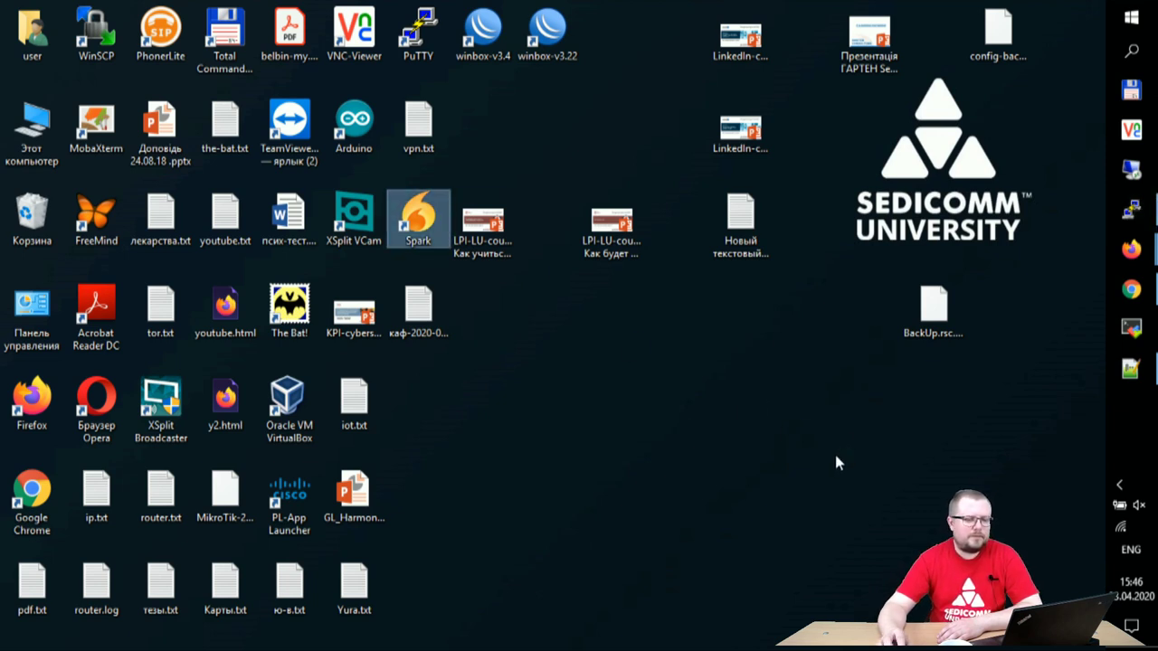
pyautogui.click(1118, 484)
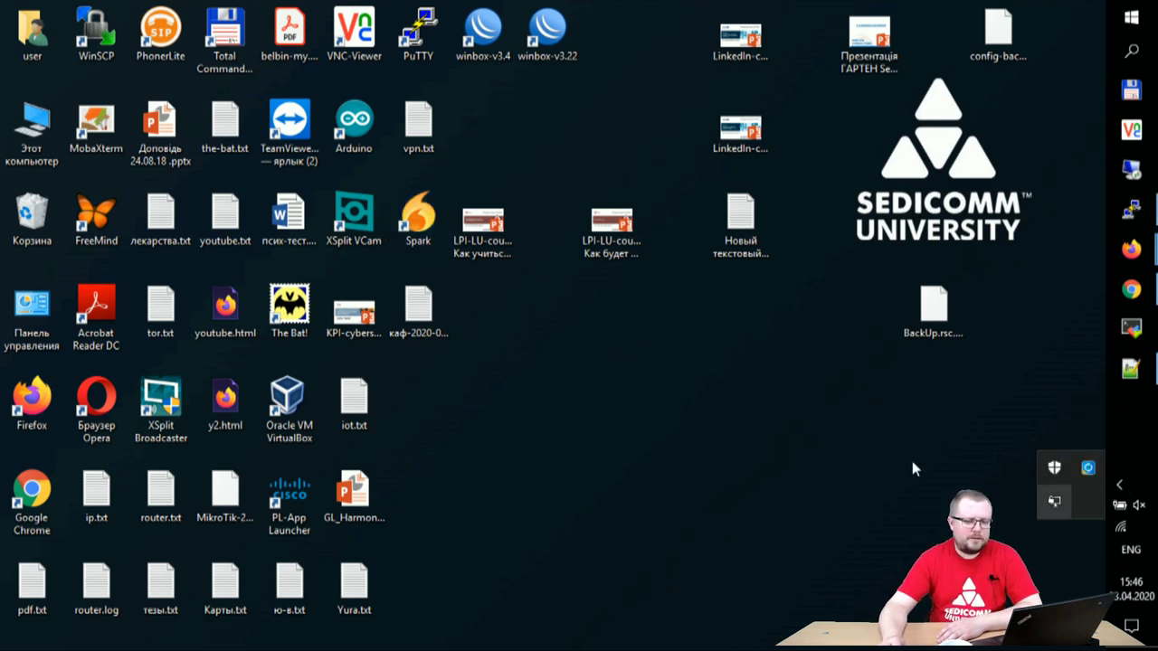
pyautogui.press('Return')
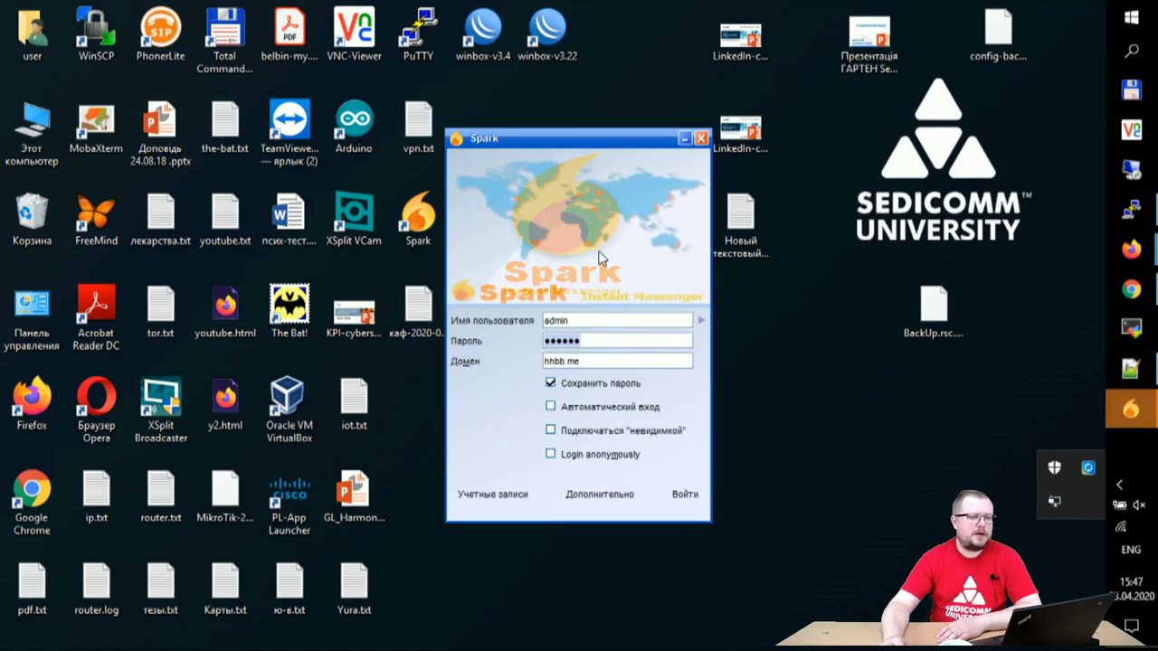
pyautogui.doubleClick(587, 320)
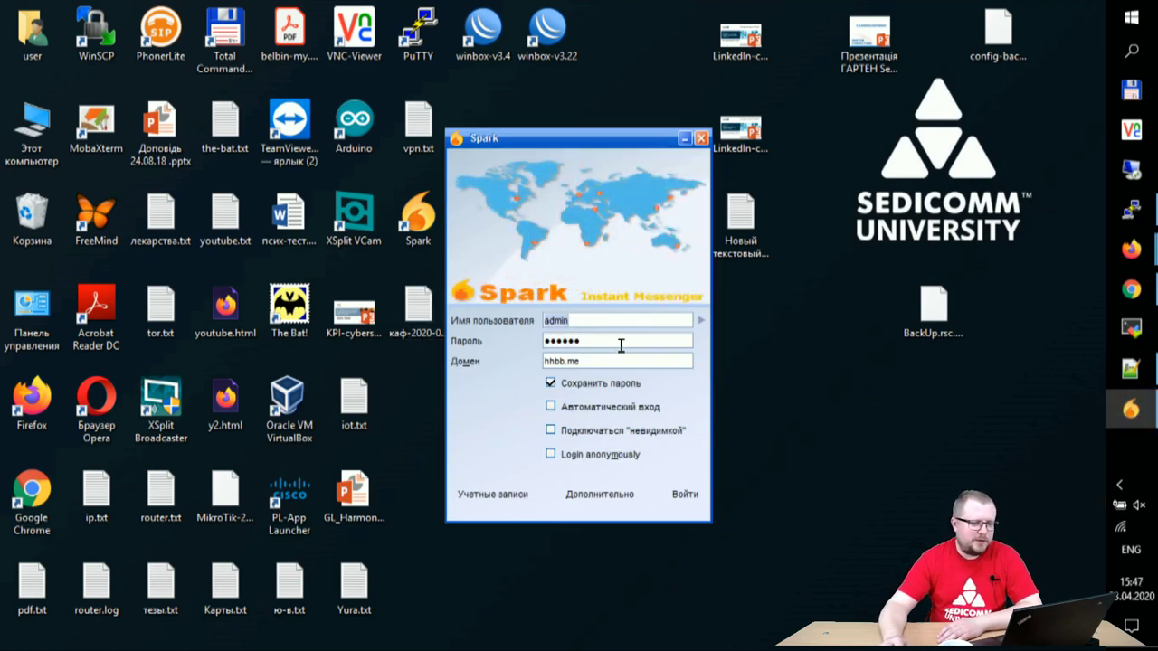
pyautogui.click(609, 348)
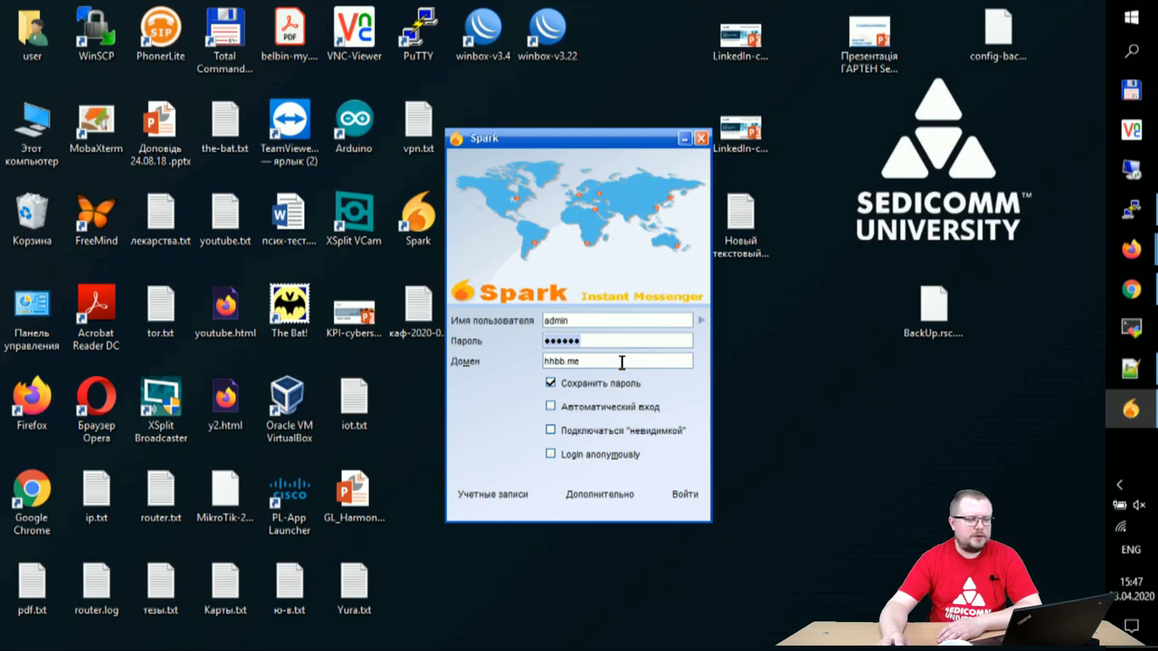
pyautogui.click(606, 362)
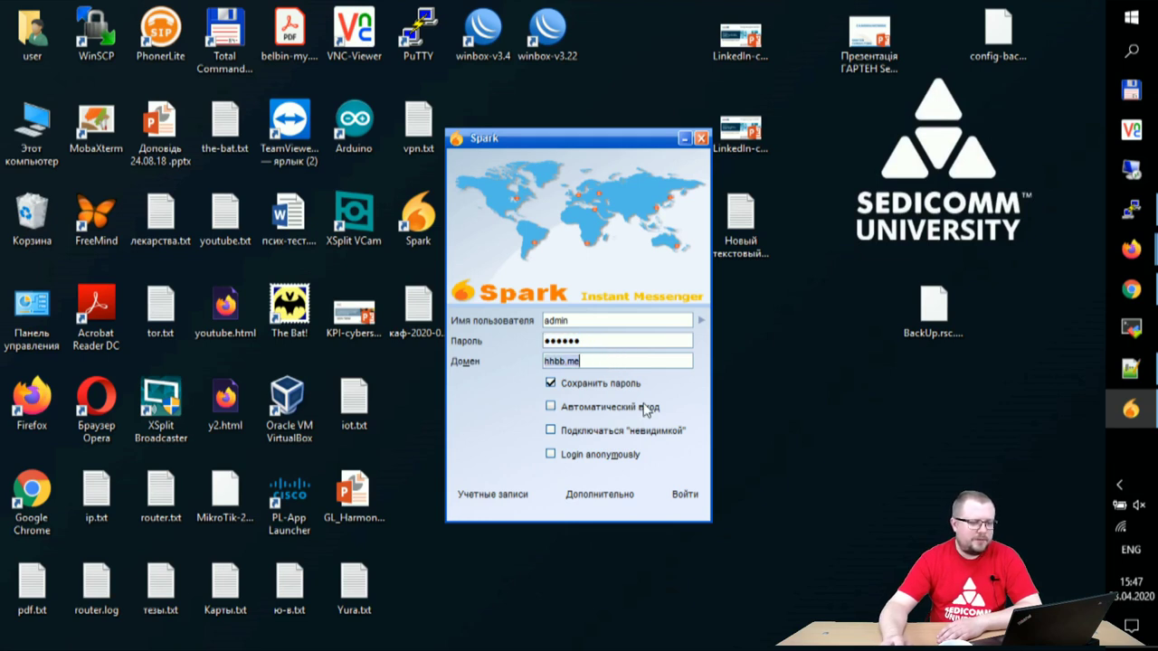
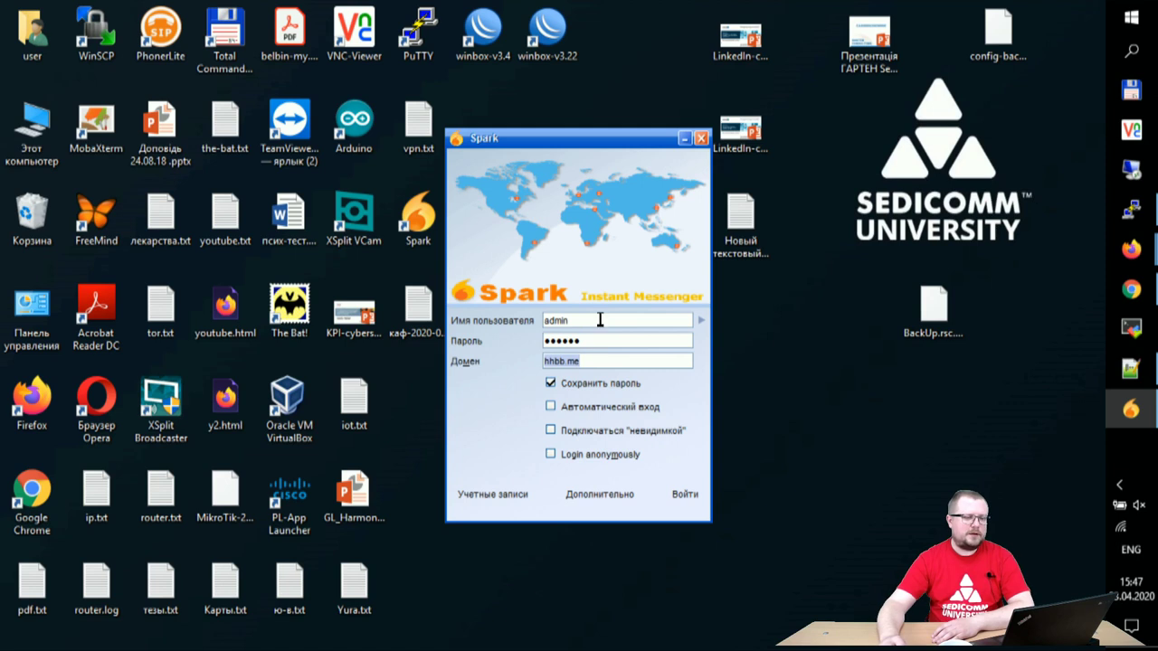
# Step: Check the advanced connection settings and log in to hhbb.me as the administrator
pyautogui.click(588, 499)
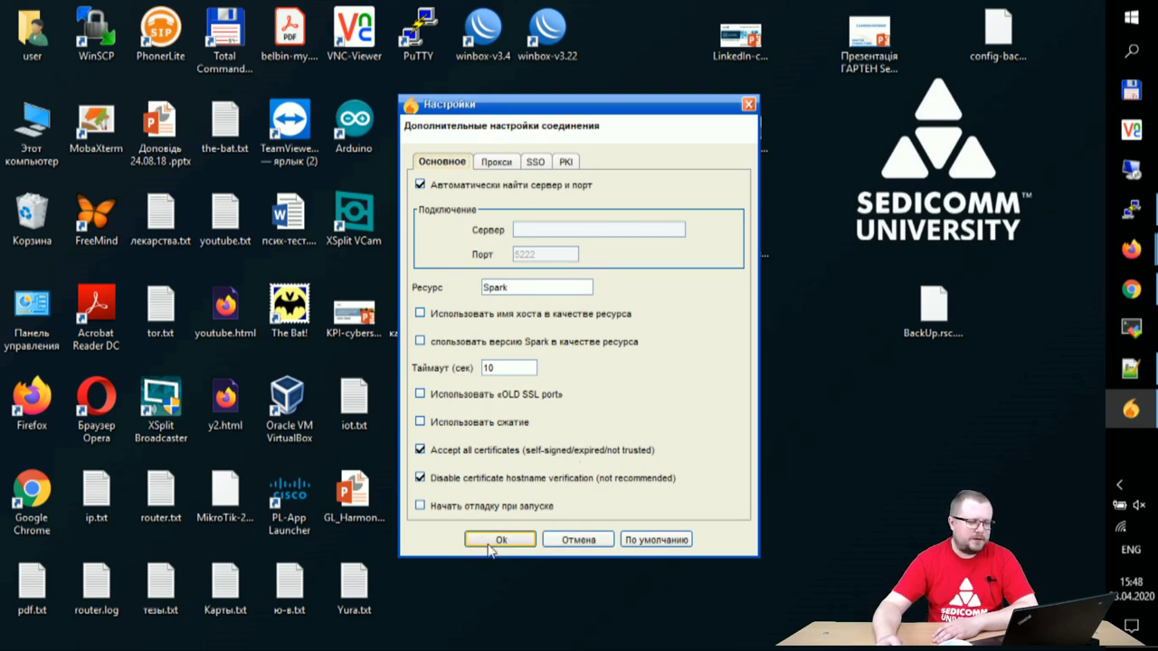
pyautogui.click(495, 543)
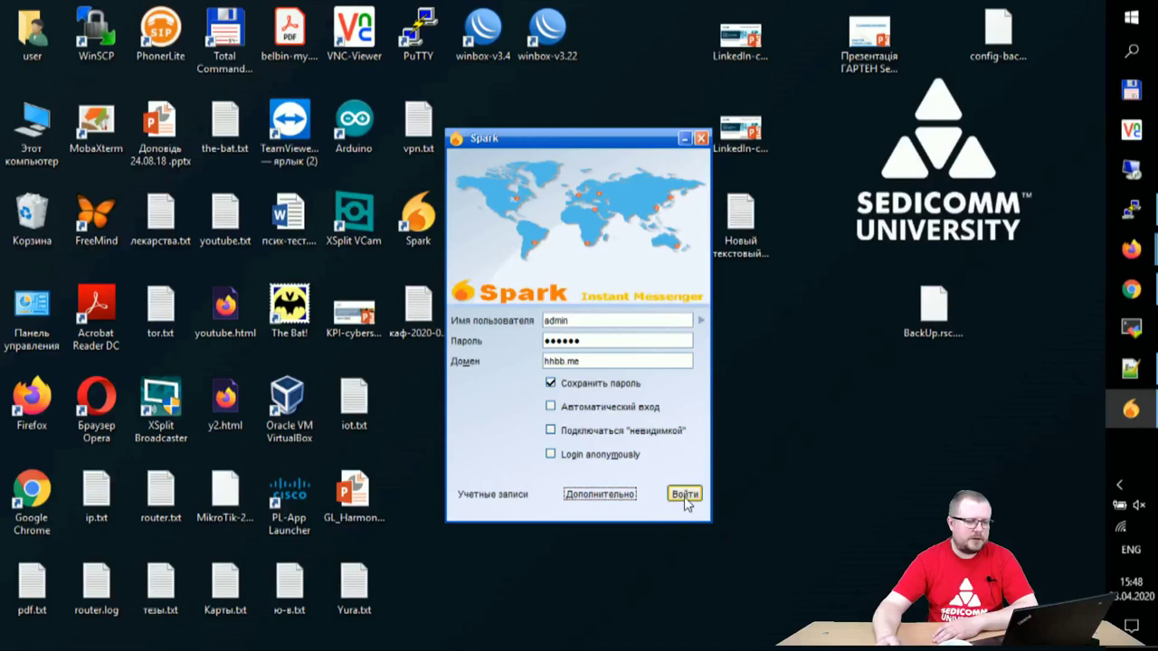
pyautogui.click(685, 494)
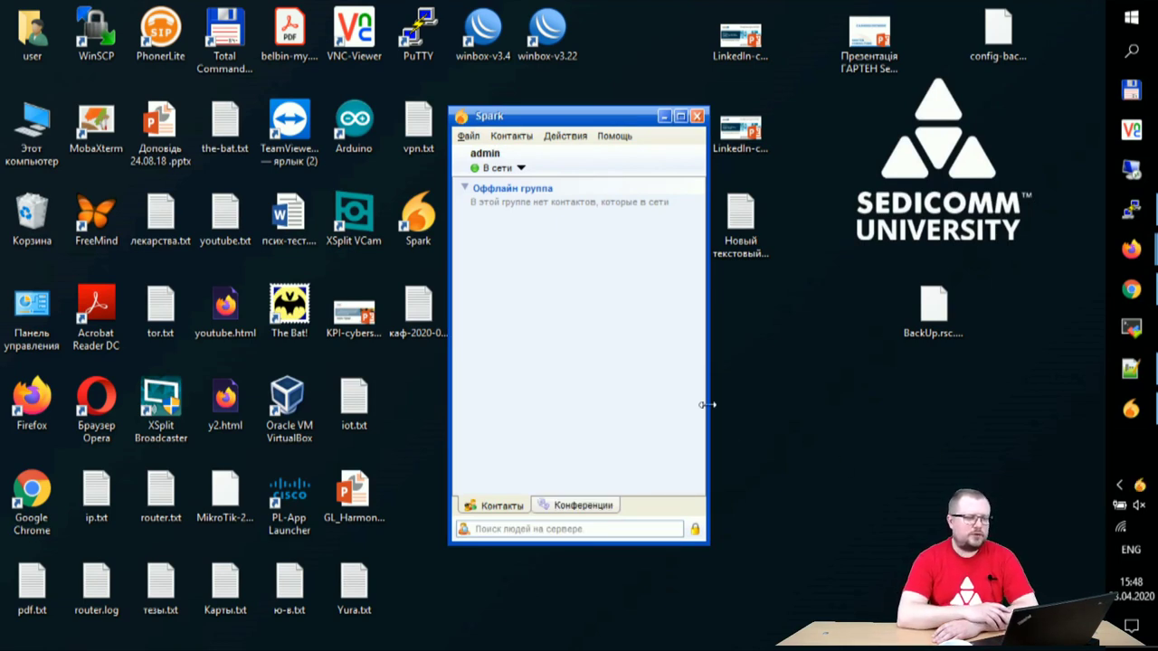
pyautogui.click(517, 170)
pyautogui.click(525, 403)
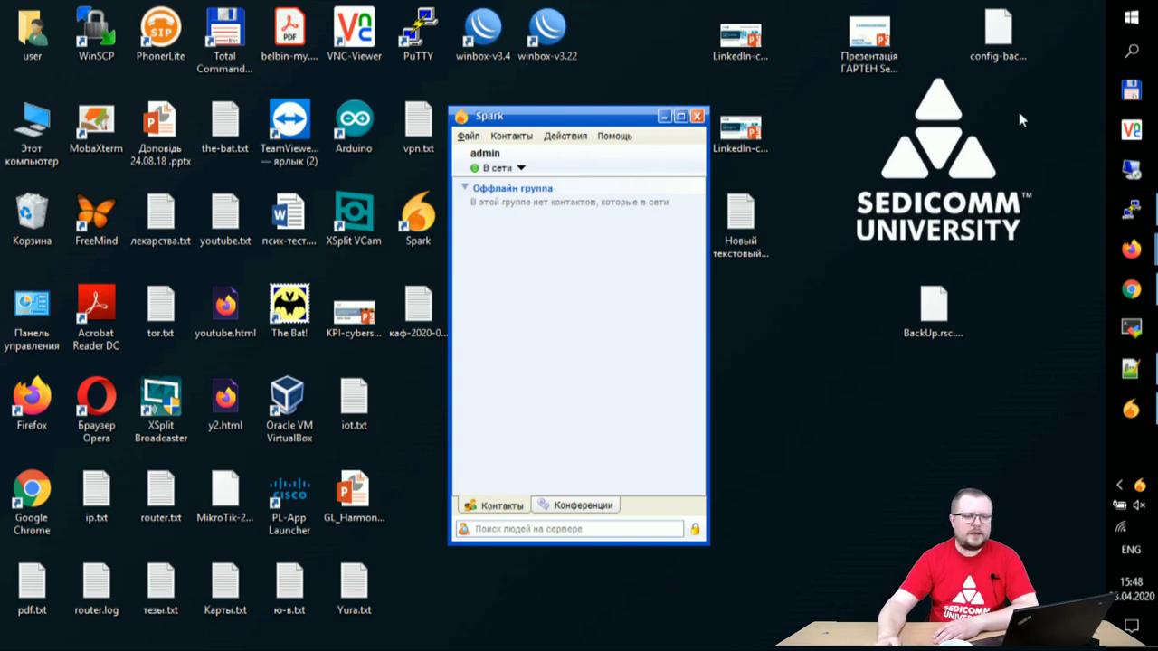
# Step: Launch VNC Viewer and connect to cse.edu-cisco.org:5907
pyautogui.click(1131, 131)
pyautogui.click(607, 352)
pyautogui.click(647, 393)
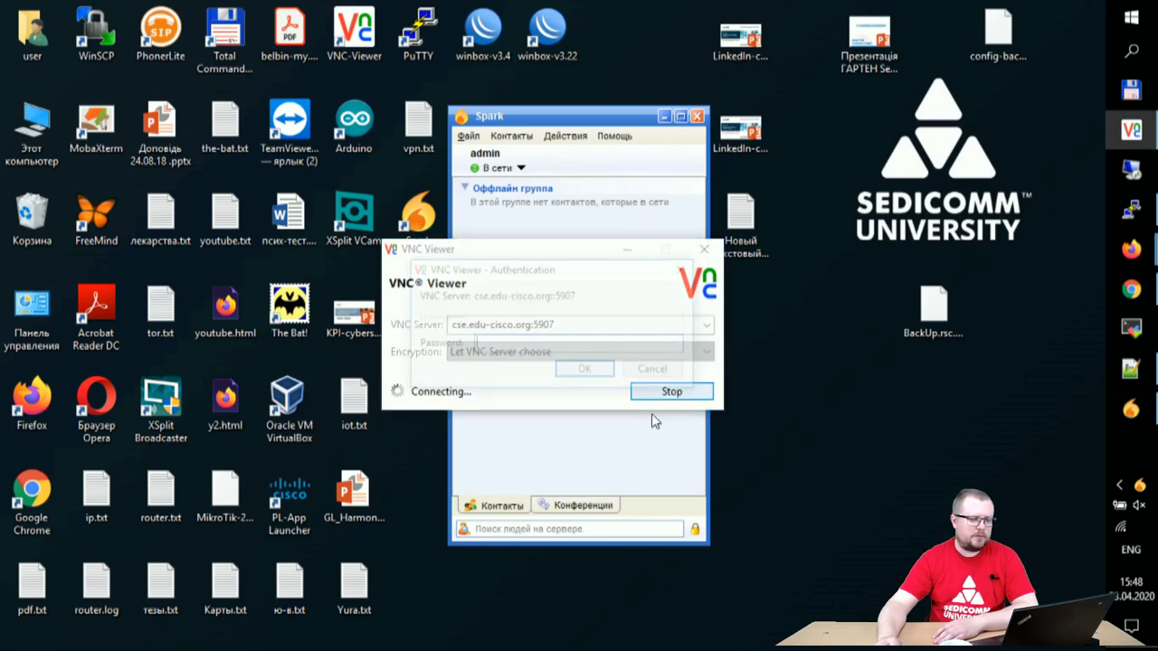
# Step: Enter the VNC password and run the spark_2_8_3 installer from the VM's Downloads folder
pyautogui.write('cisco123')
pyautogui.press('Return')
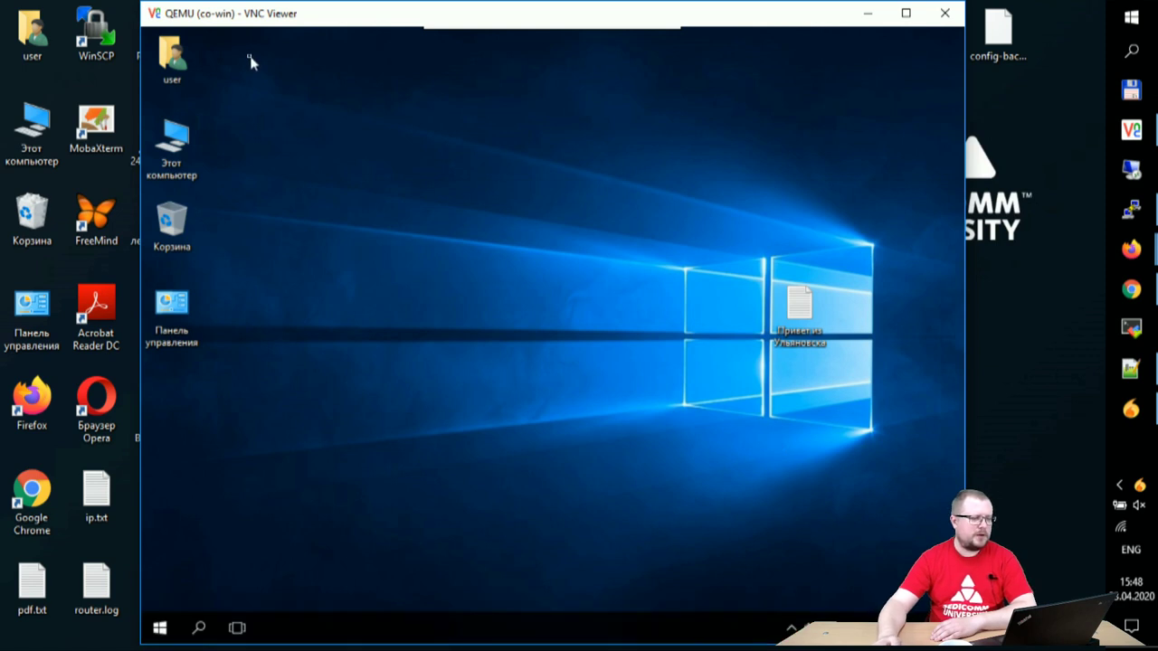
pyautogui.click(188, 68)
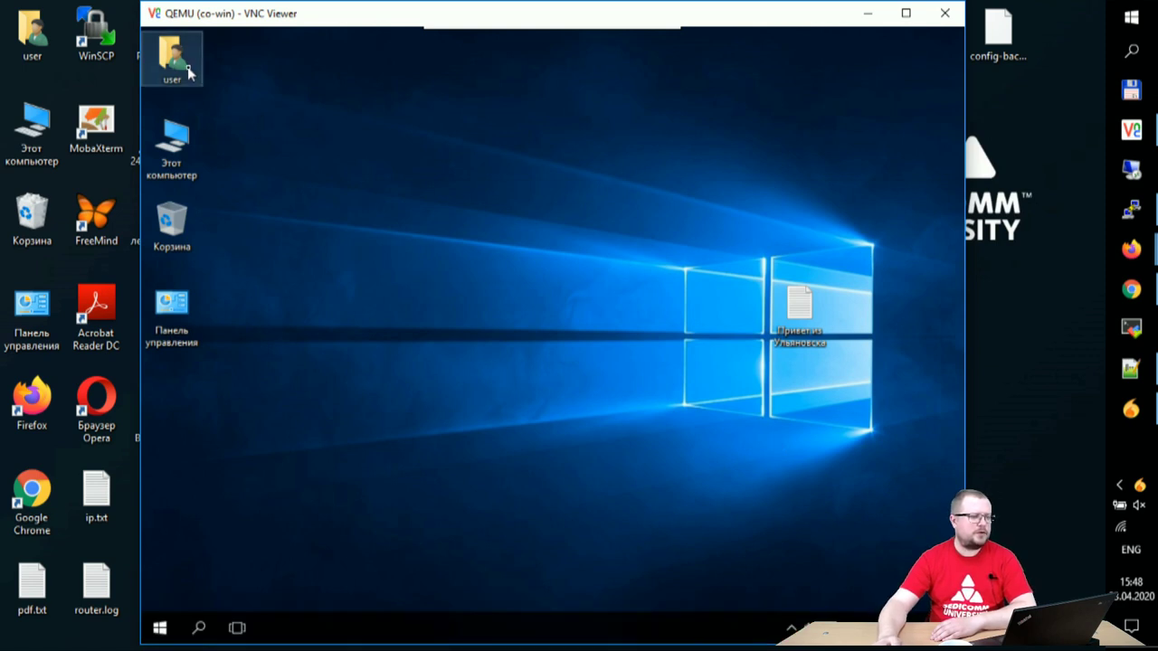
pyautogui.click(318, 203)
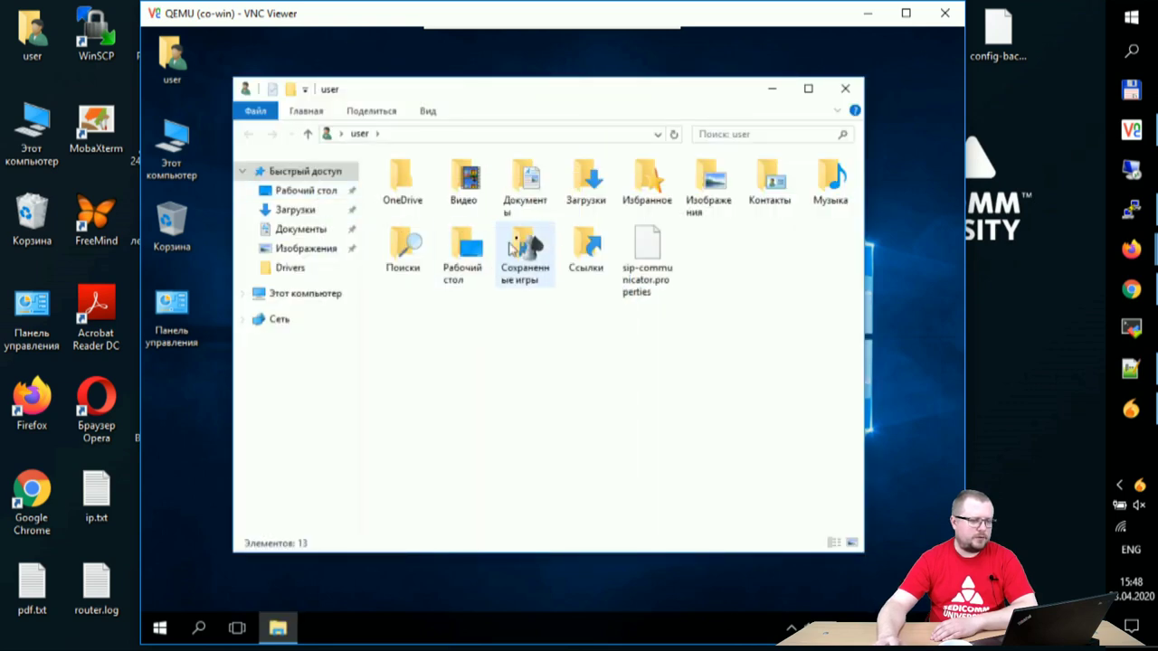
pyautogui.doubleClick(587, 181)
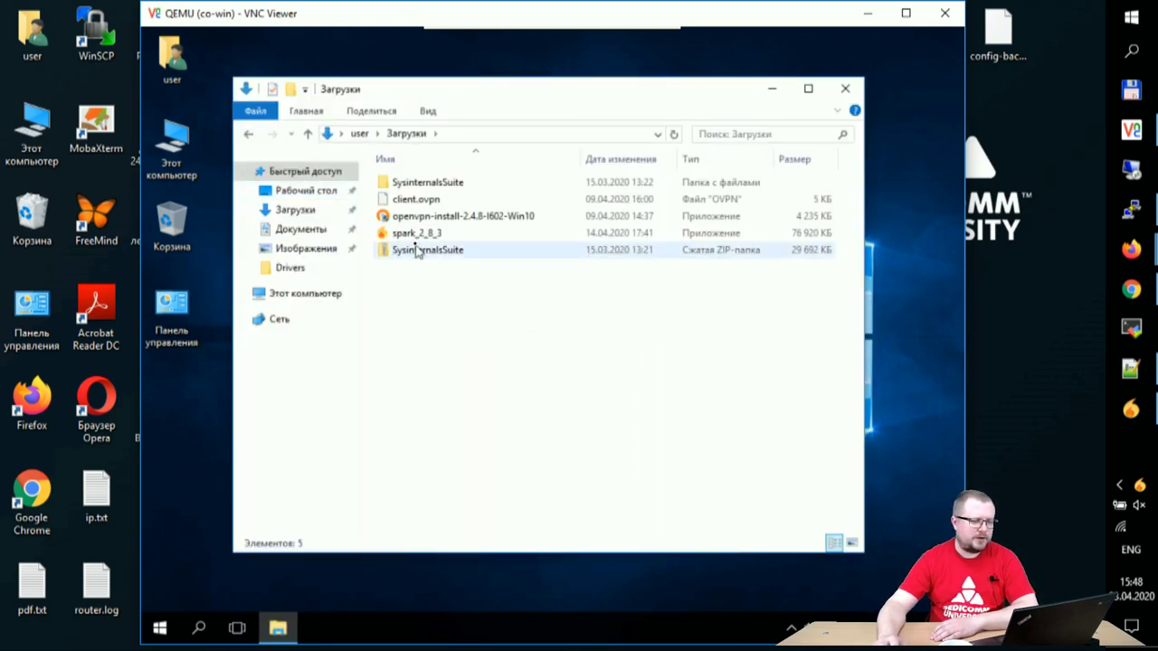
pyautogui.click(418, 237)
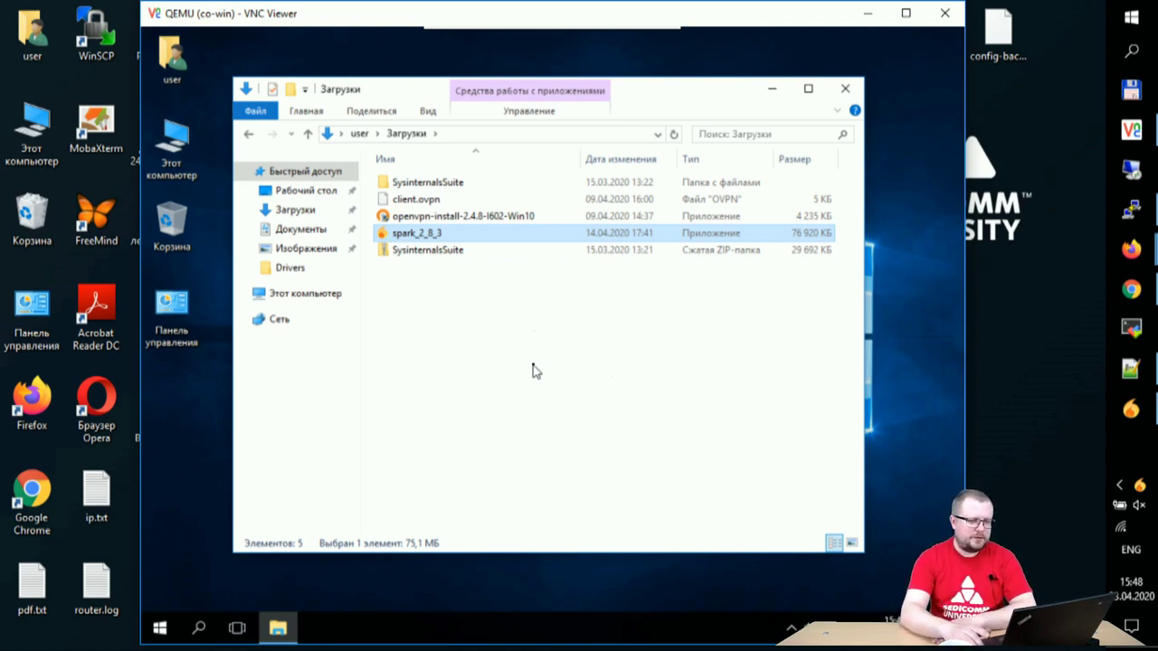
pyautogui.press('Return')
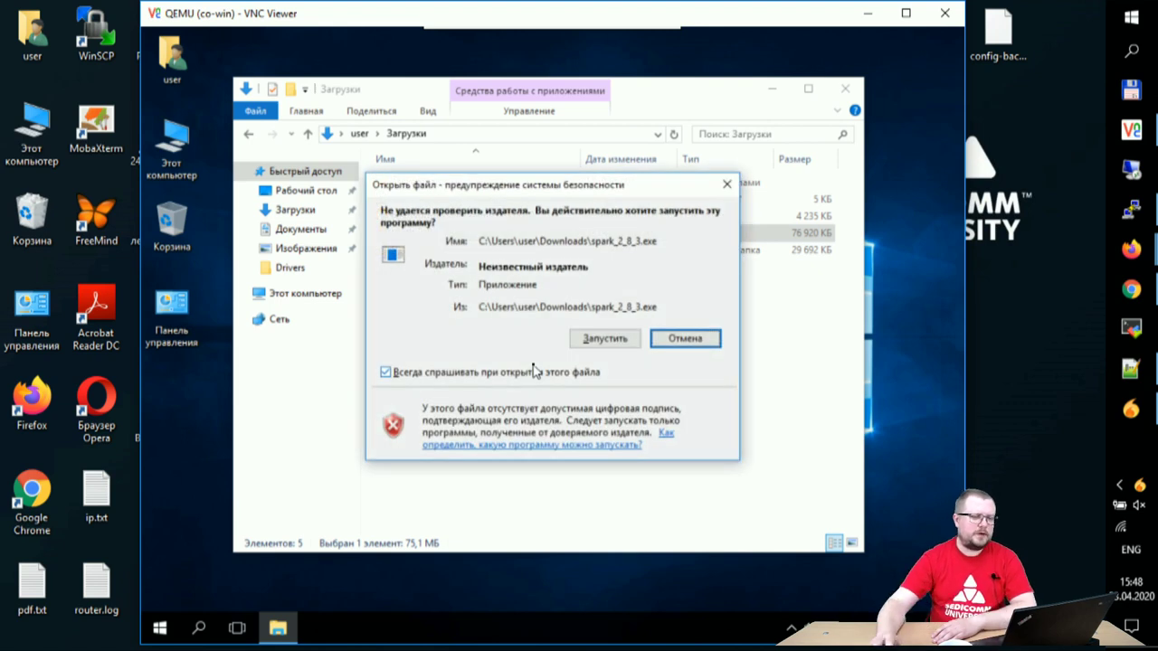
pyautogui.click(590, 346)
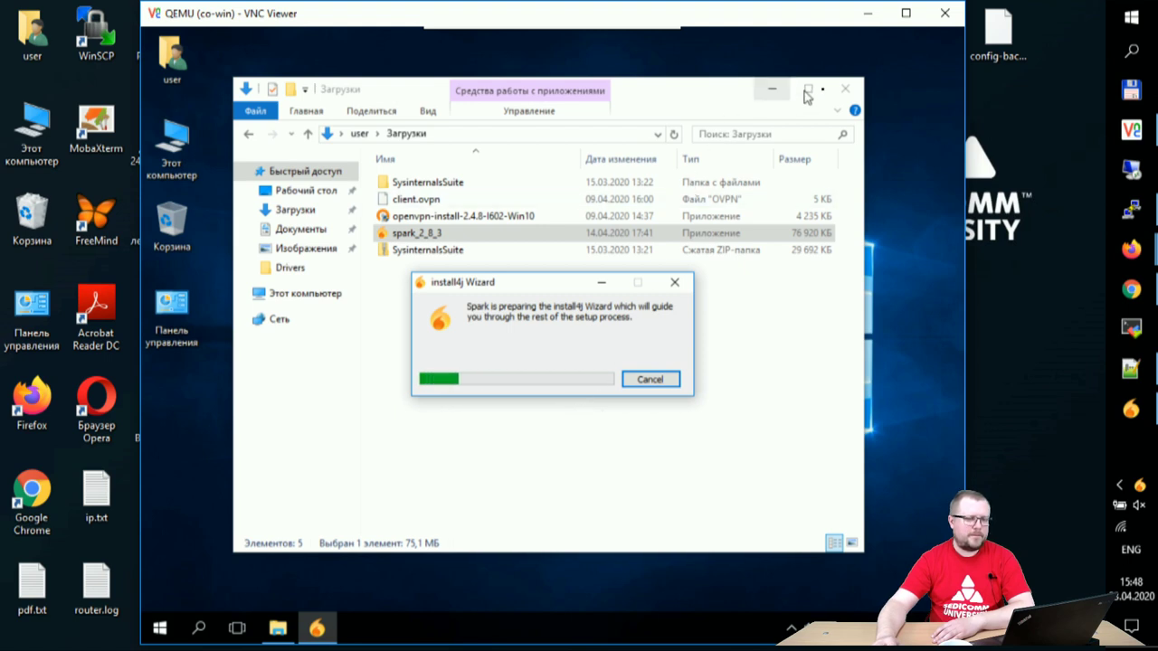
# Step: Minimize Explorer and bring up the Ignite Realtime downloads page in Firefox
pyautogui.click(771, 89)
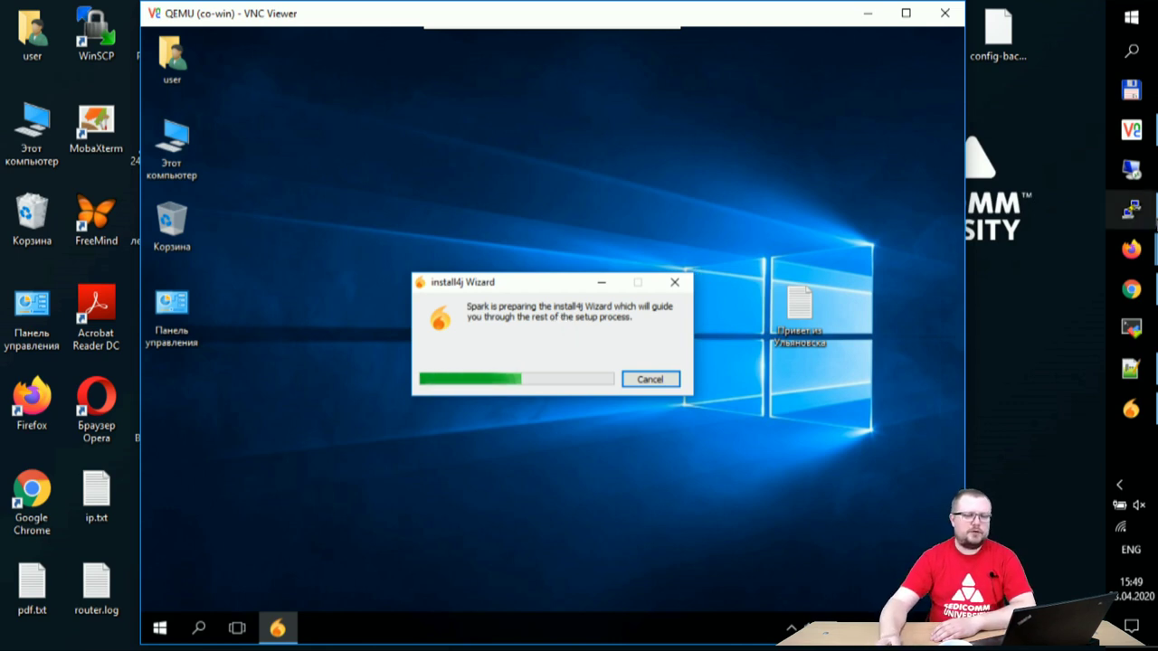
pyautogui.moveTo(1132, 292)
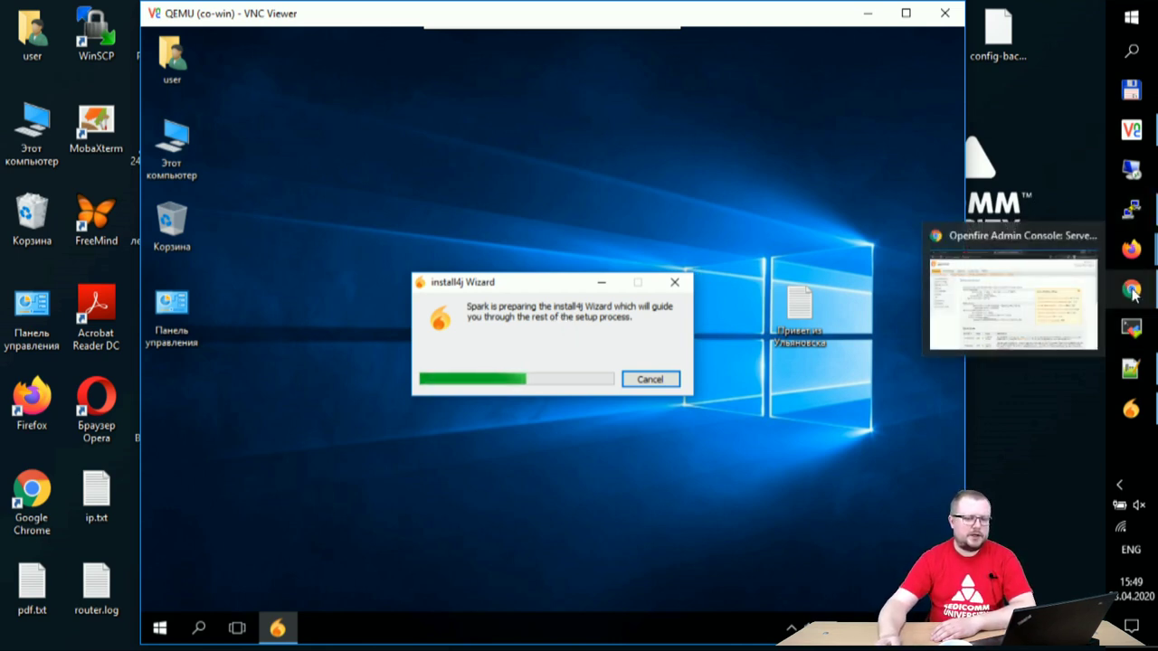
pyautogui.moveTo(1132, 249)
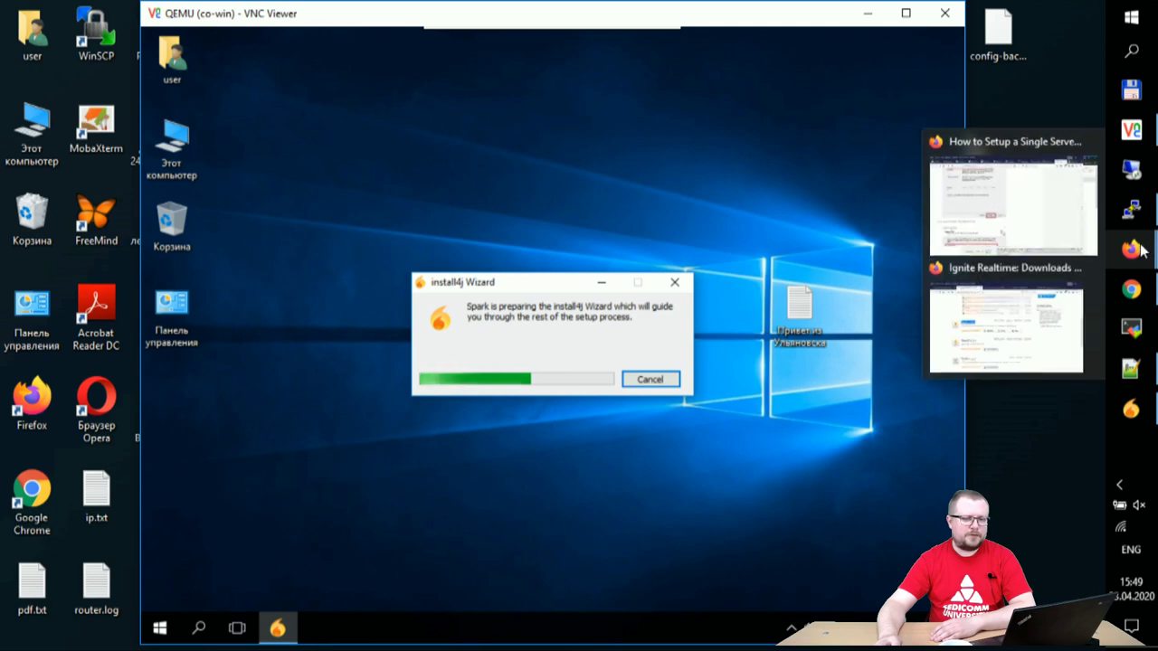
pyautogui.click(1042, 304)
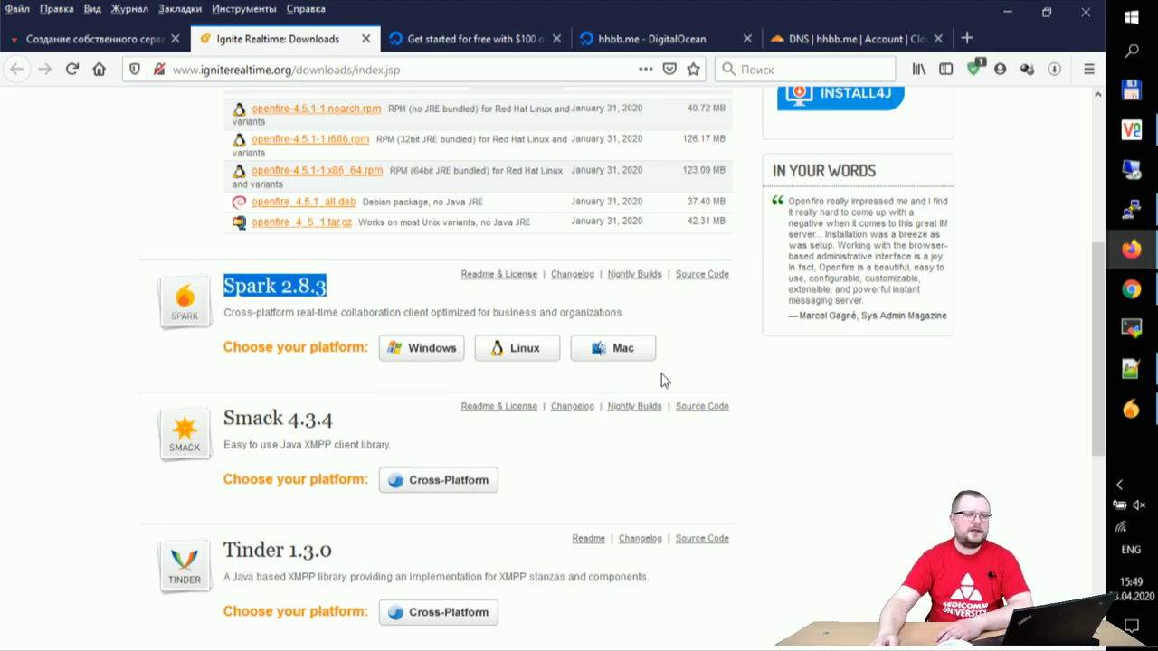
# Step: Look over the Spark 2.8.3 downloads, then approve the installer's UAC prompt on the VM
pyautogui.scroll(3, 662, 374)
pyautogui.scroll(-2, 661, 381)
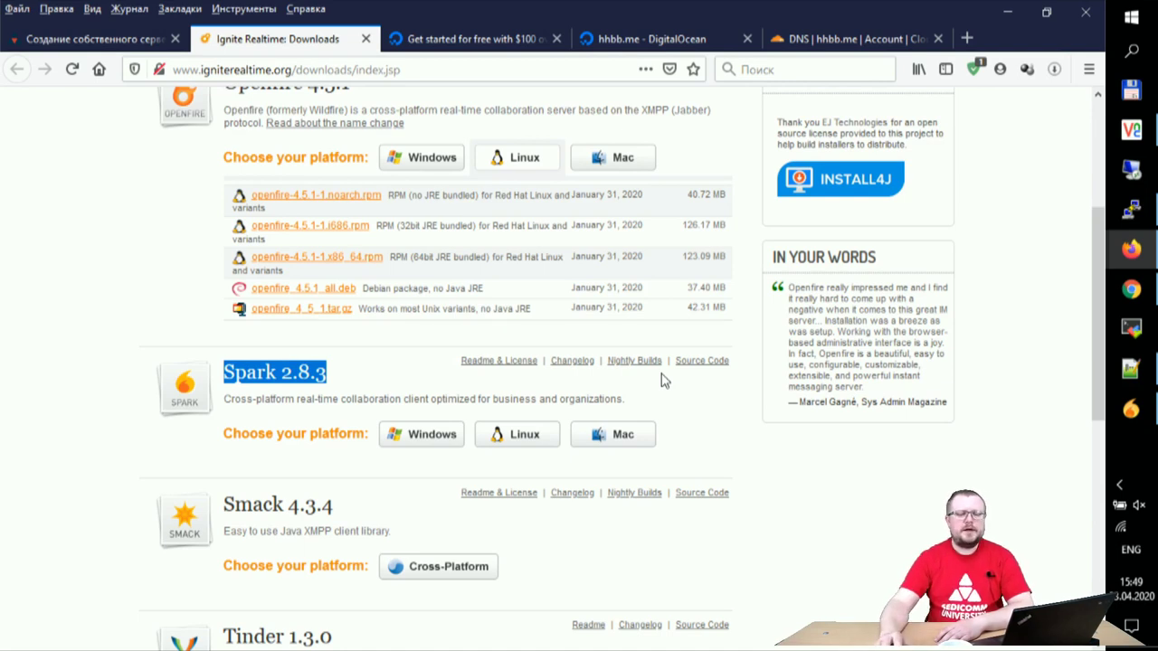
pyautogui.click(1131, 130)
pyautogui.click(443, 439)
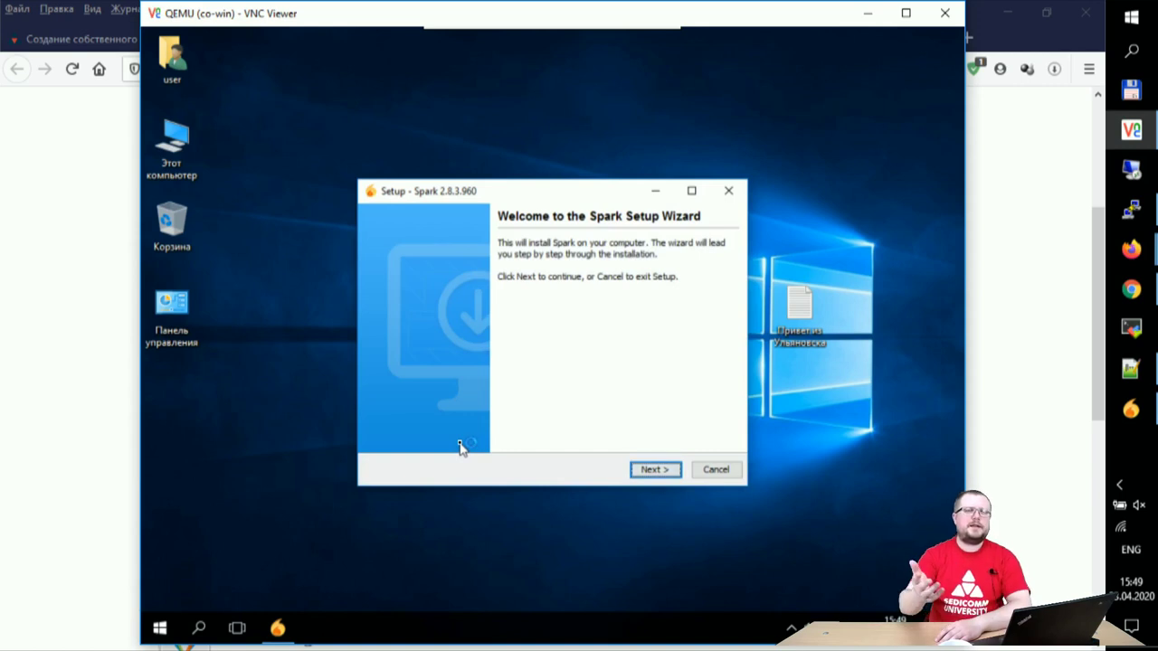
# Step: Start installing Spark 2.8.3.960 with default folder, Start Menu and tasks, then return to Firefox
pyautogui.click(661, 468)
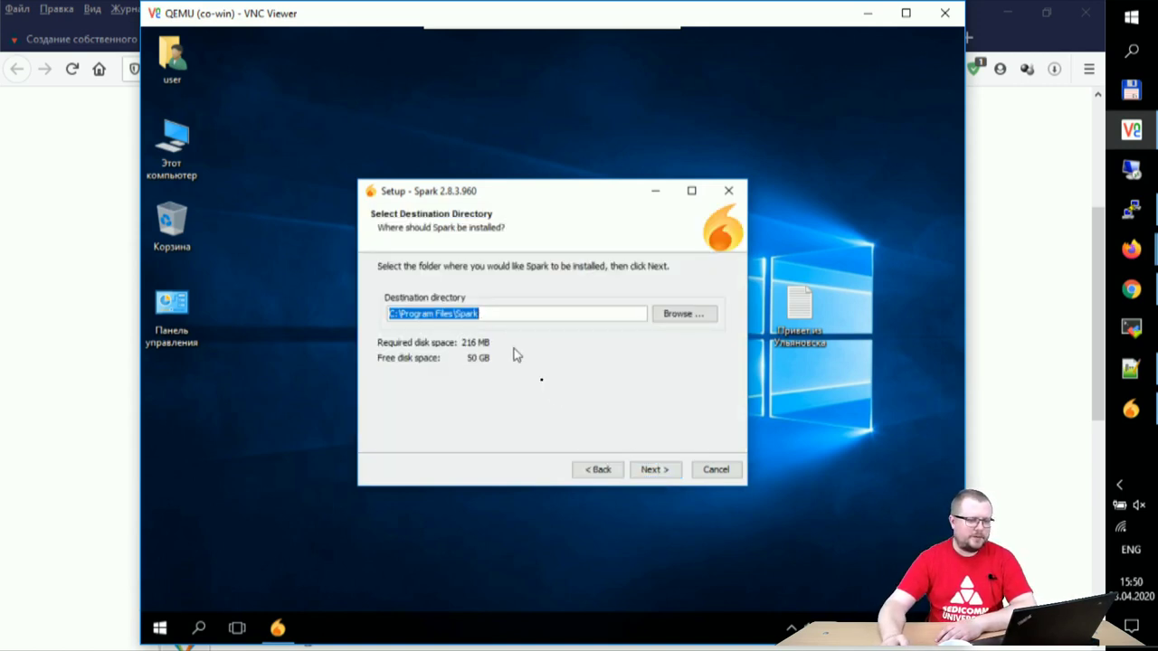
pyautogui.click(651, 471)
pyautogui.click(651, 470)
pyautogui.click(650, 471)
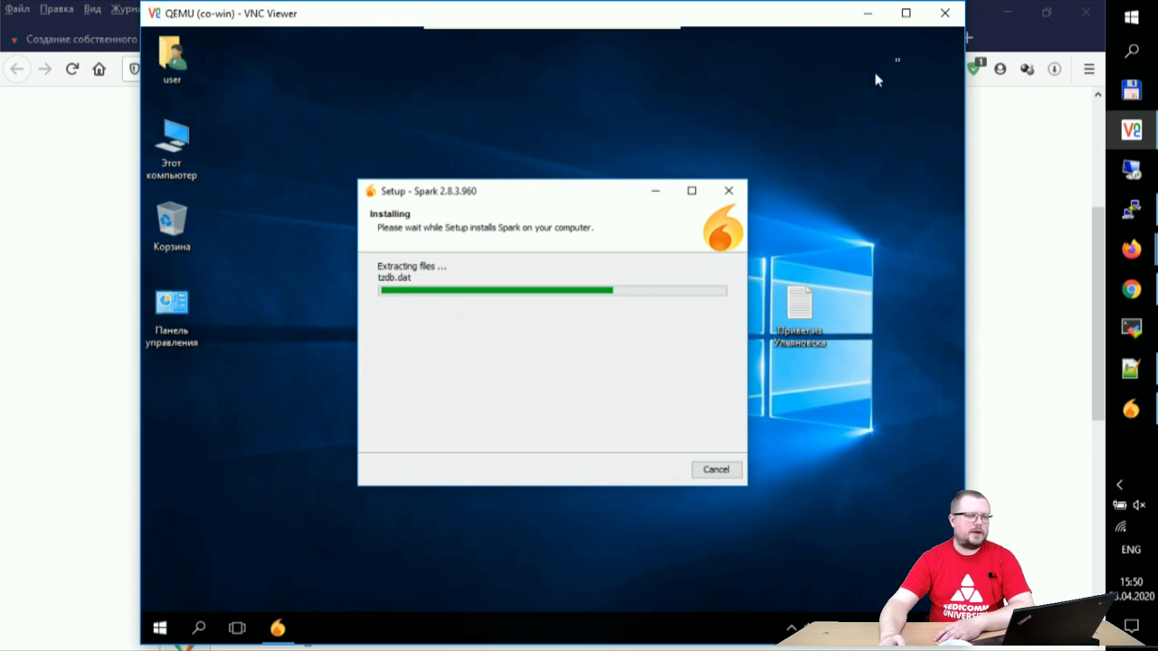
pyautogui.click(1003, 40)
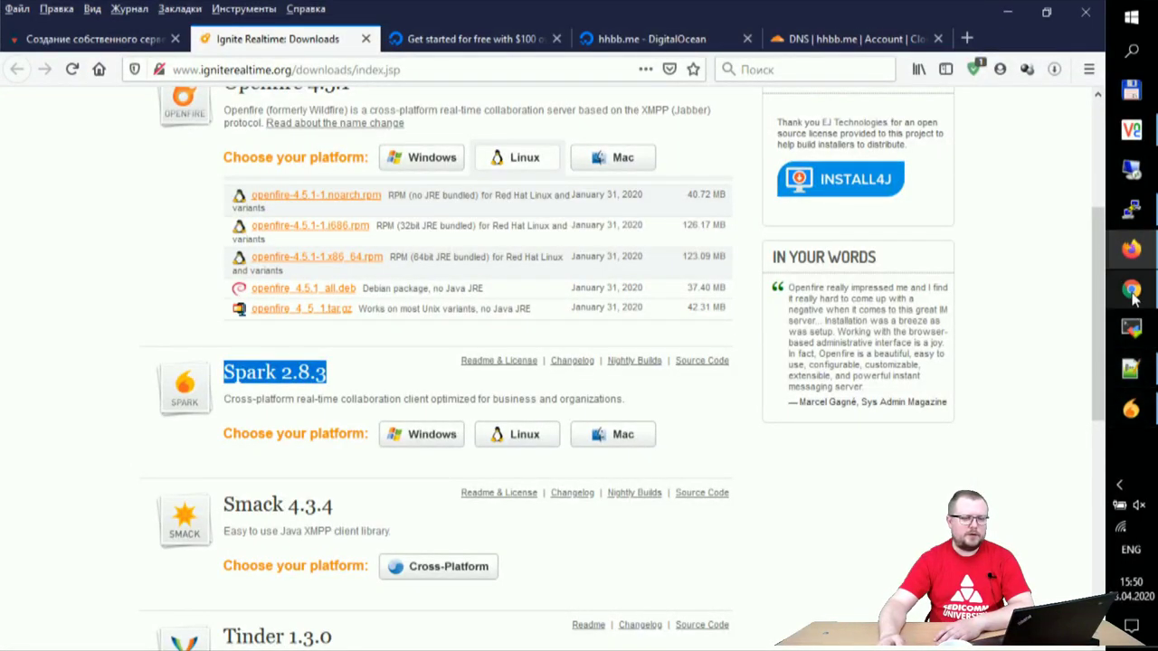
# Step: Review the Openfire Server Information ports, noting client port 5222
pyautogui.moveTo(1136, 299)
pyautogui.click(1075, 314)
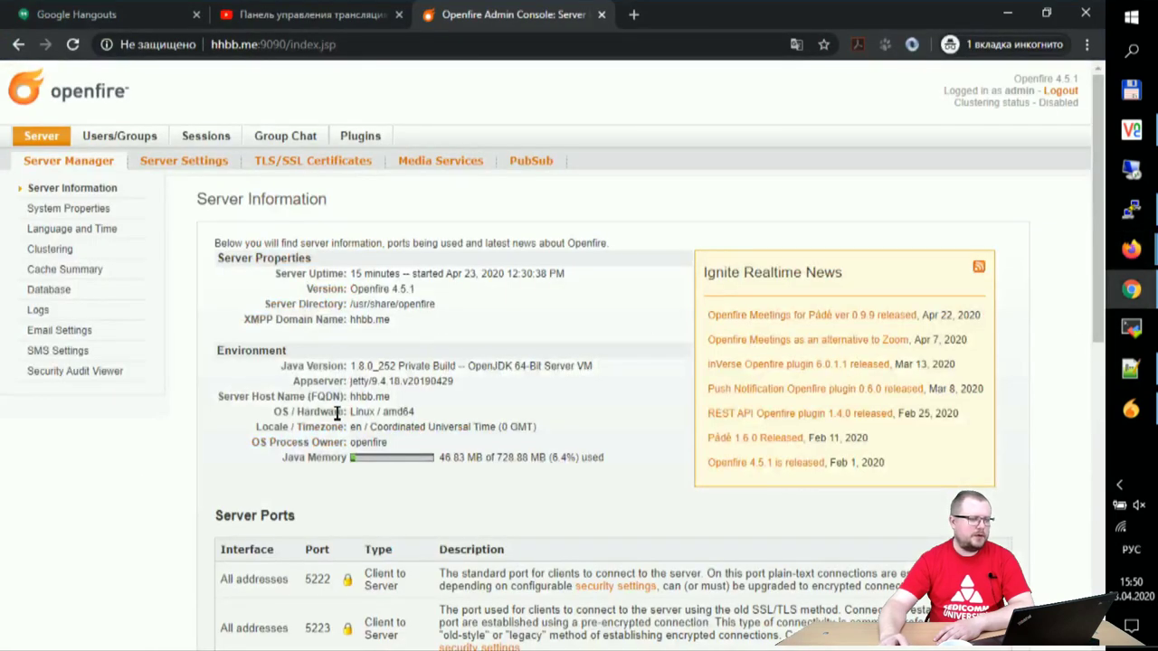
pyautogui.scroll(-5, 348, 410)
pyautogui.scroll(1, 336, 408)
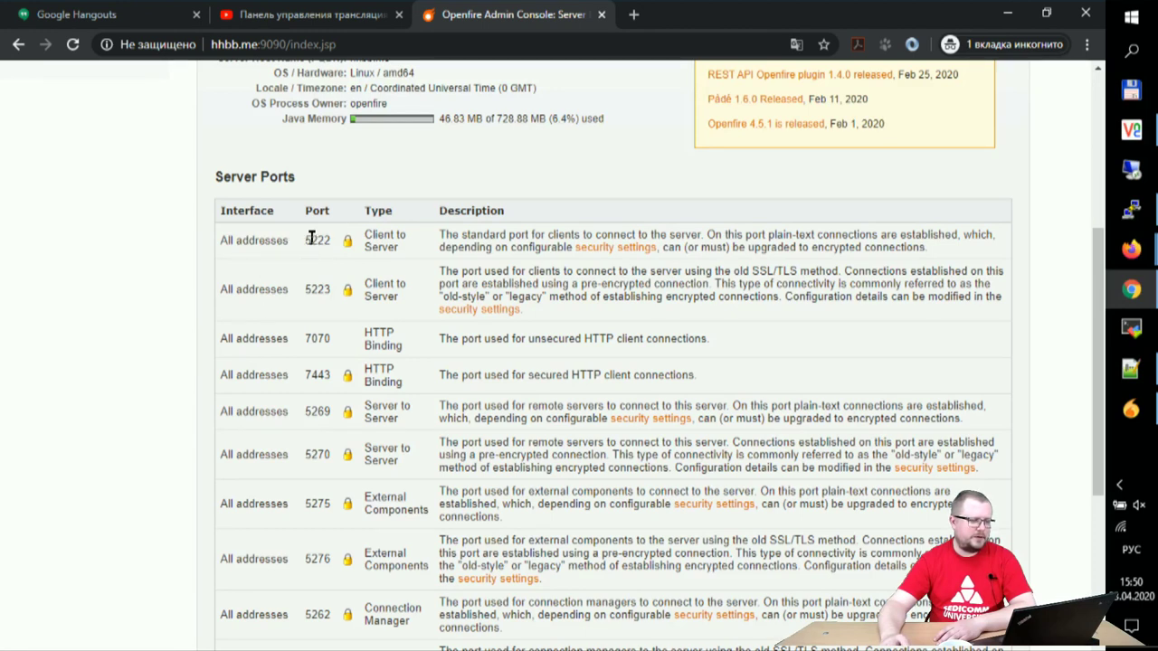
pyautogui.moveTo(312, 240); pyautogui.dragTo(331, 240)
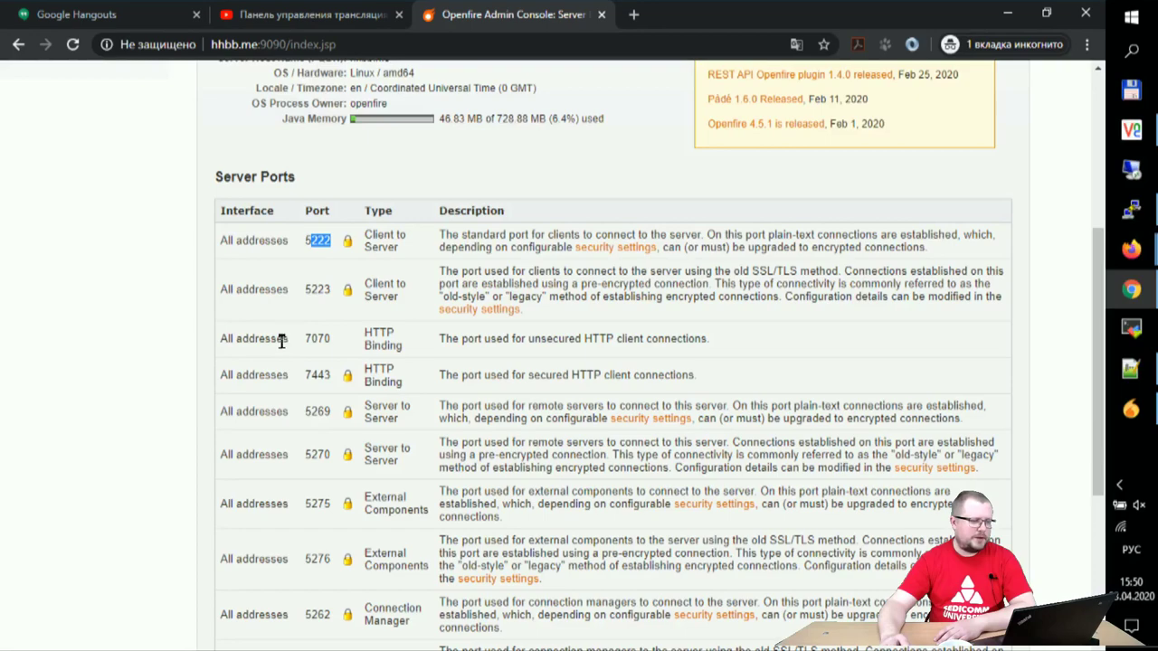
pyautogui.scroll(-3, 302, 353)
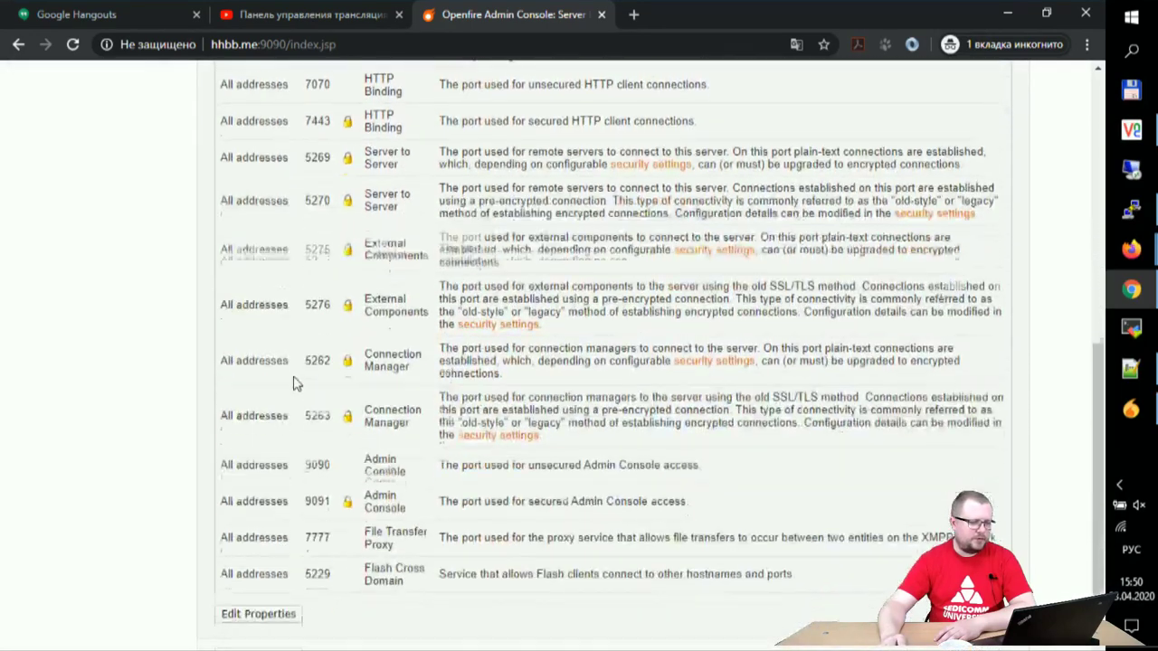
pyautogui.scroll(-1, 293, 383)
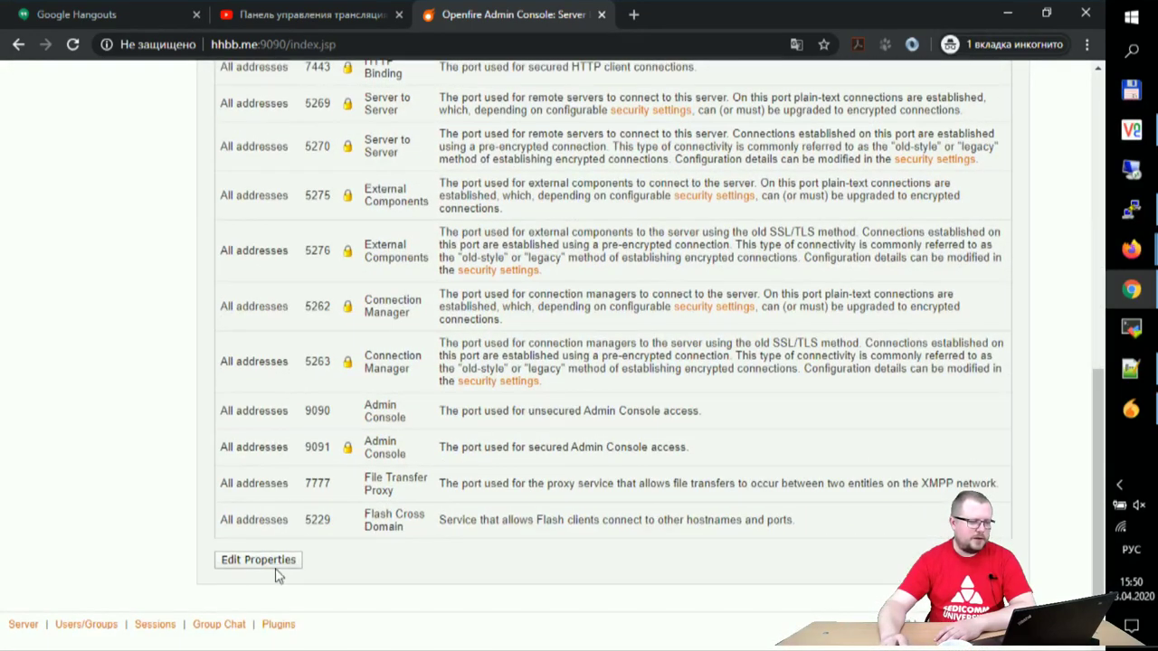
pyautogui.scroll(6, 277, 480)
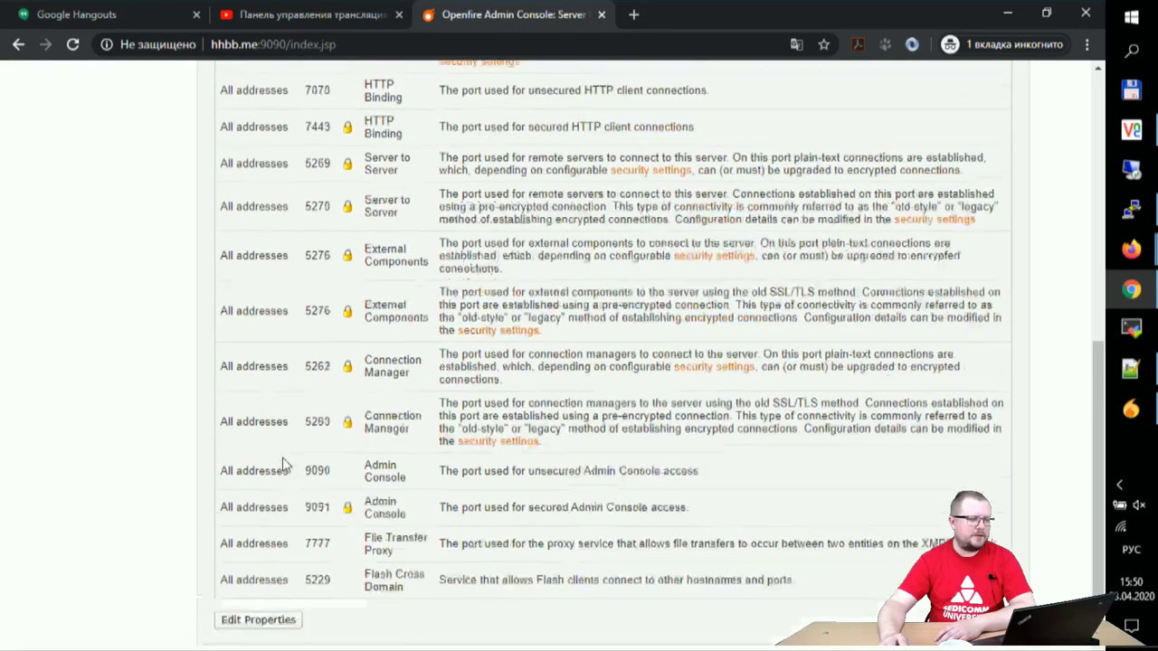
pyautogui.click(326, 407)
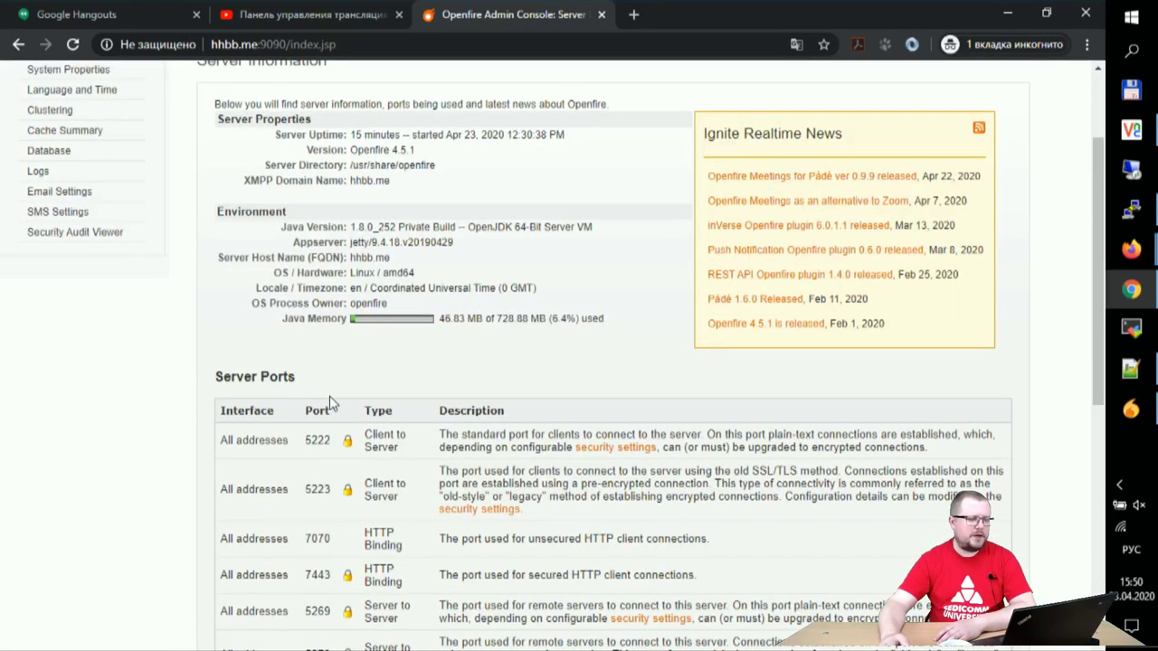
pyautogui.scroll(-5, 362, 416)
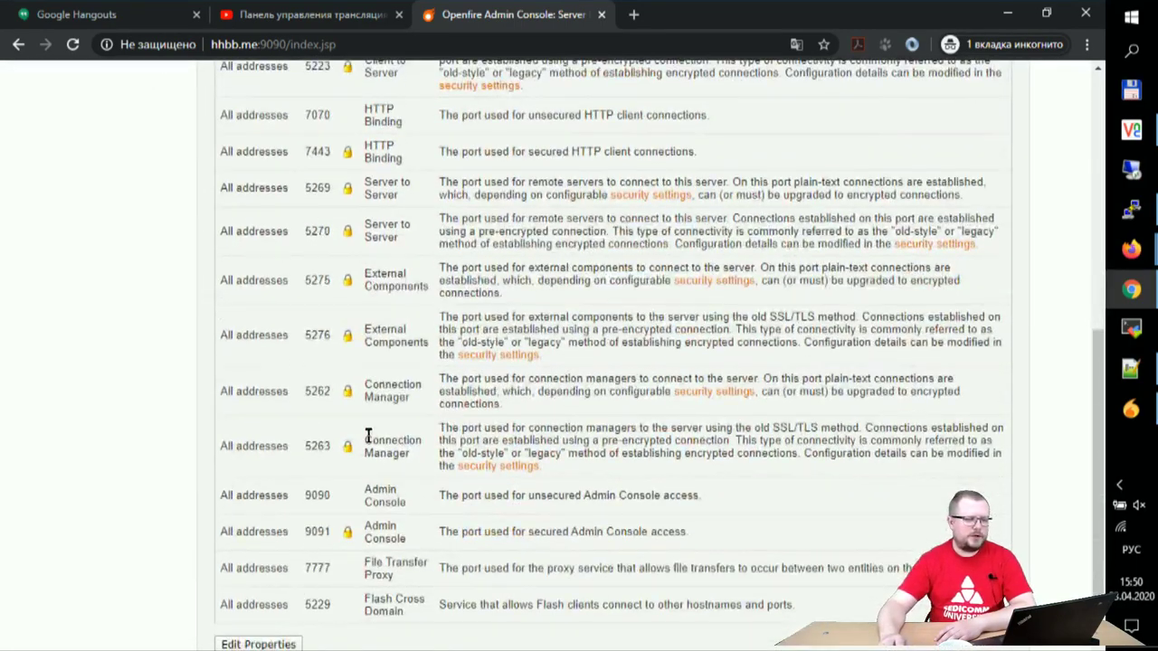
pyautogui.scroll(5, 369, 437)
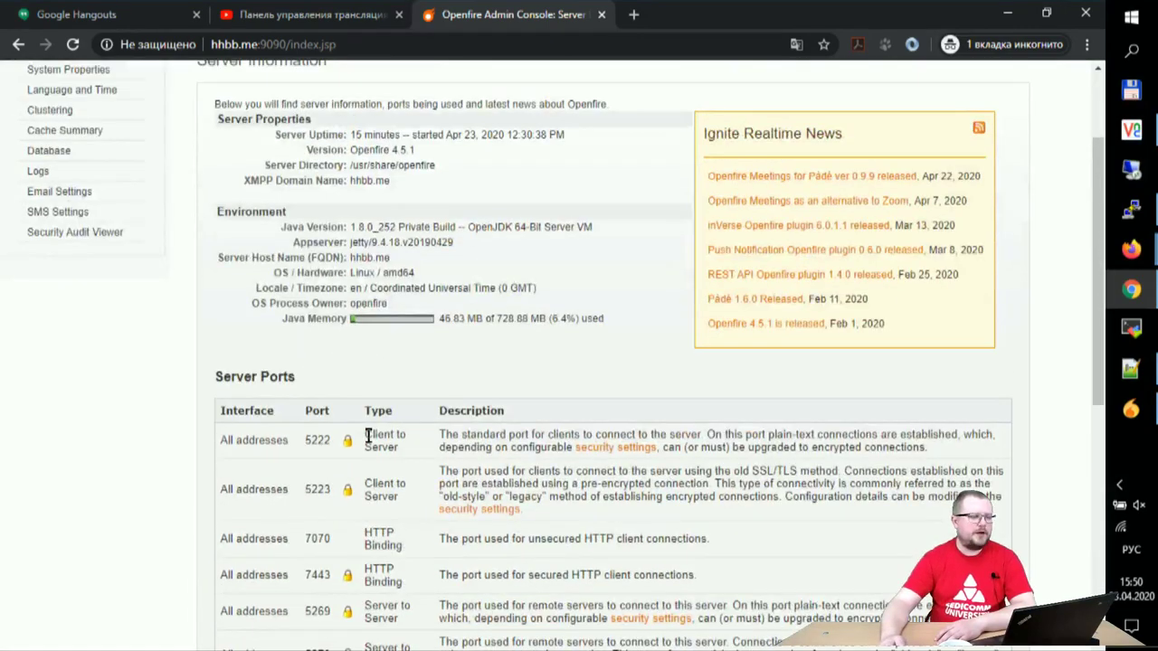
# Step: Finish the Spark 2.8.3.960 installation on the Windows VM
pyautogui.scroll(1, 368, 437)
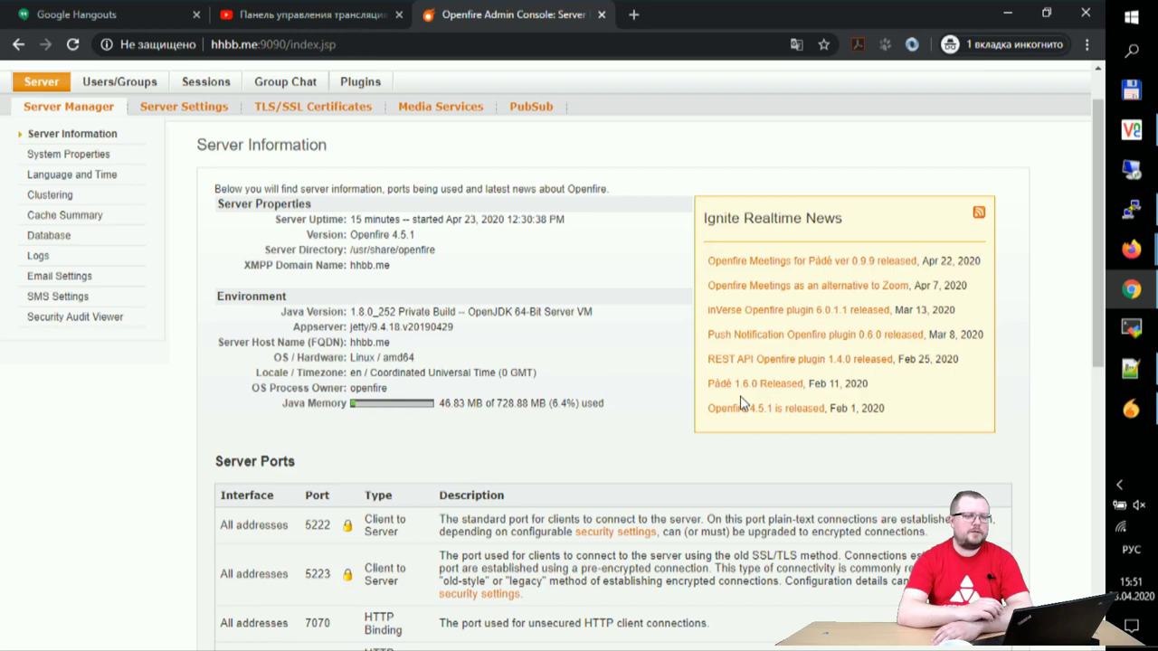
pyautogui.click(1131, 131)
pyautogui.click(710, 470)
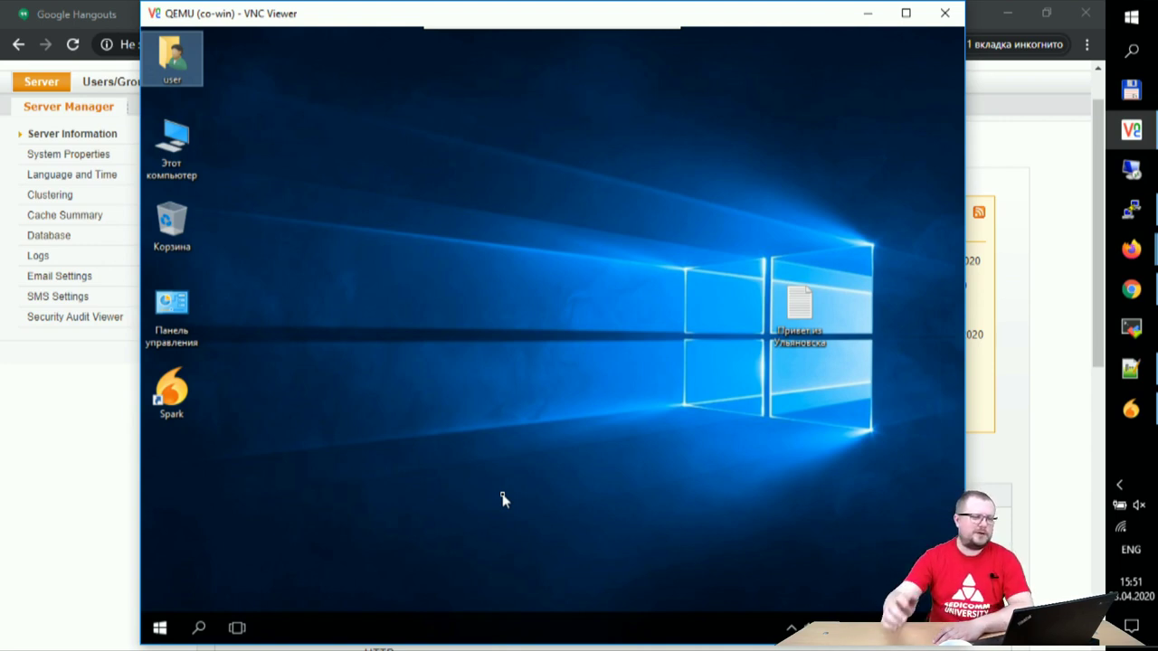
# Step: Launch Spark from the VM desktop shortcut to its hhbb.me login screen, then minimize the VM
pyautogui.click(791, 627)
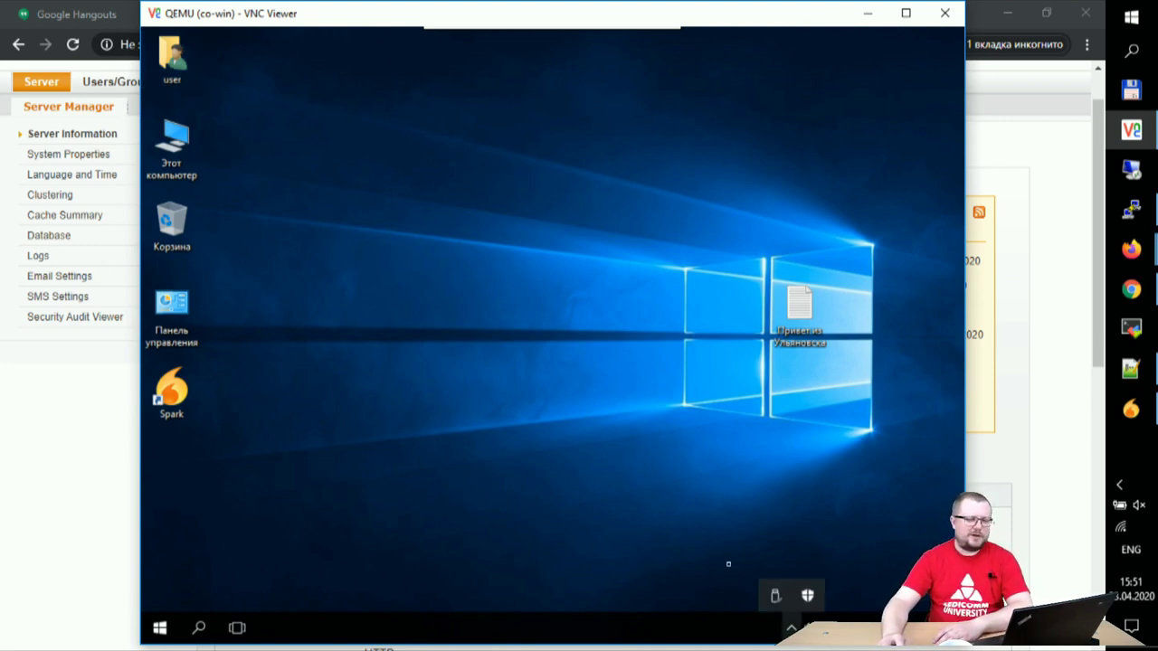
pyautogui.click(596, 480)
pyautogui.click(172, 393)
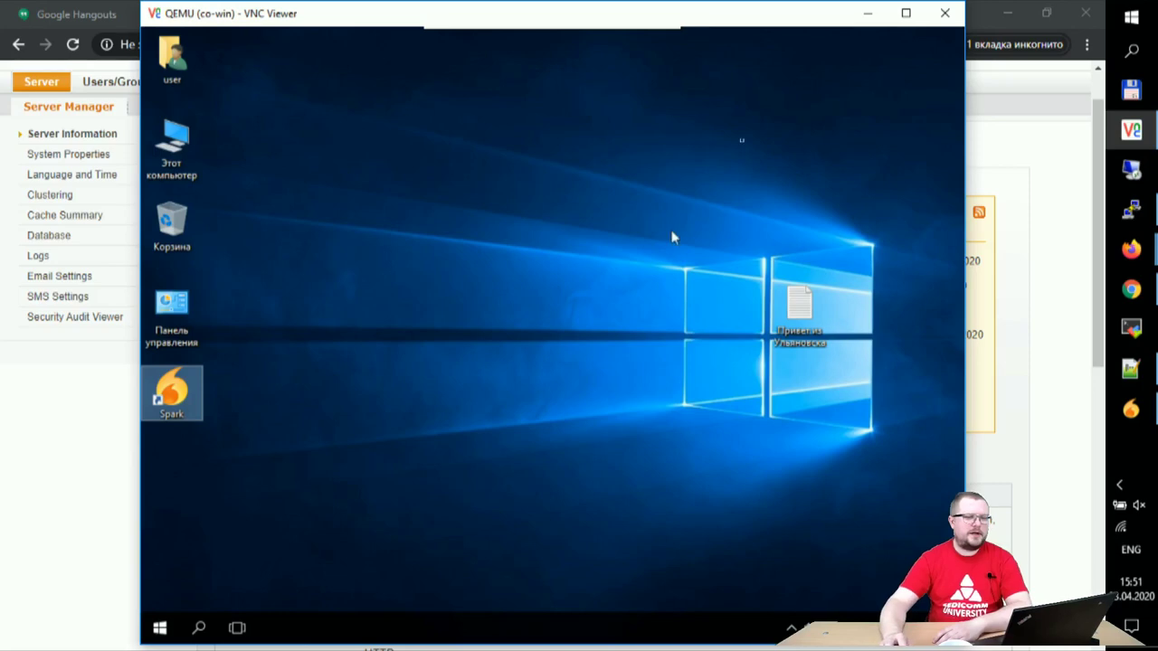
pyautogui.click(865, 12)
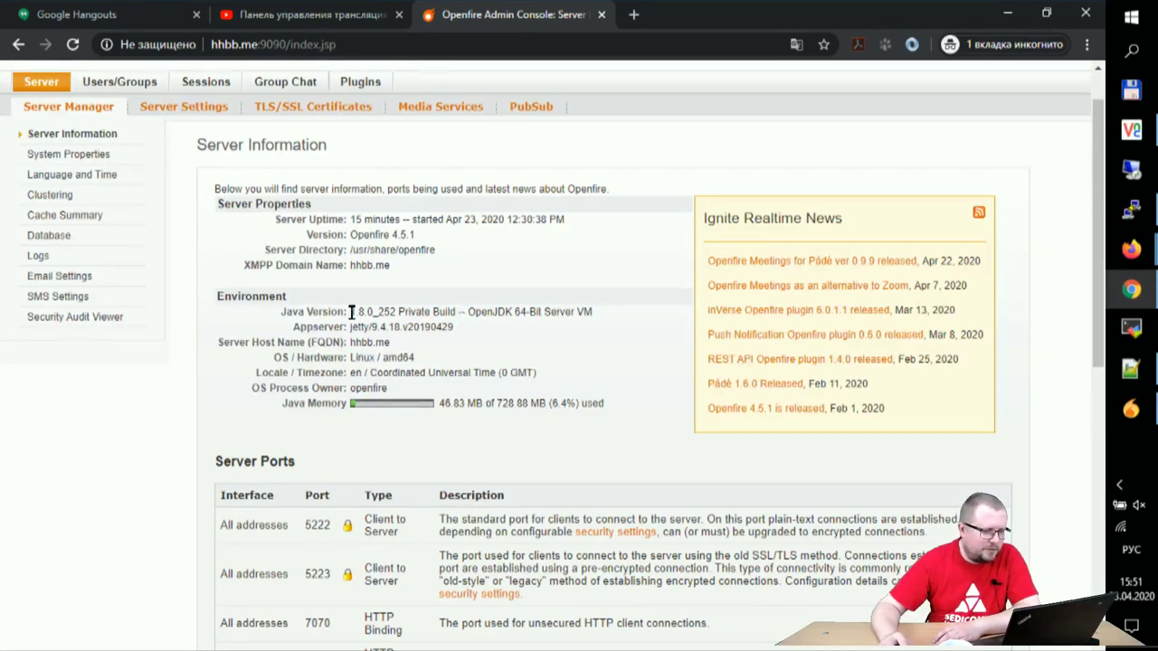
# Step: Check the Java version and scroll through the server ports in Openfire
pyautogui.moveTo(358, 311)
pyautogui.mouseDown()
pyautogui.moveTo(516, 311)
pyautogui.moveTo(359, 311)
pyautogui.mouseUp()
pyautogui.click(479, 311)
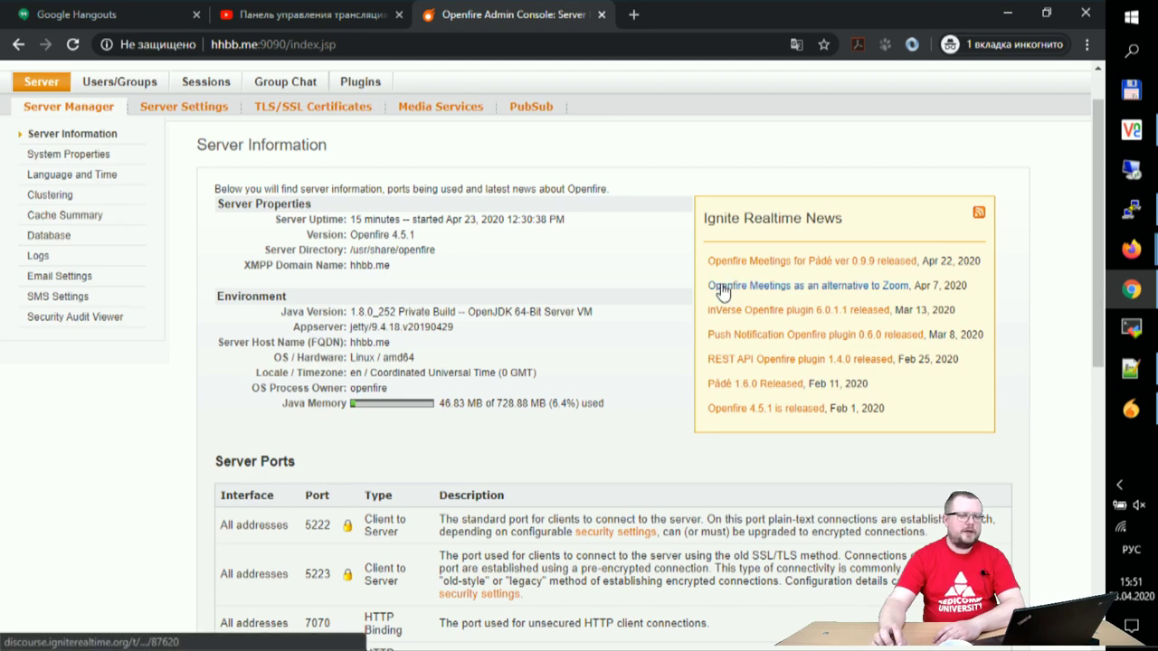
pyautogui.scroll(-2, 723, 291)
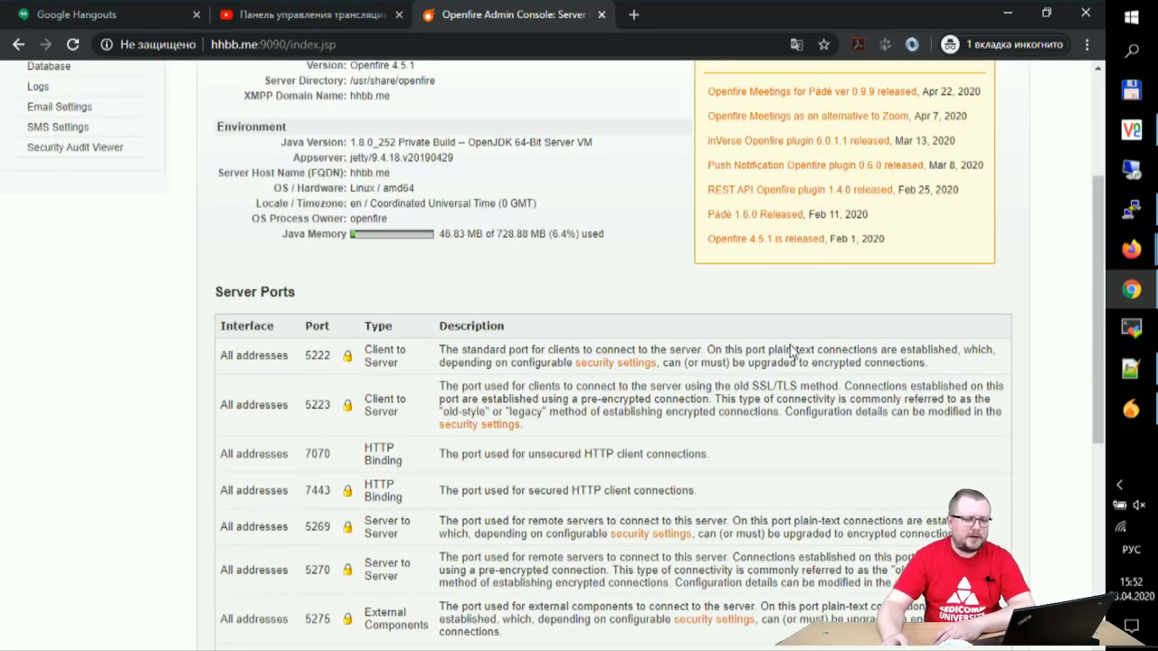
pyautogui.scroll(-5, 747, 411)
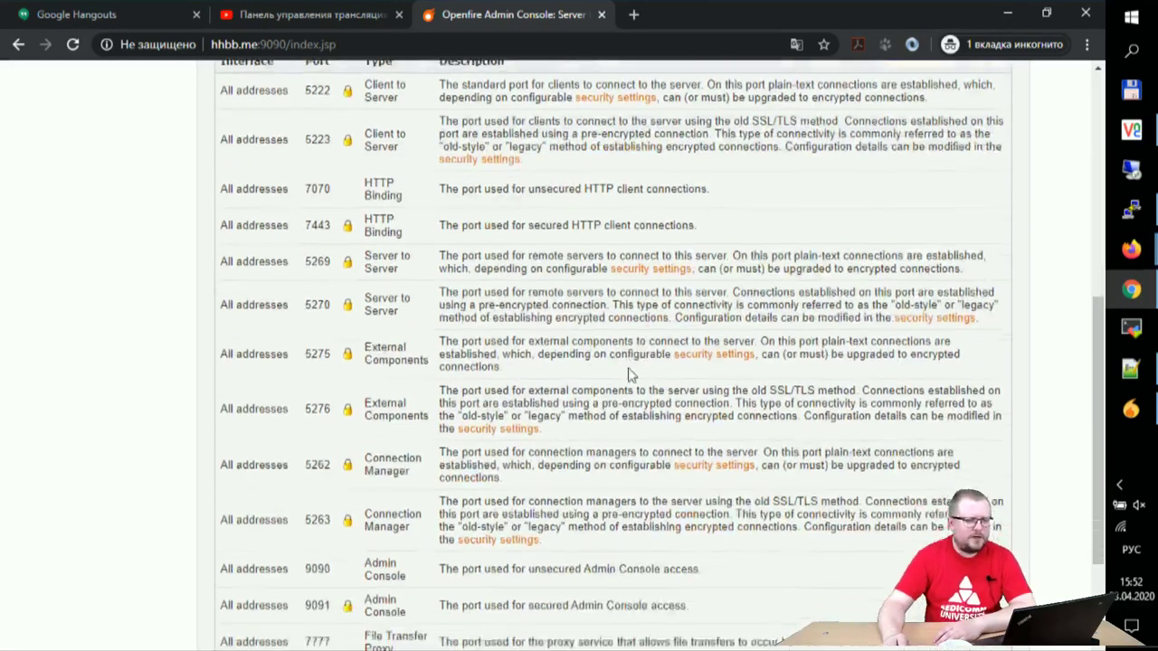
pyautogui.scroll(10, 643, 310)
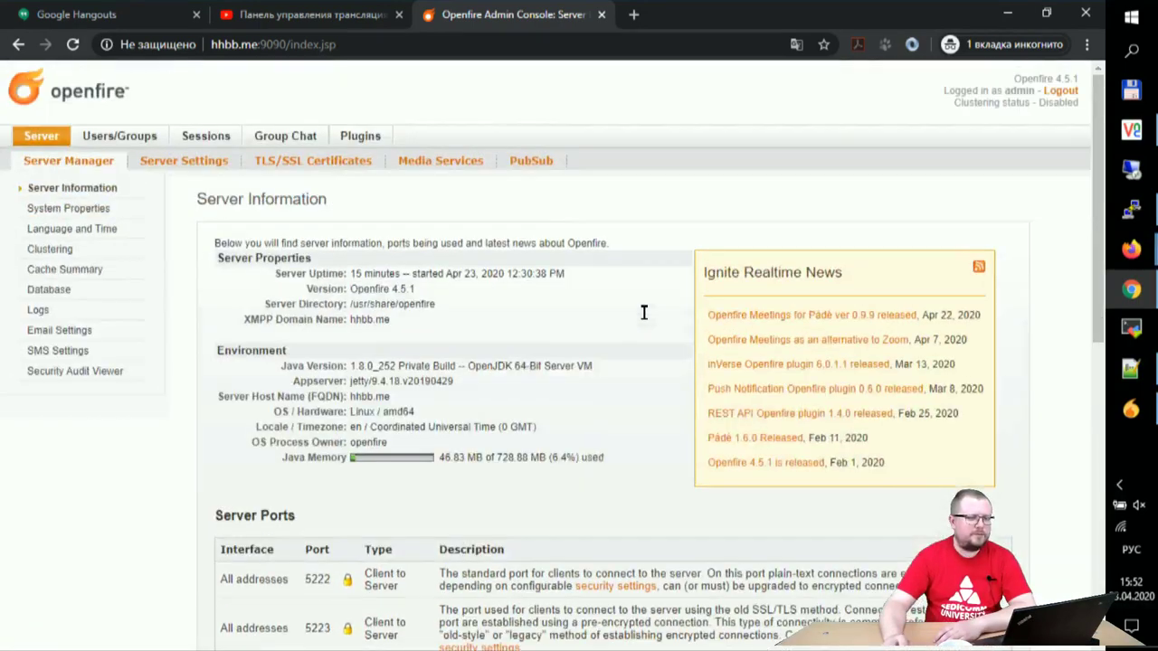
# Step: Glance at the host Spark window, then bring the VM's Spark login back into view
pyautogui.click(1120, 412)
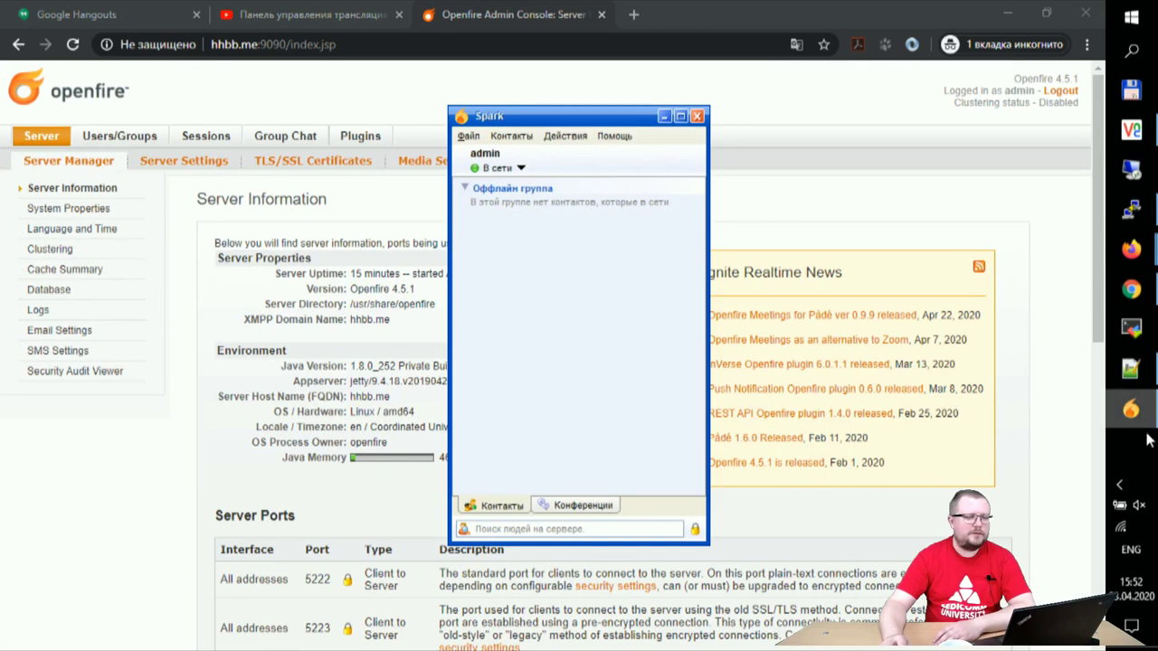
pyautogui.click(663, 117)
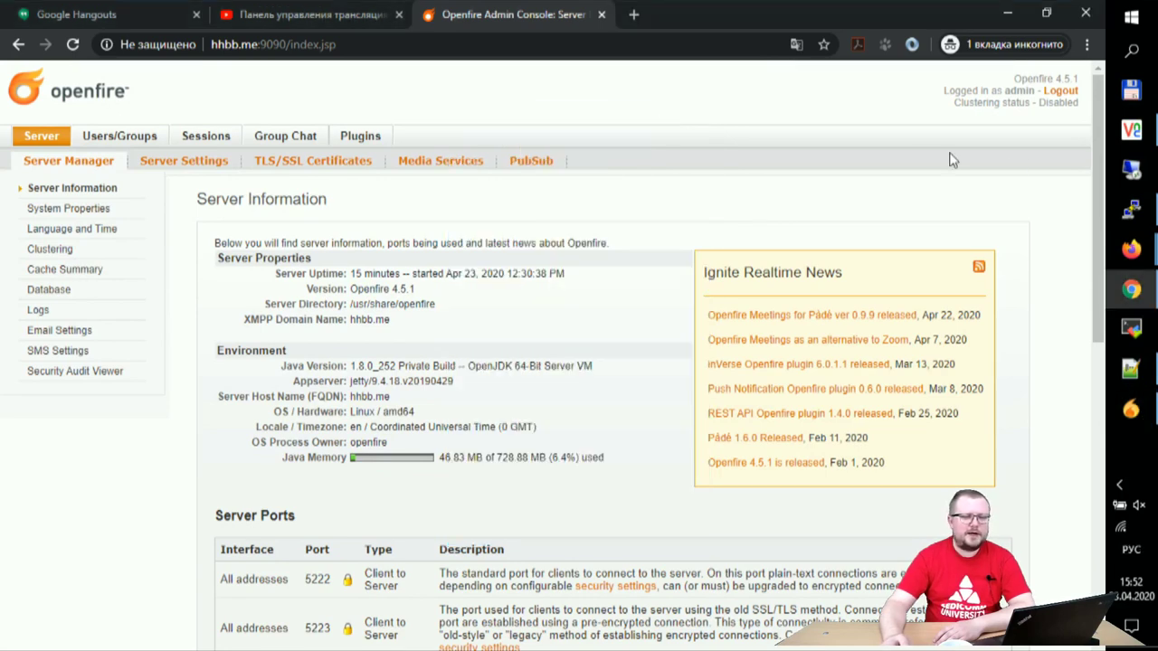
pyautogui.click(1131, 130)
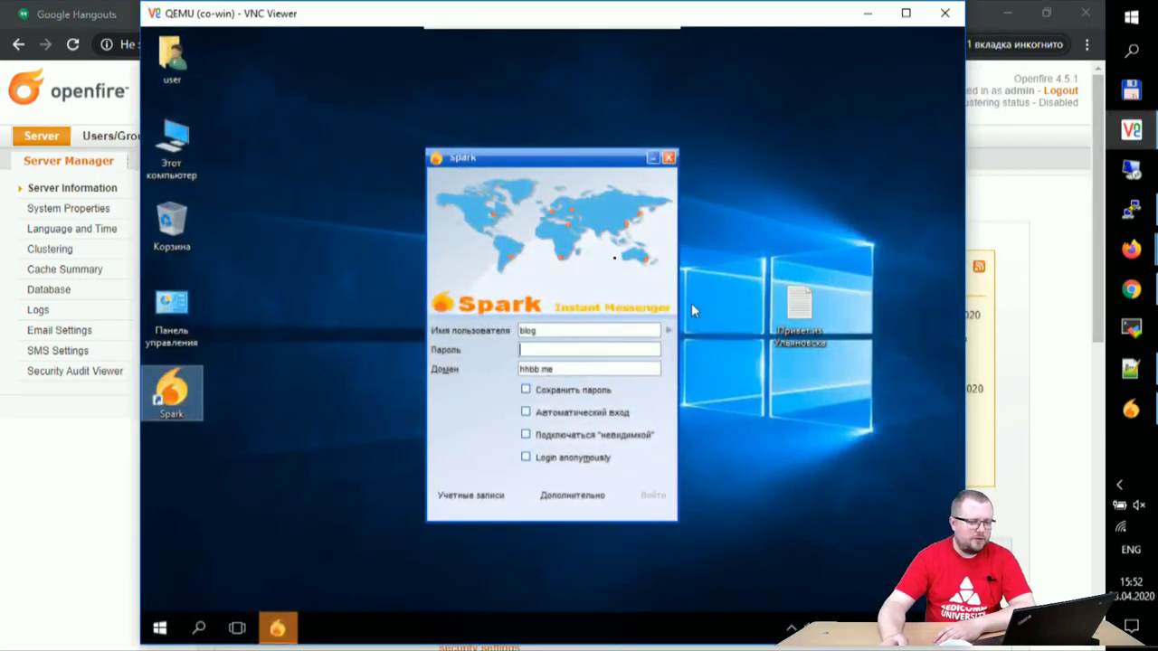
# Step: Register a new account on hhbb.me through Учетные записи, then switch to the Openfire console
pyautogui.click(476, 504)
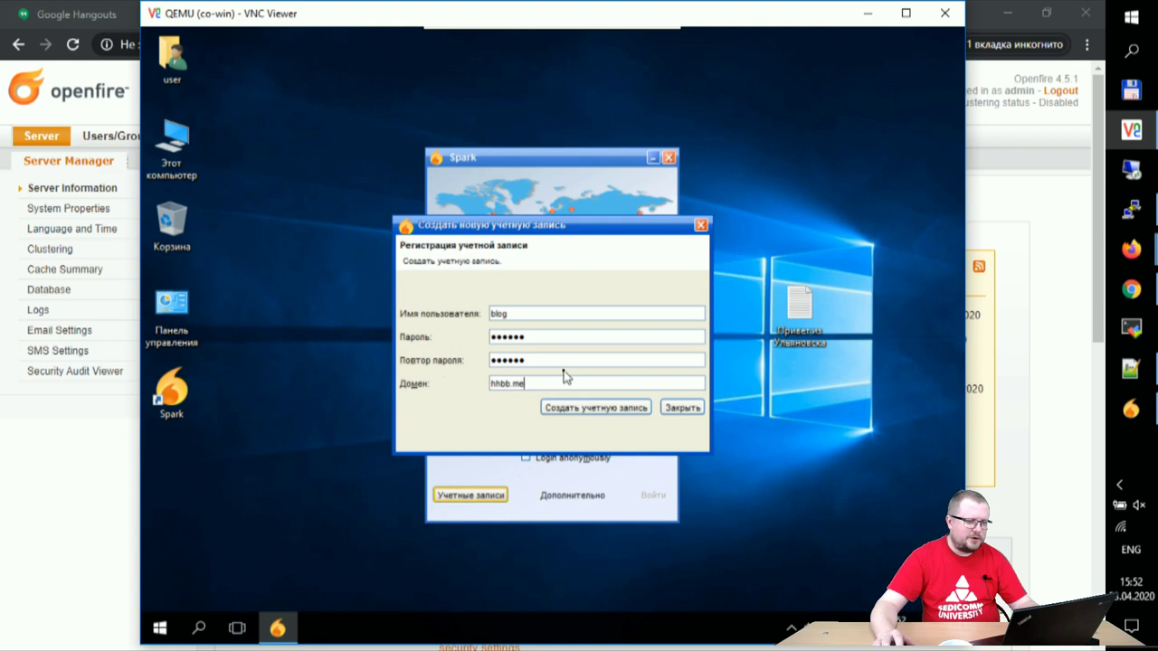
pyautogui.click(598, 408)
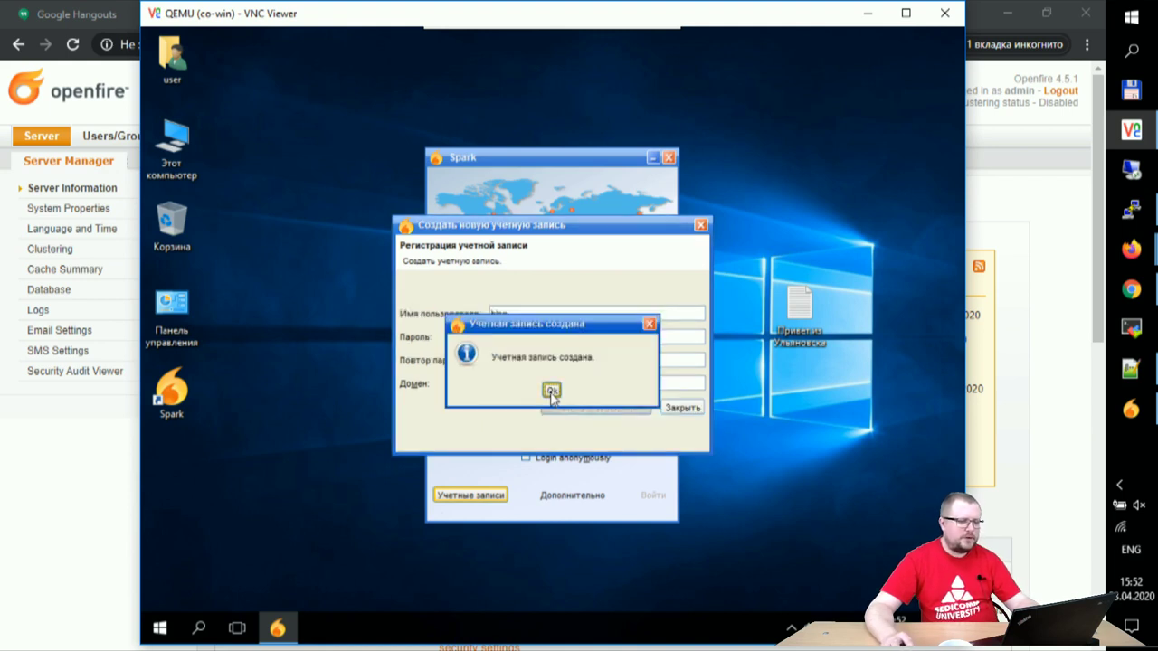
pyautogui.click(552, 390)
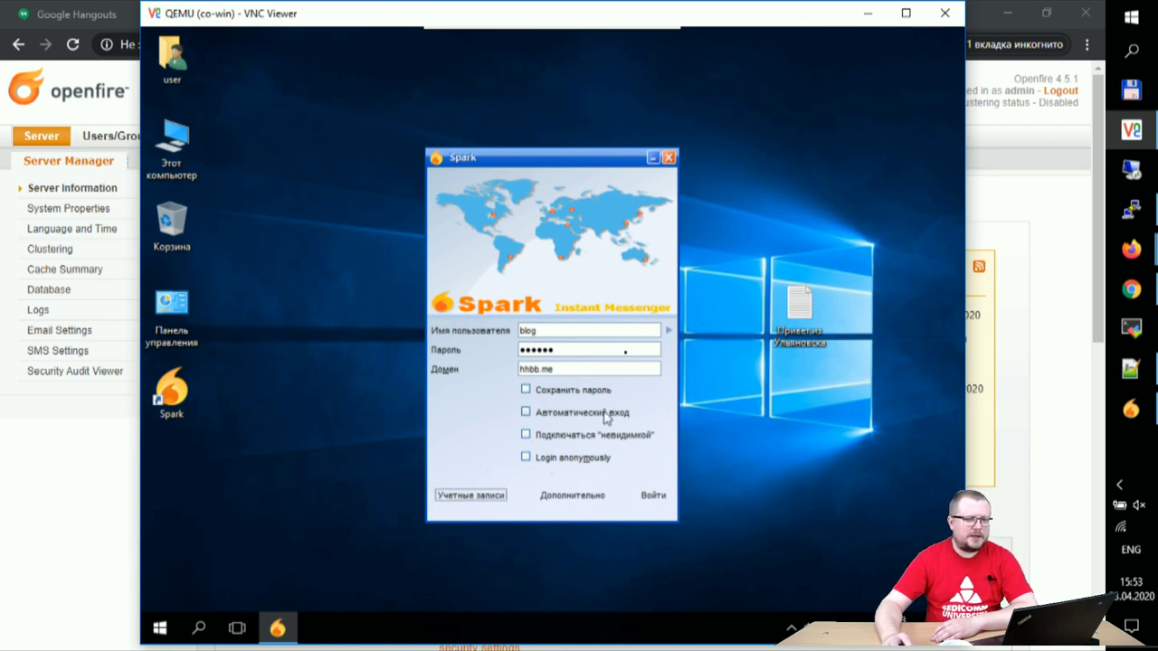
pyautogui.click(1050, 320)
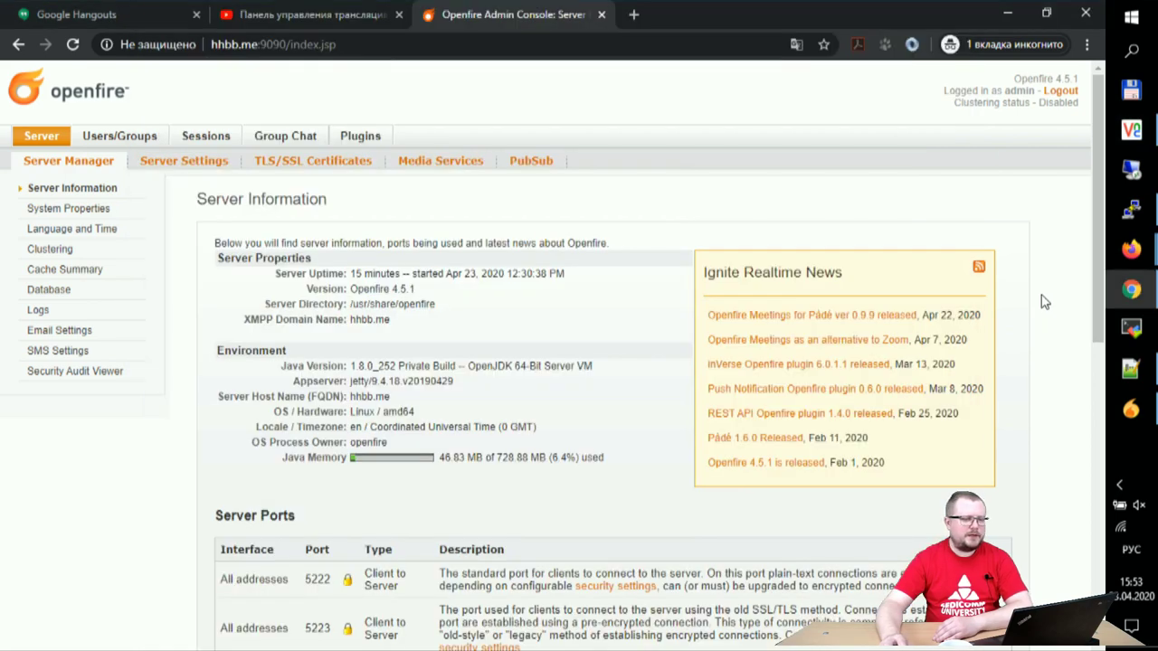
# Step: Confirm Openfire's User Summary now lists 5 users, then return to the VM
pyautogui.click(119, 136)
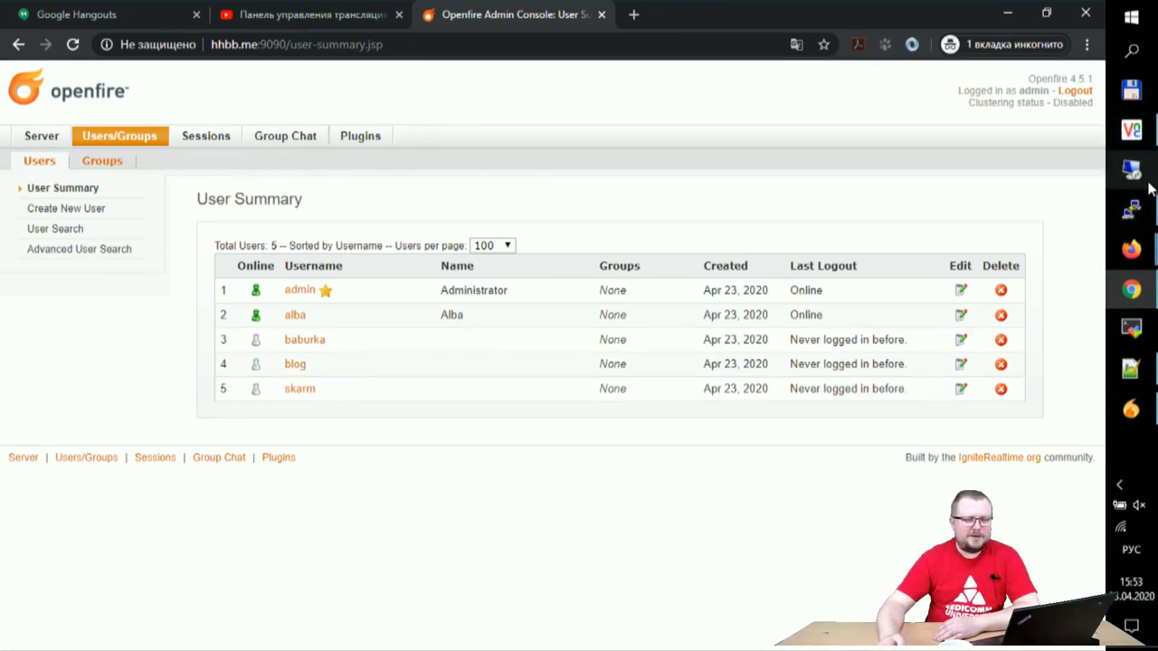
pyautogui.click(1131, 129)
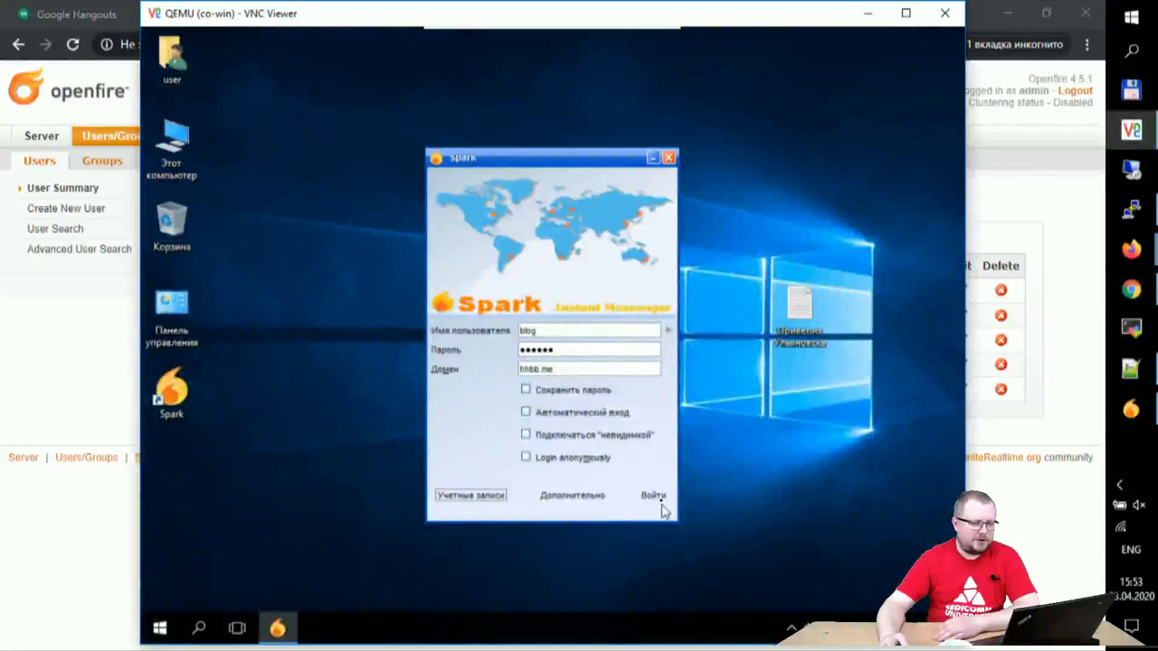
# Step: Check the advanced connection settings and sign in to hhbb.me with the new account
pyautogui.click(581, 502)
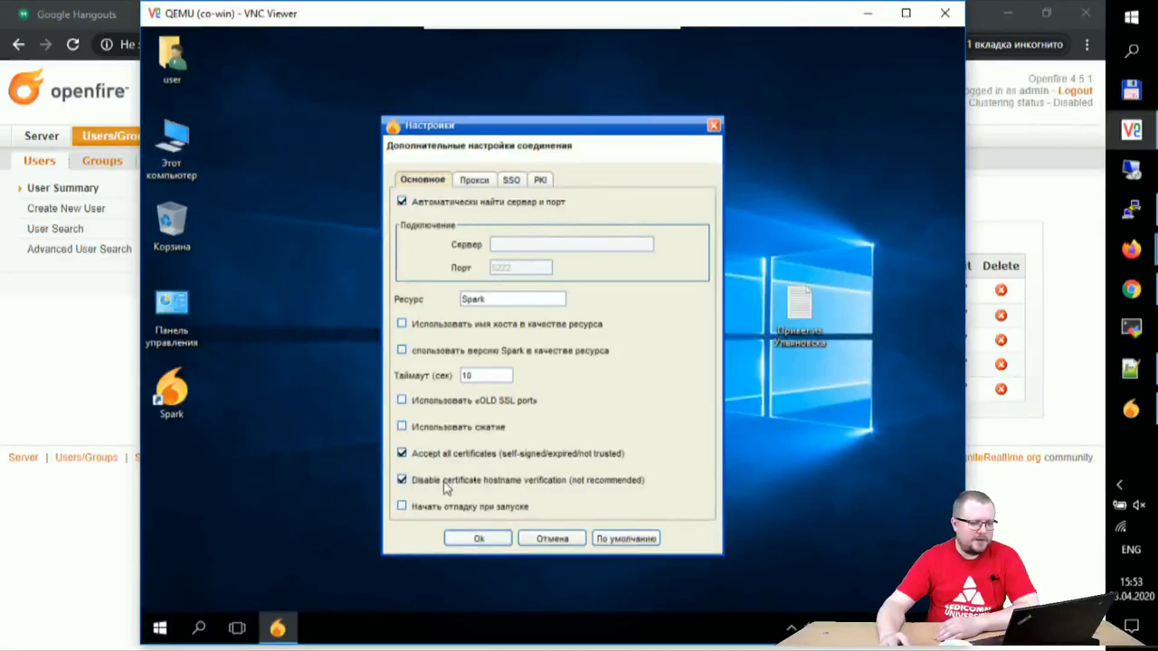
pyautogui.click(480, 539)
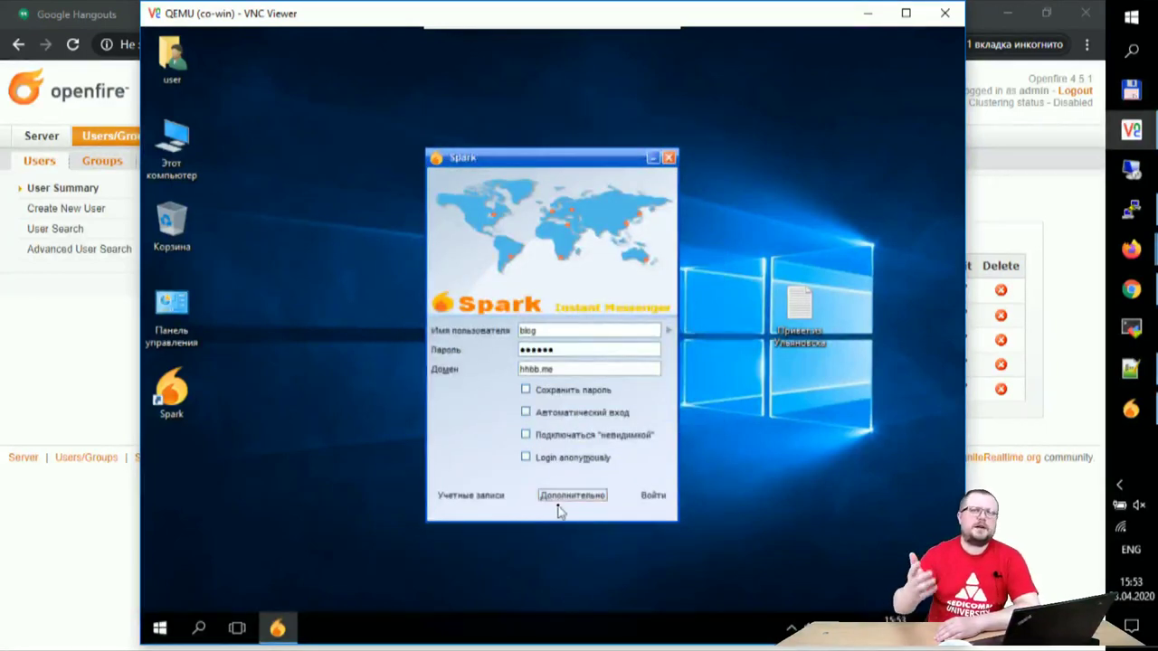
pyautogui.click(653, 495)
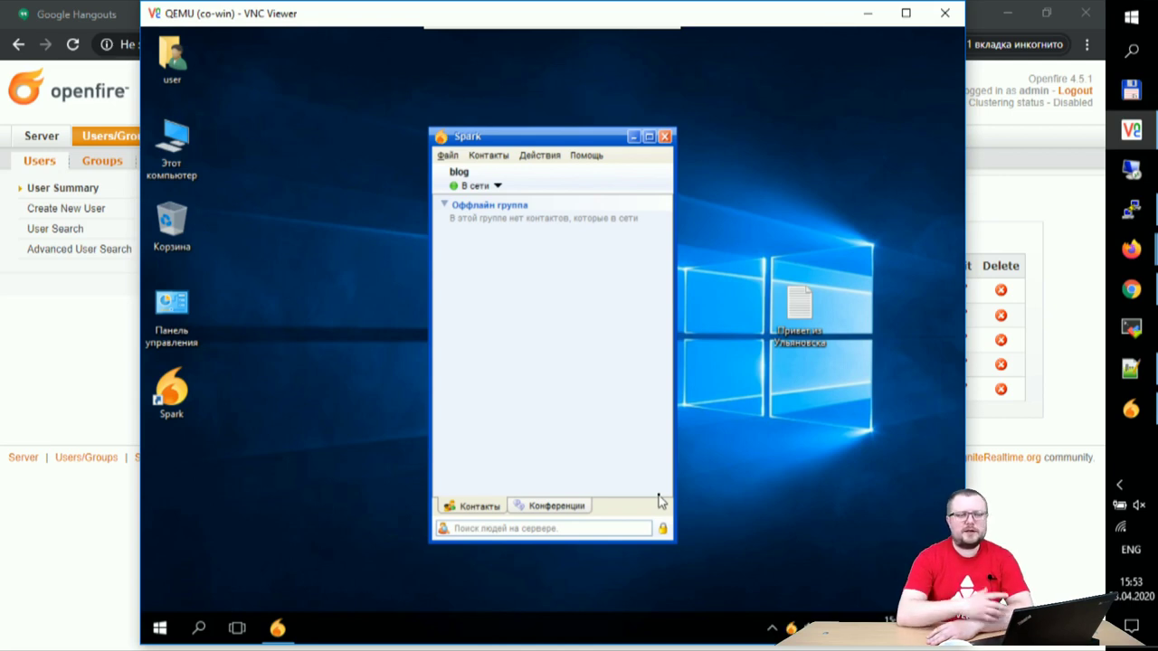
pyautogui.click(491, 159)
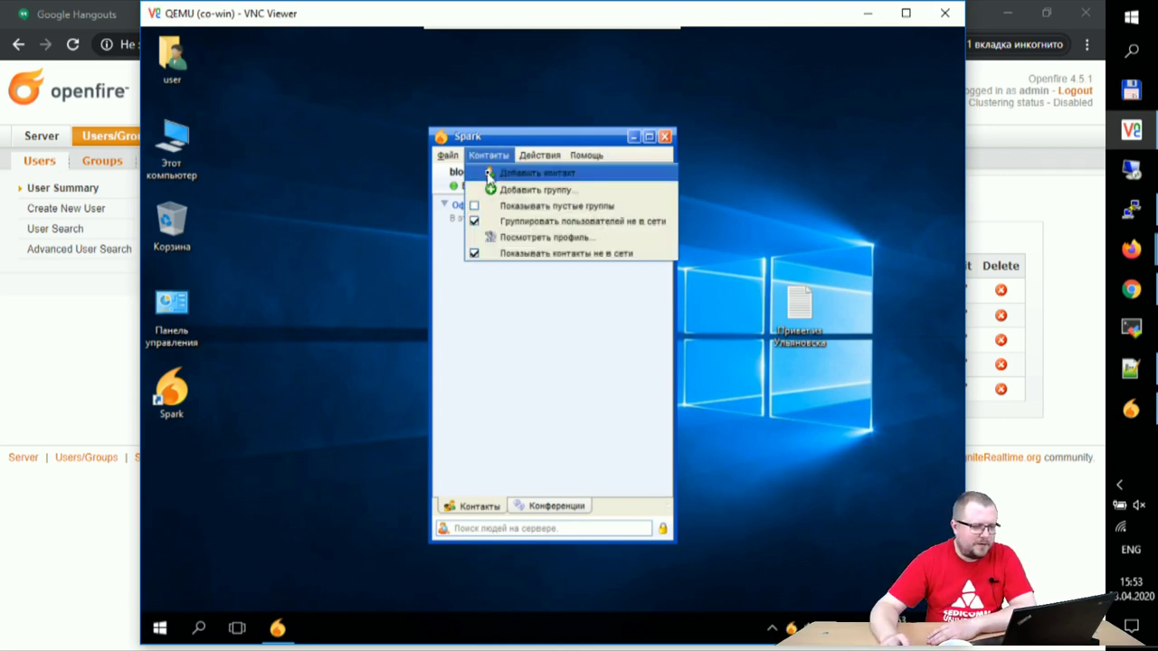
# Step: Add 'admin' as a contact in the Friends group, then minimise VNC Viewer and the browser
pyautogui.click(489, 172)
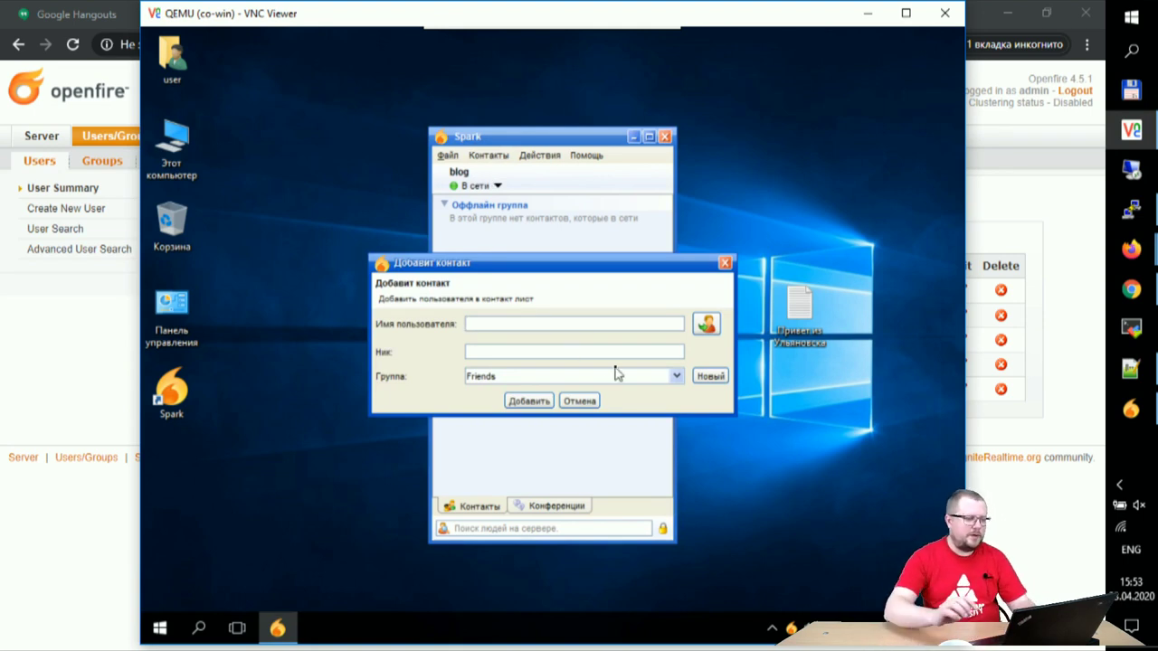
pyautogui.write('admin')
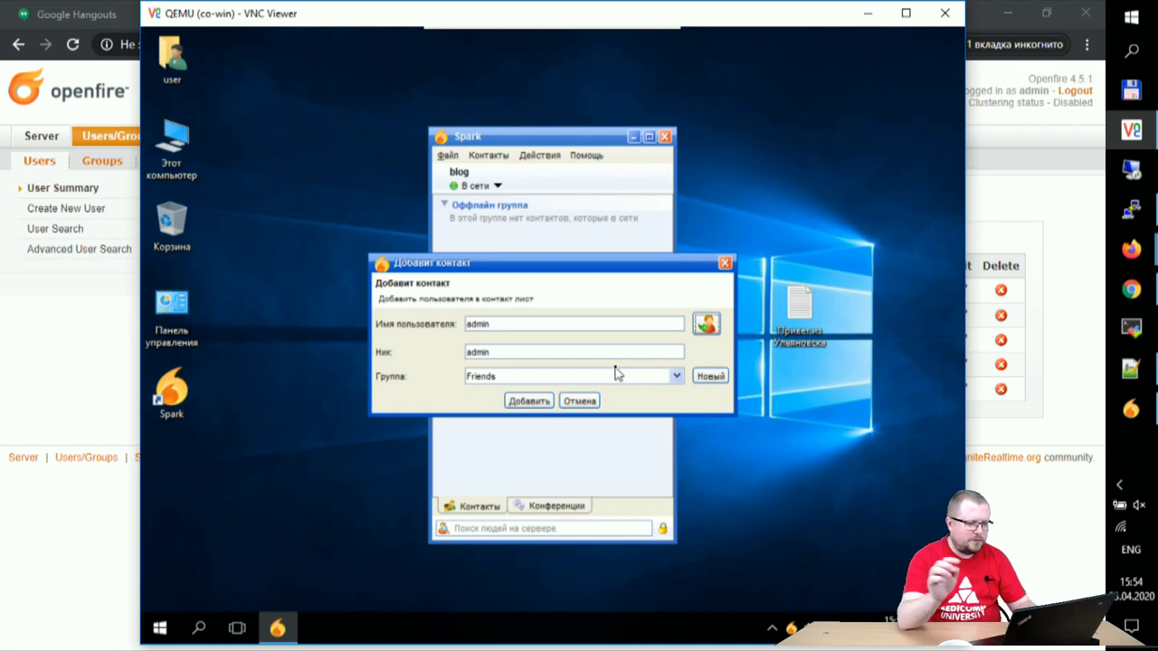
pyautogui.click(529, 402)
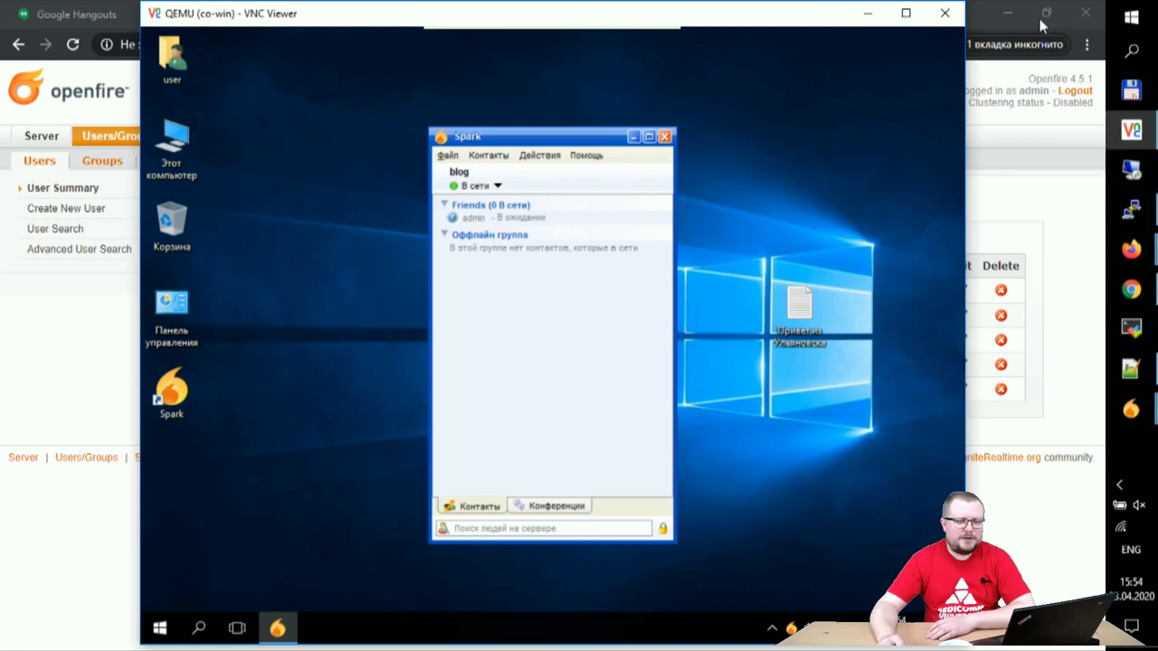
pyautogui.click(870, 13)
pyautogui.click(1006, 13)
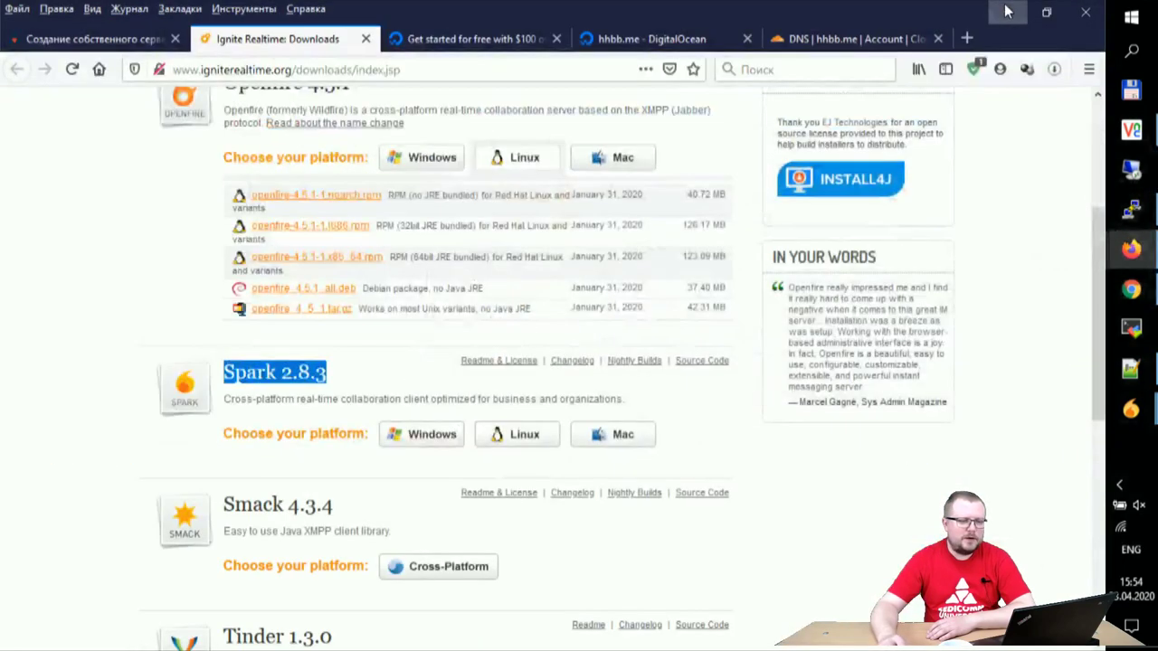
# Step: Accept the VM user's pending contact authorization request
pyautogui.click(1007, 13)
pyautogui.moveTo(1131, 409)
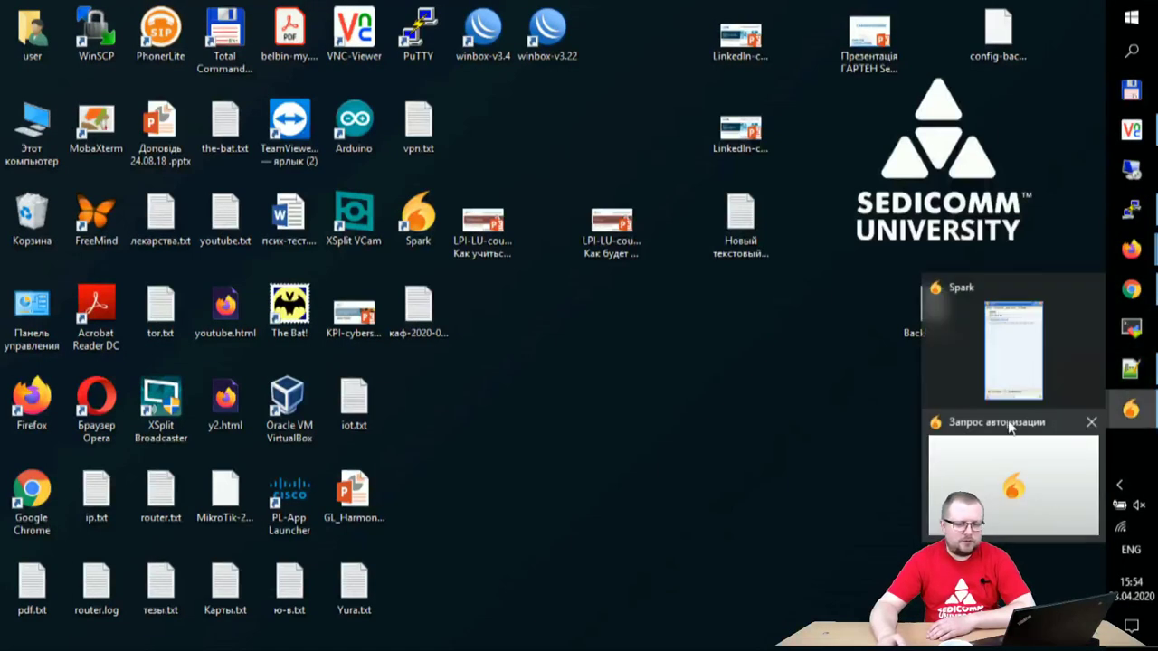
pyautogui.click(982, 481)
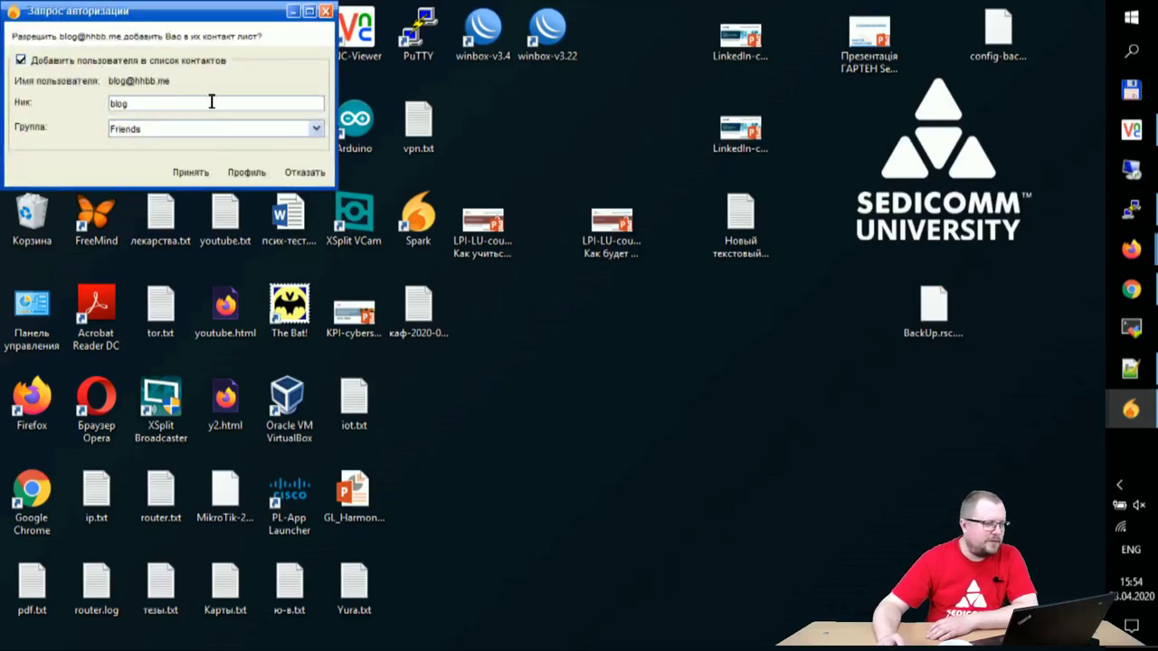
pyautogui.click(191, 172)
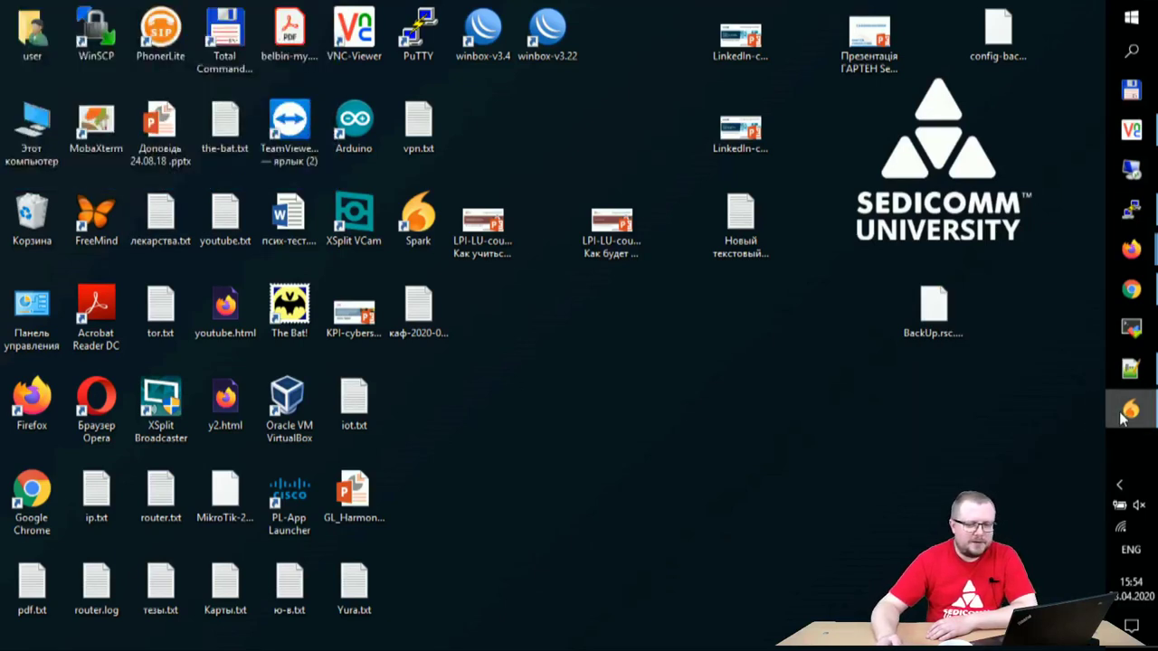
# Step: Accept the next pending authorization request and select the top Friends contact
pyautogui.click(1131, 409)
pyautogui.click(597, 402)
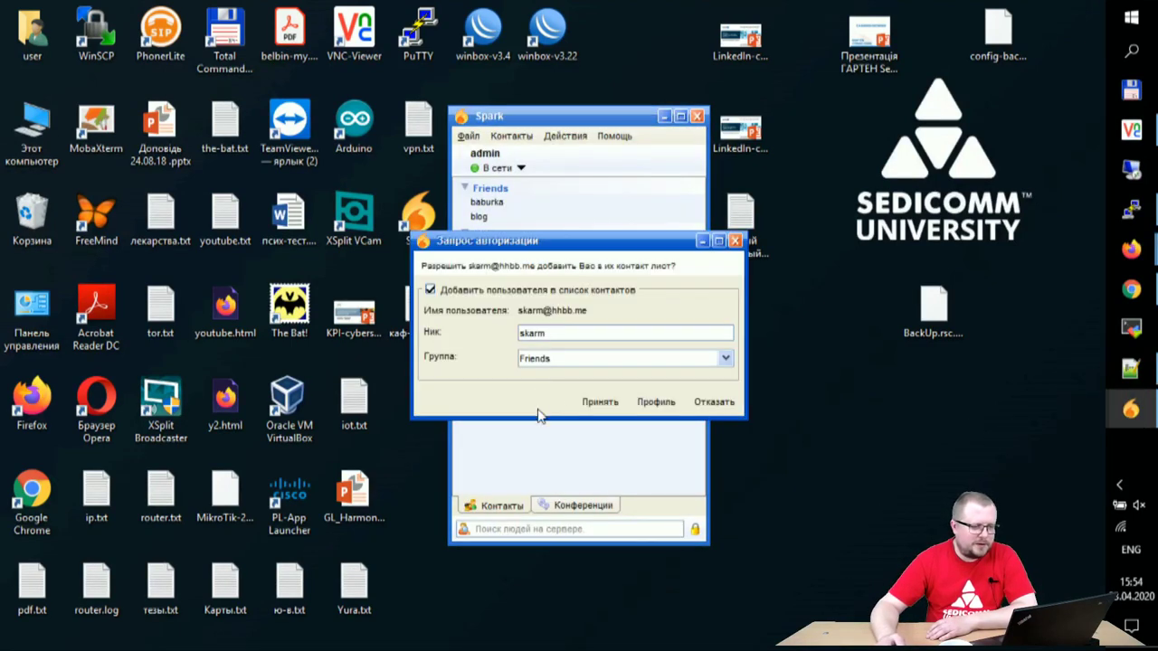
pyautogui.click(597, 402)
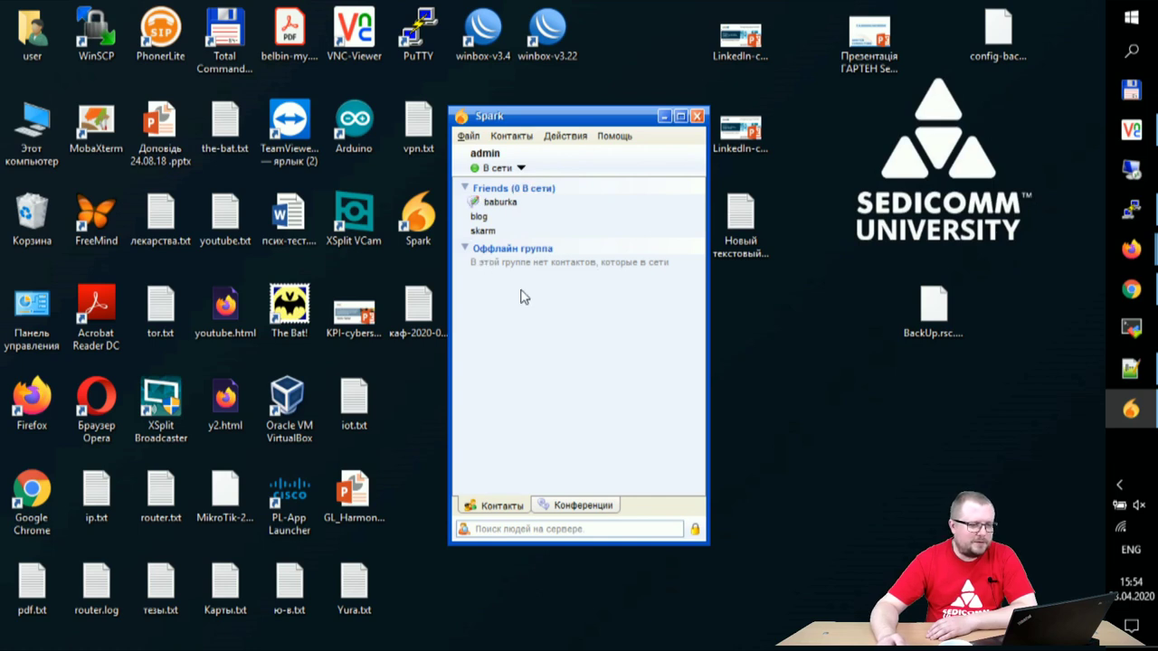
pyautogui.click(503, 202)
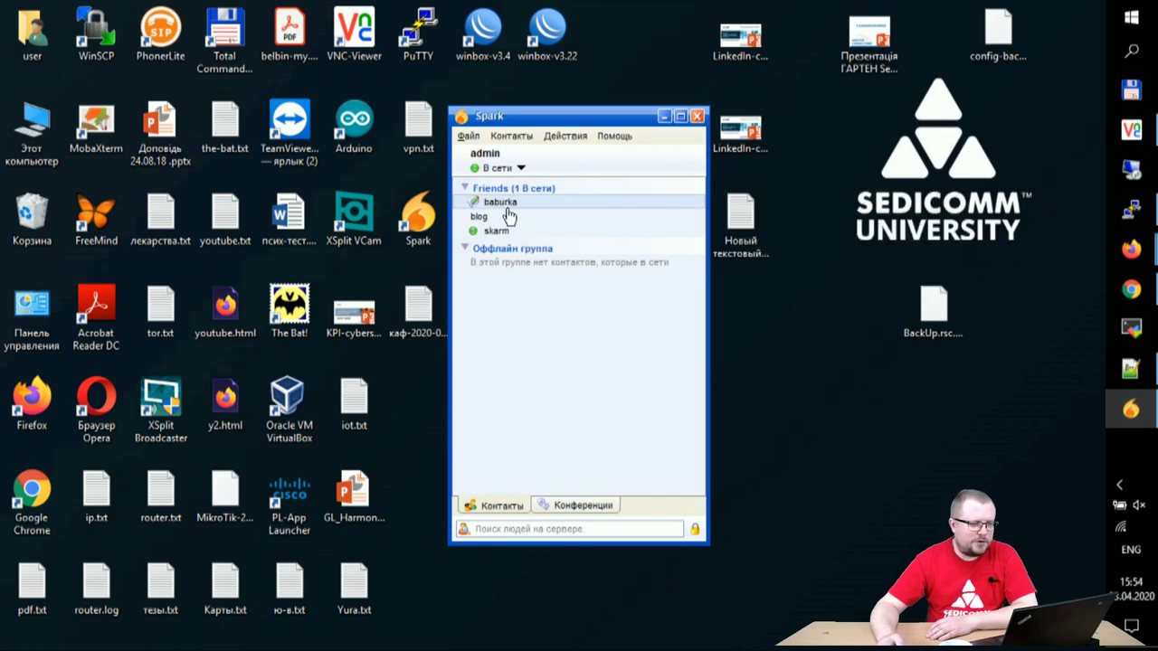
# Step: Open a chat with the top Friends contact and send 'Привет!'
pyautogui.doubleClick(503, 205)
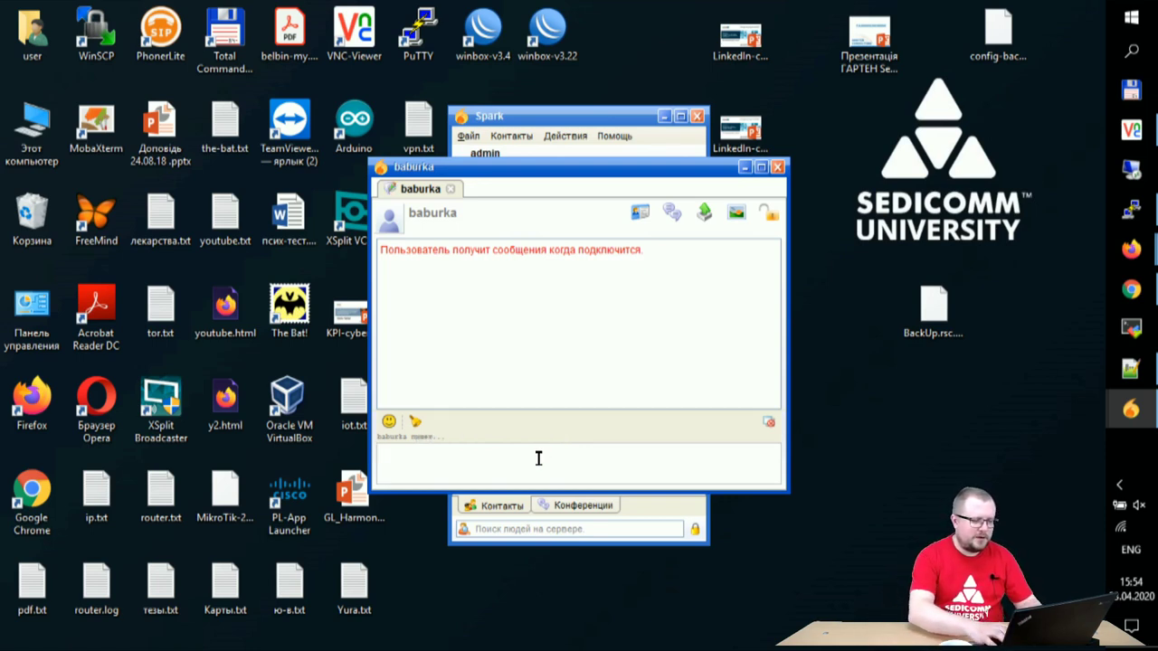
pyautogui.write('Привет!')
pyautogui.press('Return')
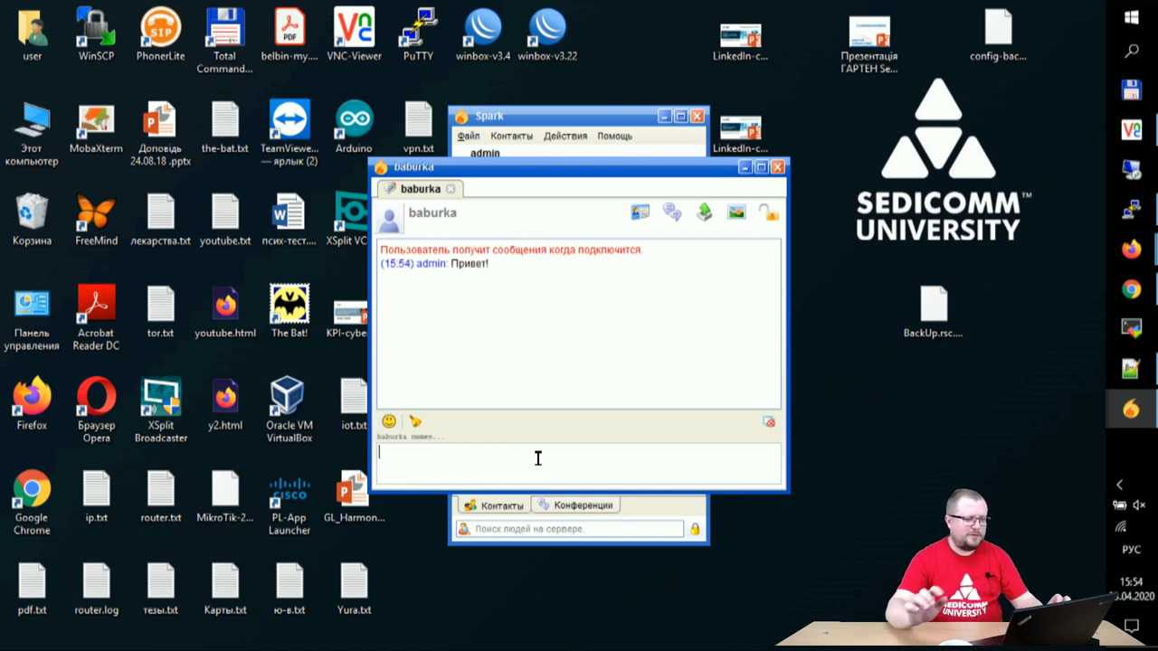
pyautogui.click(576, 118)
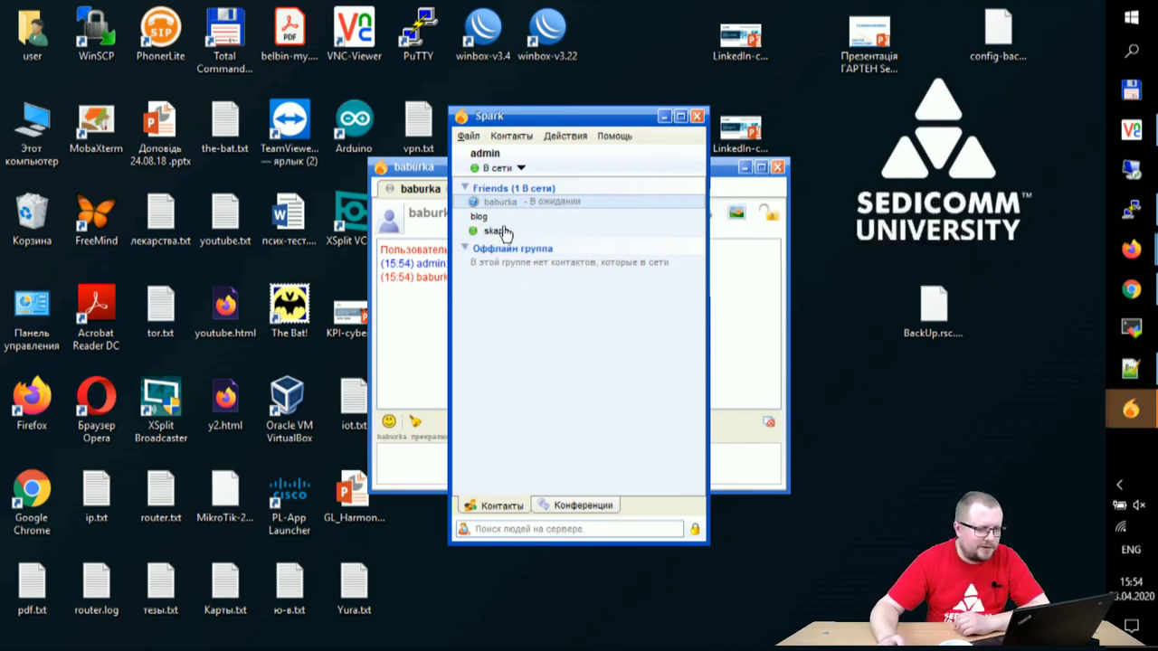
# Step: Reply 'тест пройден' in the second contact's conversation, then minimise the chat window
pyautogui.moveTo(480, 224)
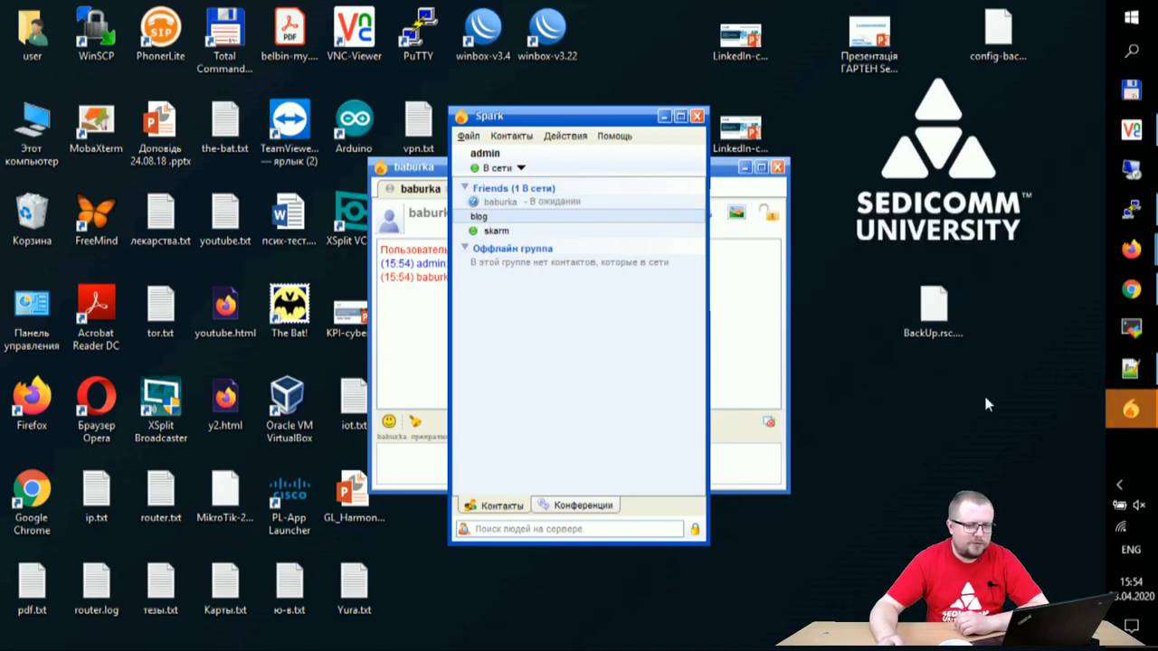
pyautogui.moveTo(1131, 409)
pyautogui.click(1029, 493)
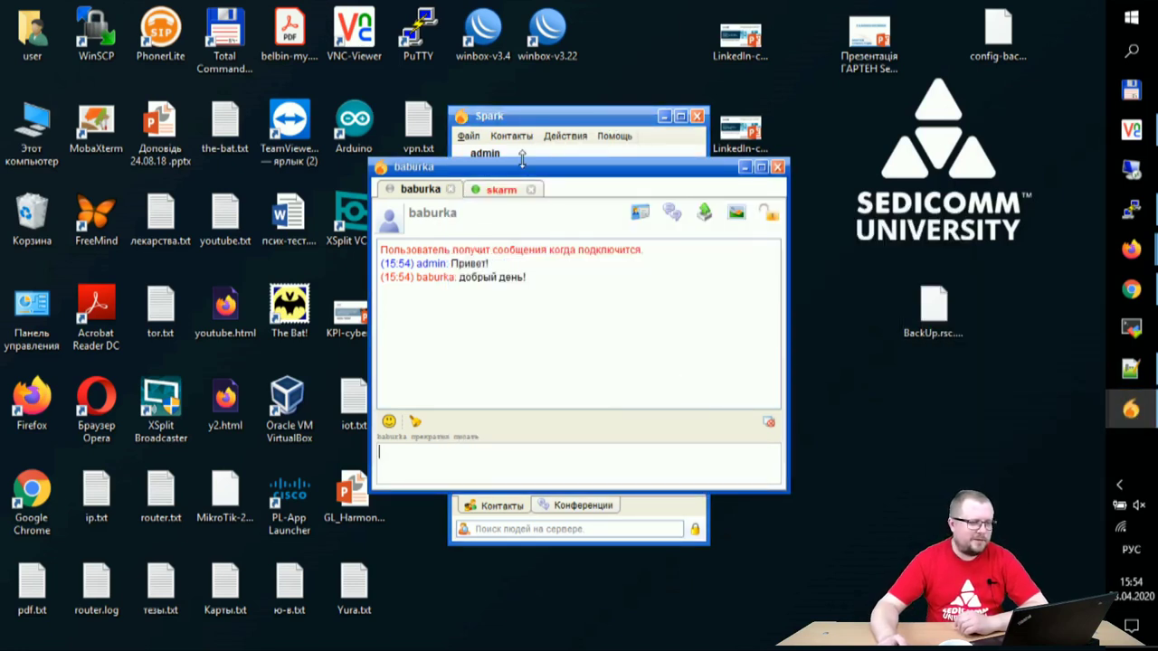
pyautogui.click(499, 189)
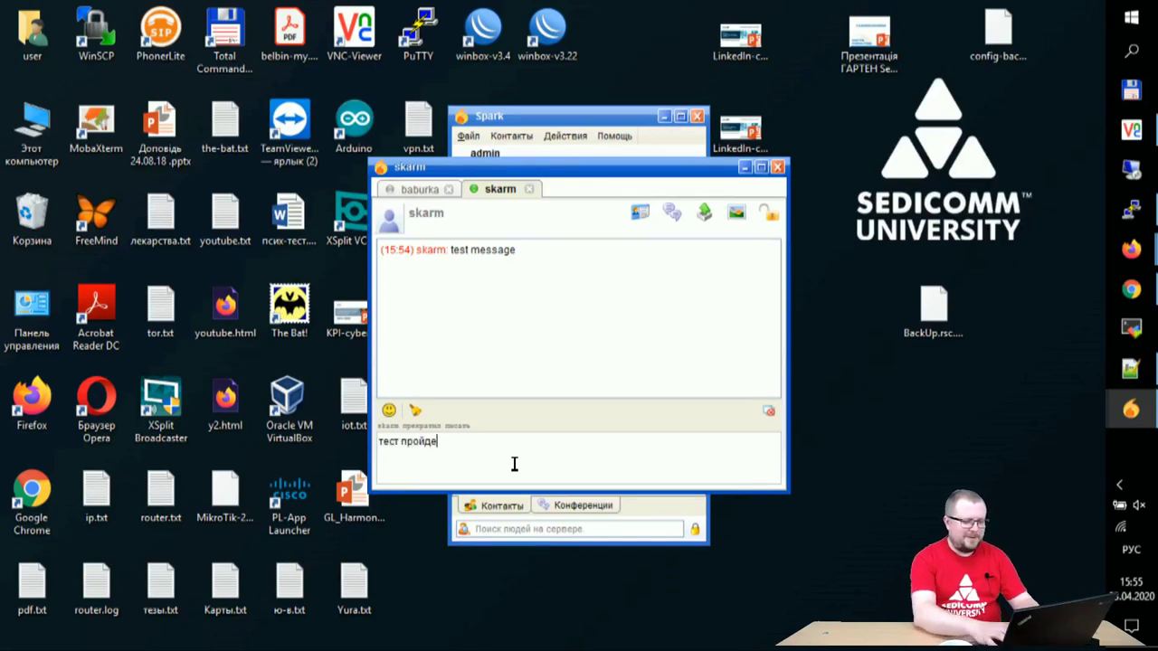
pyautogui.press('Return')
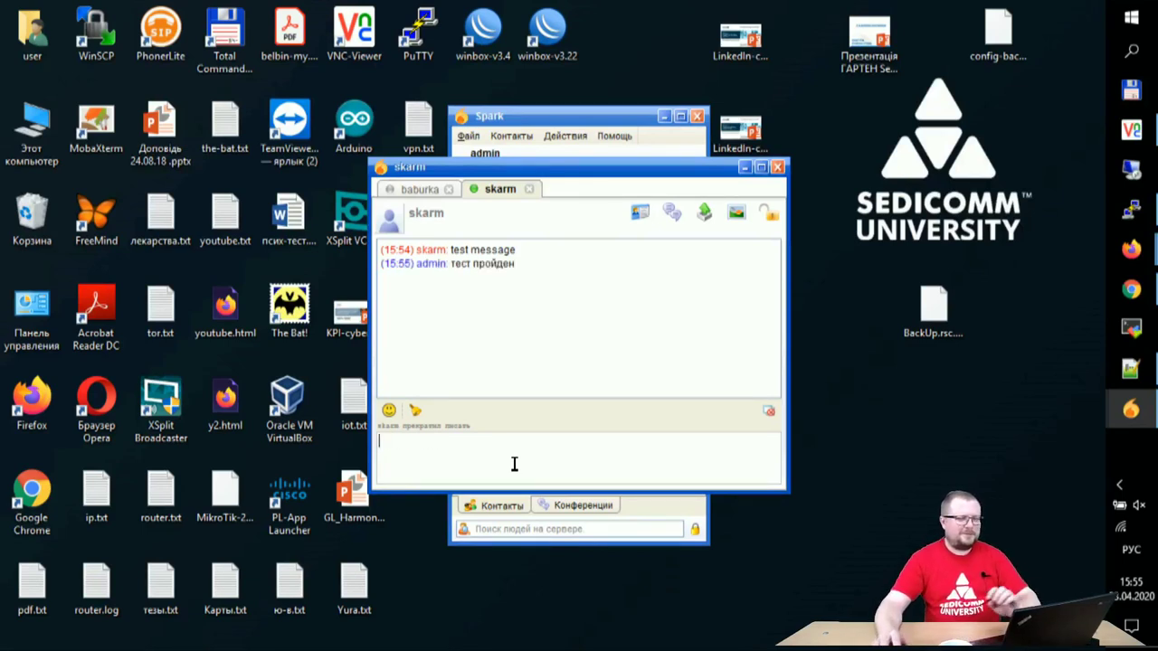
pyautogui.click(418, 189)
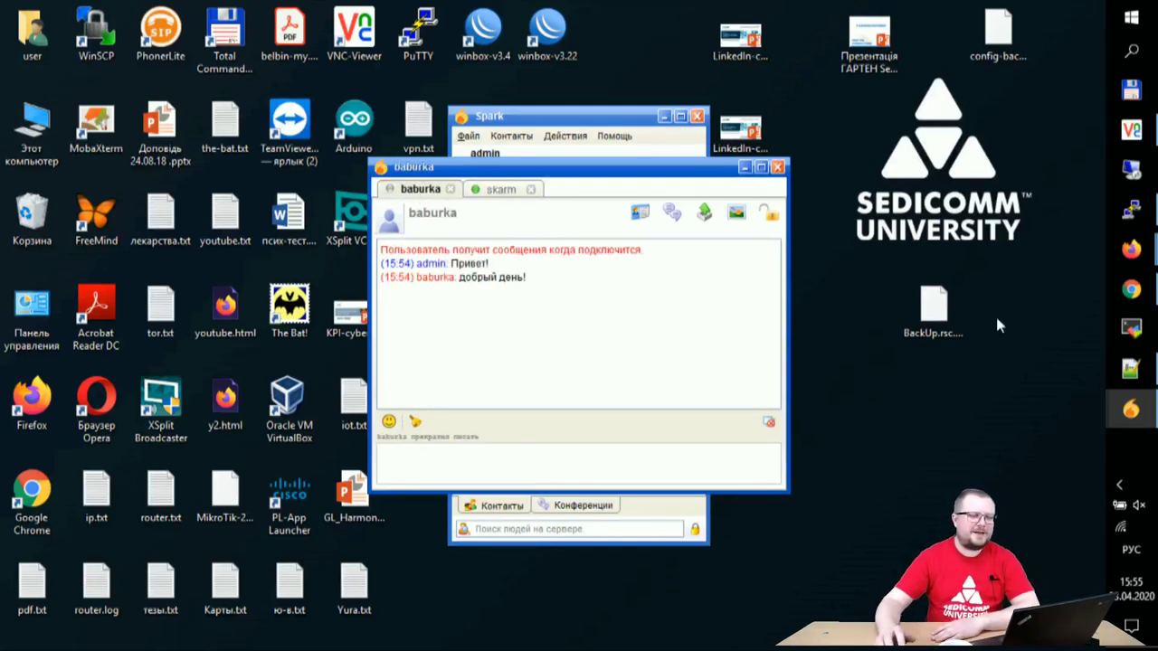
pyautogui.click(742, 170)
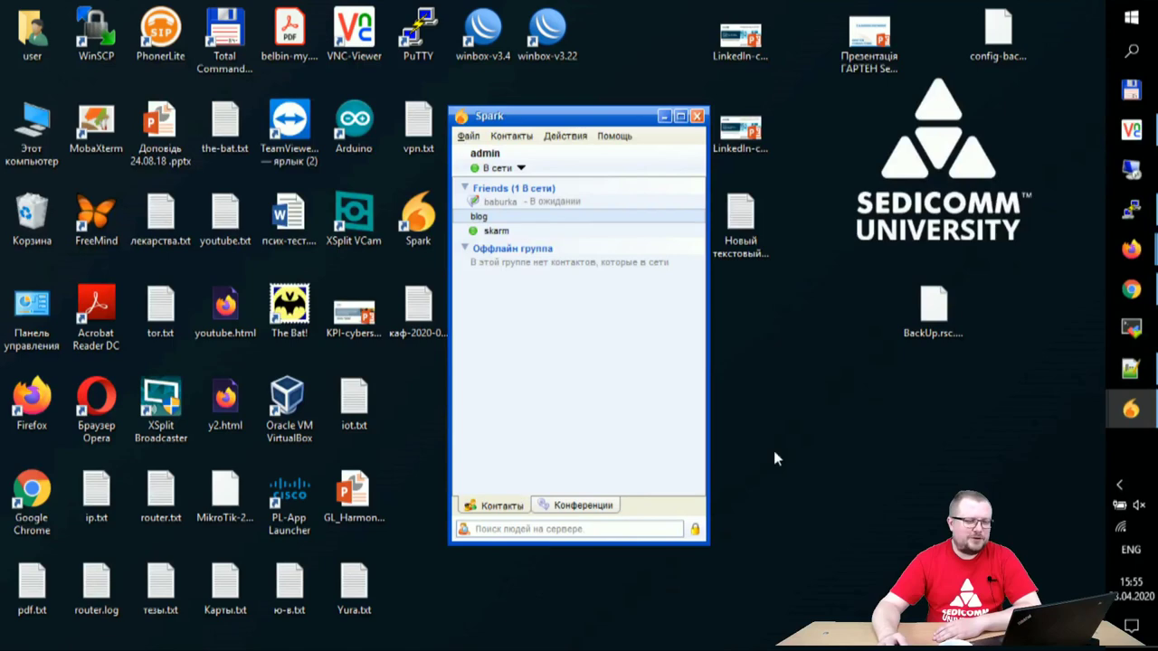
# Step: Accept the pending authorization request in the VM's Spark client
pyautogui.click(1130, 129)
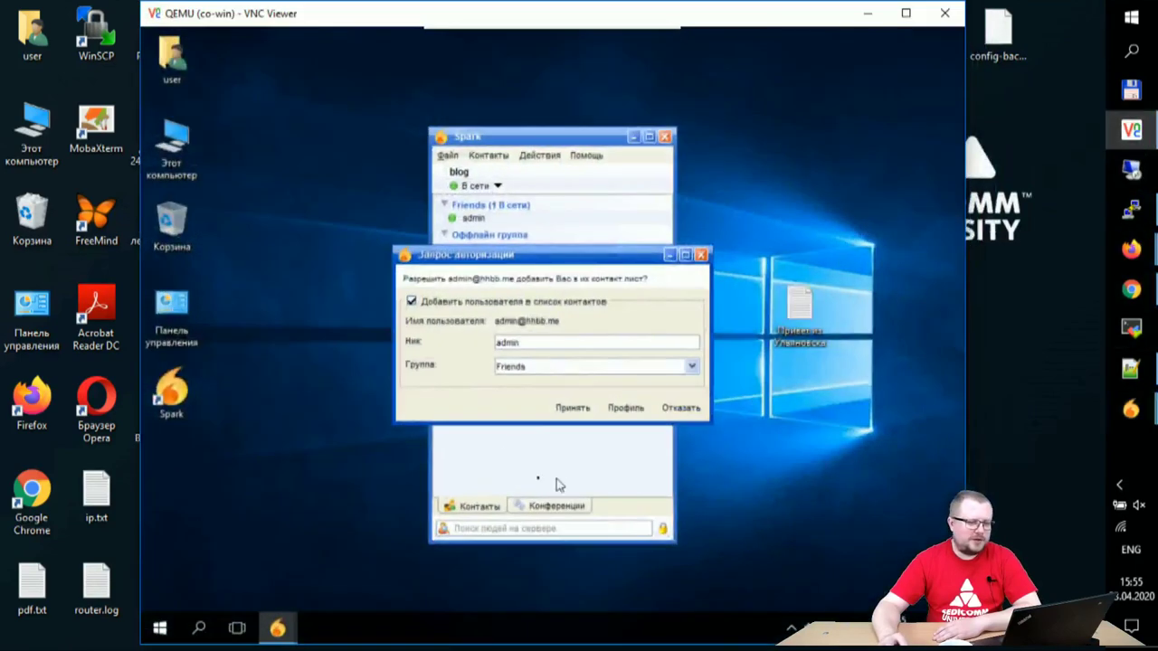
pyautogui.click(574, 409)
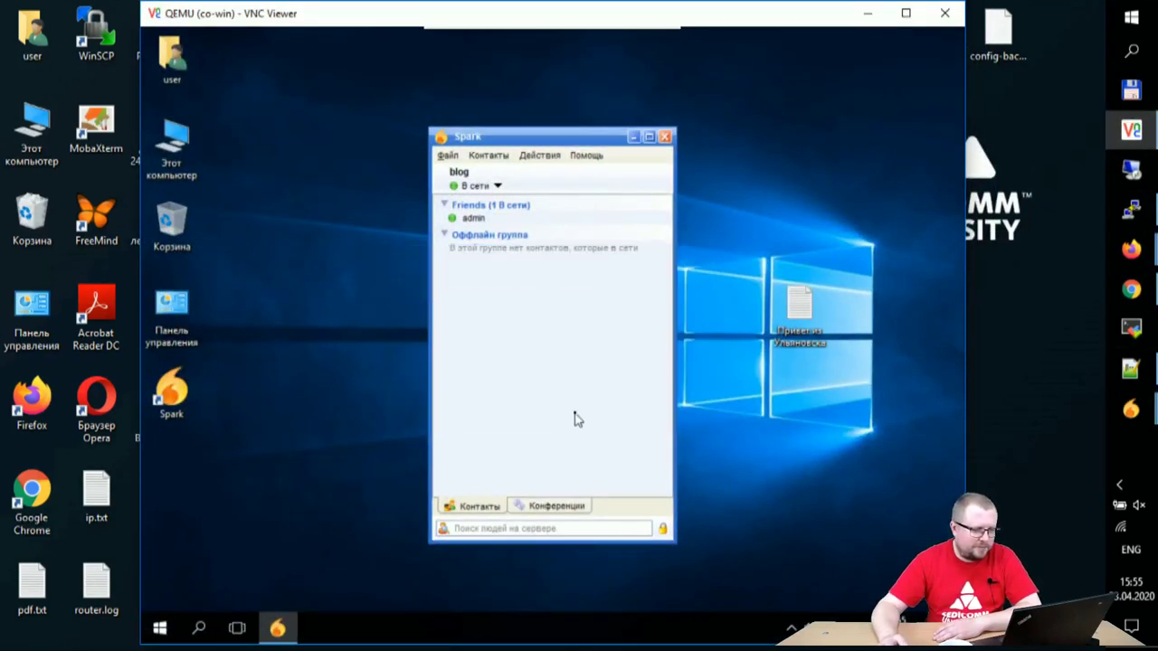
pyautogui.moveTo(1155, 414)
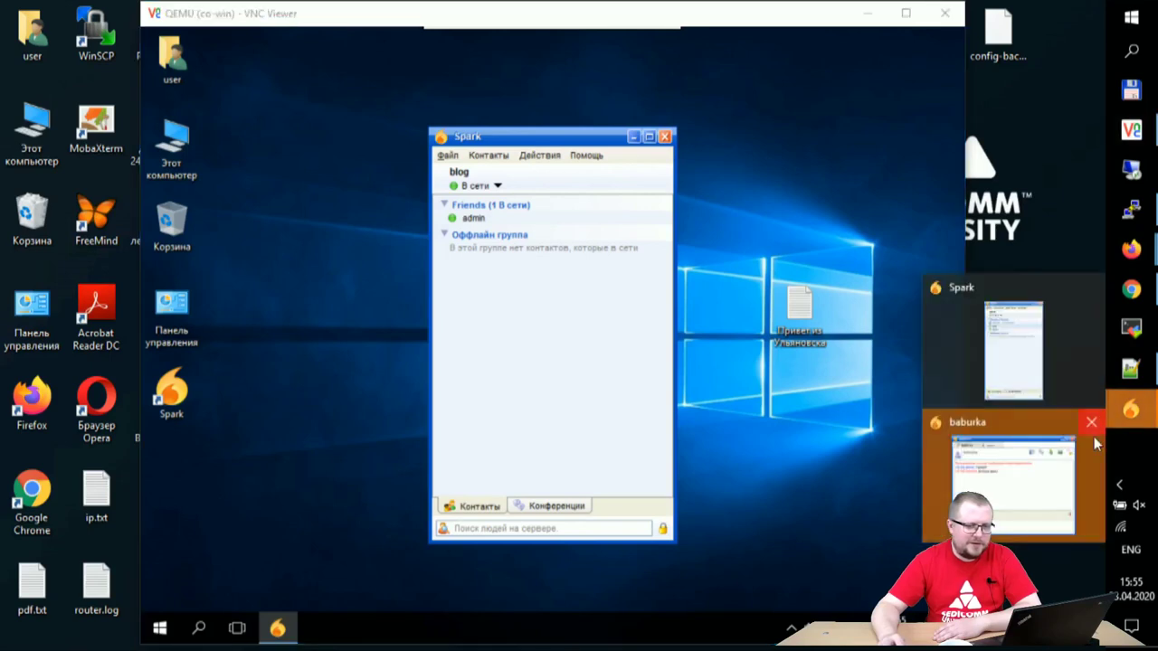
pyautogui.click(1031, 344)
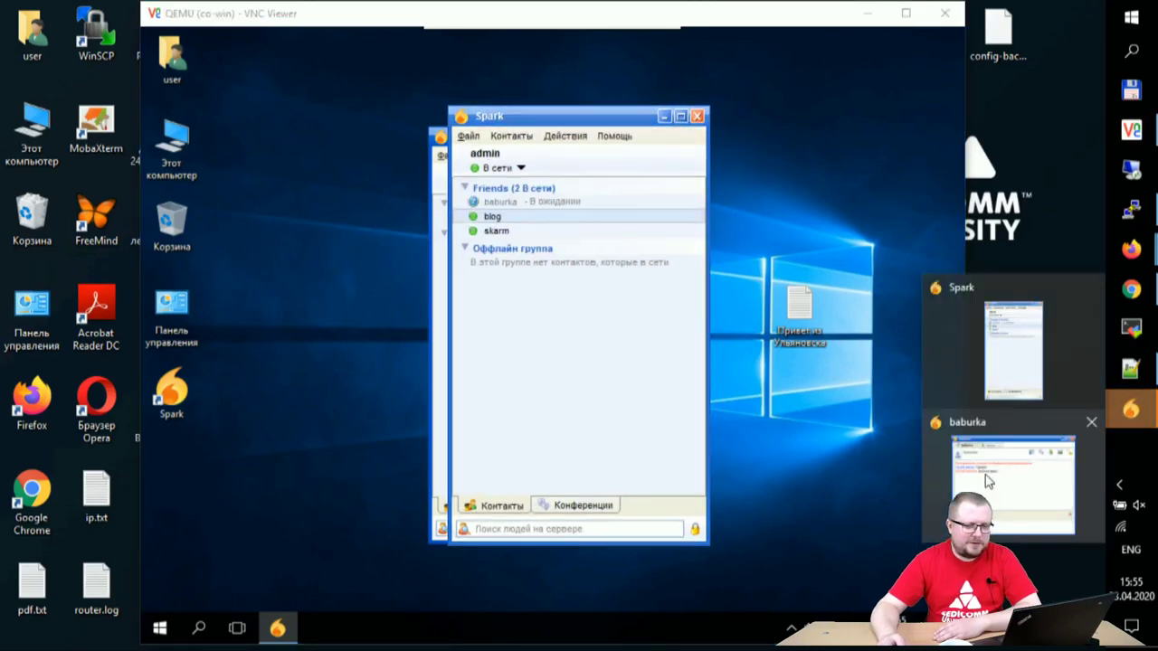
# Step: Reply 'обновите ютуб' in the first contact's conversation on the host
pyautogui.click(1013, 471)
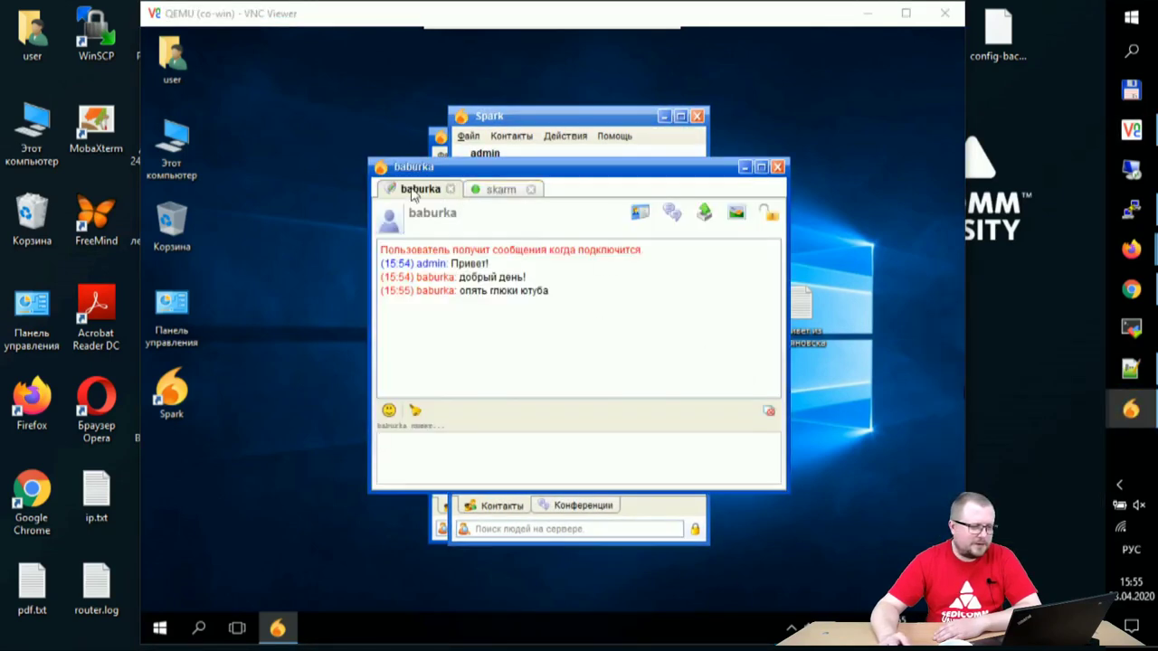
pyautogui.click(482, 201)
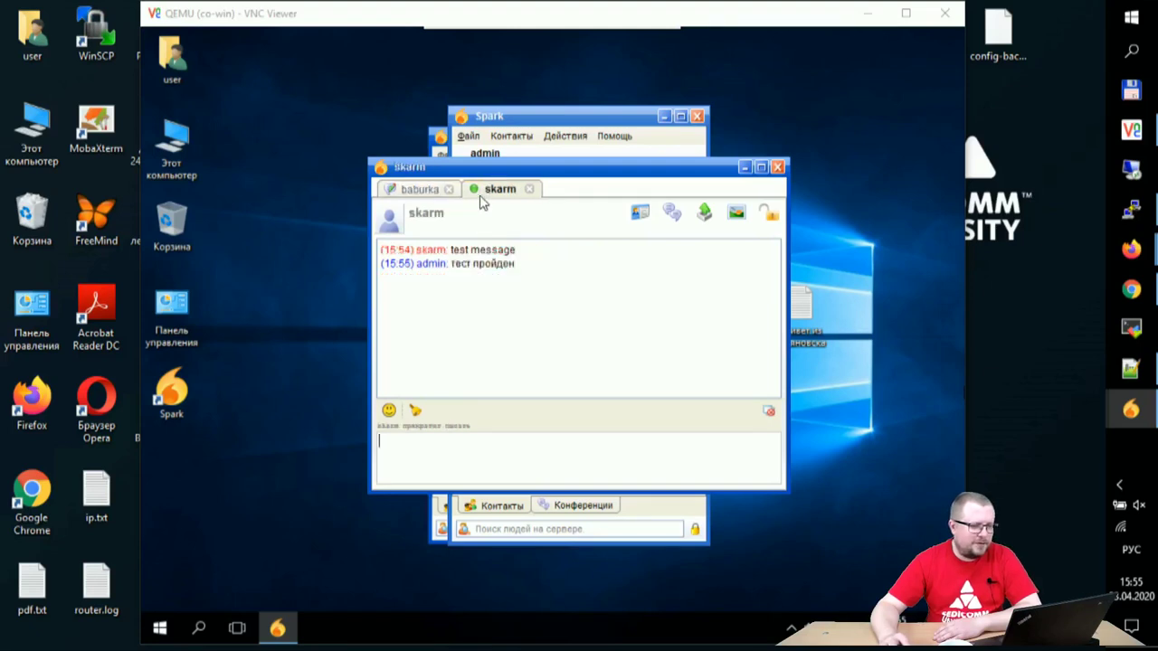
pyautogui.click(409, 195)
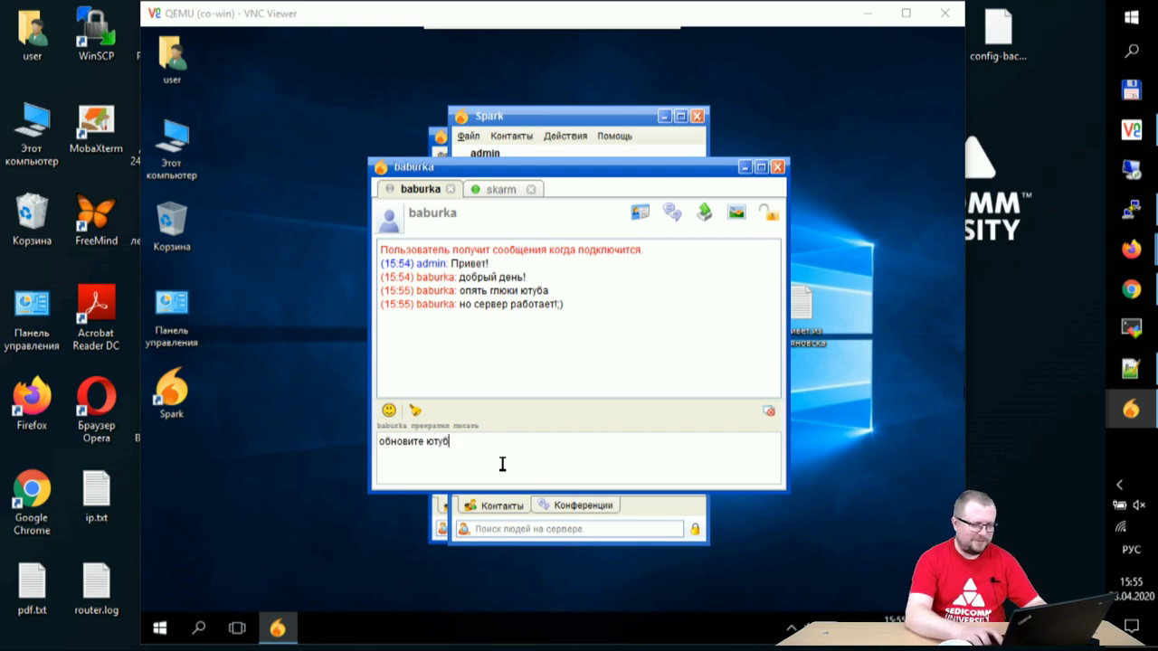
pyautogui.press('Return')
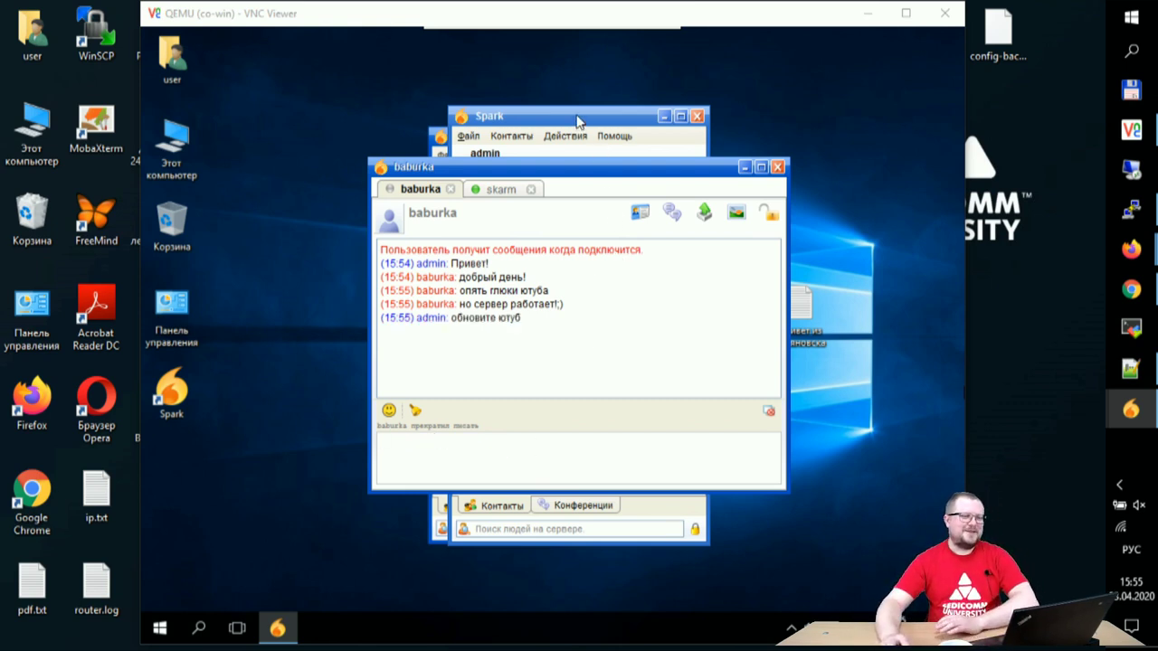
pyautogui.click(497, 187)
pyautogui.click(416, 188)
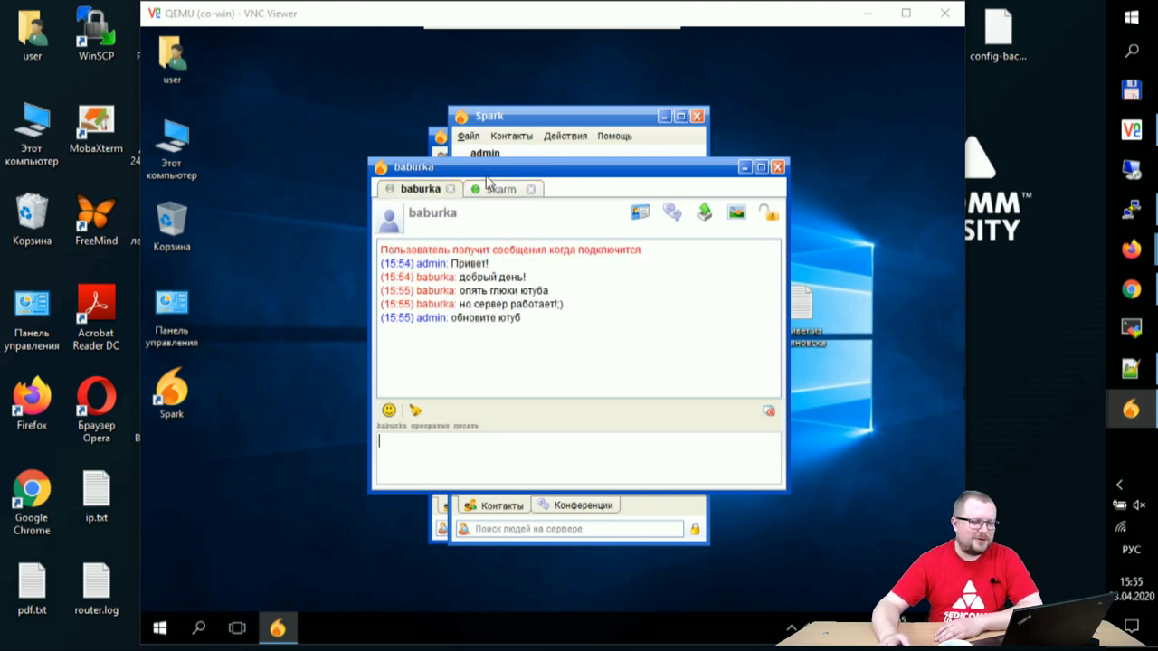
pyautogui.click(588, 129)
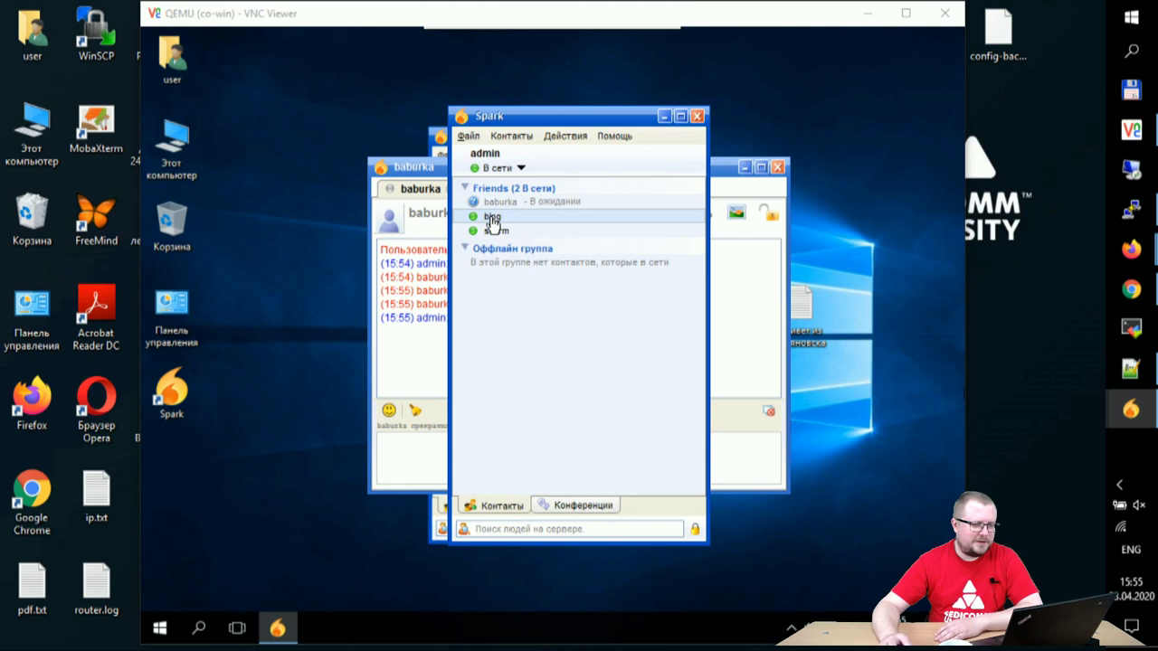
# Step: Open a chat with the middle Friends contact and send 'привет!'
pyautogui.doubleClick(493, 220)
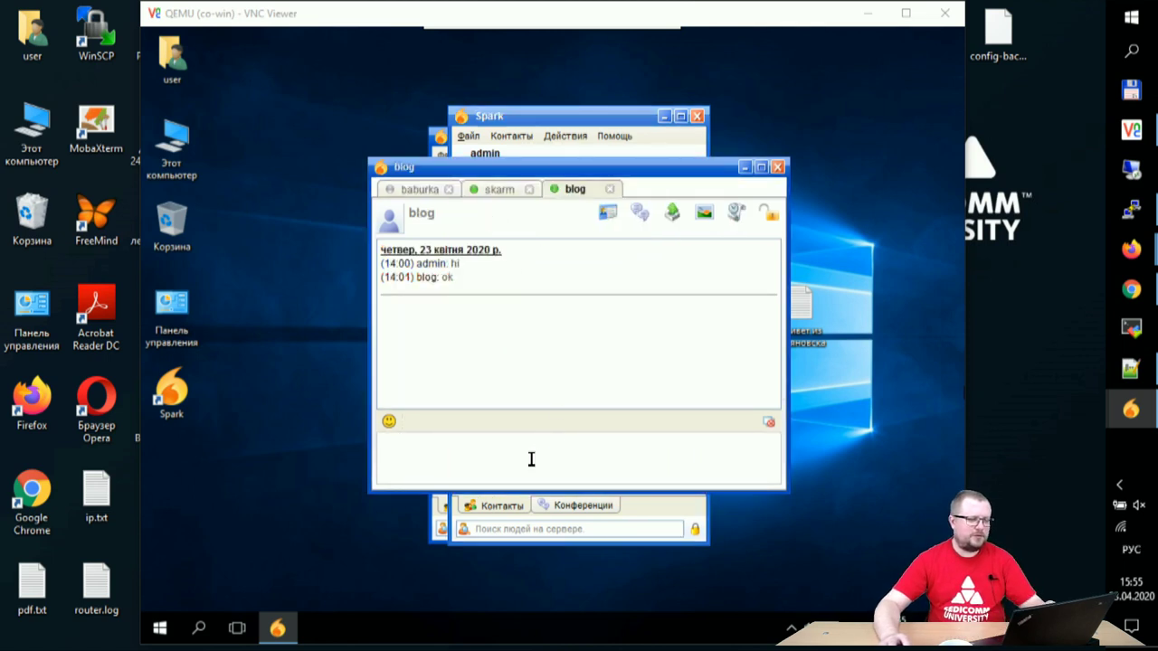
pyautogui.write('привет!')
pyautogui.press('Return')
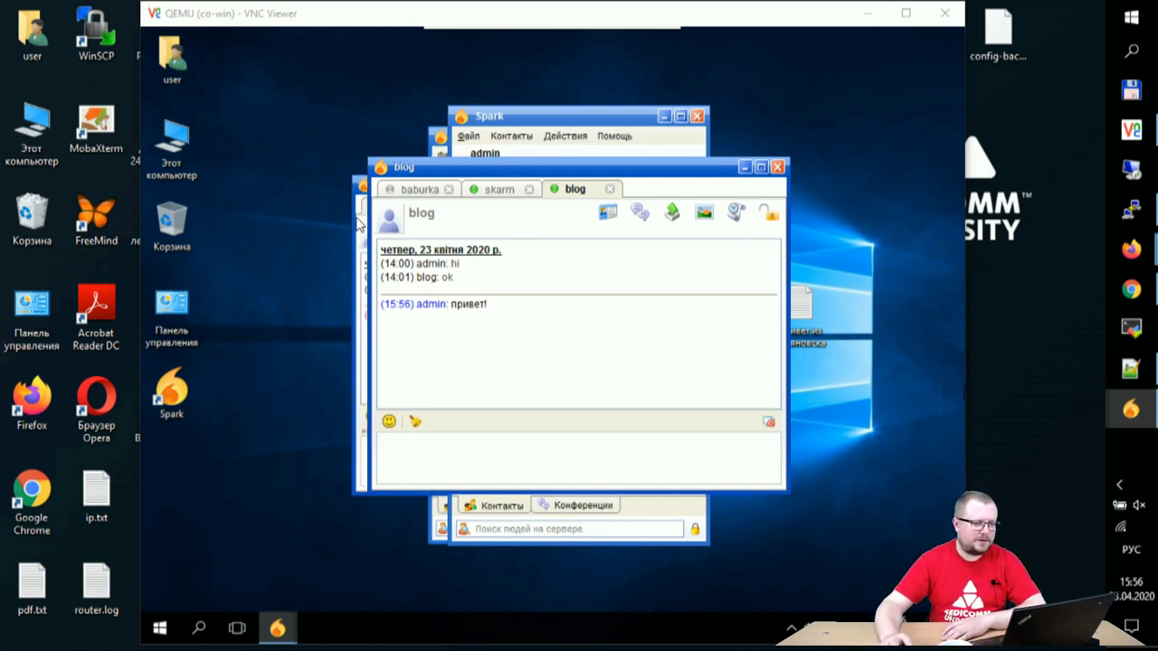
# Step: Confirm the greeting arrived in the VM's Spark chat, then minimise the VM window
pyautogui.hotkey('alt', 'Tab')
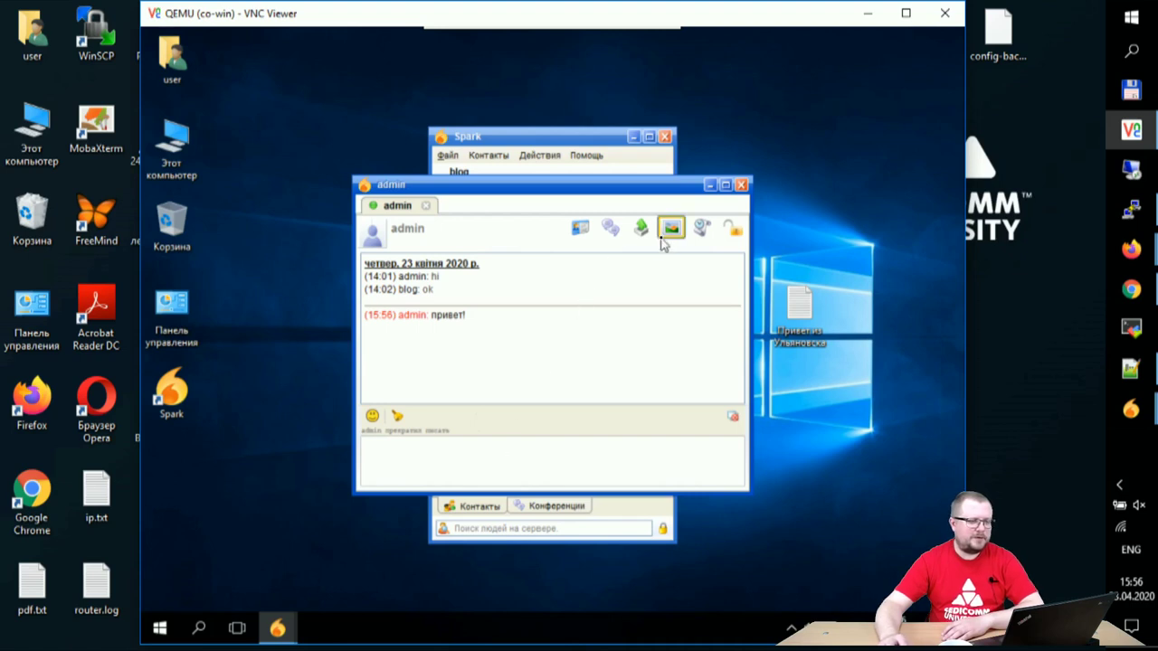
pyautogui.click(1131, 408)
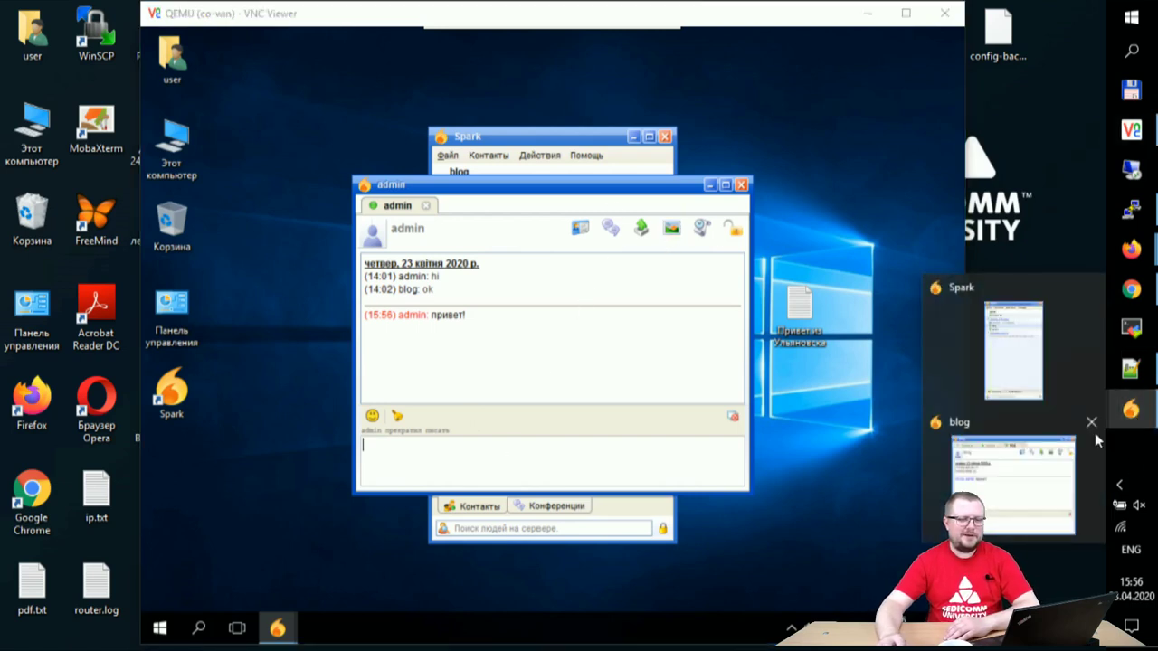
pyautogui.click(1035, 525)
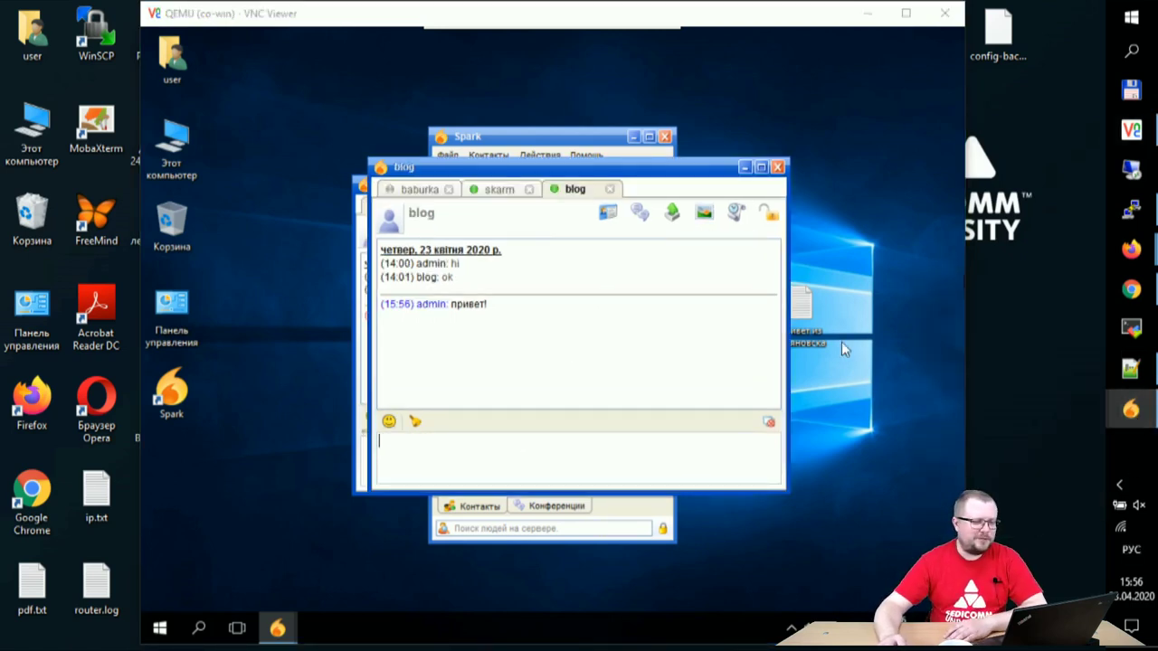
pyautogui.click(867, 14)
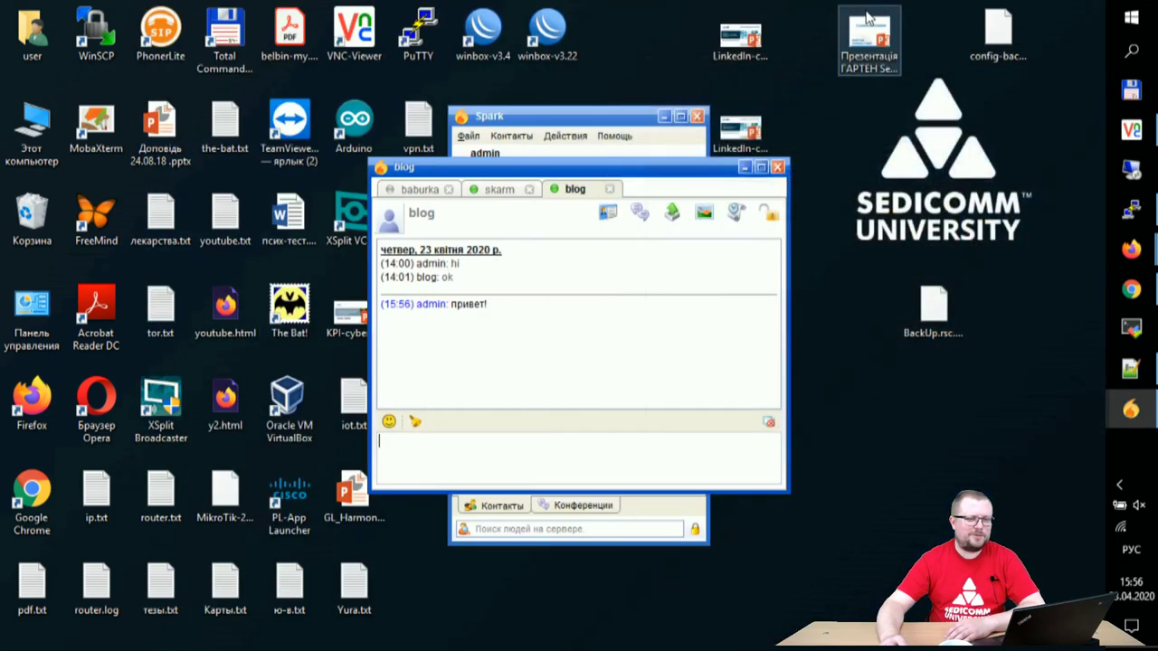
pyautogui.click(559, 117)
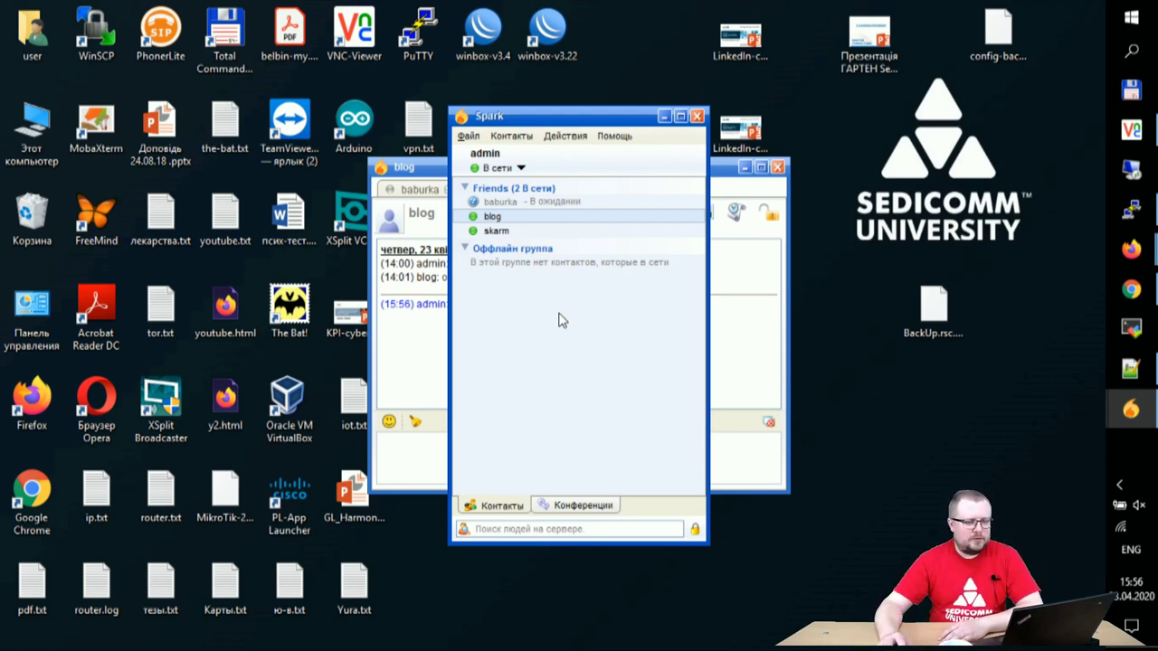
# Step: Start an OTR session with the middle contact and trust the unverified key
pyautogui.click(737, 181)
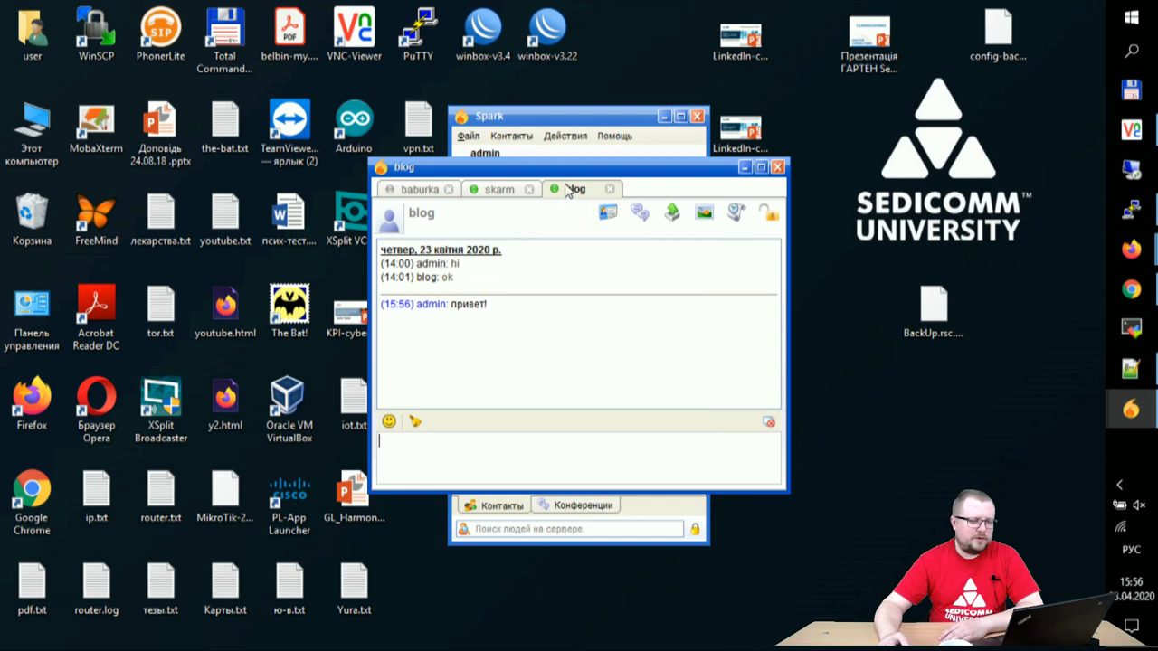
pyautogui.click(767, 214)
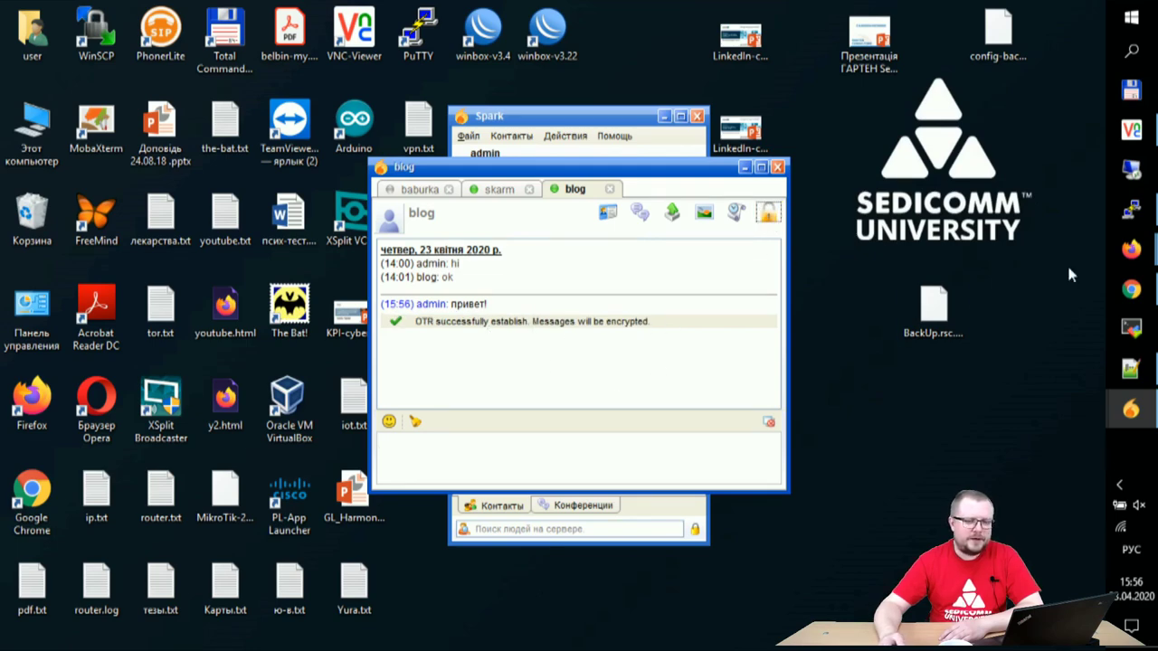
pyautogui.click(1130, 129)
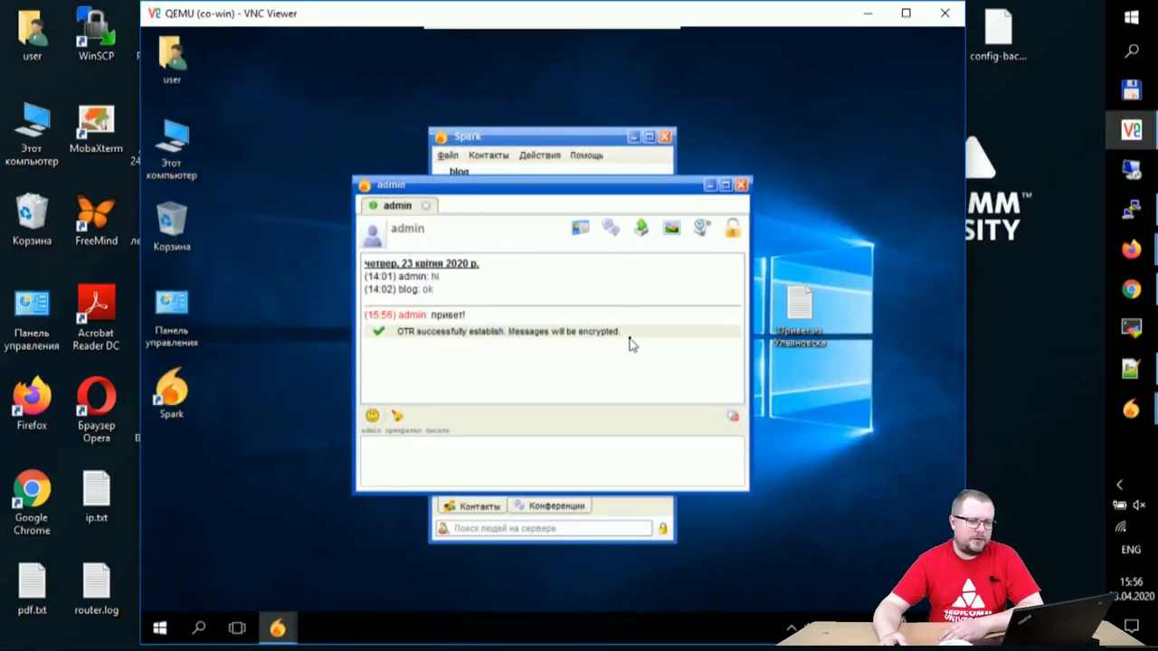
pyautogui.click(869, 14)
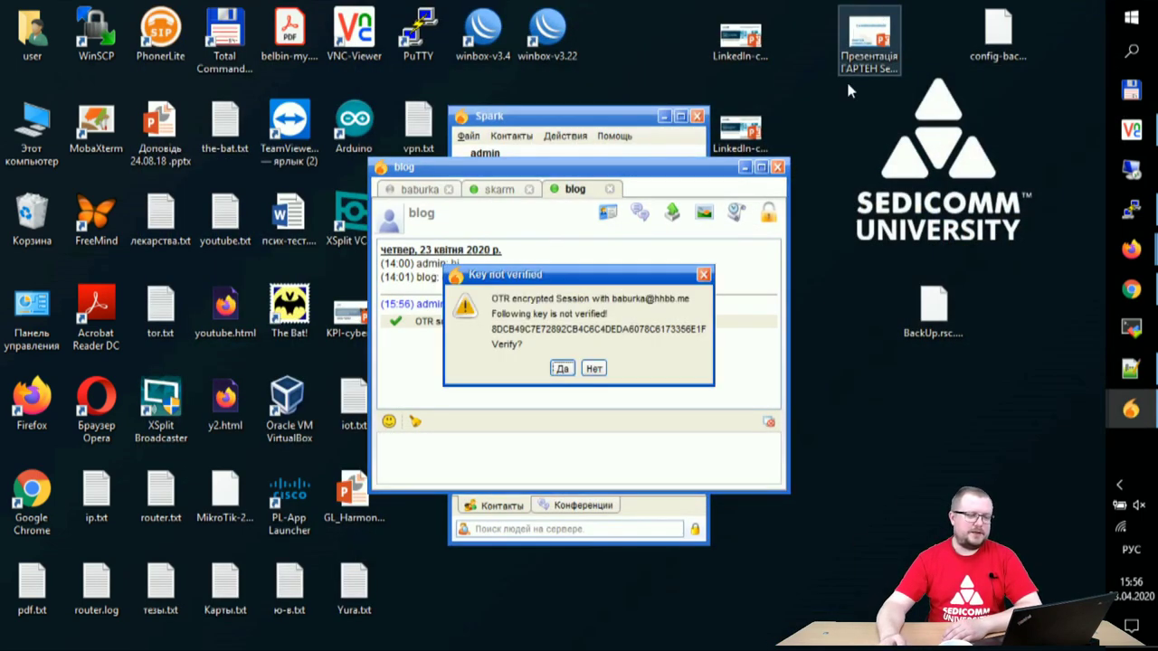
pyautogui.click(562, 369)
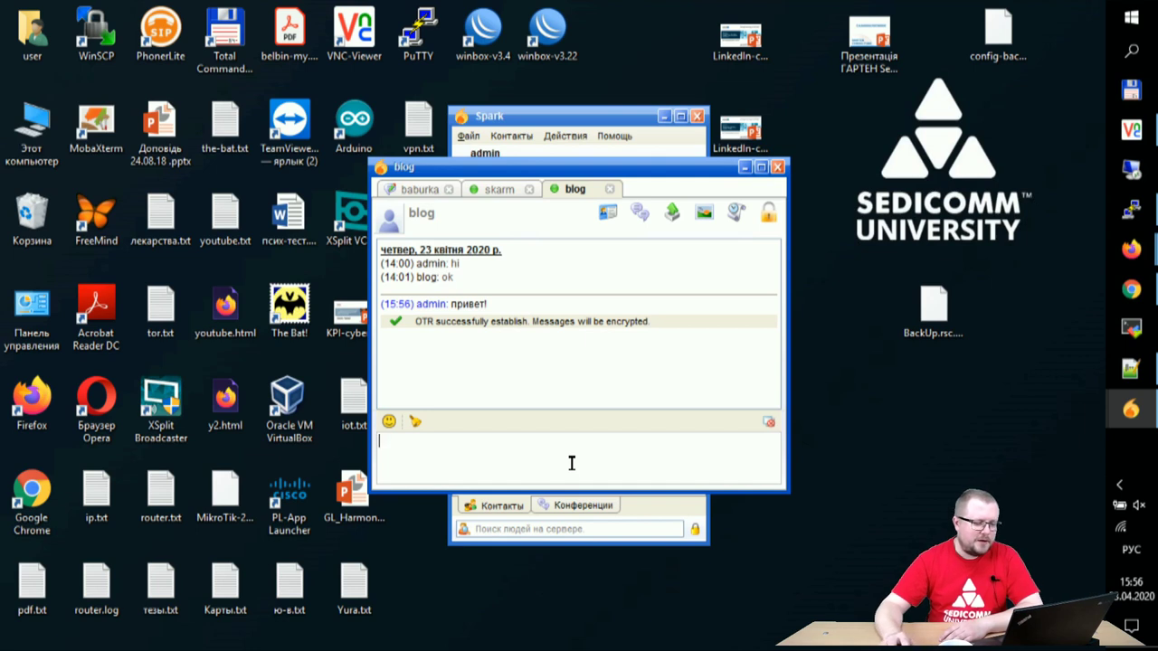
# Step: Nudge the contact, then look through the other open conversations
pyautogui.click(414, 423)
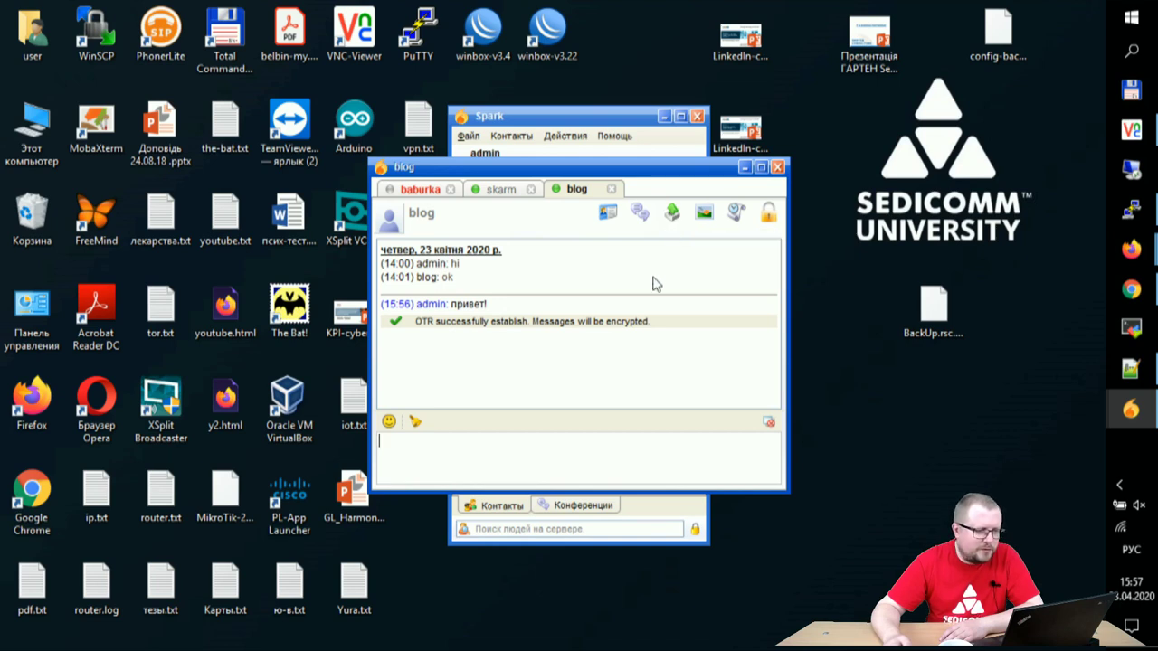
pyautogui.click(424, 190)
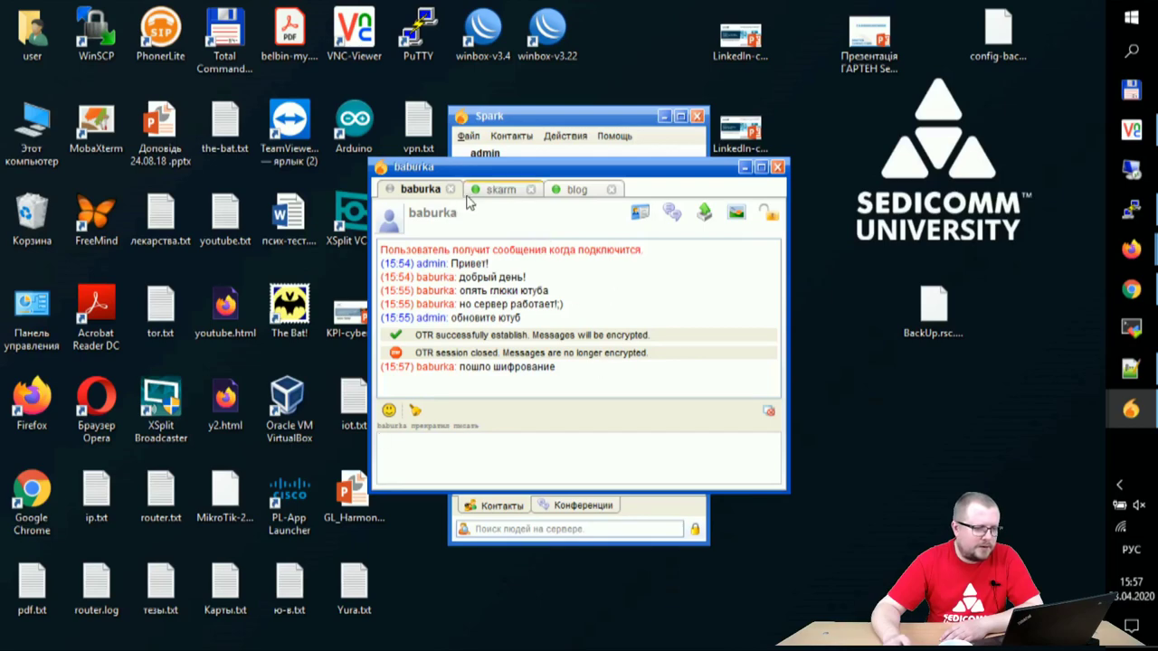
pyautogui.click(493, 192)
pyautogui.click(558, 191)
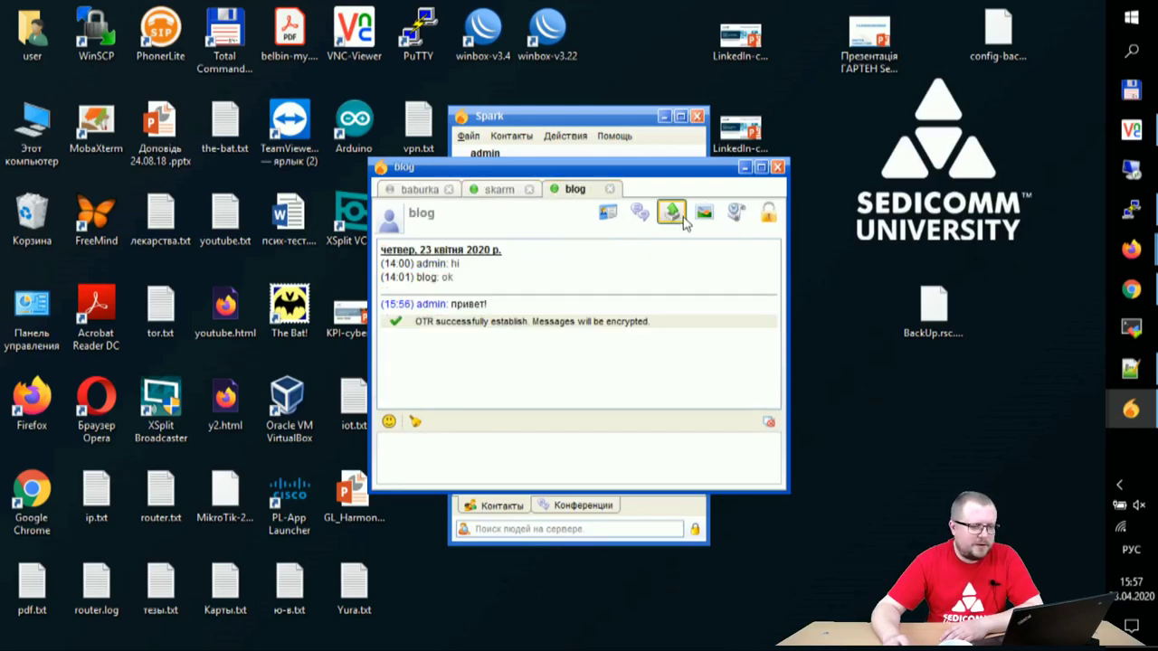
# Step: Send CCNA-RS-etherchannel-fhrp.png from Этот компьютер > Изображения in the greeting conversation
pyautogui.click(672, 215)
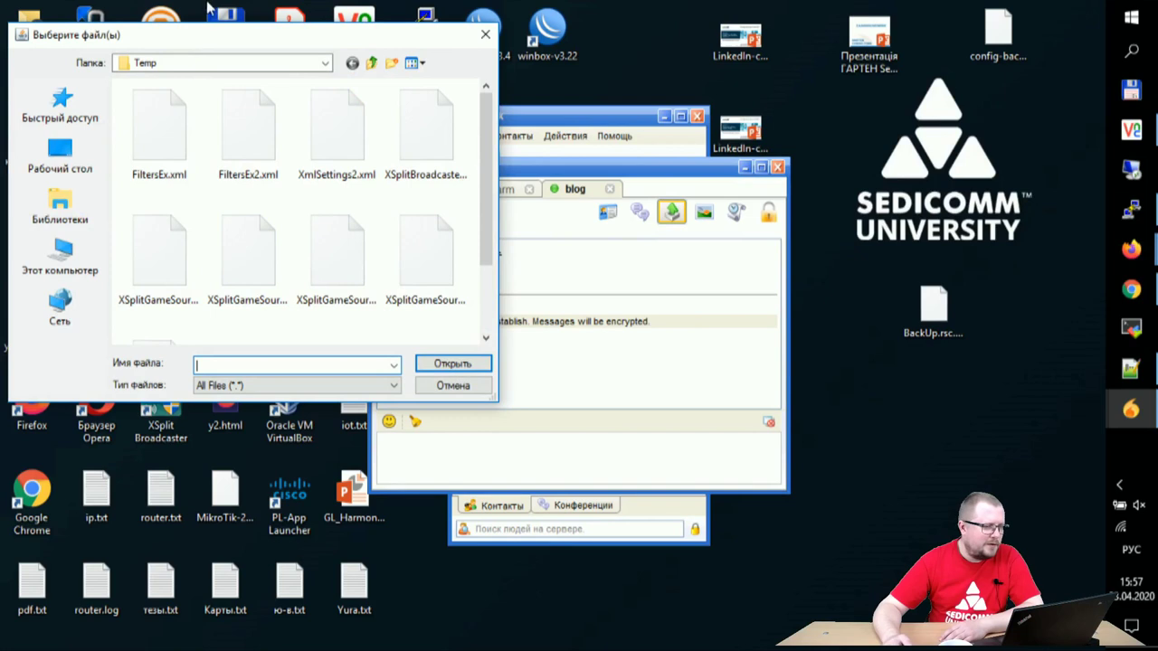
pyautogui.moveTo(254, 39); pyautogui.dragTo(485, 57)
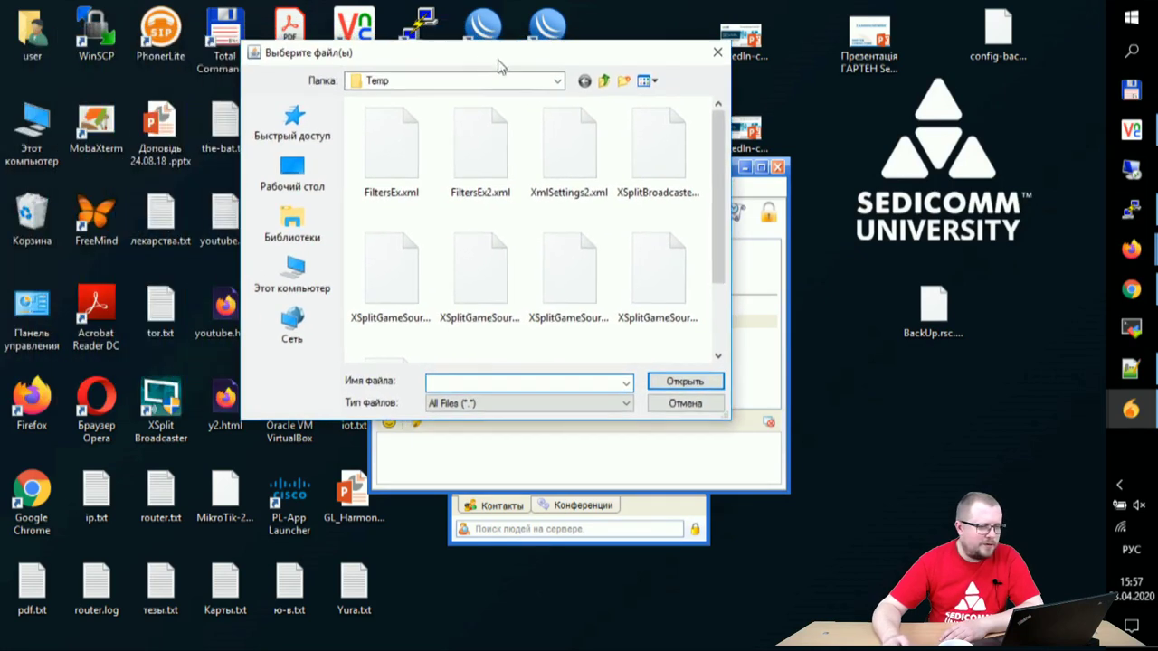
pyautogui.scroll(-2, 583, 214)
pyautogui.scroll(2, 589, 262)
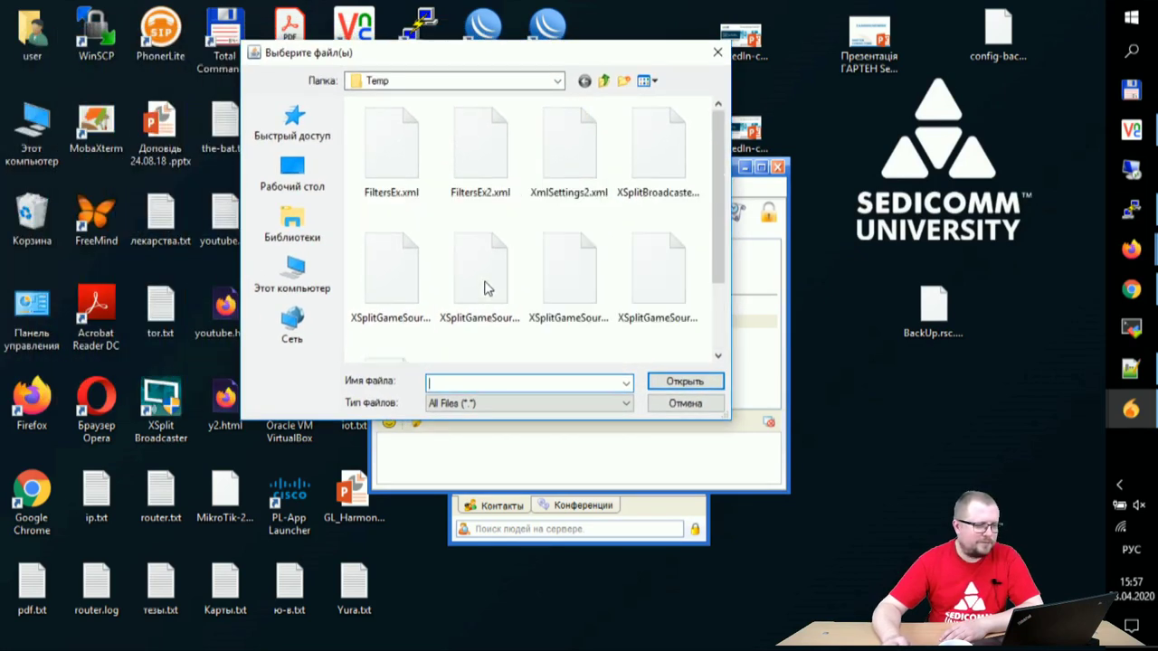
pyautogui.click(292, 272)
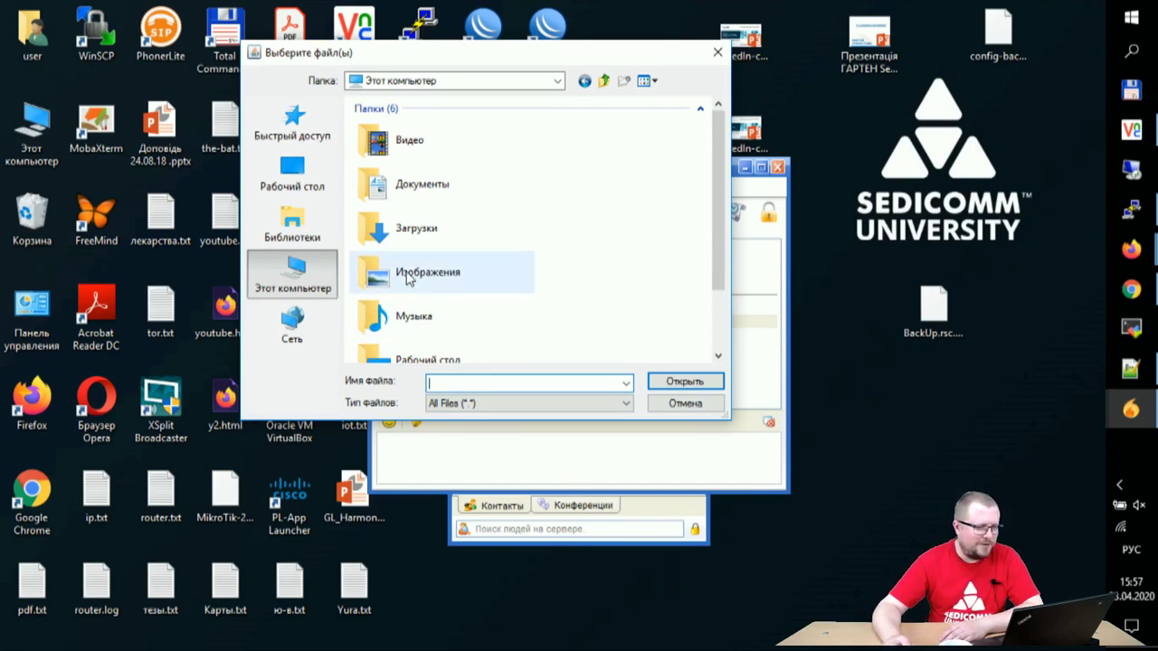
pyautogui.doubleClick(452, 275)
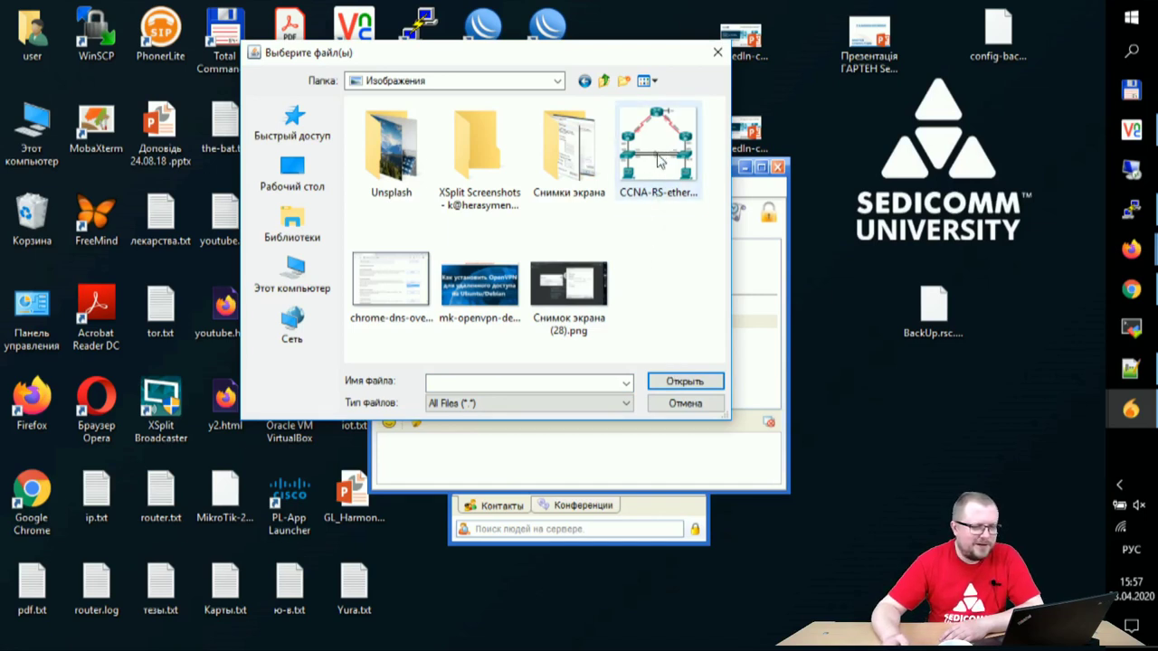
pyautogui.click(661, 161)
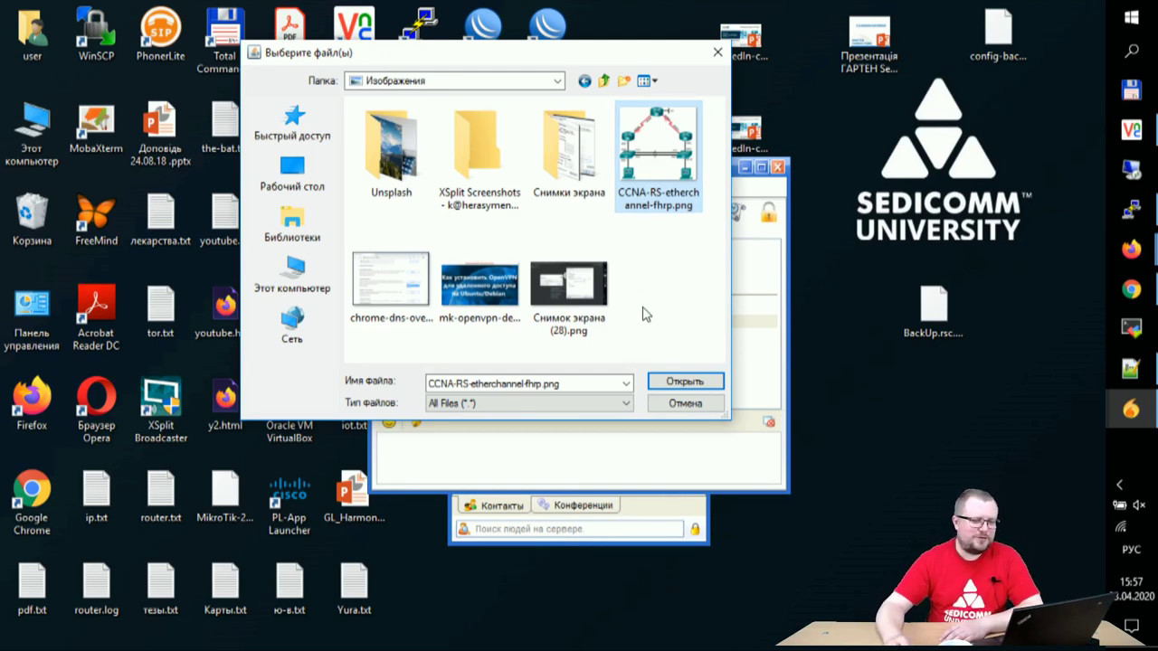
pyautogui.click(676, 383)
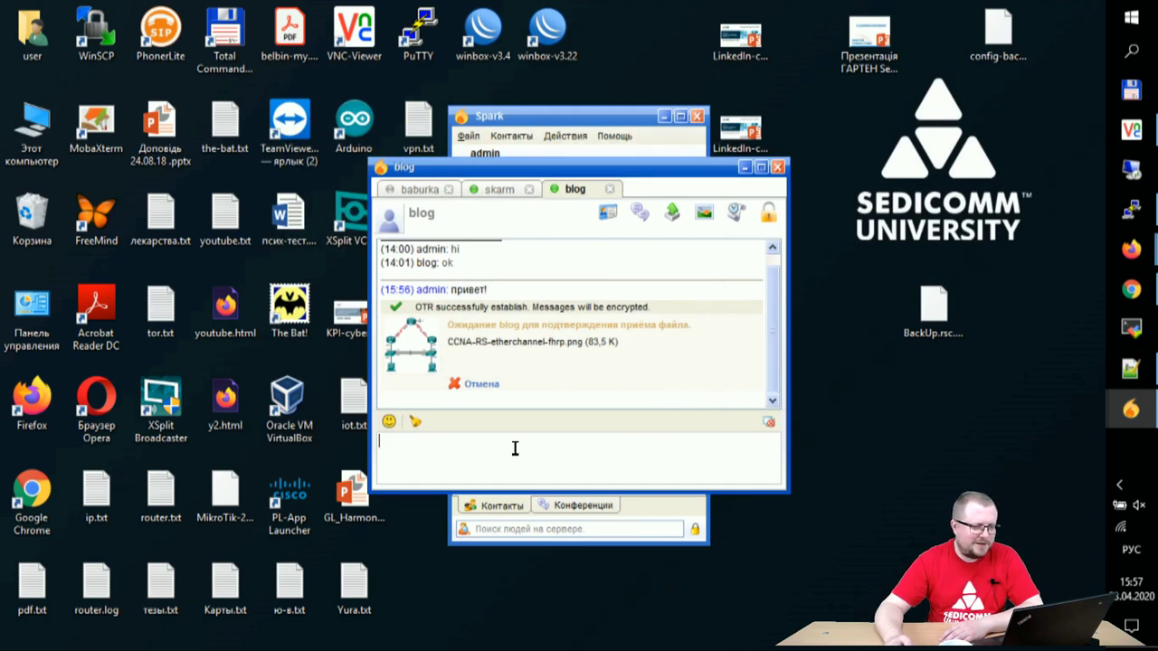
# Step: Send the same CCNA-RS-etherchannel-fhrp.png image to the other two contacts
pyautogui.click(420, 189)
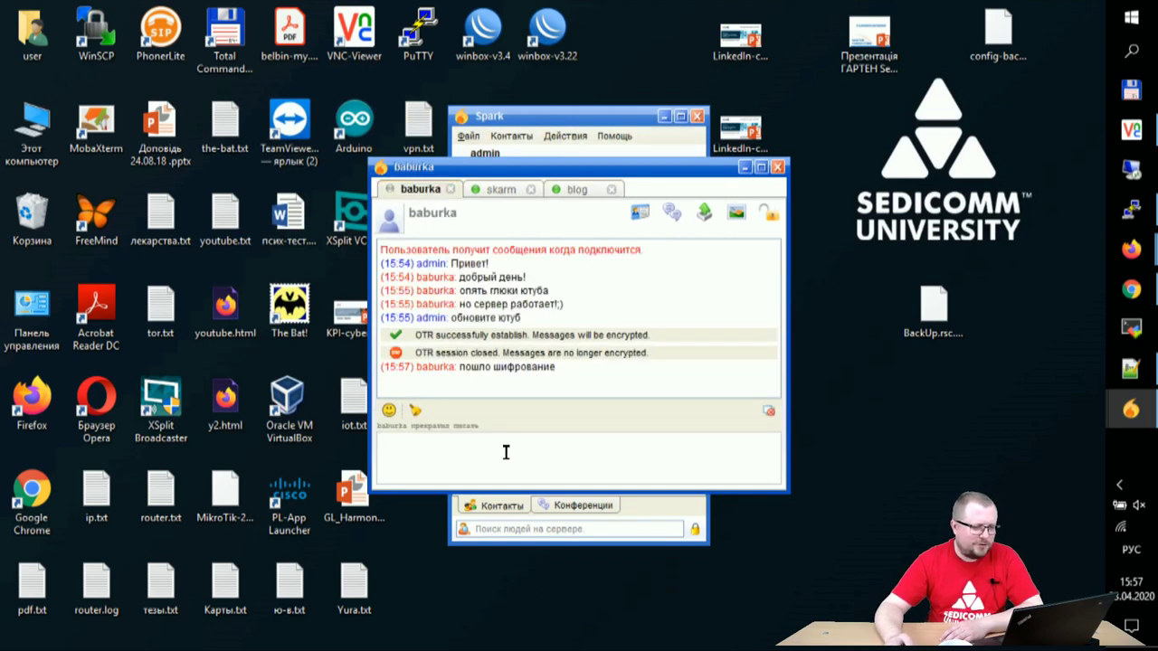
pyautogui.click(704, 213)
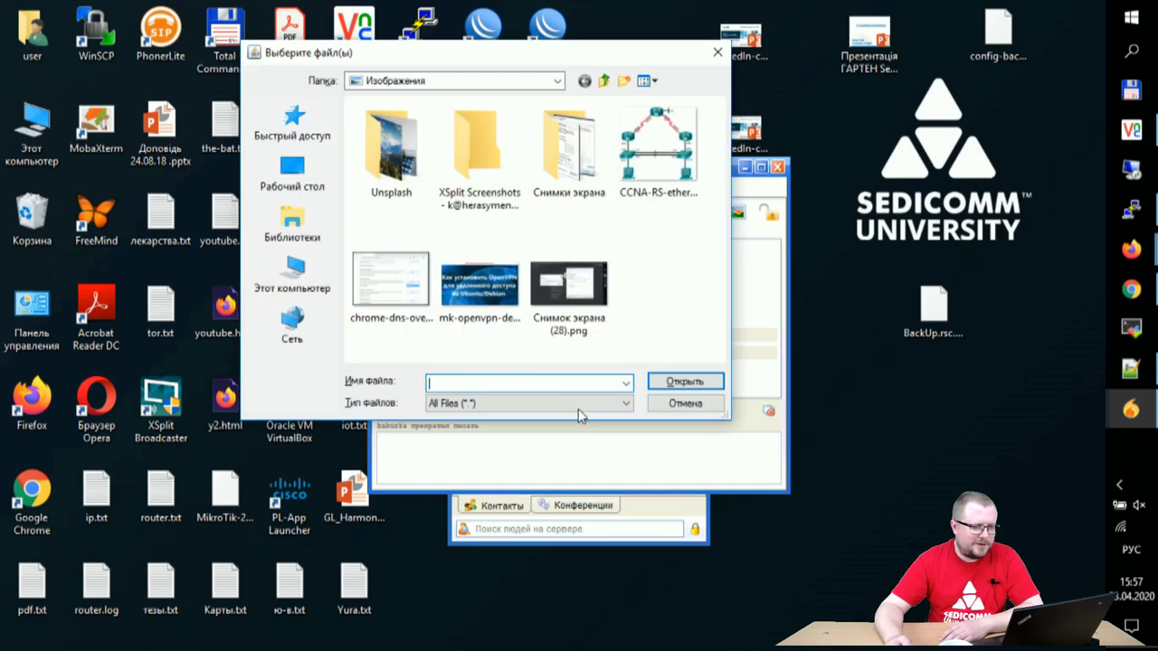
pyautogui.click(635, 168)
pyautogui.click(676, 381)
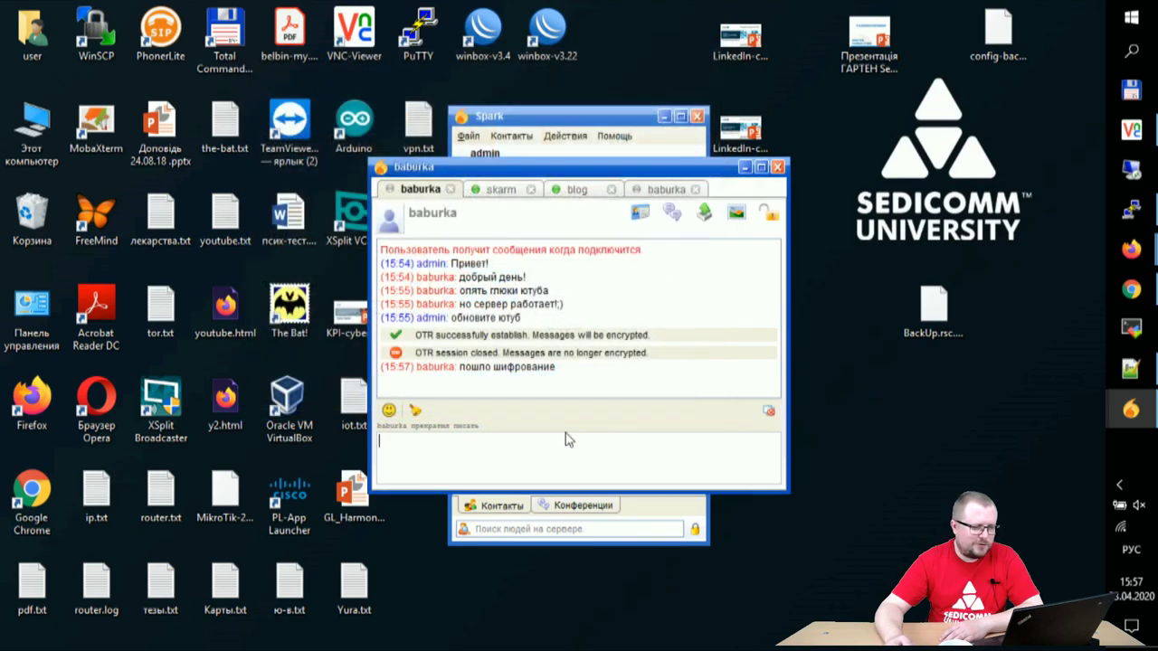
pyautogui.click(495, 190)
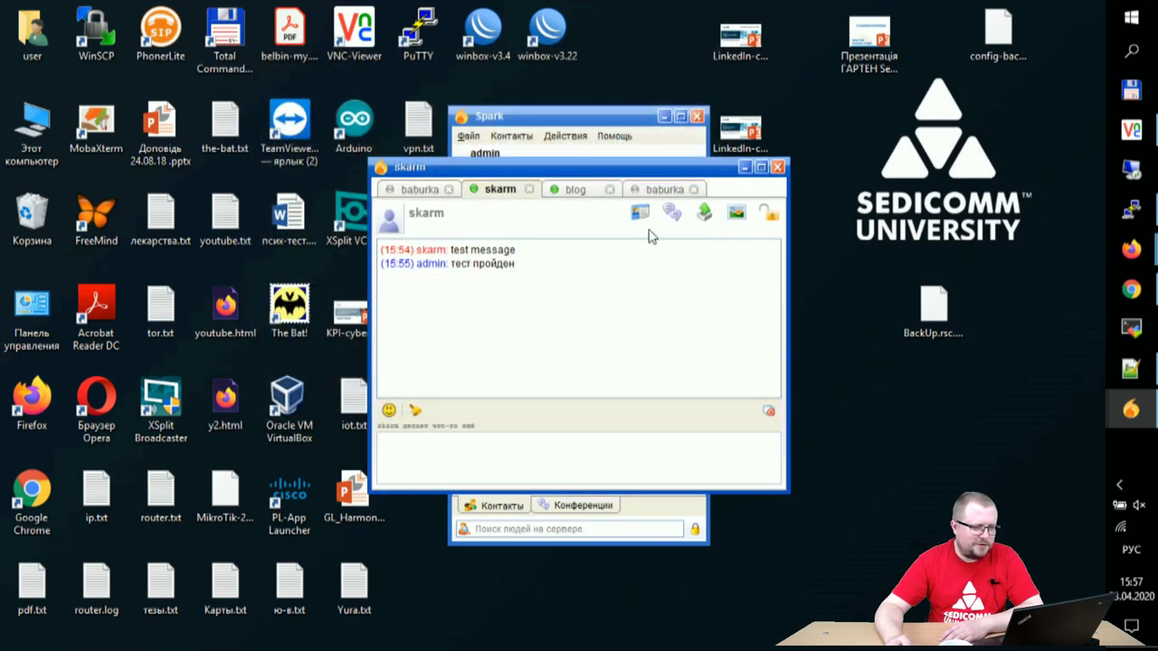
pyautogui.click(704, 213)
pyautogui.click(655, 151)
pyautogui.click(677, 381)
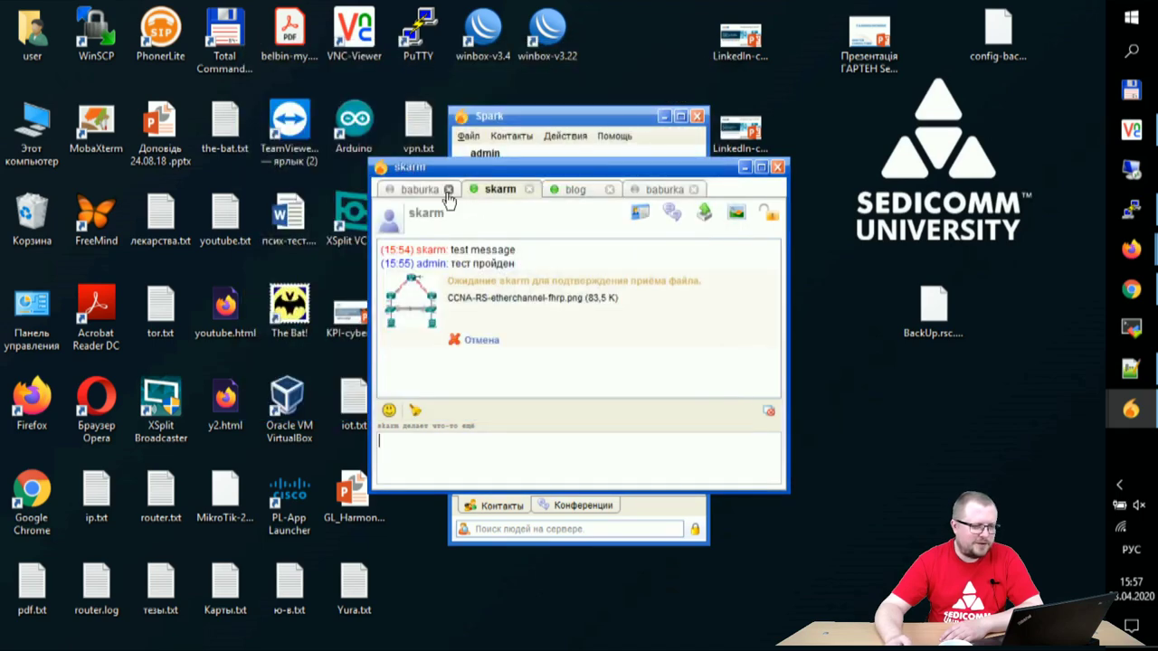
# Step: Check the pending transfer and the offline auto-send notice for the image
pyautogui.click(571, 191)
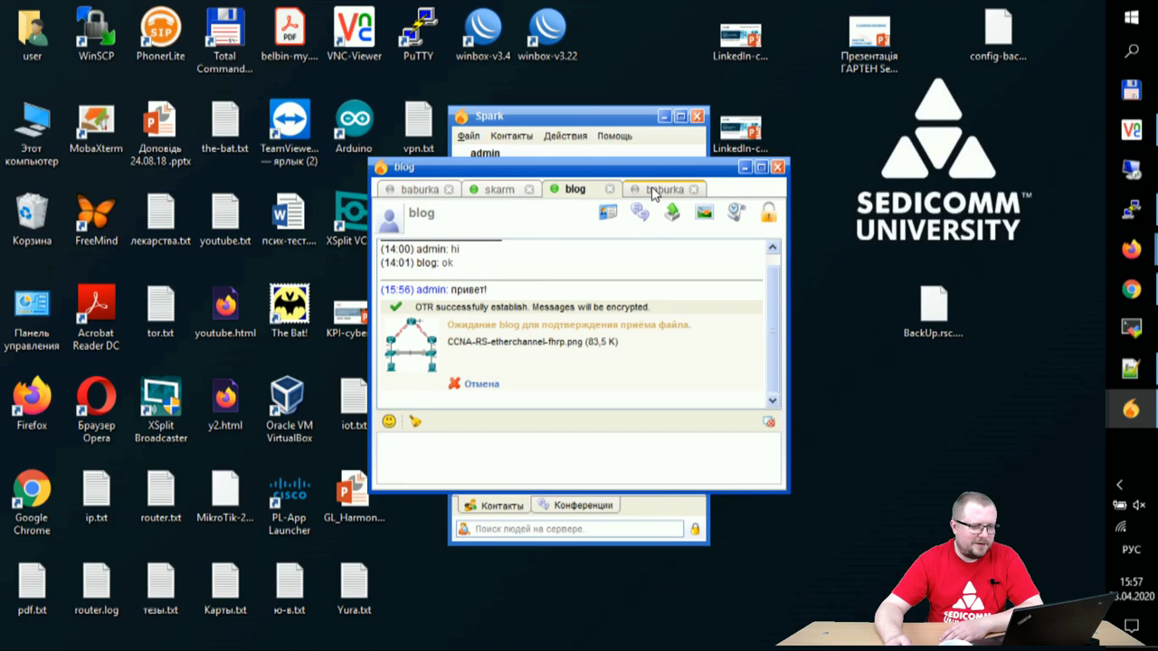
pyautogui.click(653, 191)
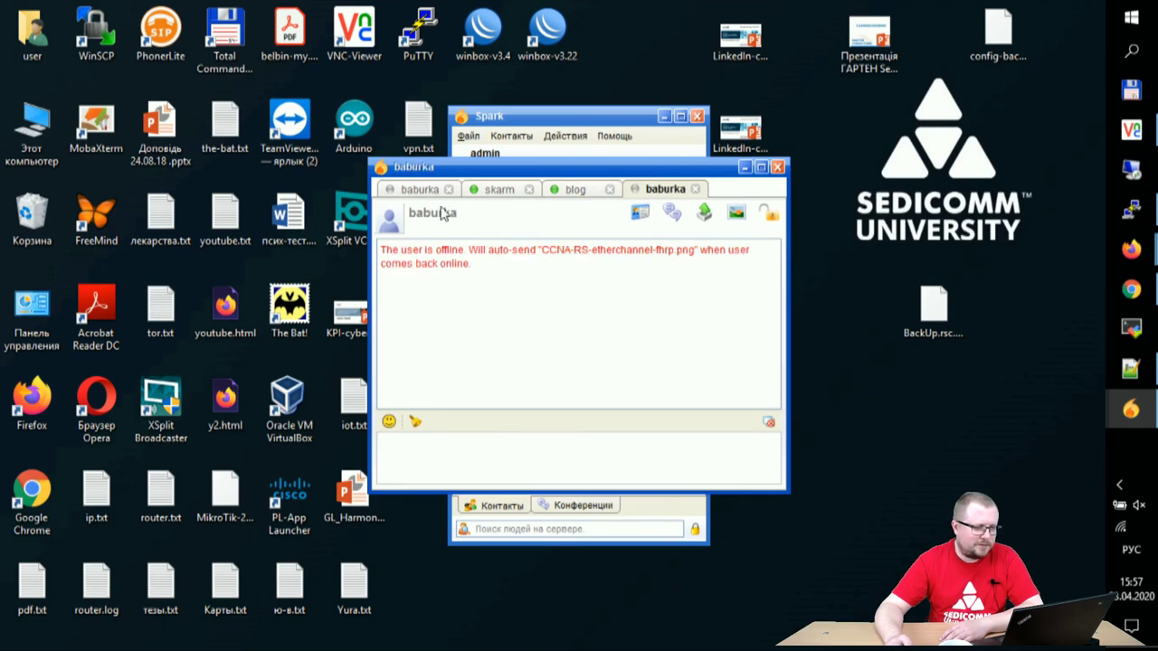
pyautogui.click(416, 189)
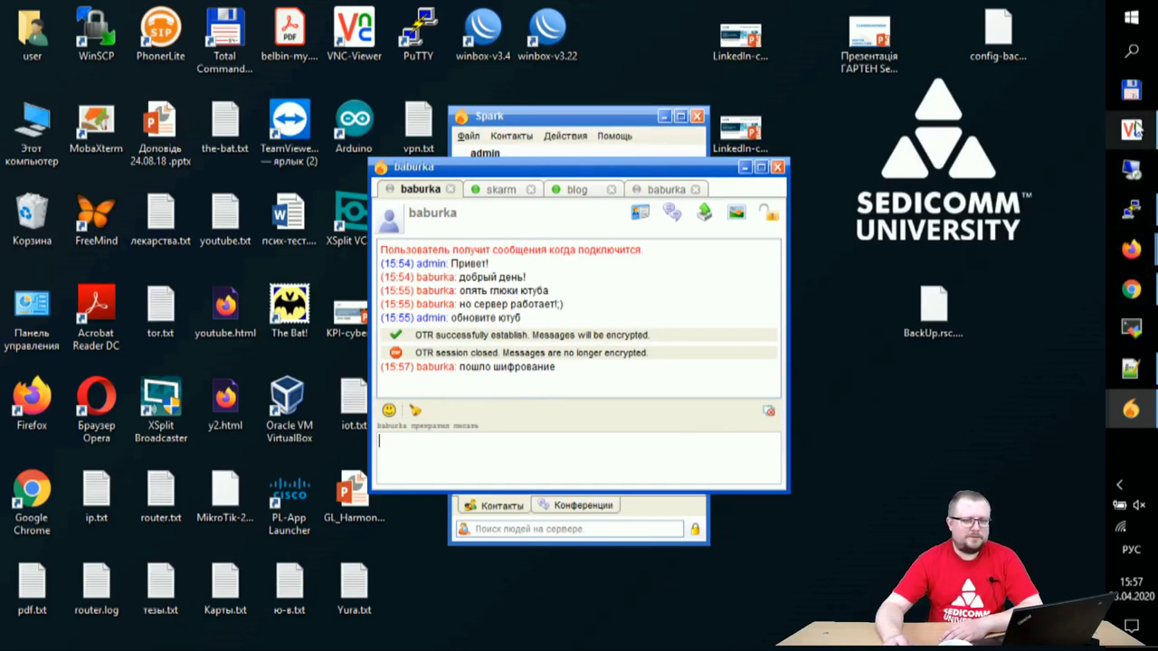
# Step: Close the duplicate offline conversation and accept the incoming image transfer on the VM
pyautogui.moveTo(1137, 129)
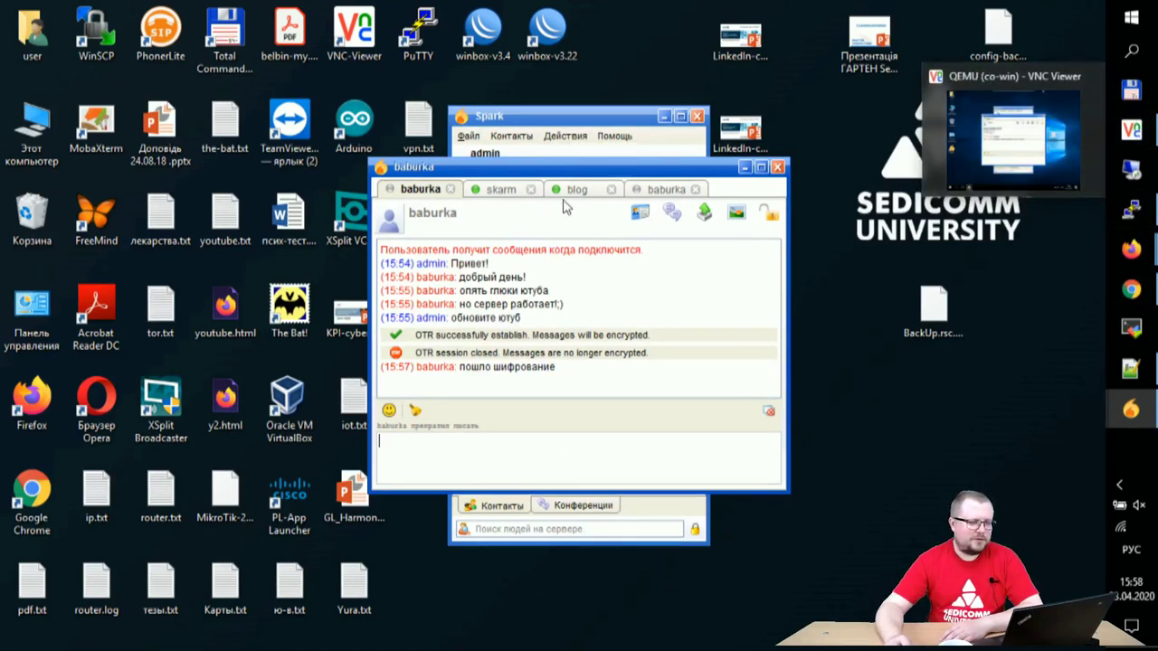
pyautogui.click(663, 190)
pyautogui.click(696, 190)
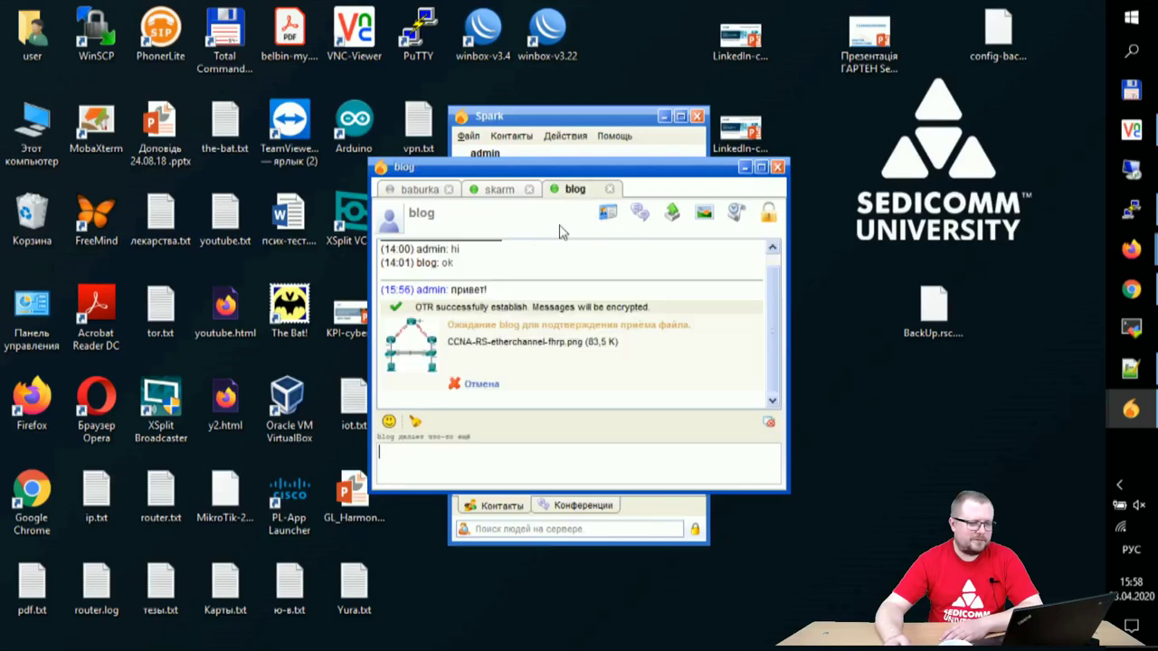
pyautogui.click(1130, 129)
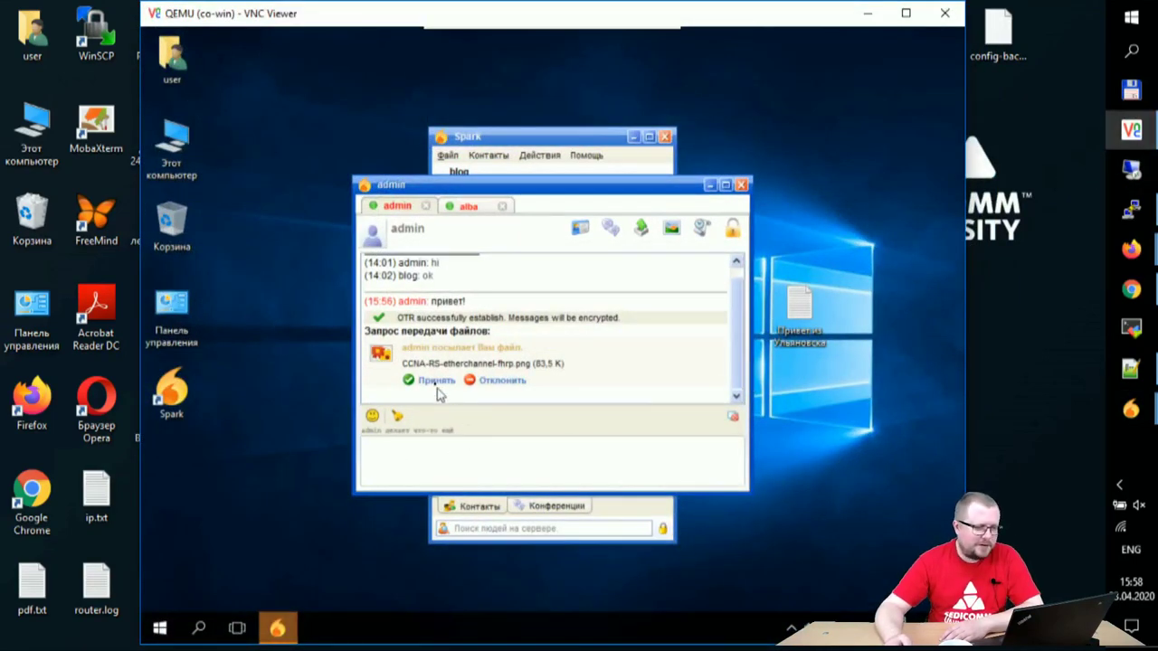
pyautogui.click(436, 383)
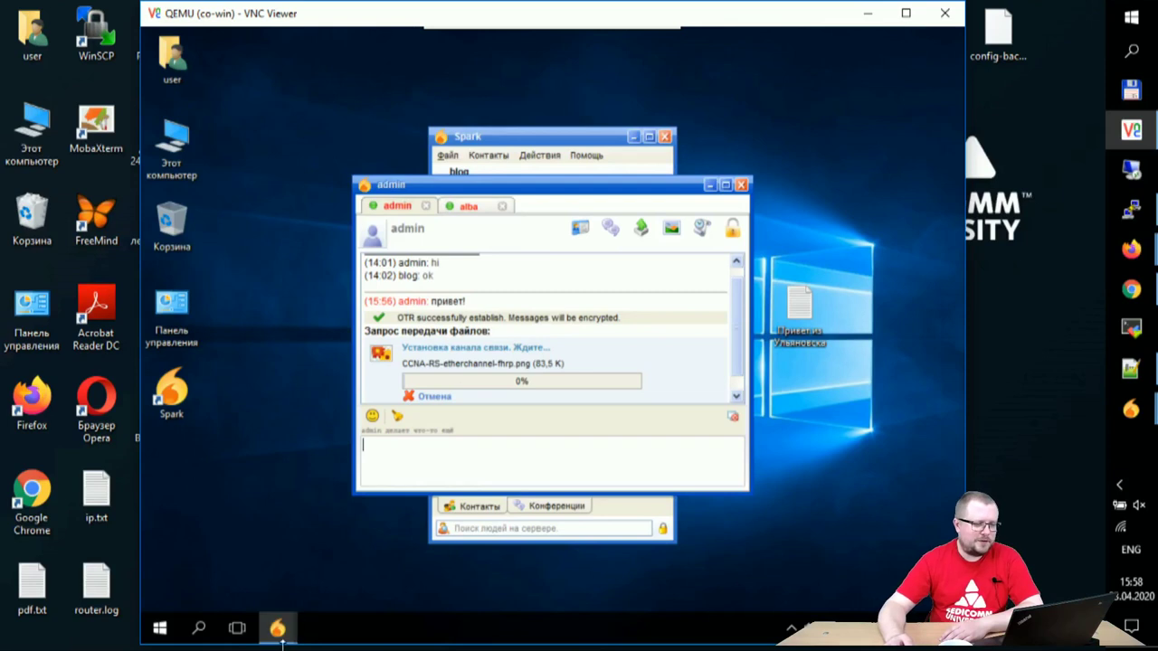
# Step: Approve the contact request on the VM and send the new contact 'hello!'
pyautogui.moveTo(277, 640)
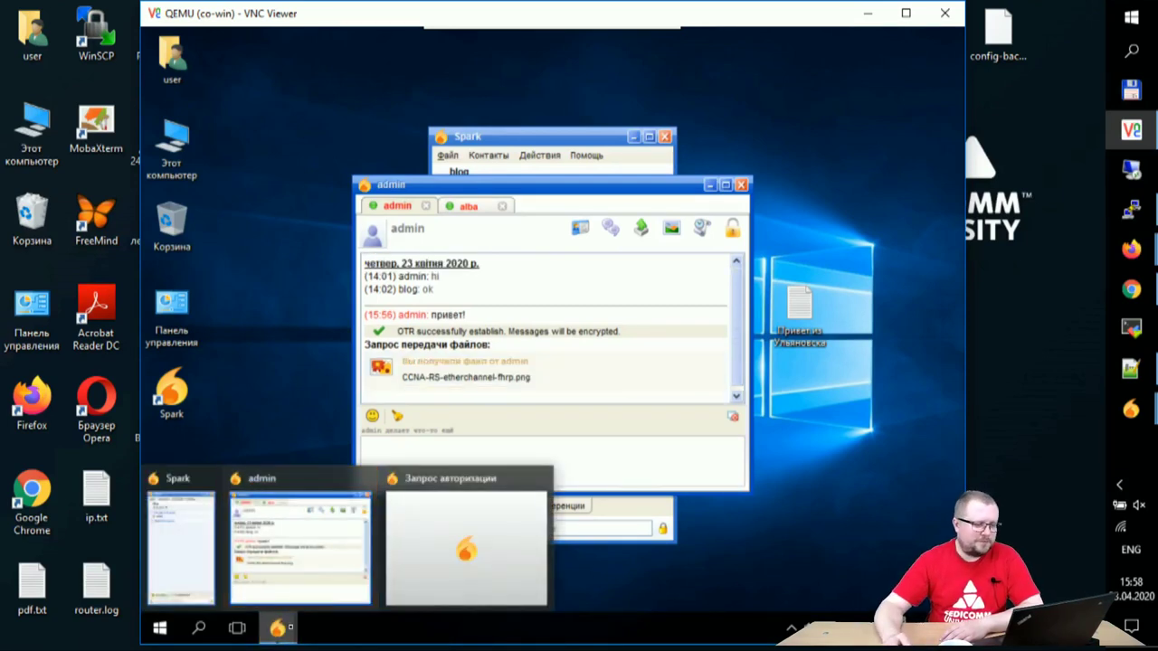
pyautogui.click(469, 486)
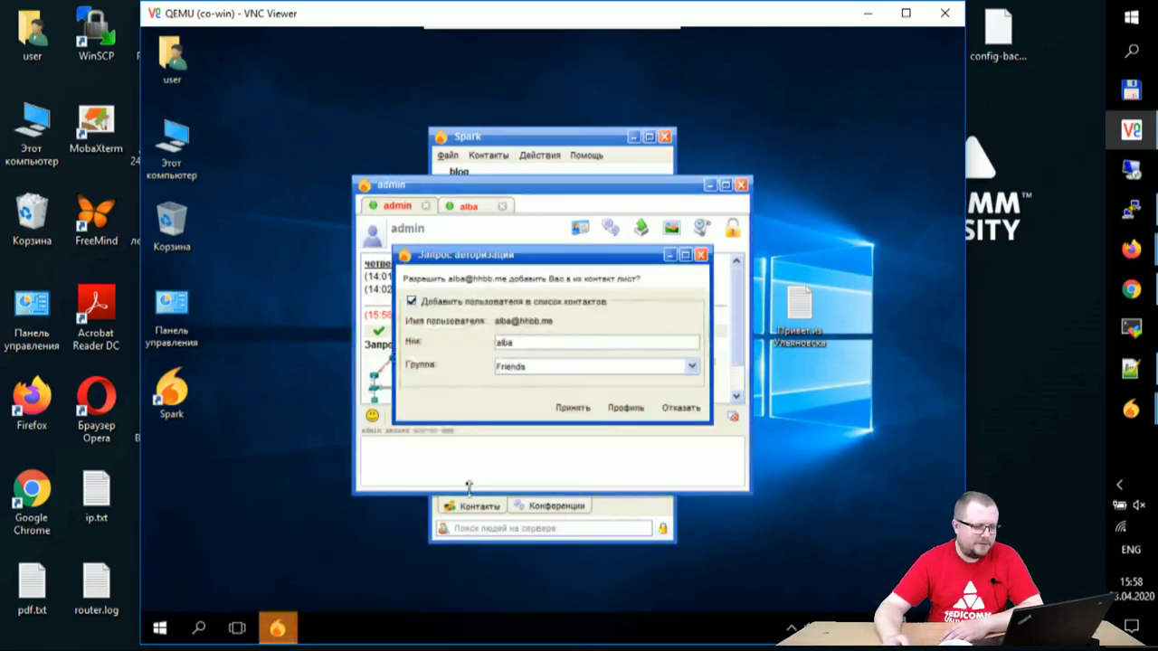
pyautogui.click(571, 408)
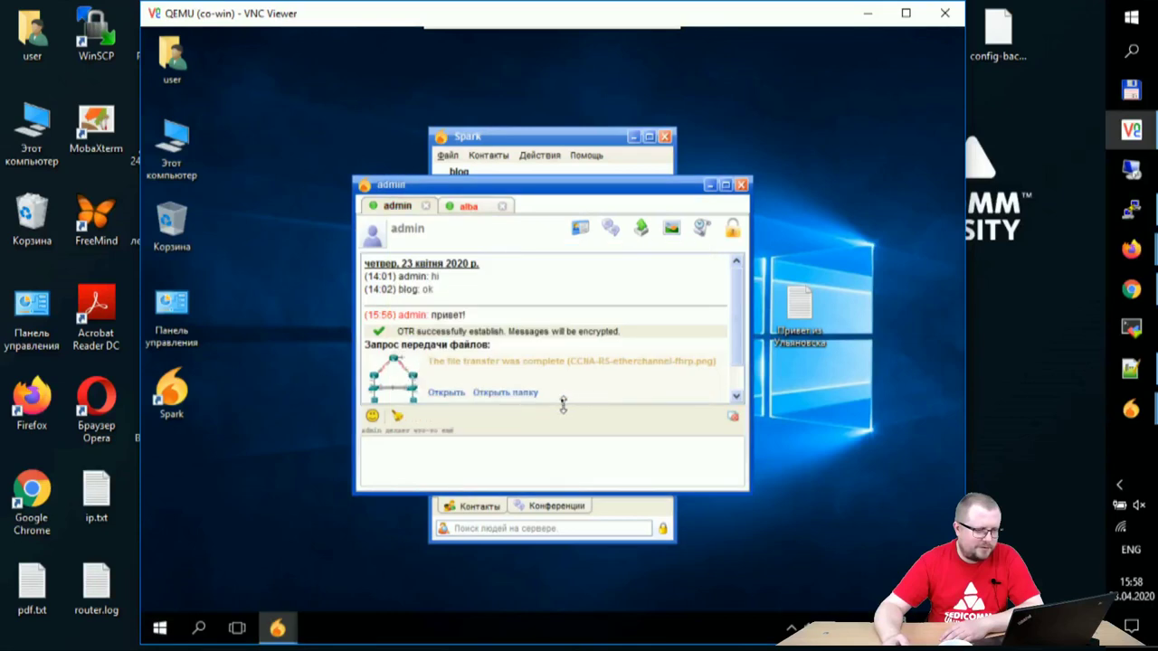
pyautogui.click(468, 205)
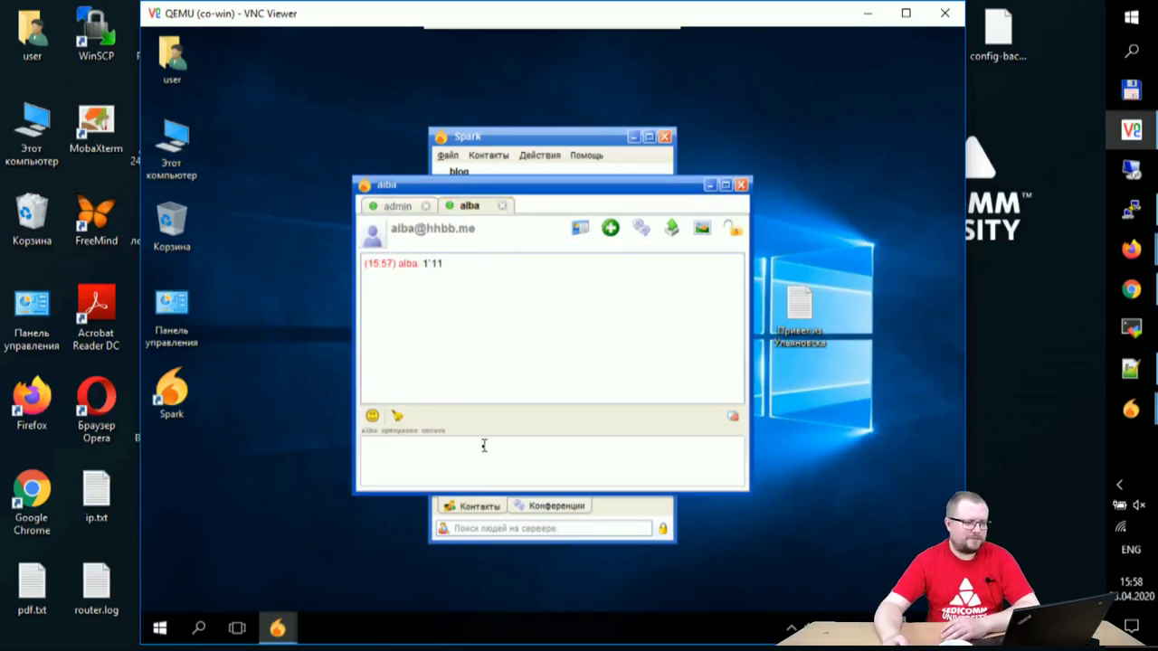
pyautogui.write('hello!')
pyautogui.press('Return')
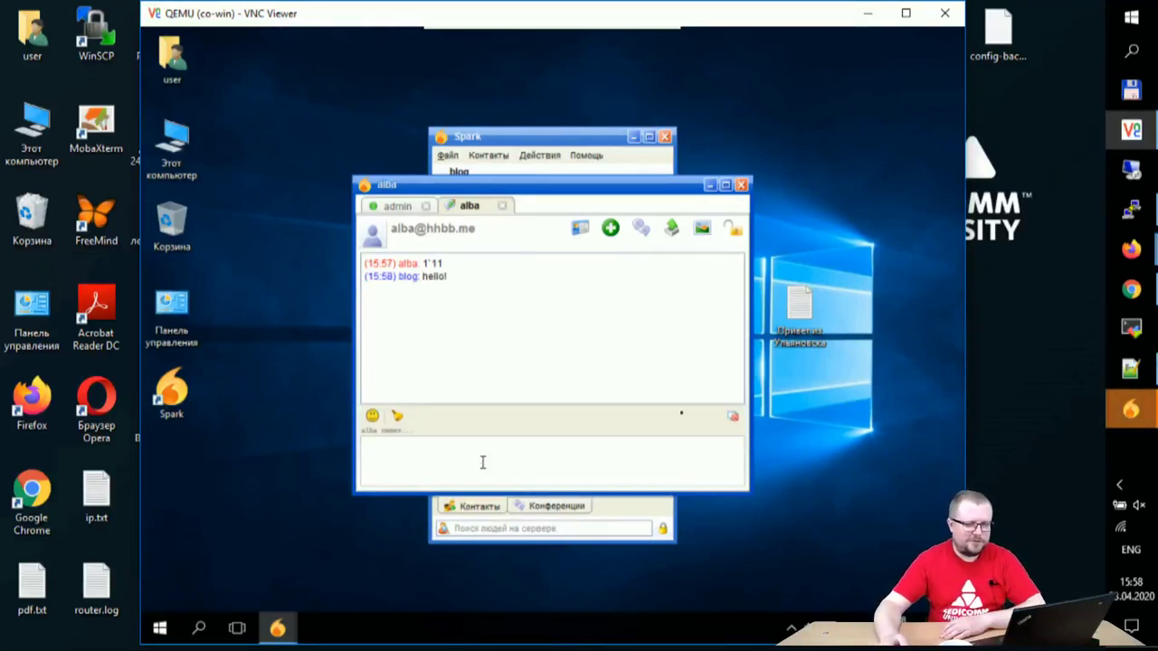
# Step: Raise the chat showing the sent image, then minimise the VM session
pyautogui.moveTo(1130, 409)
pyautogui.click(1004, 362)
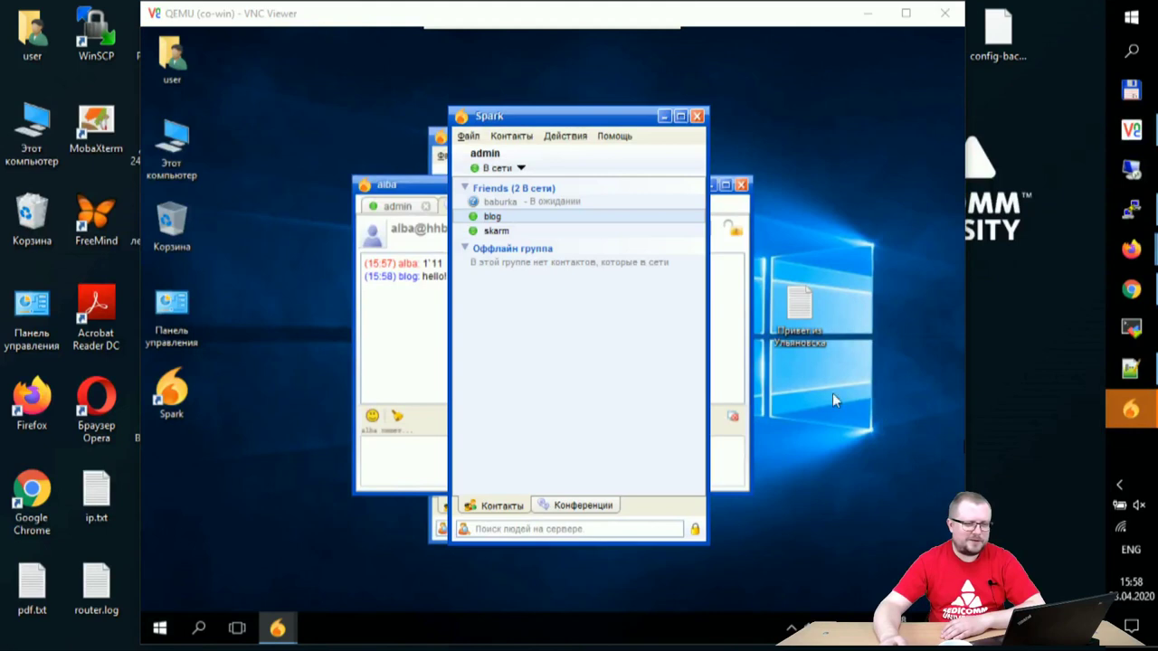
pyautogui.click(1024, 476)
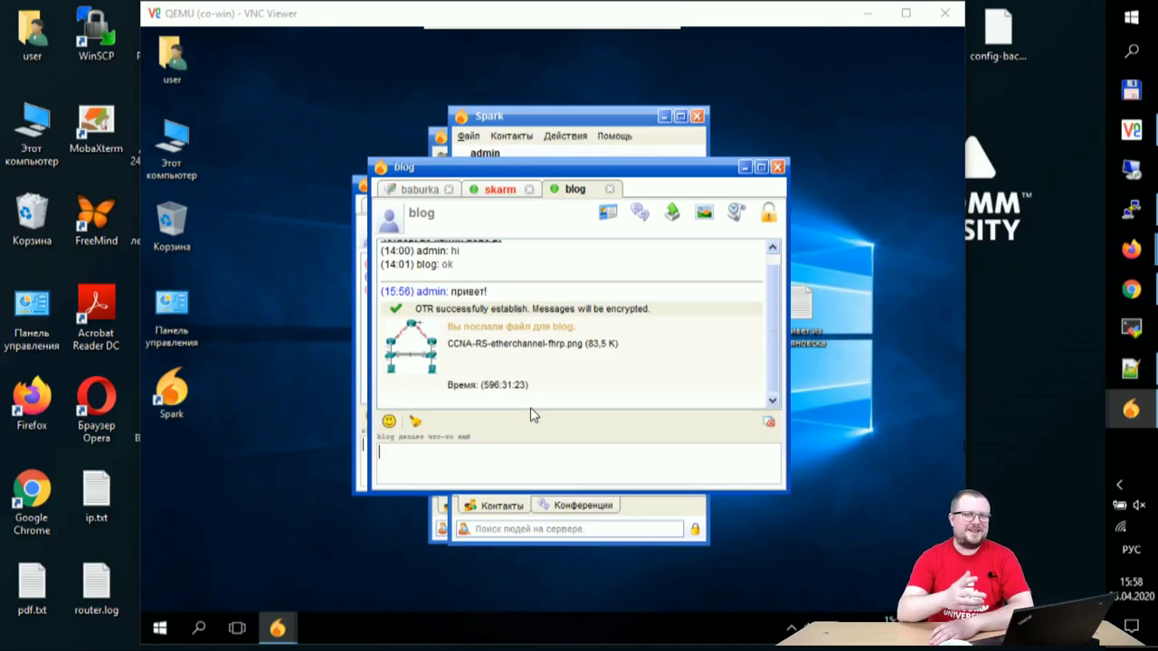
pyautogui.moveTo(841, 7)
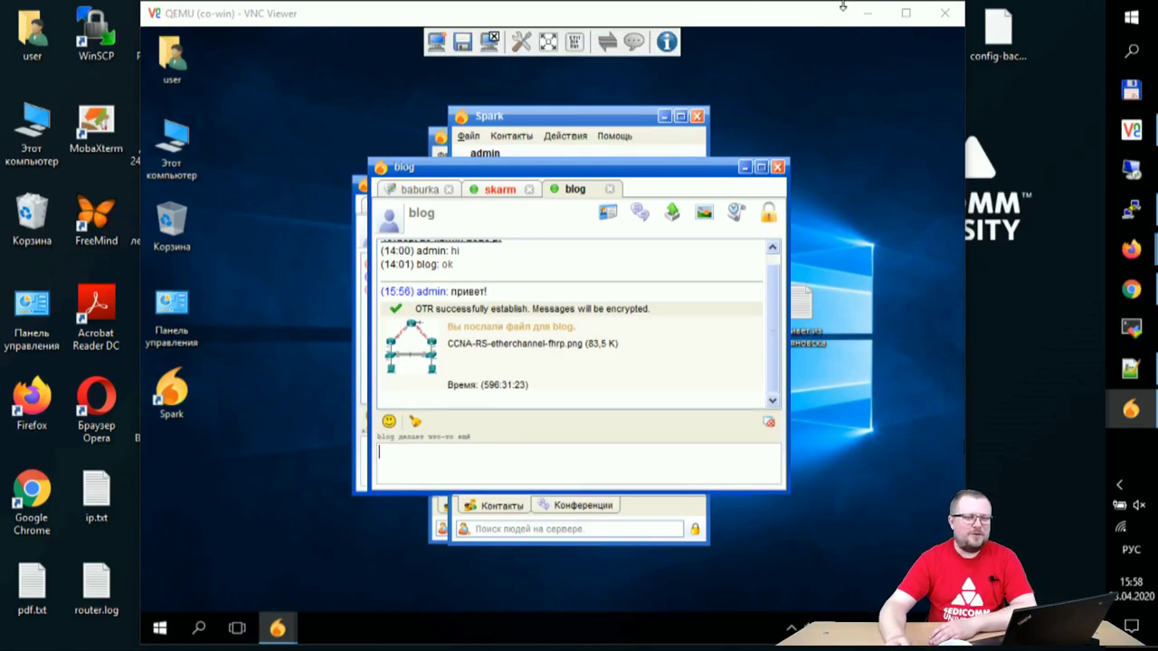
pyautogui.click(866, 12)
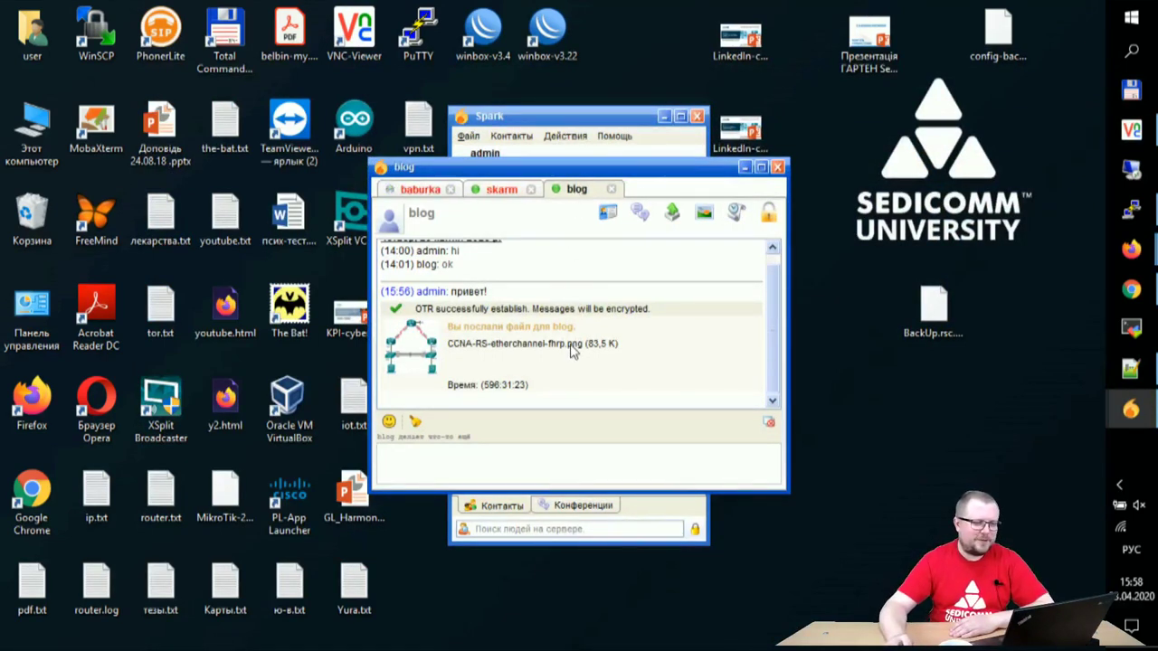
# Step: Send CCNA-RS-etherchannel-fhrp.png in the conversation of the contact asking for the picture
pyautogui.click(499, 189)
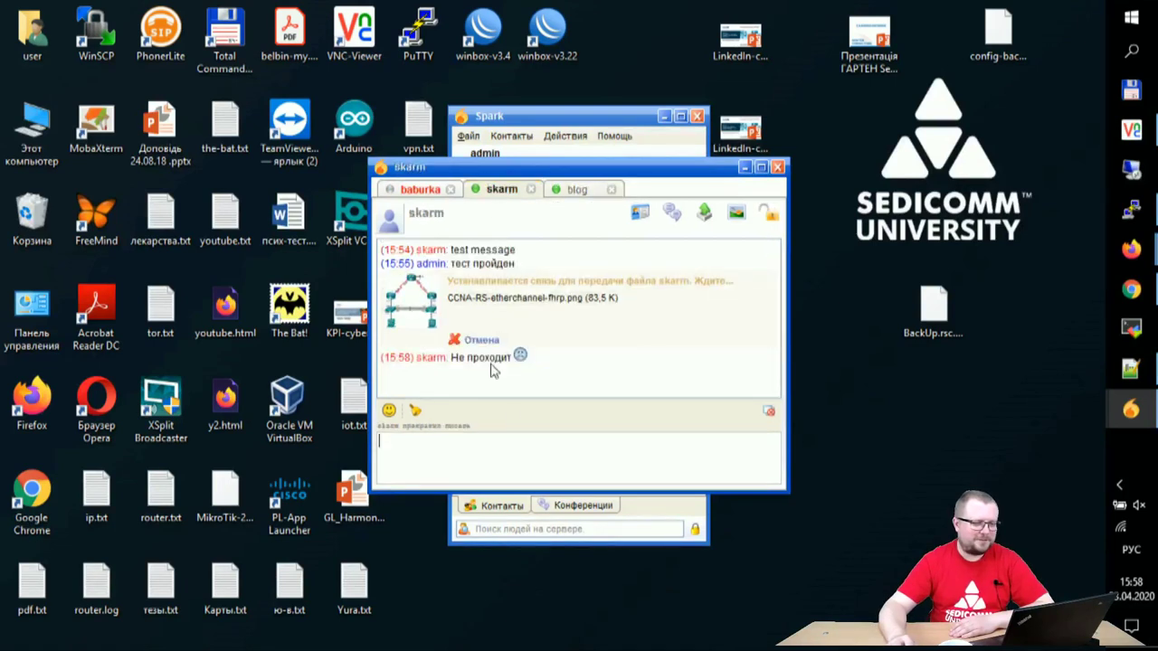
pyautogui.click(419, 192)
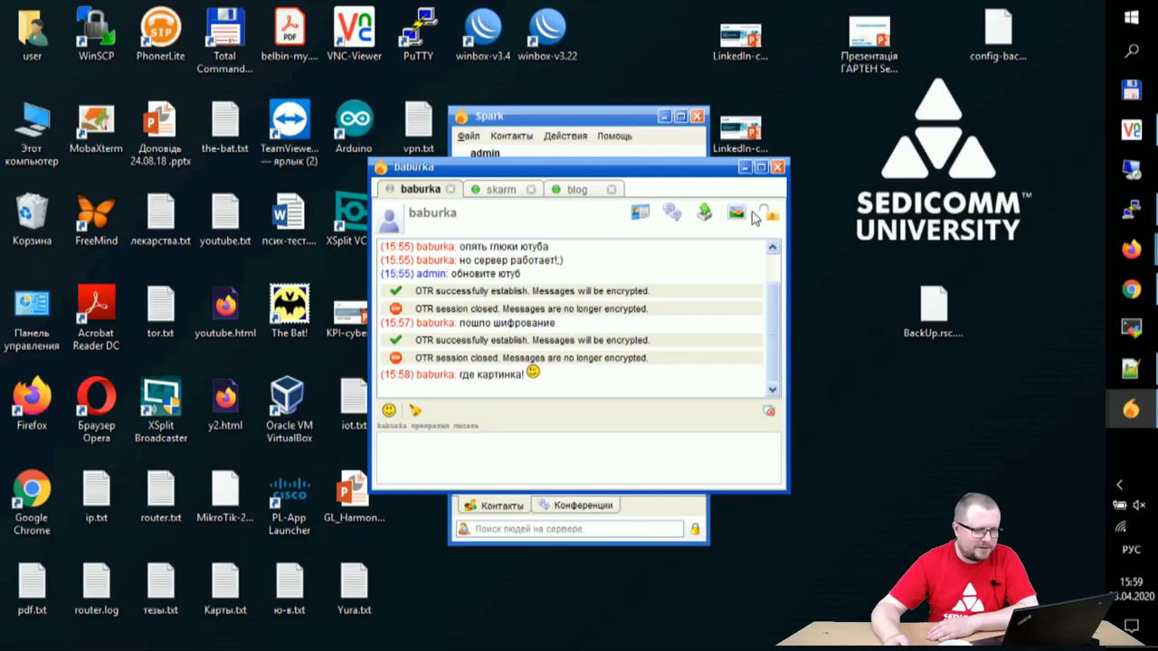
pyautogui.click(705, 213)
pyautogui.click(687, 190)
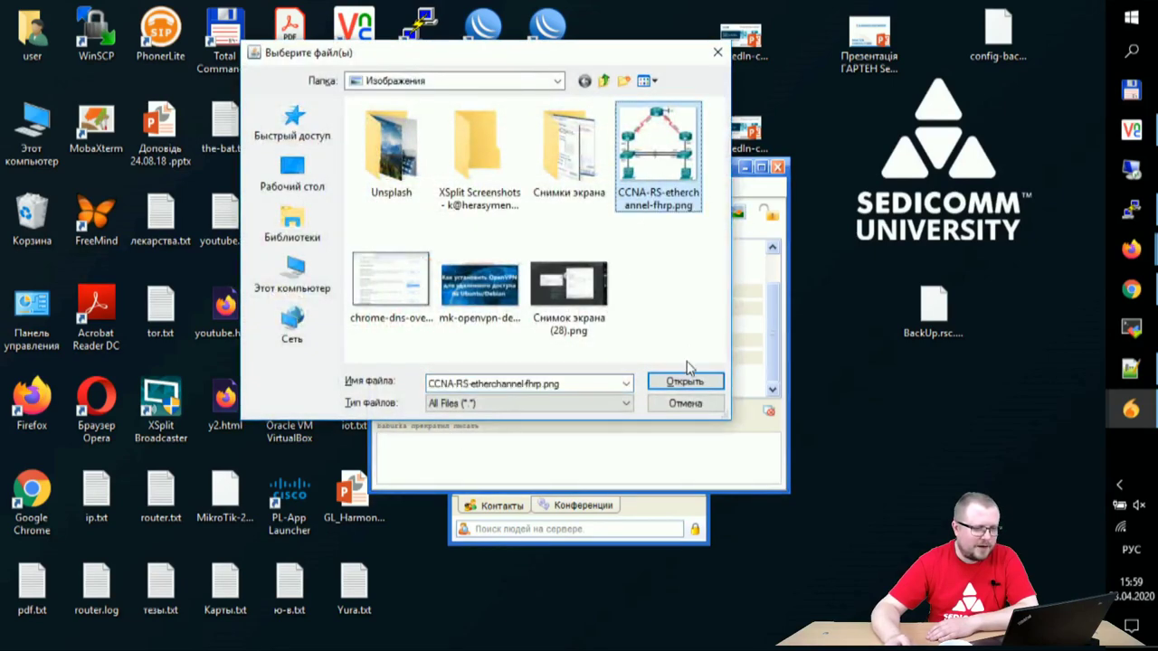
pyautogui.click(685, 381)
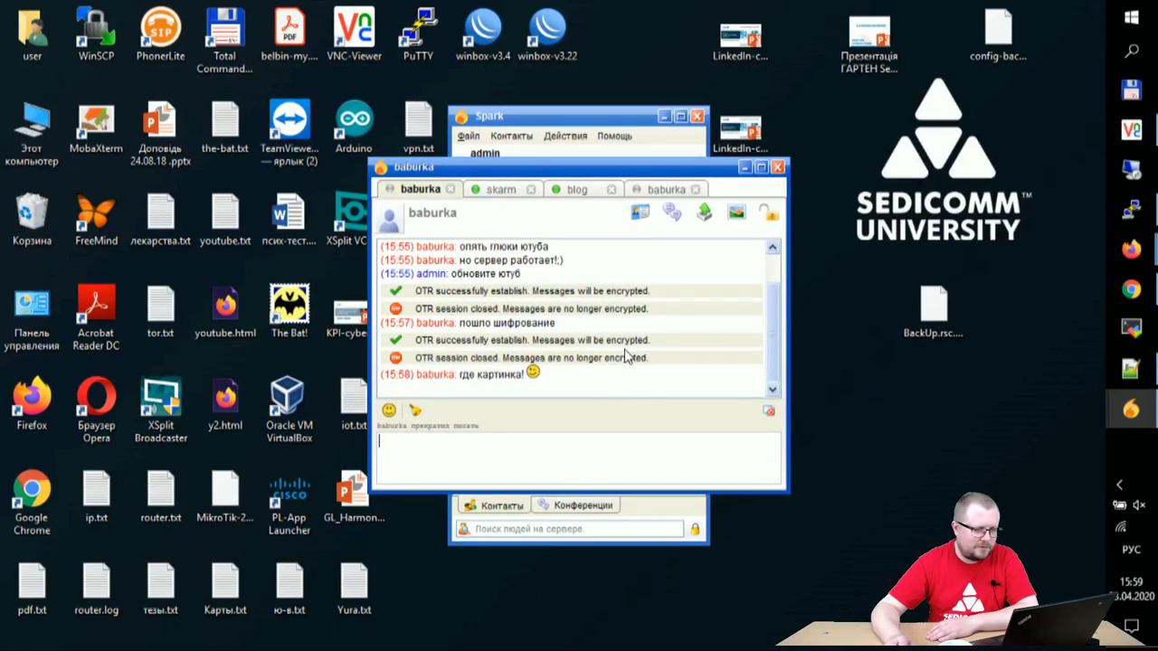
# Step: Send CCNA-RS-etherchannel-fhrp.png to that contact a second time
pyautogui.scroll(2, 622, 362)
pyautogui.scroll(-2, 622, 362)
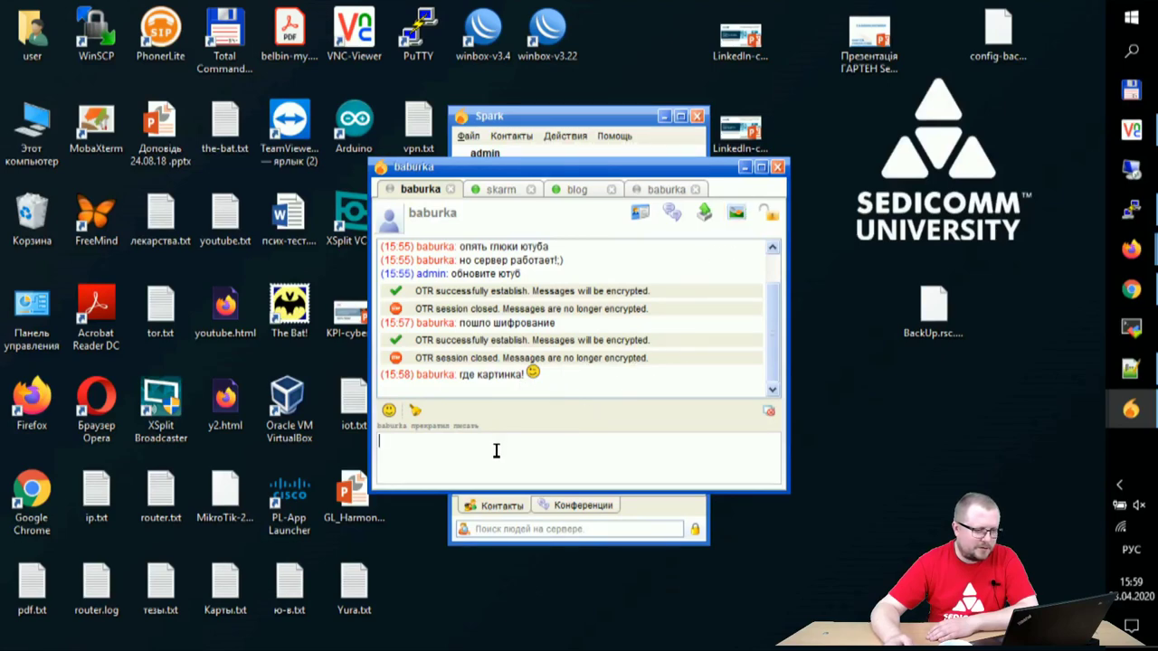
pyautogui.click(704, 211)
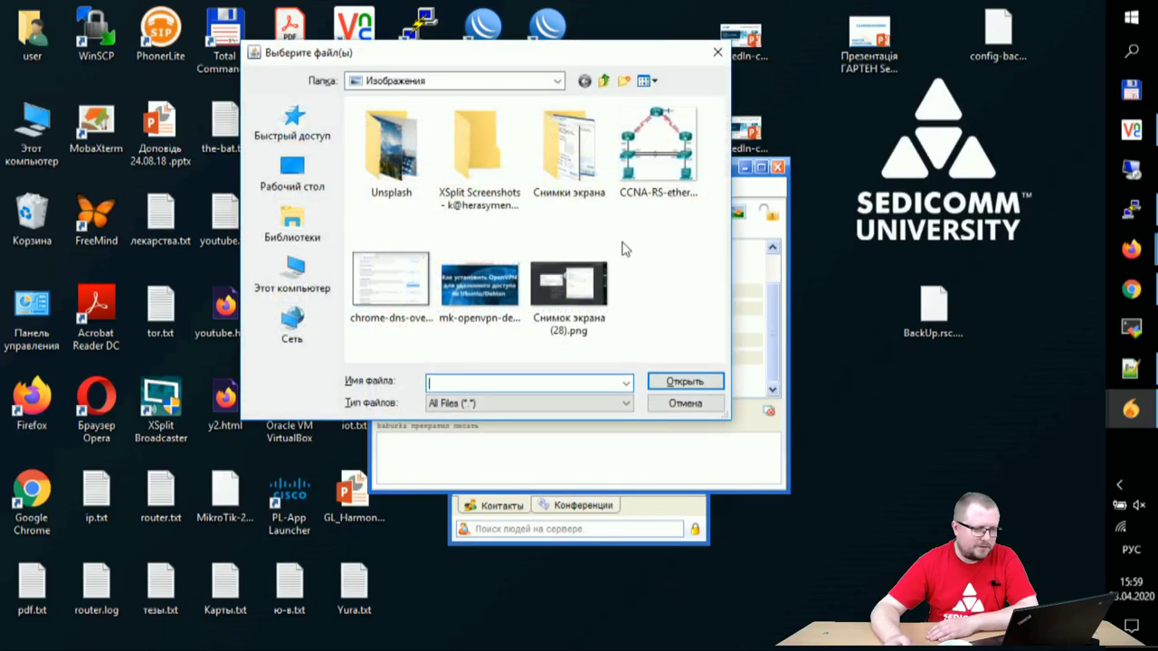
pyautogui.click(638, 160)
pyautogui.click(678, 384)
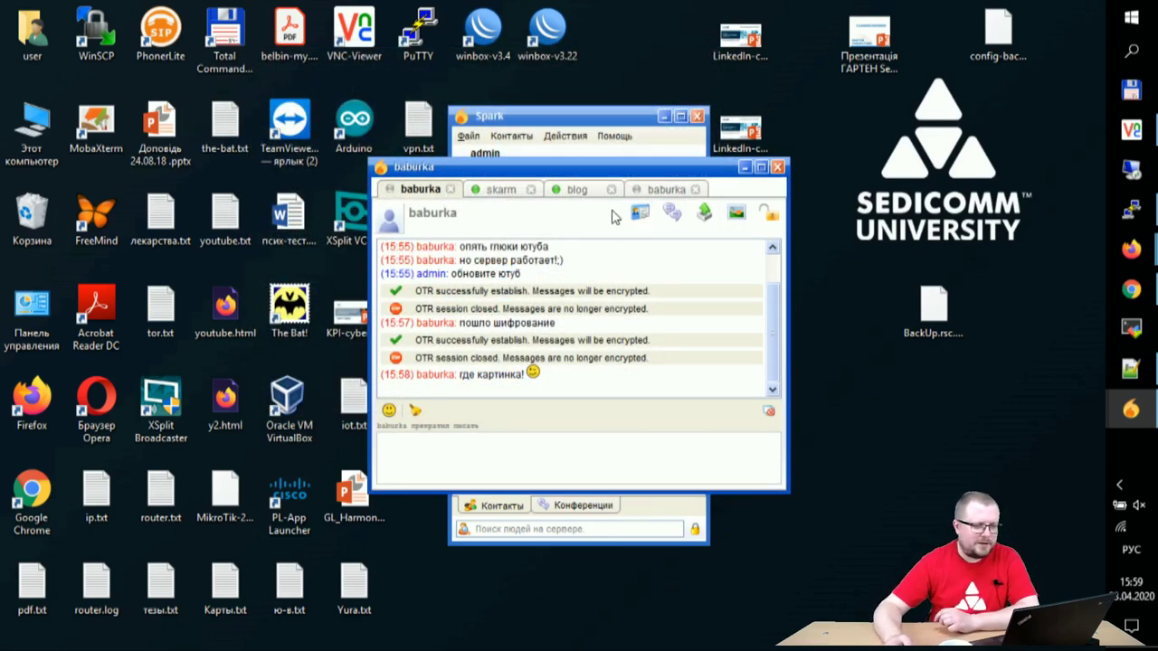
# Step: Start an OTR session and send 'приймите в друз' and 'меня' asking to be friended
pyautogui.click(767, 215)
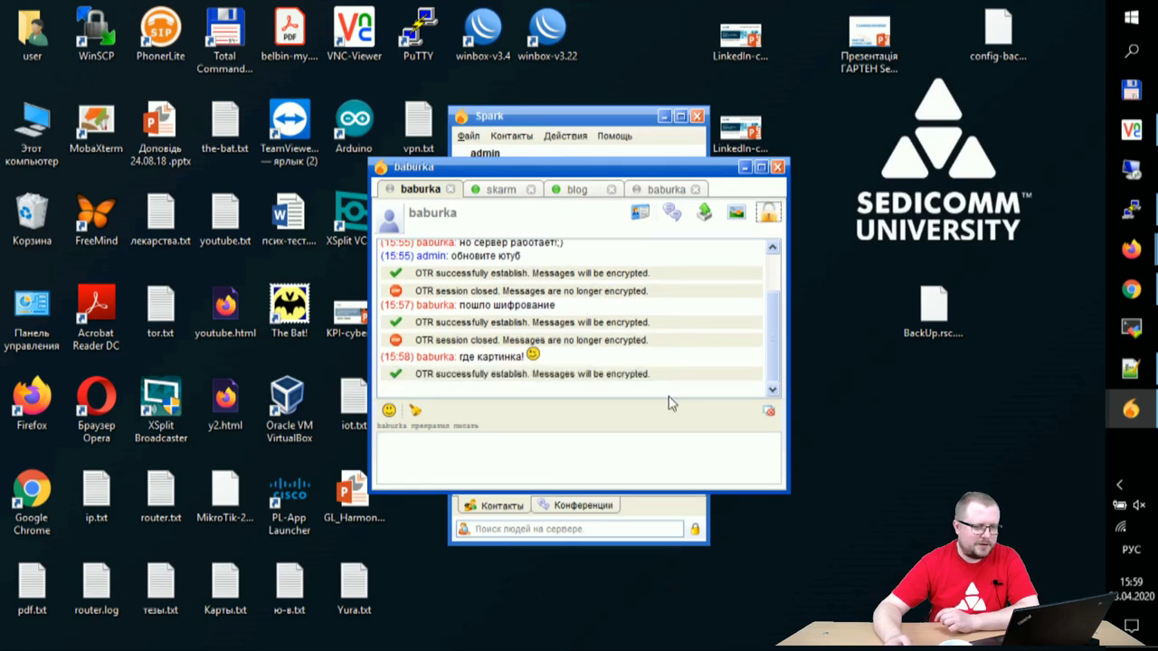
pyautogui.click(454, 454)
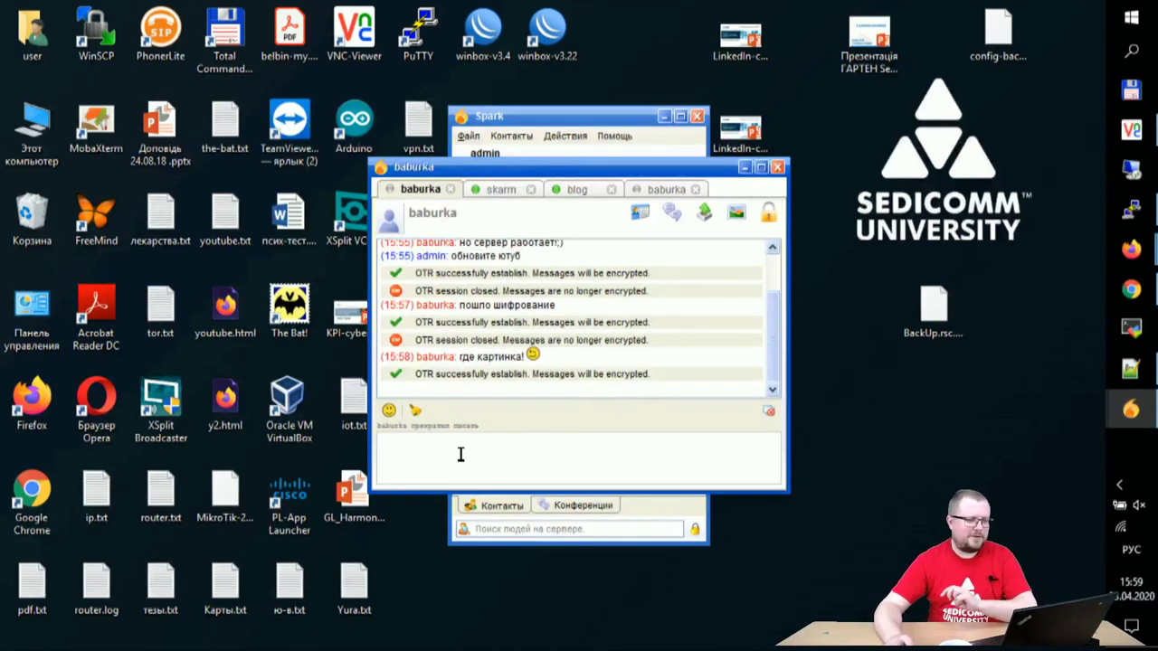
pyautogui.write('приймите в друзья')
pyautogui.press('Return')
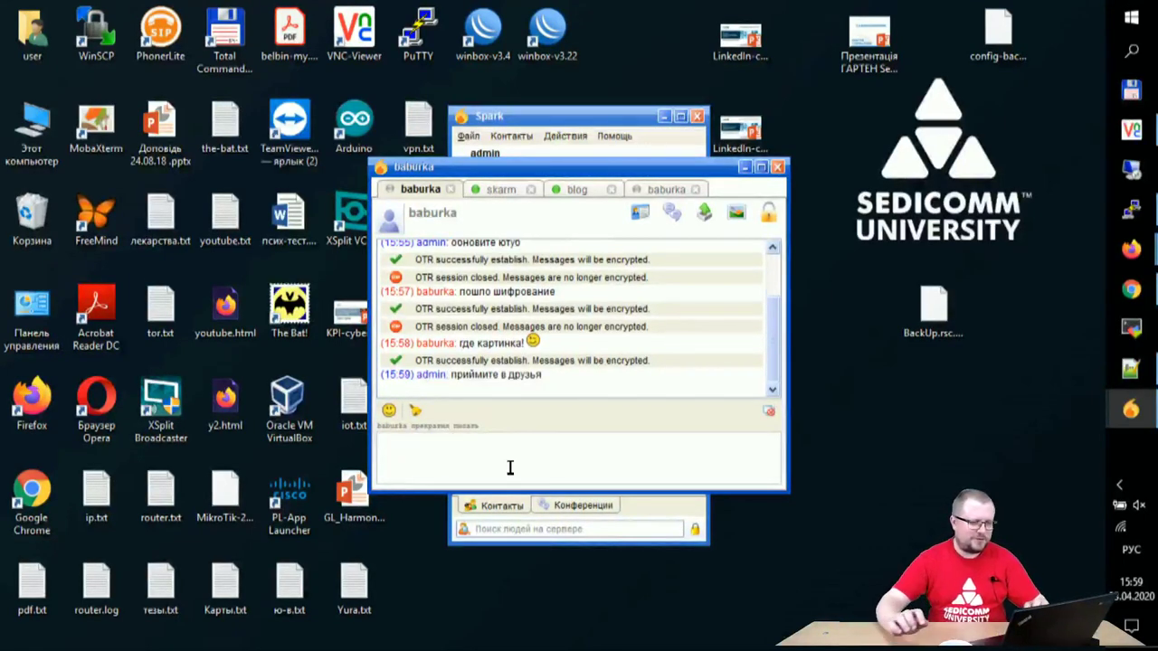
pyautogui.write('ме')
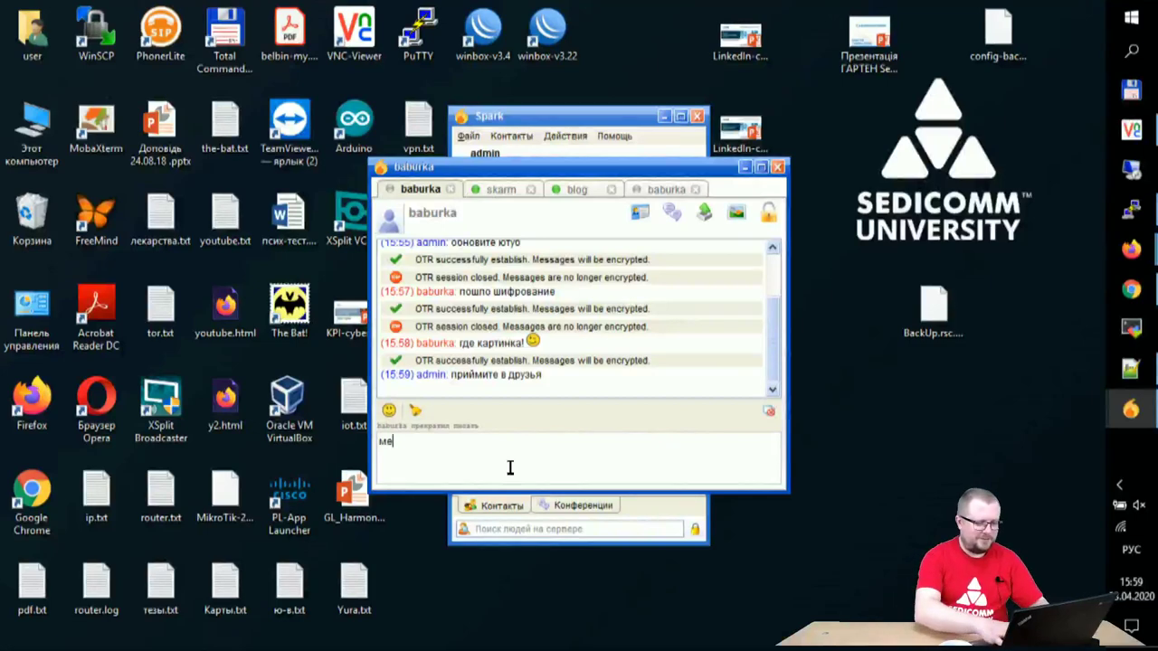
pyautogui.write('ня')
pyautogui.press('Return')
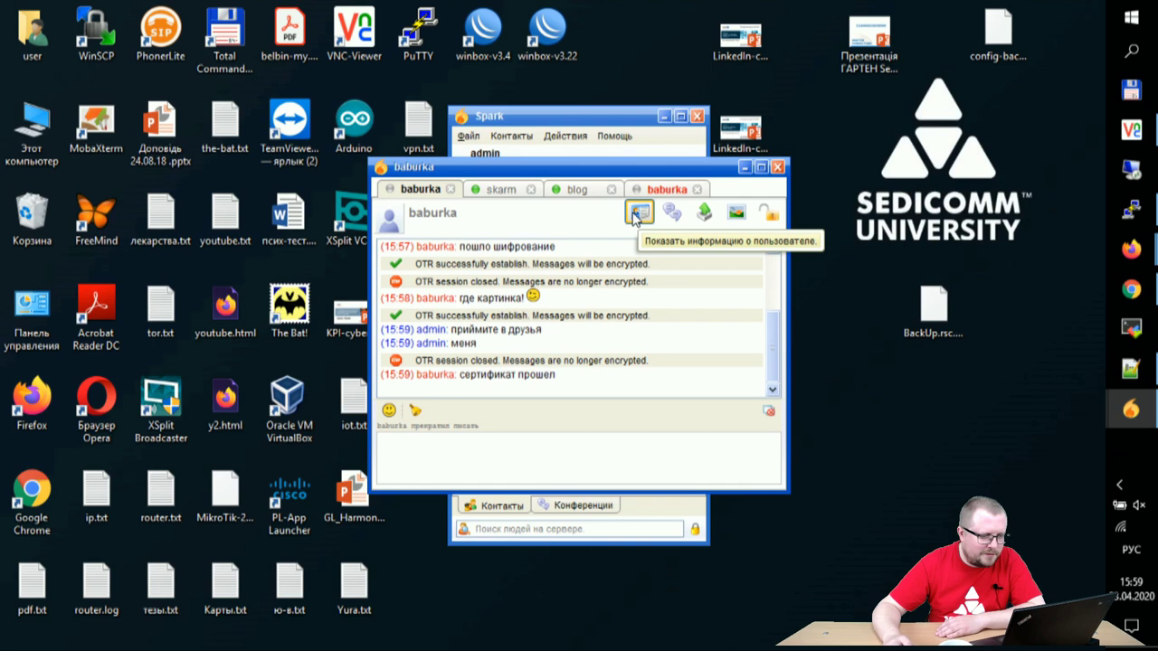
pyautogui.click(637, 215)
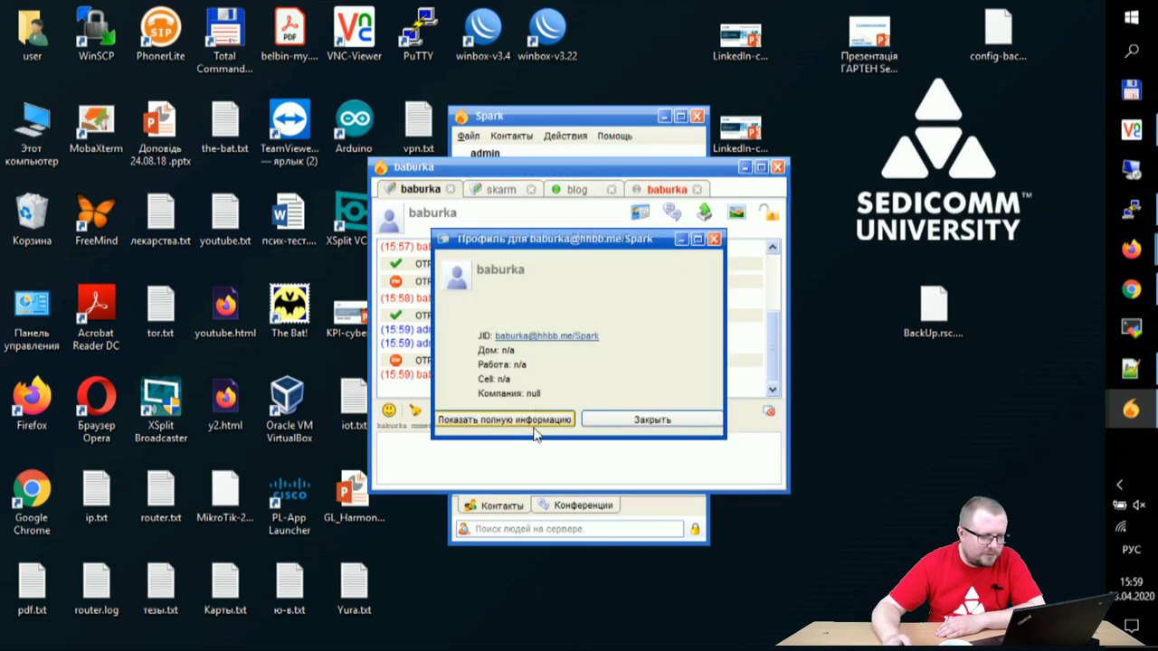
pyautogui.click(530, 424)
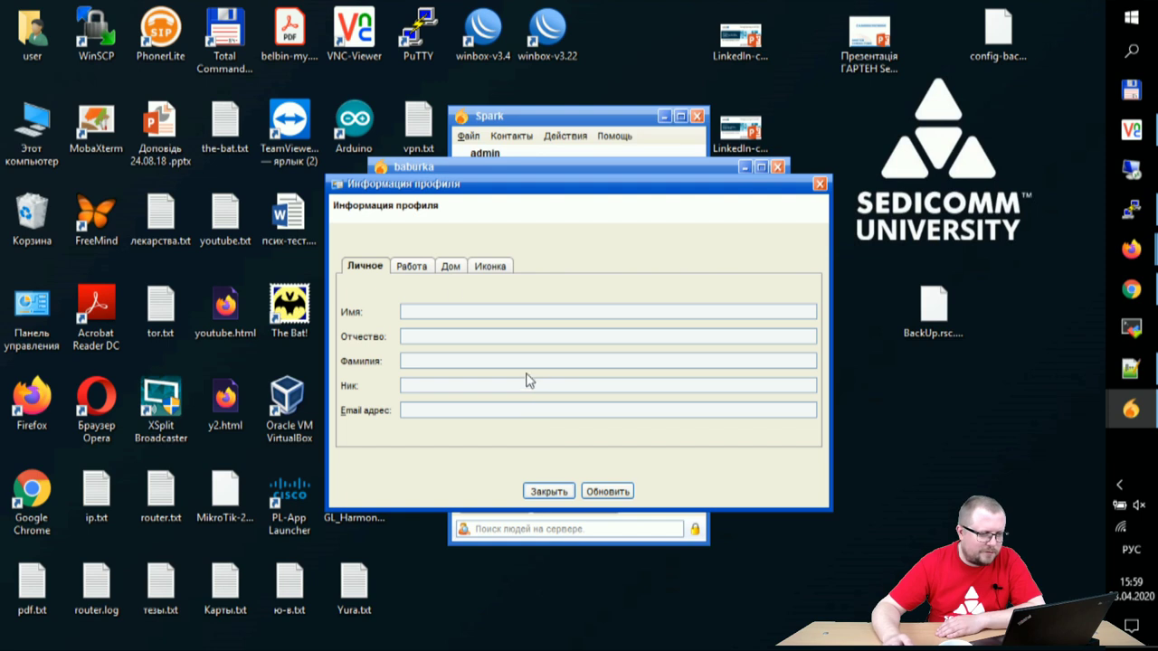
pyautogui.click(414, 266)
pyautogui.click(450, 266)
pyautogui.click(490, 266)
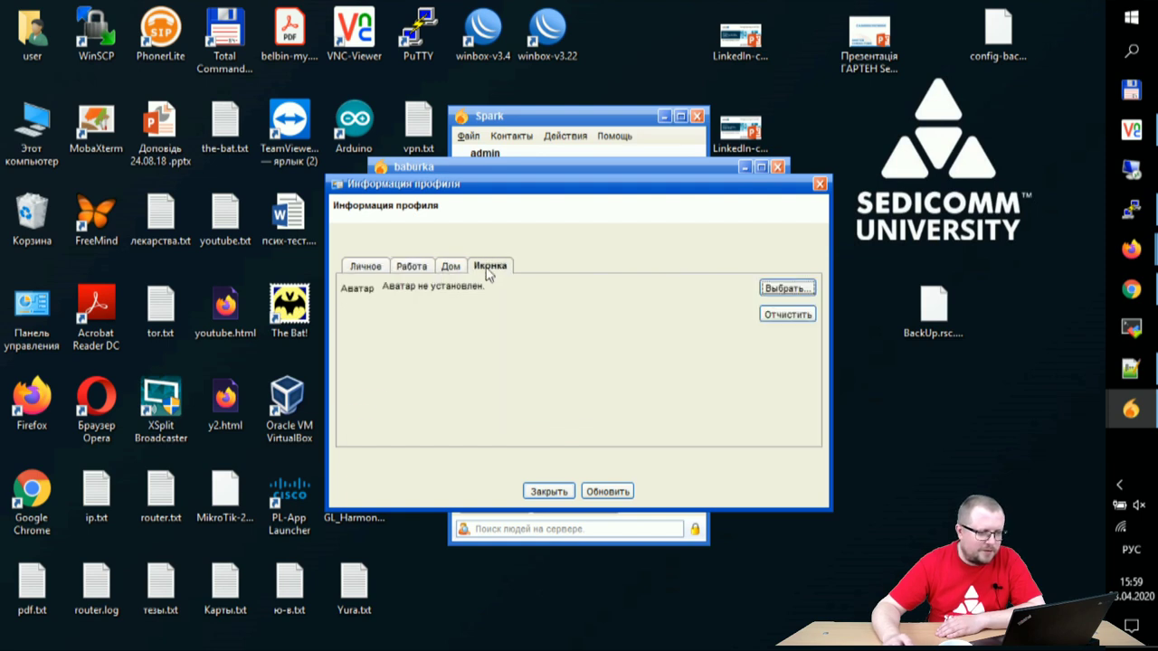
pyautogui.click(365, 266)
pyautogui.click(547, 494)
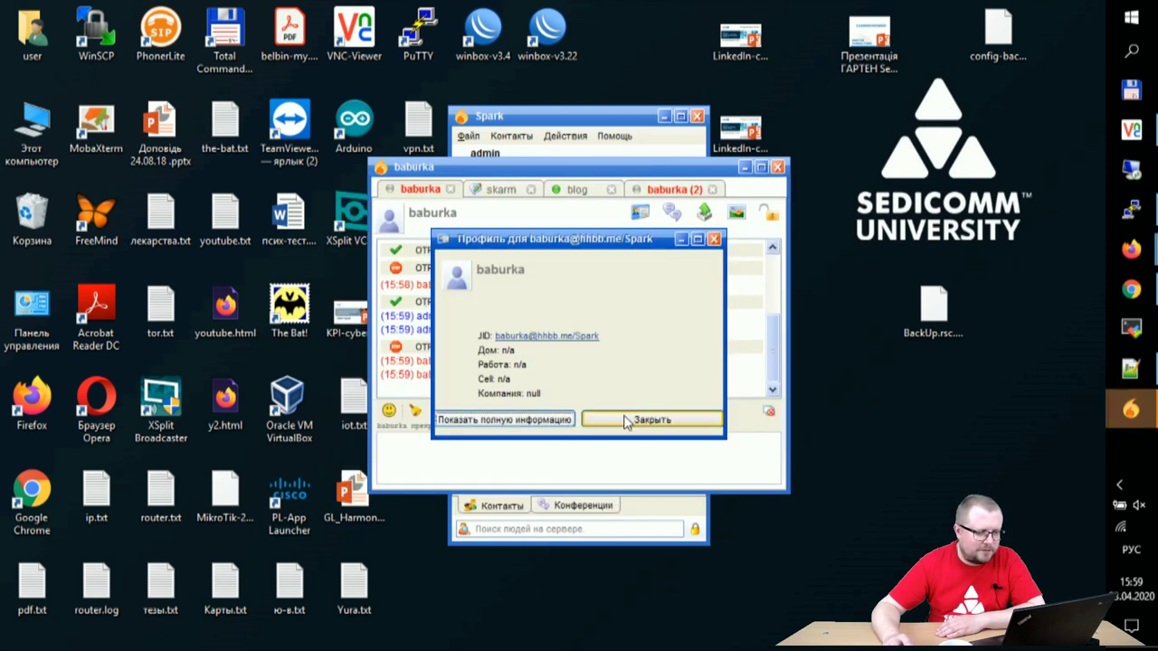
pyautogui.click(597, 420)
pyautogui.click(658, 189)
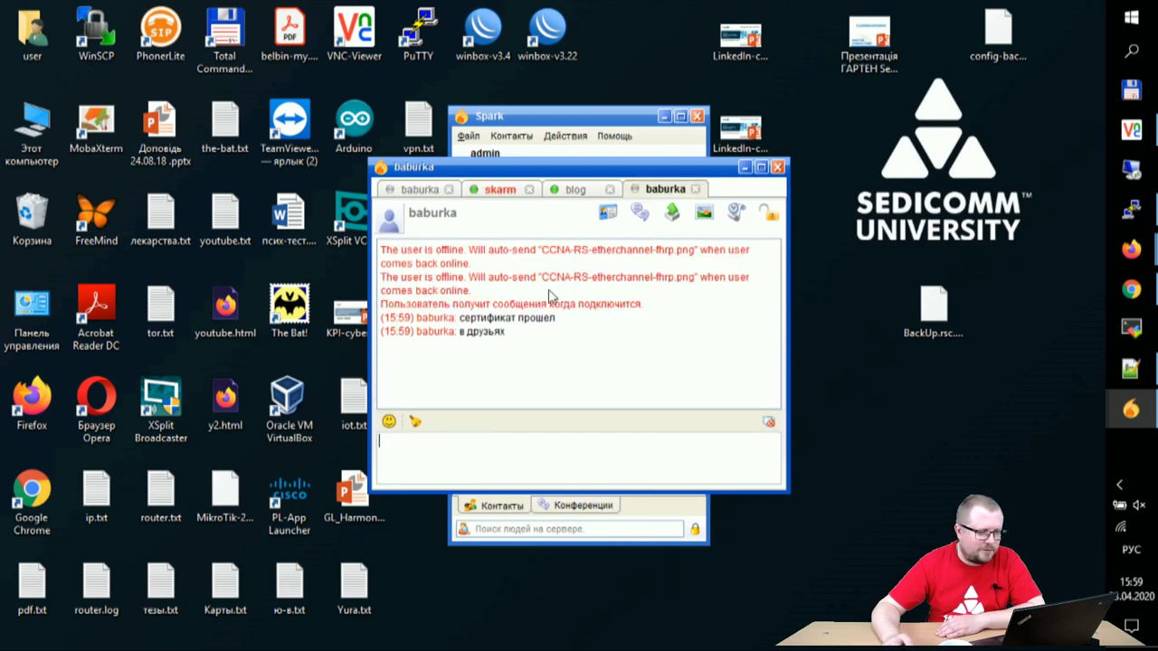
# Step: Send CCNA-RS-etherchannel-fhrp.png to the offline contact
pyautogui.click(673, 214)
pyautogui.click(657, 145)
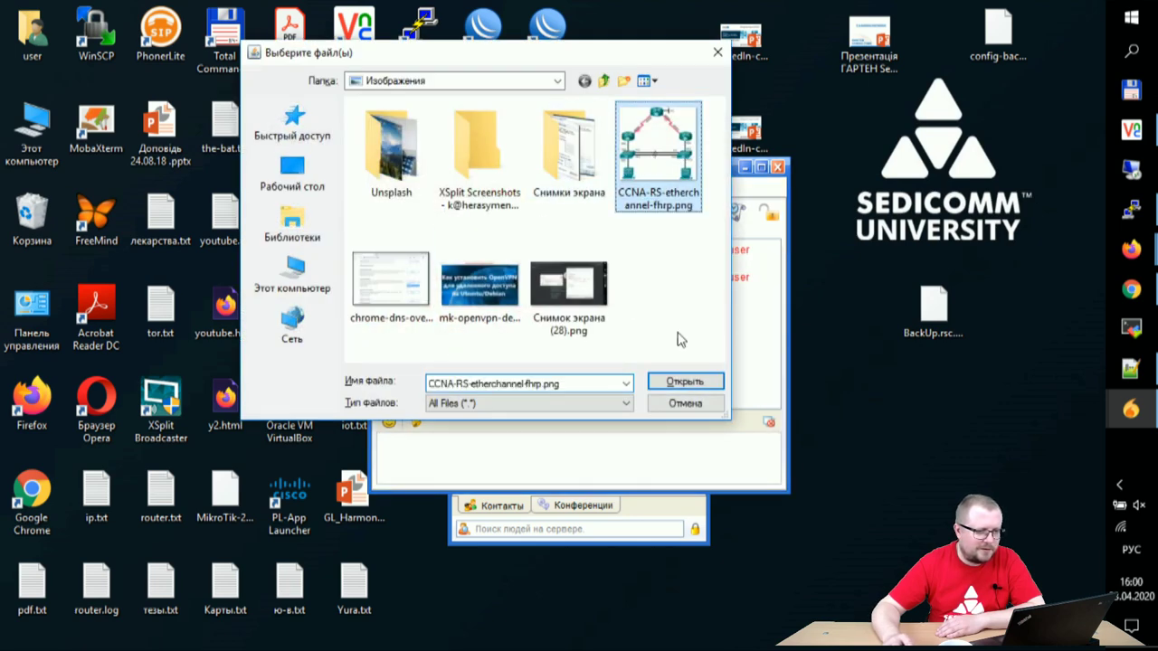
pyautogui.click(684, 381)
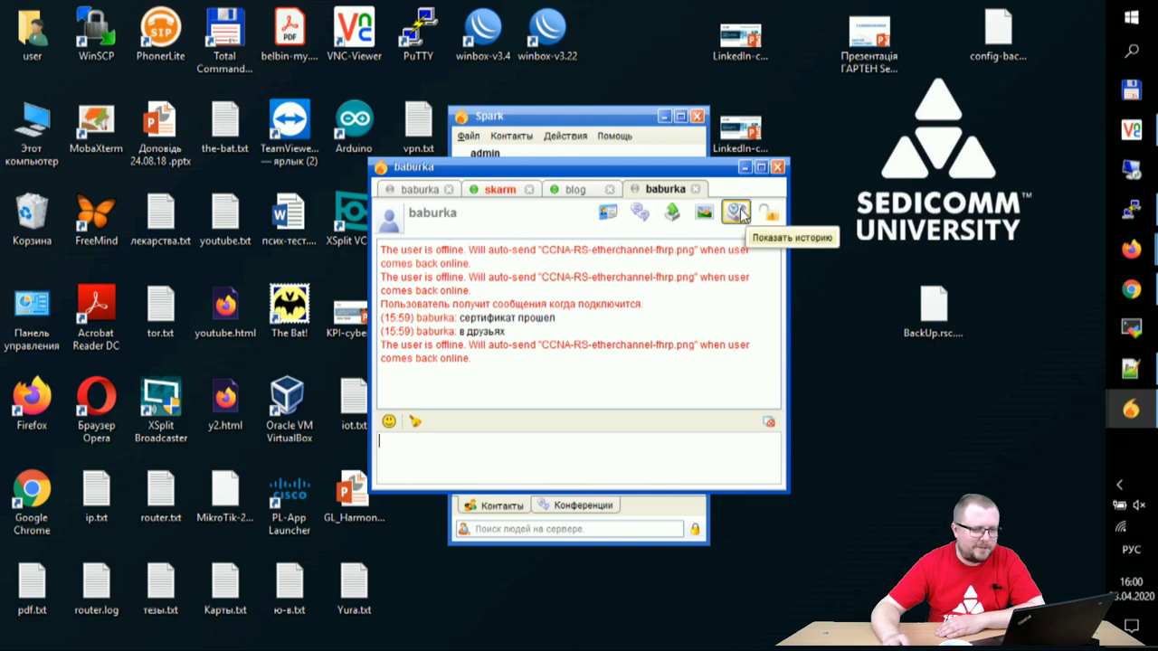
# Step: Bring the host chat window back and open the conversation with the stalled transfer
pyautogui.click(1130, 409)
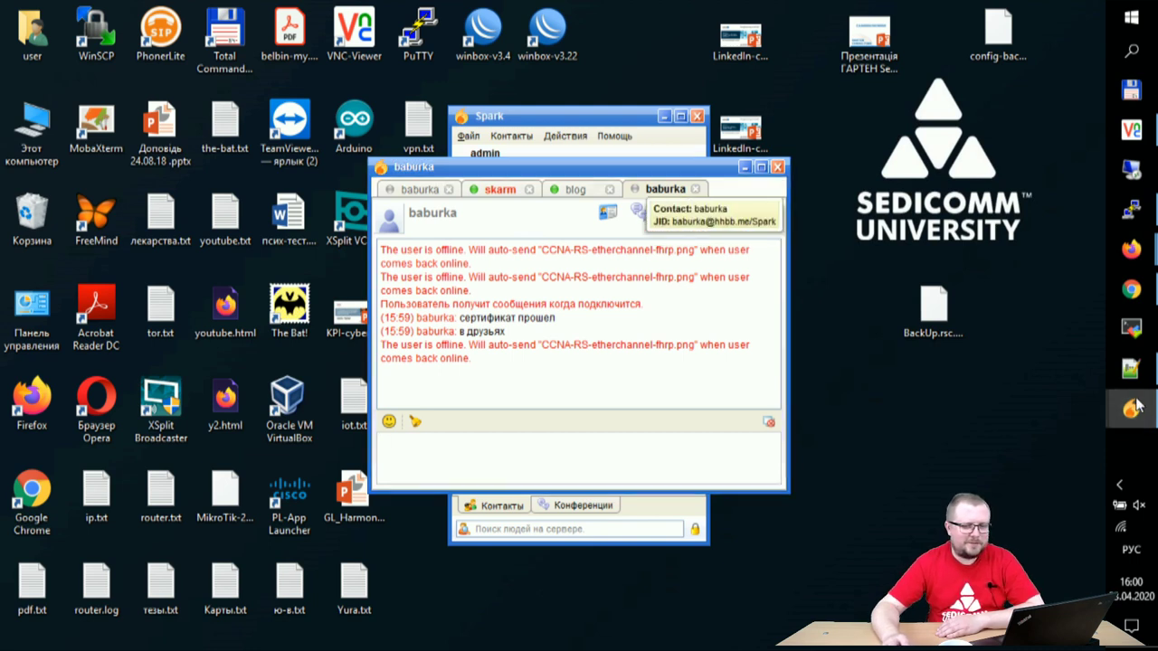
pyautogui.click(1013, 353)
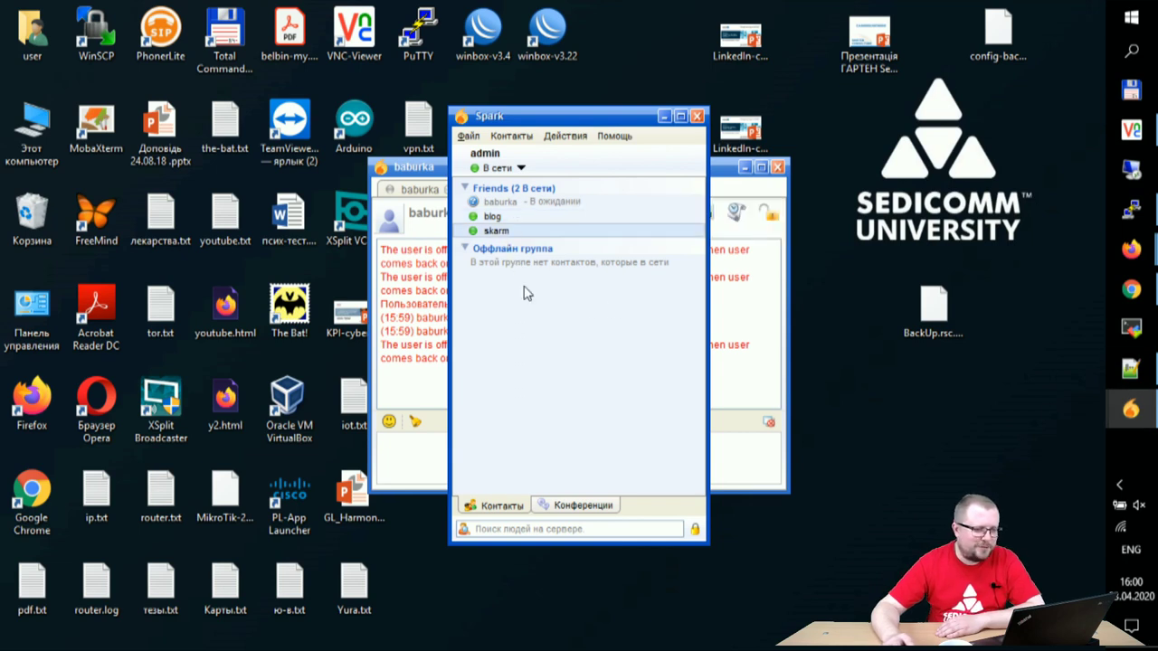
pyautogui.click(427, 171)
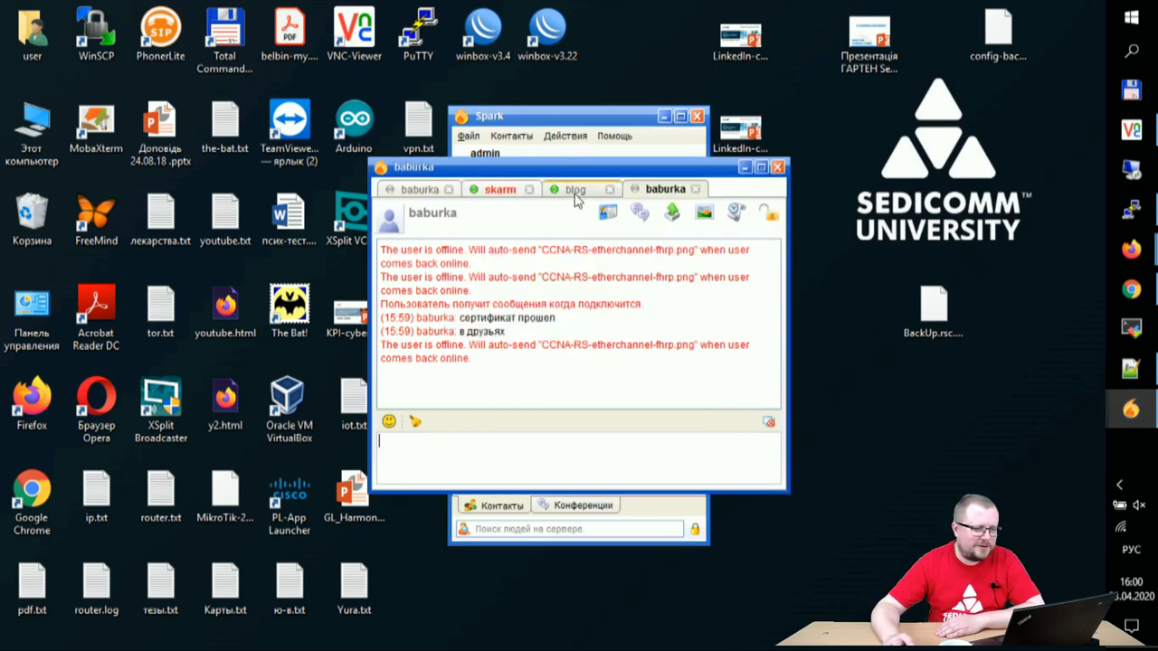
pyautogui.click(500, 189)
pyautogui.click(546, 435)
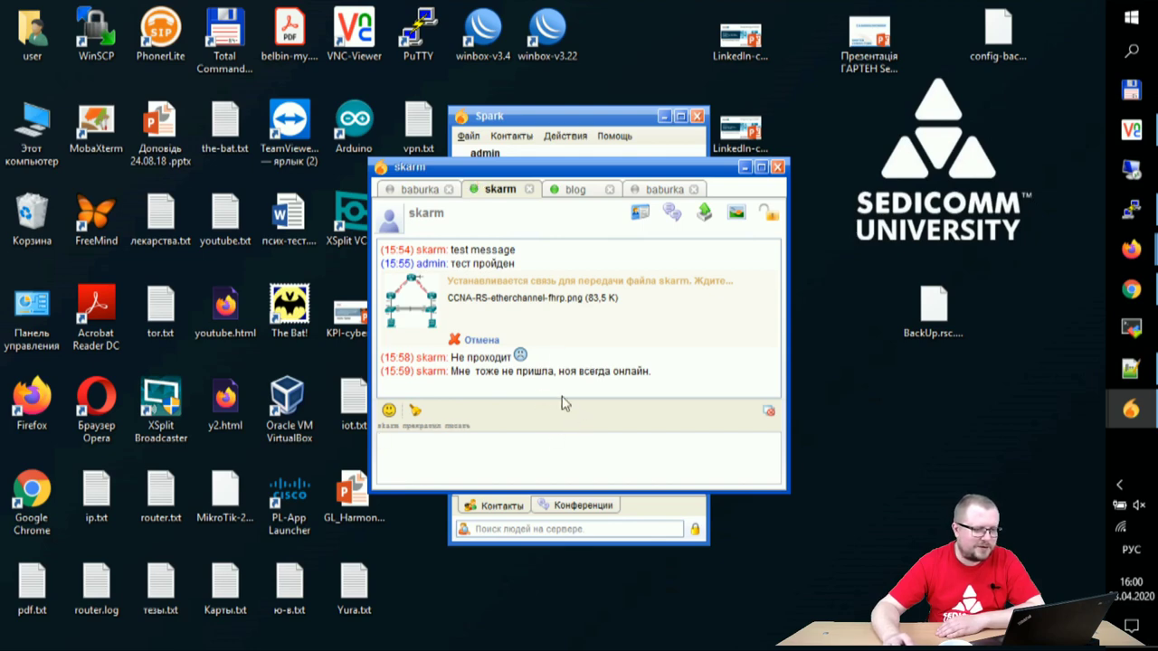
# Step: Resend CCNA-RS-etherchannel-fhrp.png and switch to the blog conversation showing it
pyautogui.click(702, 212)
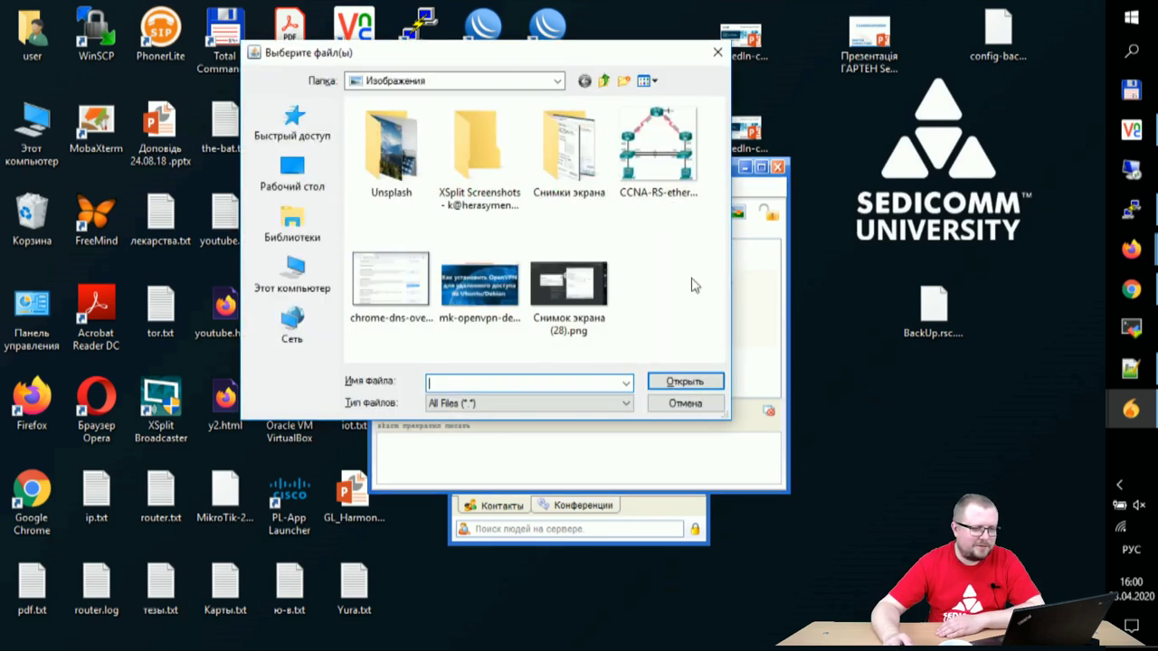
pyautogui.click(645, 154)
pyautogui.click(667, 381)
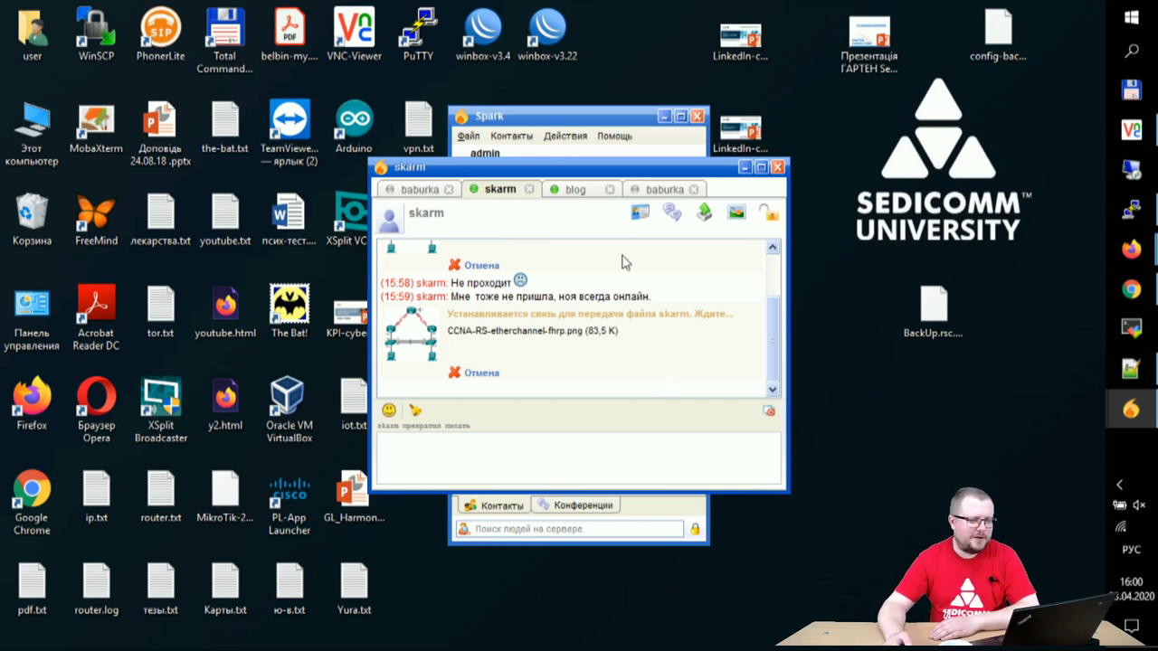
pyautogui.click(573, 191)
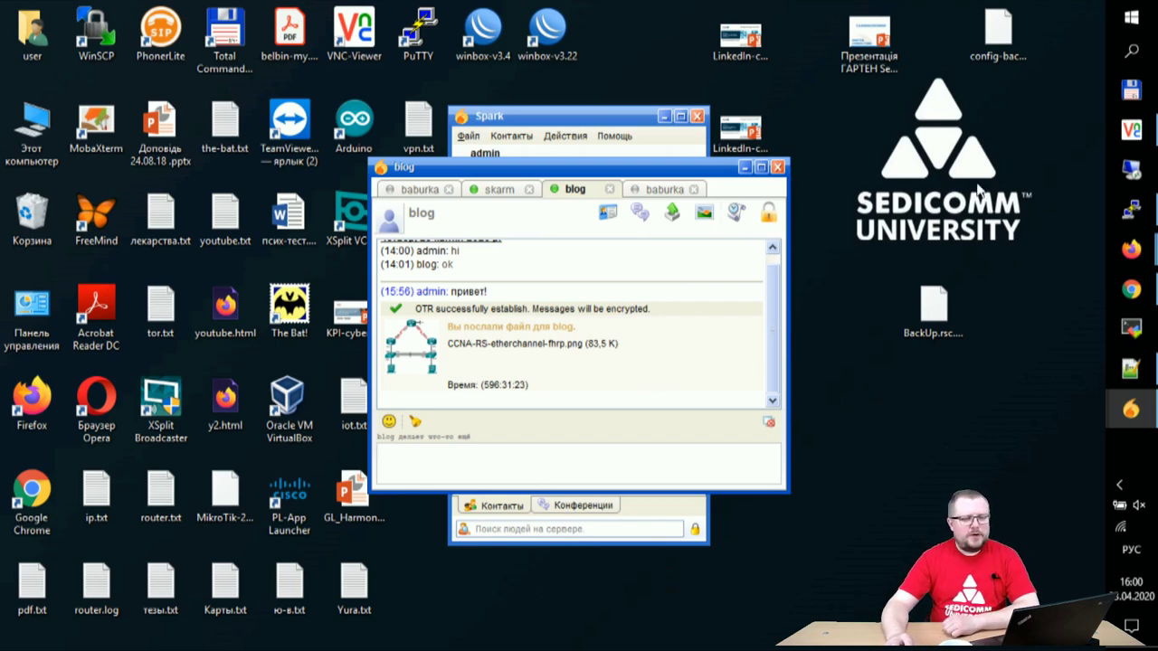
pyautogui.click(1131, 131)
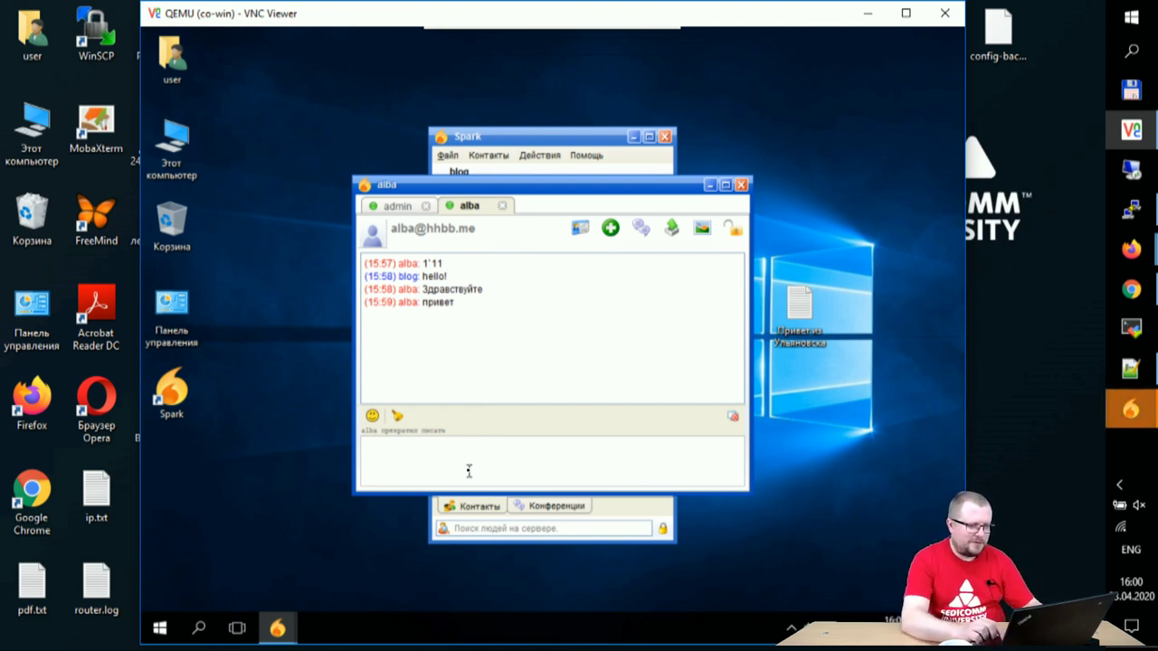
# Step: Switch the input language to Russian and send alba 'мы рады вас видеть'
pyautogui.write('vs')
pyautogui.press('BackSpace')
pyautogui.press('BackSpace')
pyautogui.hotkey('alt', 'shift')
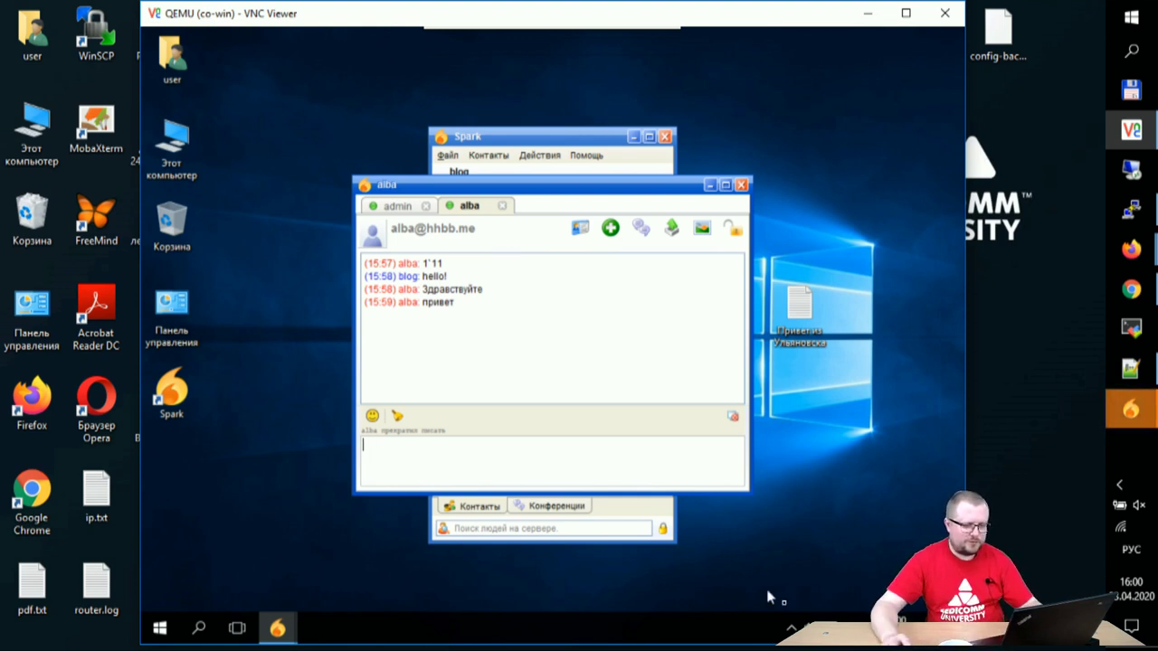
pyautogui.click(843, 624)
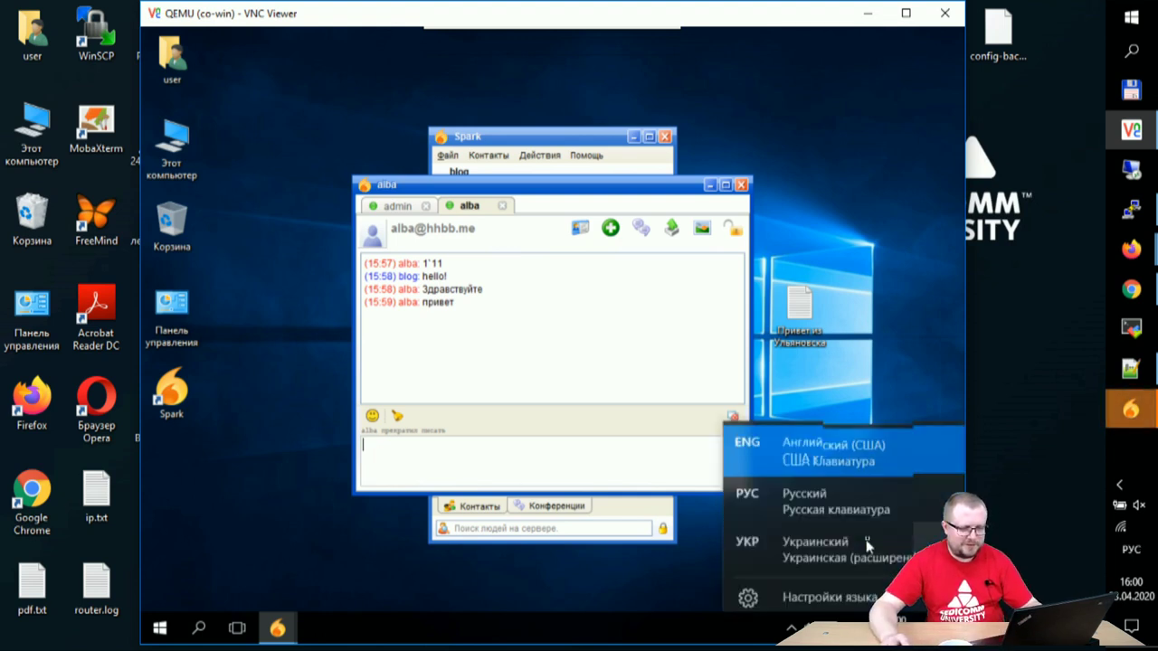
pyautogui.click(826, 494)
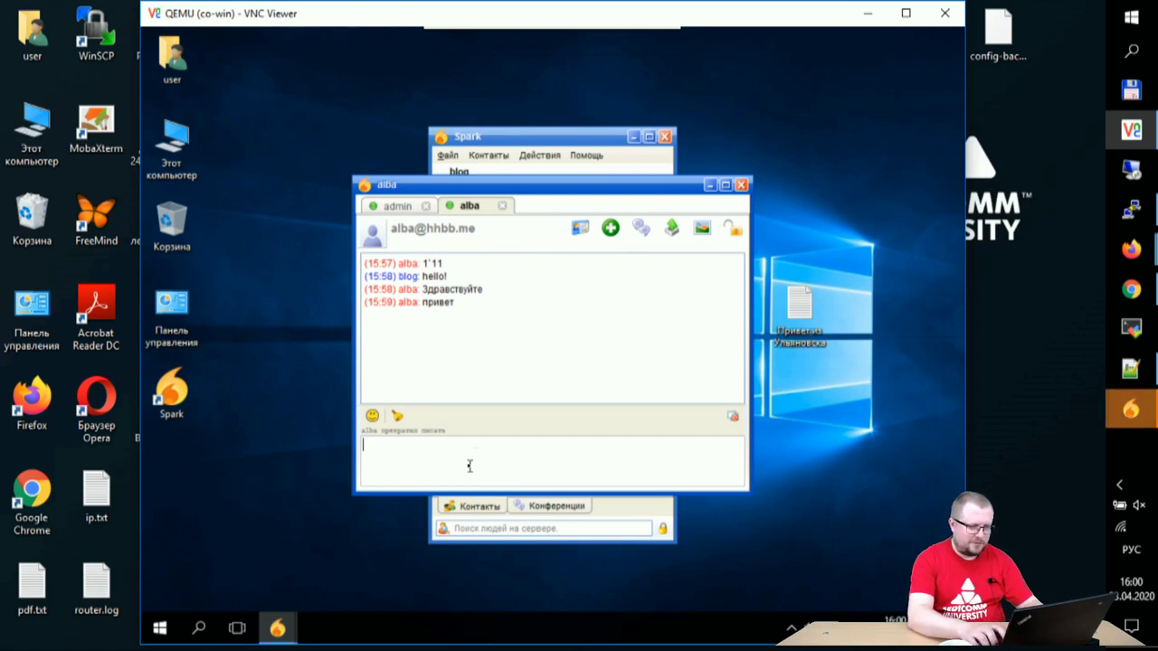
pyautogui.hotkey('alt', 'shift')
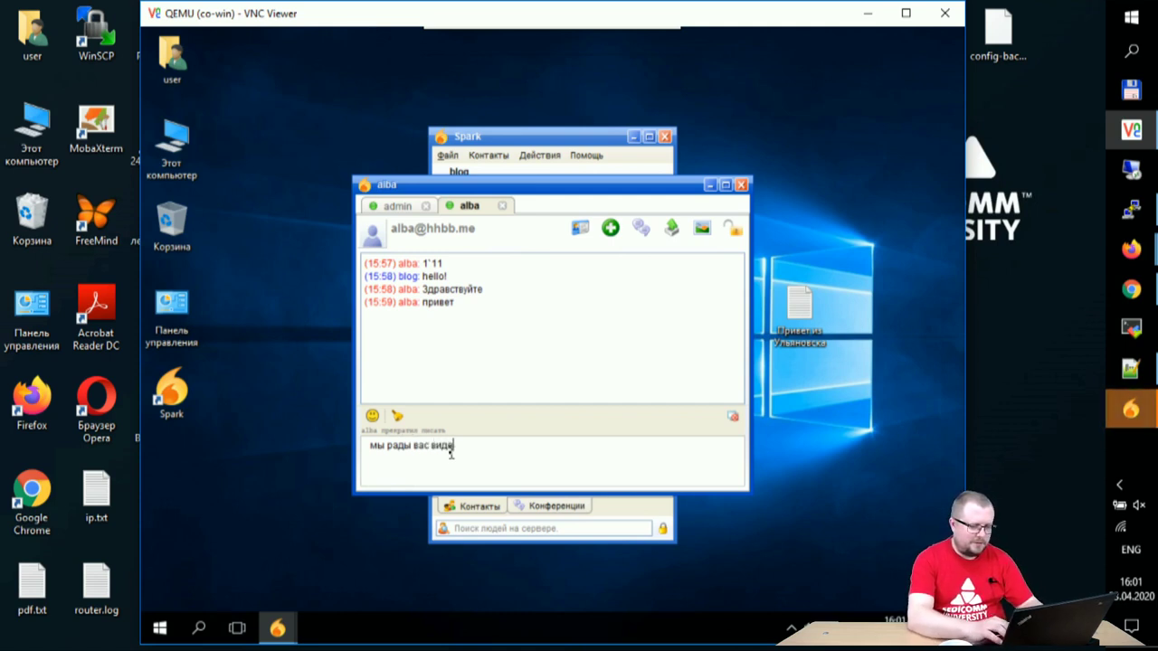
pyautogui.write('ть')
pyautogui.press('Return')
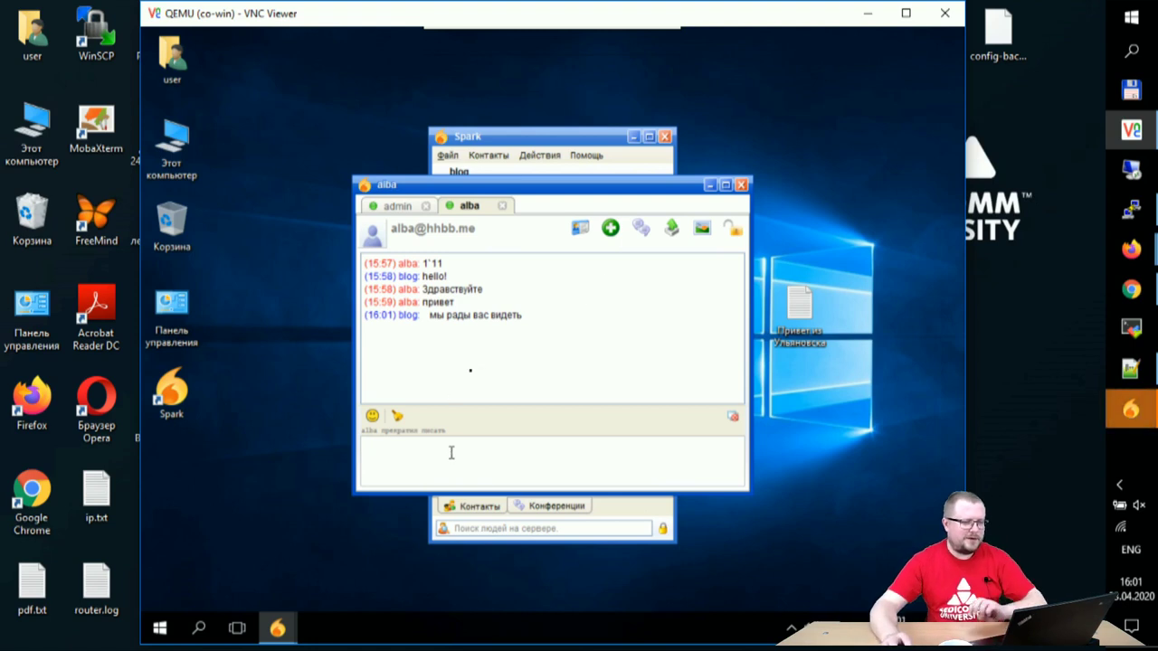
# Step: Browse to the Загрузки folder and offer client.ovpn (4,9 K) to alba
pyautogui.click(672, 229)
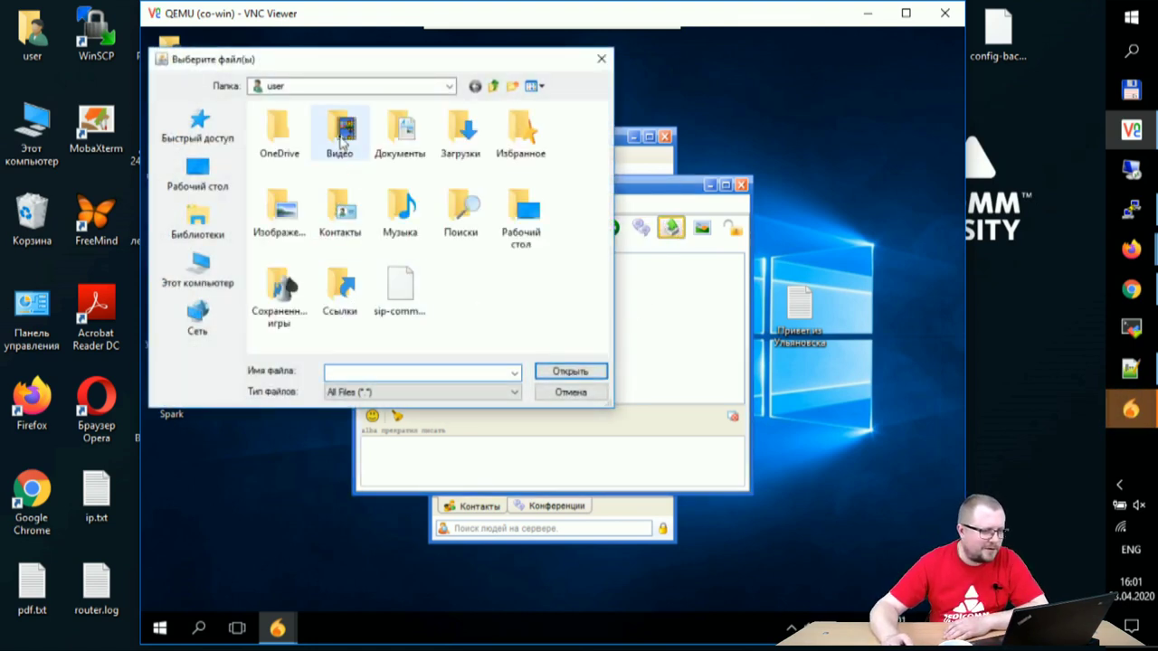
pyautogui.doubleClick(341, 134)
pyautogui.click(496, 86)
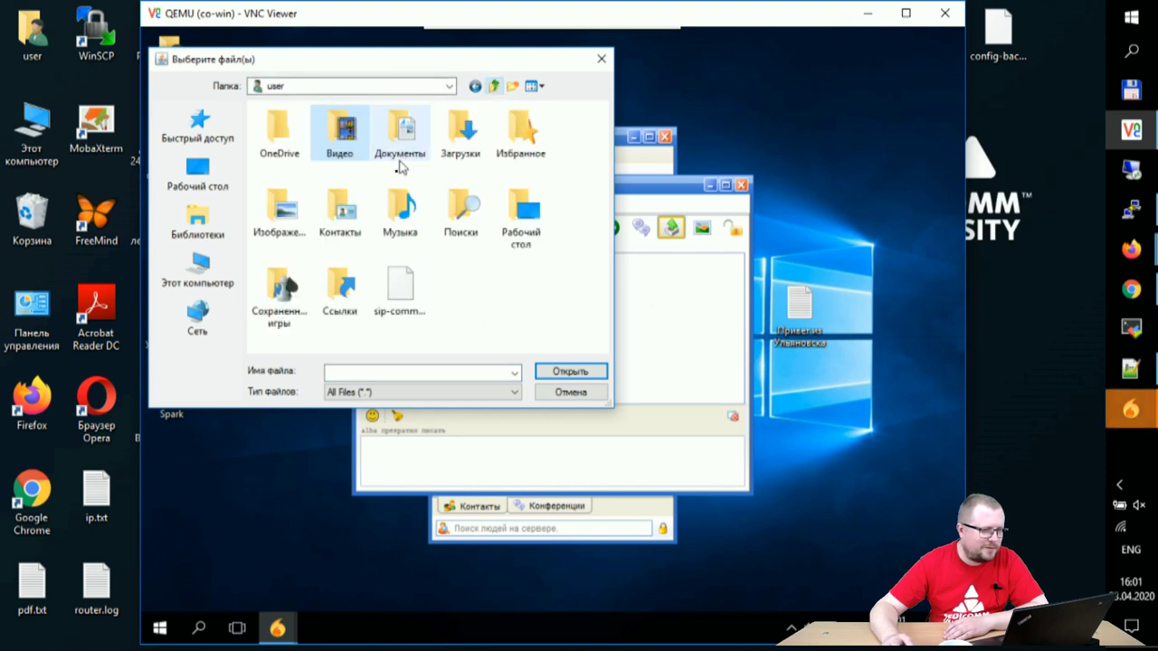
pyautogui.doubleClick(523, 134)
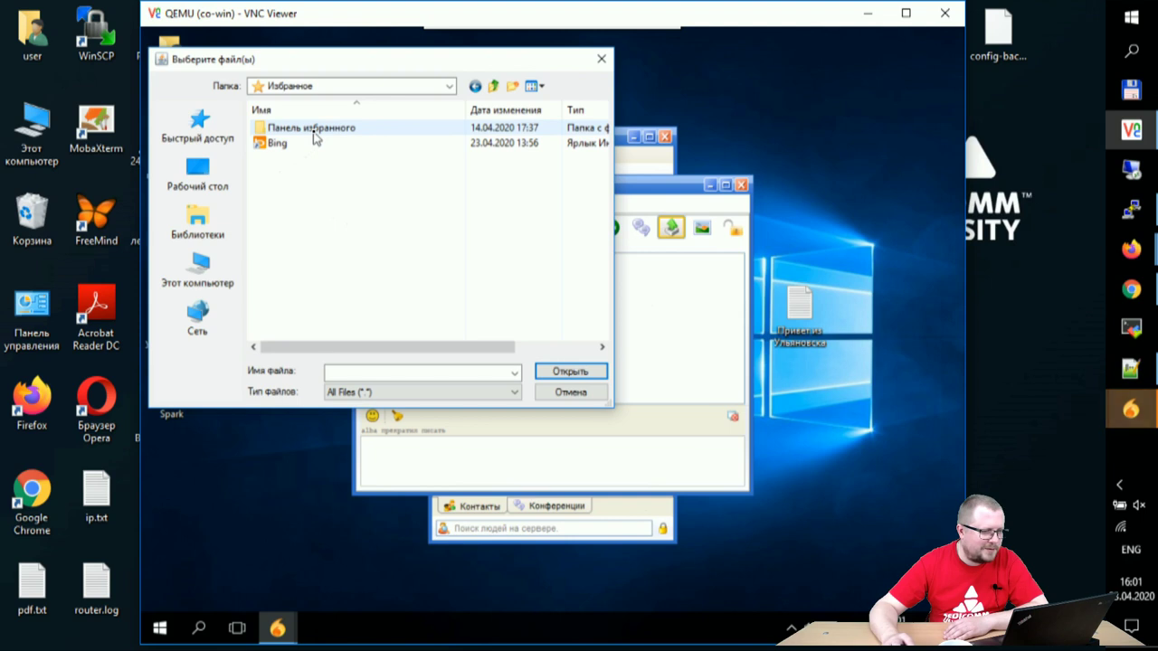
pyautogui.click(495, 86)
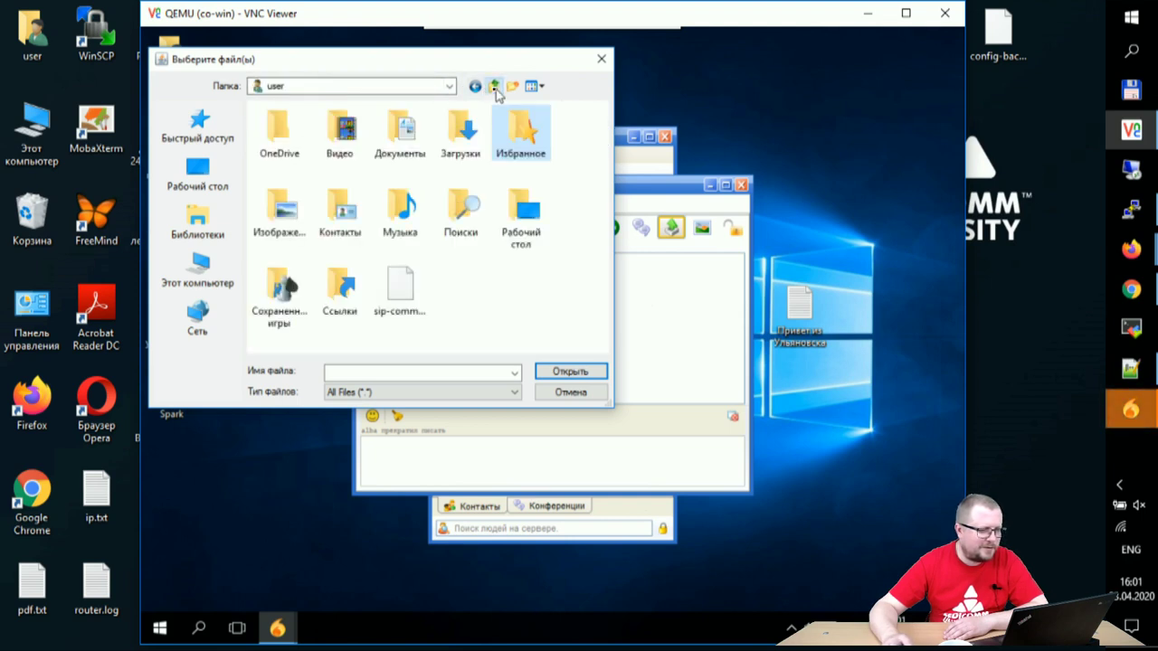
pyautogui.click(345, 220)
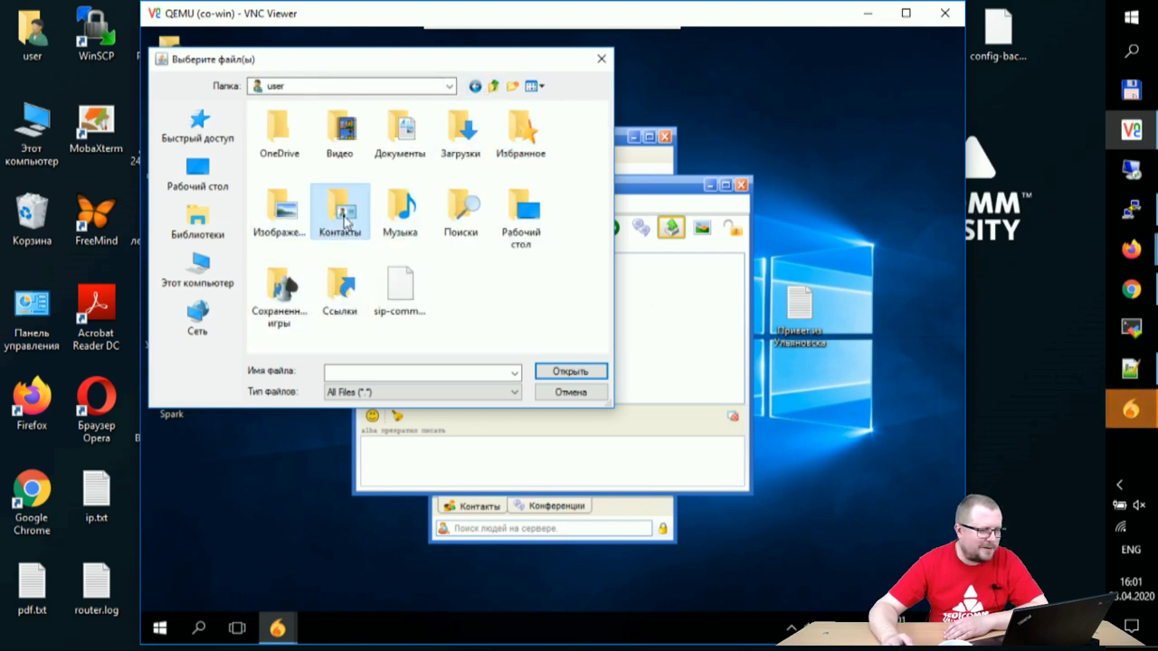
pyautogui.doubleClick(345, 220)
pyautogui.click(493, 88)
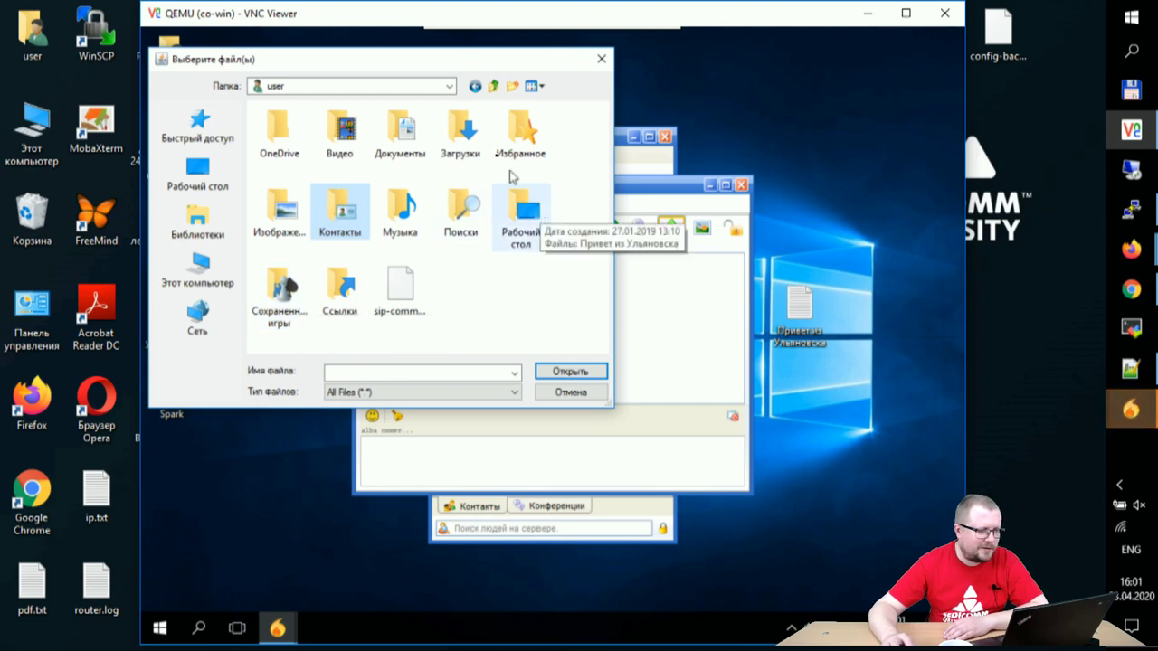
pyautogui.doubleClick(472, 155)
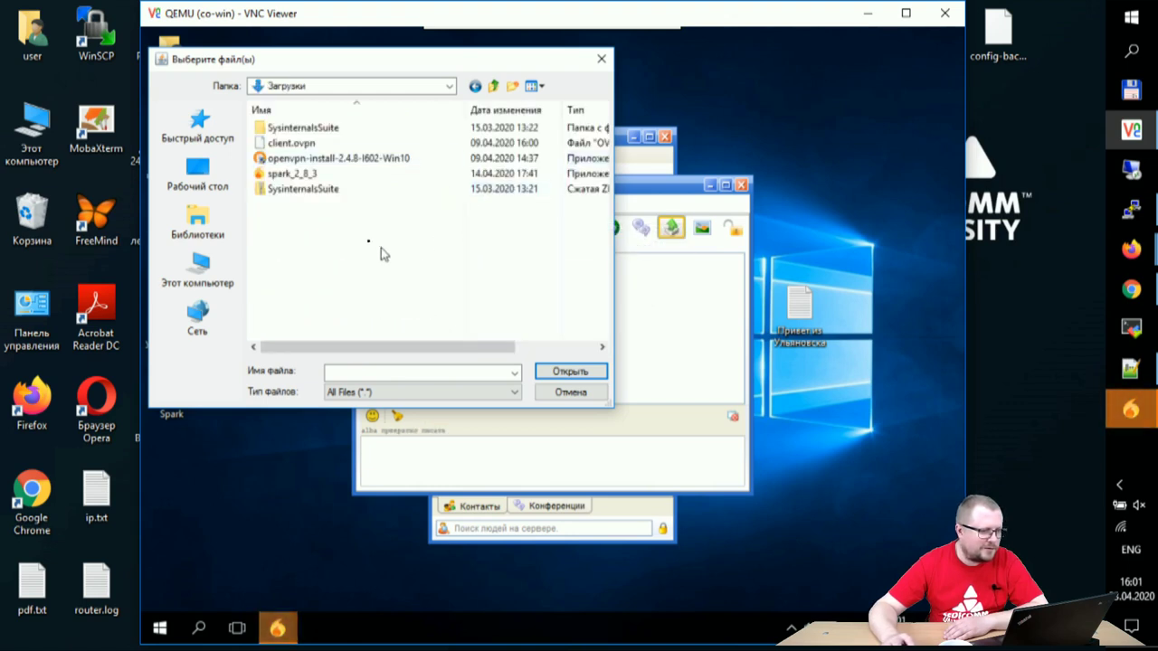
pyautogui.click(289, 143)
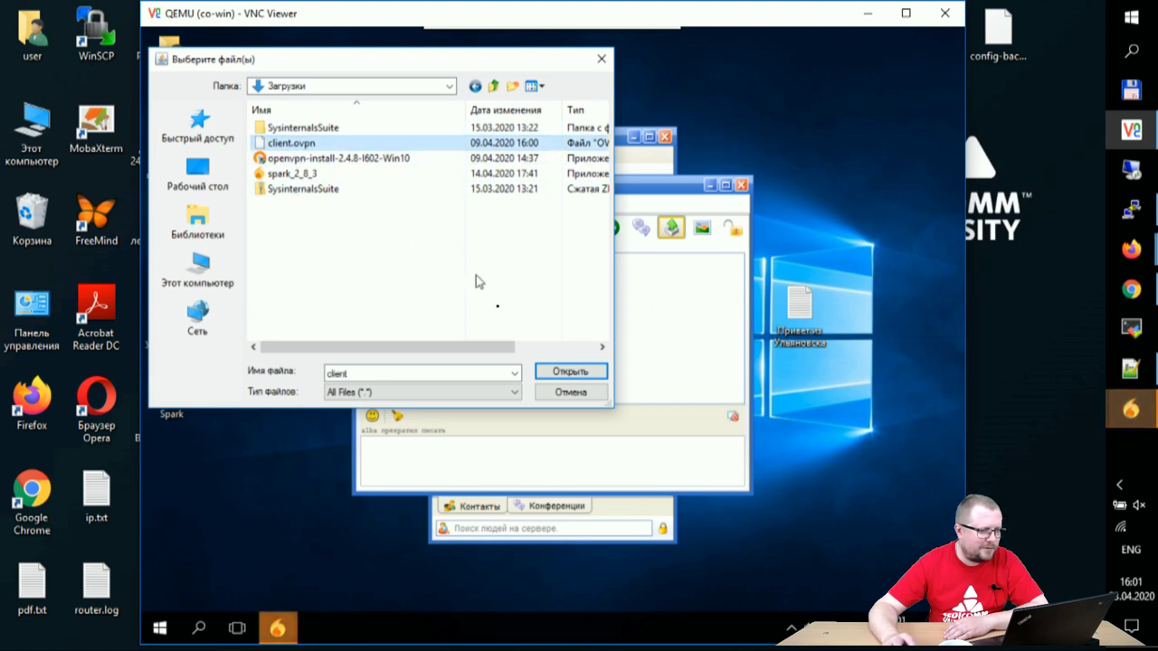
pyautogui.click(541, 375)
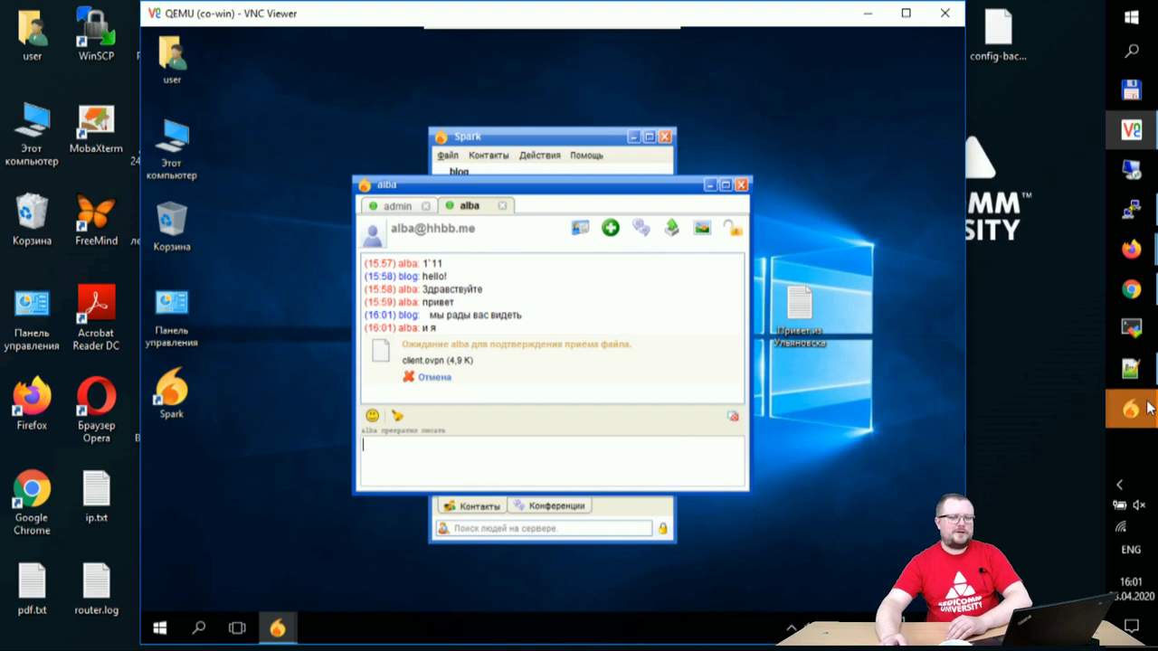
# Step: Raise the host chat window and cycle through the baburka, skarm, blog and second baburka tabs
pyautogui.moveTo(1146, 408)
pyautogui.click(1011, 504)
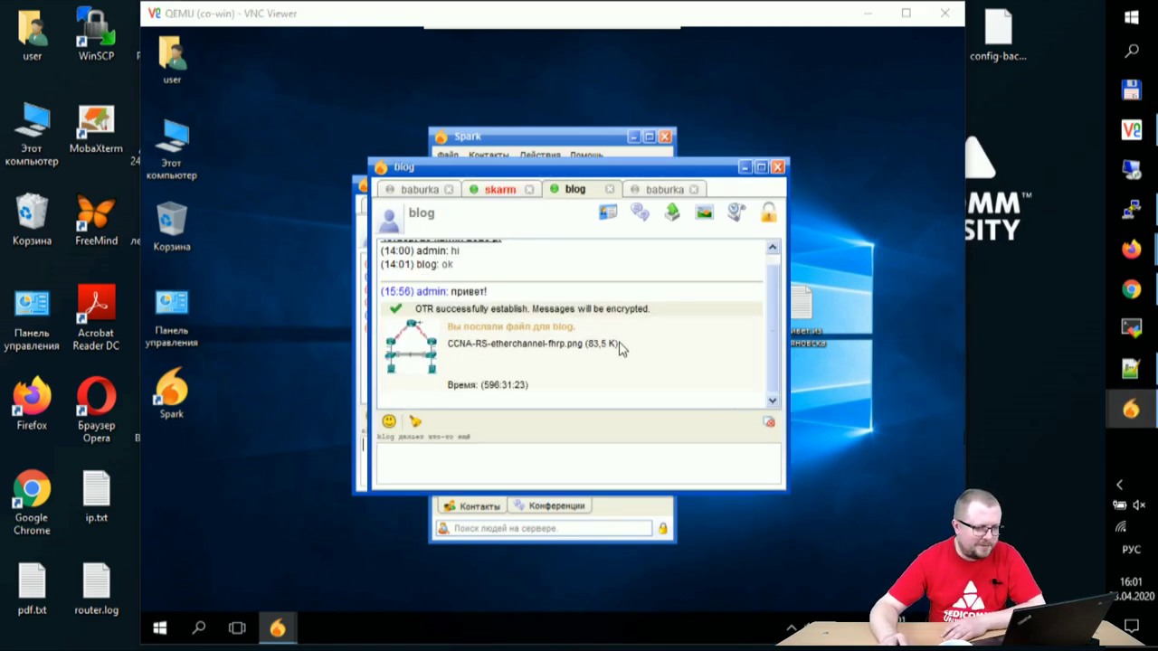
pyautogui.click(419, 190)
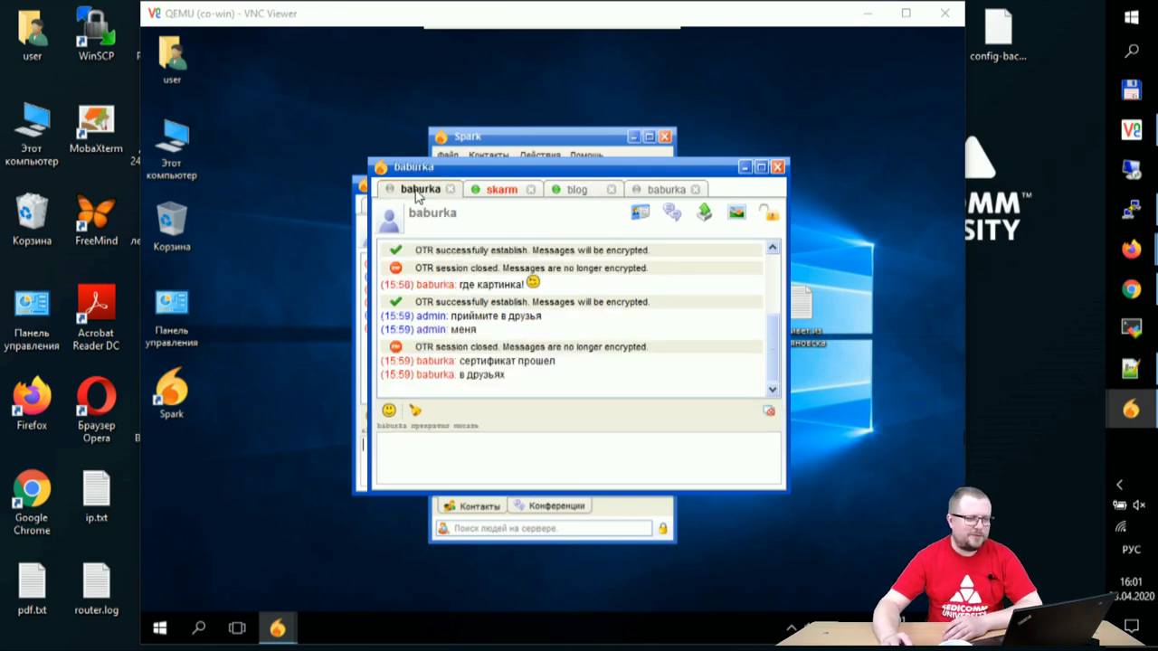
pyautogui.click(503, 195)
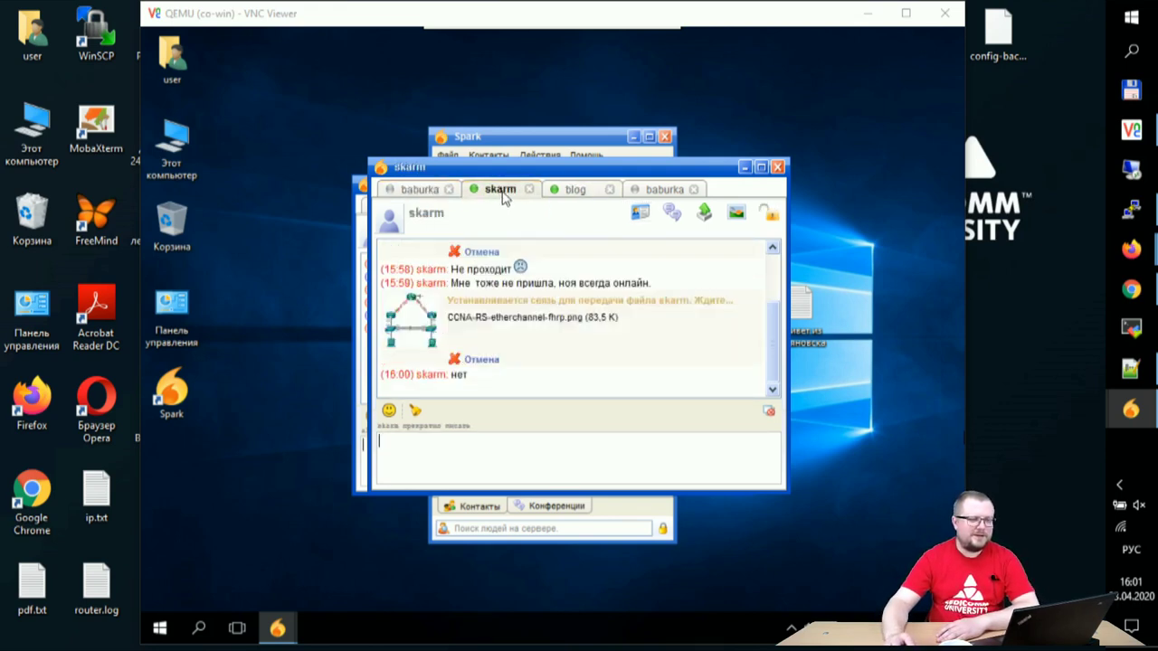
pyautogui.click(575, 193)
pyautogui.click(657, 192)
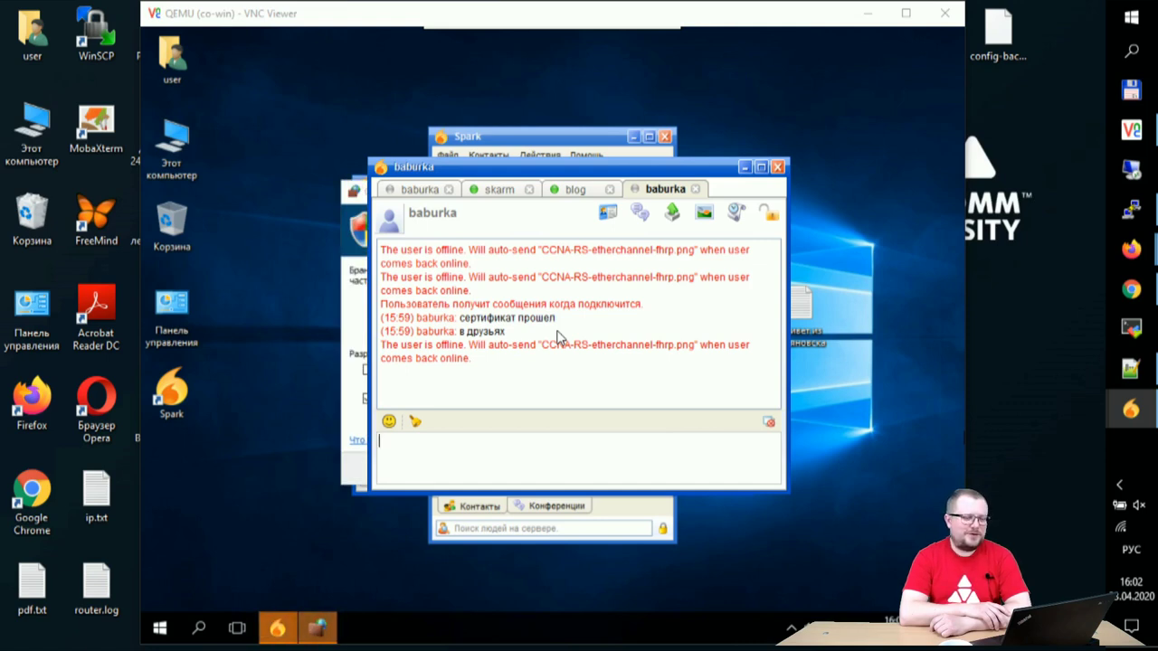
# Step: Allow Spark through the Windows firewall, including private networks
pyautogui.click(316, 627)
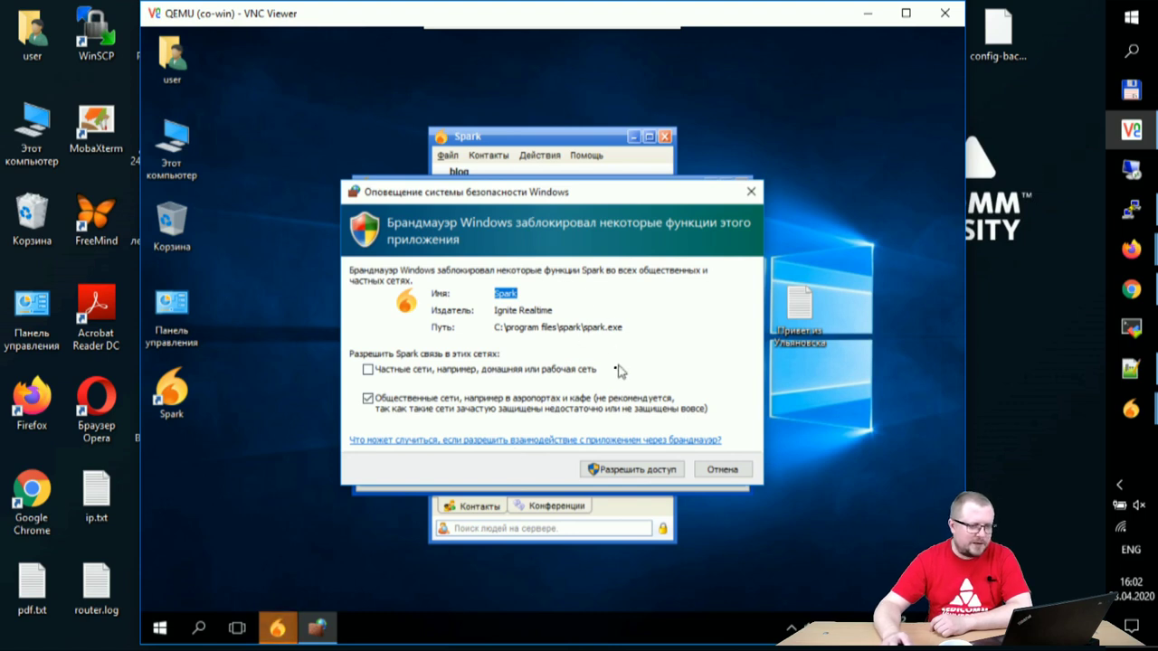
pyautogui.click(423, 381)
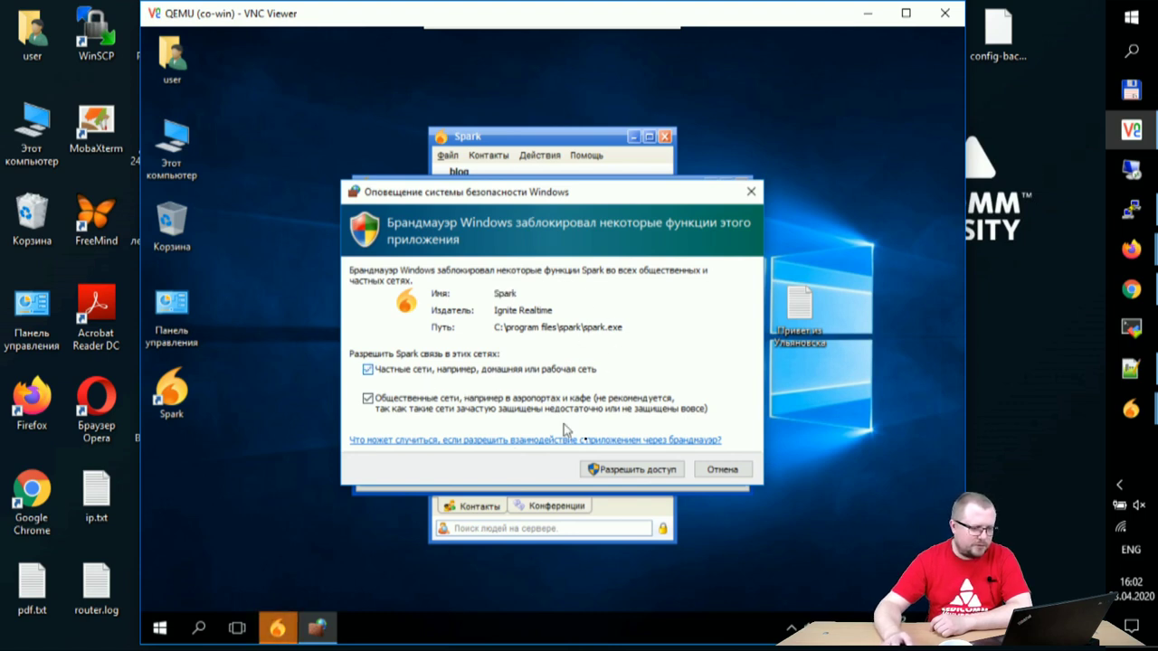
pyautogui.click(654, 471)
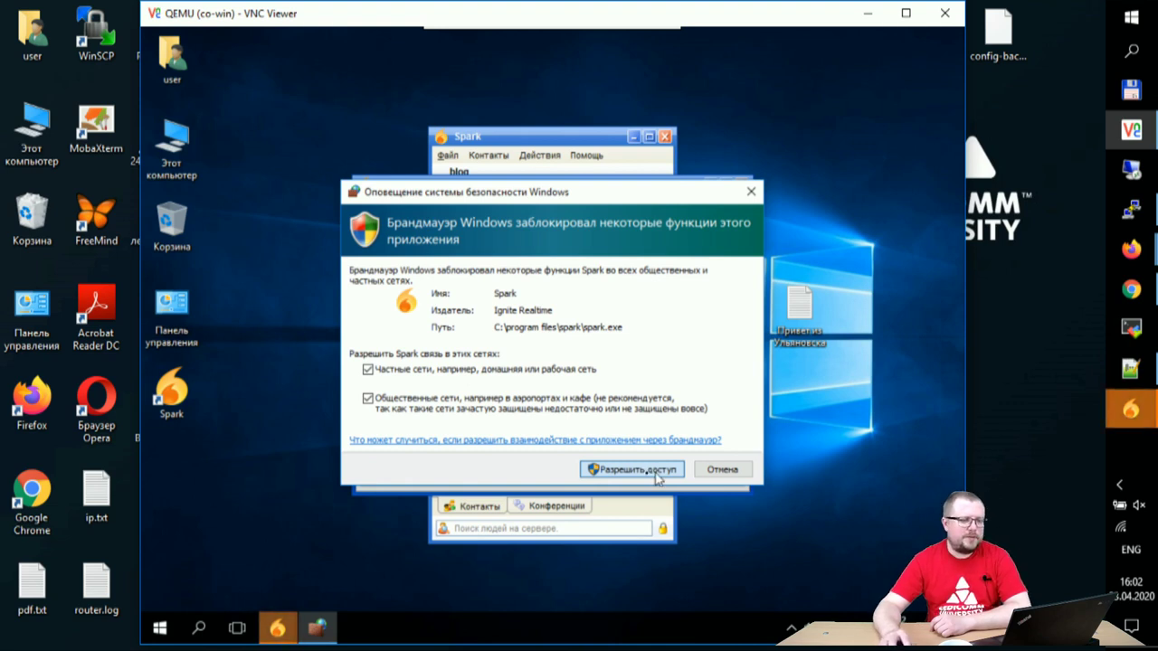
pyautogui.click(624, 472)
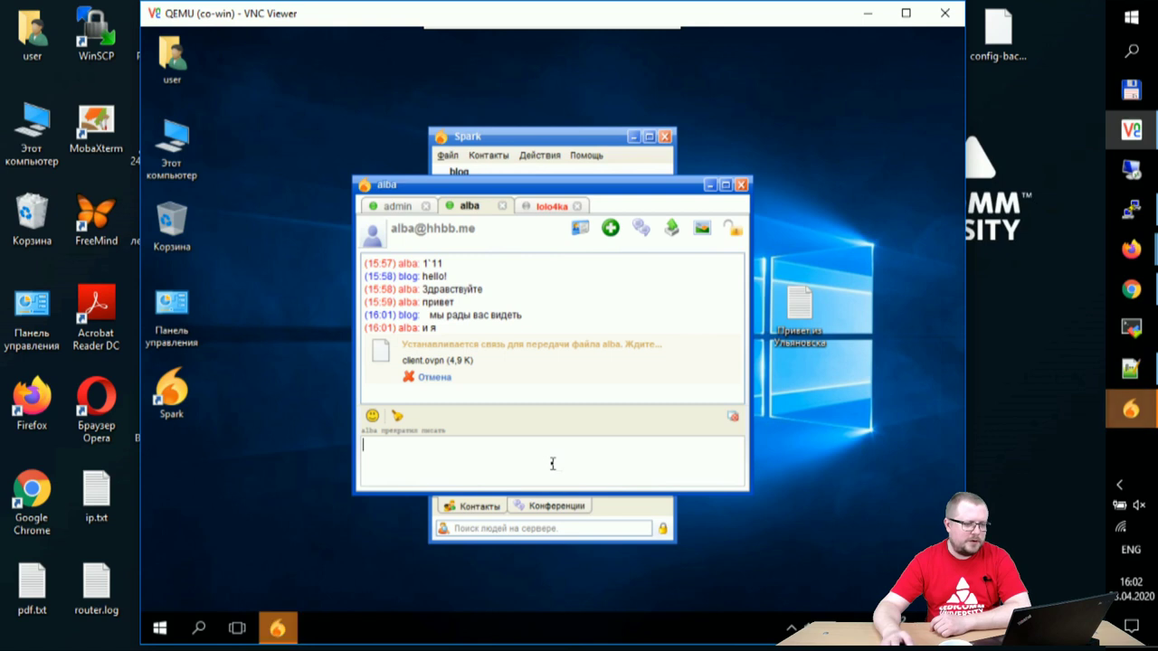
pyautogui.click(277, 626)
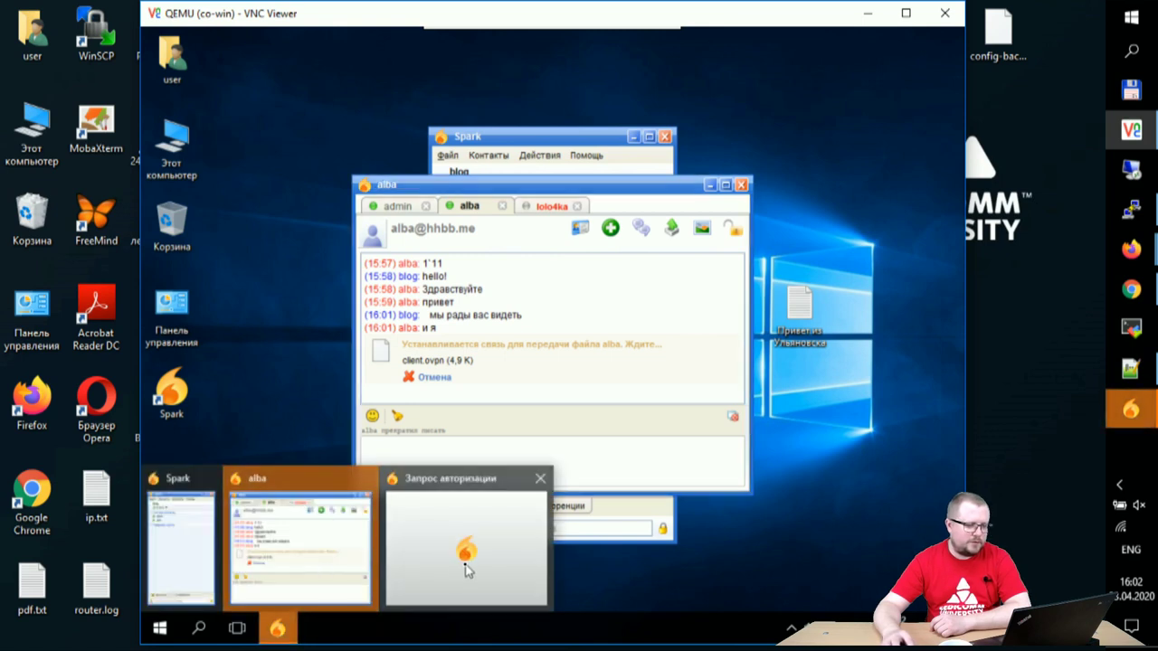
pyautogui.click(463, 553)
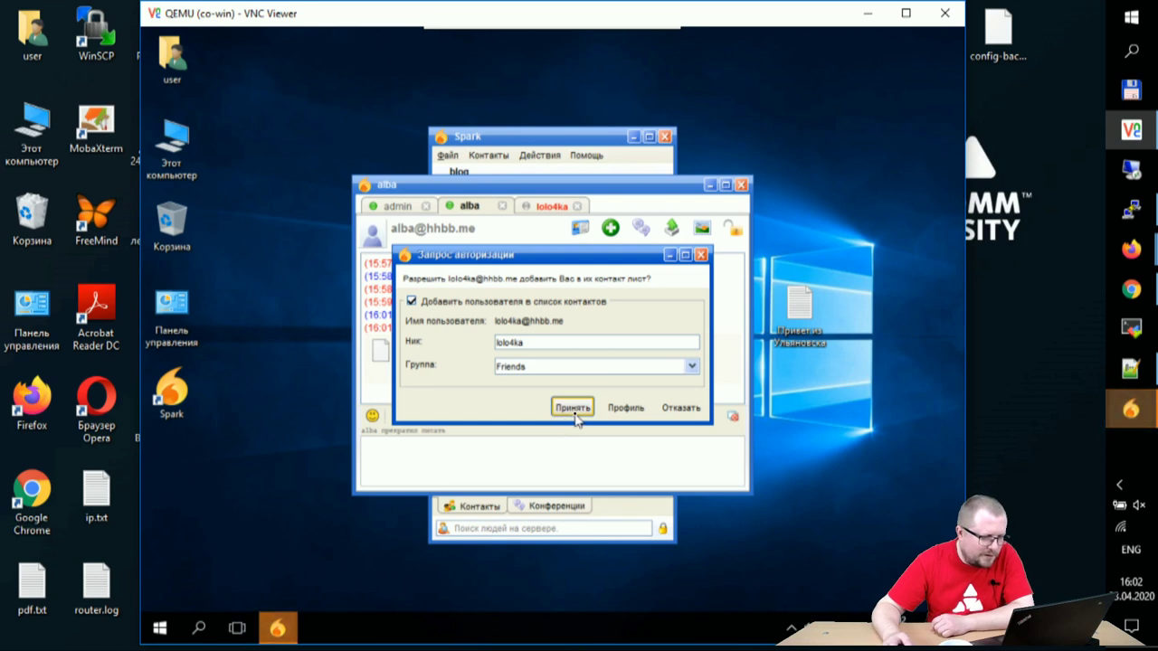
pyautogui.click(573, 409)
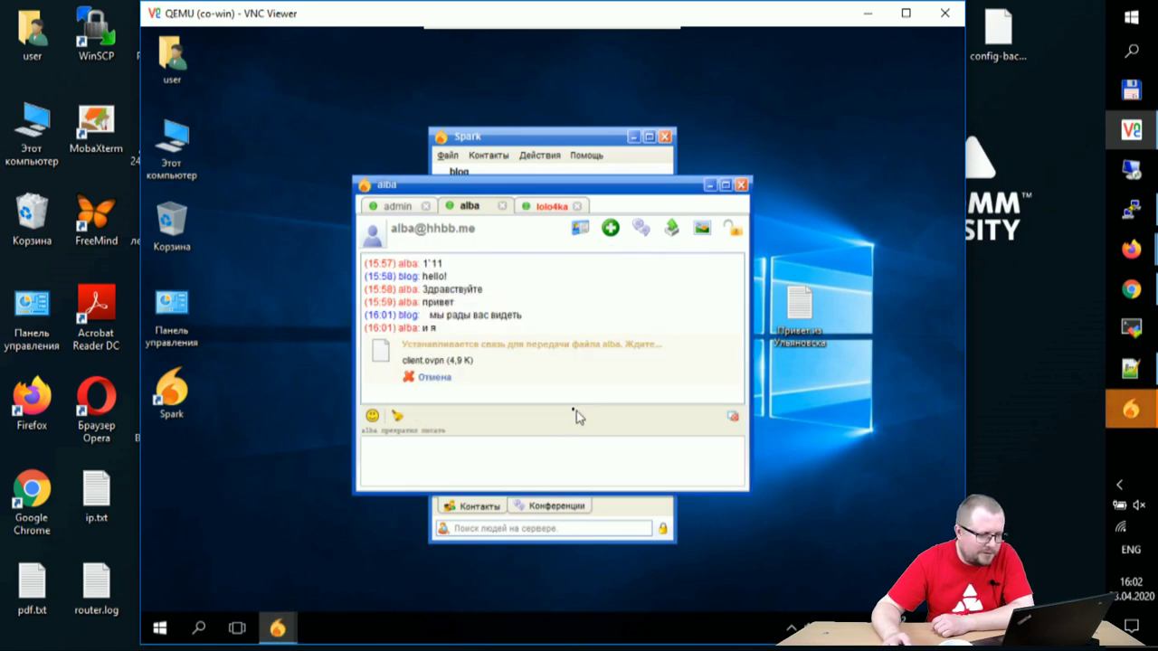
# Step: Check the lolo4ka and alba chats, then open admin's received CCNA-RS-etherchannel-fhrp.png
pyautogui.click(544, 207)
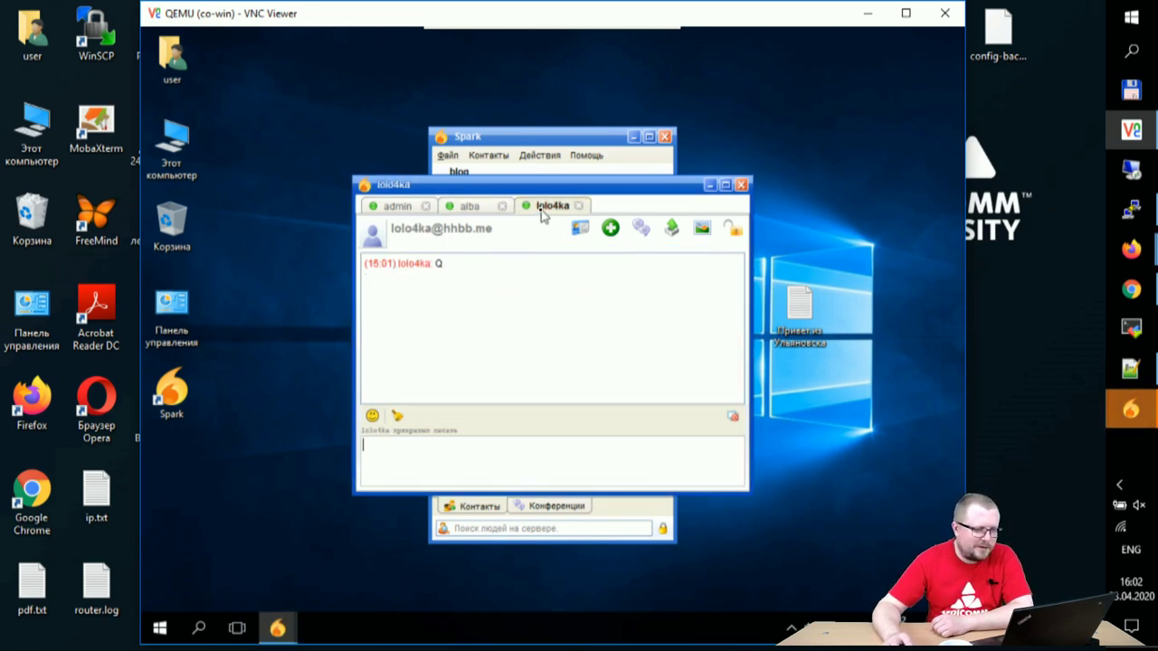
pyautogui.click(468, 208)
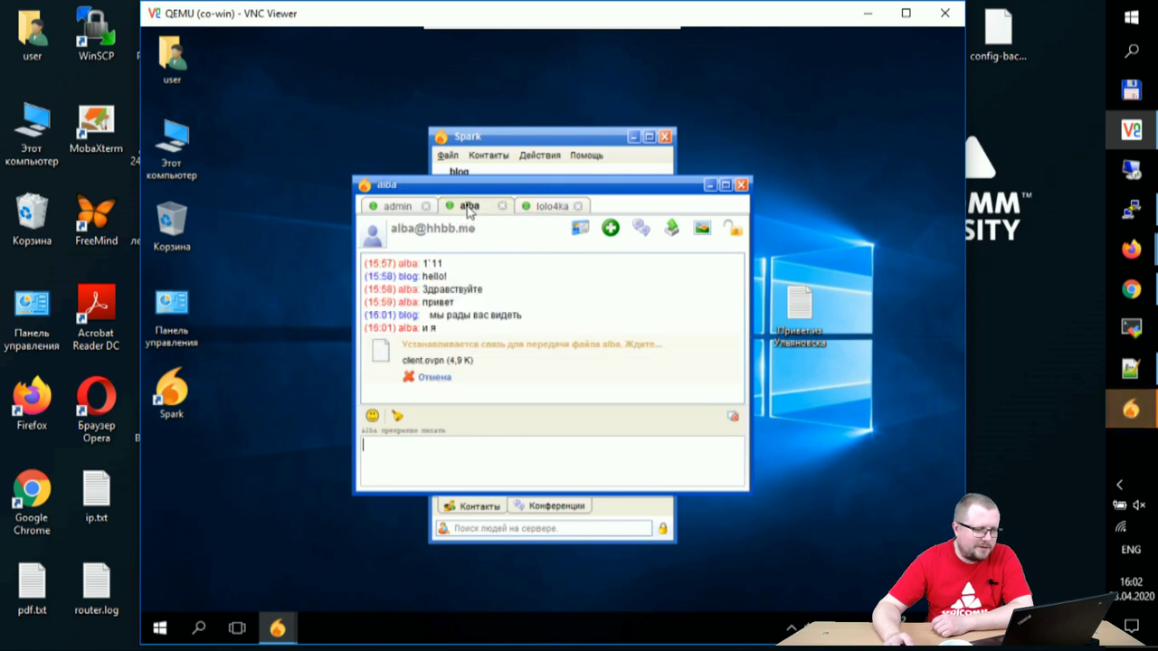
pyautogui.click(385, 210)
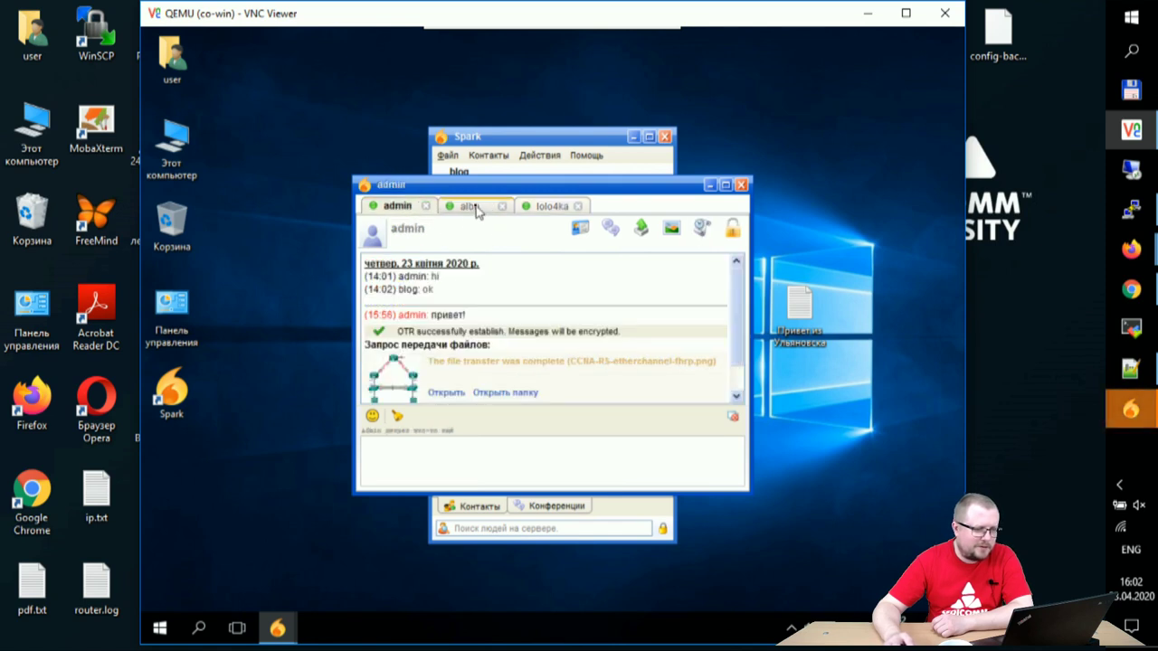
pyautogui.click(442, 394)
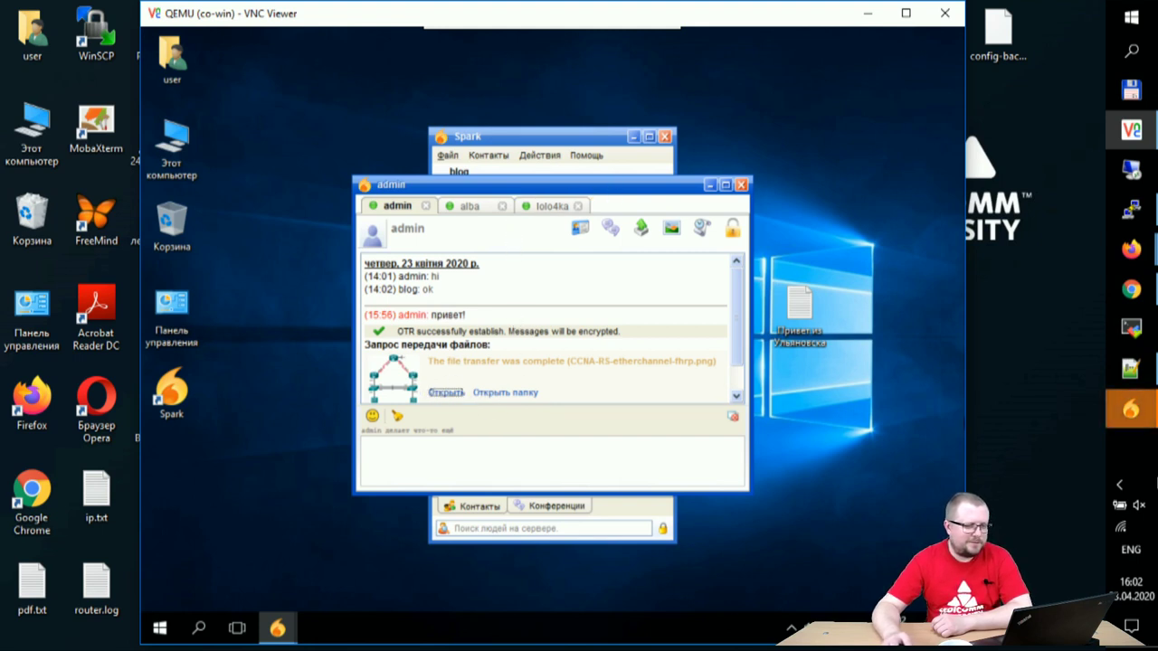
# Step: Go to the chat holding only the Q message and start sending a file
pyautogui.click(471, 206)
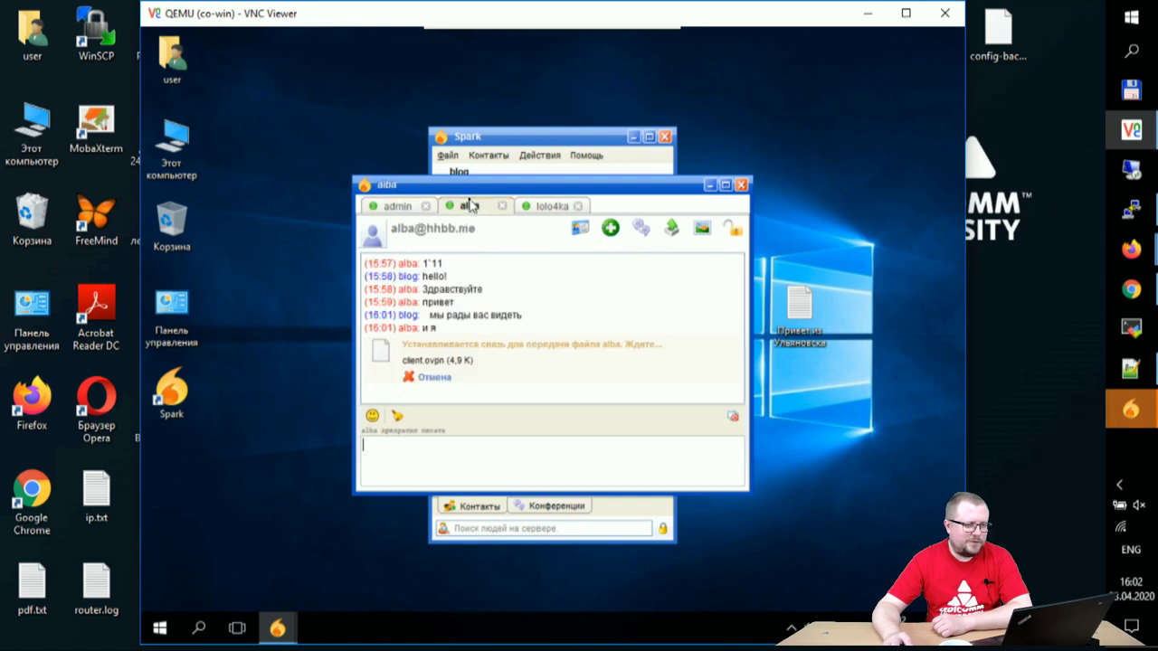
pyautogui.click(539, 206)
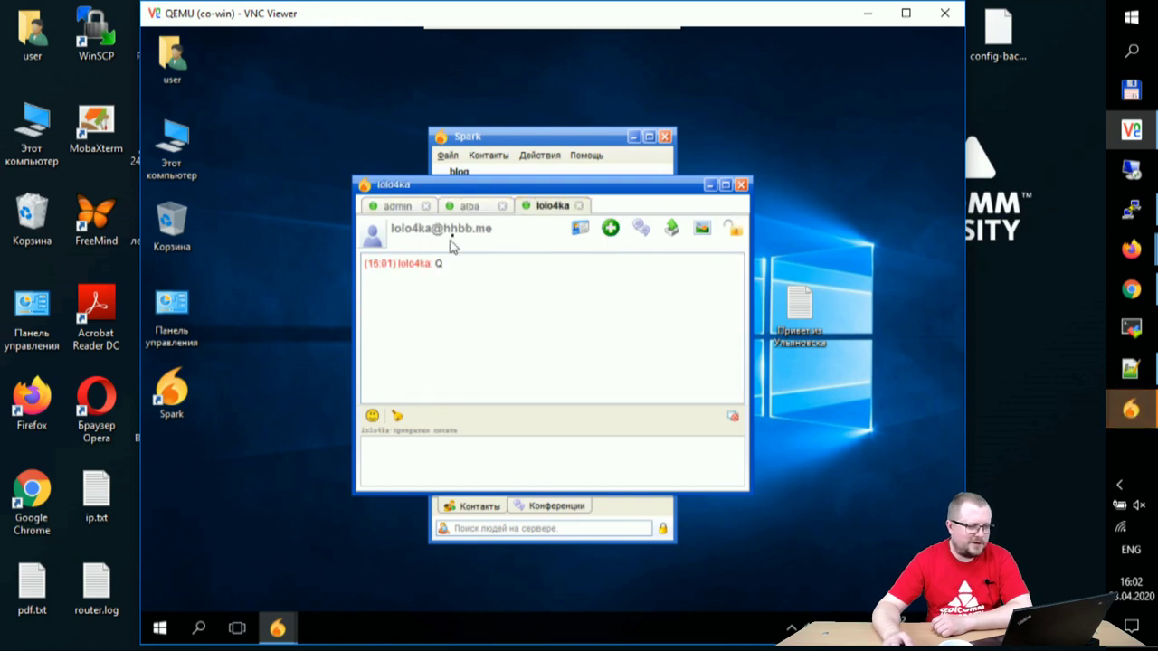
pyautogui.click(669, 232)
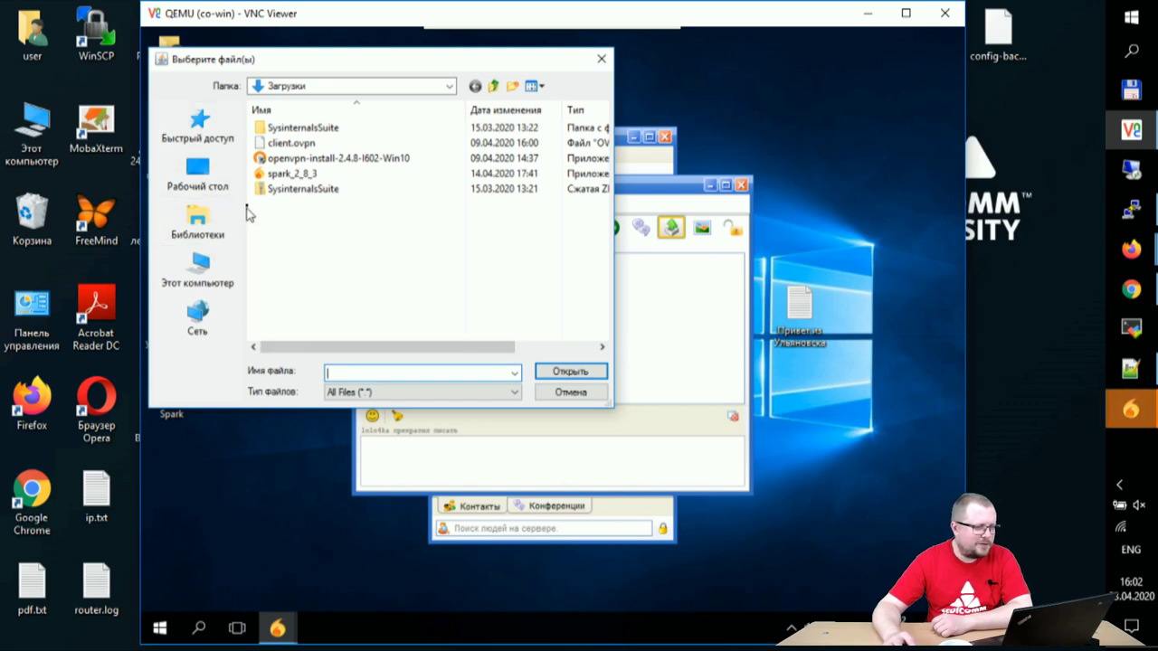
pyautogui.click(198, 272)
pyautogui.doubleClick(317, 231)
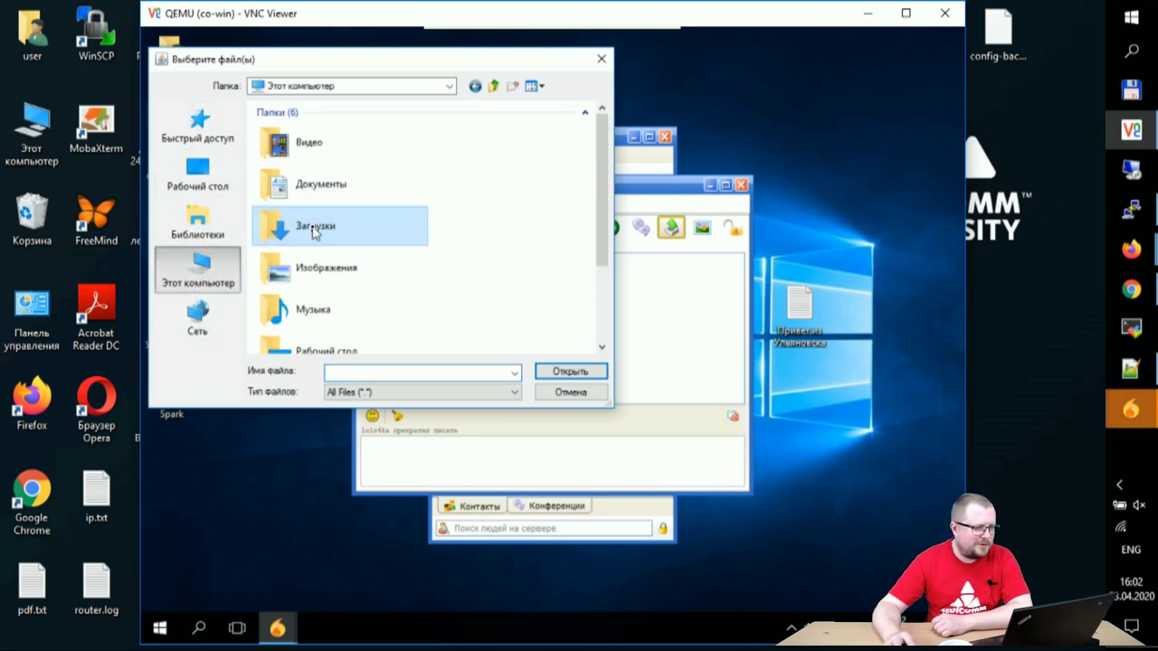
pyautogui.click(199, 269)
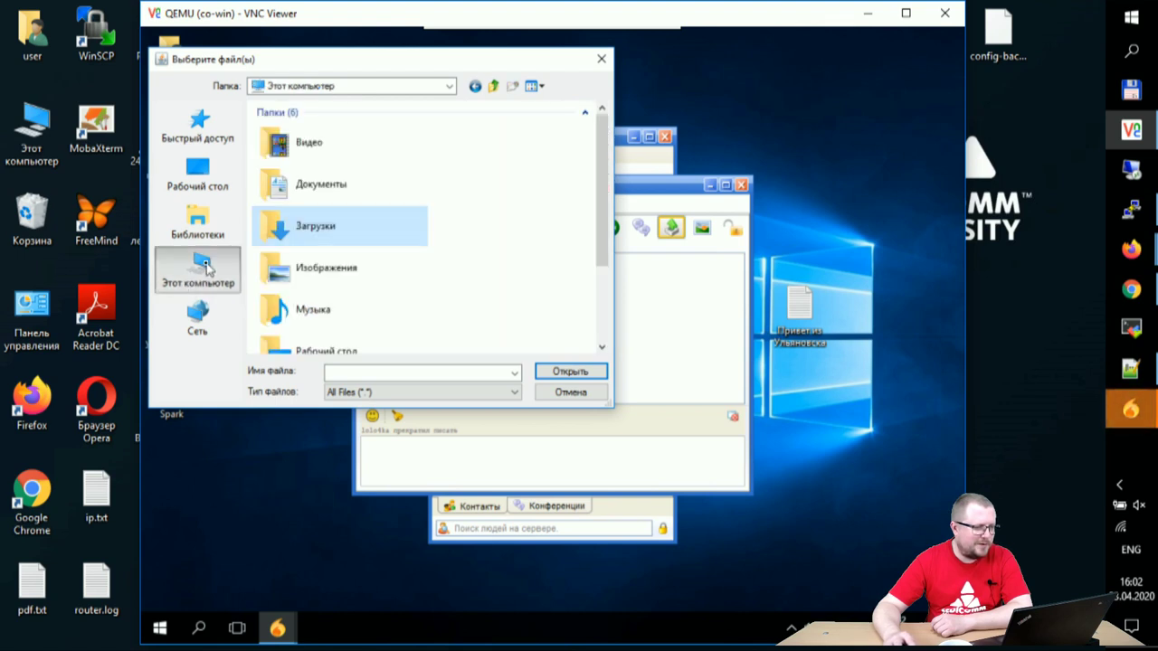
pyautogui.doubleClick(359, 186)
pyautogui.doubleClick(281, 134)
pyautogui.click(297, 176)
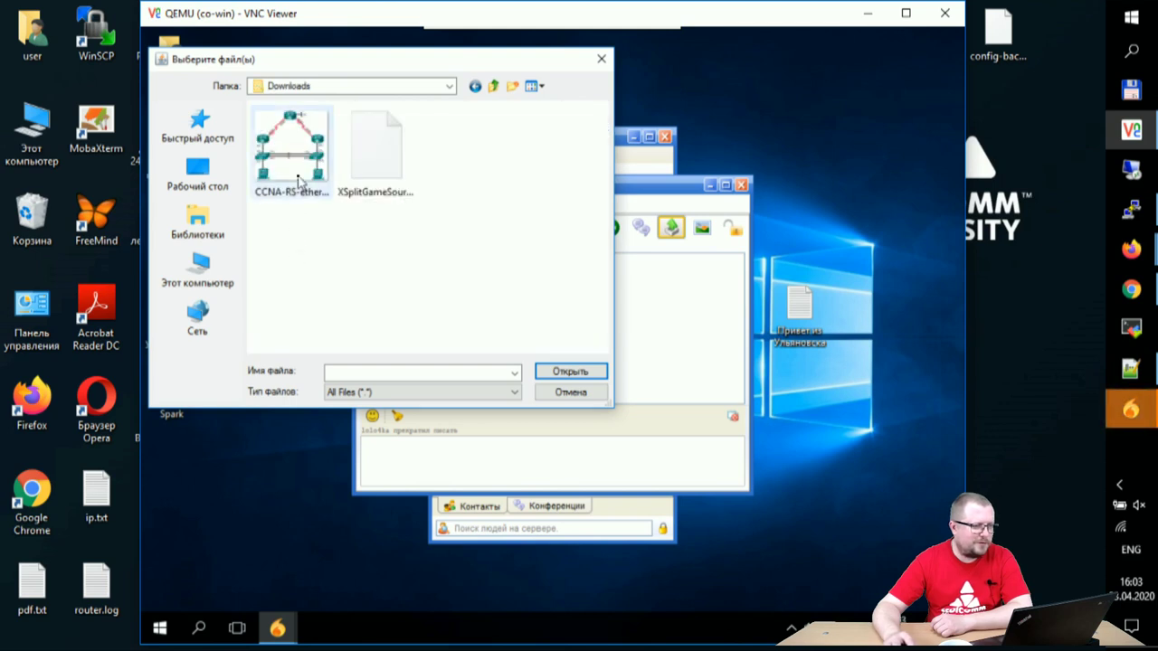
pyautogui.click(569, 380)
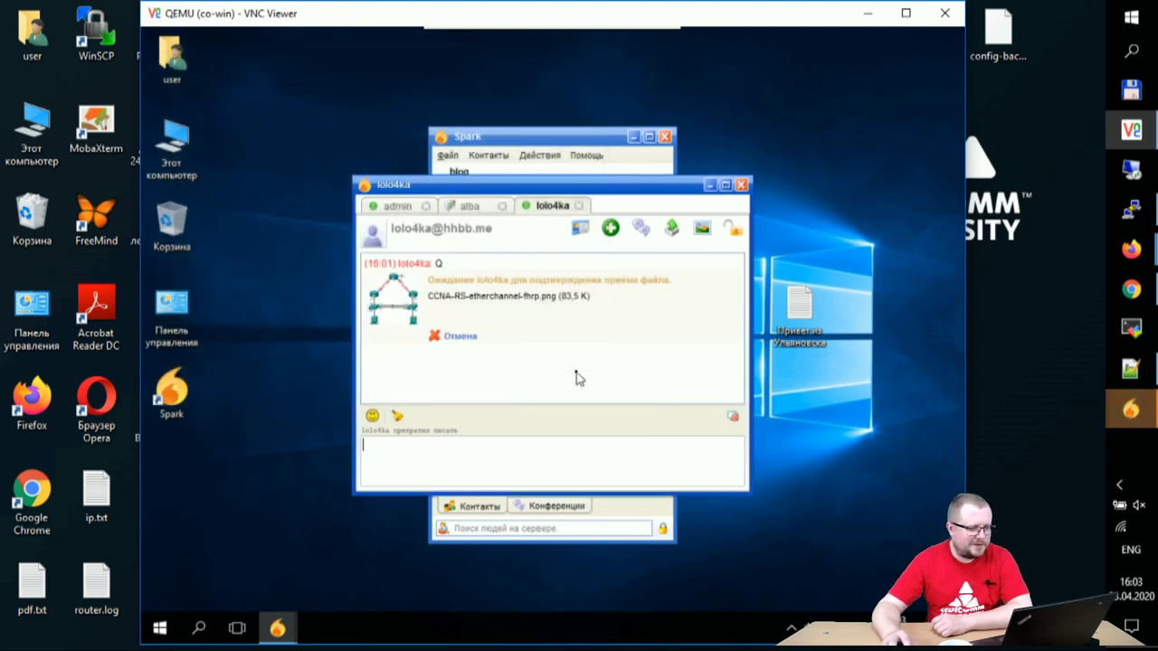
pyautogui.click(469, 206)
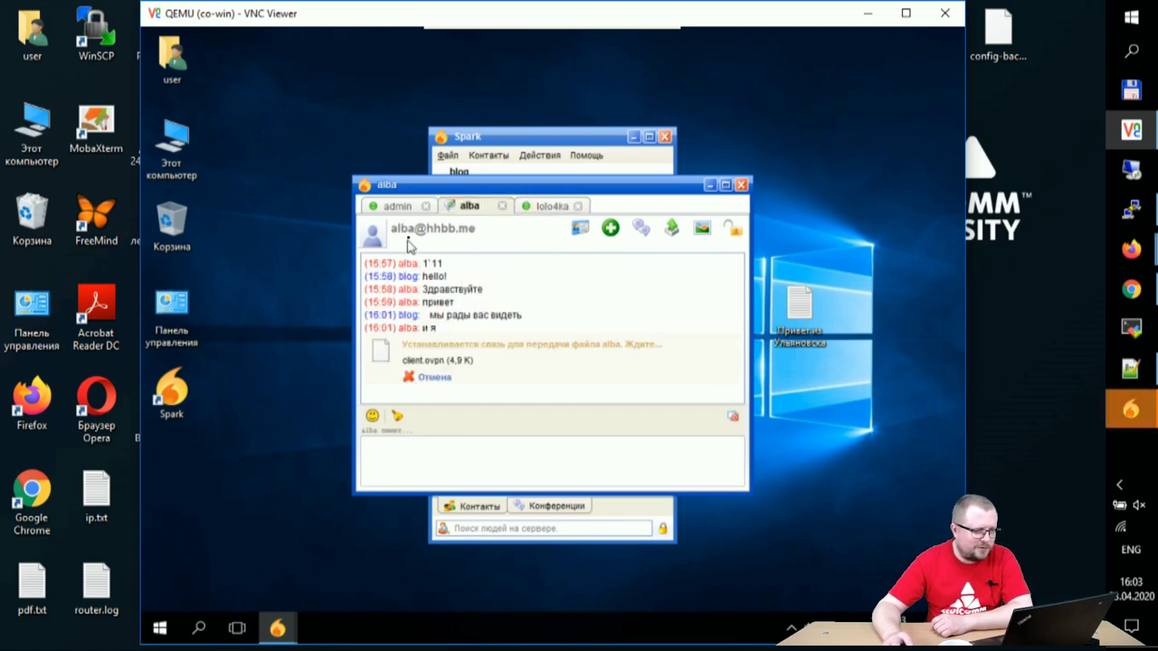
pyautogui.click(409, 207)
pyautogui.click(469, 206)
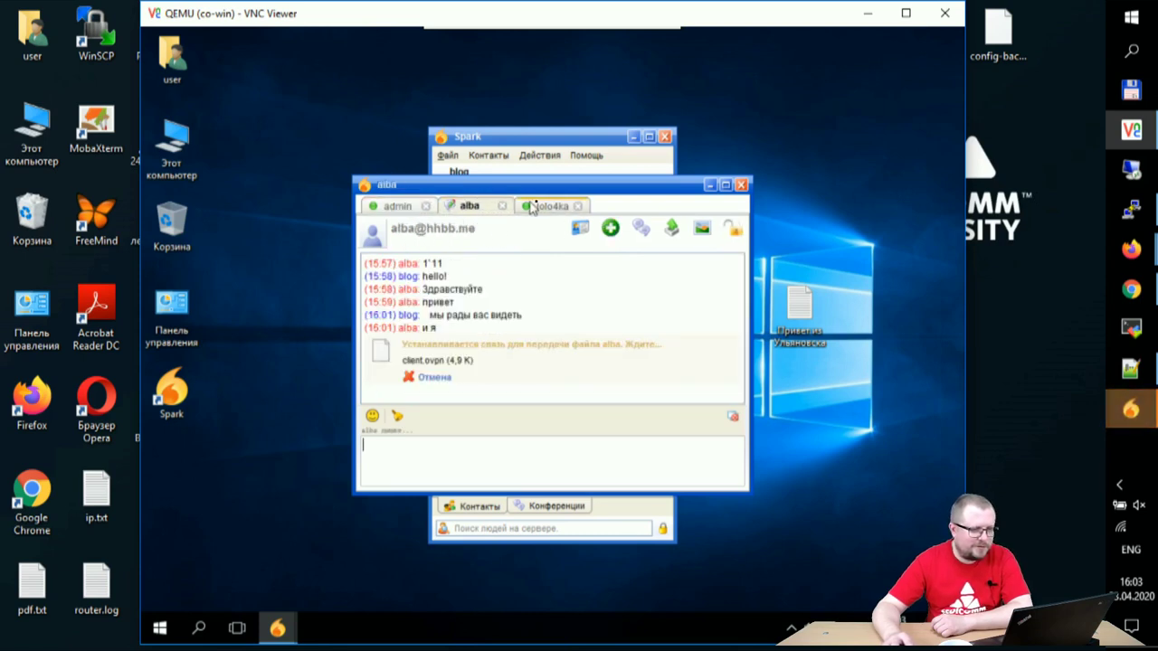
pyautogui.click(546, 206)
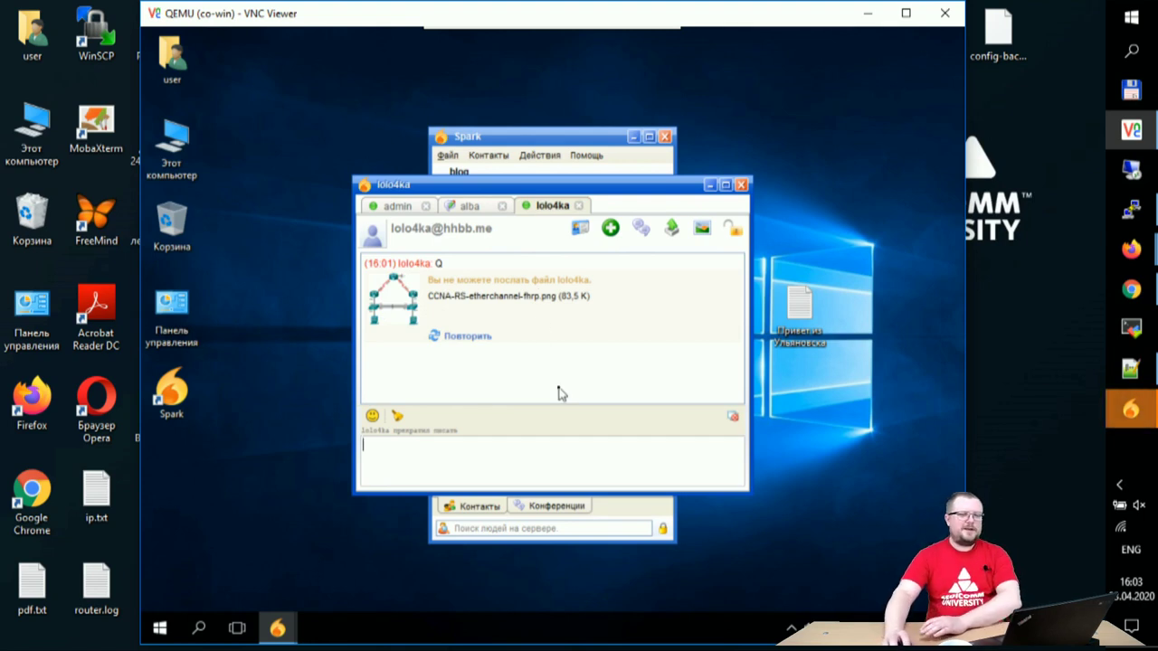
# Step: On the host, accept skarm's incoming err.jpg file in the skarm chat
pyautogui.click(1130, 407)
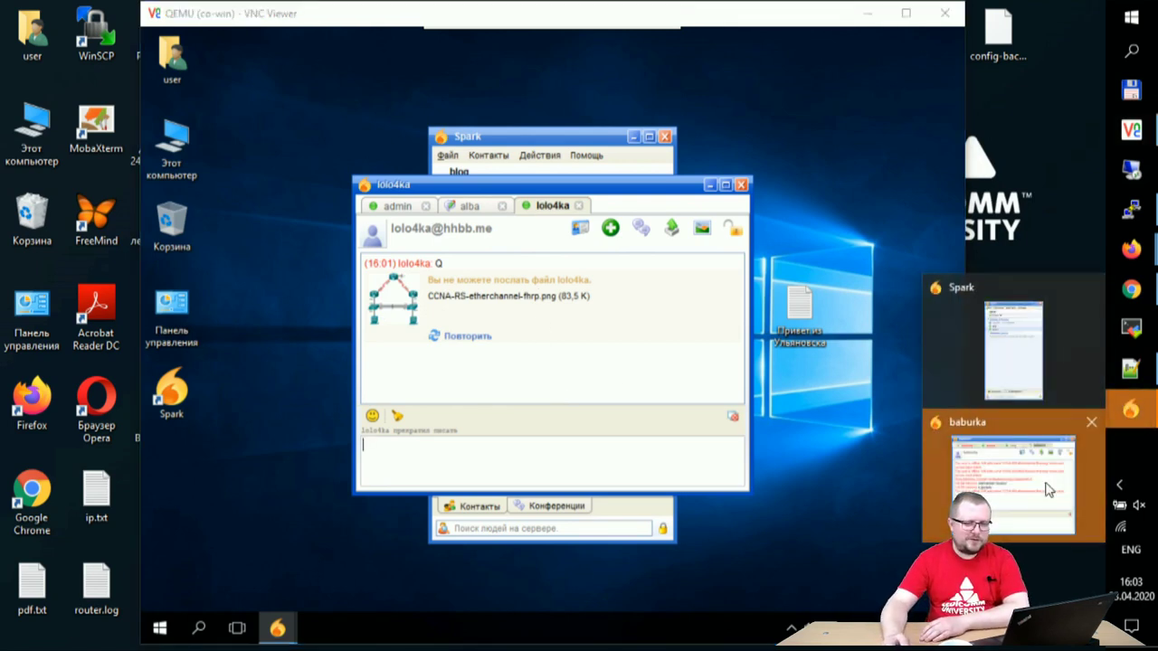
pyautogui.click(1040, 480)
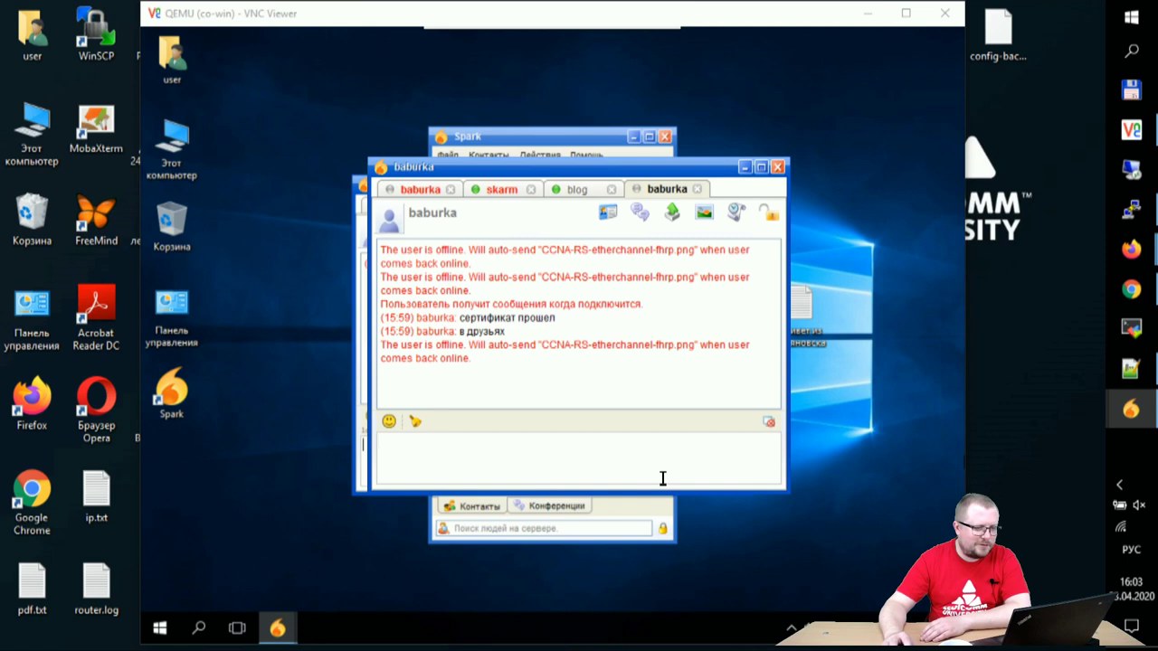
pyautogui.click(577, 191)
pyautogui.click(503, 194)
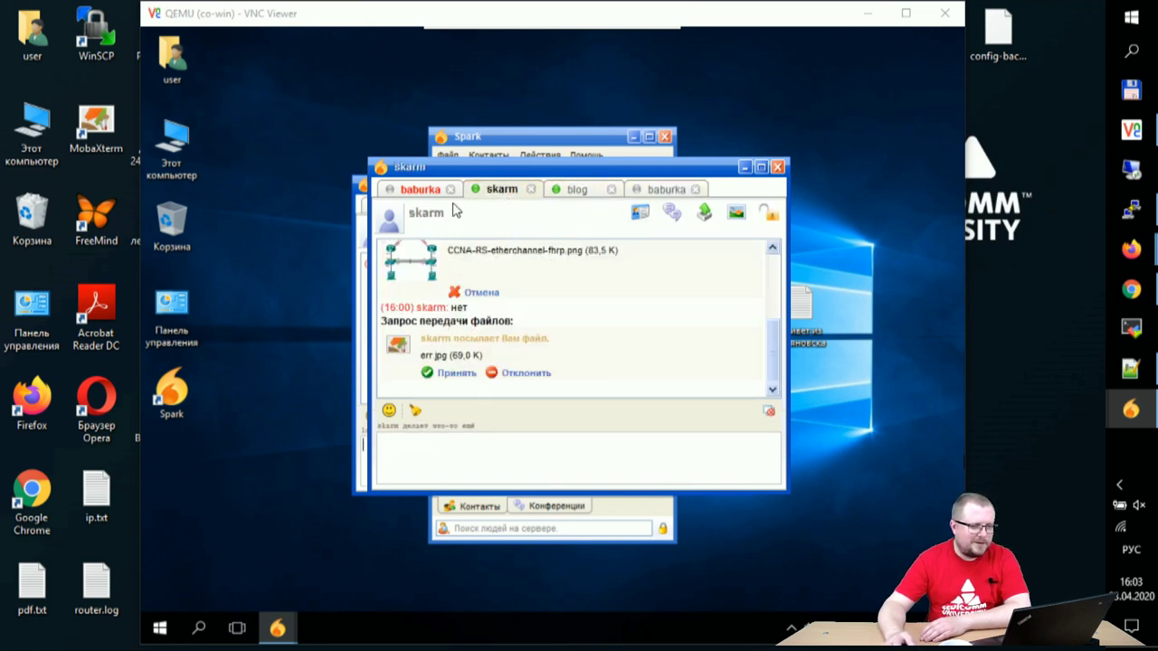
pyautogui.click(457, 373)
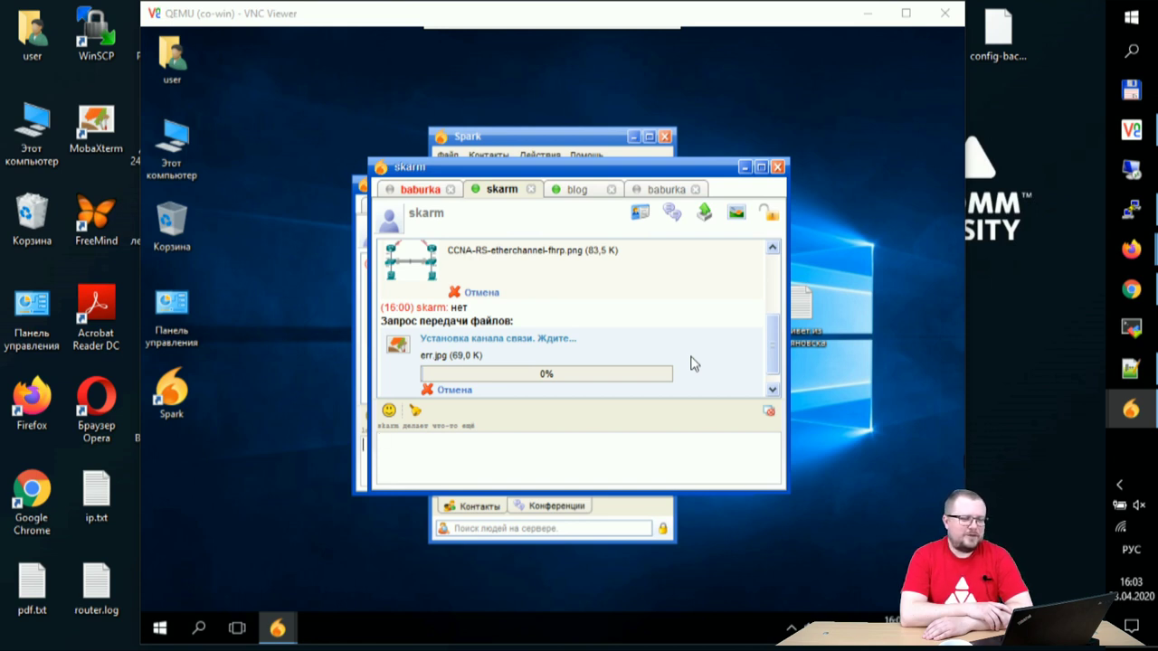
pyautogui.click(1136, 303)
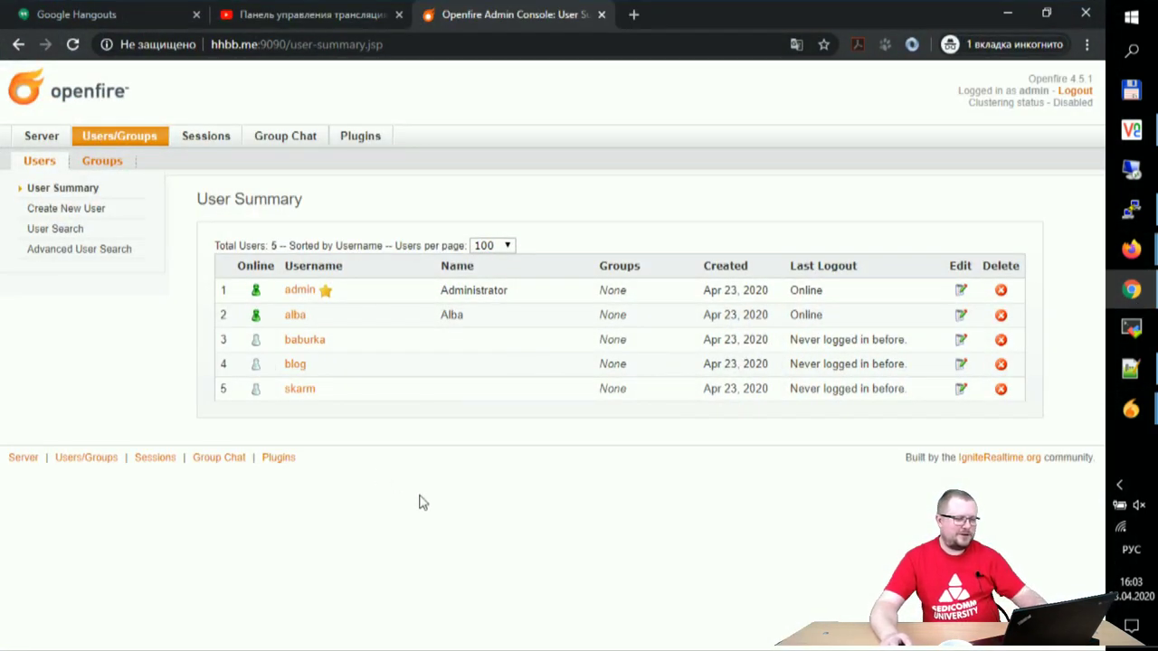
# Step: Reload the Openfire User Summary page, then bring the skarm chat back up
pyautogui.press('F5')
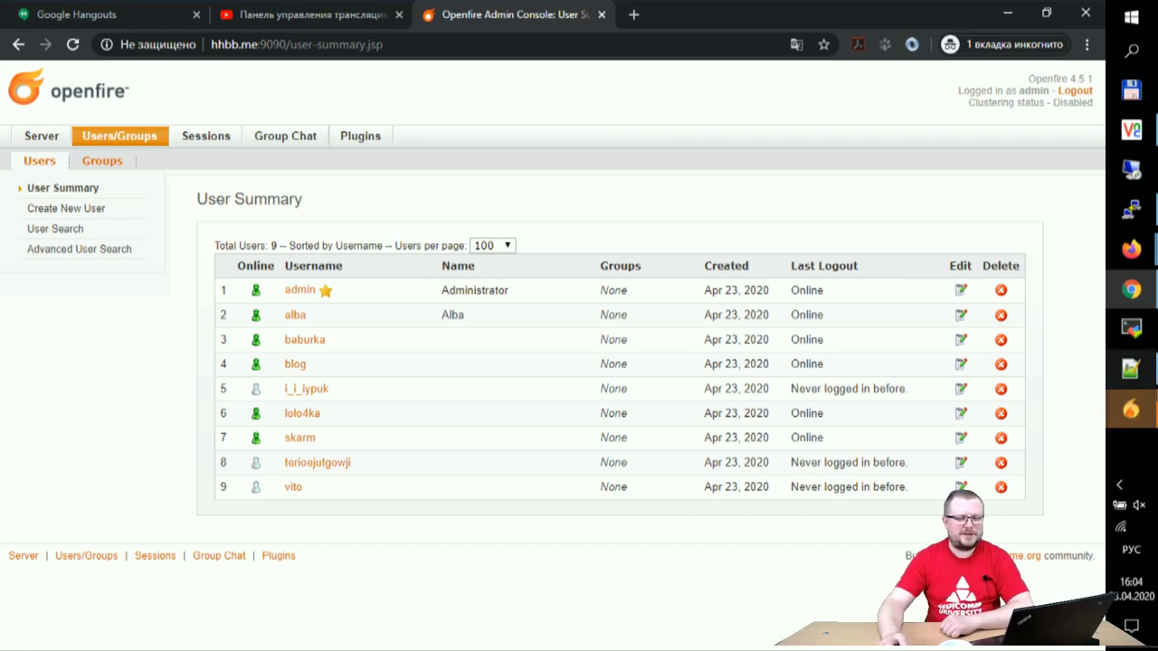
pyautogui.click(1131, 409)
pyautogui.click(995, 480)
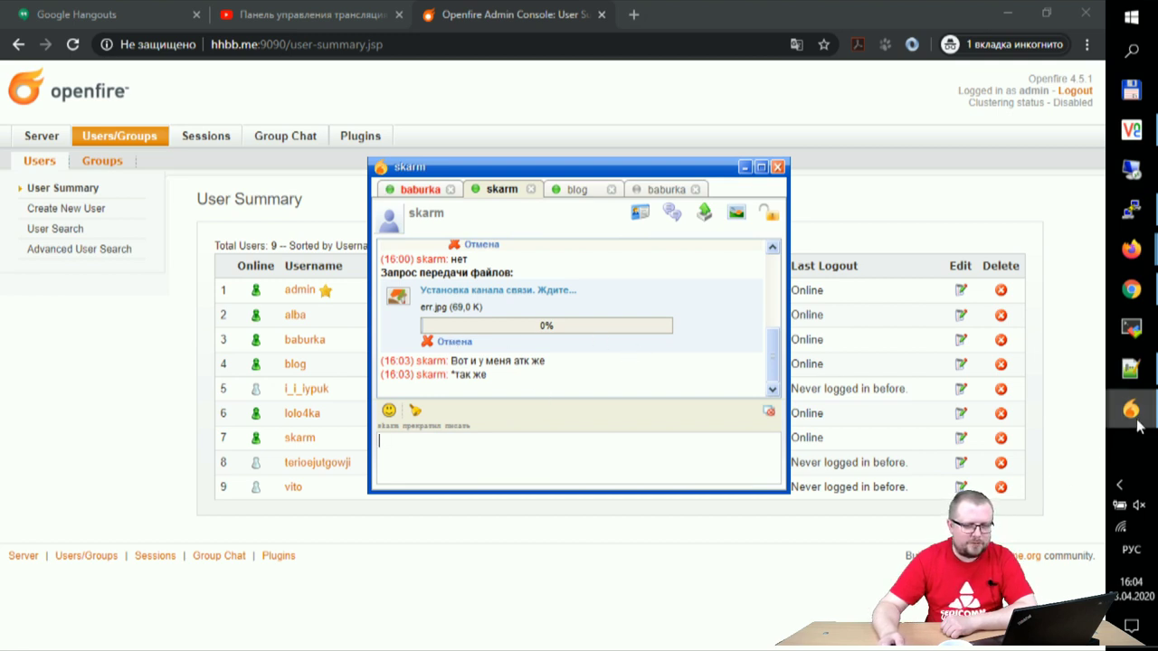
# Step: Retry the failed CCNA-RS-etherchannel-fhrp.png send in the VM, check alba and admin chats, then minimize VNC Viewer
pyautogui.click(1119, 485)
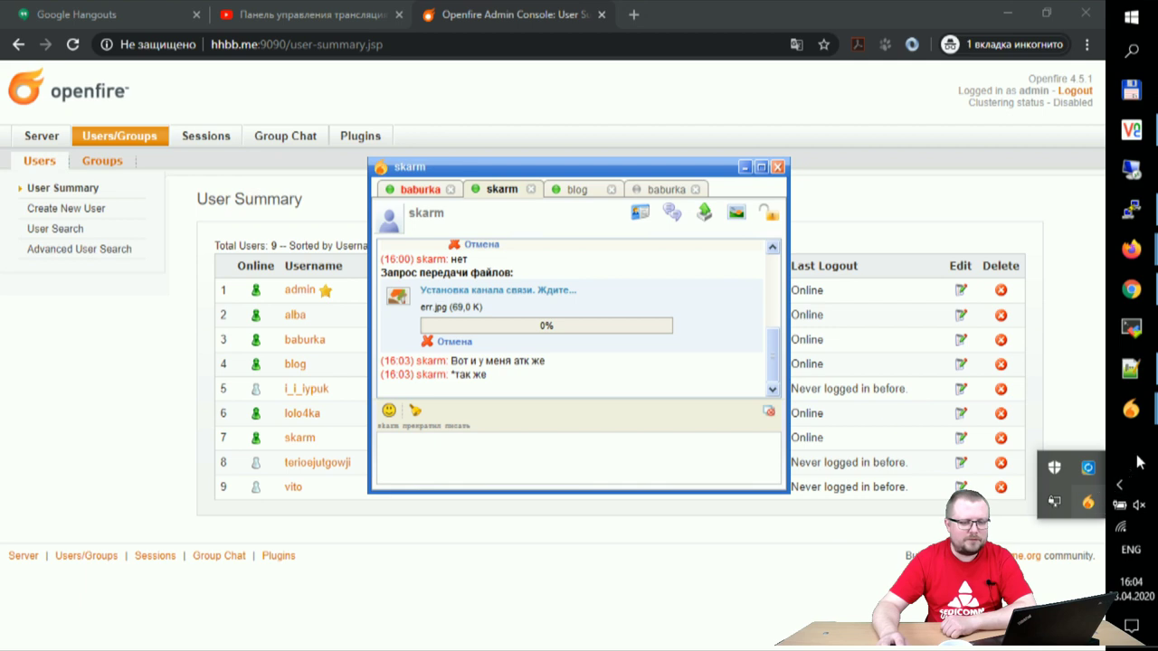
pyautogui.click(1146, 460)
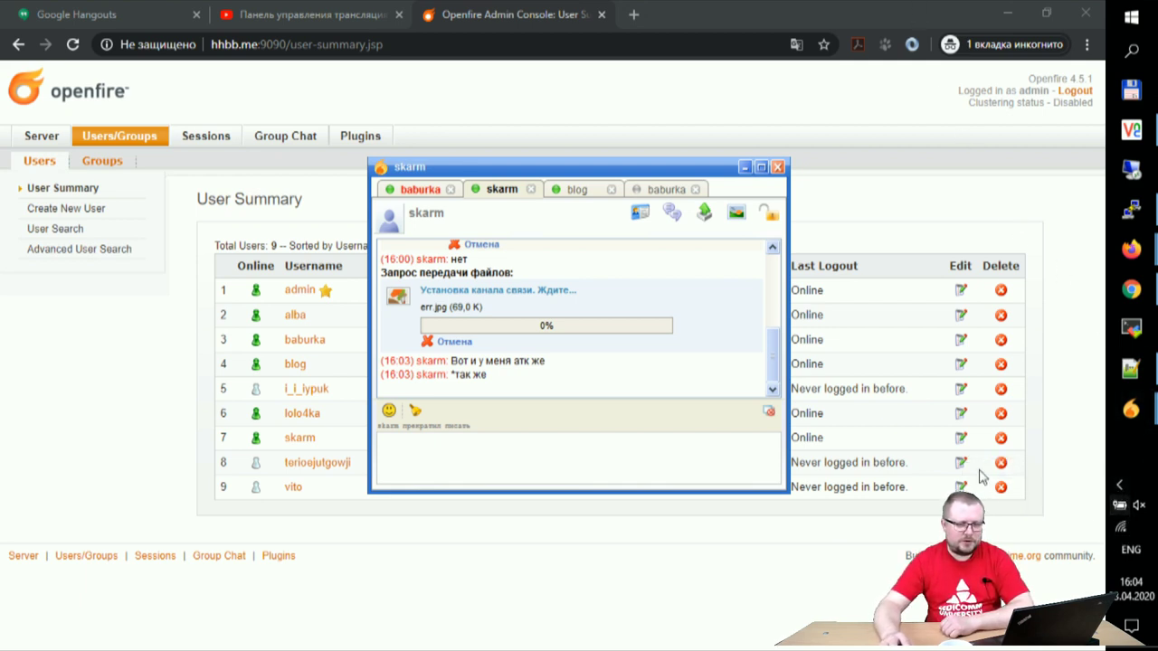
pyautogui.click(1132, 131)
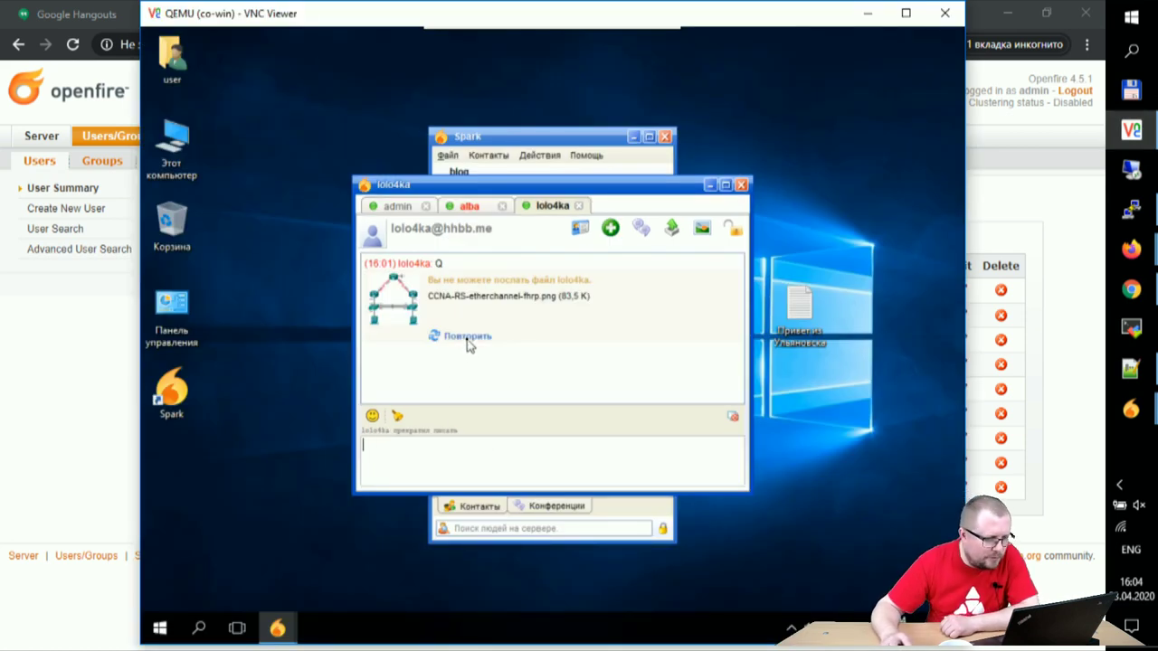
pyautogui.click(468, 337)
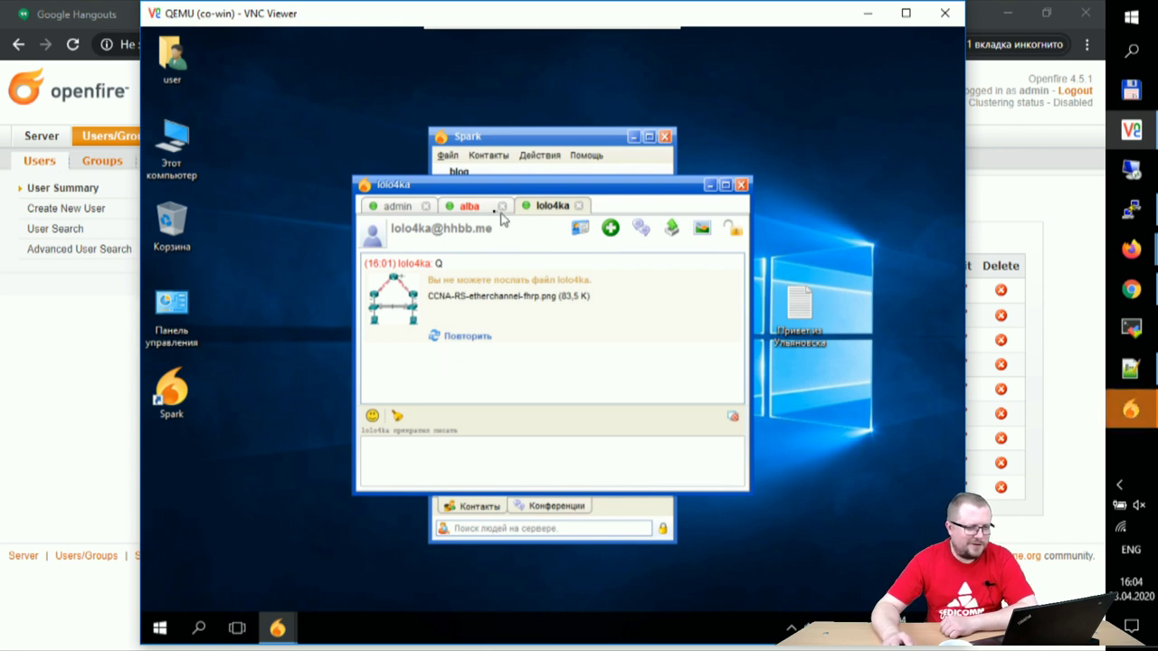
pyautogui.click(465, 207)
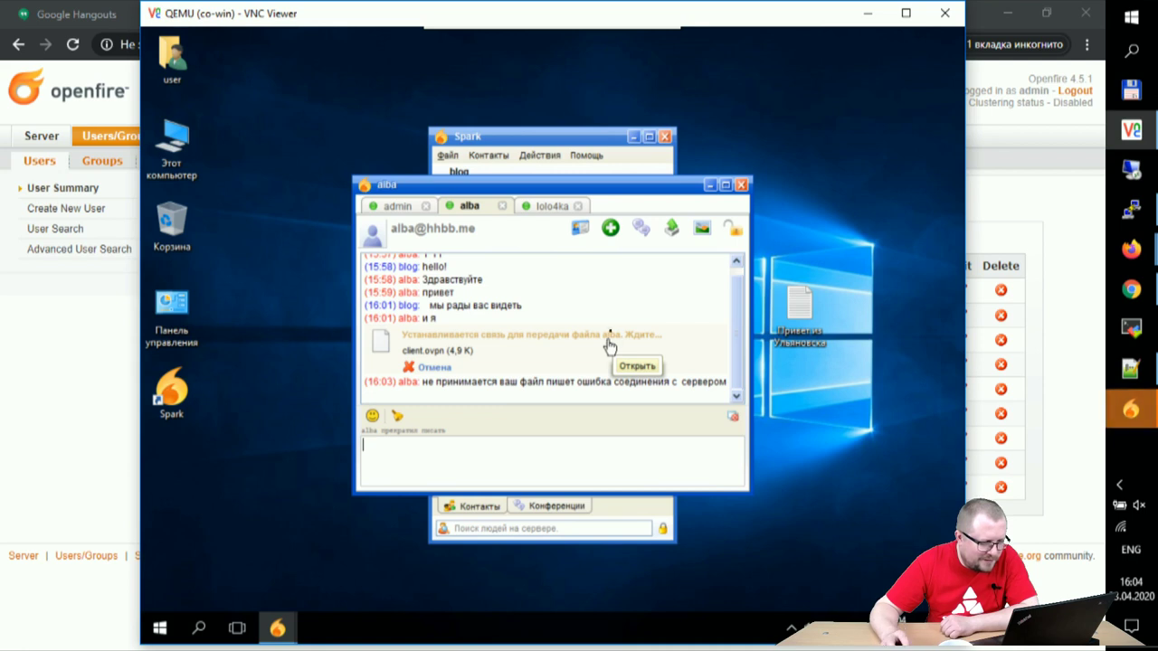
pyautogui.click(398, 206)
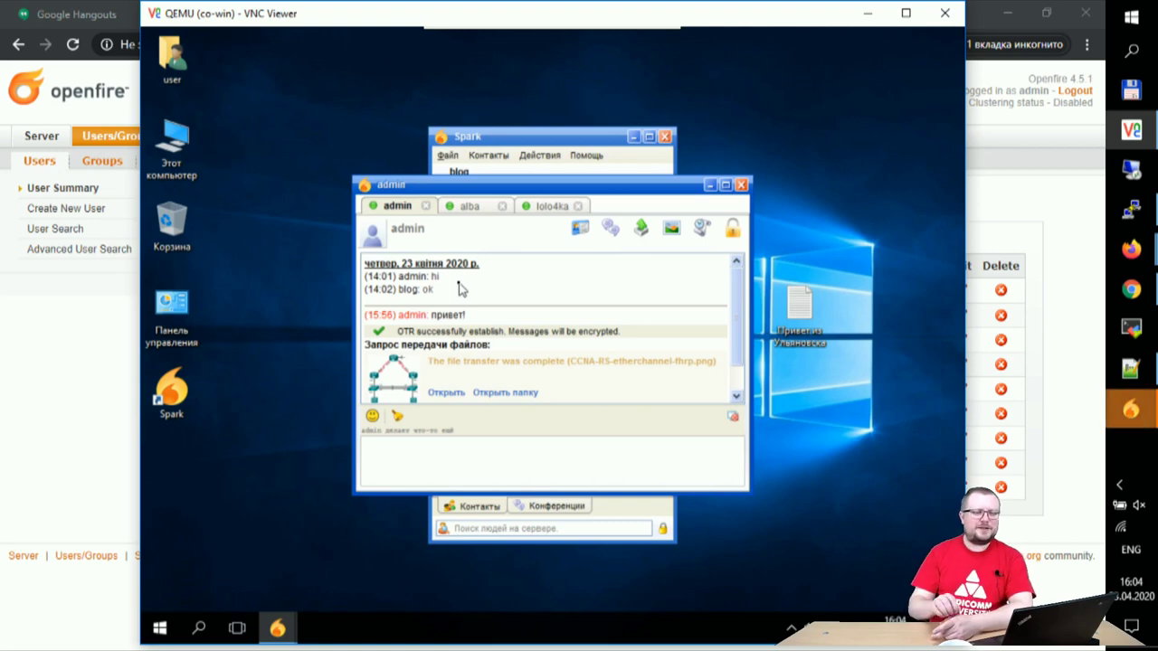
pyautogui.click(868, 13)
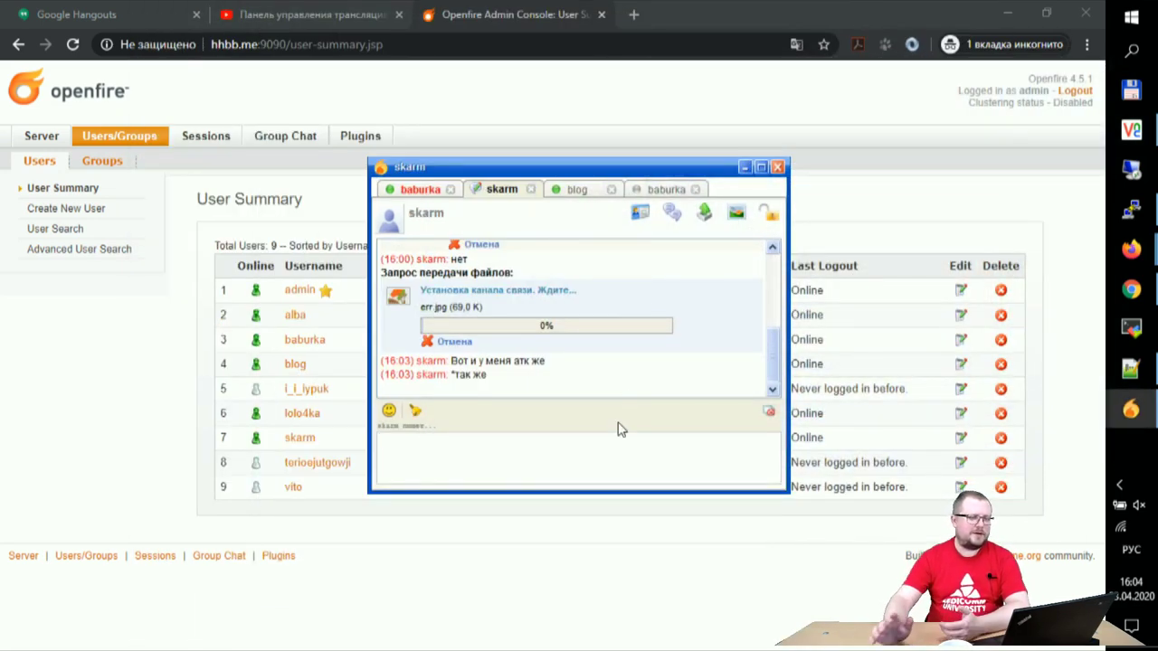
# Step: Run top in PuTTY and highlight the %CPU values of the sshd and java processes
pyautogui.click(1130, 208)
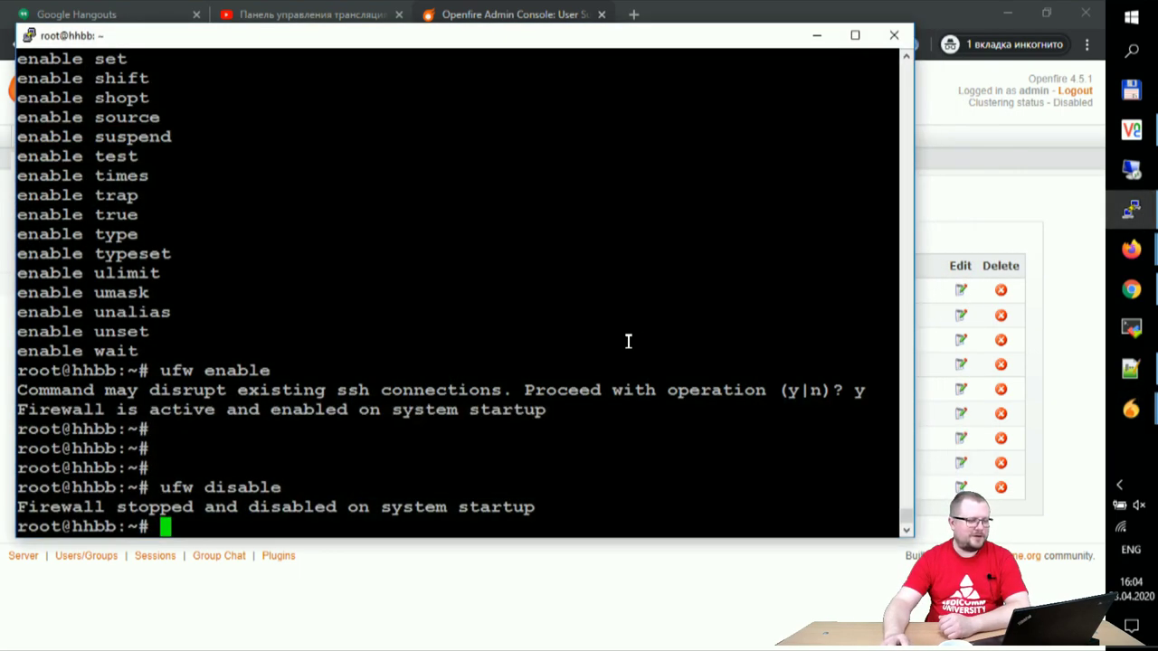
pyautogui.write('topr')
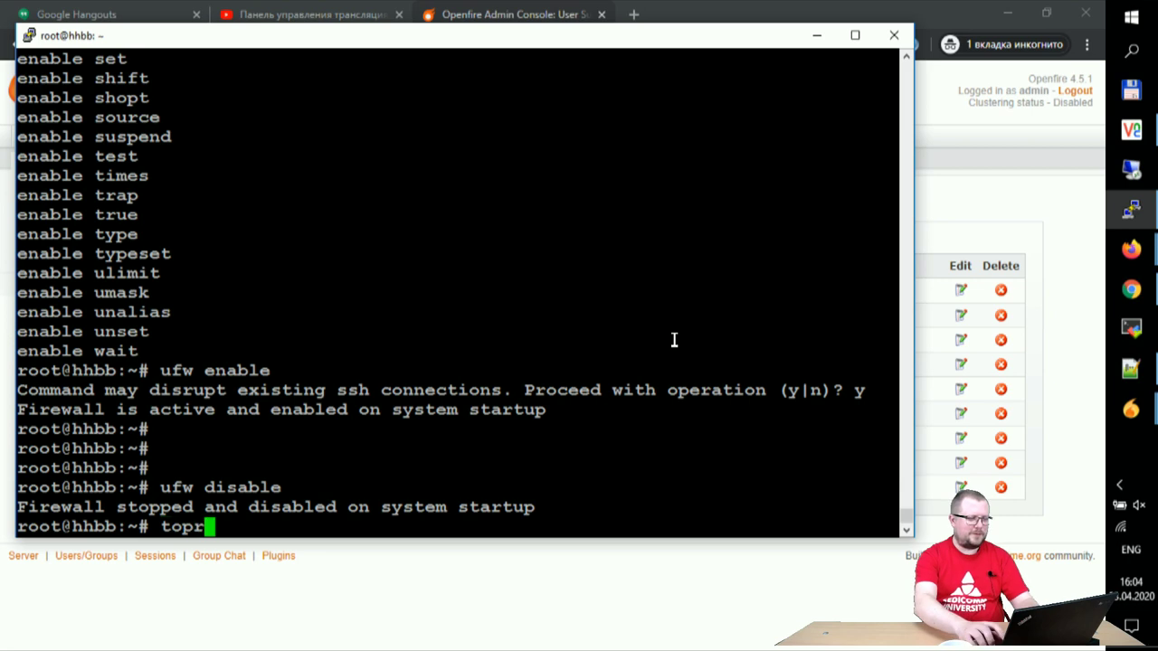
pyautogui.press('BackSpace')
pyautogui.press('Return')
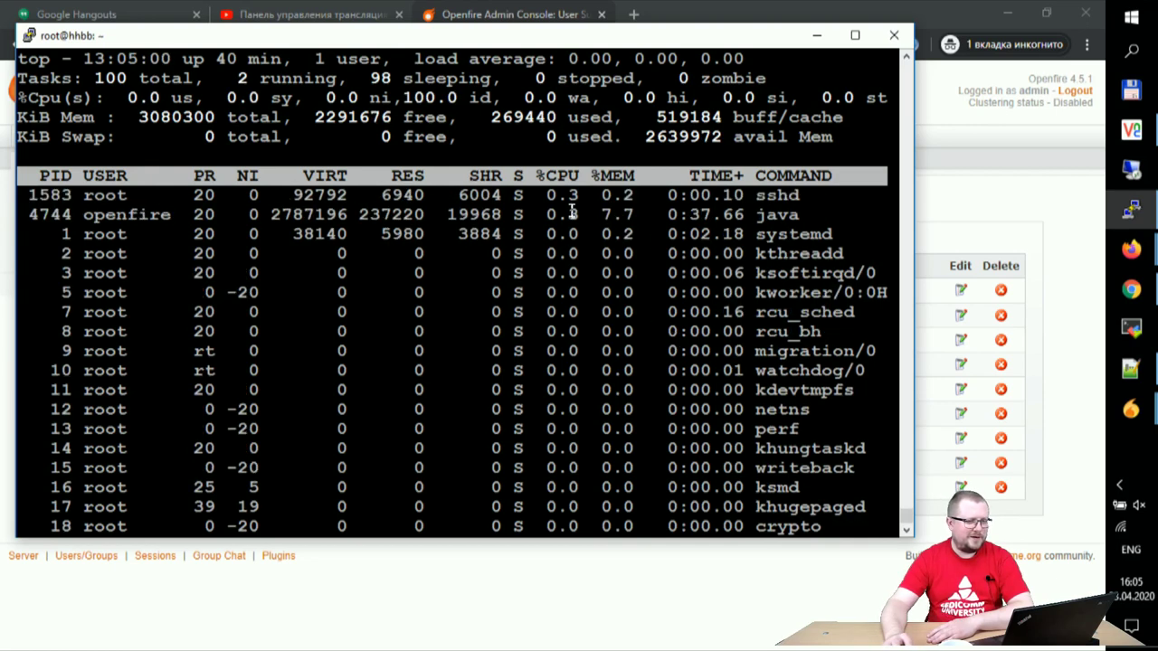
pyautogui.moveTo(541, 196); pyautogui.dragTo(599, 195)
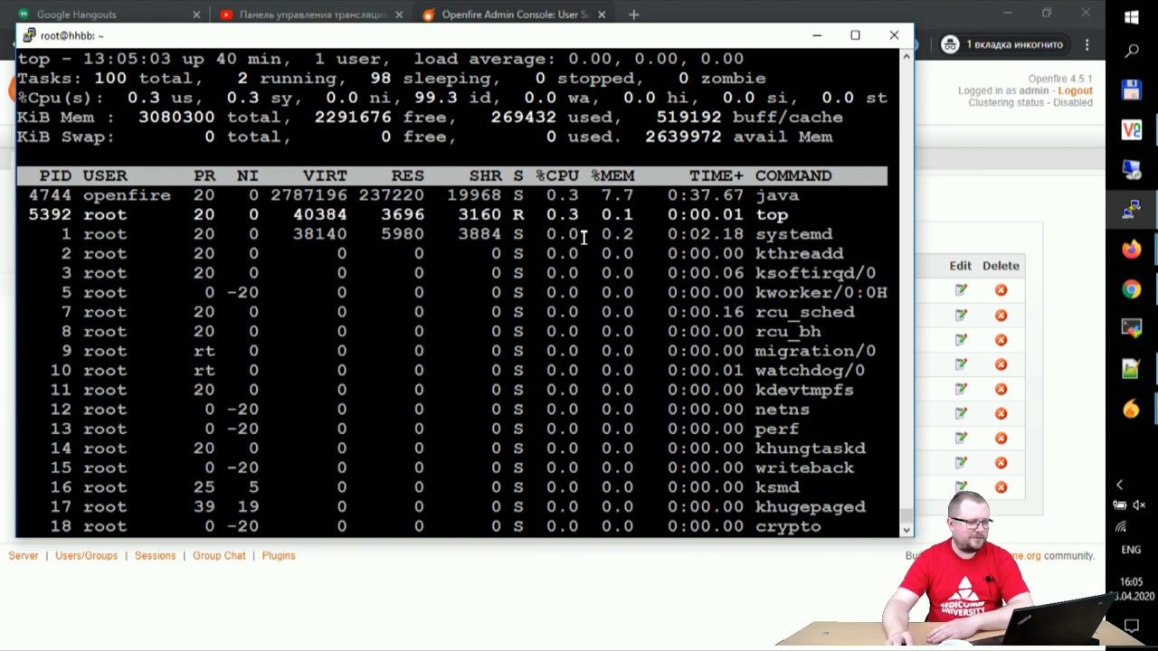
pyautogui.moveTo(527, 195); pyautogui.dragTo(584, 196)
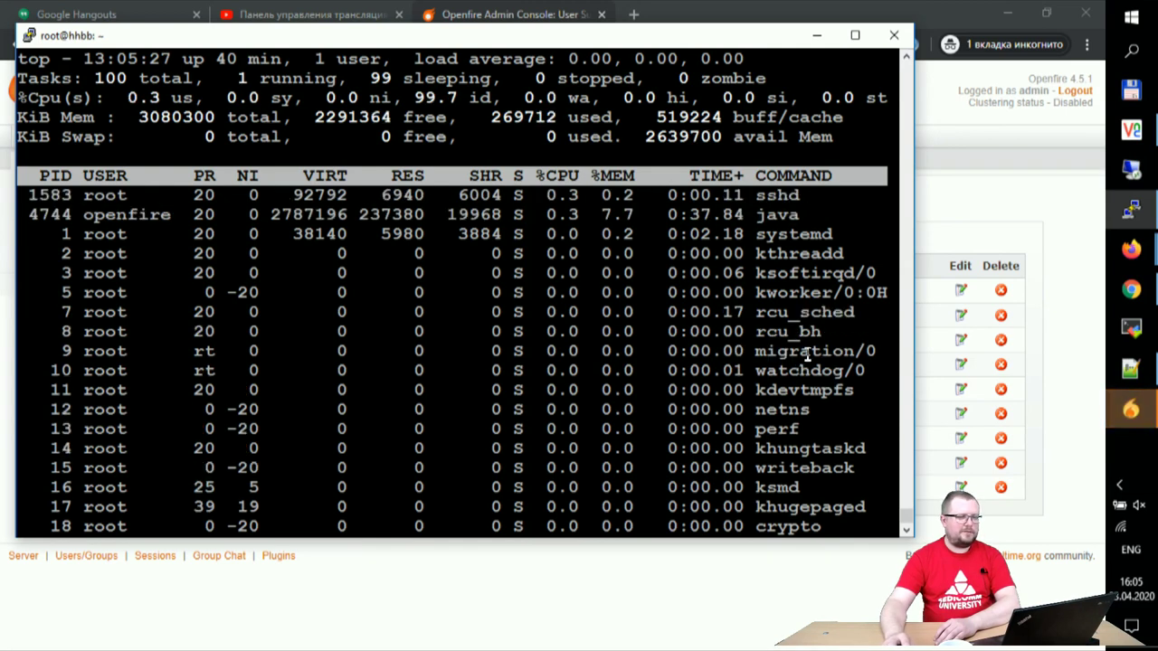
pyautogui.click(1130, 410)
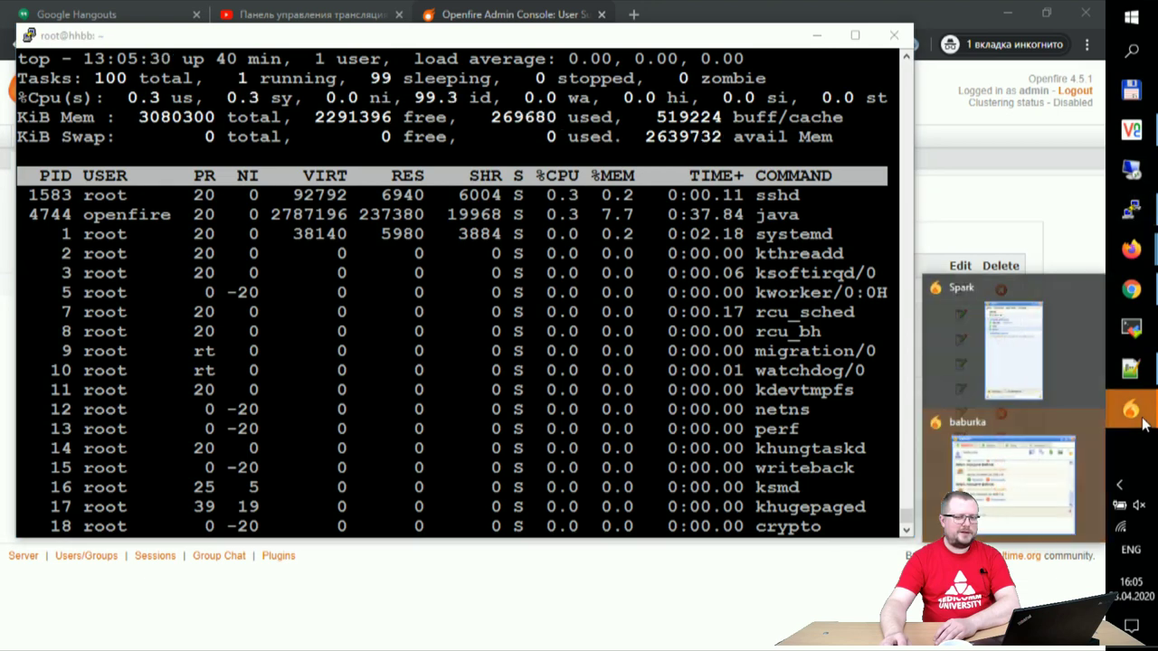
# Step: Open the baburka chat and accept the incoming ubuntu-cinnamon.ico file transfers
pyautogui.click(1060, 474)
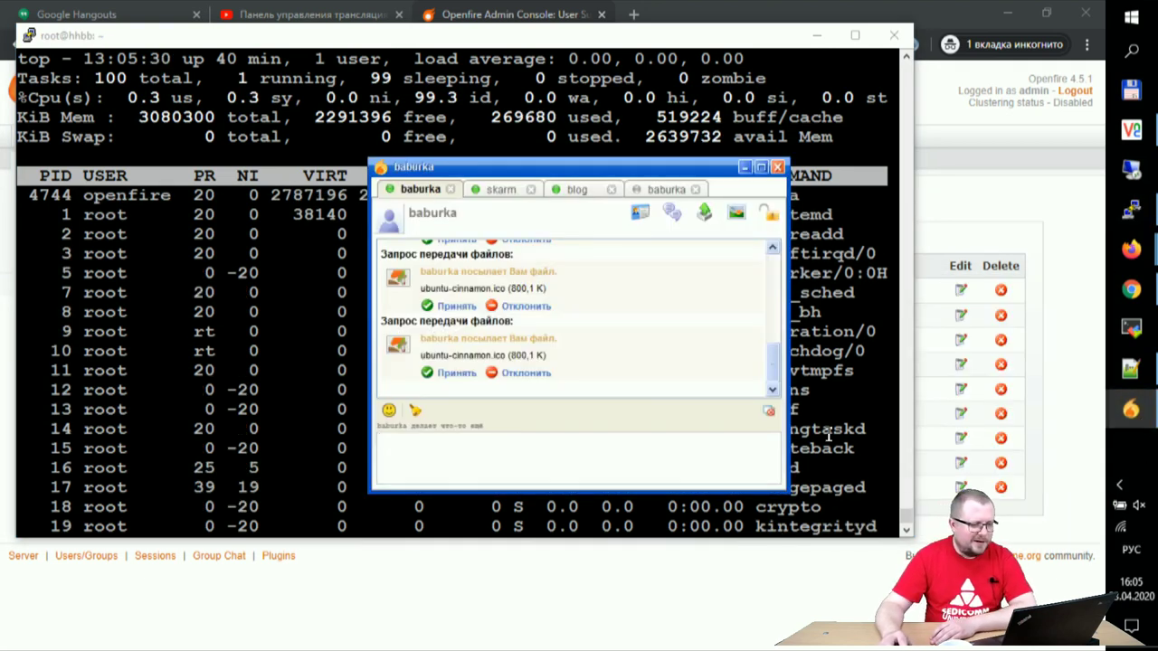
pyautogui.click(458, 375)
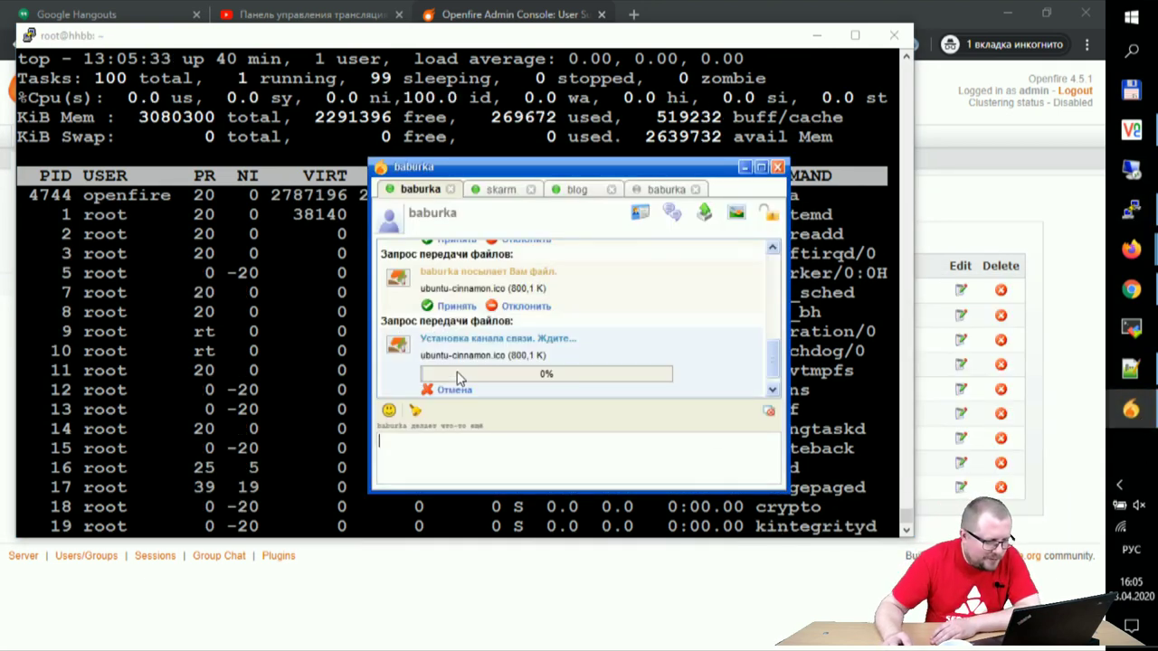
pyautogui.click(456, 306)
pyautogui.scroll(2, 464, 312)
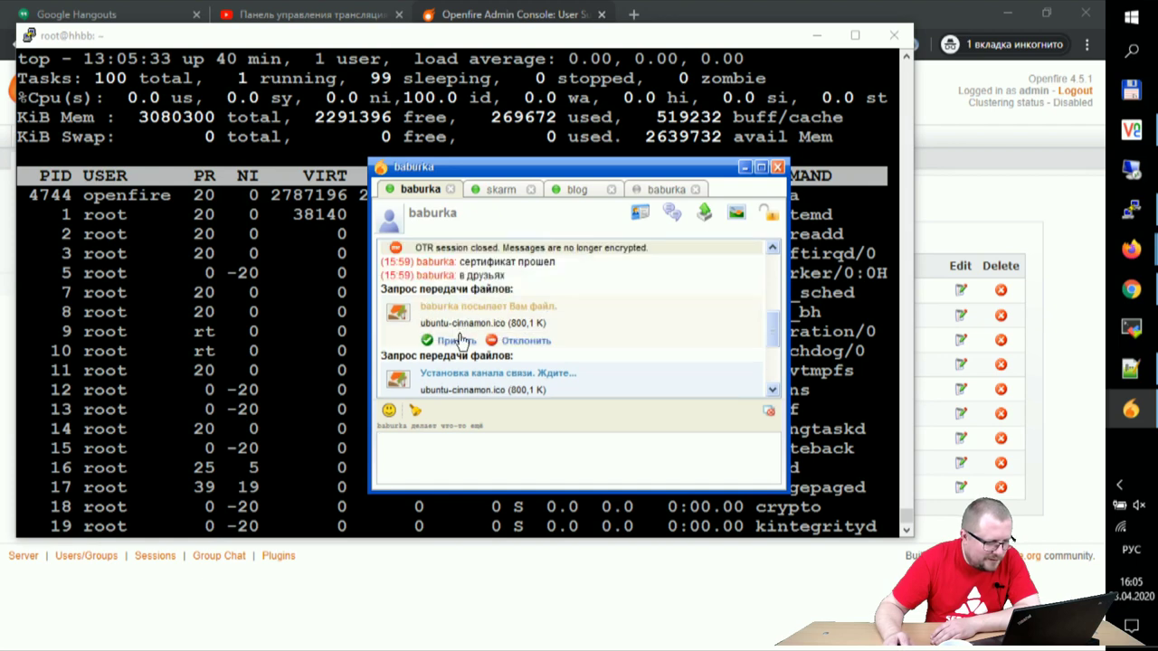
pyautogui.click(456, 341)
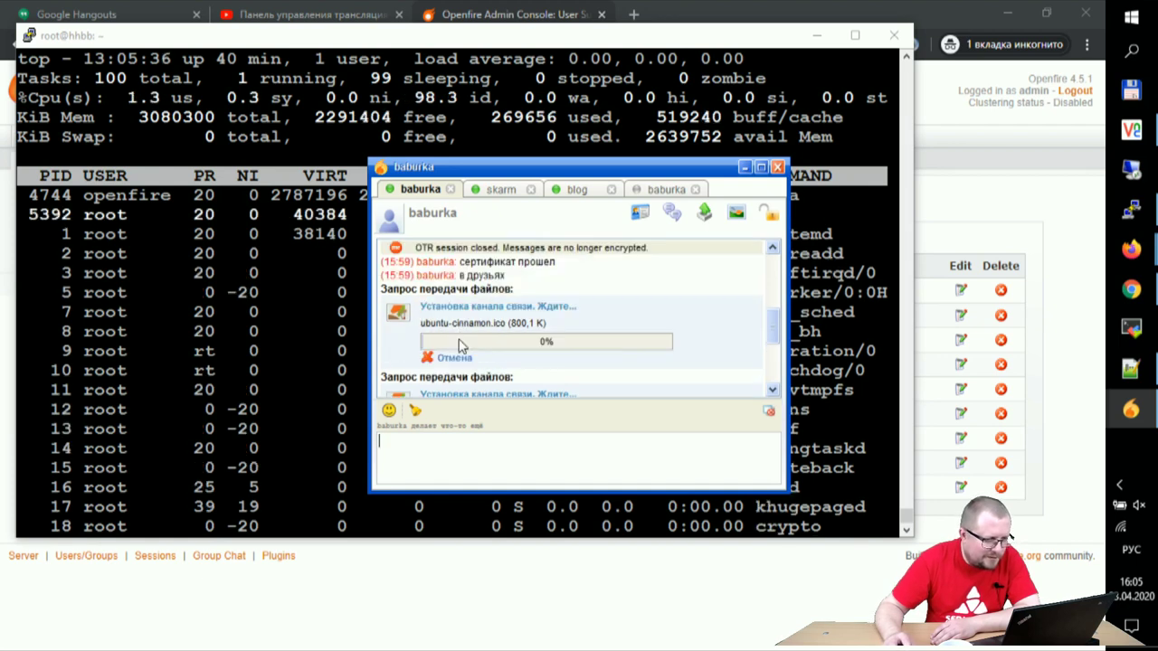
pyautogui.scroll(-2, 532, 348)
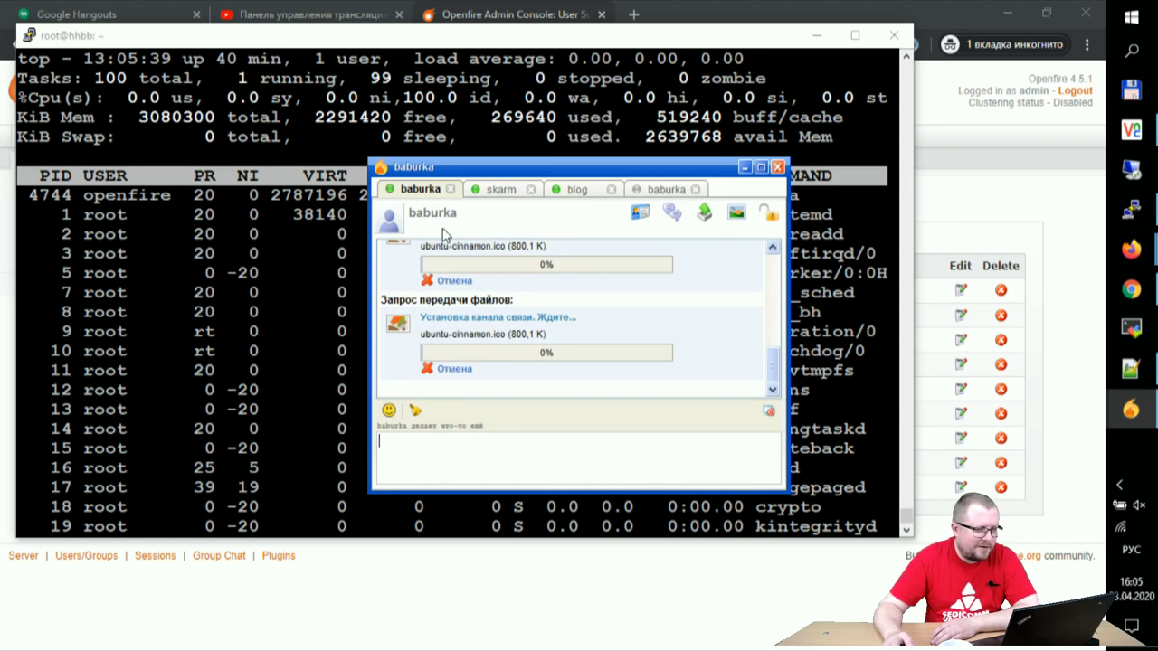
# Step: Look through the skarm, blog and both baburka conversations, then return to the Openfire user list
pyautogui.scroll(5, 439, 298)
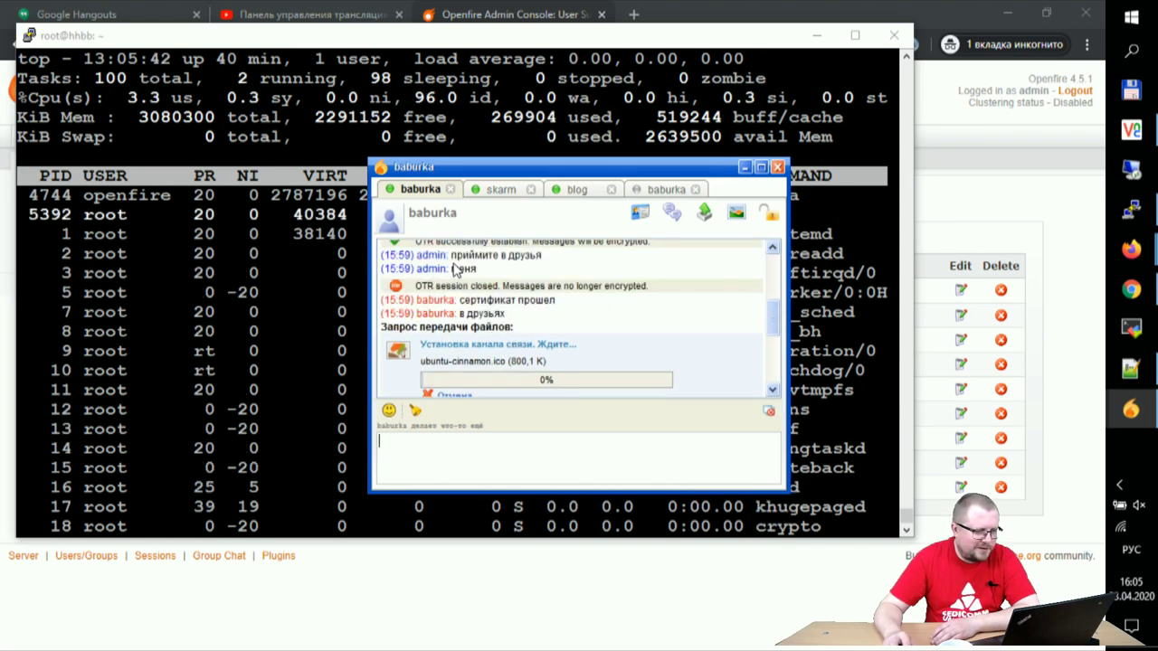
pyautogui.click(501, 191)
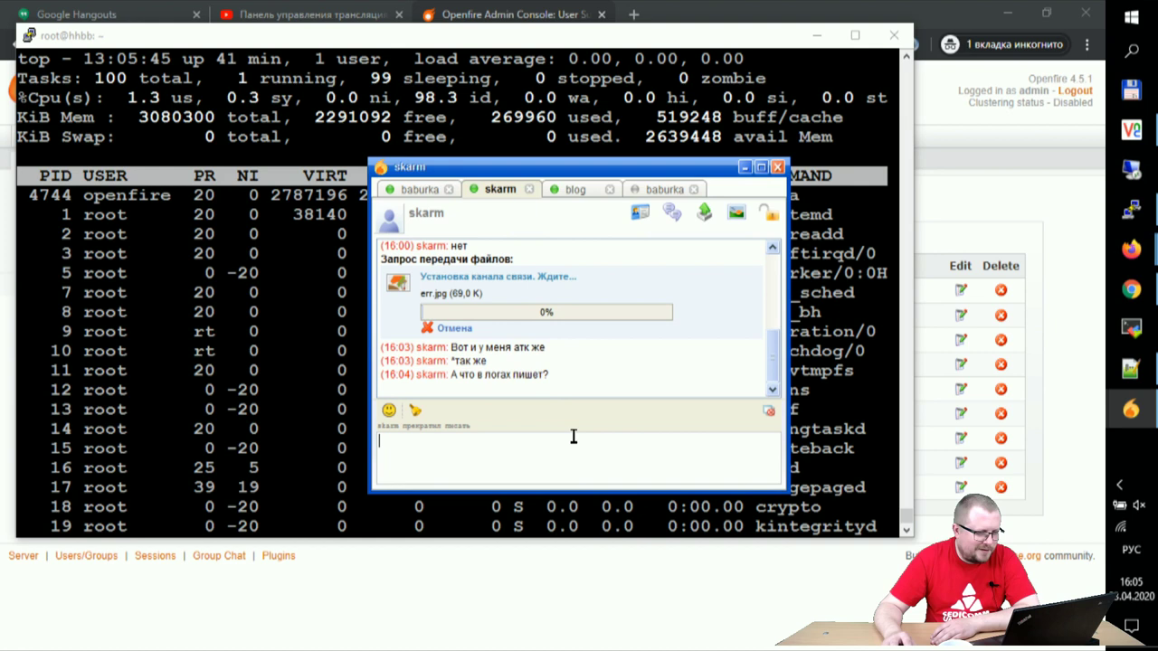
pyautogui.click(561, 189)
pyautogui.click(647, 189)
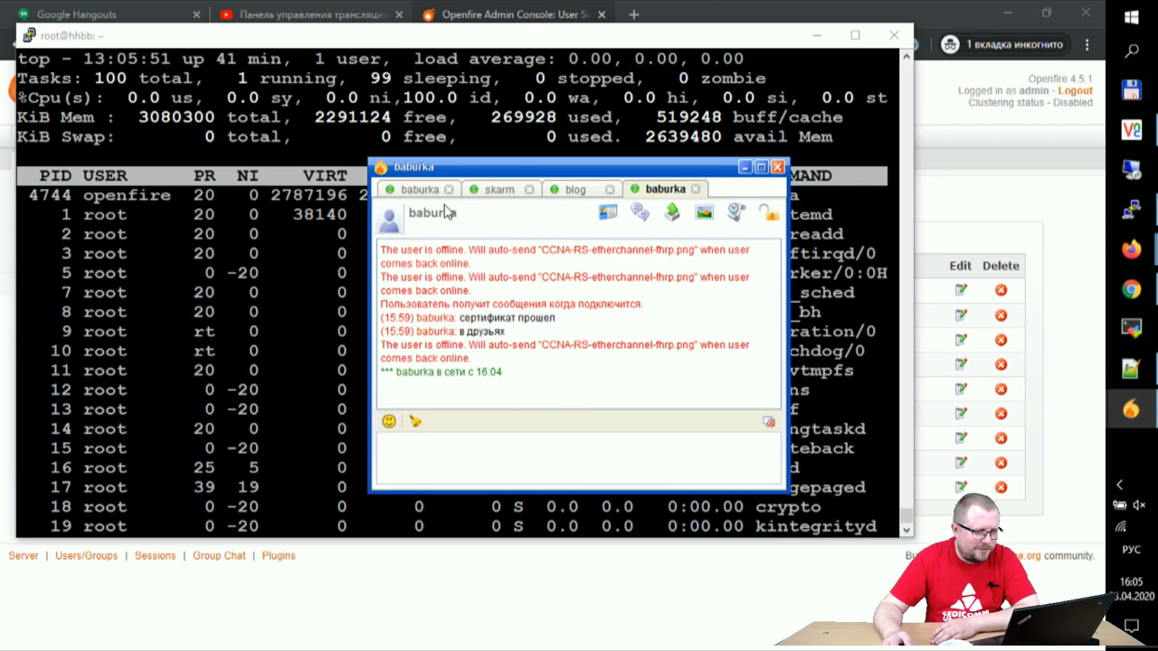
pyautogui.click(418, 189)
pyautogui.scroll(-3, 556, 306)
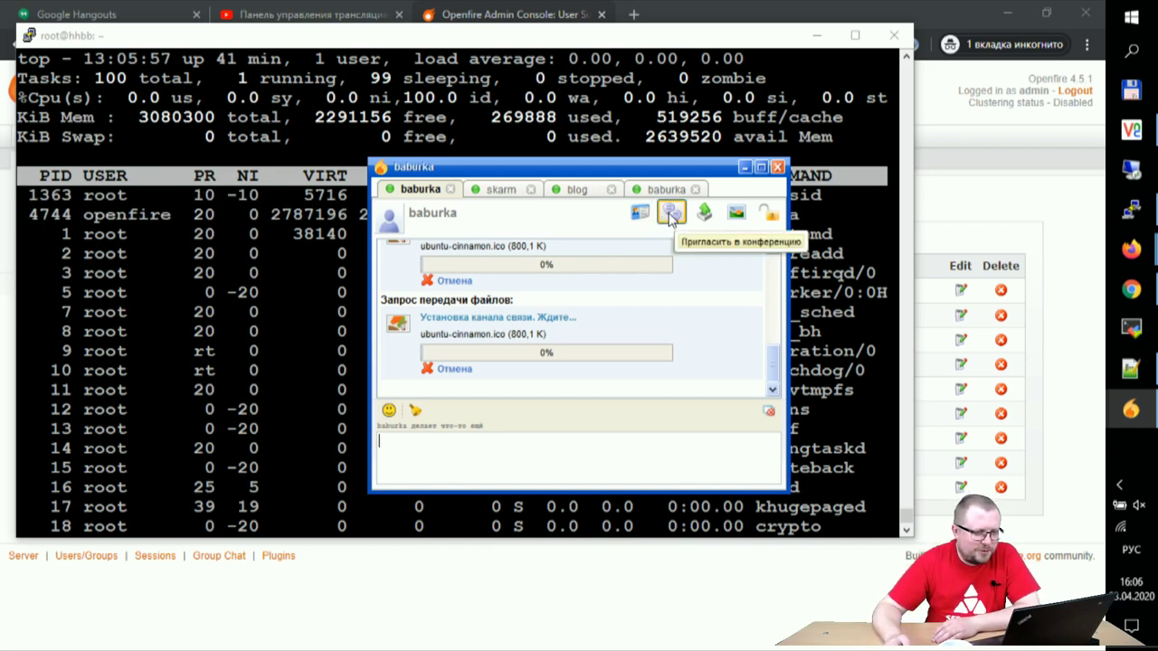
pyautogui.click(794, 7)
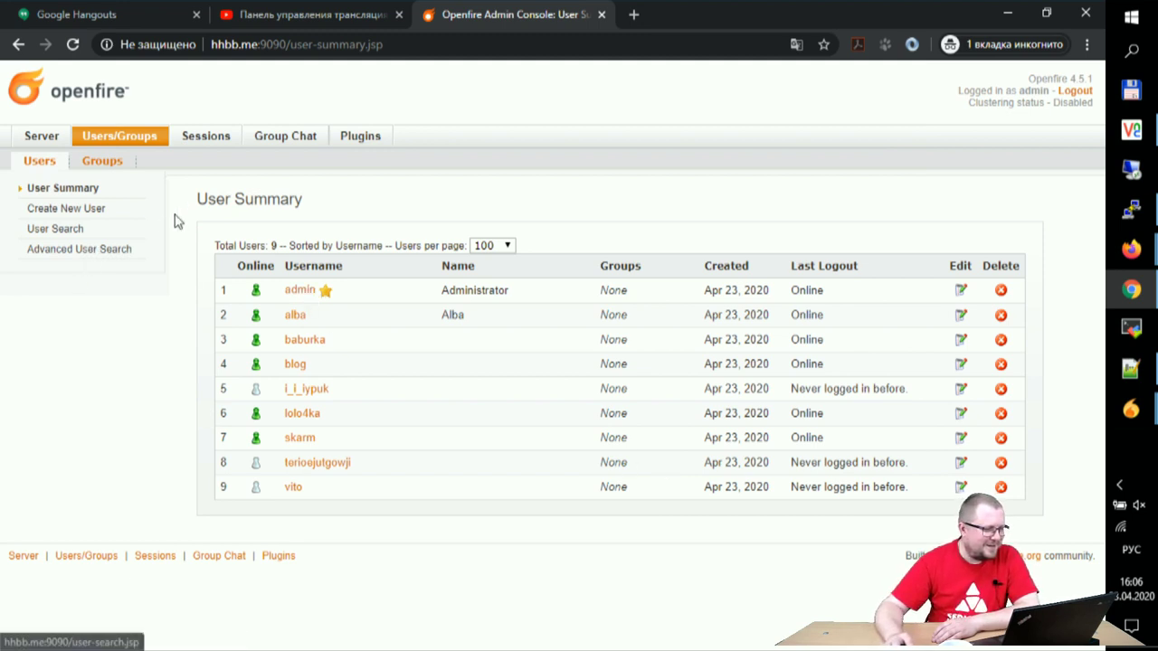
# Step: View Openfire's seven active client sessions, bring back the baburka chat, and open Defender's tray menu
pyautogui.click(196, 136)
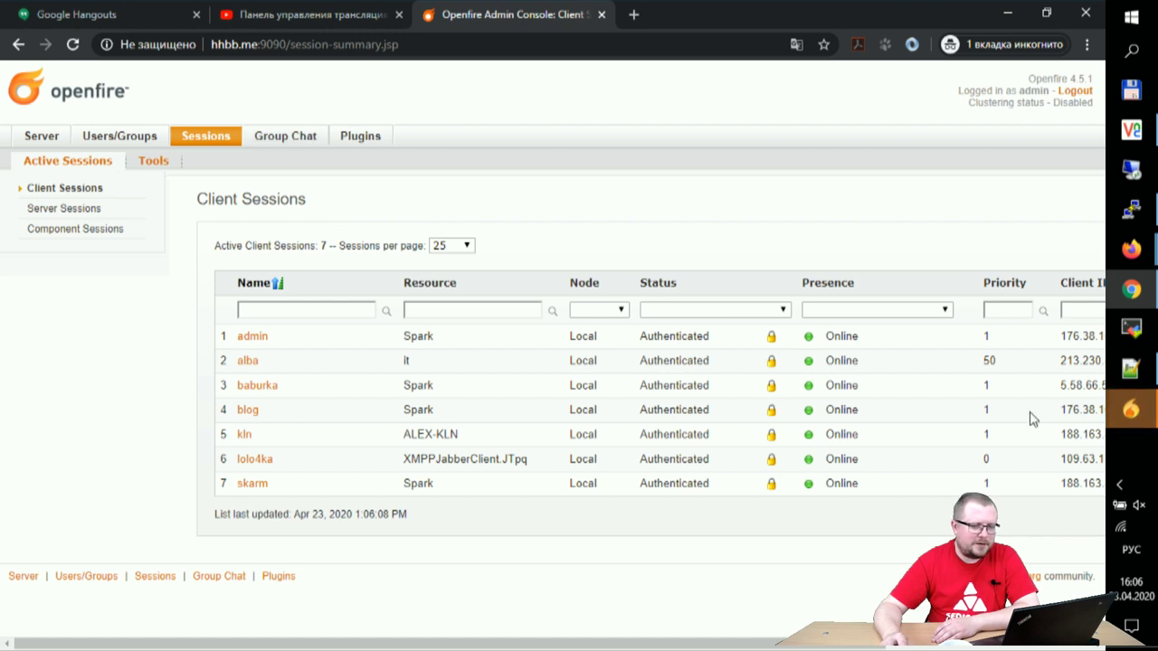
pyautogui.moveTo(1131, 409)
pyautogui.click(1004, 475)
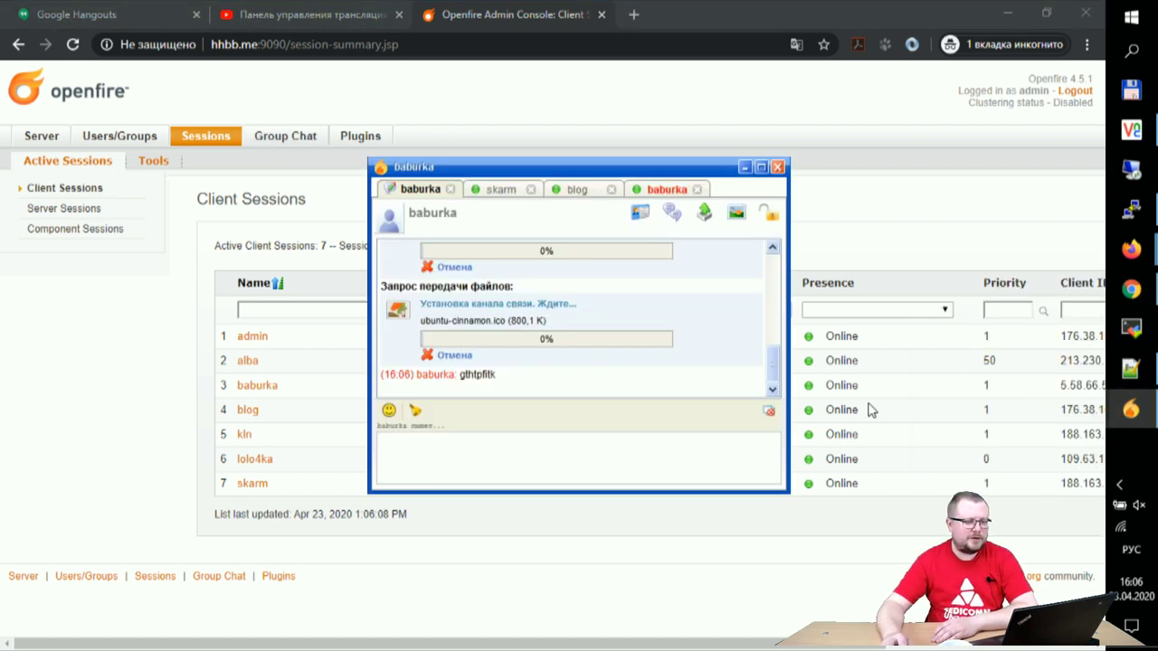
pyautogui.click(1120, 486)
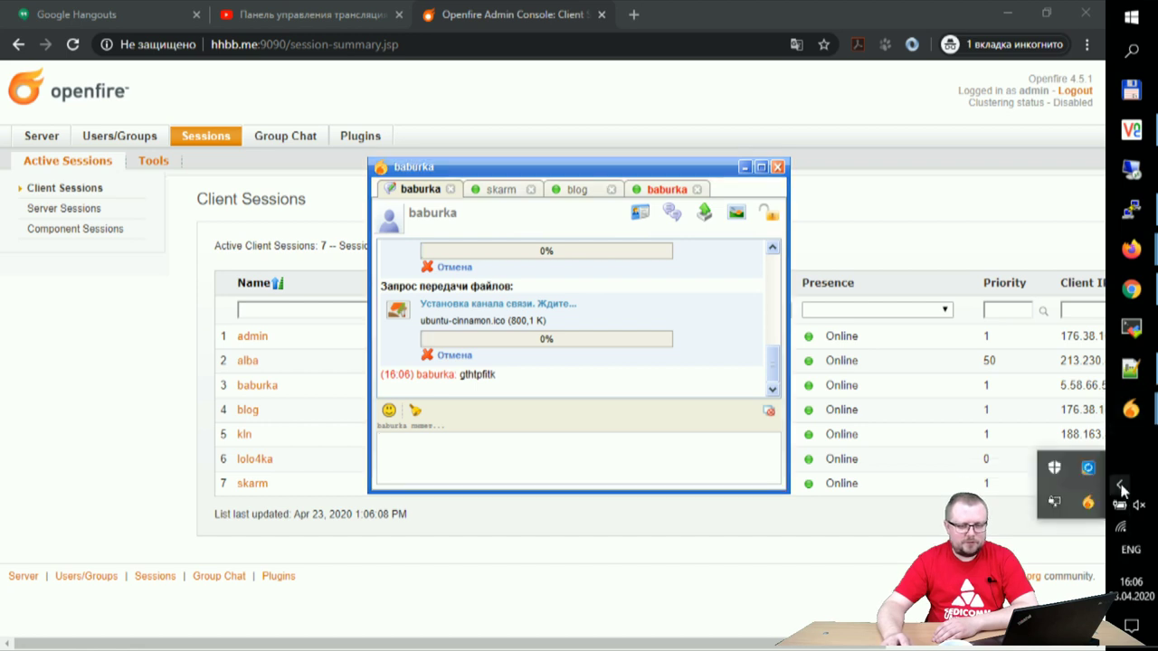
pyautogui.rightClick(1055, 468)
# Step: Open Windows Defender and review its real-time protection and exclusions settings, then close the Settings window
pyautogui.click(1052, 479)
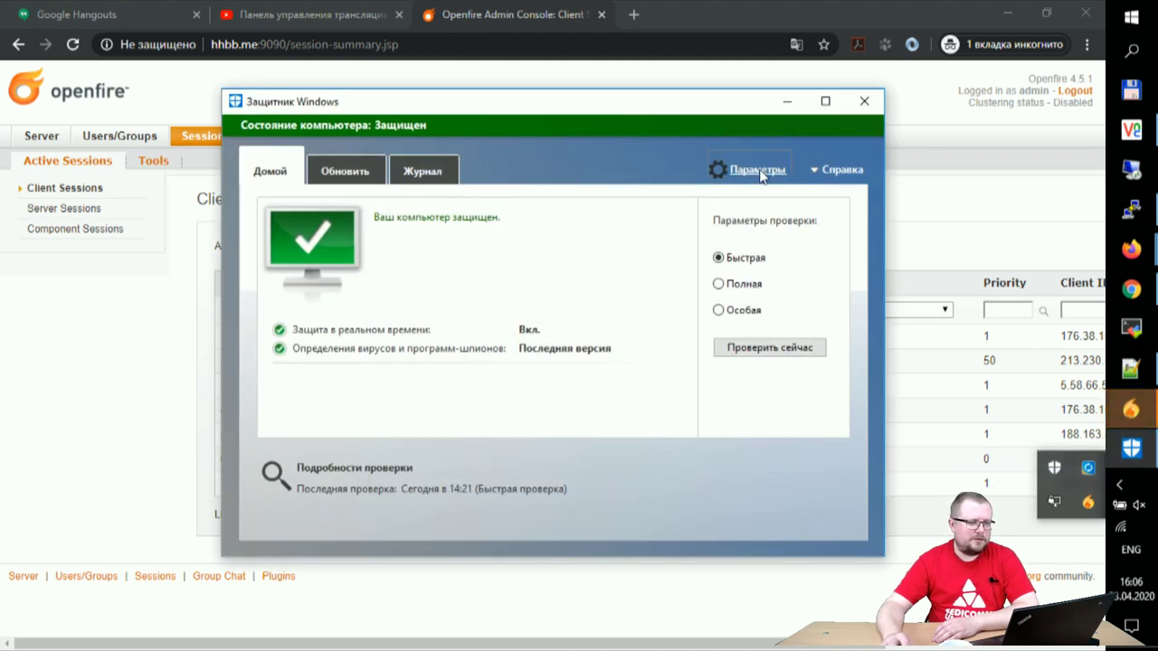
pyautogui.click(757, 169)
pyautogui.scroll(-5, 555, 397)
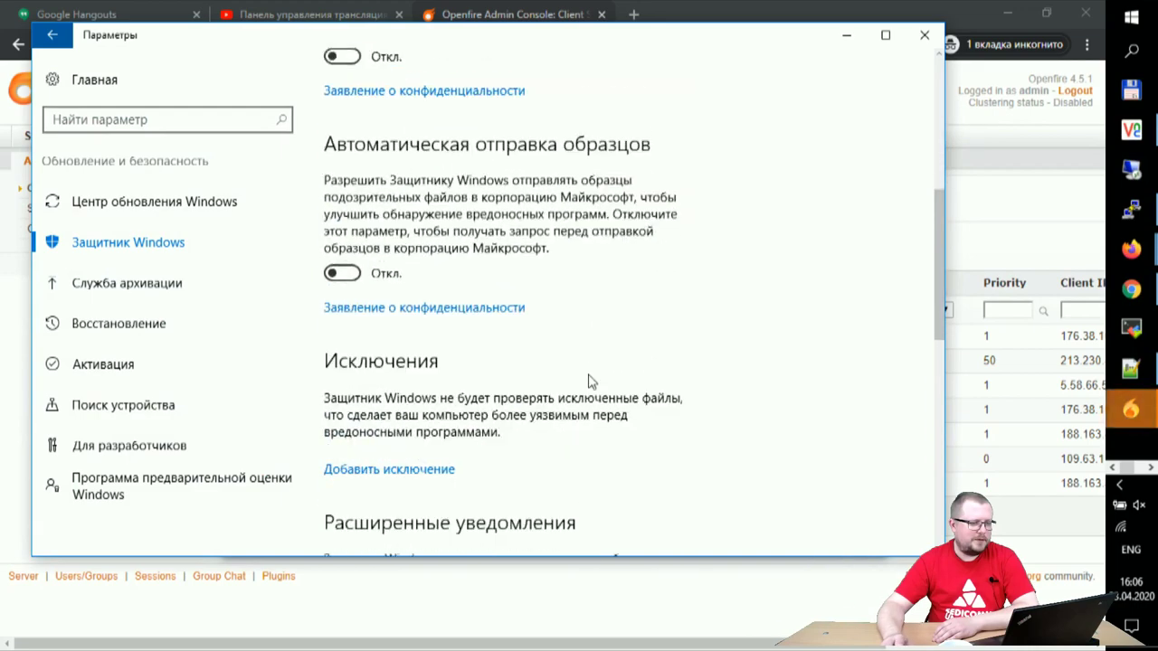
pyautogui.scroll(-7, 579, 387)
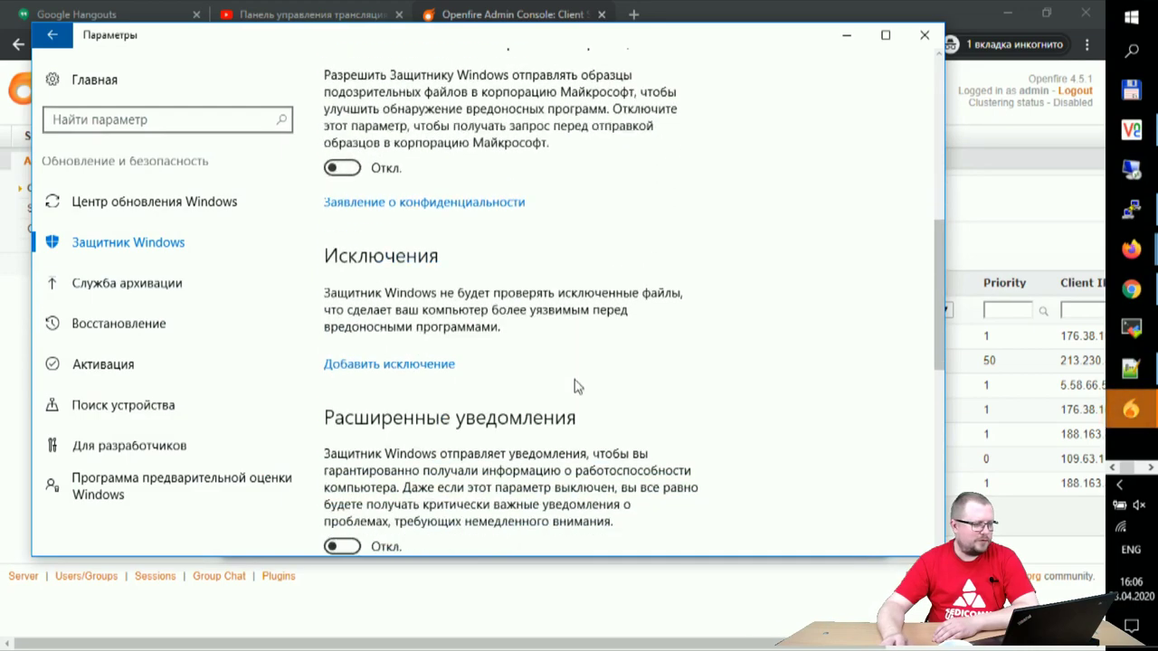
pyautogui.scroll(12, 623, 450)
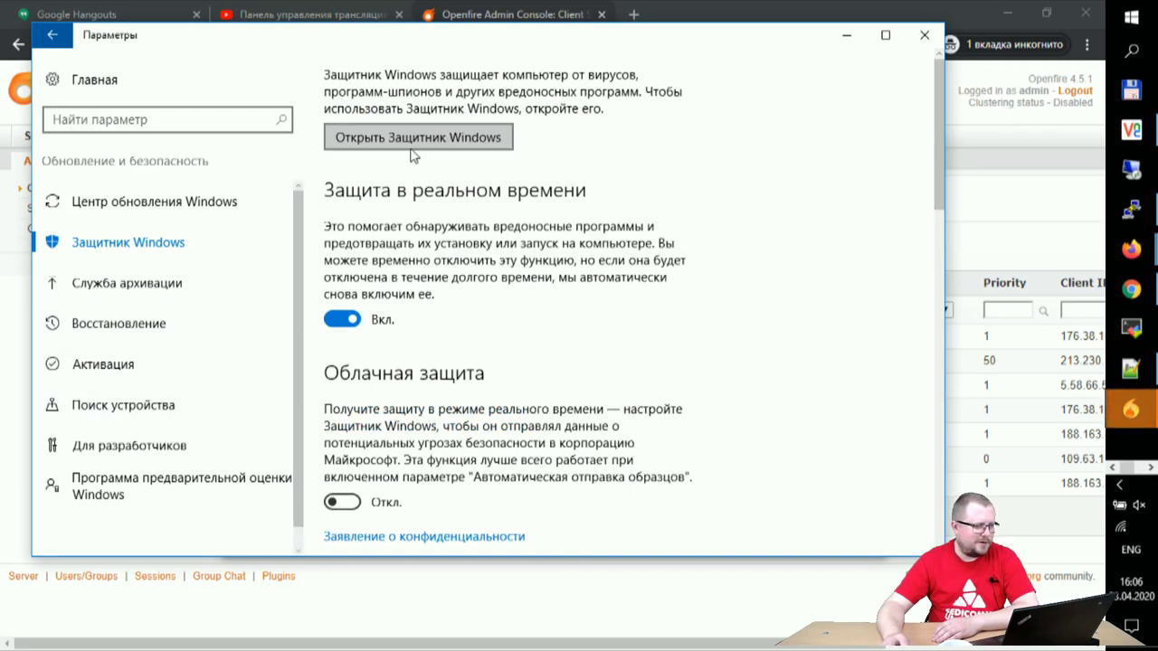
pyautogui.click(924, 35)
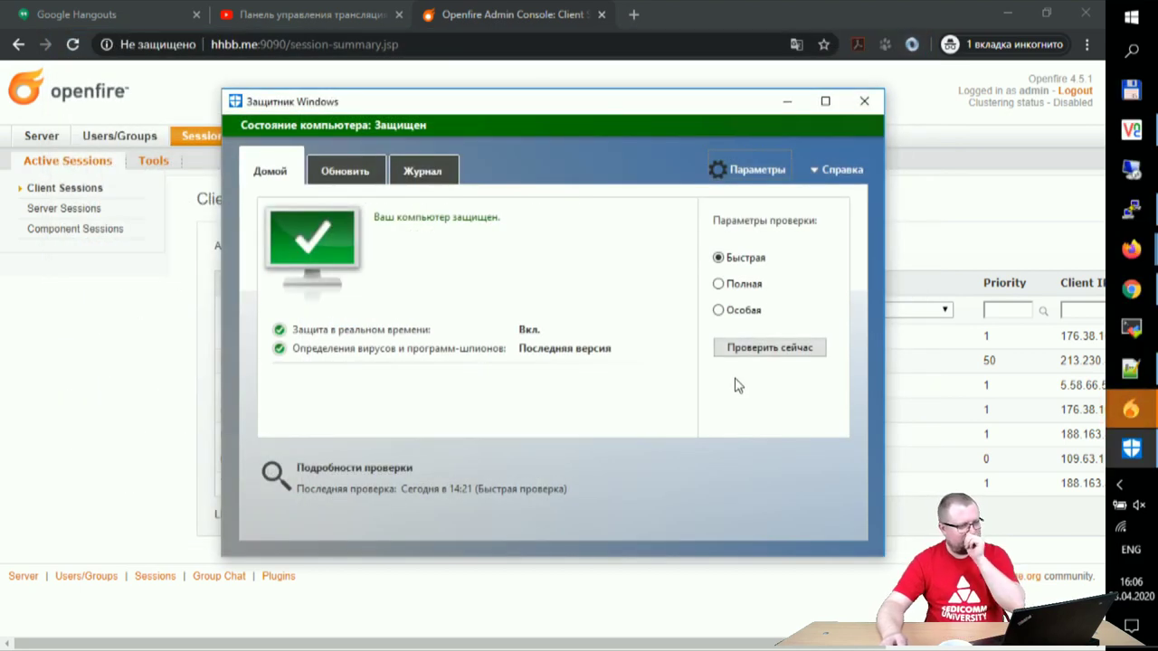
# Step: Close Windows Defender, check both baburka tabs, and close the first baburka conversation
pyautogui.click(863, 100)
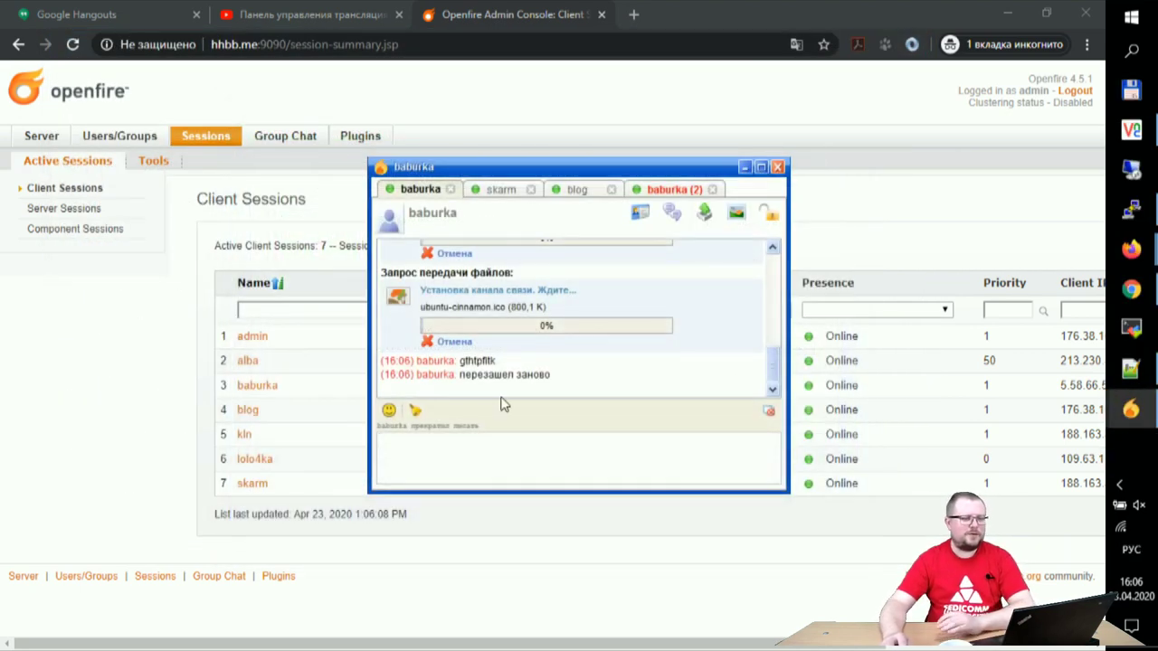
pyautogui.click(665, 189)
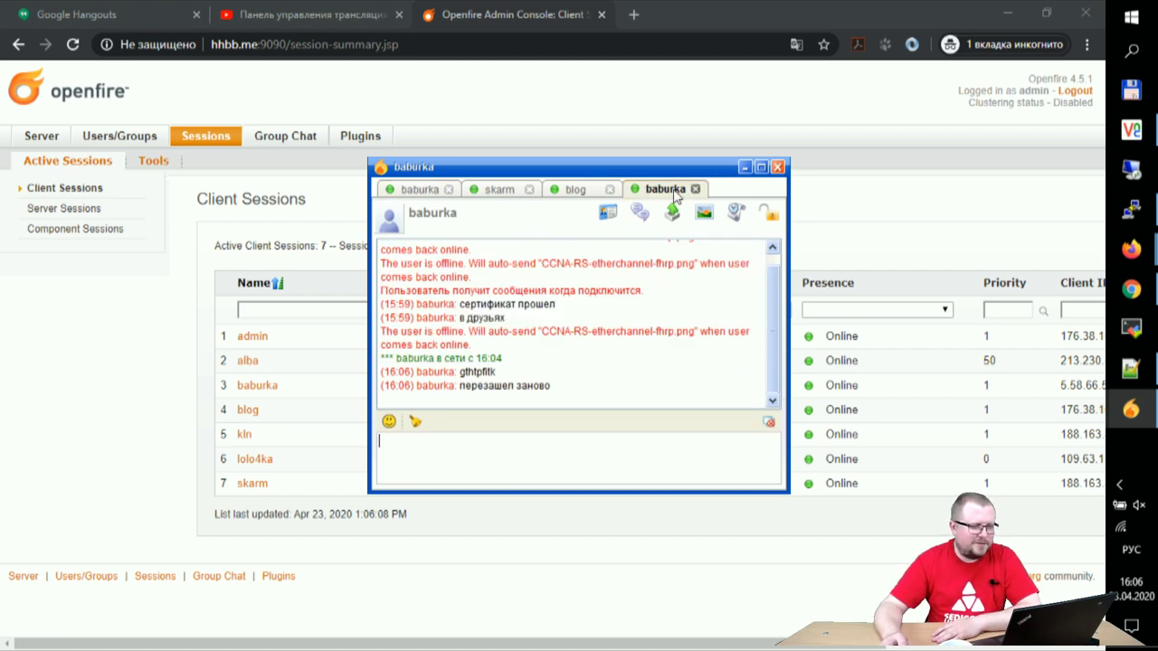
pyautogui.click(421, 190)
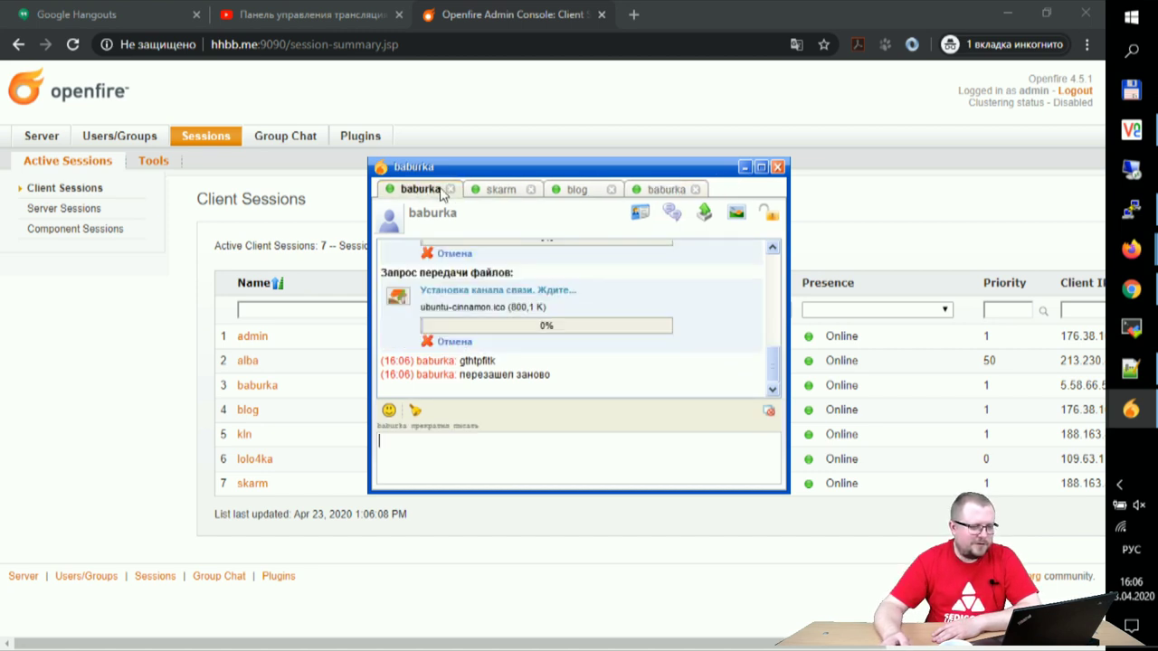
pyautogui.click(447, 190)
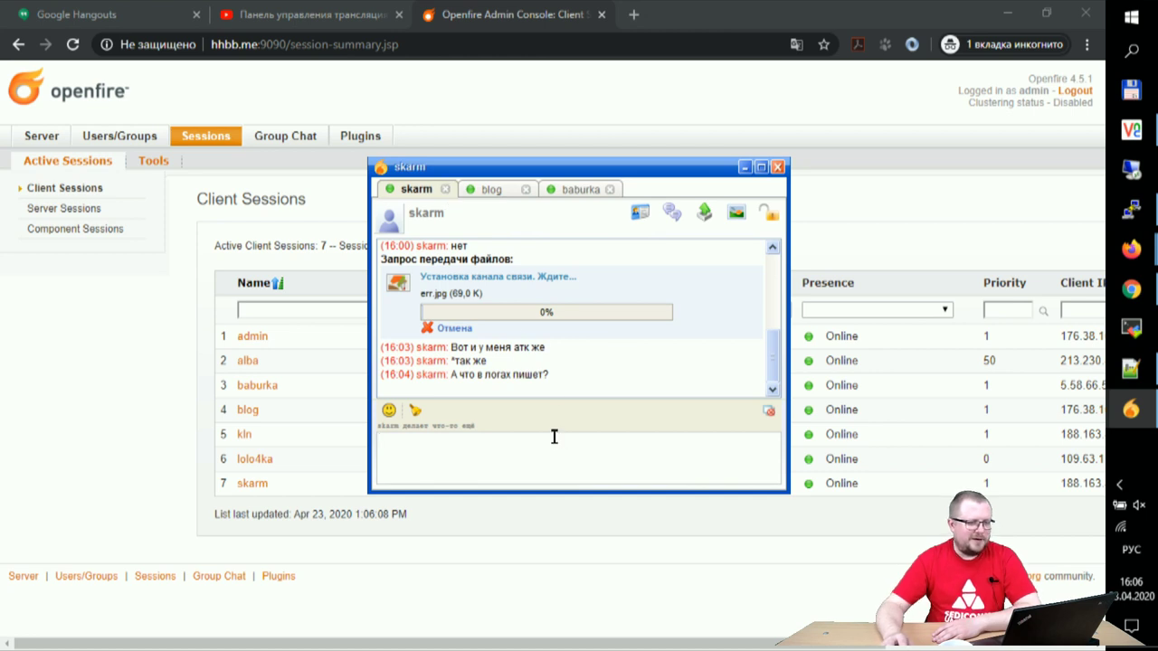
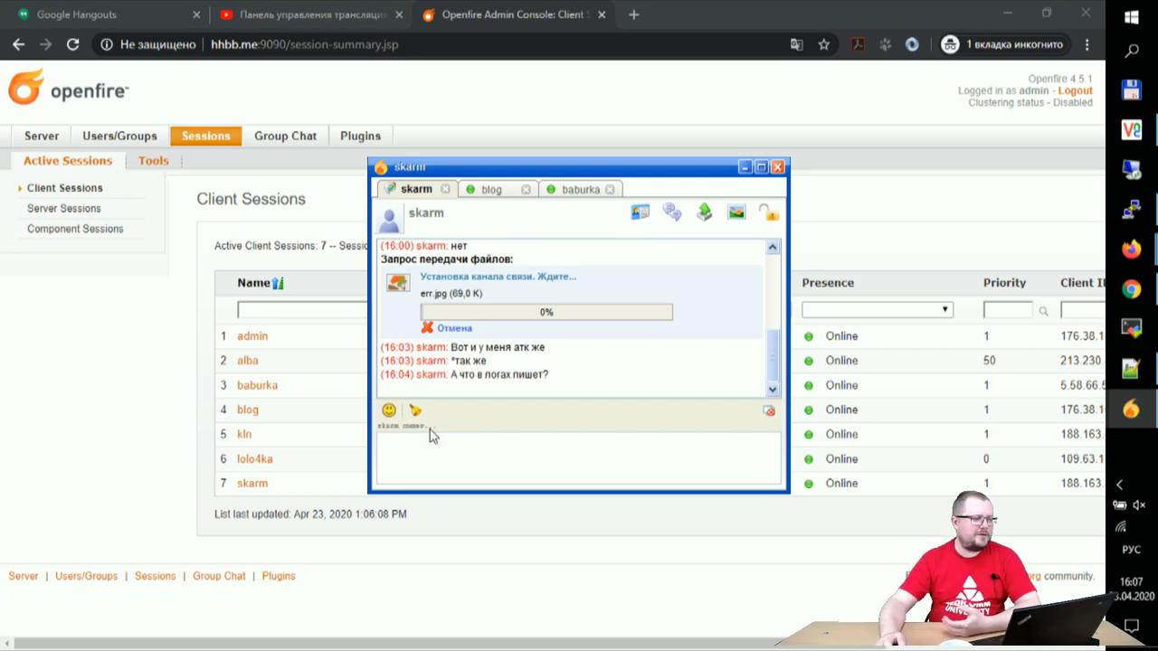
# Step: Open the Server Logs viewer and scroll through the combined log
pyautogui.click(34, 140)
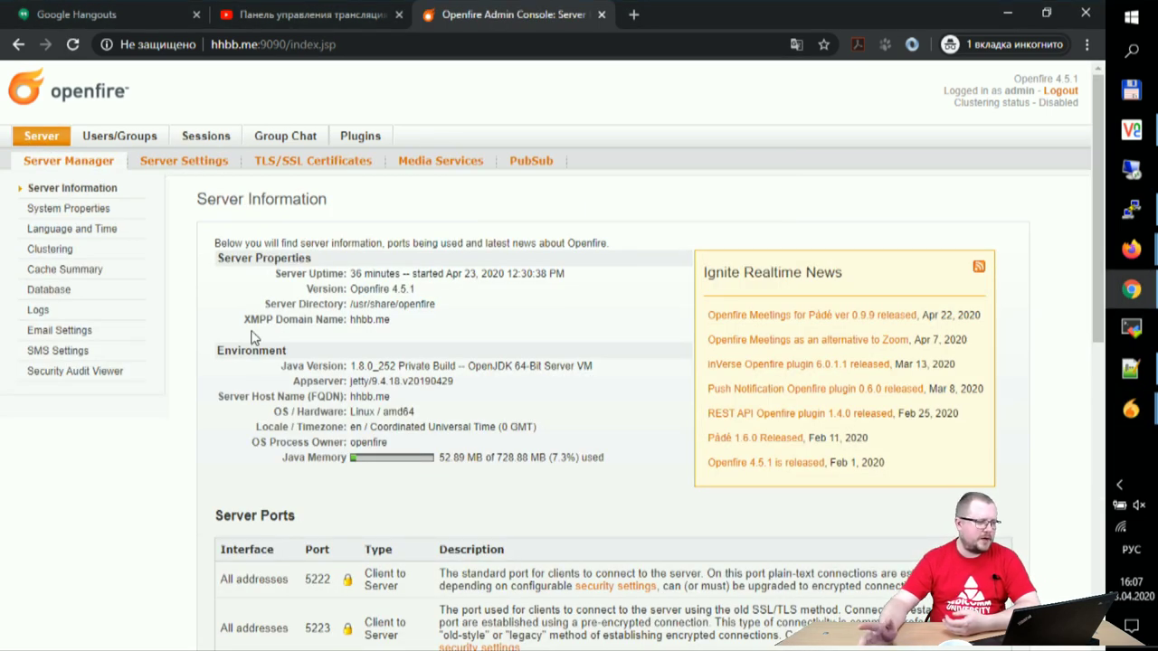
pyautogui.click(42, 312)
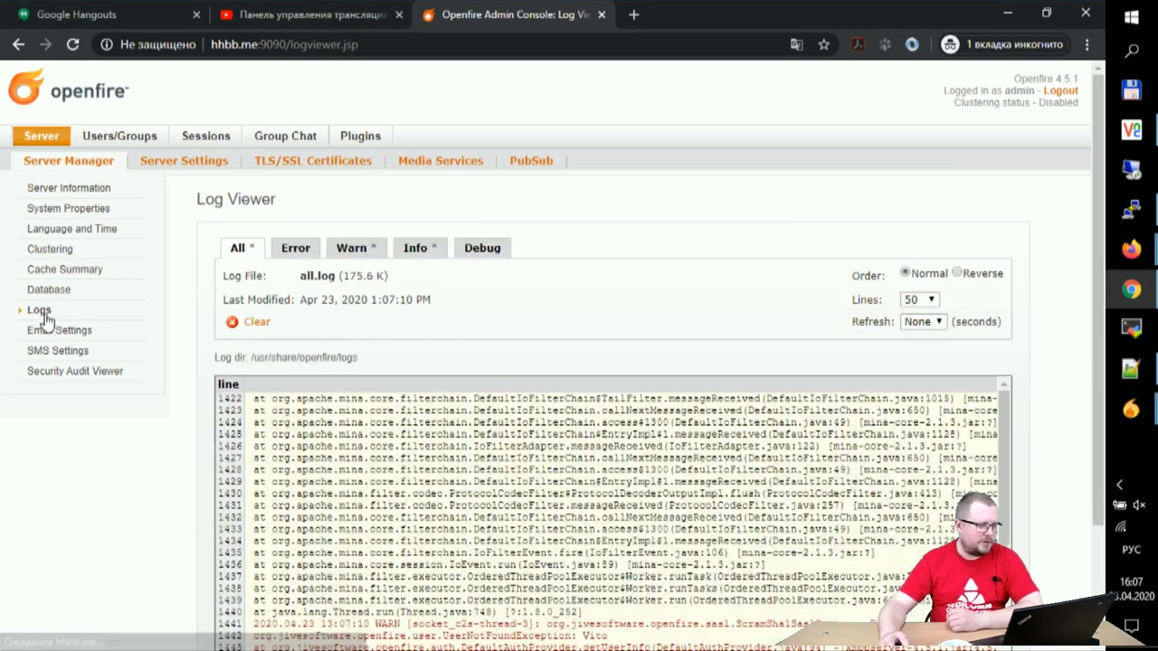
pyautogui.scroll(-2, 528, 336)
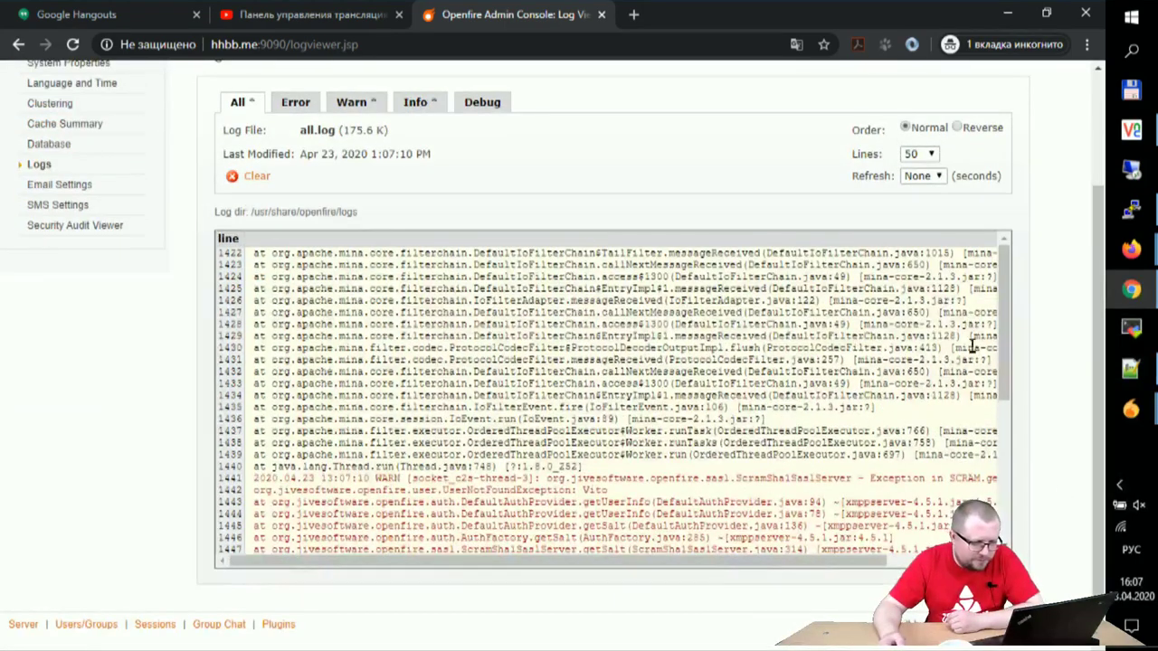
pyautogui.scroll(-5, 1000, 334)
pyautogui.moveTo(814, 561); pyautogui.dragTo(653, 570)
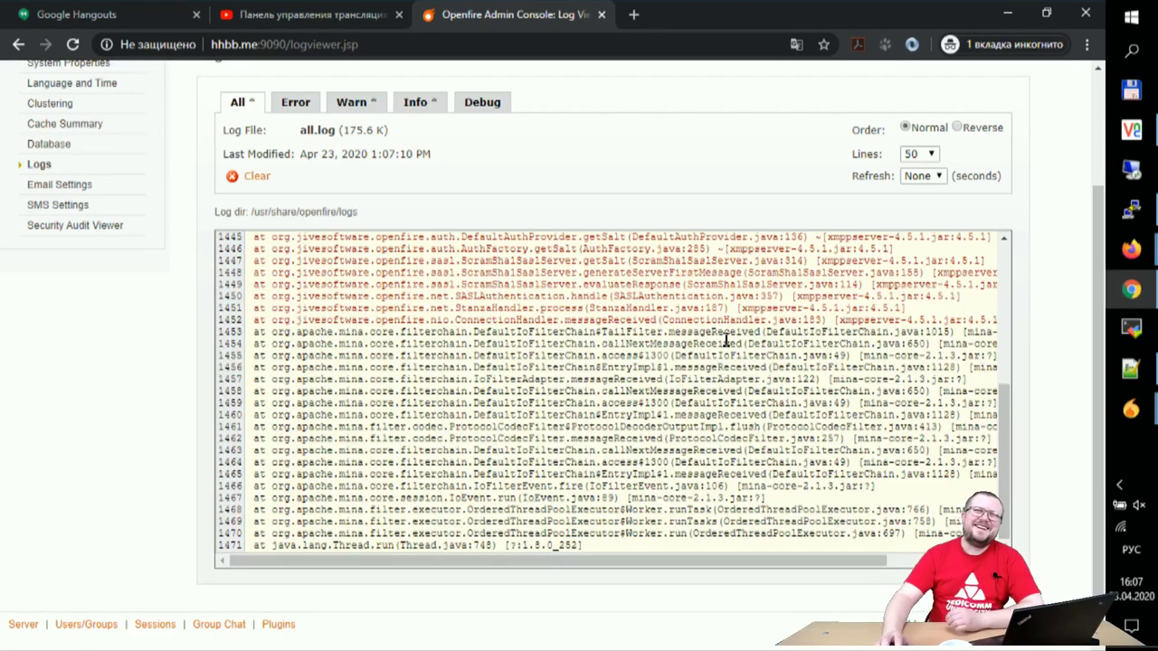
pyautogui.scroll(1, 729, 339)
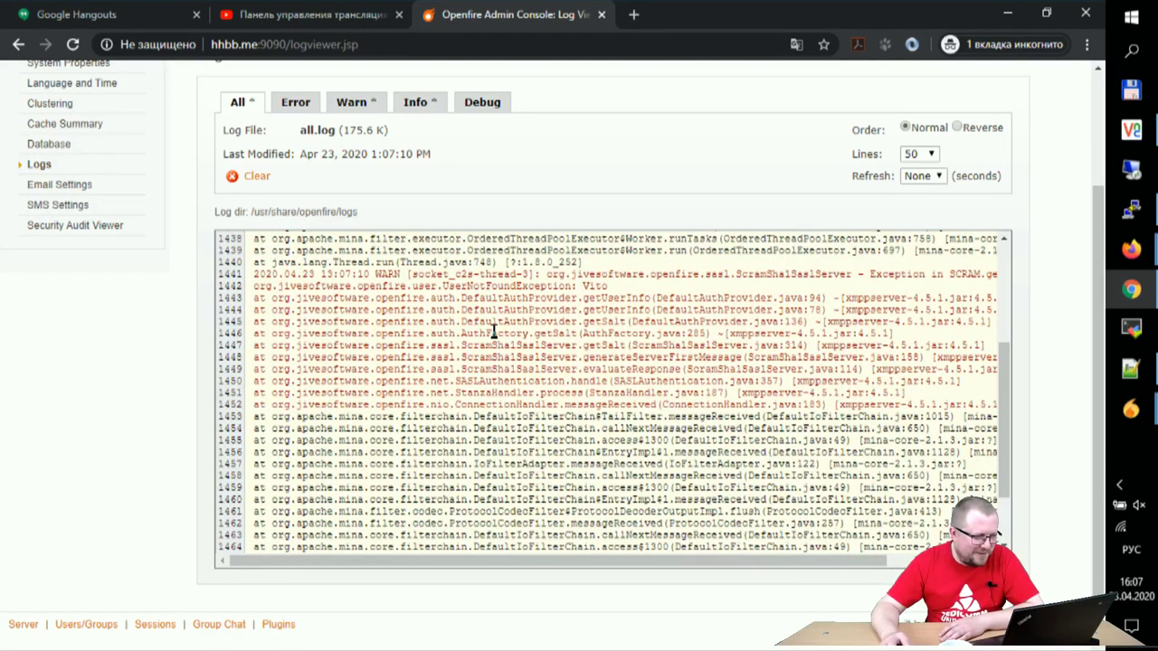
pyautogui.scroll(2, 418, 323)
# Step: Review the Error, Warn and Info logs in turn, then return to the All log
pyautogui.click(292, 106)
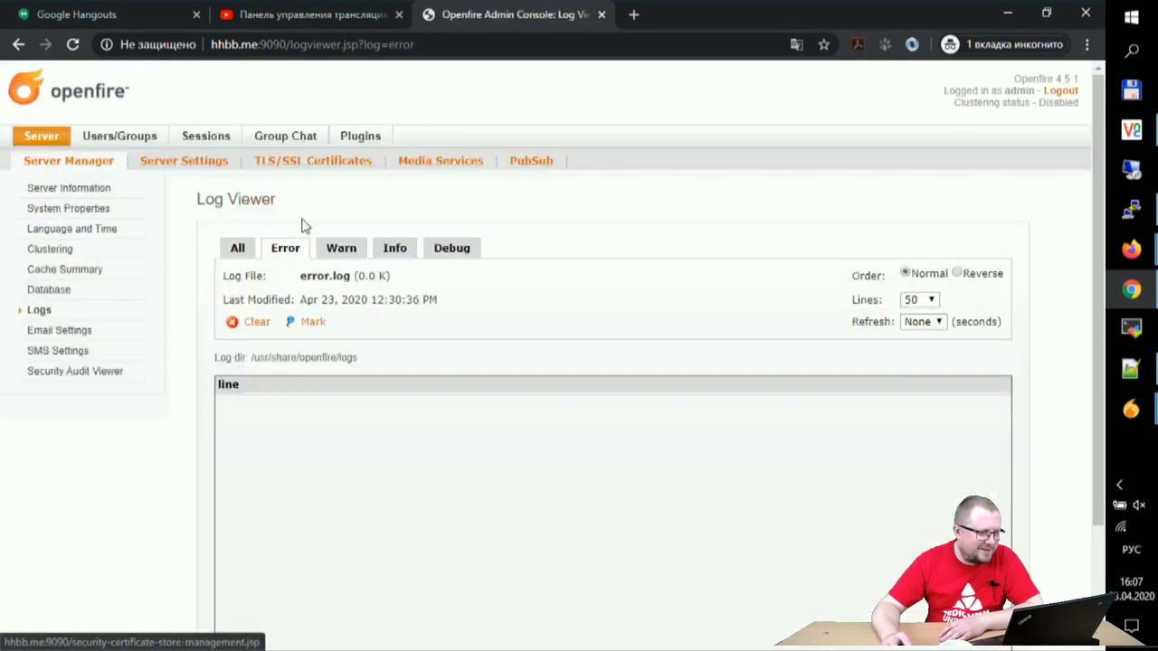
pyautogui.scroll(-2, 517, 377)
pyautogui.click(349, 104)
pyautogui.scroll(-2, 59, 469)
pyautogui.scroll(-3, 297, 444)
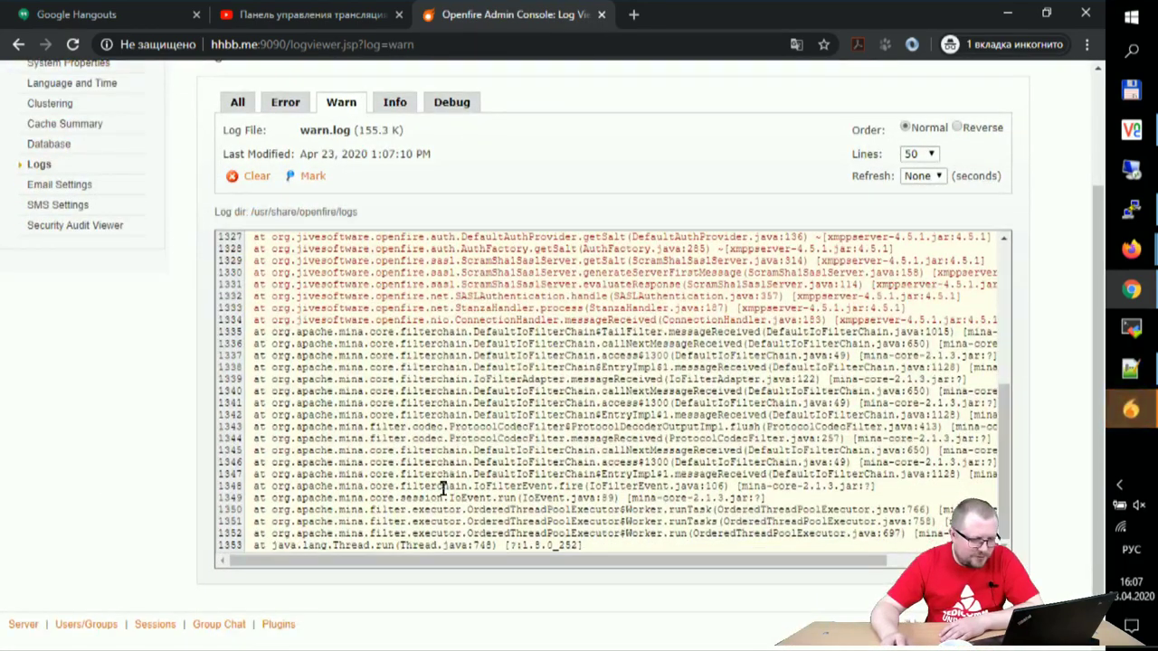
pyautogui.scroll(3, 440, 479)
pyautogui.click(396, 102)
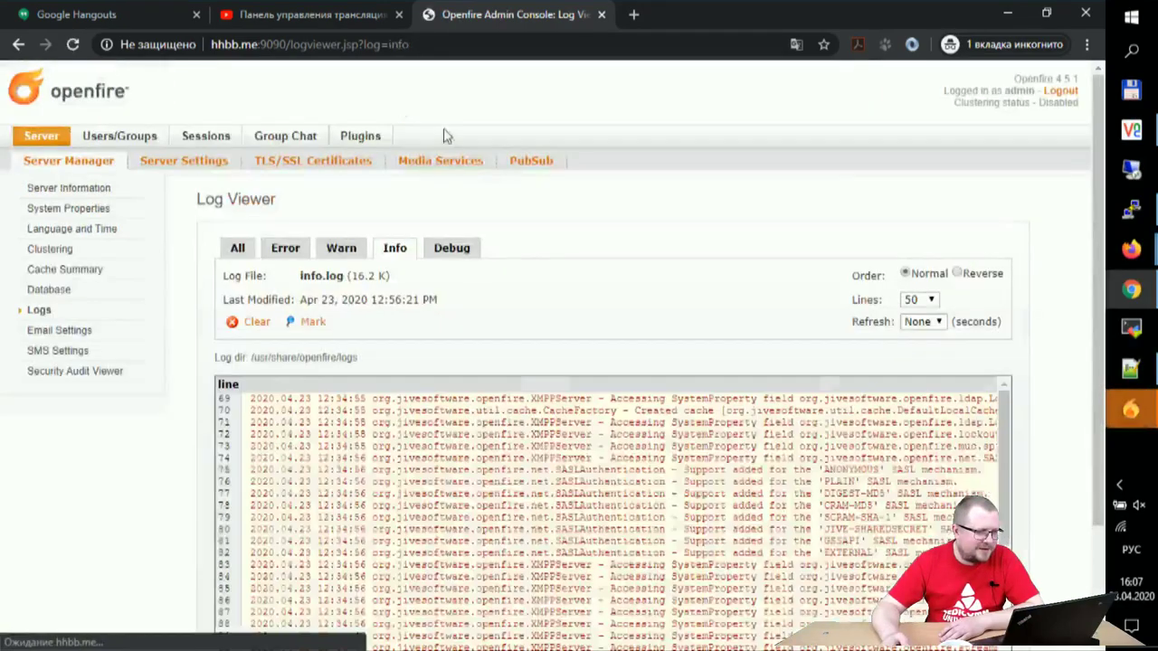
pyautogui.scroll(-2, 281, 332)
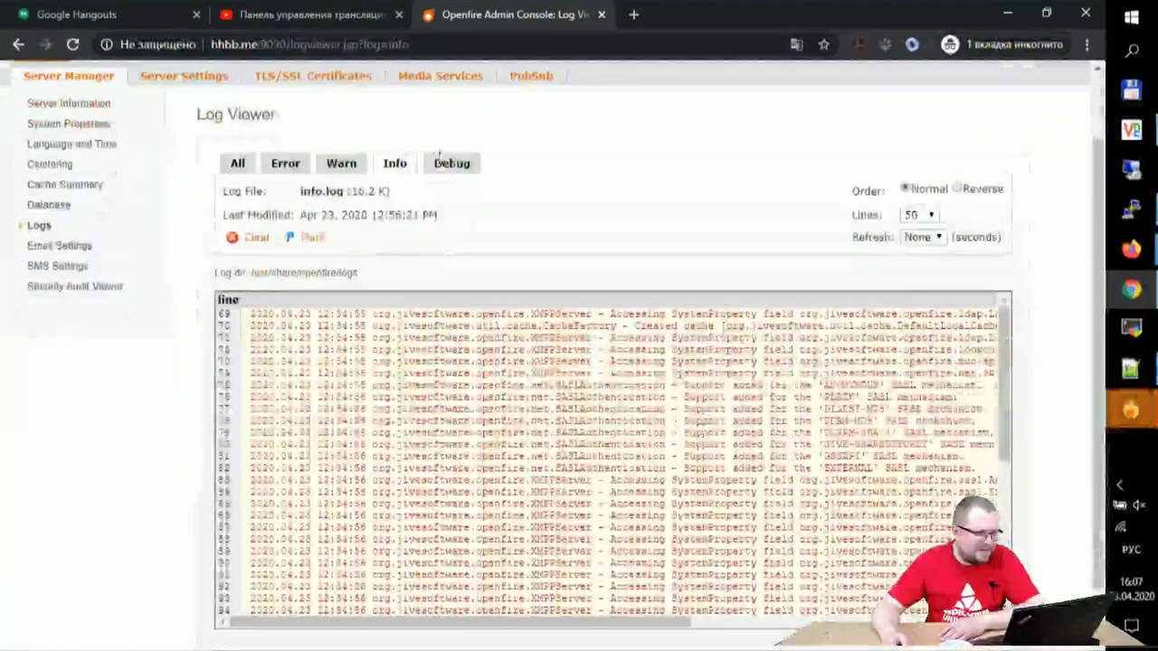
pyautogui.click(237, 164)
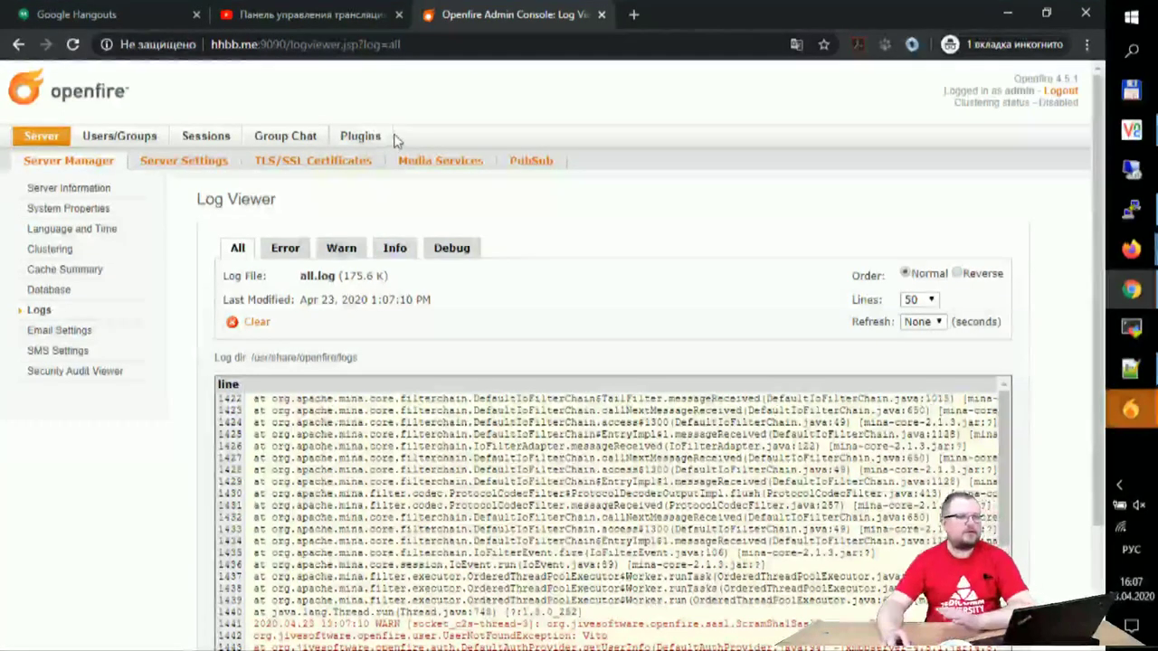
pyautogui.click(366, 136)
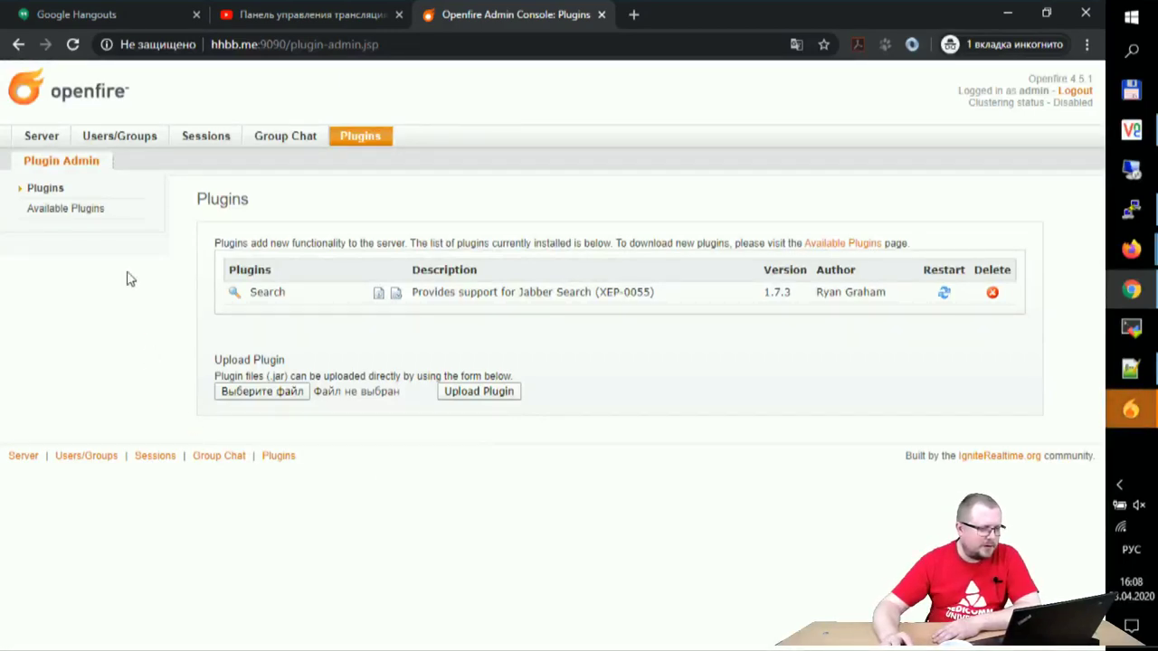
# Step: List the Available Plugins and scroll down through them
pyautogui.click(66, 209)
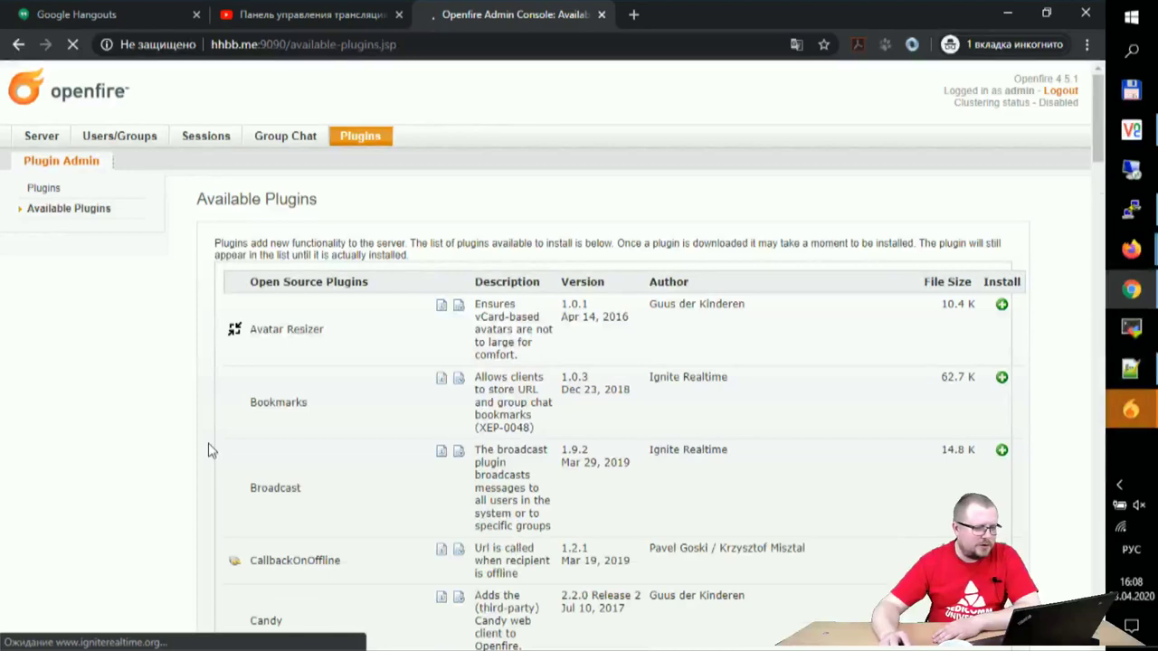
pyautogui.scroll(-3, 130, 426)
pyautogui.scroll(-5, 130, 426)
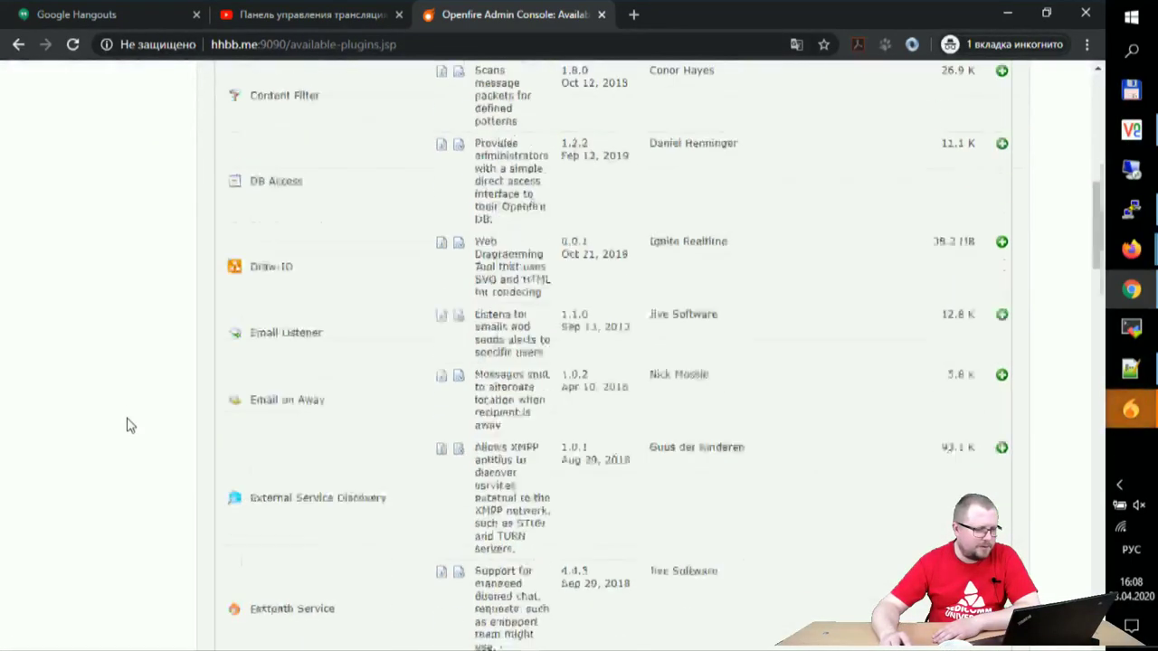
pyautogui.scroll(-2, 129, 426)
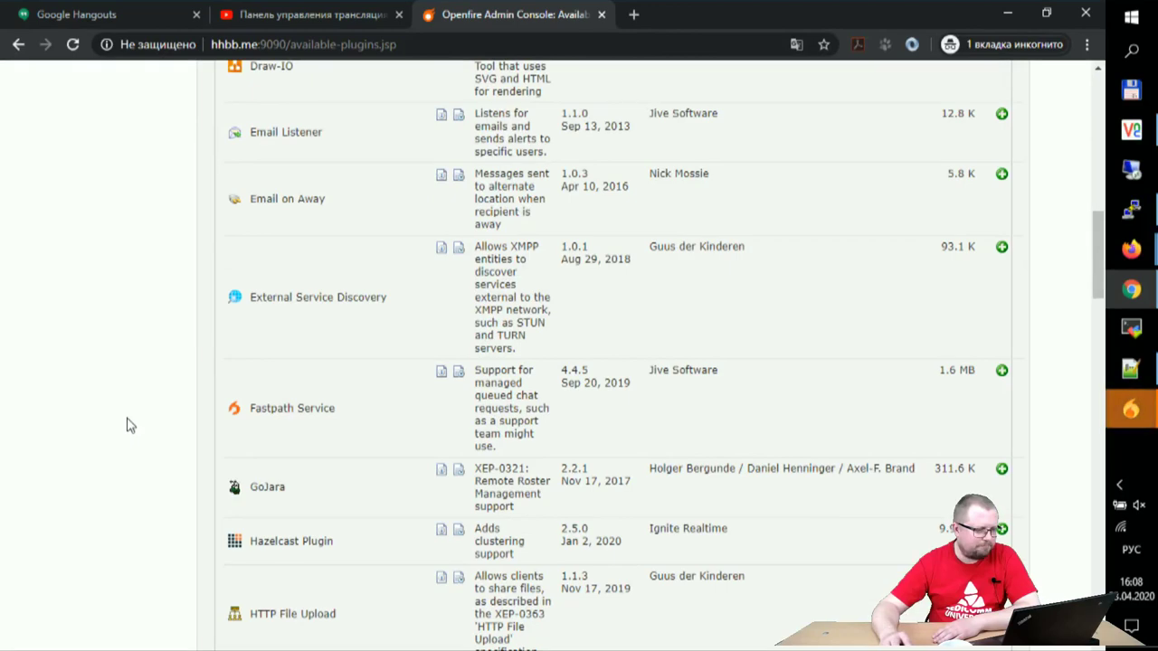
pyautogui.scroll(-2, 130, 426)
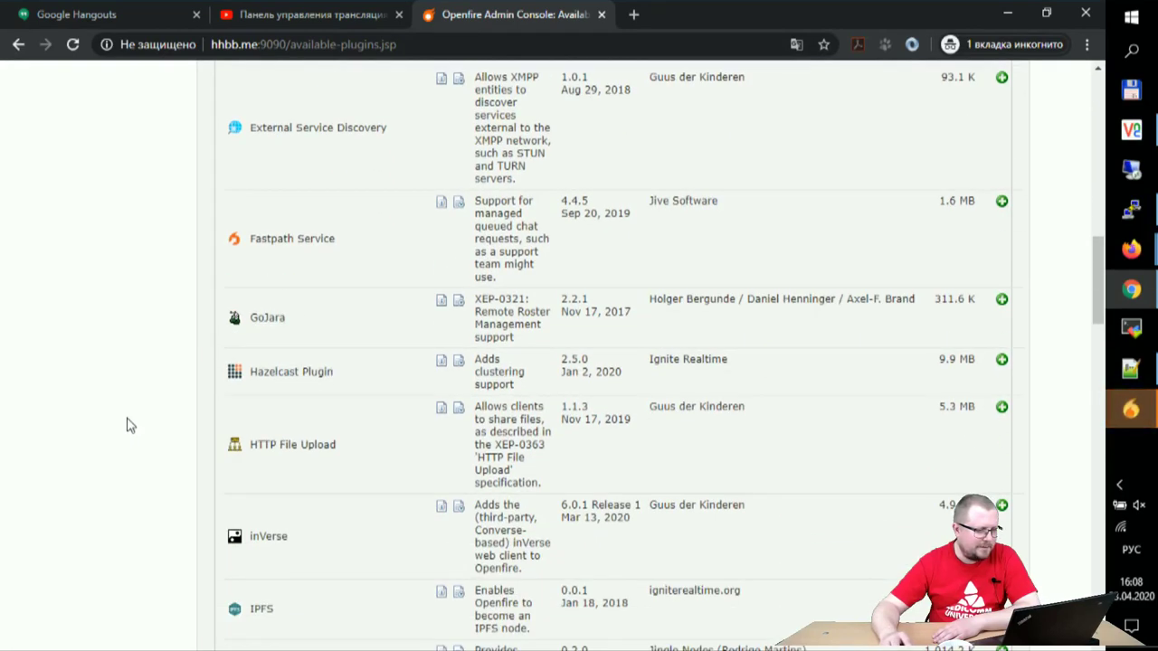
pyautogui.scroll(-1, 130, 426)
pyautogui.scroll(-2, 129, 426)
pyautogui.scroll(-1, 129, 426)
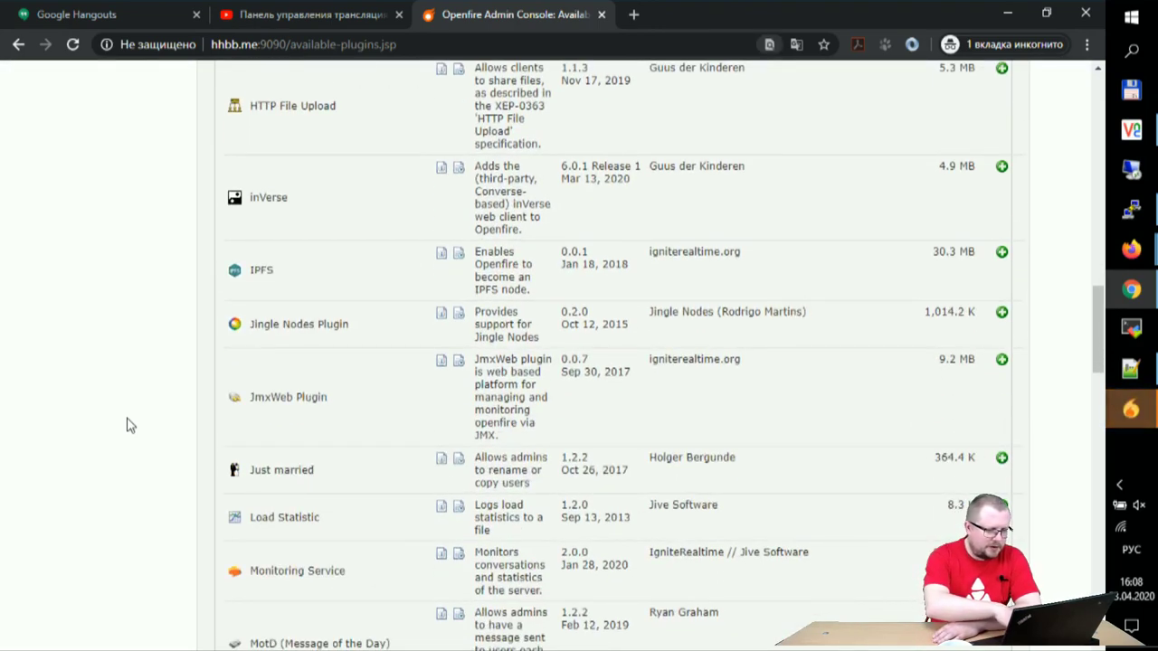
# Step: Find 'cer' on the page and open the Certificate Manager plugin's readme
pyautogui.hotkey('ctrl', 'f')
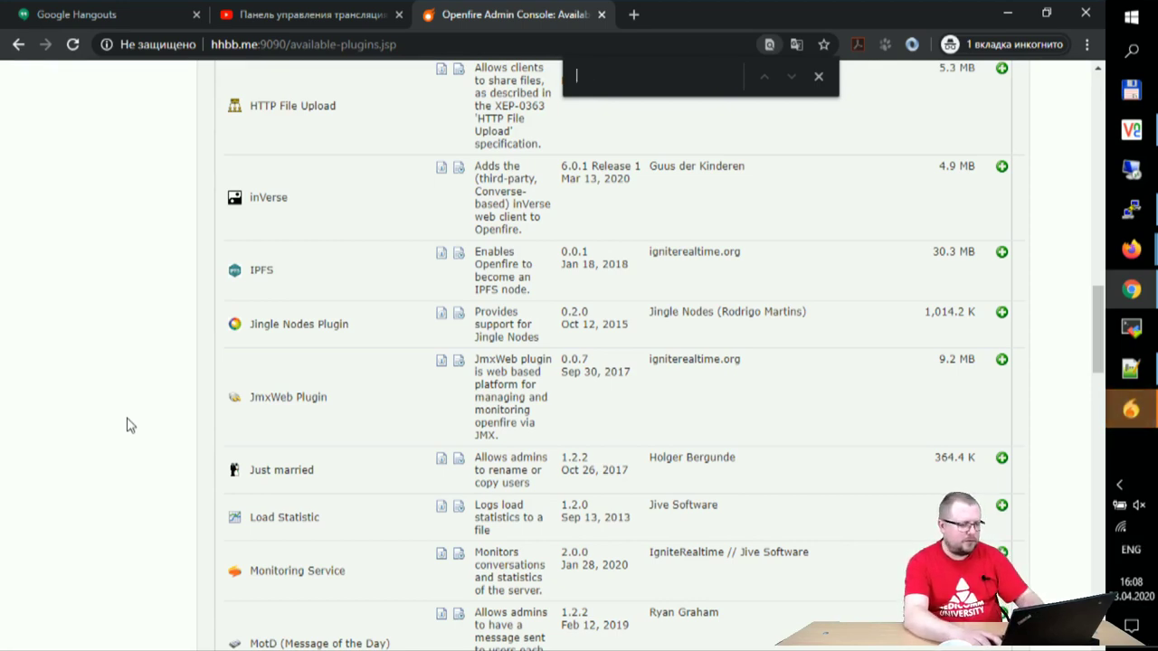
pyautogui.write('se')
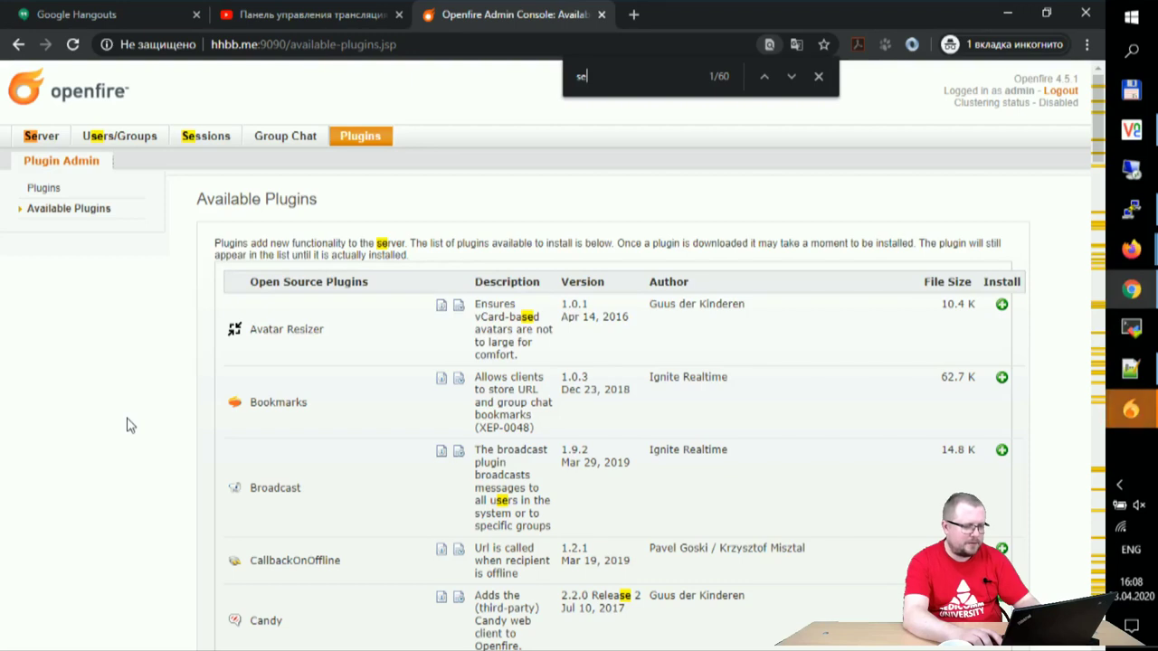
pyautogui.write('r')
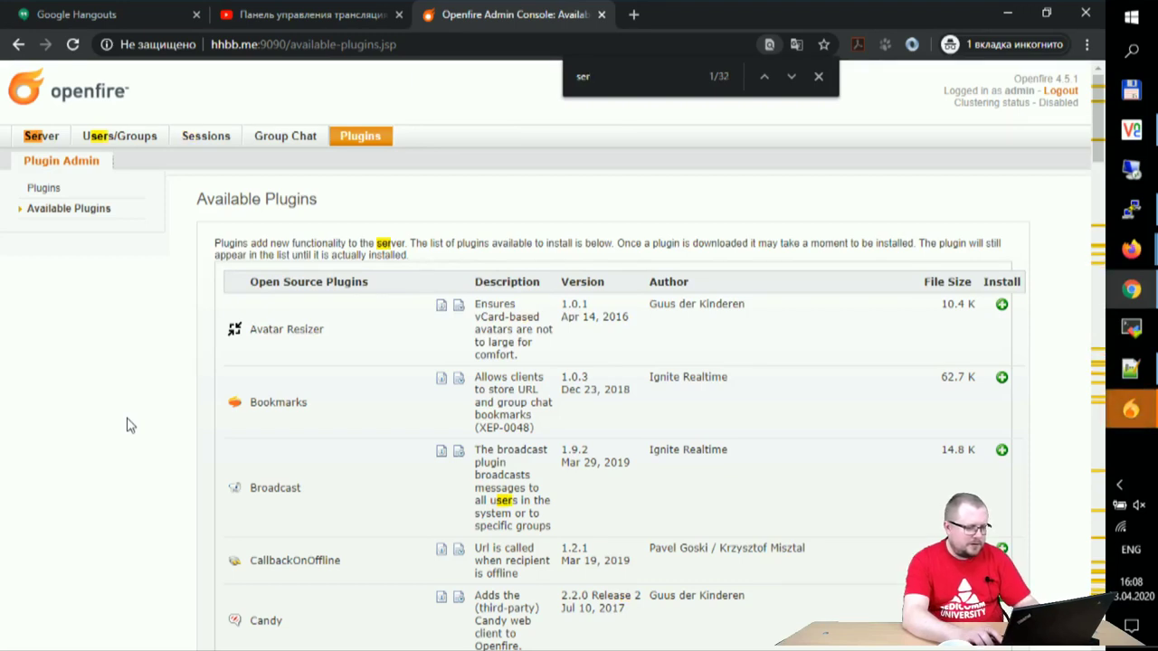
pyautogui.write('t')
pyautogui.press('BackSpace')
pyautogui.press('BackSpace')
pyautogui.press('BackSpace')
pyautogui.press('BackSpace')
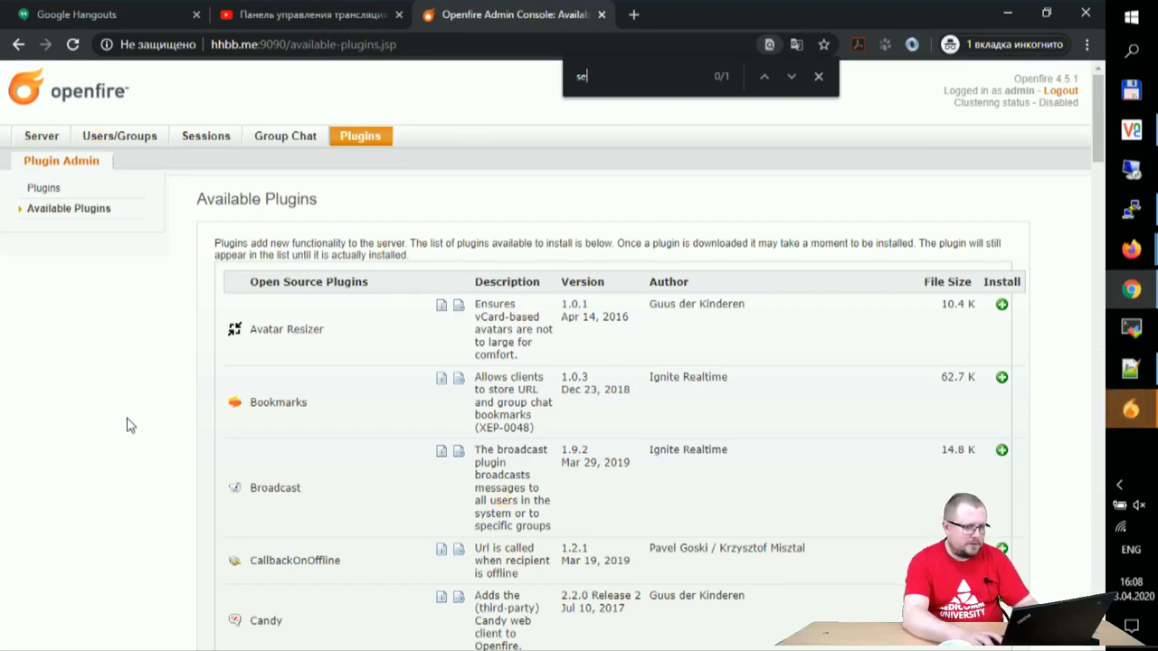
pyautogui.write('cert')
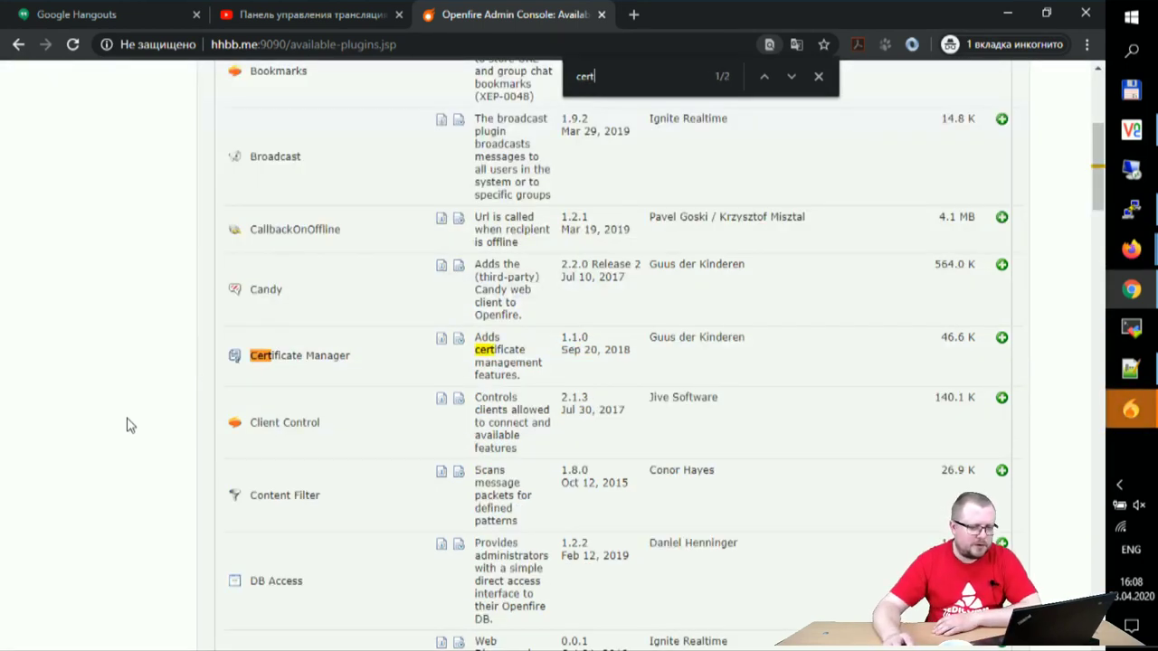
pyautogui.click(441, 342)
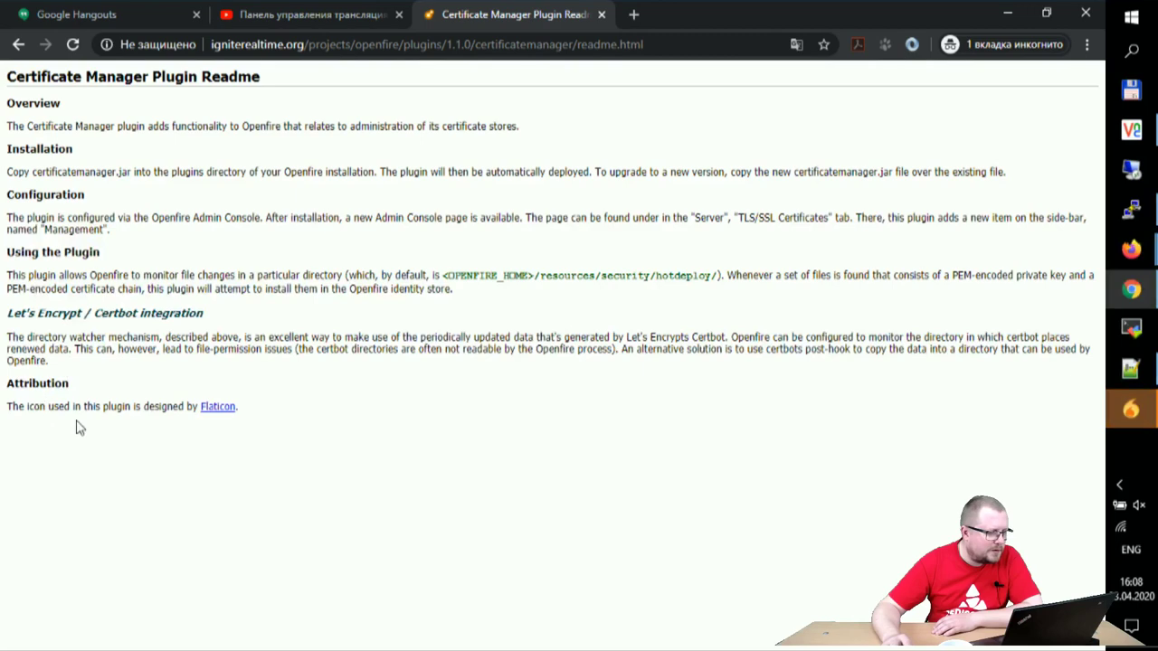
pyautogui.click(18, 43)
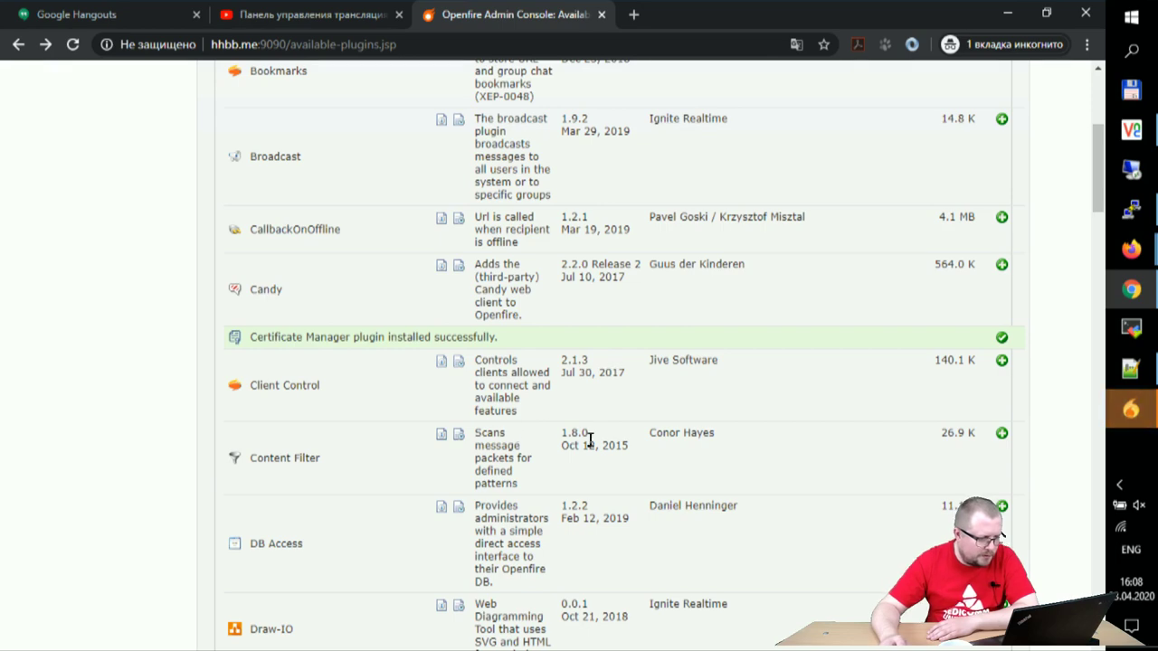
pyautogui.scroll(-2, 595, 470)
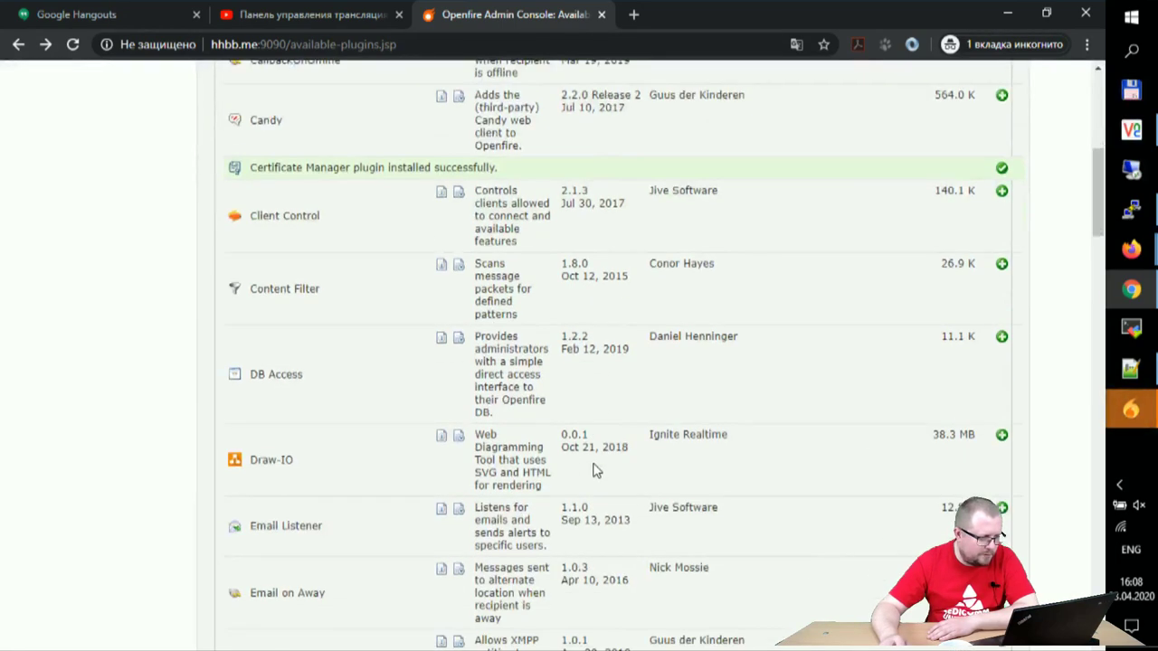
pyautogui.scroll(-2, 595, 469)
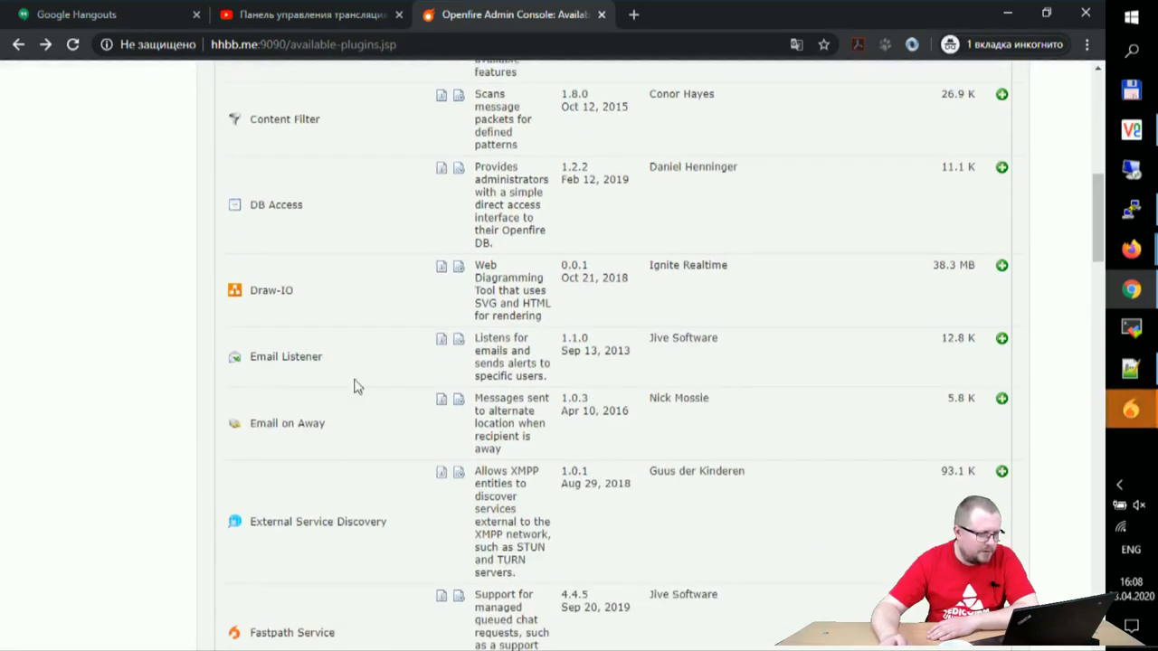
pyautogui.scroll(-3, 387, 434)
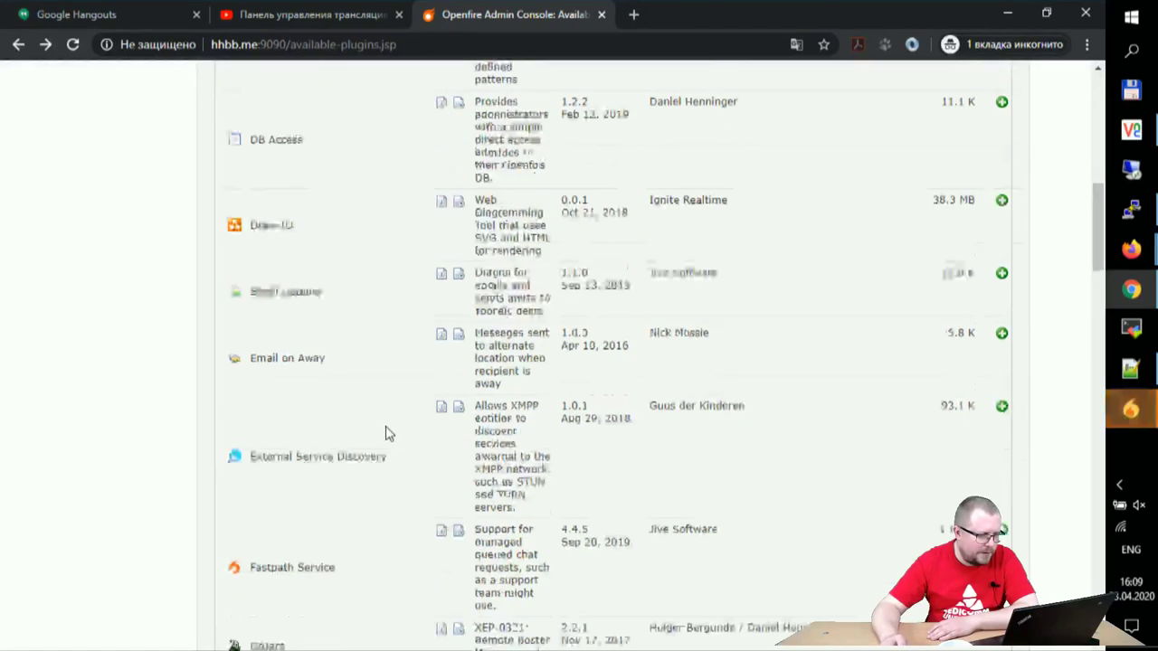
pyautogui.scroll(-4, 556, 427)
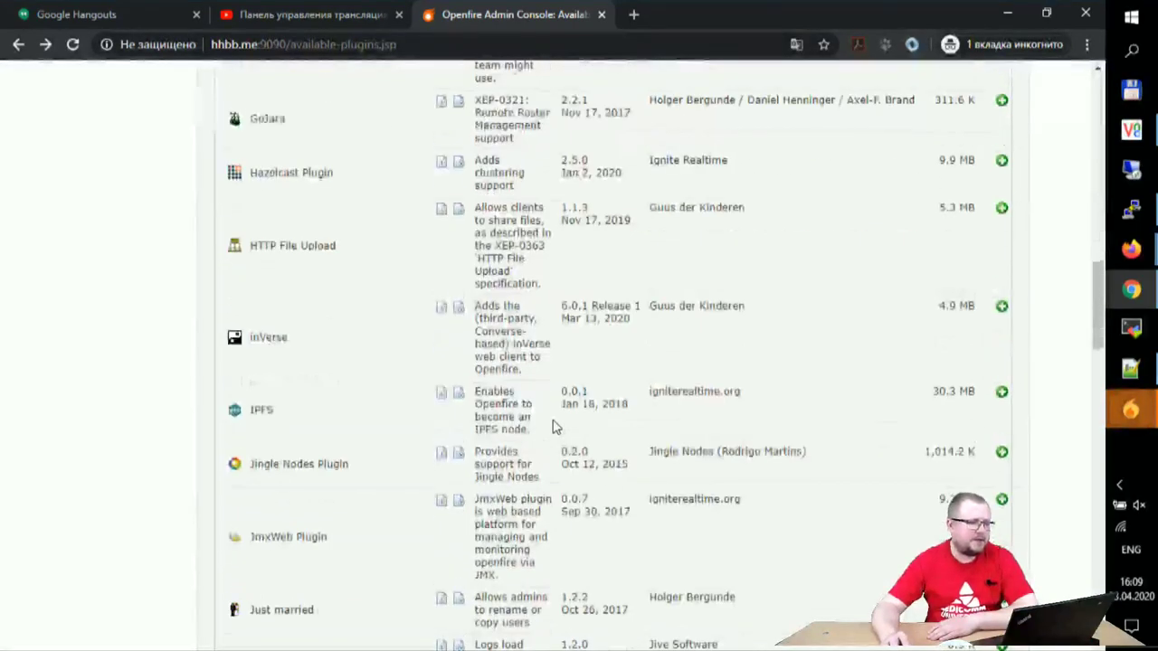
pyautogui.scroll(-2, 555, 427)
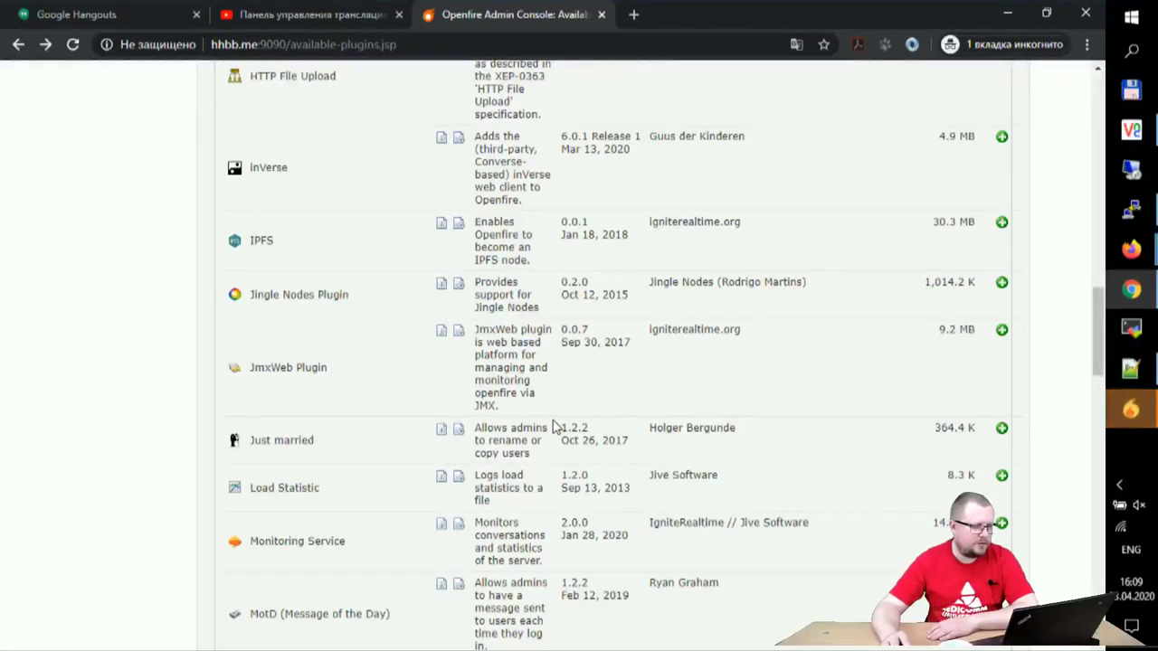
pyautogui.scroll(-2, 555, 427)
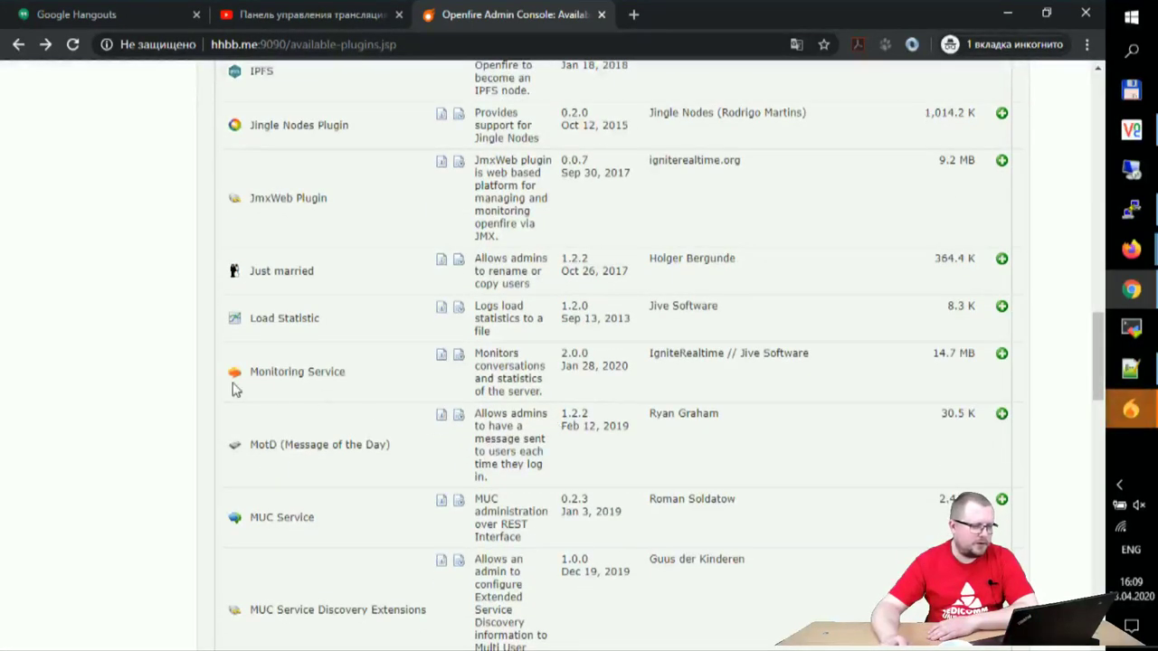
pyautogui.scroll(-3, 488, 491)
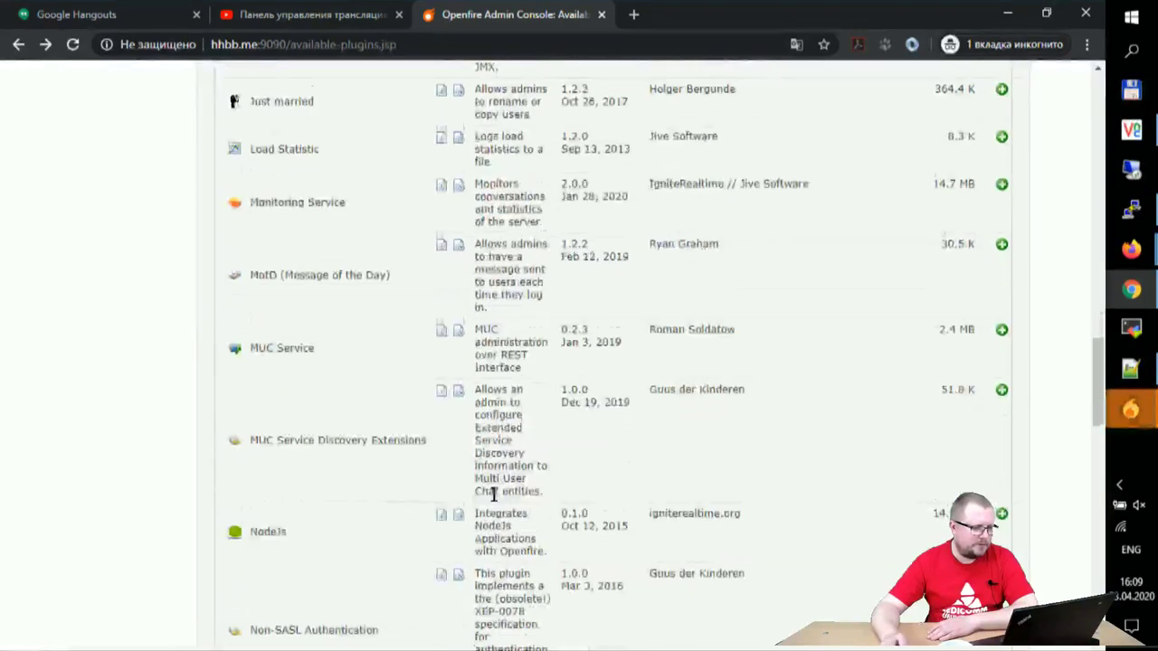
pyautogui.scroll(-2, 487, 491)
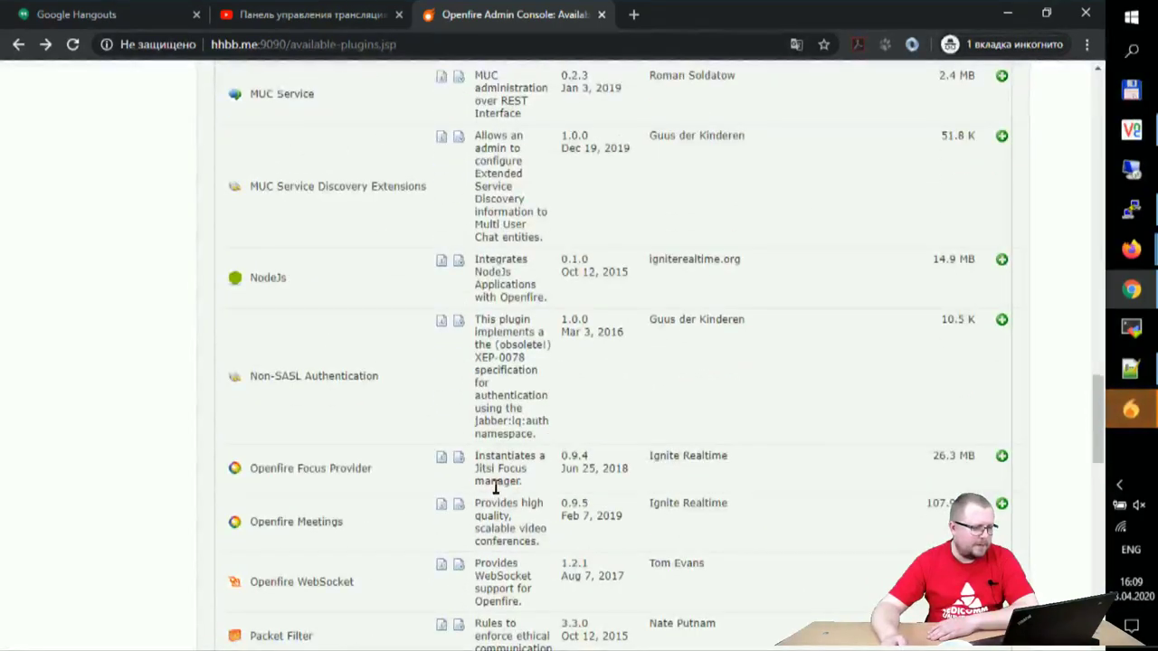
pyautogui.scroll(-5, 494, 488)
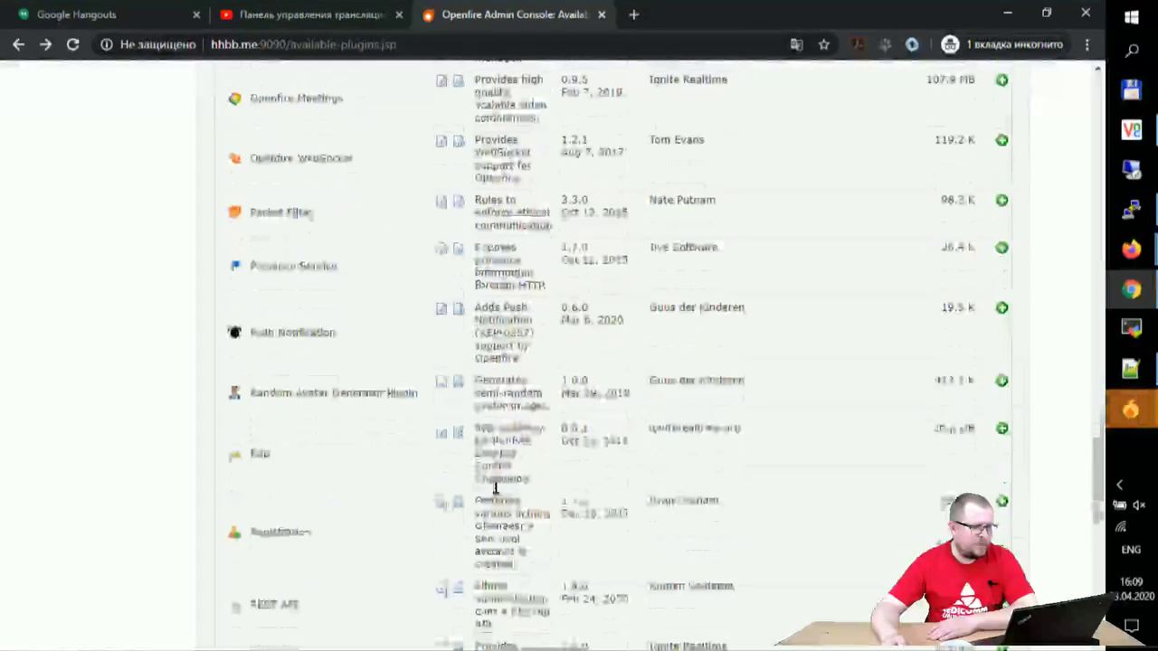
pyautogui.scroll(-3, 392, 382)
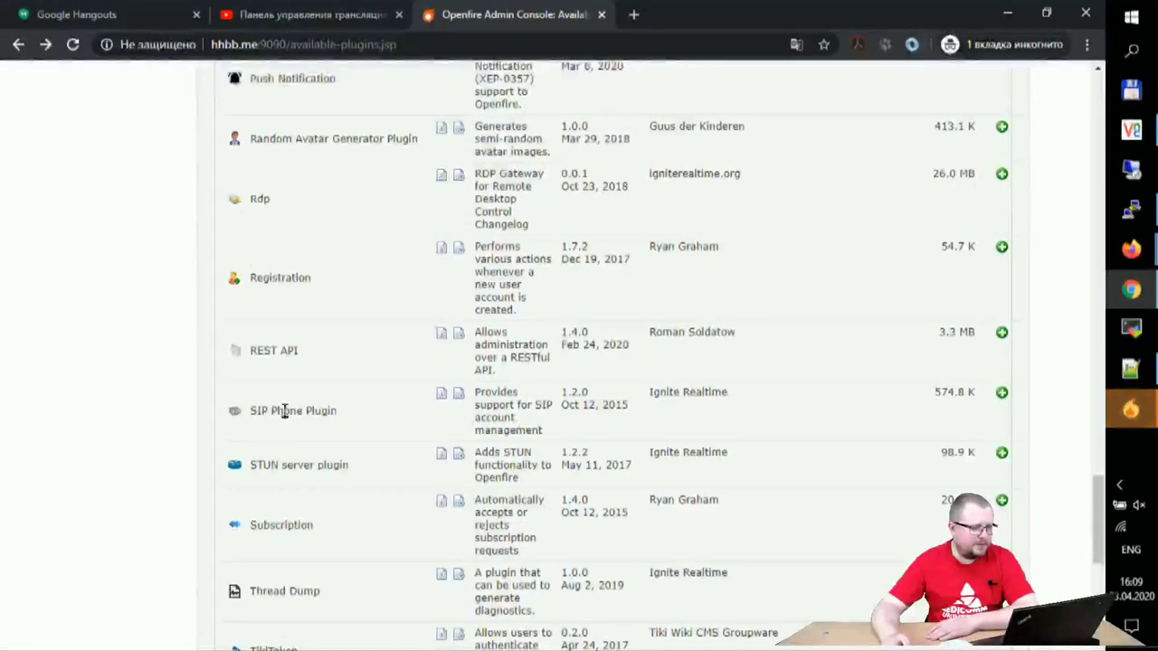
pyautogui.moveTo(266, 411); pyautogui.dragTo(370, 422)
pyautogui.scroll(-2, 612, 435)
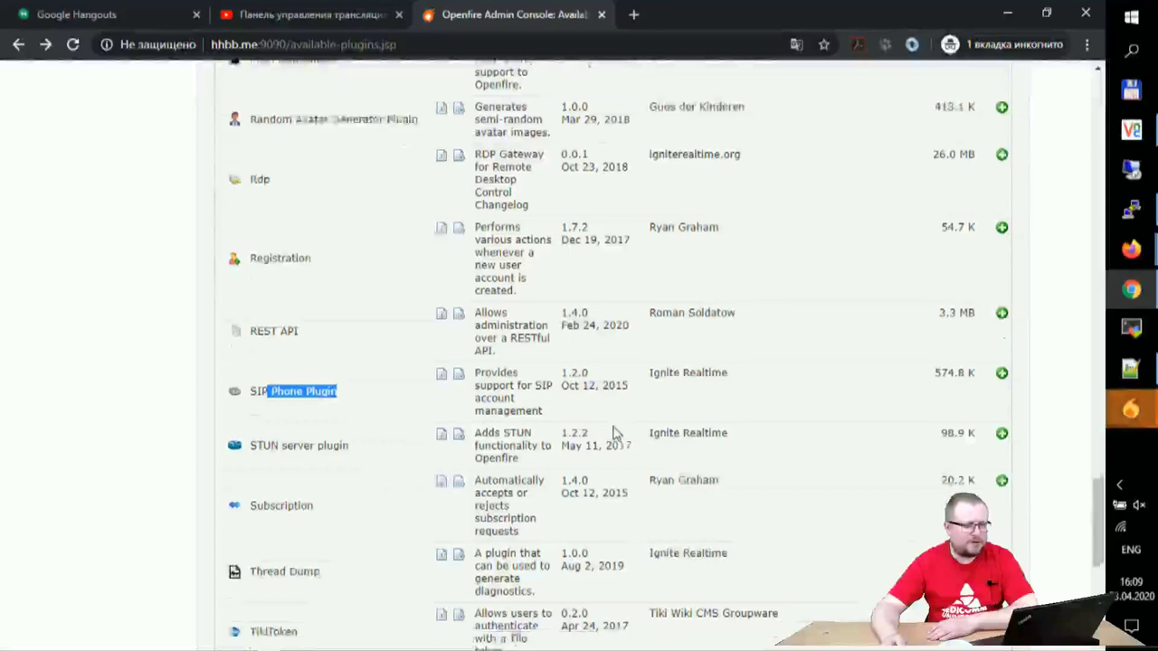
pyautogui.scroll(-2, 612, 435)
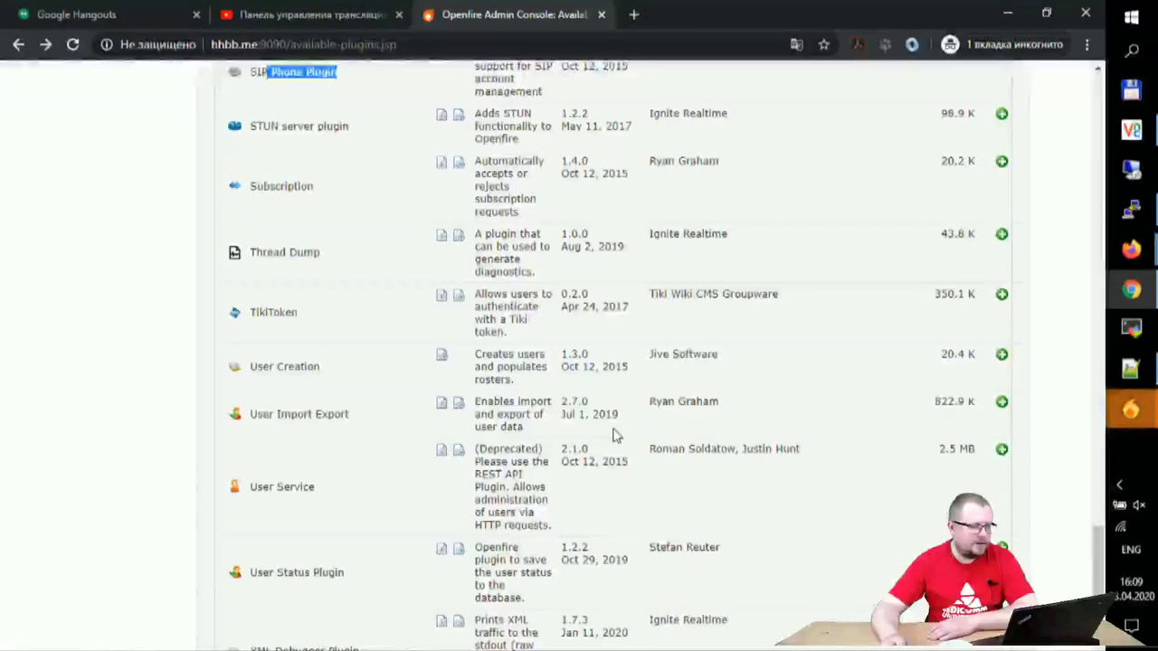
pyautogui.scroll(-2, 612, 435)
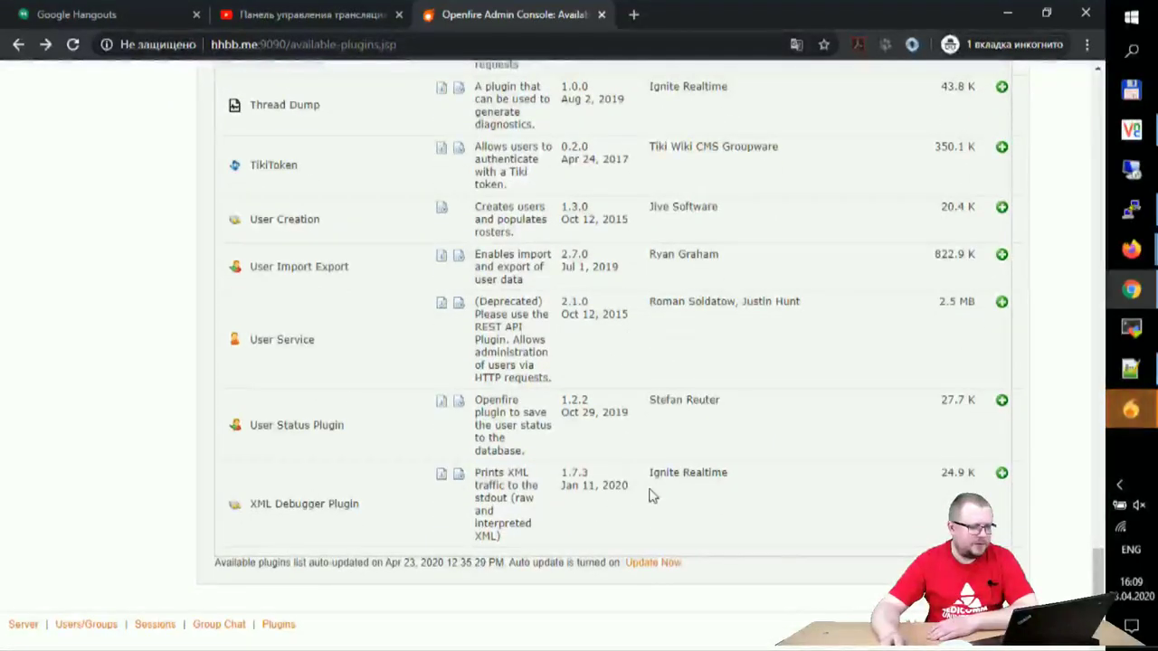
pyautogui.scroll(15, 651, 495)
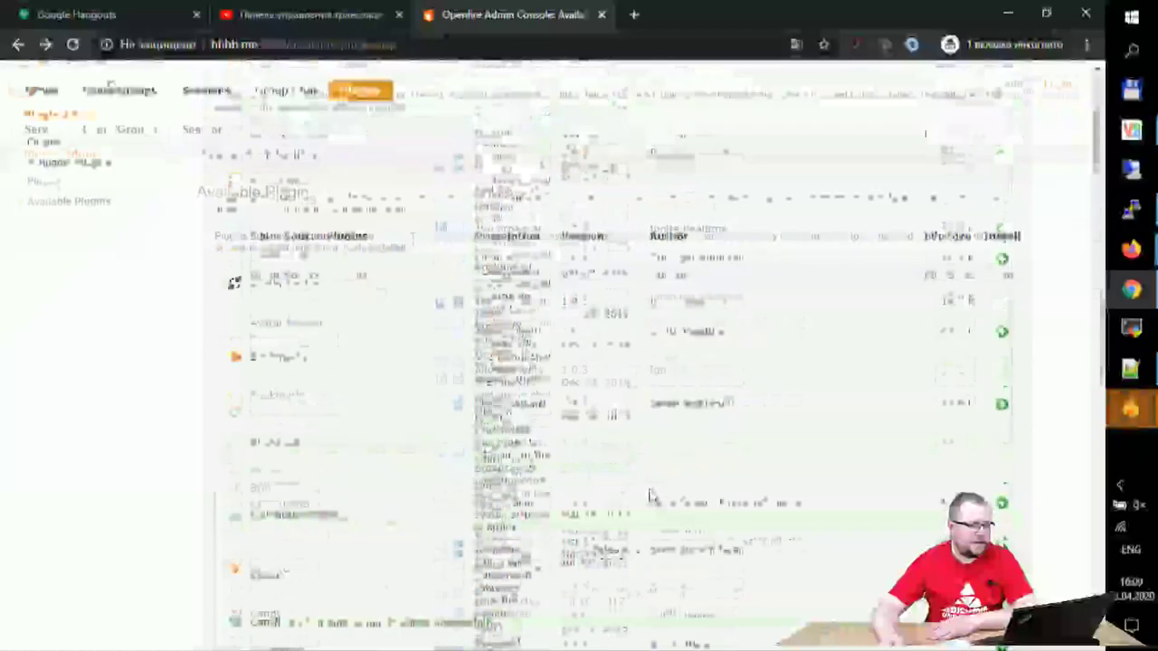
pyautogui.scroll(2, 651, 496)
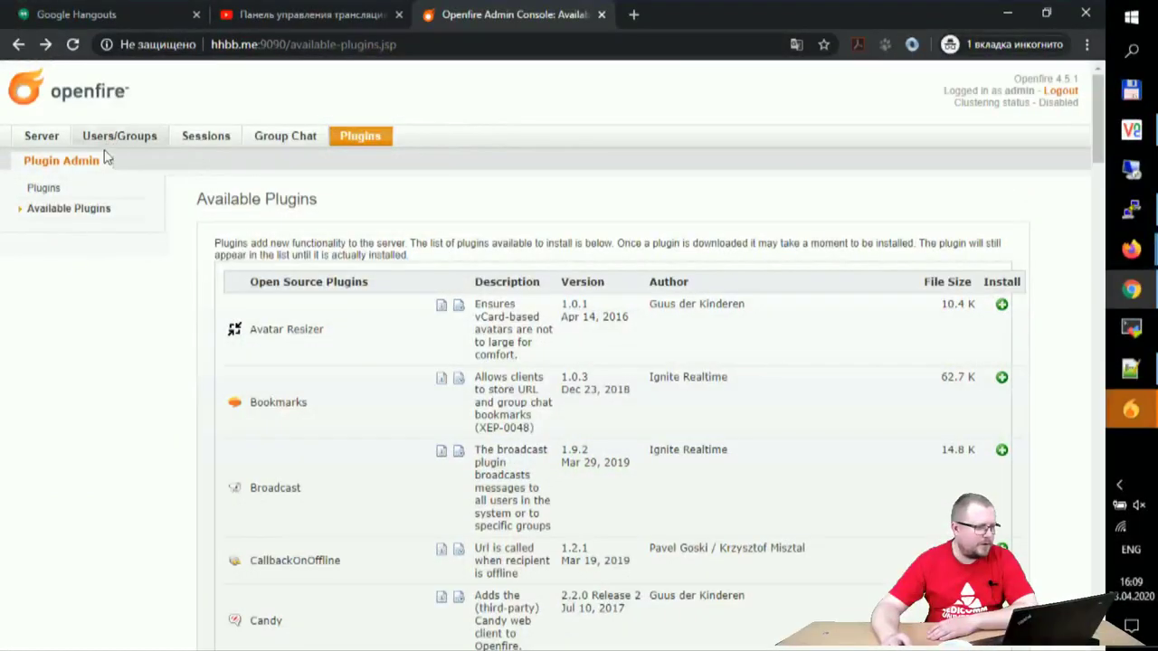
# Step: Go to Server Settings > TLS/SSL Certificates
pyautogui.click(38, 138)
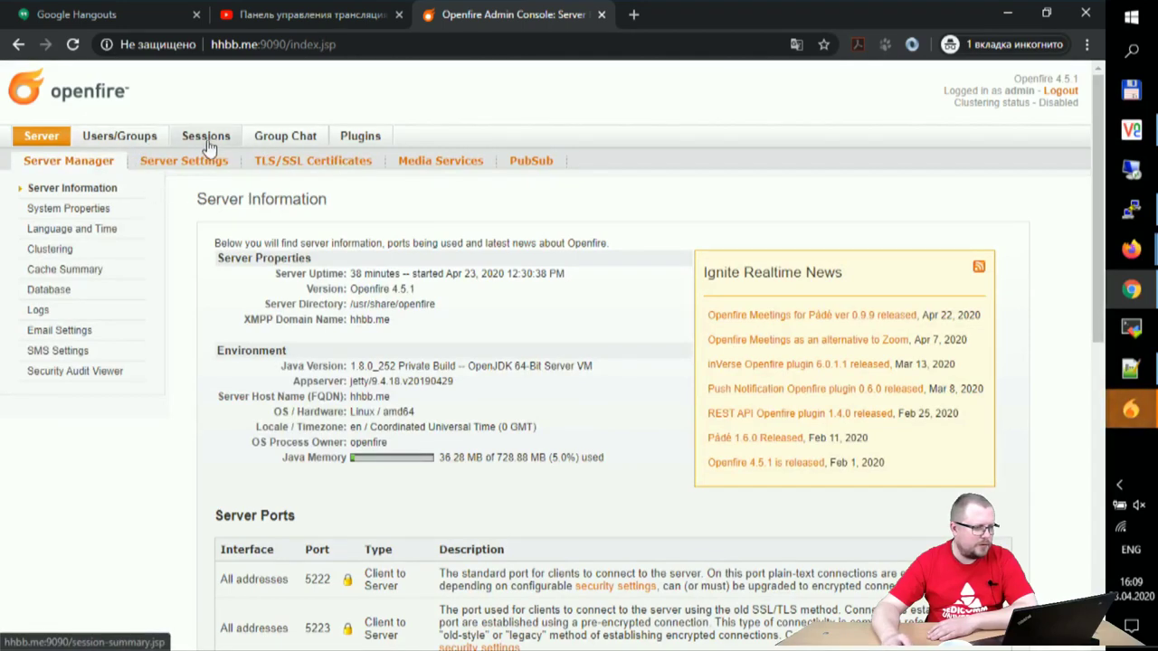
pyautogui.click(185, 163)
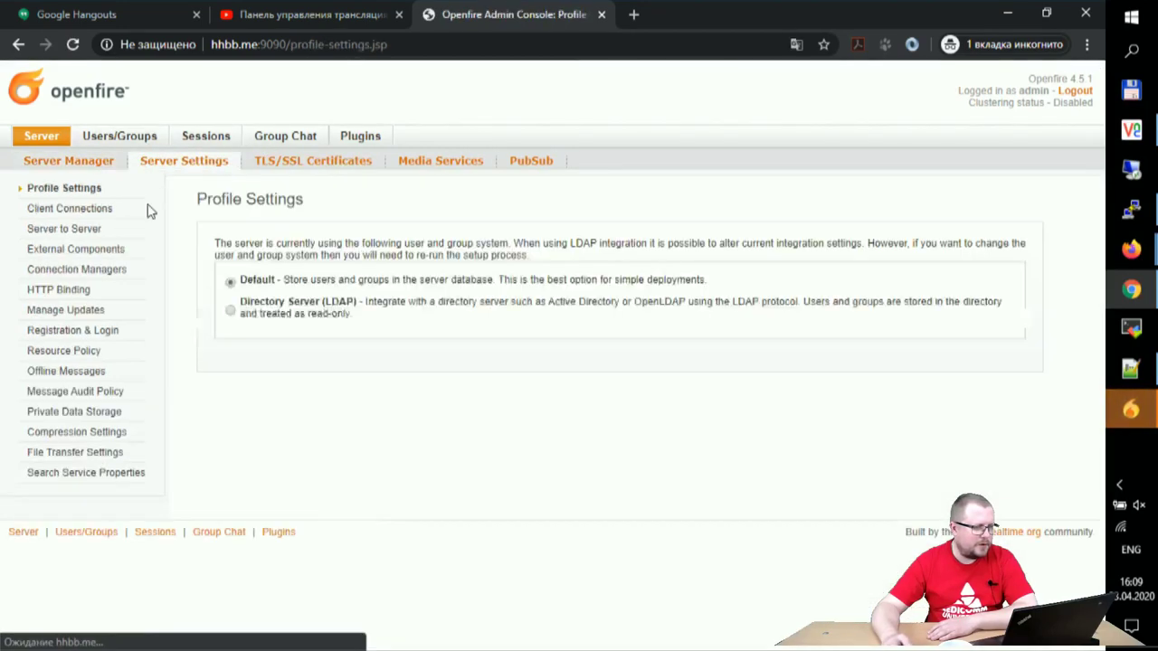
pyautogui.click(324, 165)
pyautogui.scroll(-3, 179, 298)
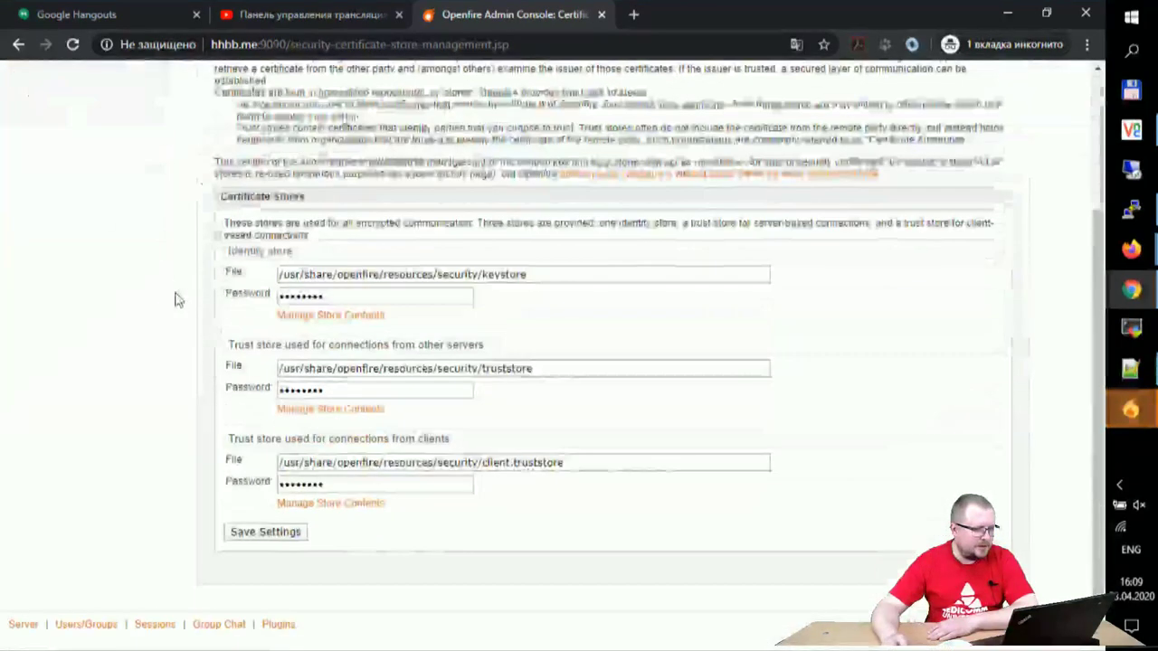
pyautogui.scroll(3, 139, 414)
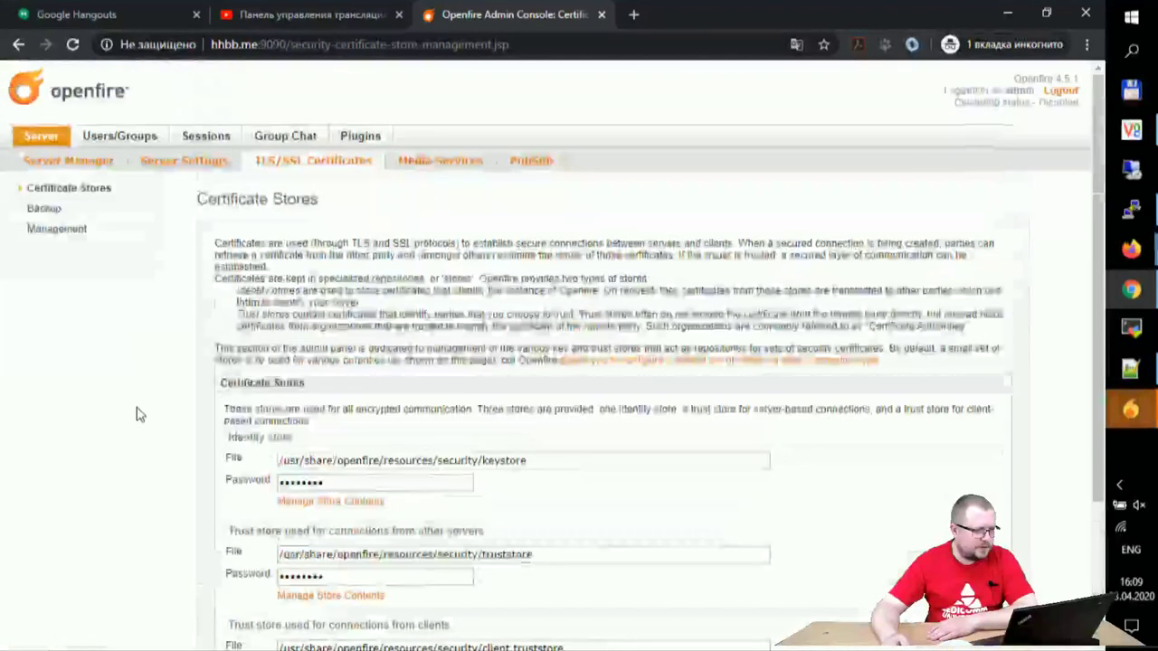
pyautogui.click(184, 161)
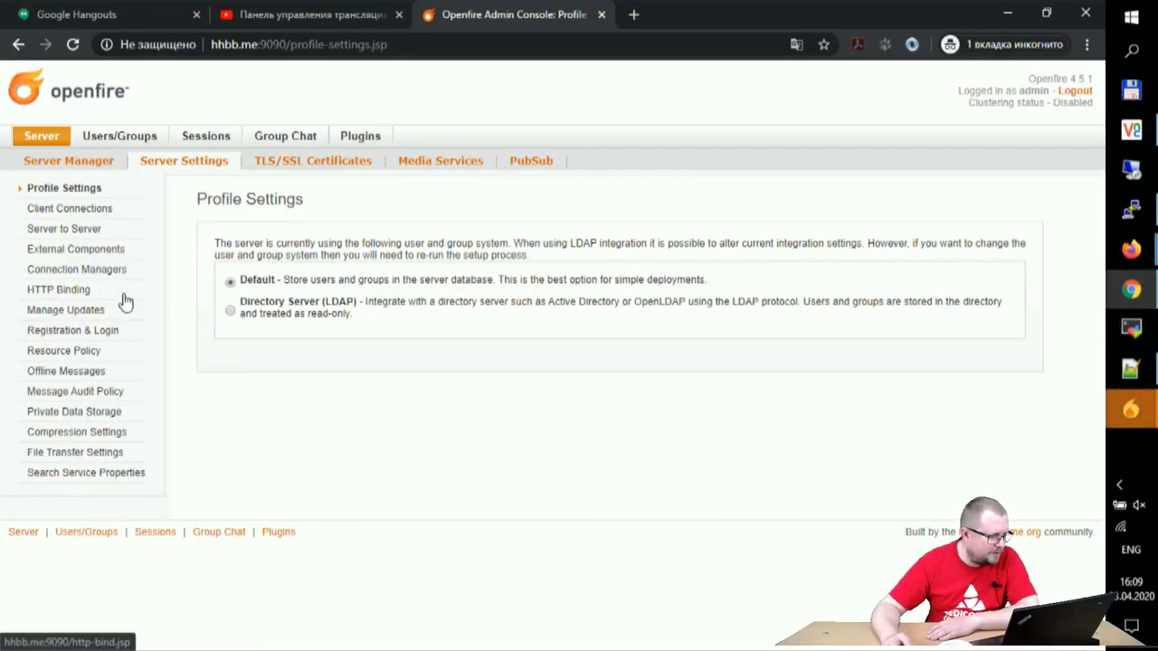
pyautogui.click(286, 161)
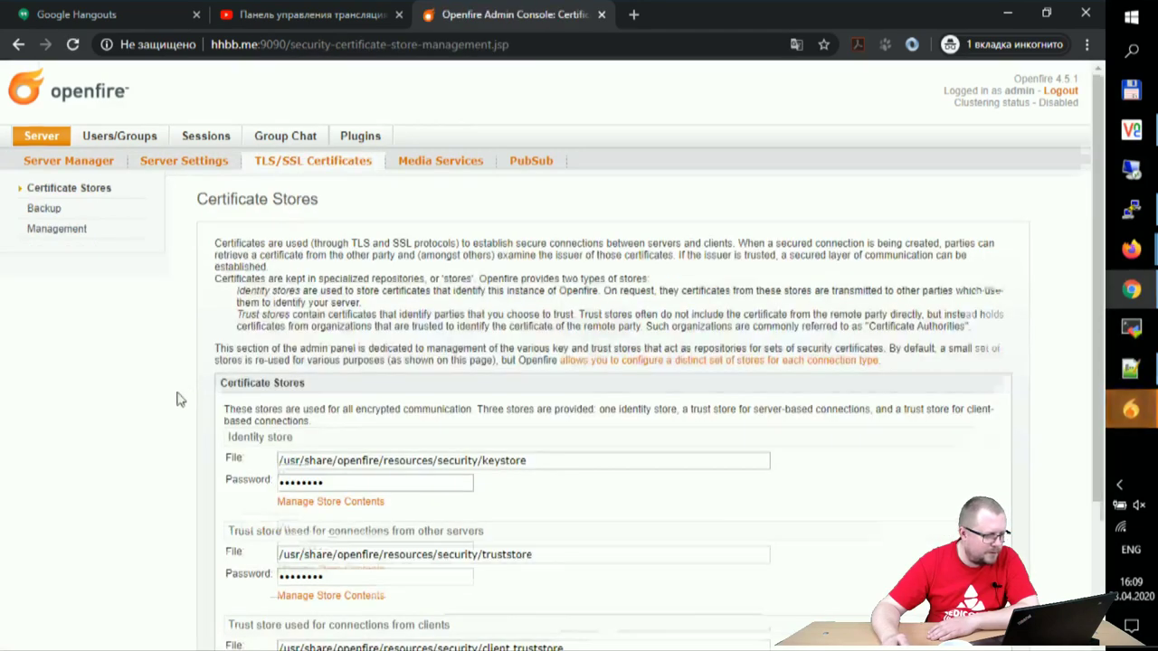
pyautogui.scroll(-3, 181, 395)
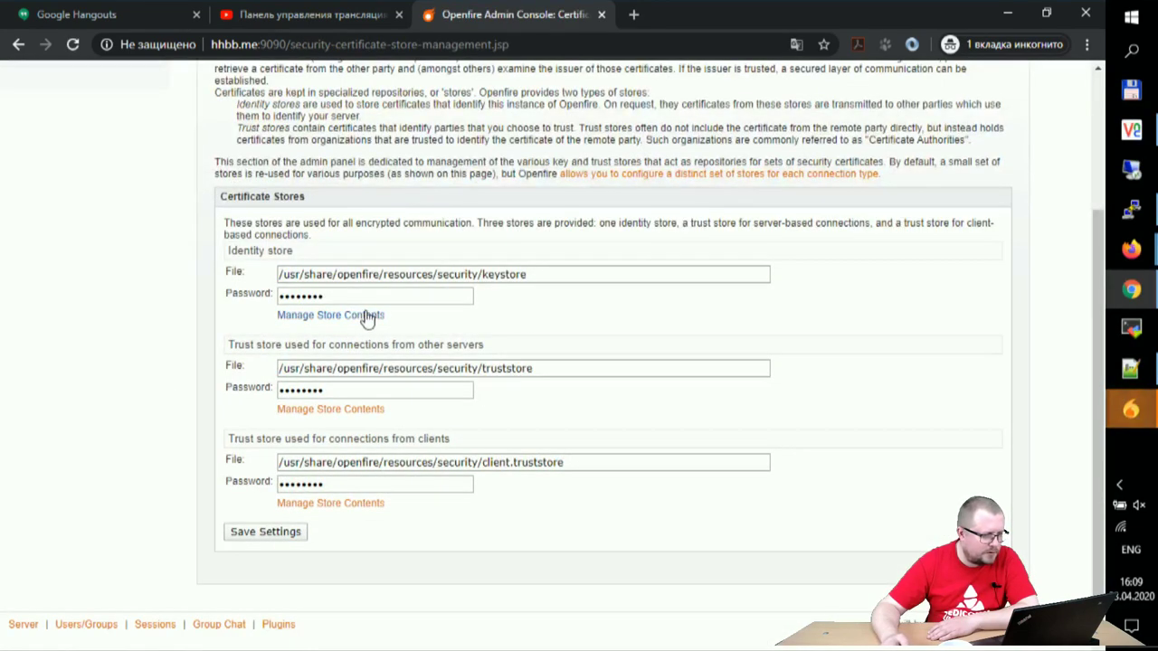
# Step: Open the Identity store's contents, which list the self-signed RSA certificate
pyautogui.click(368, 317)
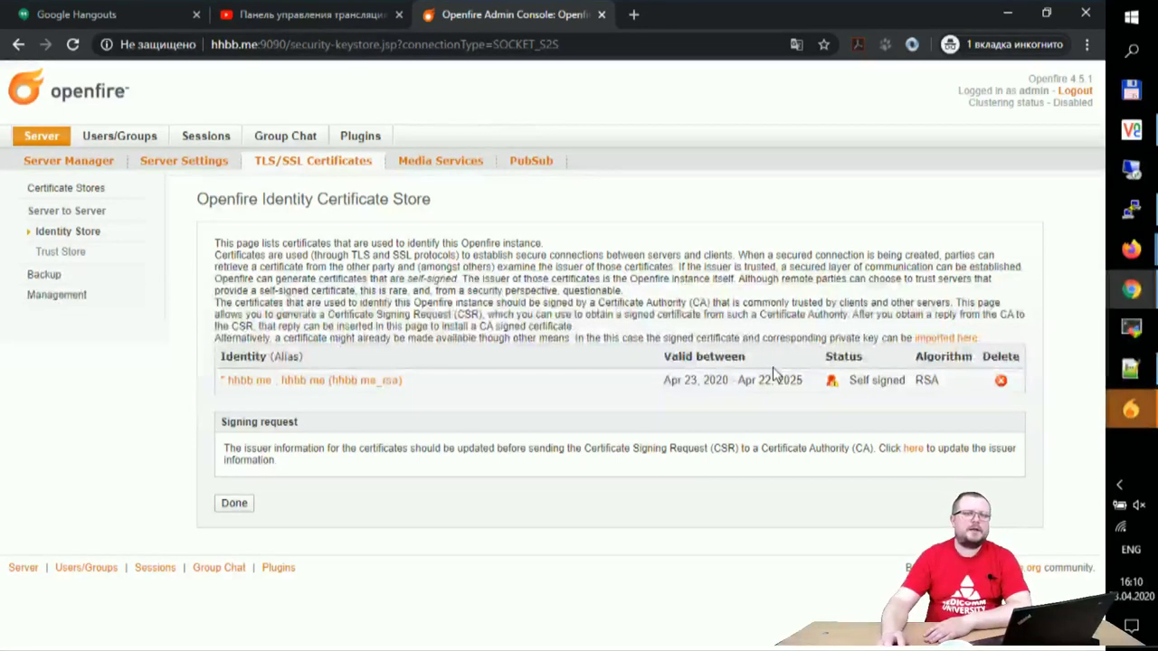
pyautogui.moveTo(1131, 409)
pyautogui.click(1029, 499)
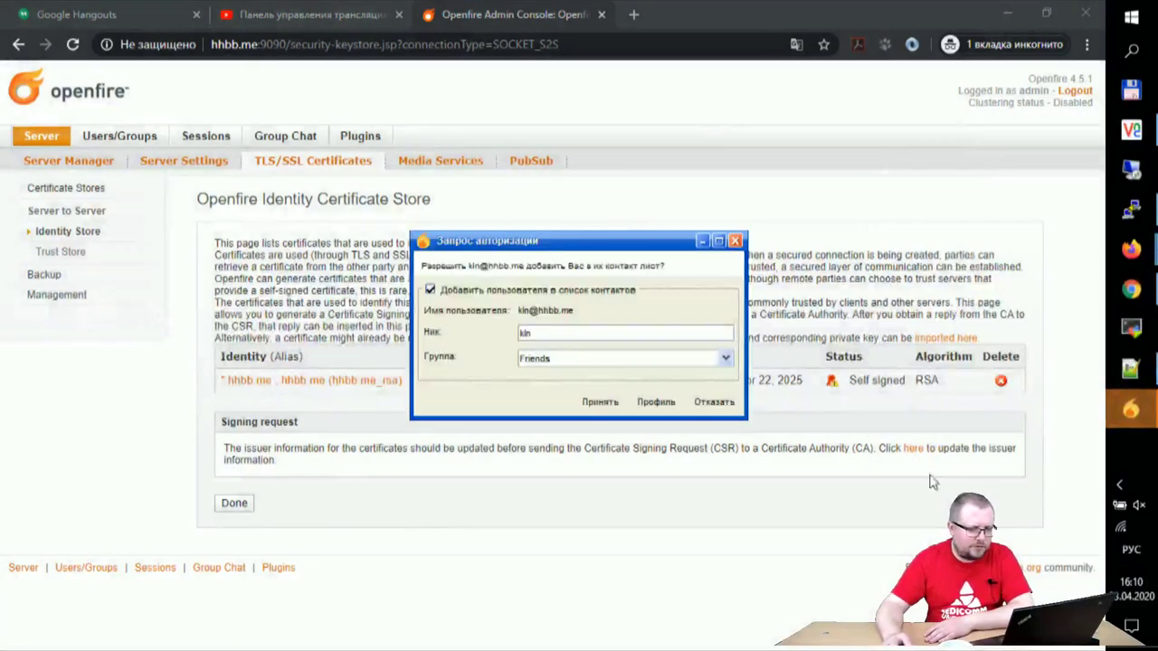
# Step: Accept both pending Запрос авторизации contact requests
pyautogui.click(597, 401)
pyautogui.moveTo(1131, 409)
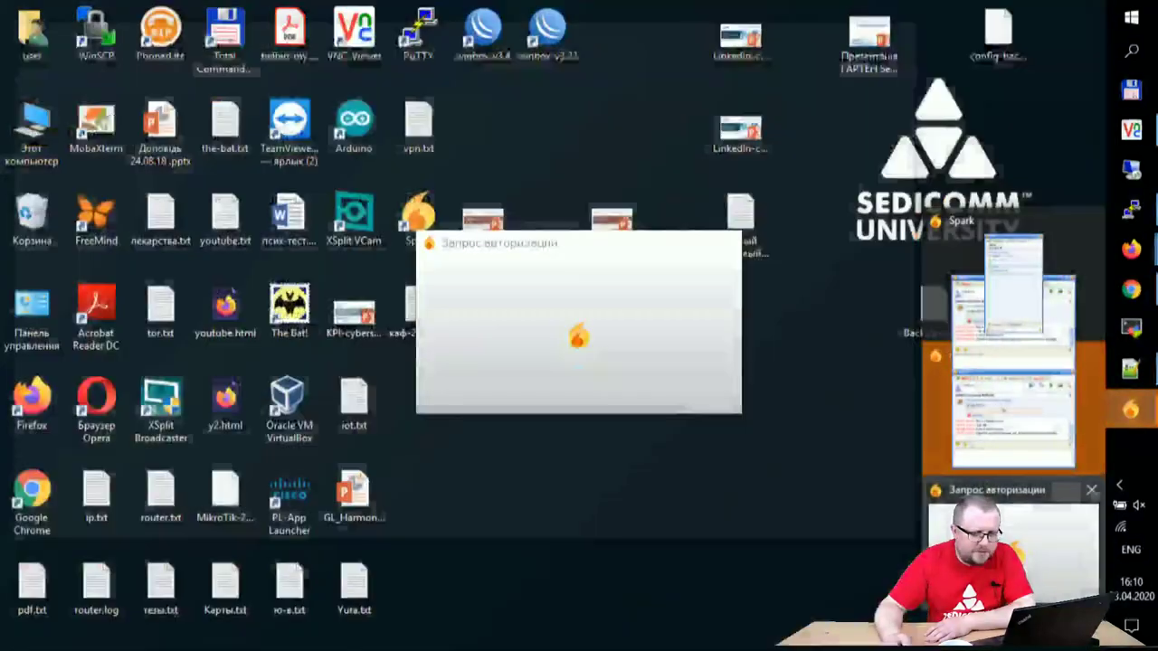
pyautogui.click(986, 493)
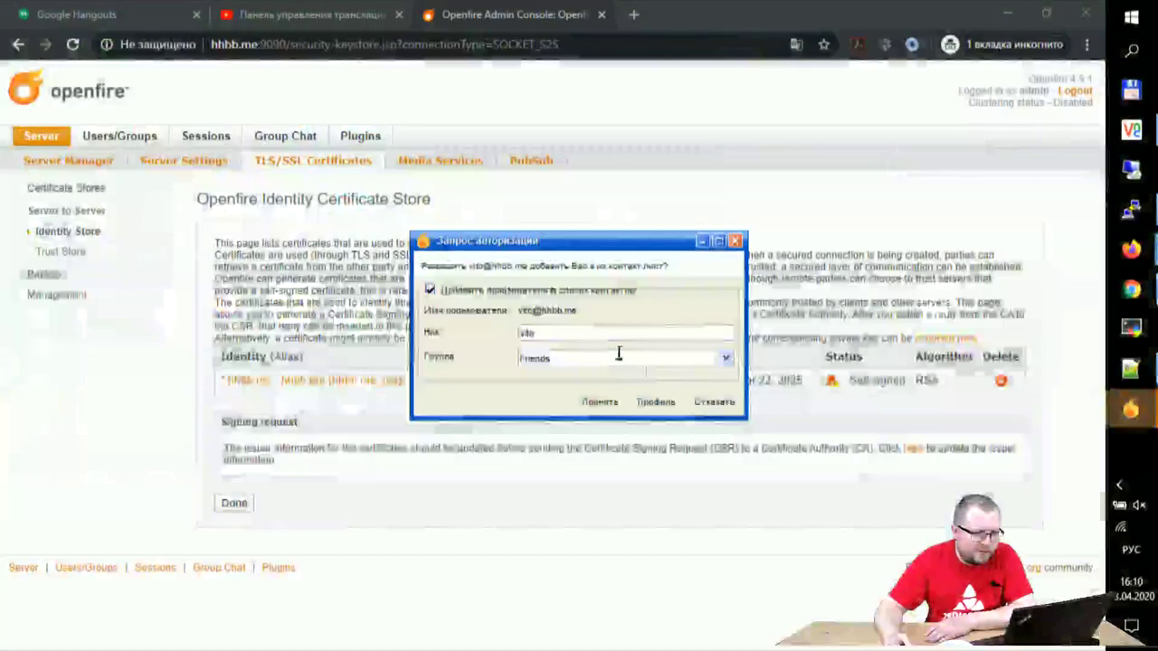
pyautogui.click(592, 402)
# Step: Open the chat tab with three unread messages ('Hi', 'Test', 'From android')
pyautogui.moveTo(1131, 414)
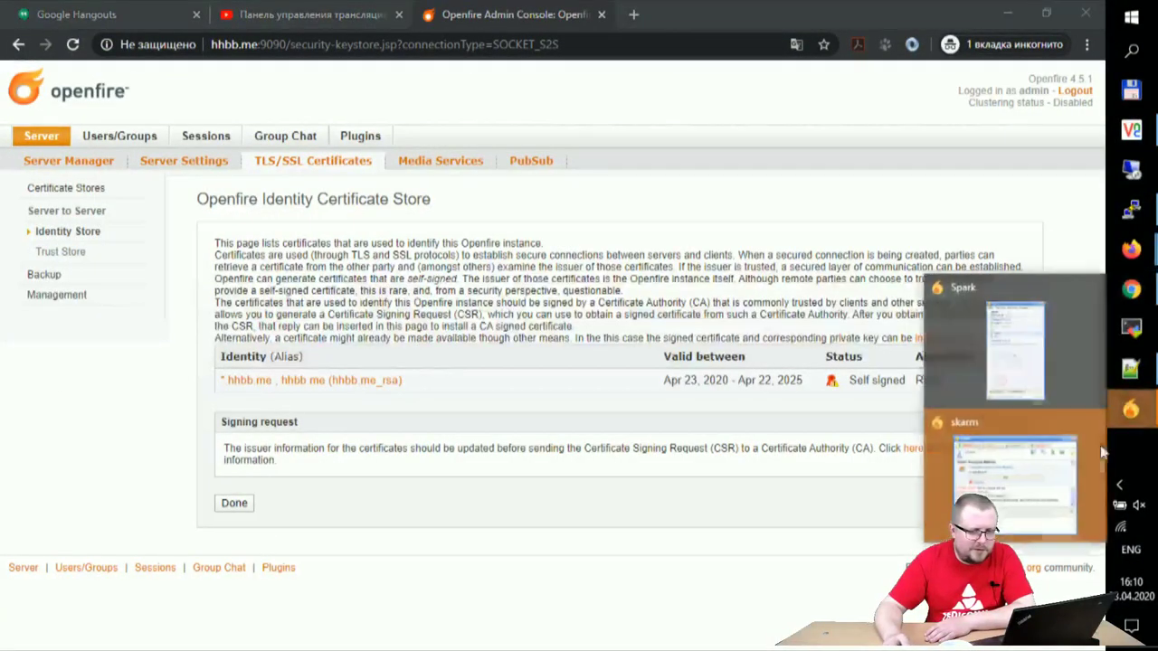
pyautogui.click(1041, 470)
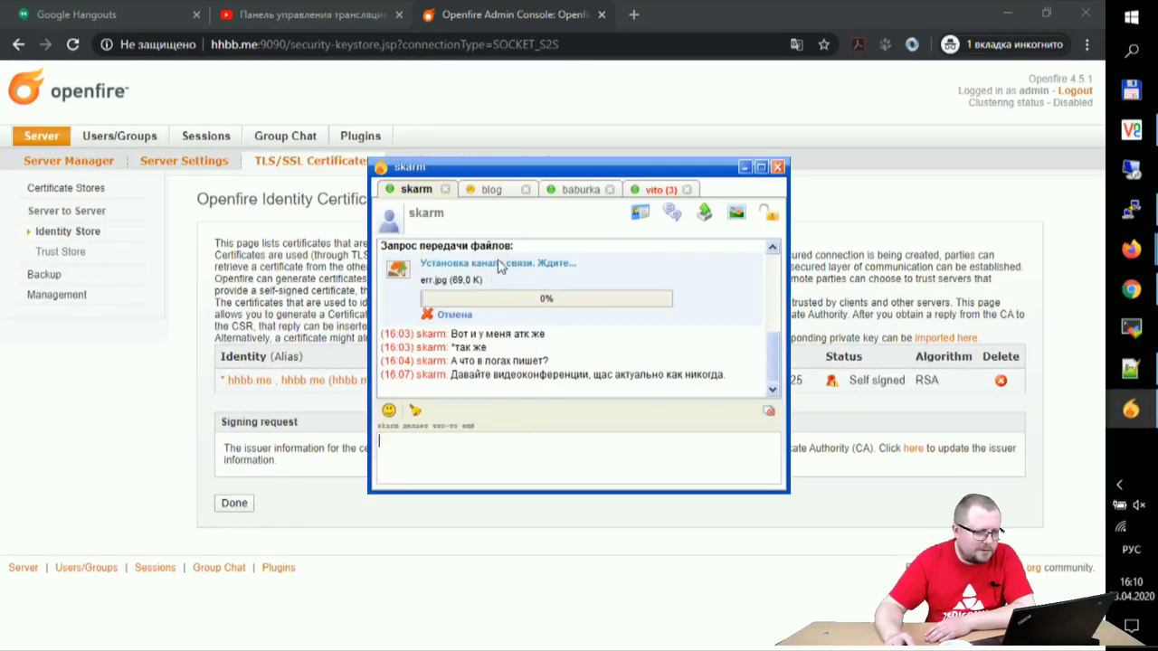
pyautogui.click(654, 190)
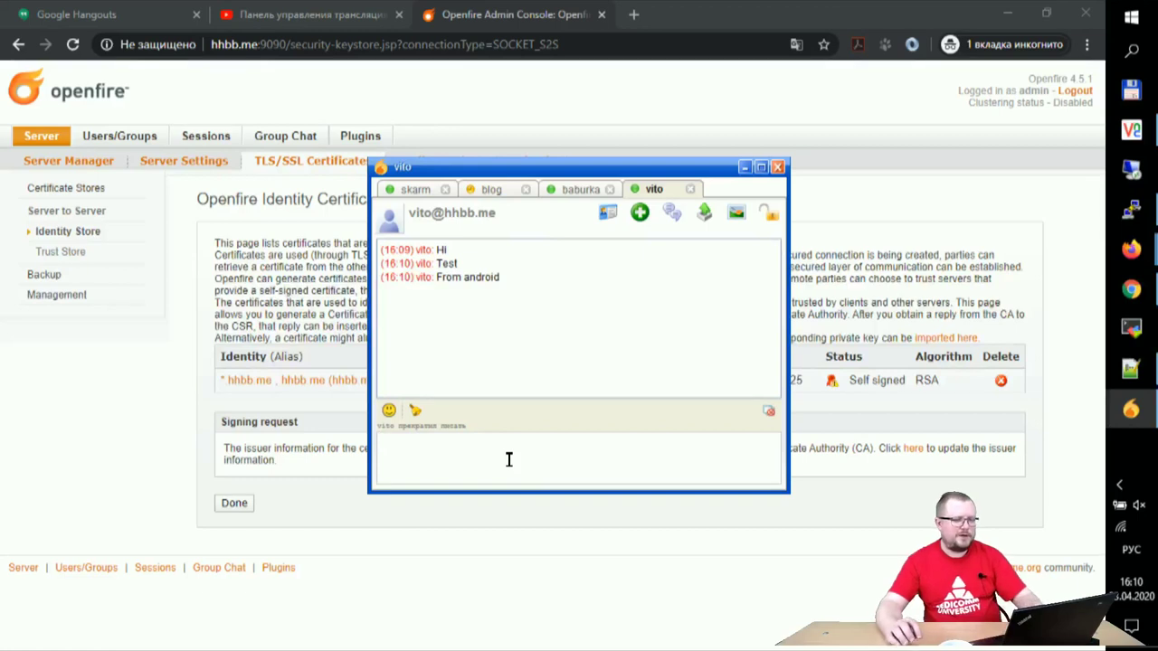
# Step: Reply 'тест успешный', then ask 'у вас xmpp или jabber?' in the chat
pyautogui.write('тест успешны')
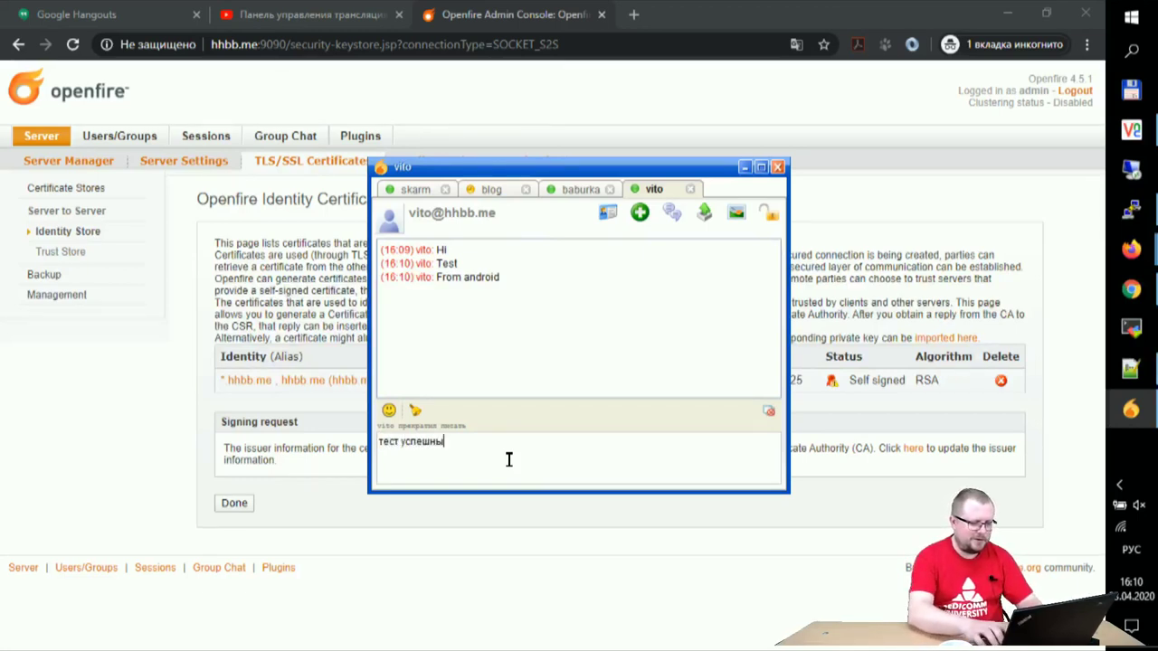
pyautogui.write('й')
pyautogui.press('Return')
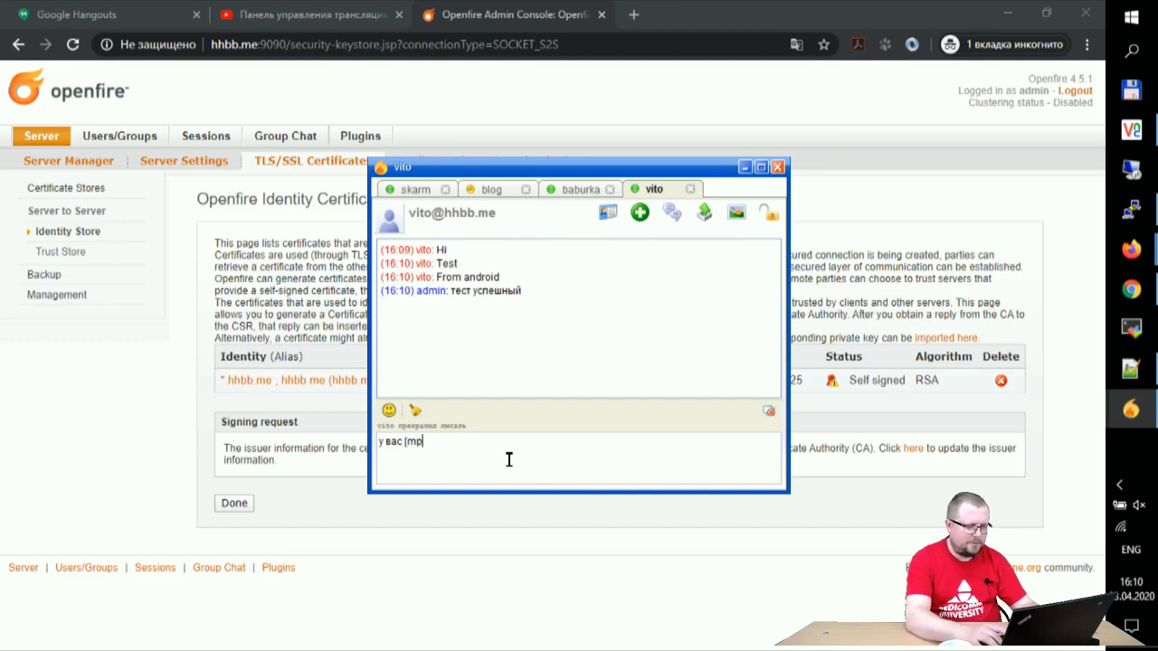
pyautogui.write('хмрр или jabber&')
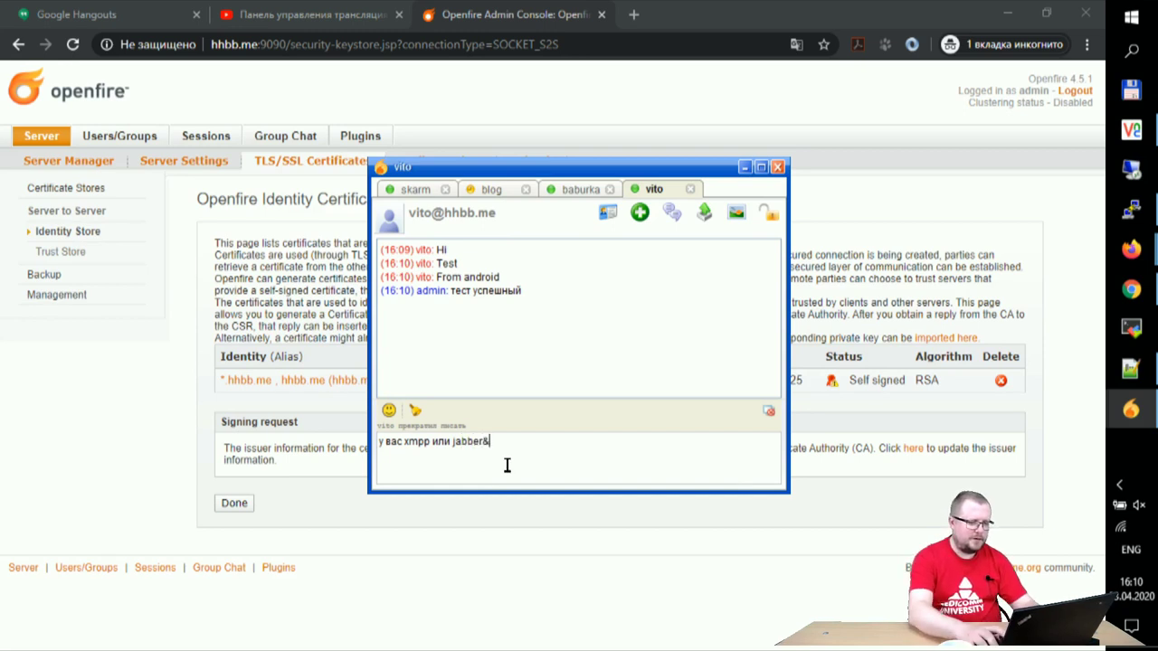
pyautogui.press('BackSpace')
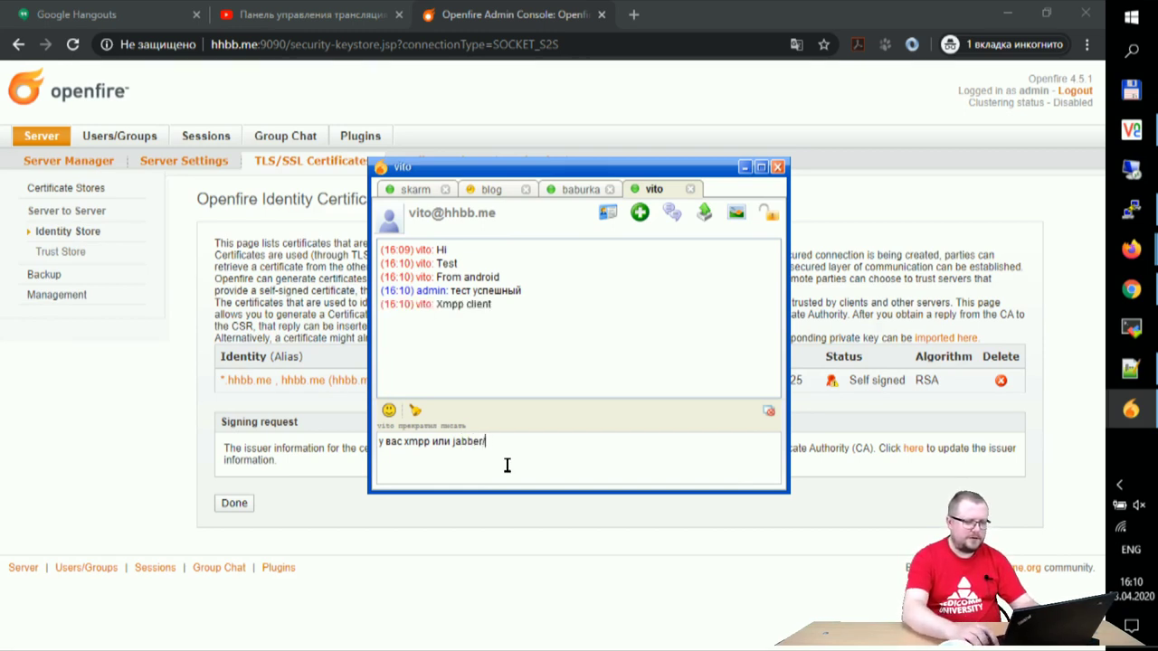
pyautogui.press('Return')
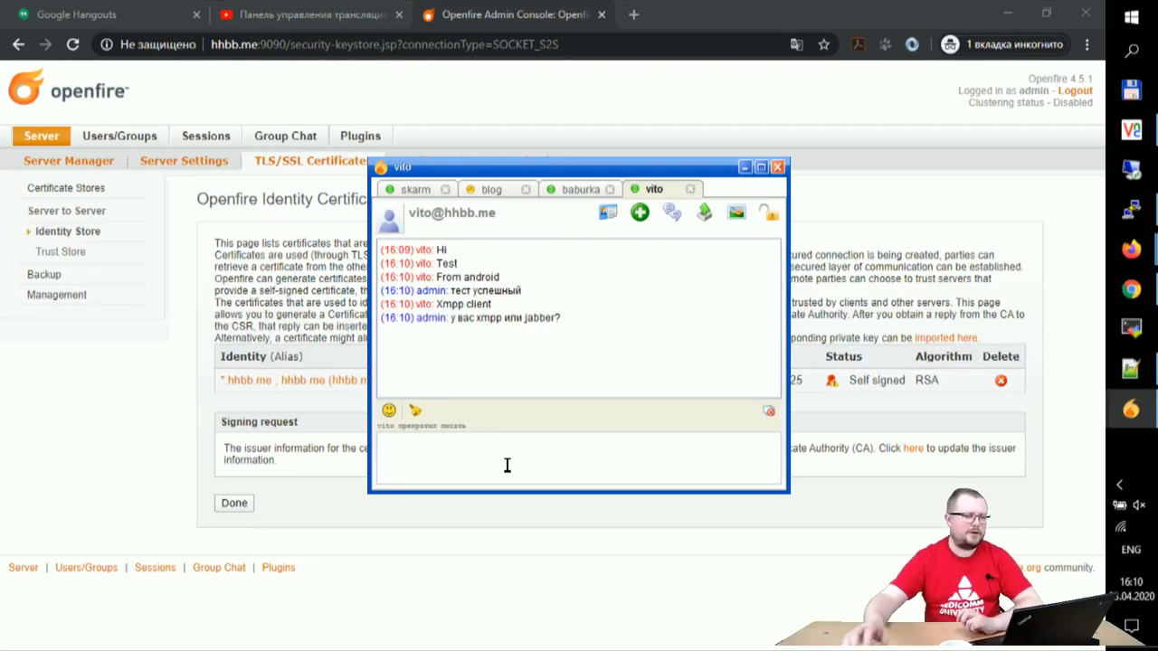
pyautogui.click(491, 189)
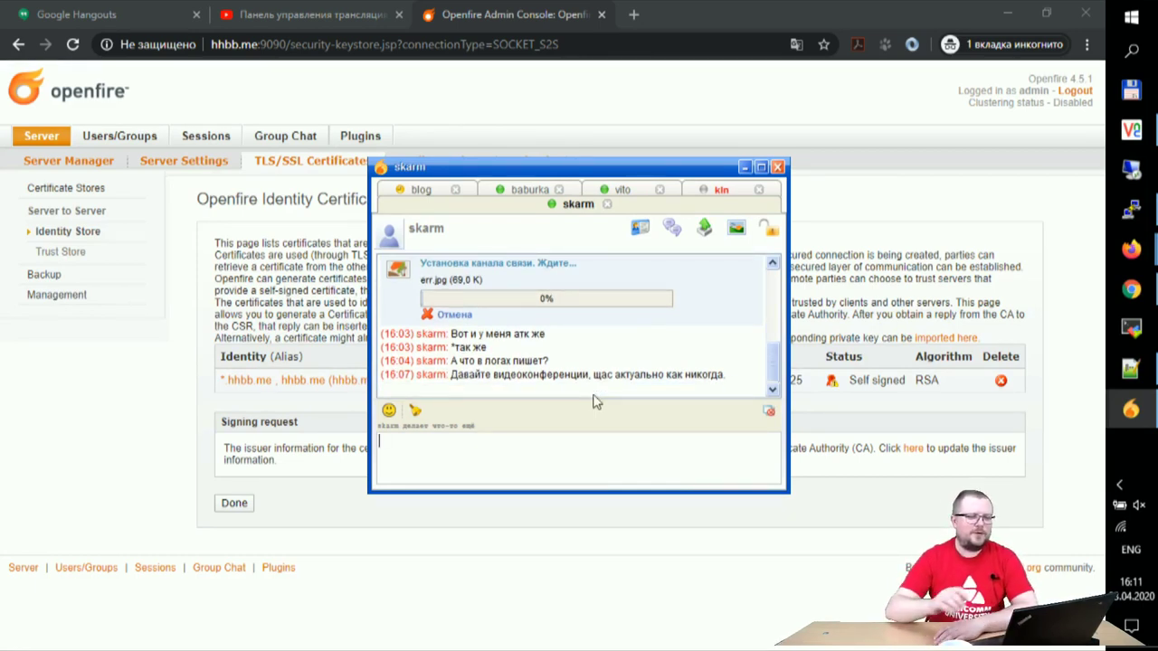
# Step: Find the newest contact's greeting and reply 'Мы вас тоже привествуем!'
pyautogui.click(416, 190)
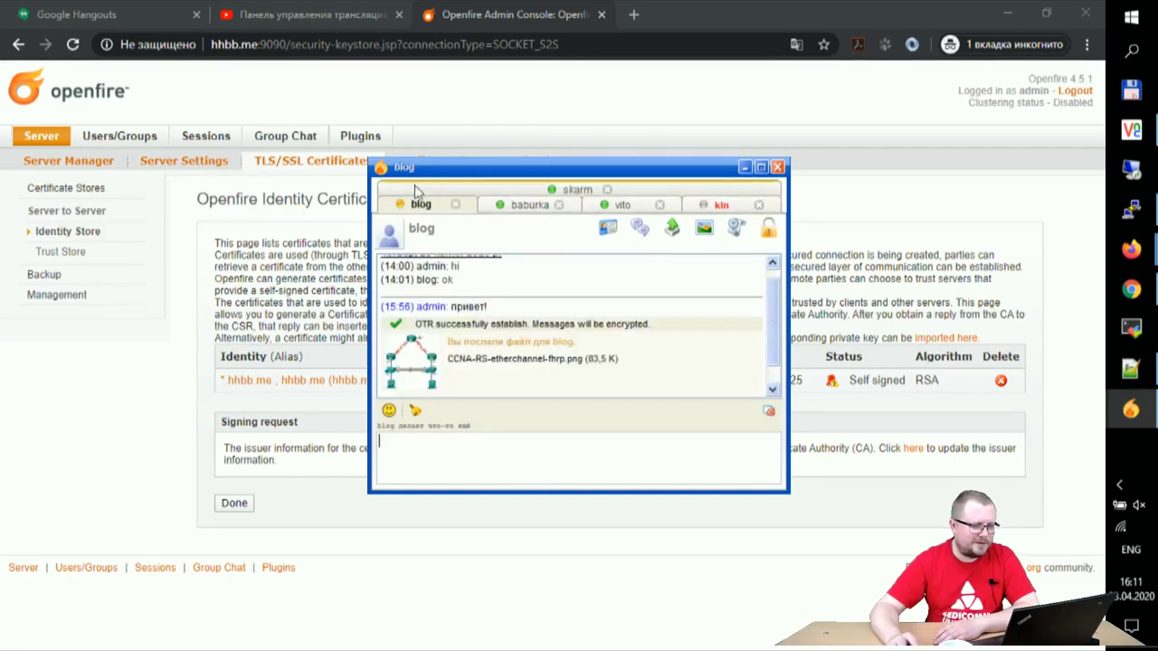
pyautogui.click(524, 207)
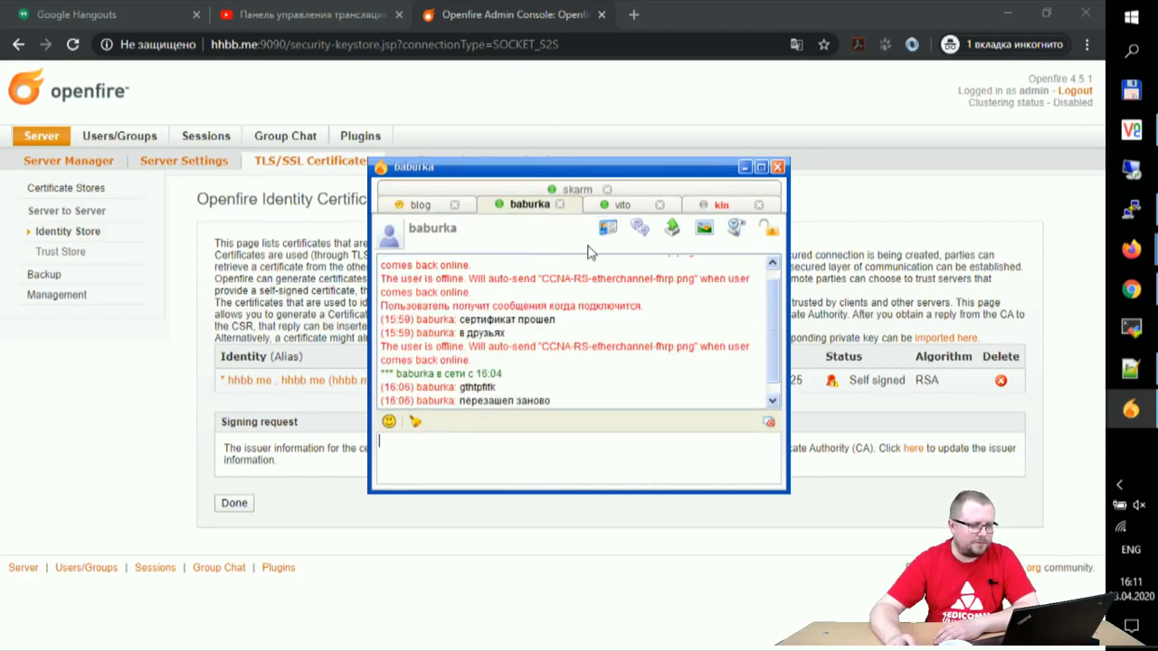
pyautogui.click(622, 206)
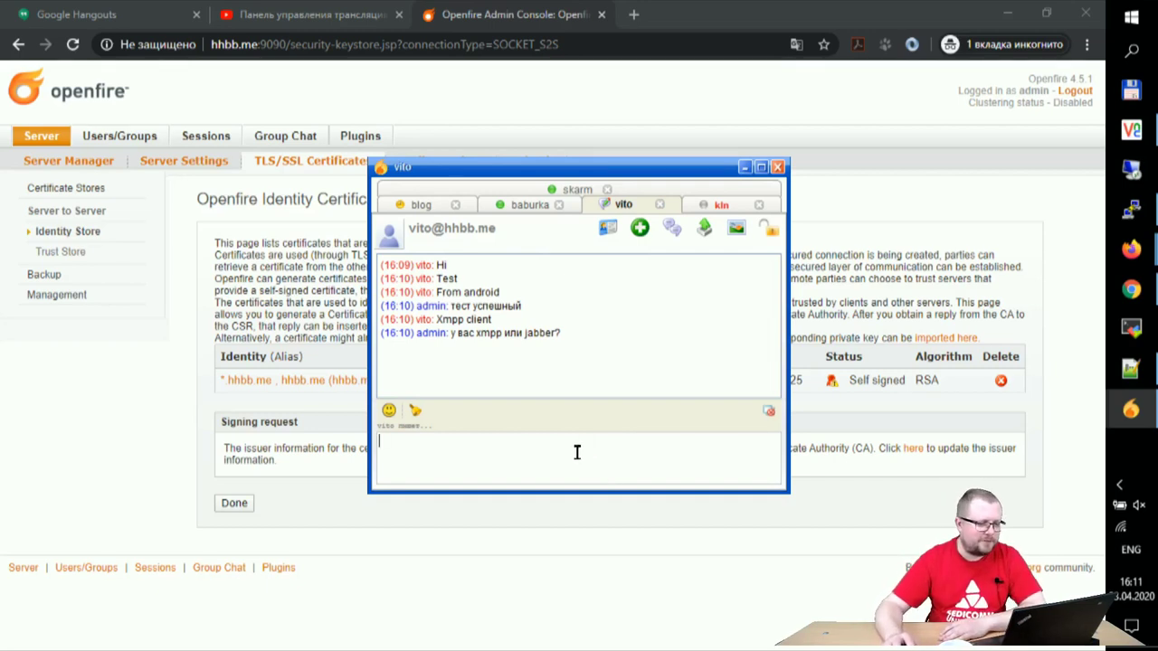
pyautogui.click(719, 204)
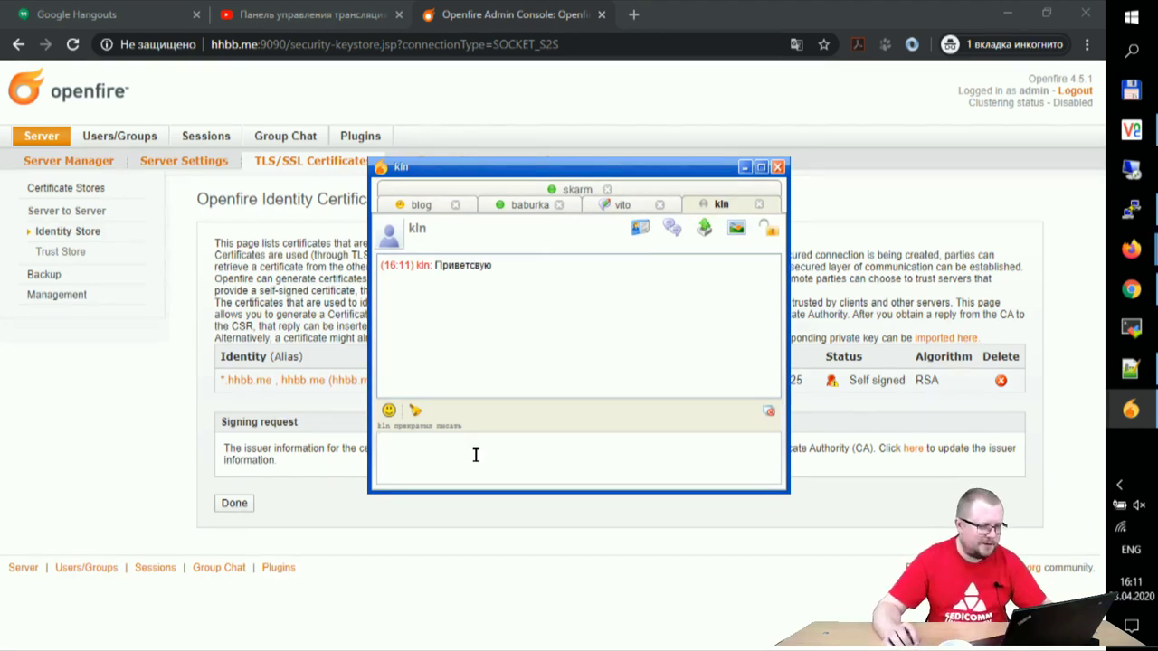
pyautogui.write('vs d')
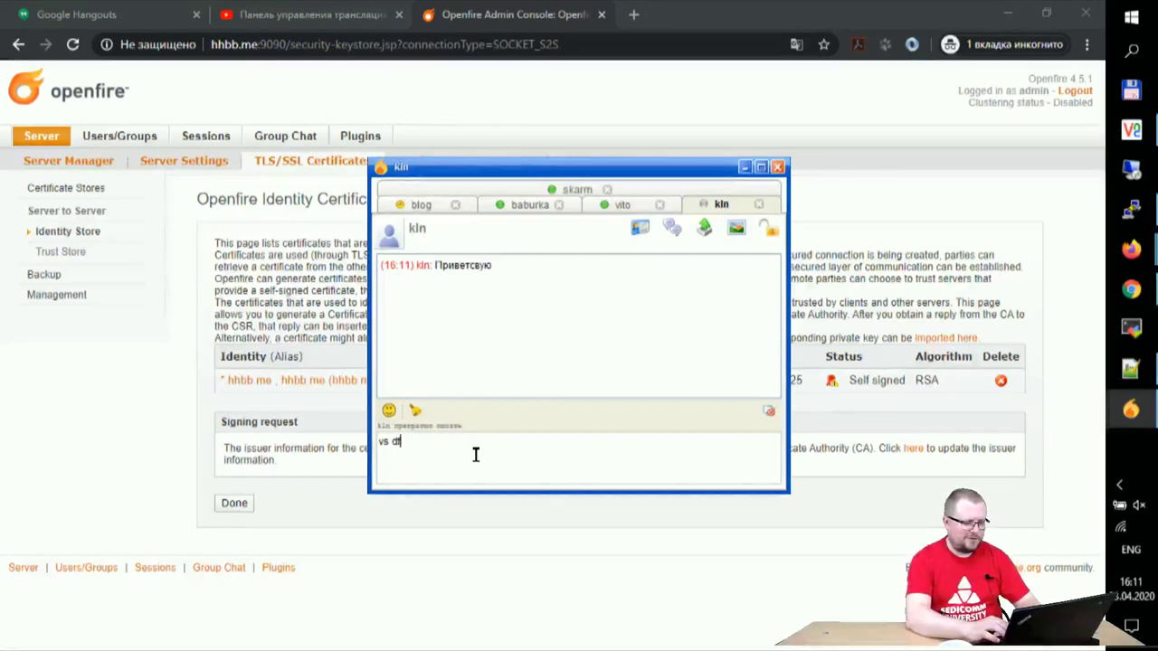
pyautogui.press('BackSpace')
pyautogui.press('BackSpace')
pyautogui.press('BackSpace')
pyautogui.press('BackSpace')
pyautogui.press('BackSpace')
pyautogui.press('BackSpace')
pyautogui.press('BackSpace')
pyautogui.press('BackSpace')
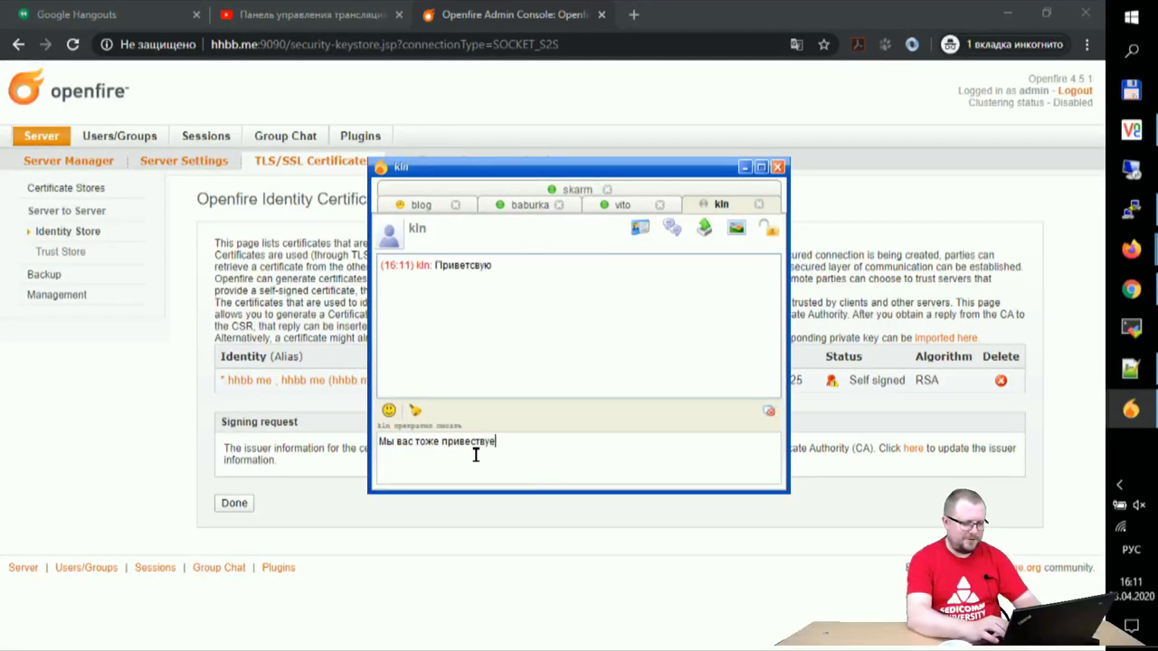
pyautogui.press('Return')
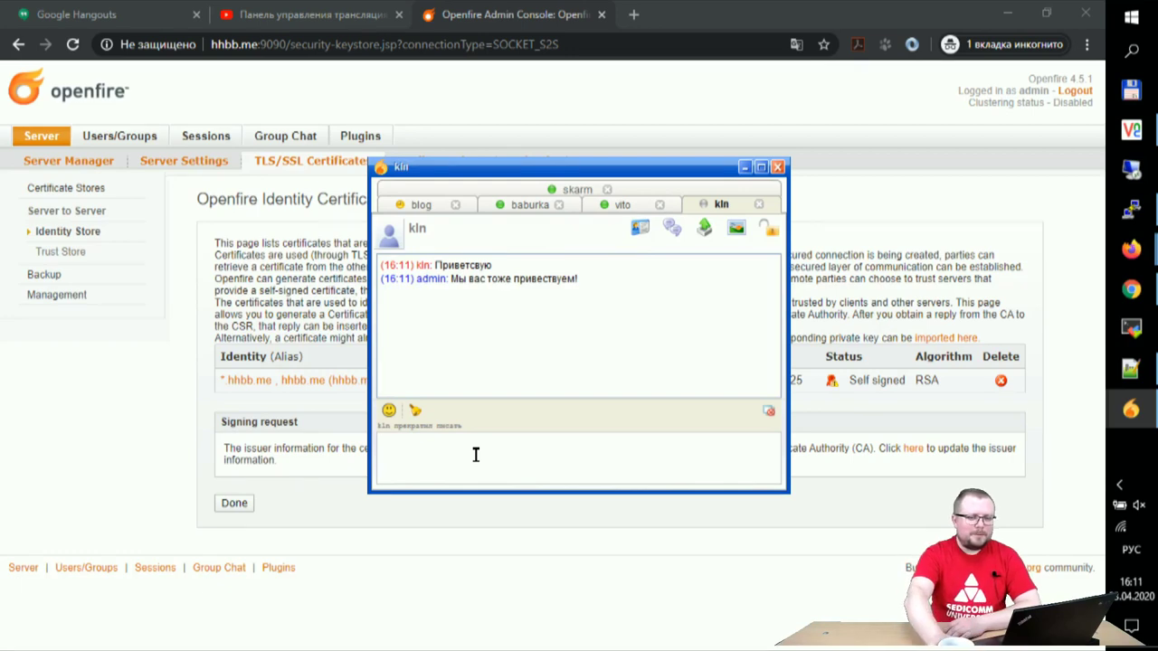
pyautogui.click(450, 443)
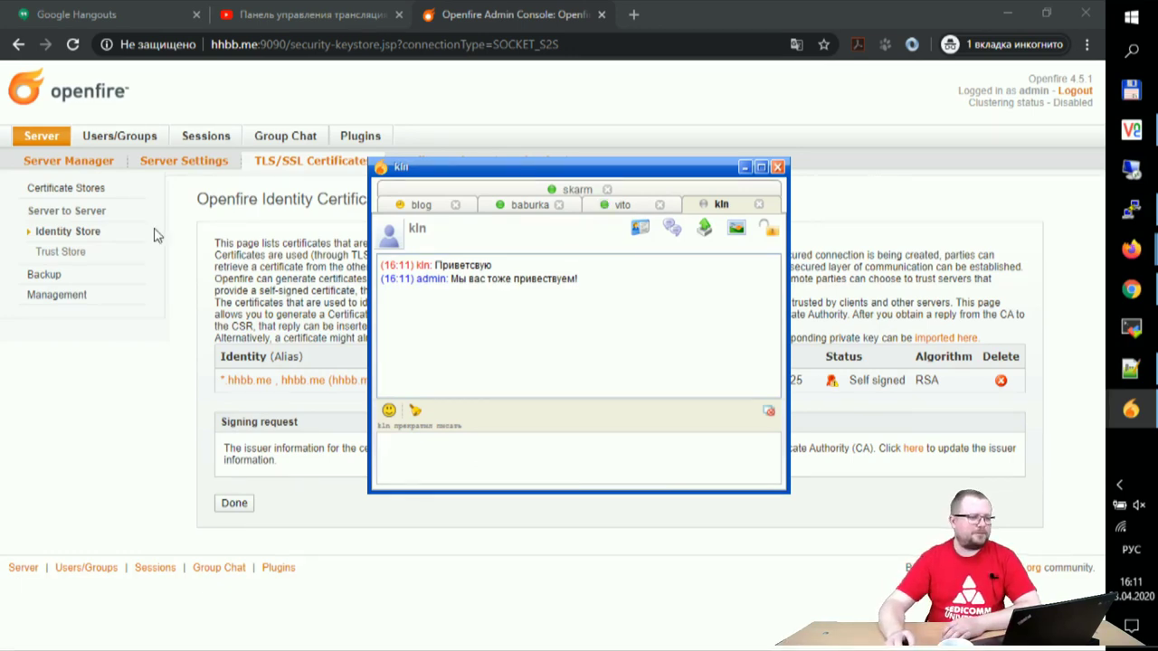
pyautogui.click(1131, 210)
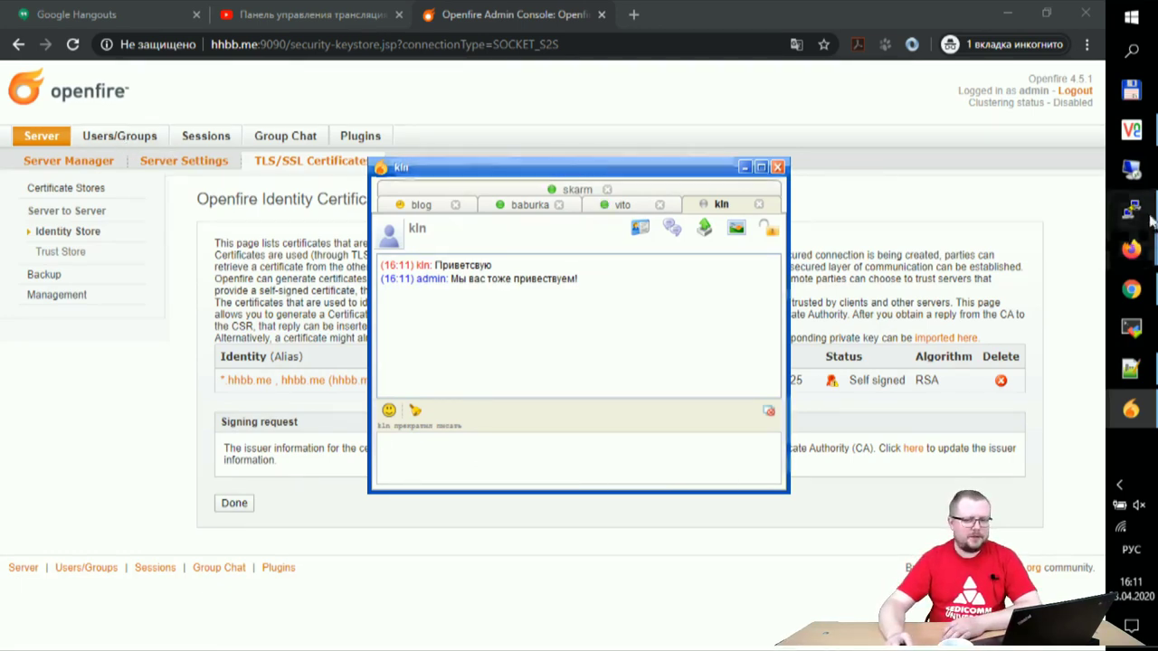
# Step: Quit top and run 'ufw status', which shows the firewall as inactive
pyautogui.press('q')
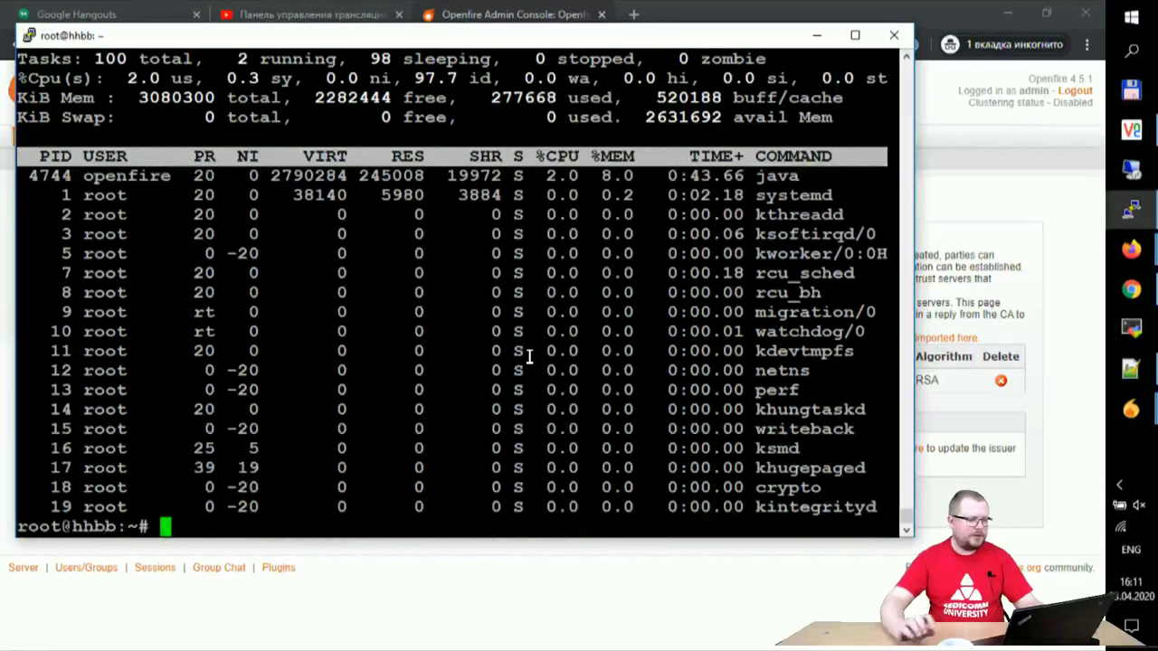
pyautogui.write('ufw status')
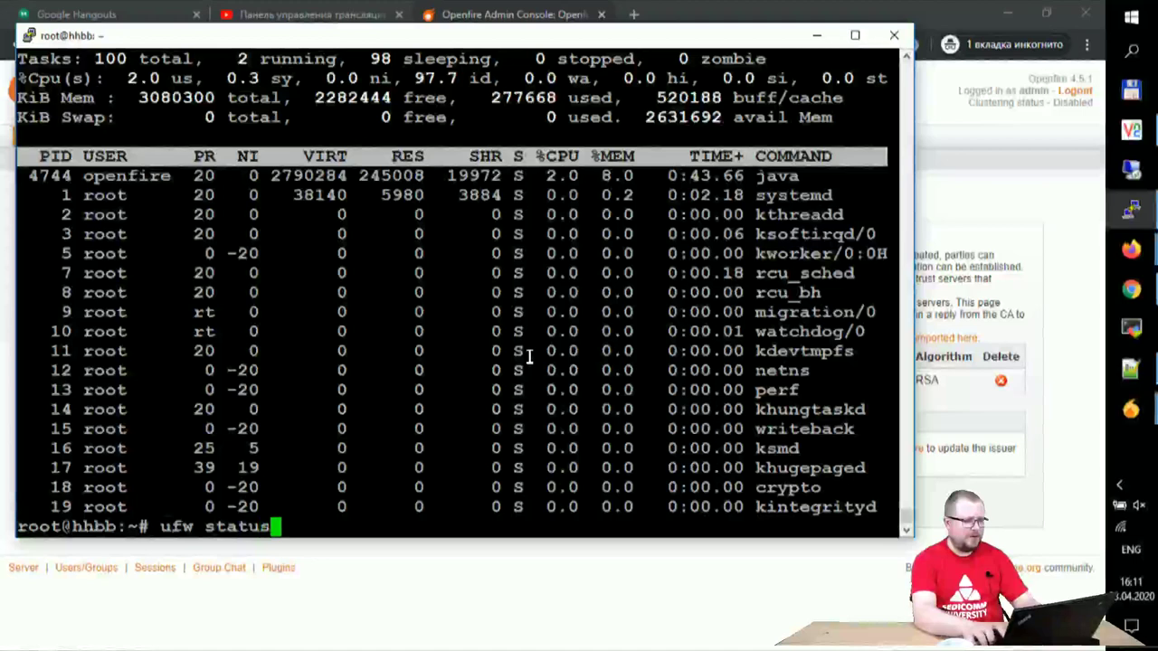
pyautogui.press('Return')
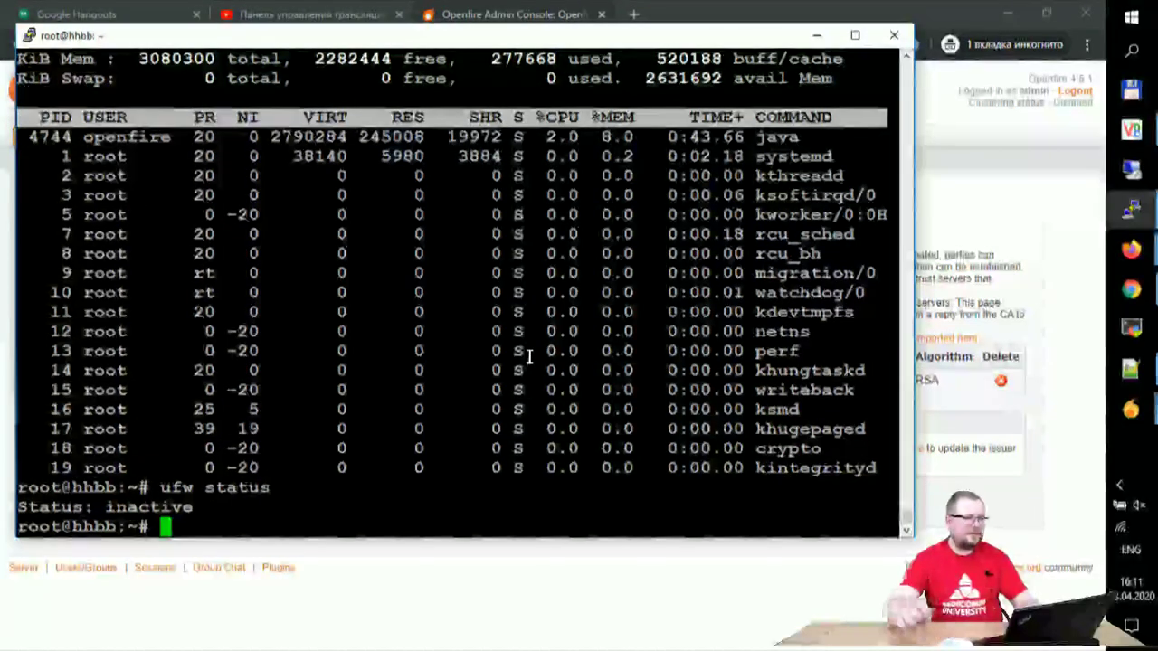
pyautogui.click(727, 9)
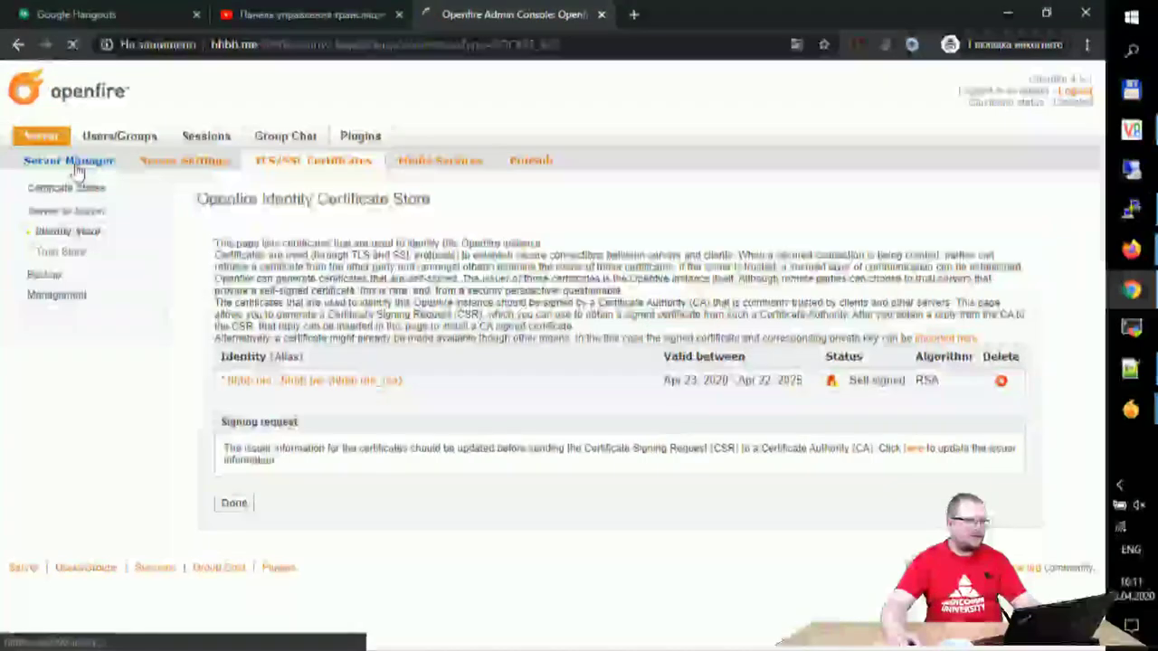
# Step: Open Server Information, showing Openfire 4.5.1 with 41 minutes uptime
pyautogui.click(77, 169)
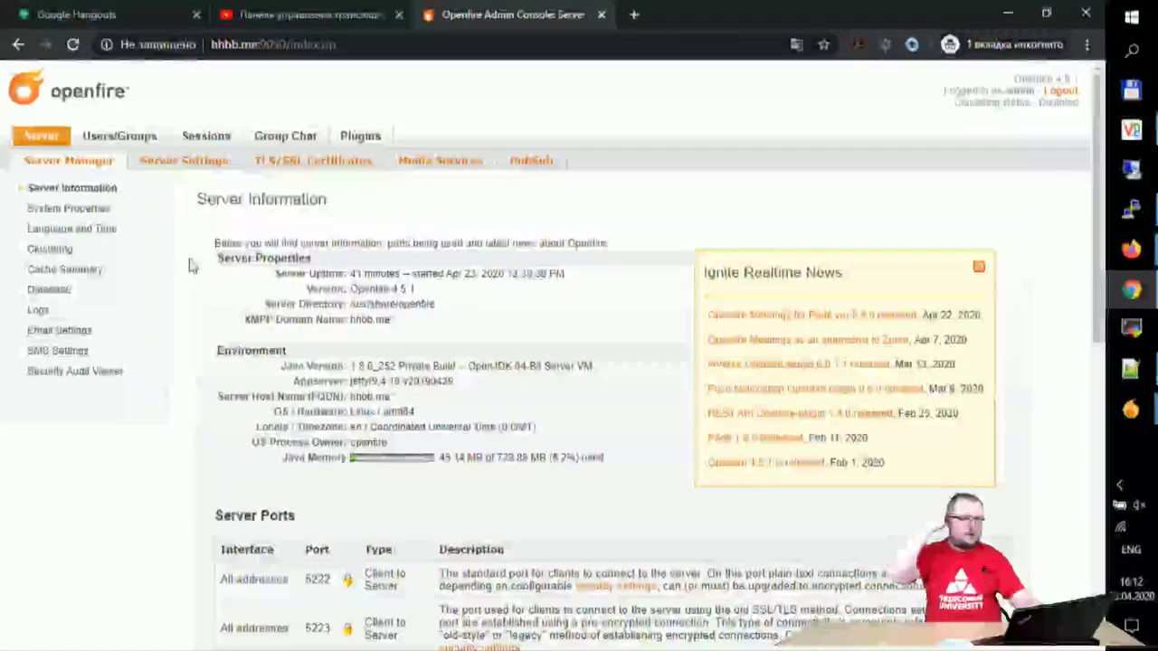
pyautogui.click(1141, 137)
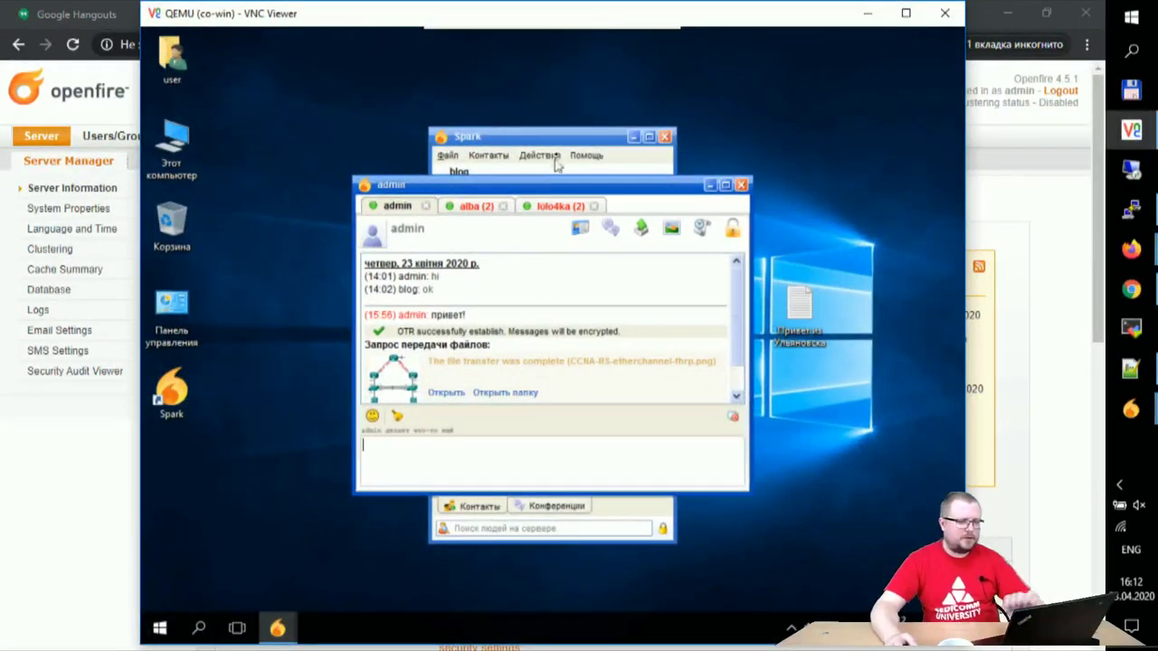
# Step: Collapse the offline contacts and send CCNA-RS-etherchannel-fhrp.png to the second contact
pyautogui.click(553, 143)
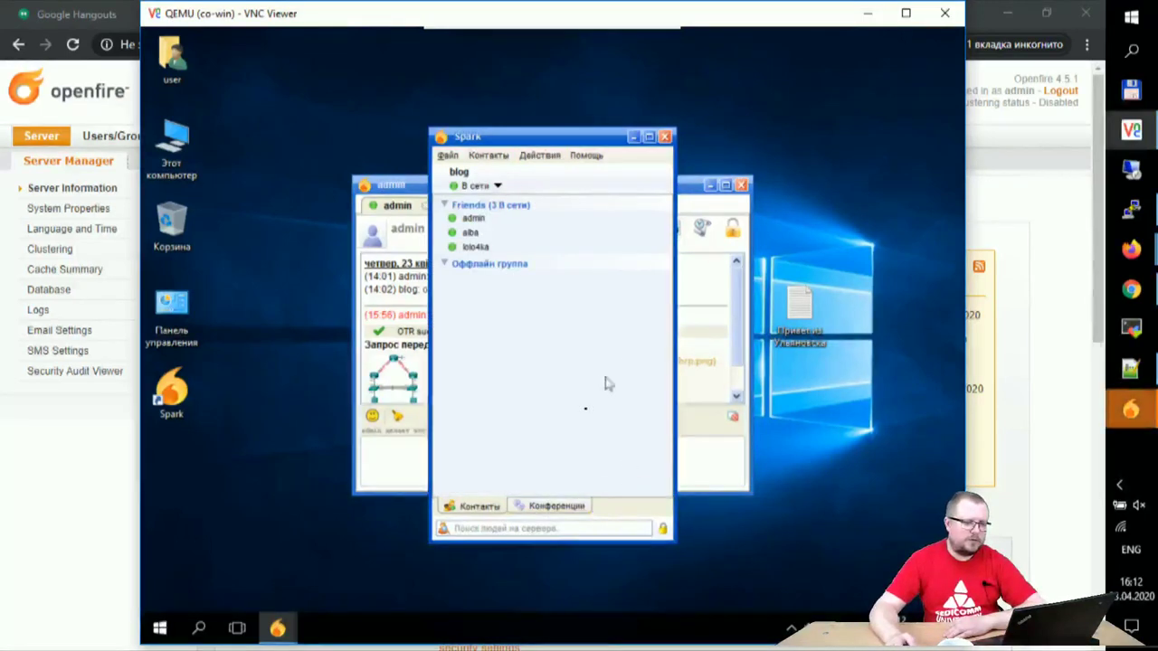
pyautogui.click(445, 263)
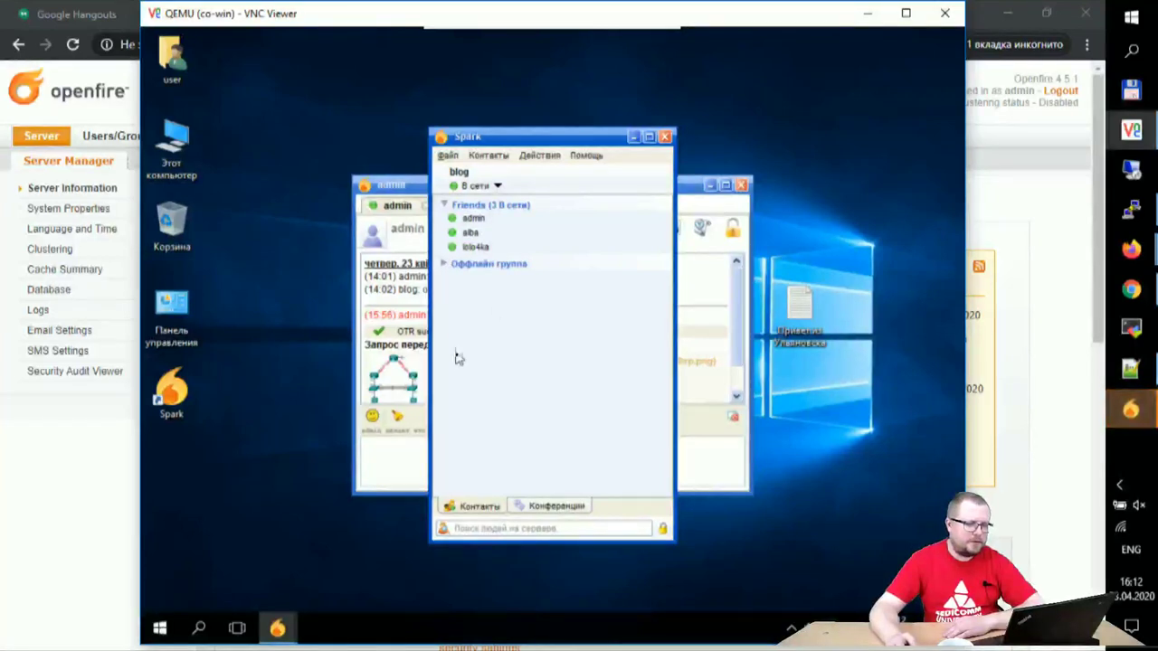
pyautogui.click(479, 247)
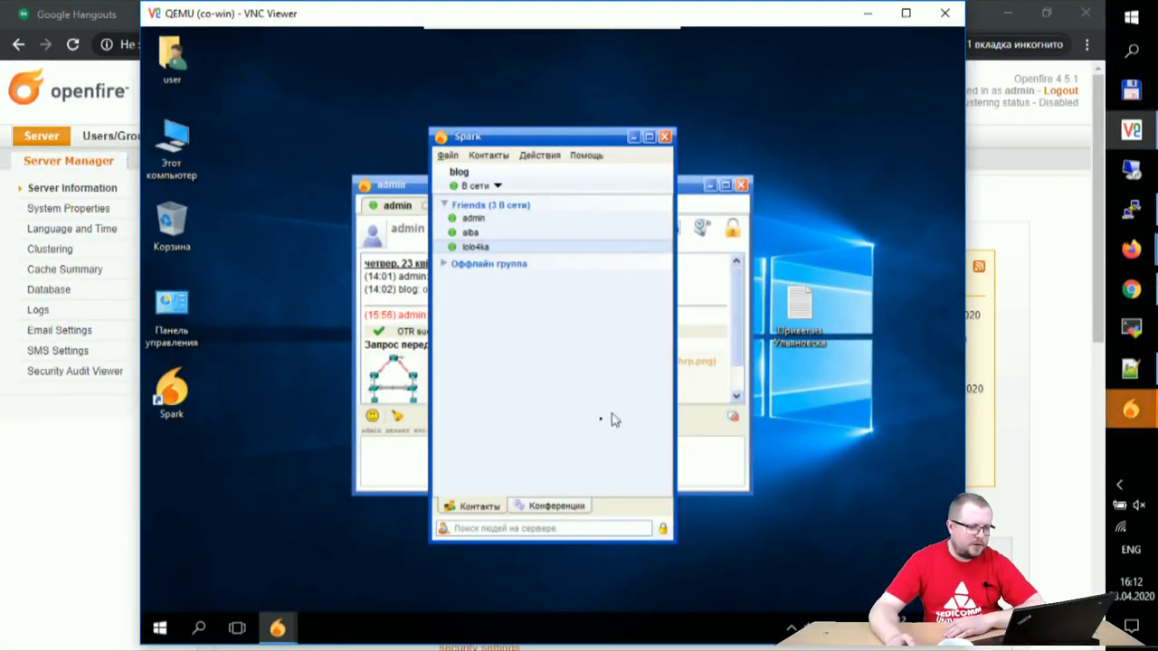
pyautogui.click(395, 186)
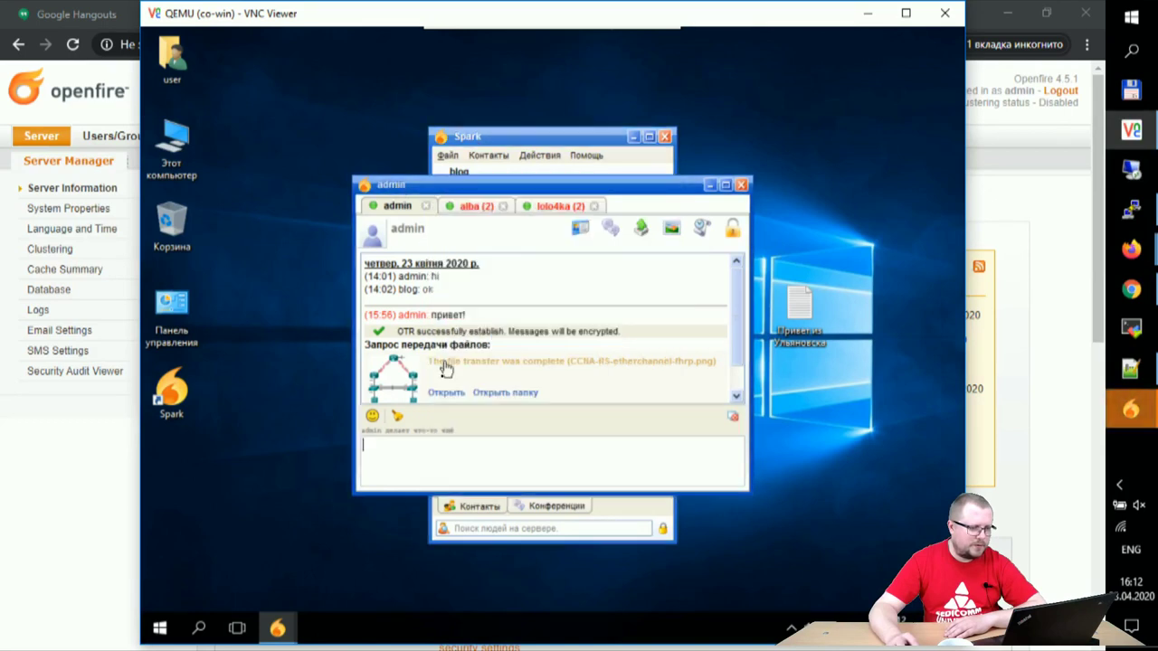
pyautogui.click(469, 207)
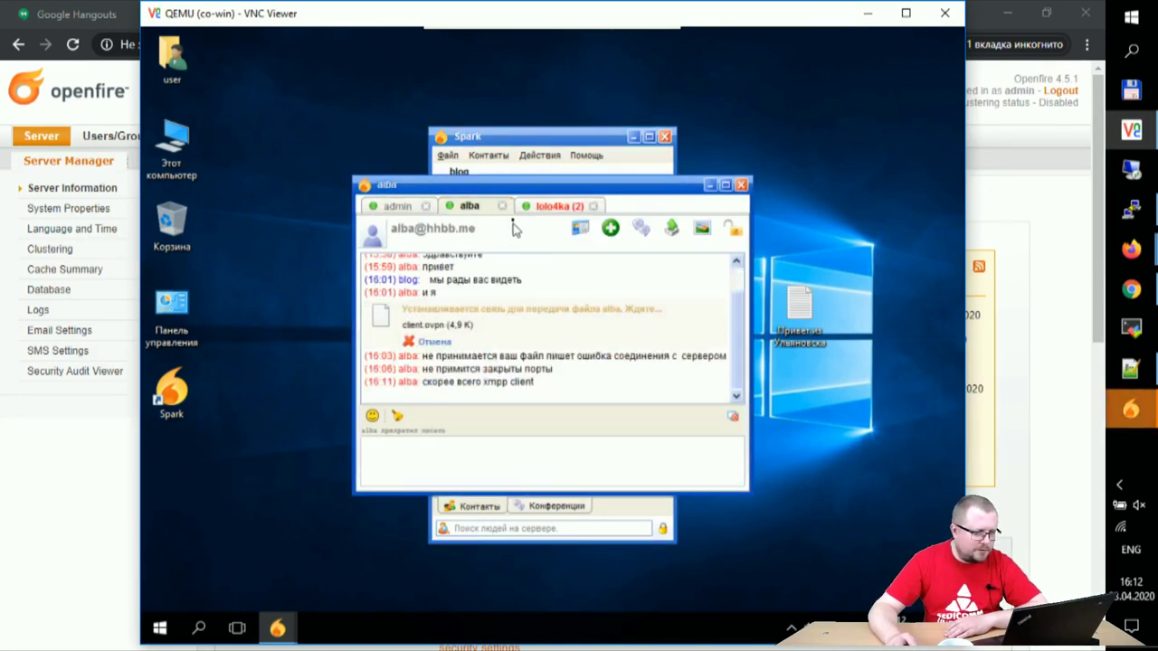
pyautogui.click(678, 233)
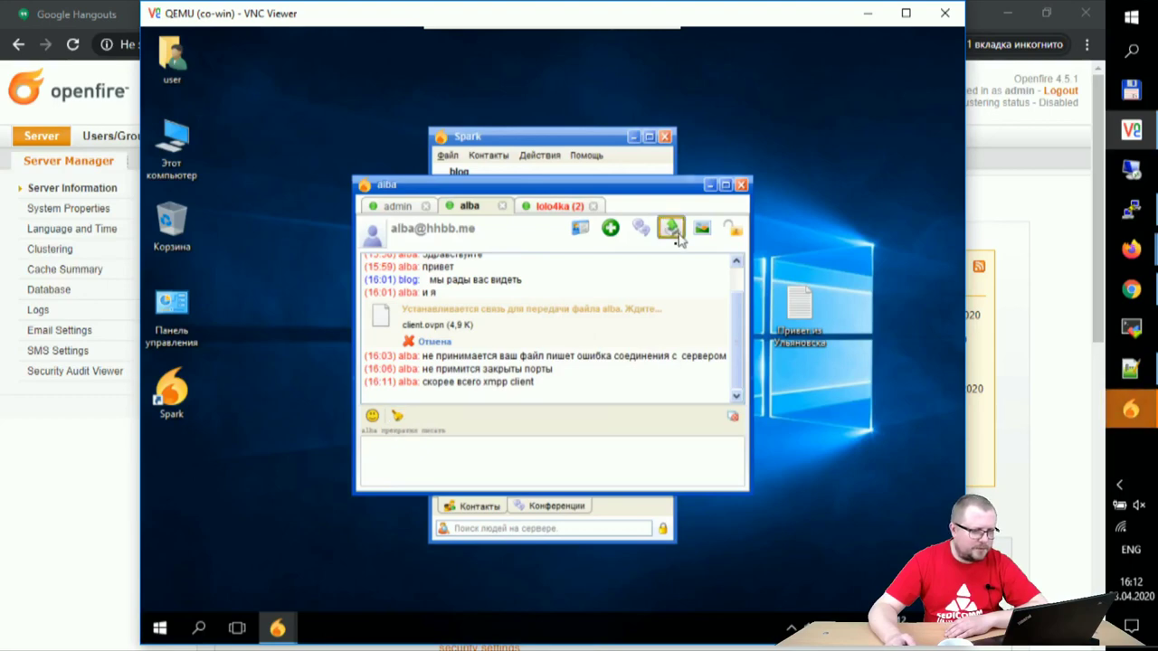
pyautogui.click(307, 206)
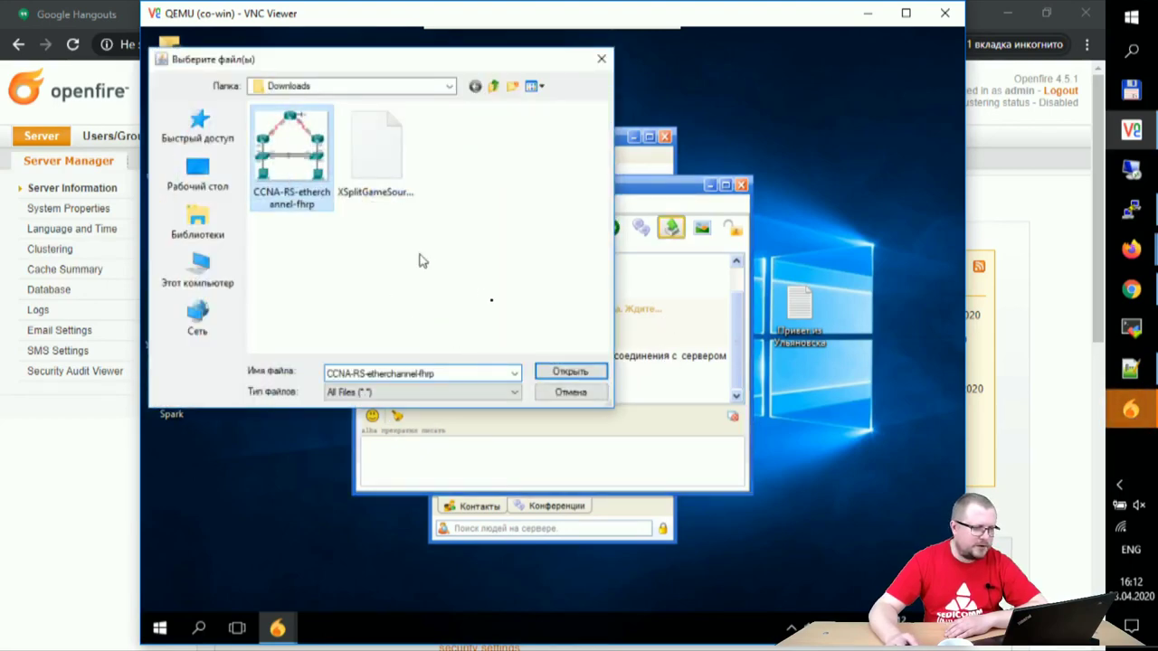
pyautogui.click(547, 371)
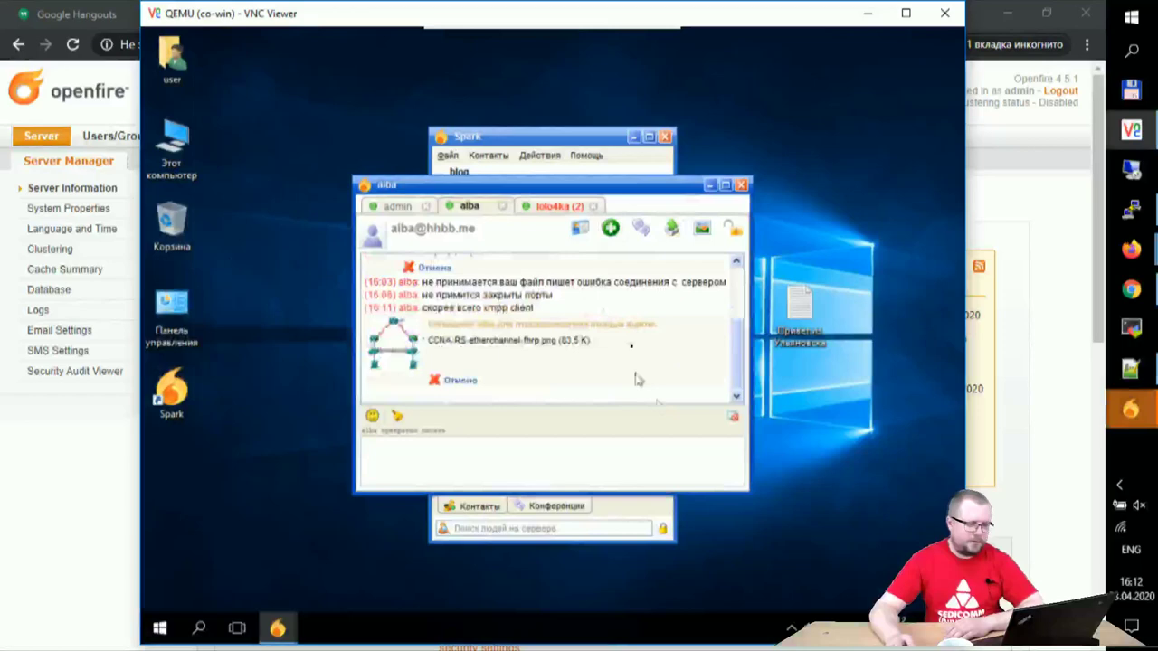
# Step: Send the same CCNA diagram from Downloads to the third contact
pyautogui.click(547, 207)
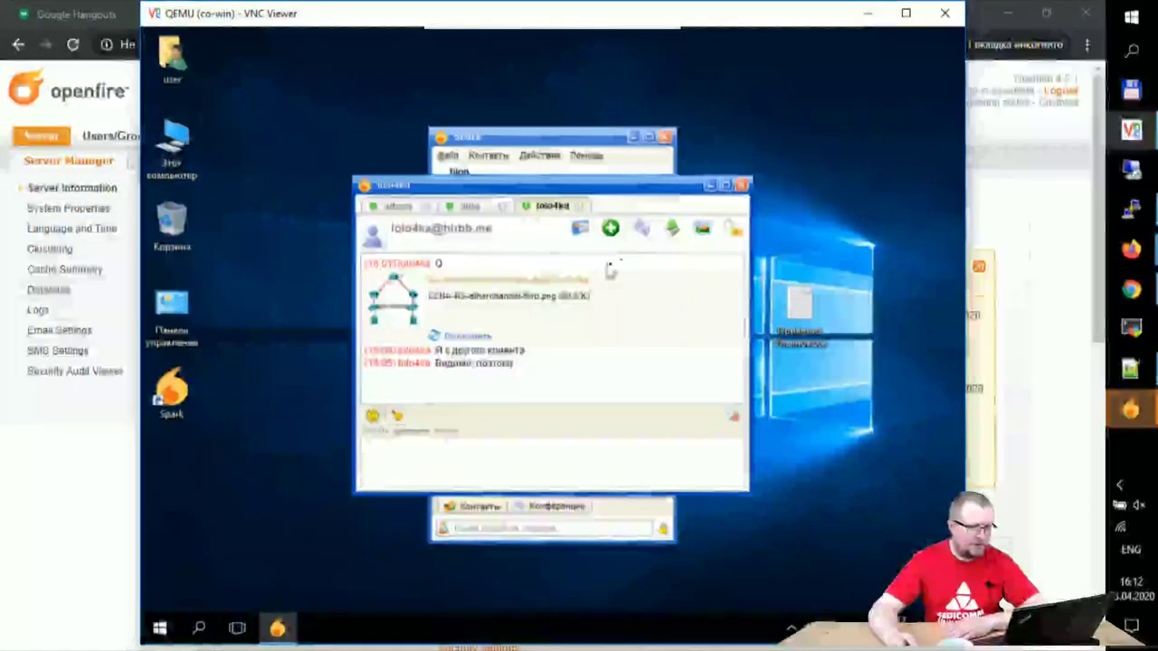
pyautogui.click(670, 227)
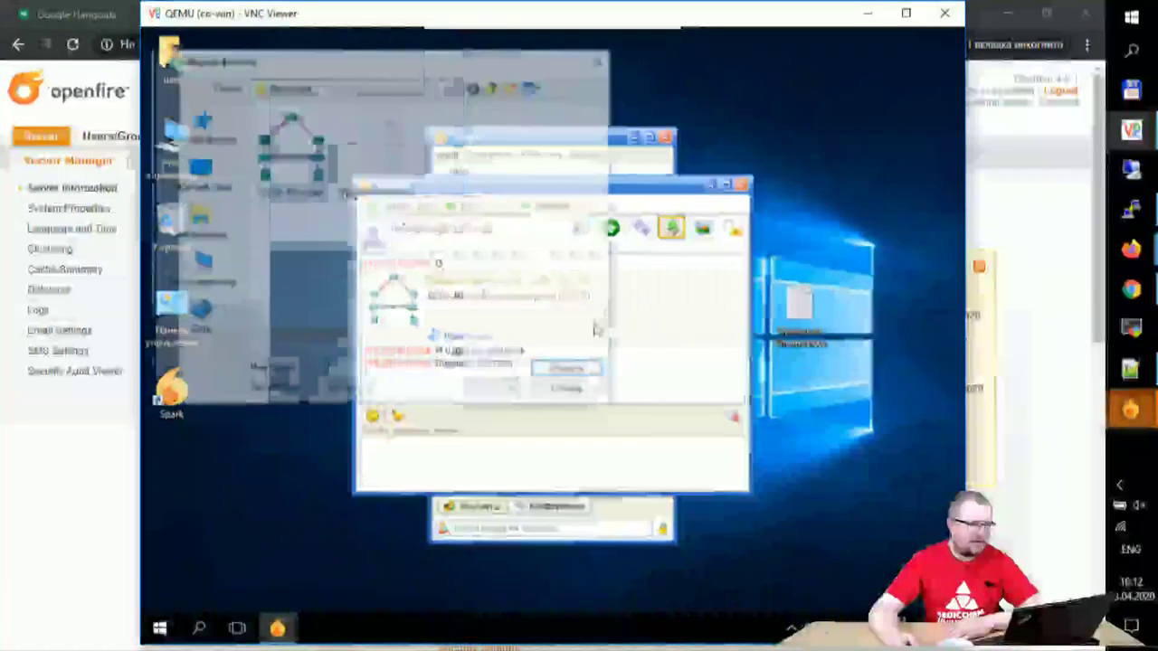
pyautogui.click(294, 152)
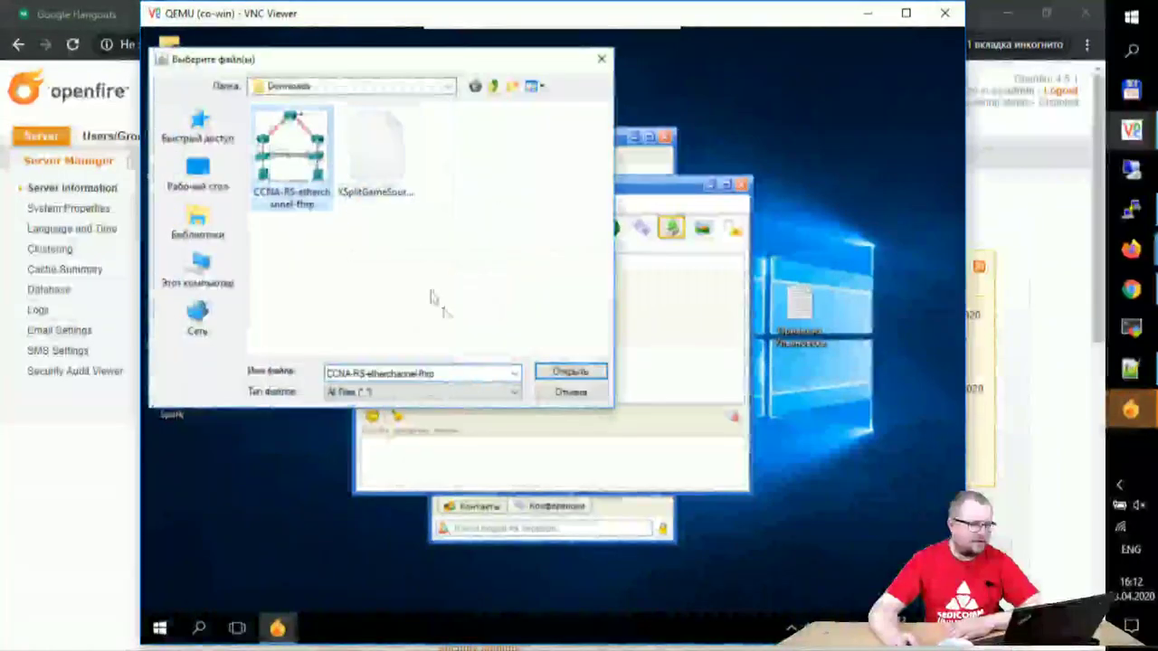
pyautogui.click(568, 372)
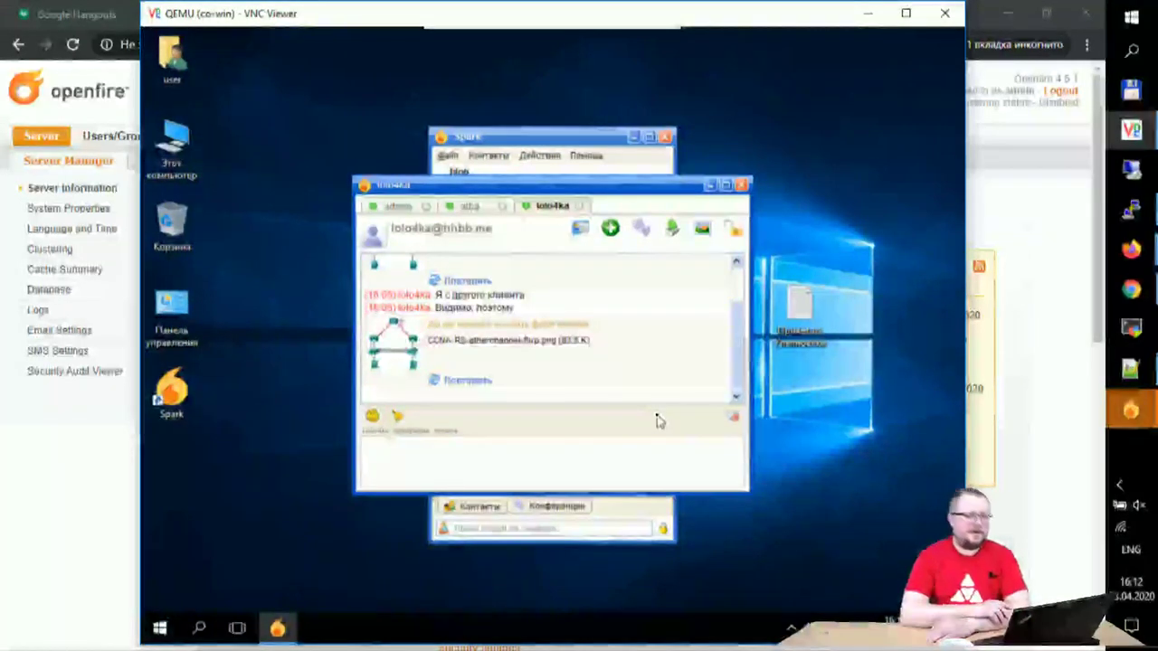
pyautogui.click(866, 14)
# Step: Read the contact's thank-you message in Spark, then return to the Server Information page
pyautogui.moveTo(1111, 409)
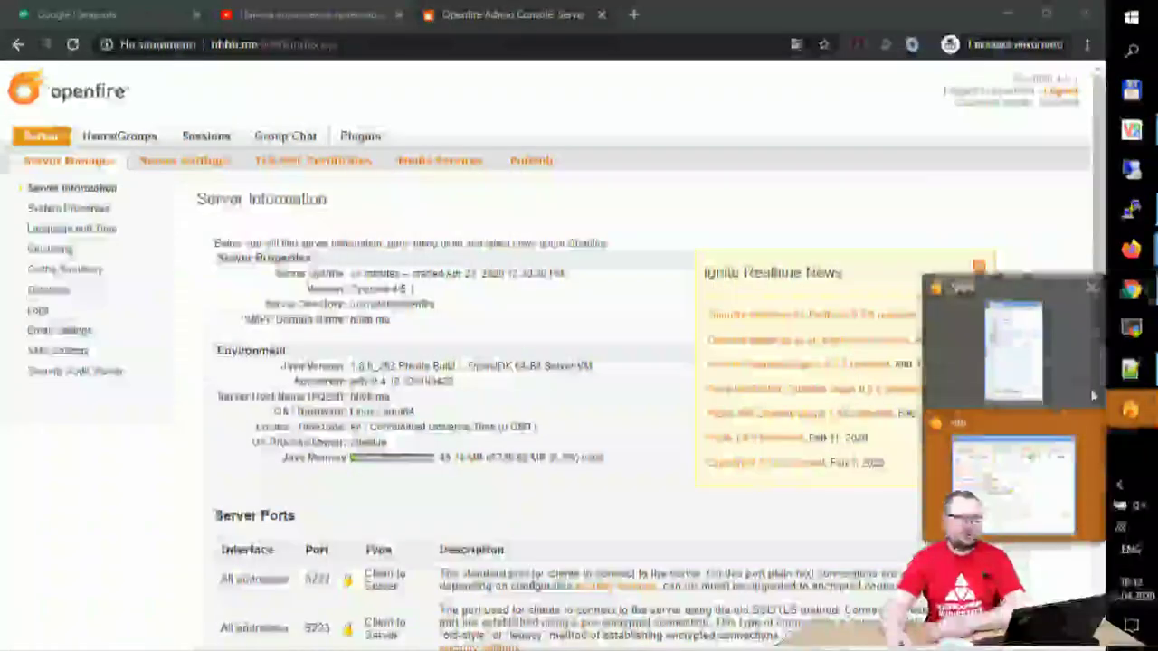
pyautogui.click(1023, 487)
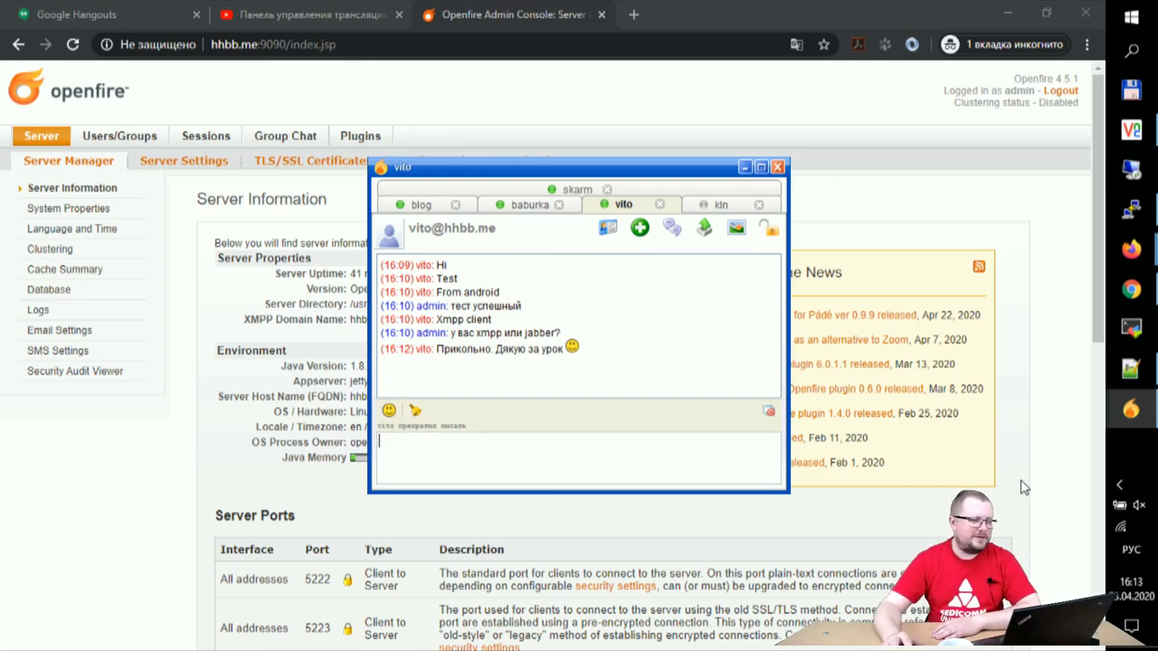
pyautogui.tripleClick(563, 114)
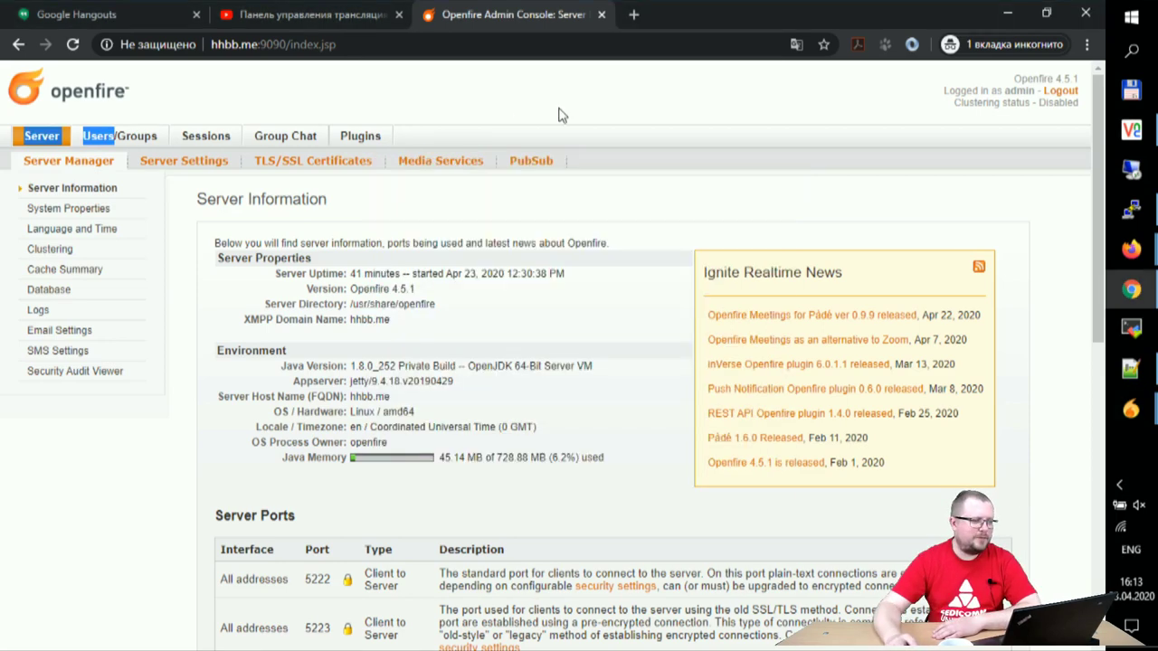
# Step: Search the available plugins for 'web cl' and install the Candy web client plugin
pyautogui.click(359, 138)
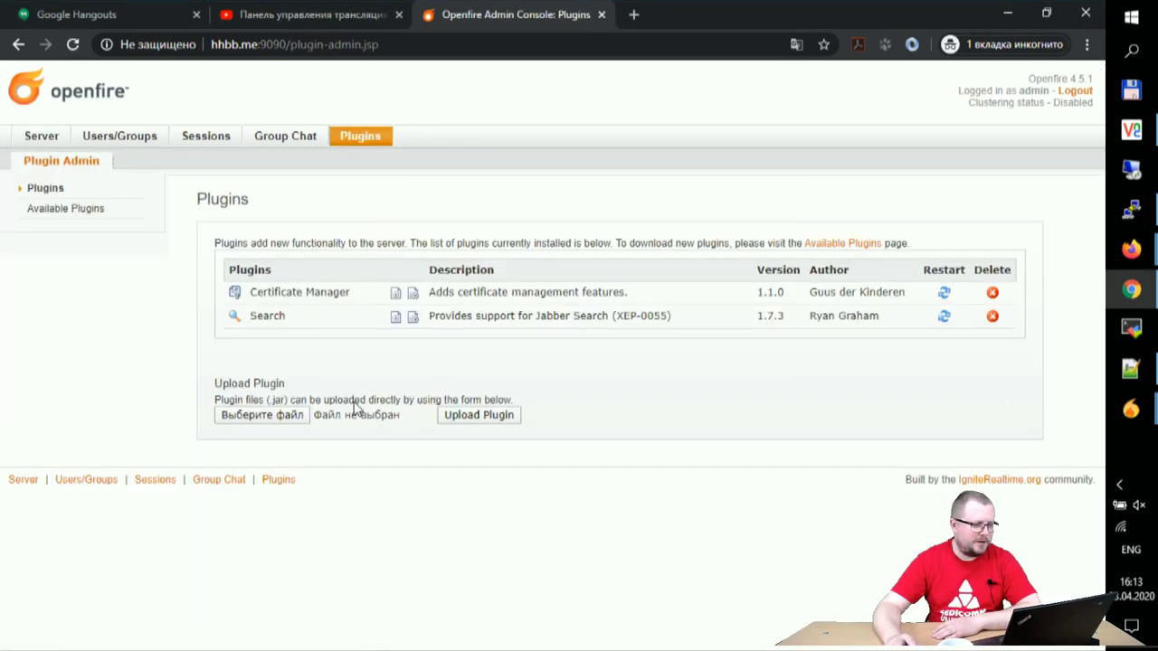
pyautogui.click(82, 214)
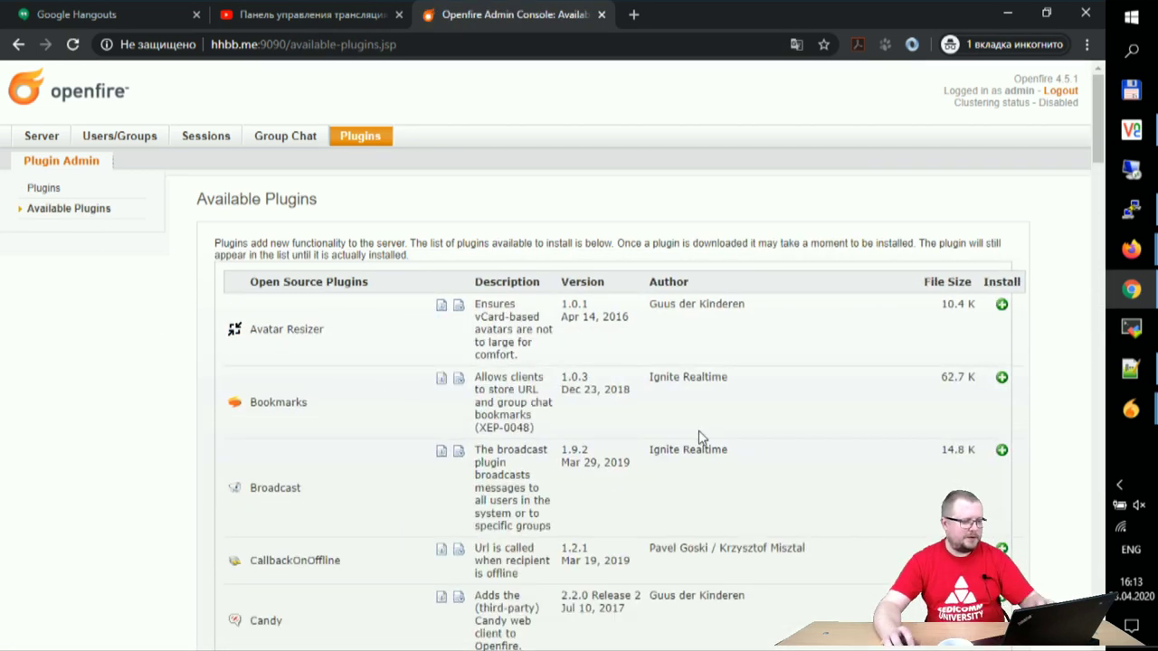
pyautogui.hotkey('ctrl', 'f')
pyautogui.write('web')
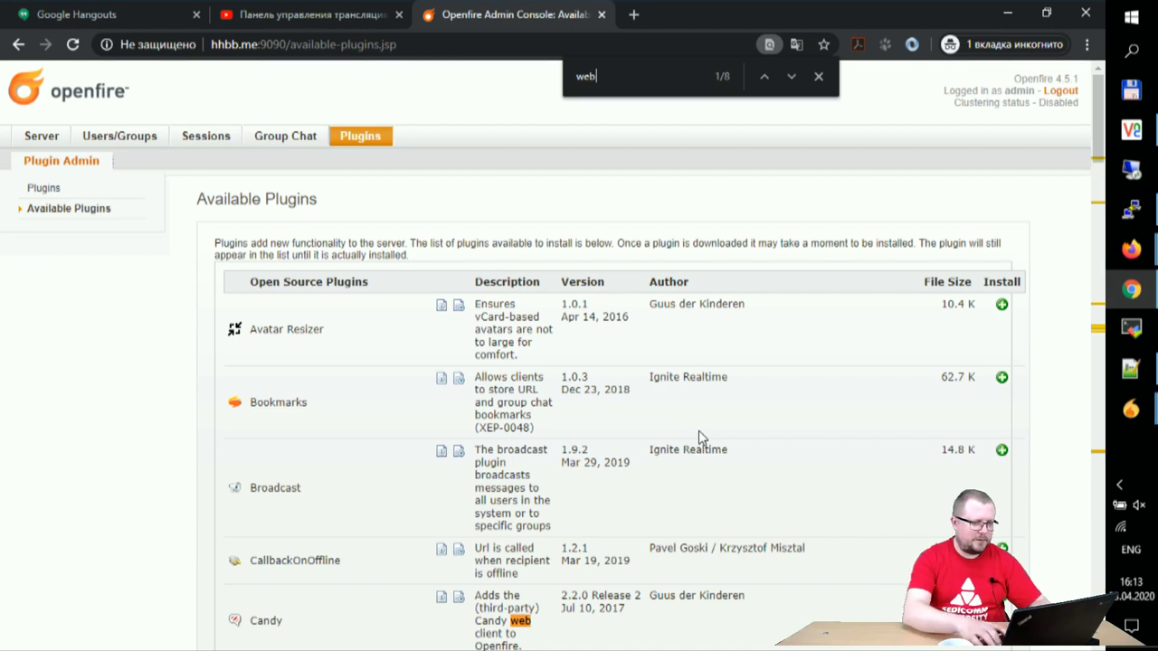
pyautogui.write(' cl')
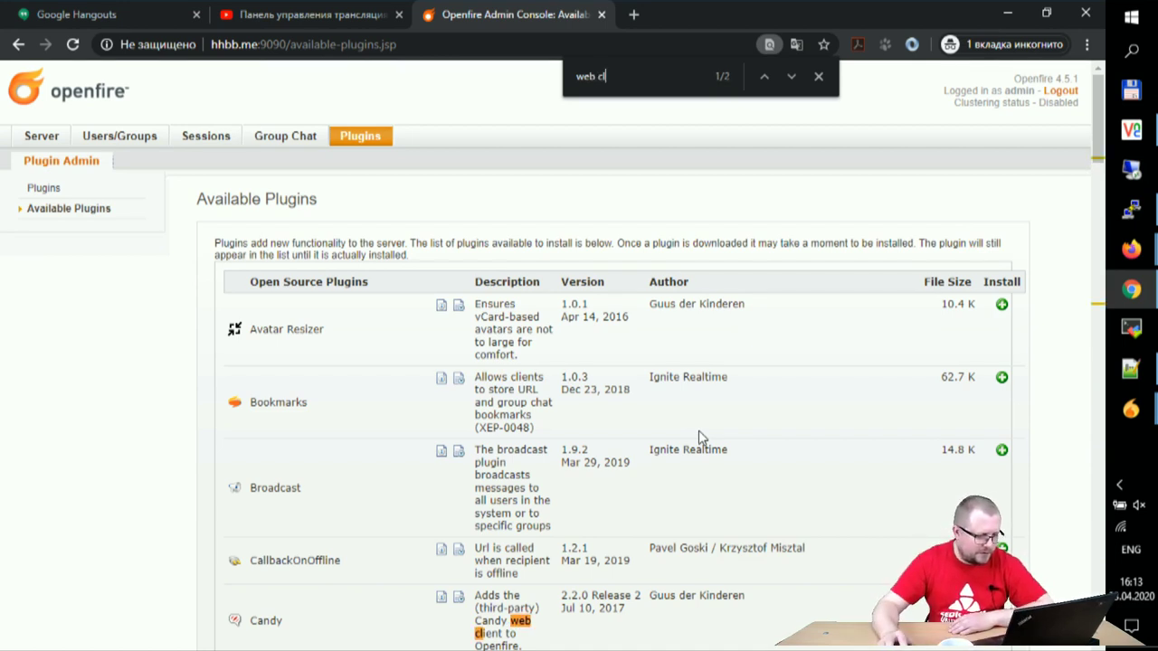
pyautogui.scroll(-2, 310, 538)
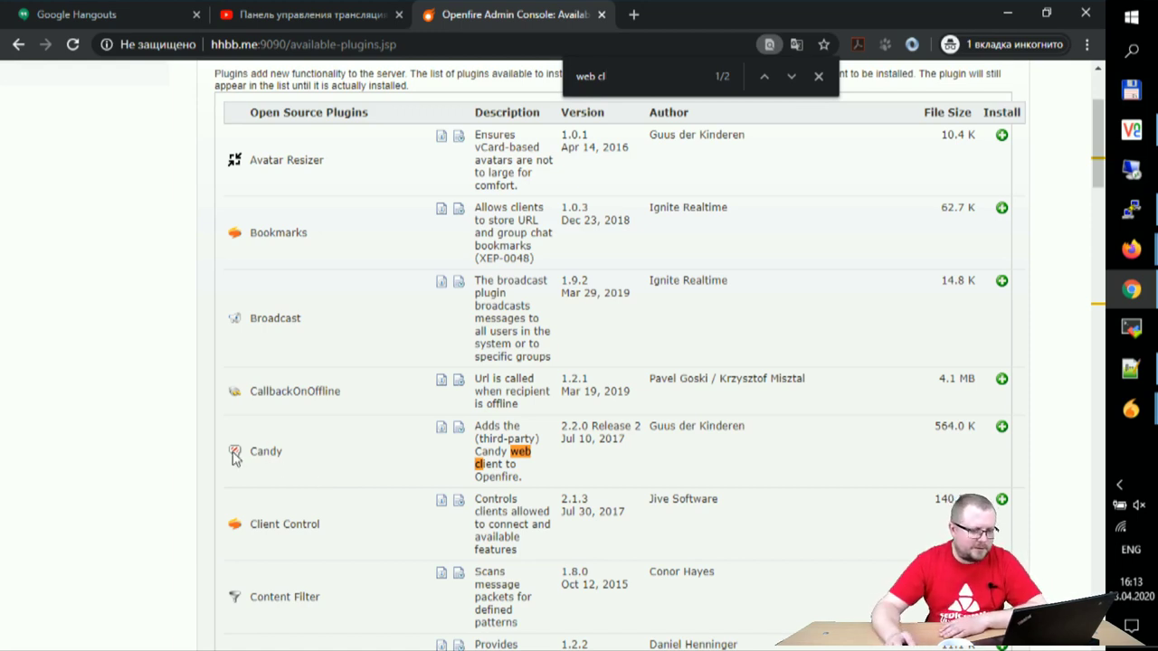
pyautogui.scroll(-2, 356, 459)
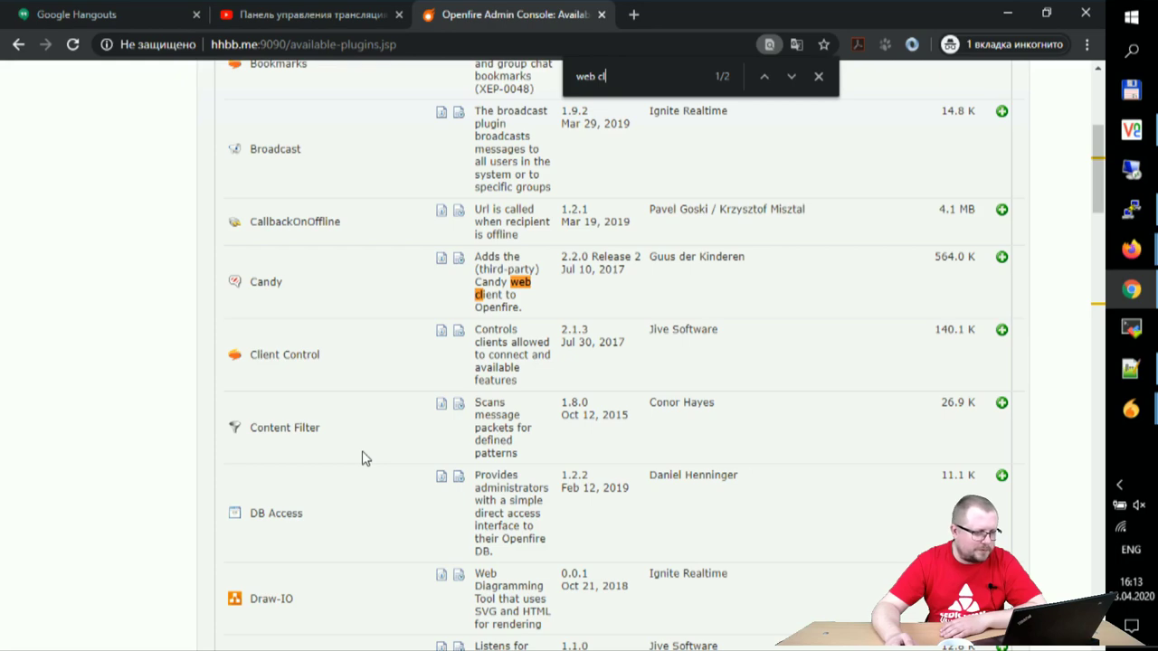
pyautogui.scroll(-2, 361, 459)
pyautogui.scroll(3, 362, 458)
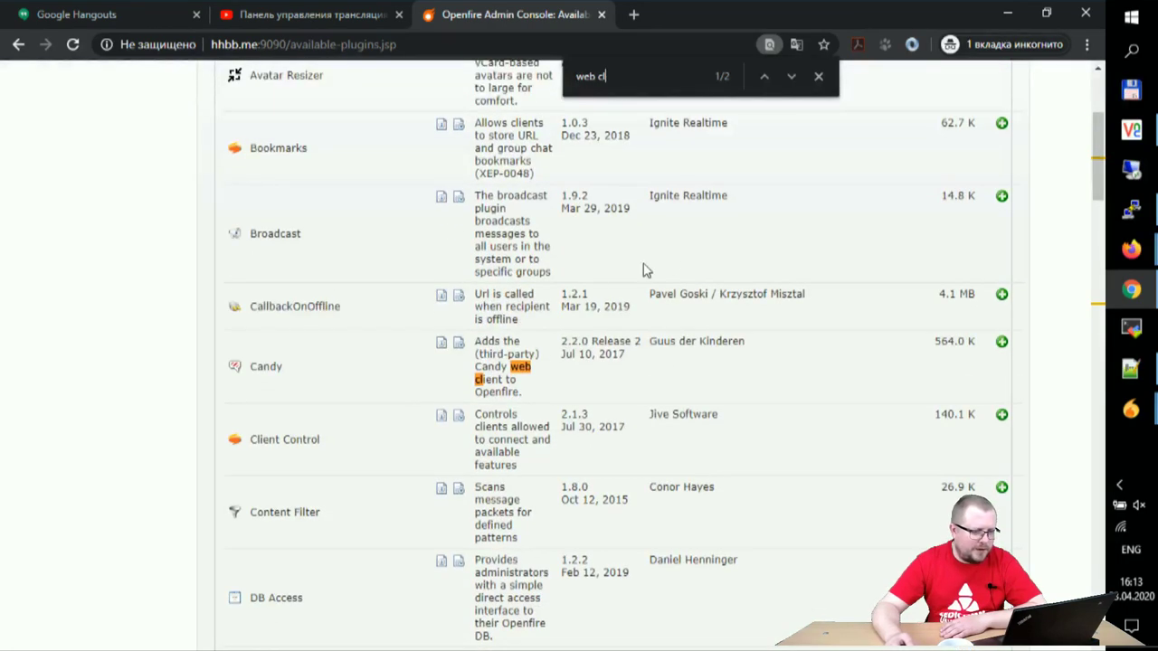
pyautogui.click(1002, 342)
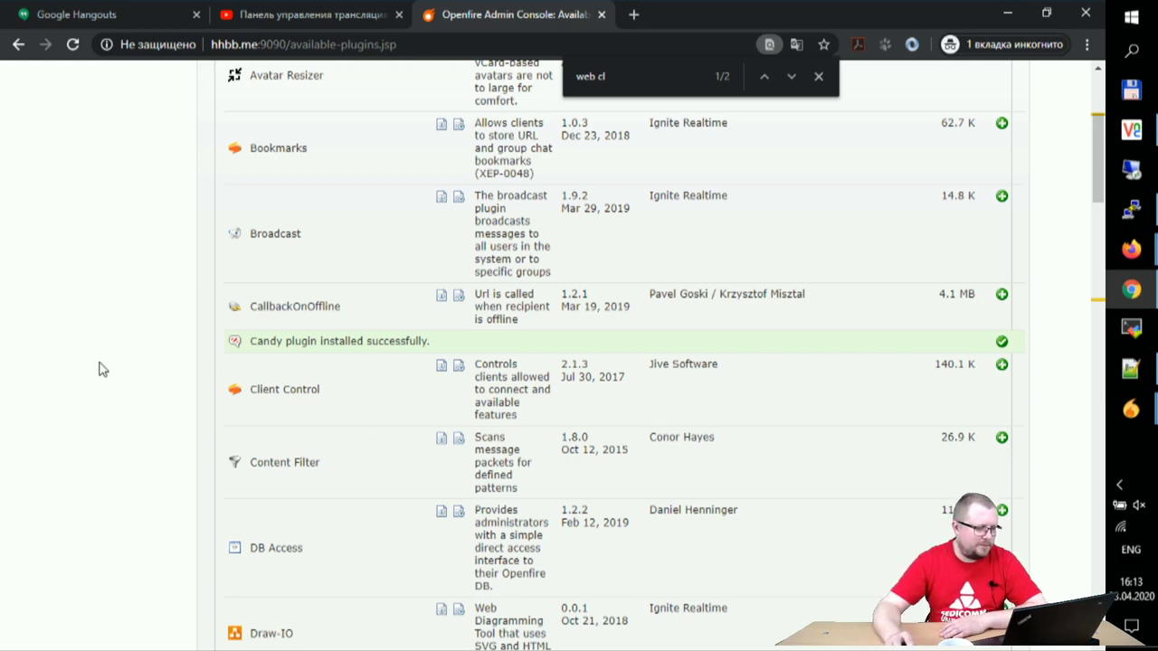
pyautogui.scroll(3, 98, 367)
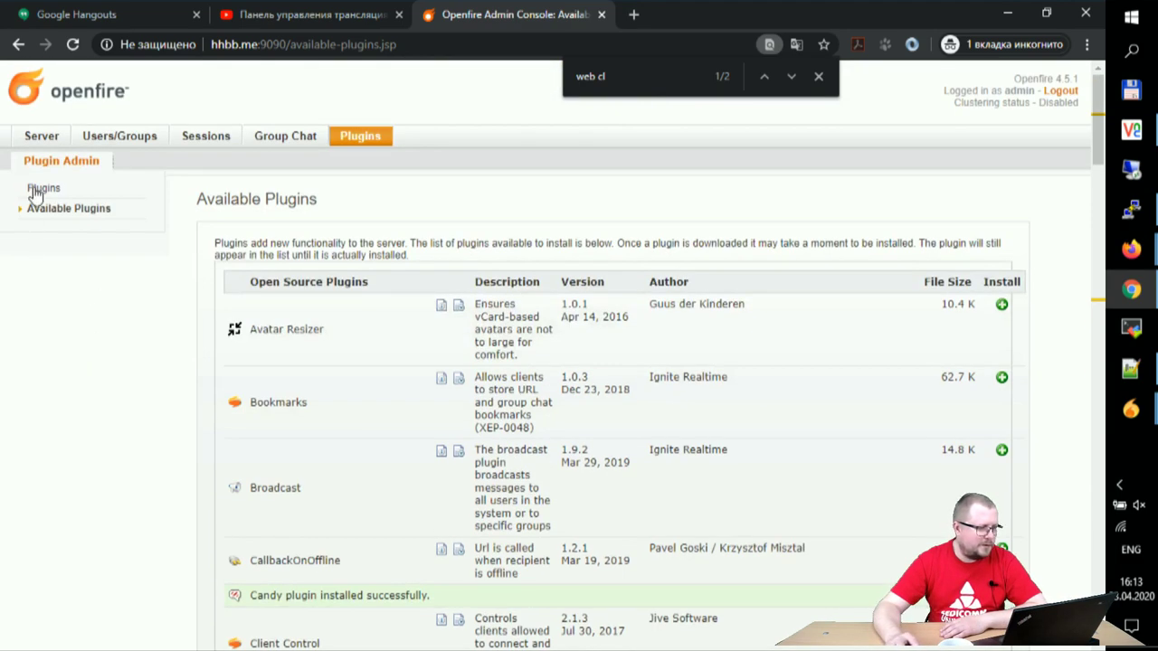
# Step: Confirm Candy is among the installed plugins, view its changelog, and return to Server Information
pyautogui.click(38, 188)
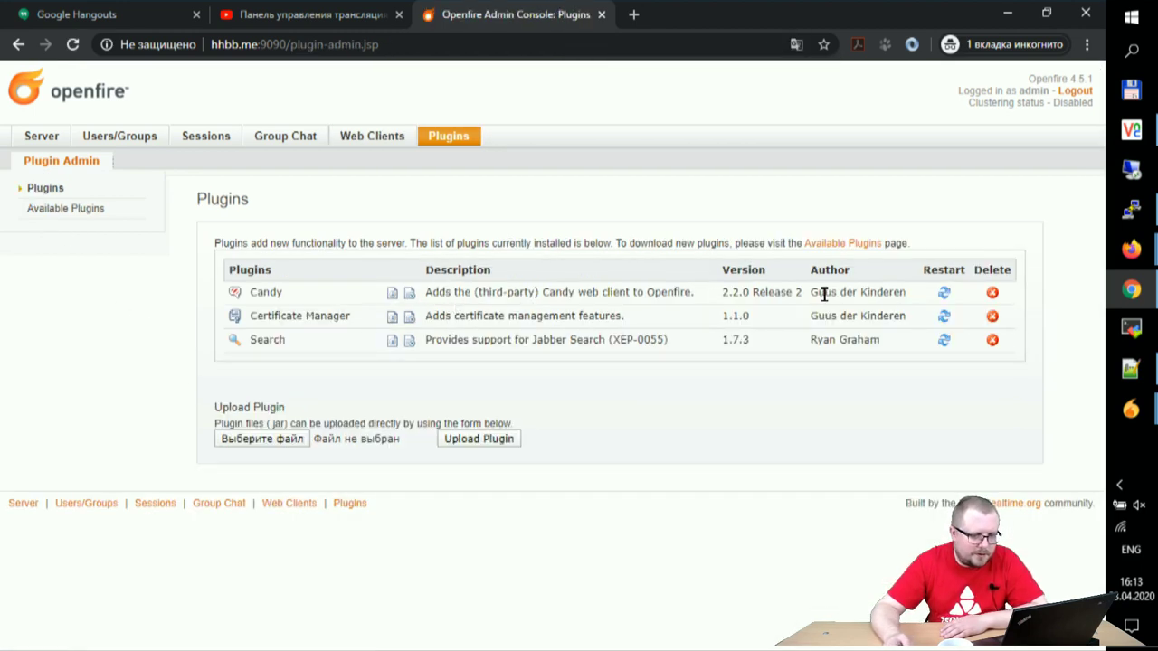
pyautogui.click(409, 294)
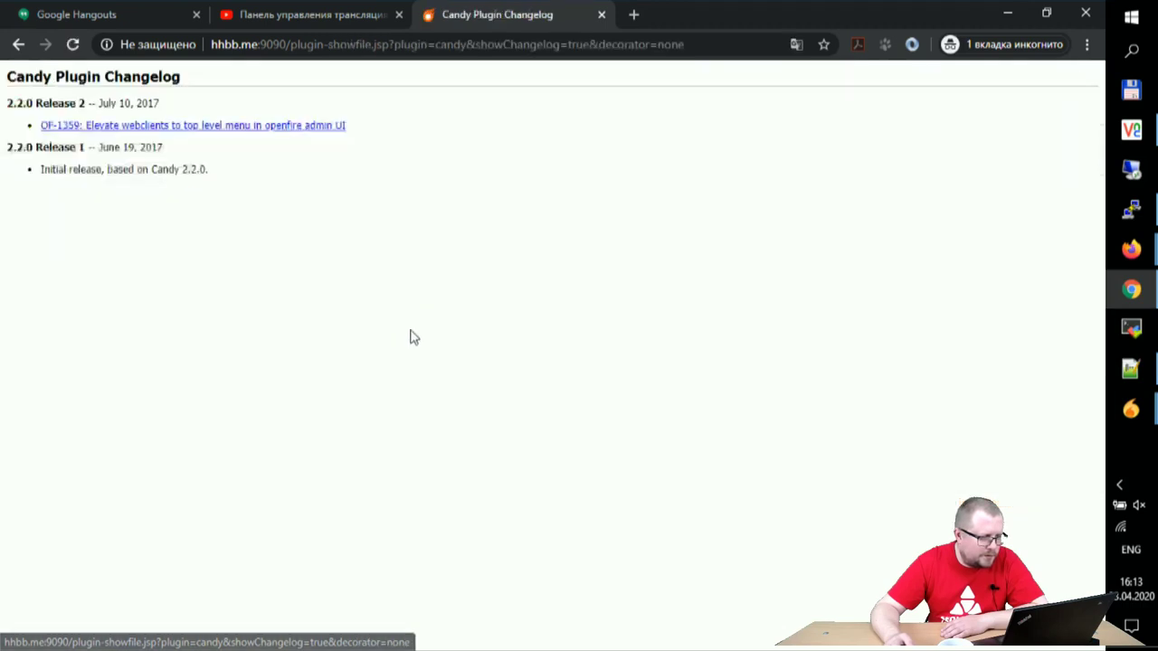
pyautogui.click(18, 44)
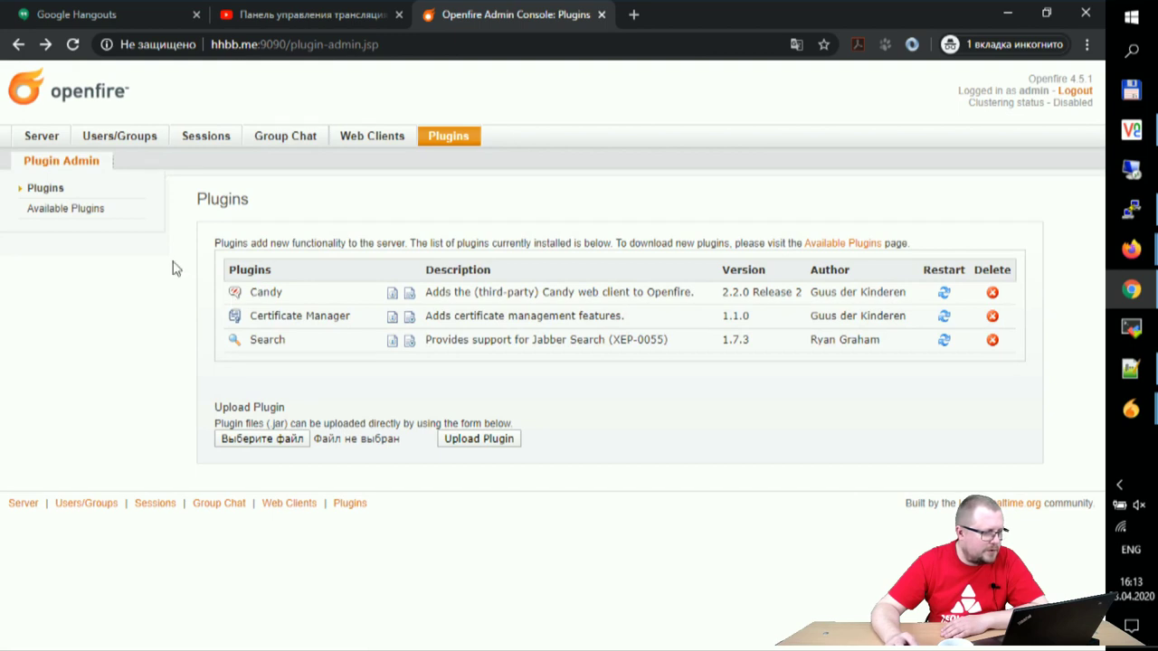
pyautogui.click(41, 137)
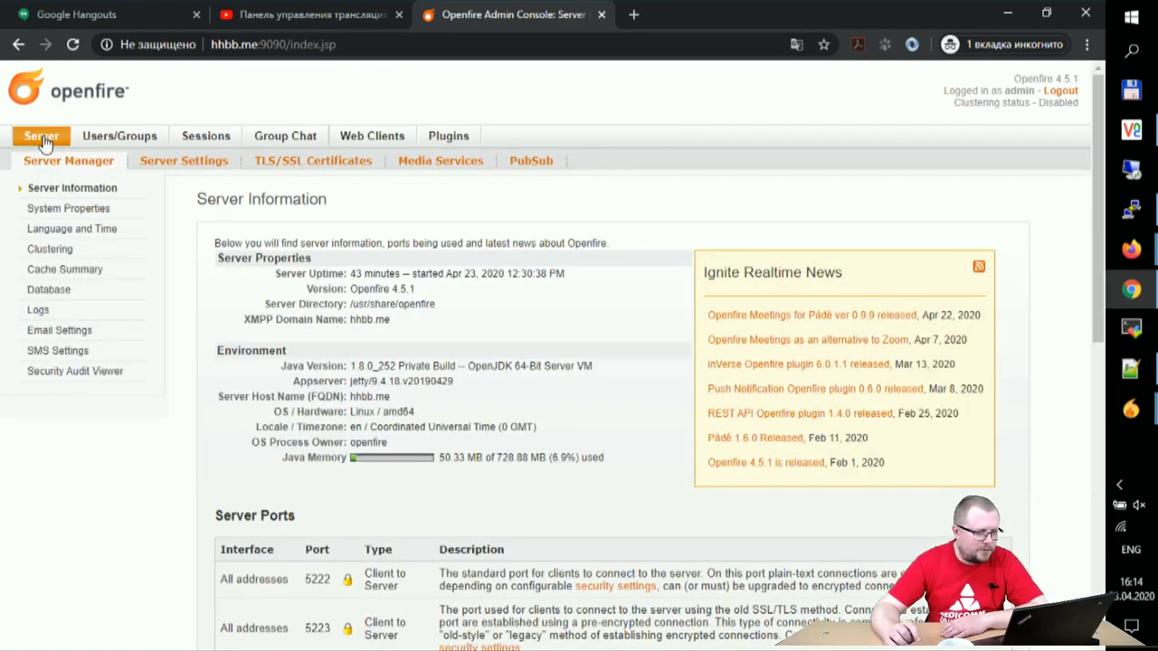
# Step: Browse the Server Settings, TLS/SSL Certificates, Media Services and PubSub pages, then open Candy's Web Clients configuration
pyautogui.scroll(-7, 241, 204)
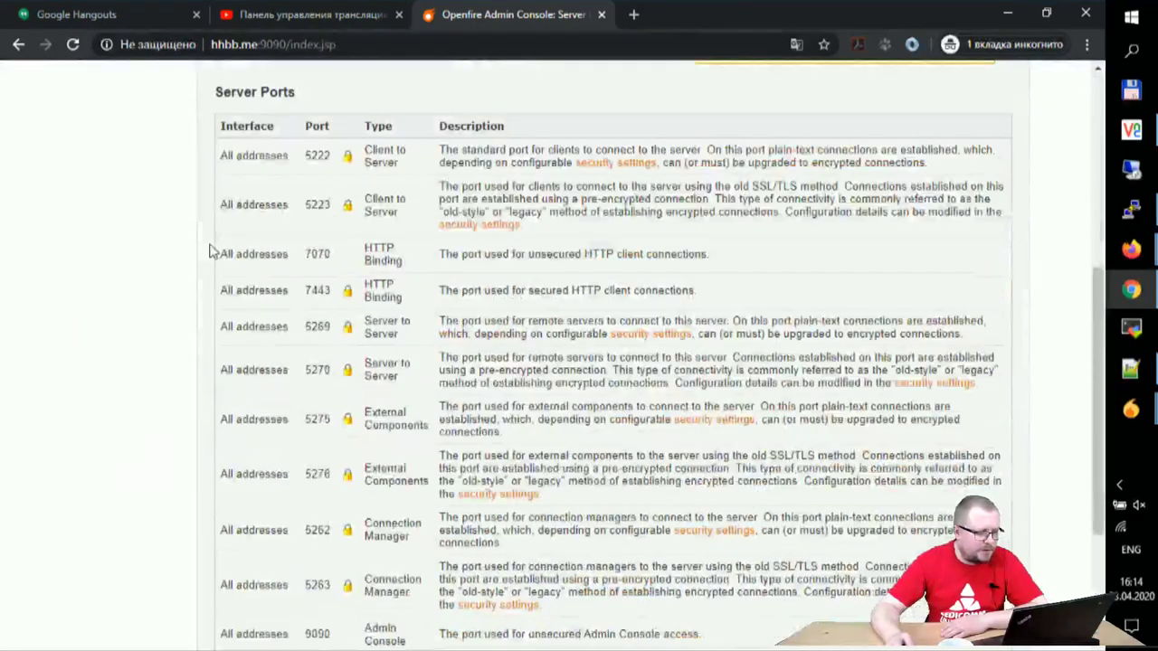
pyautogui.scroll(8, 150, 243)
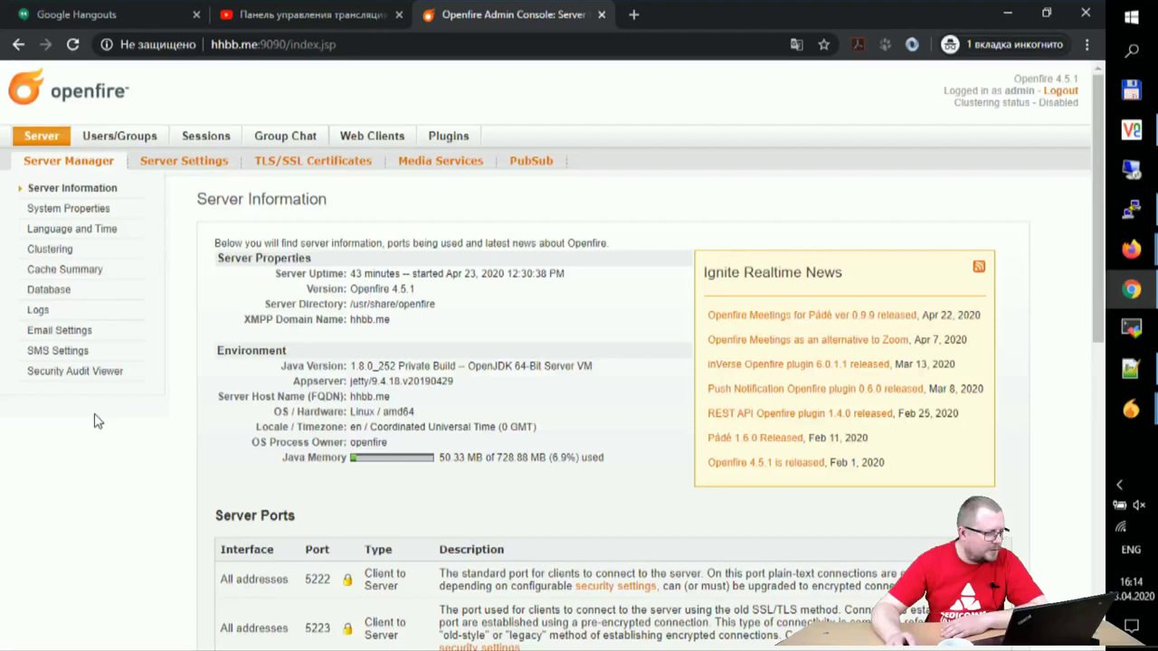
pyautogui.click(179, 161)
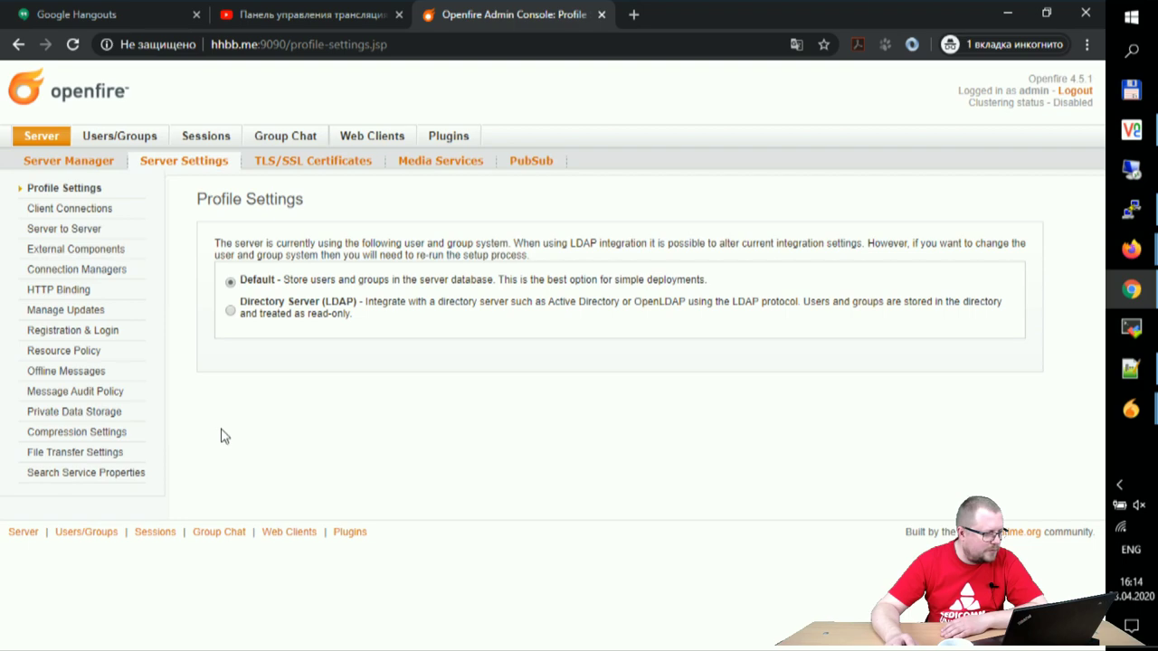
pyautogui.click(300, 164)
pyautogui.click(441, 165)
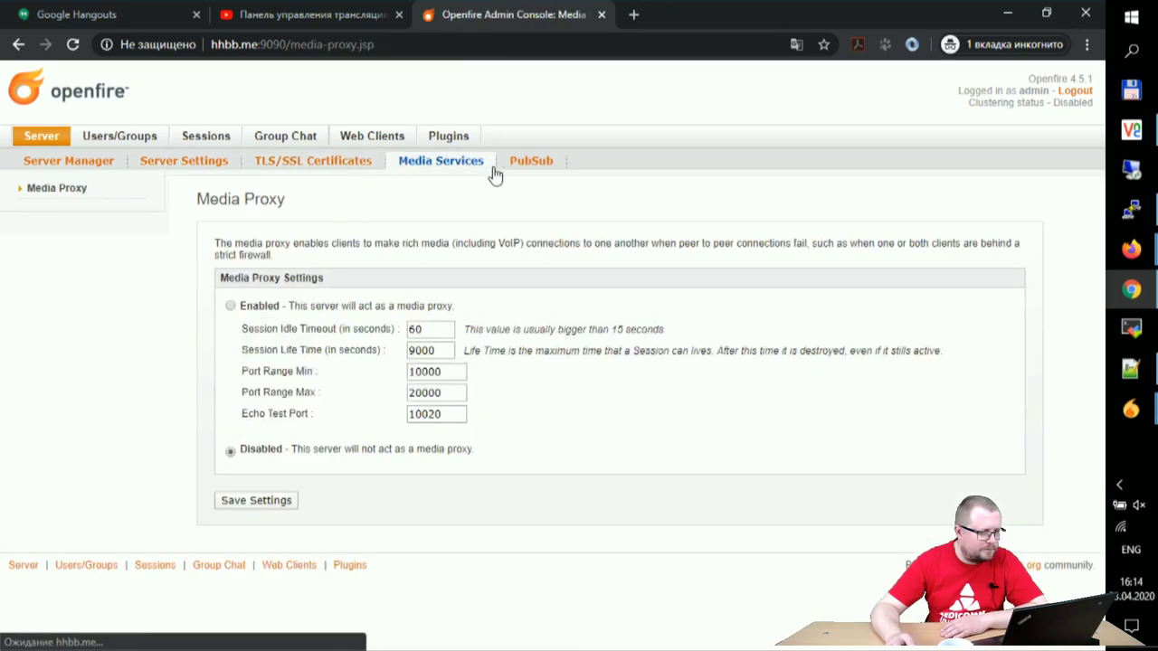
pyautogui.click(530, 163)
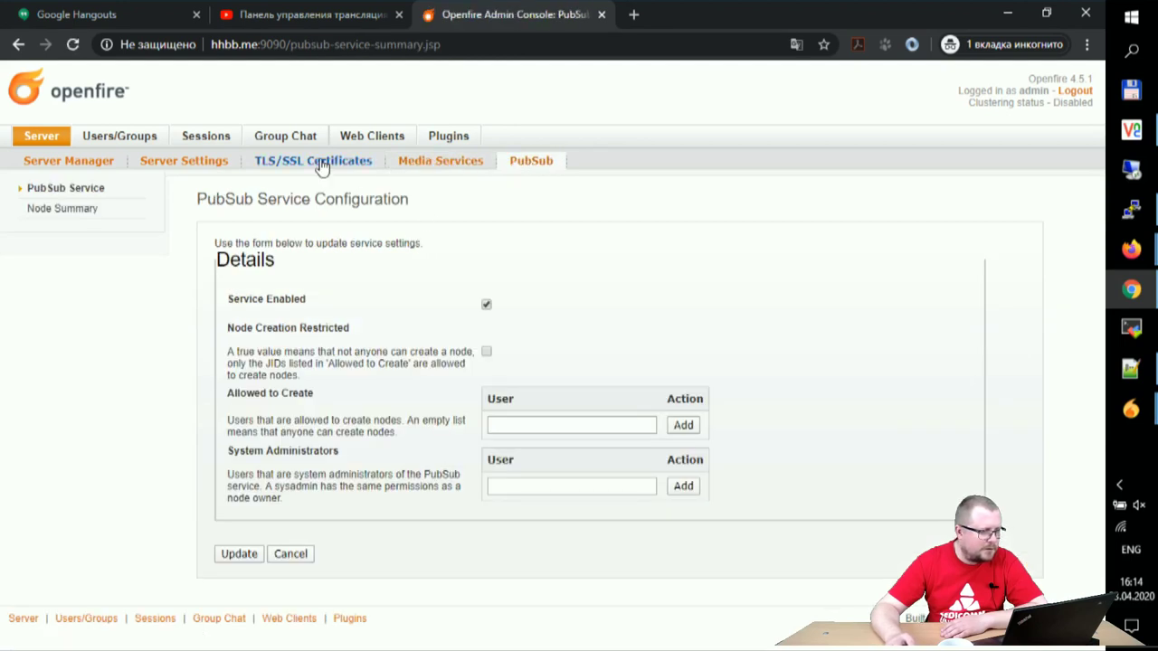
pyautogui.click(361, 135)
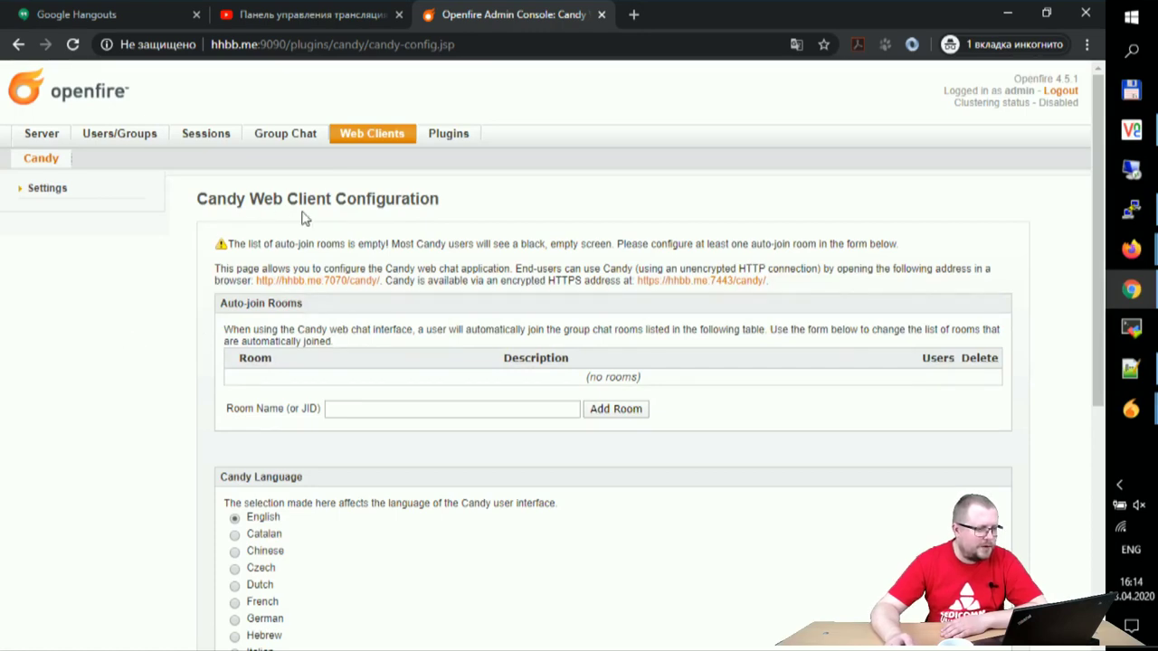
pyautogui.scroll(-4, 298, 244)
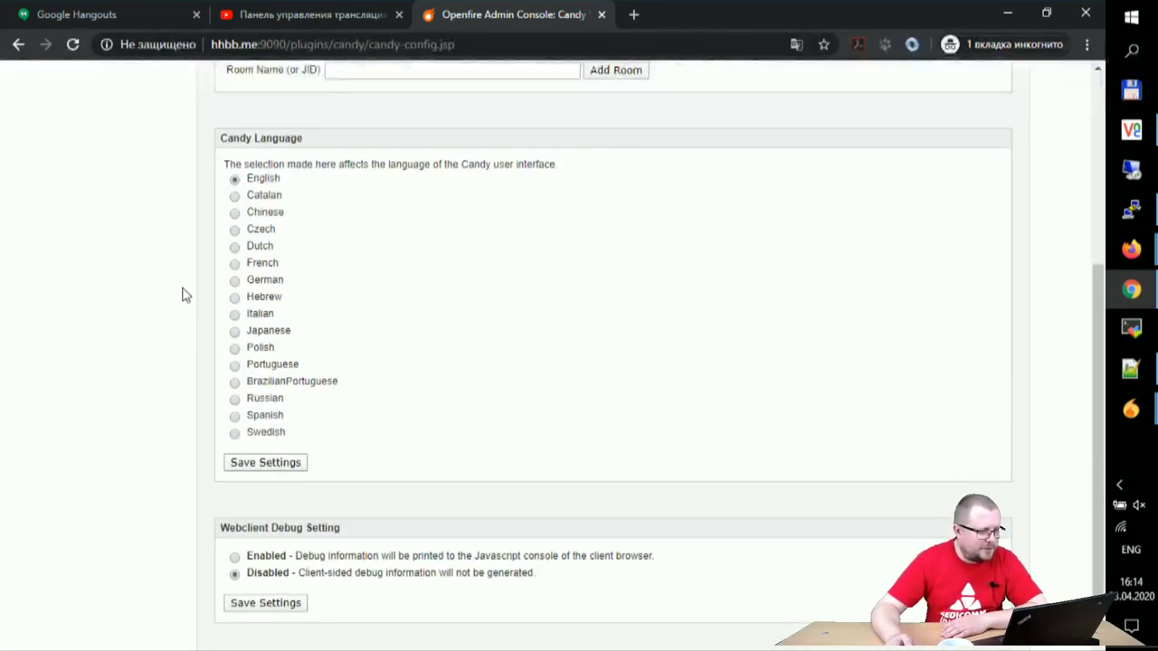
pyautogui.scroll(-1, 182, 295)
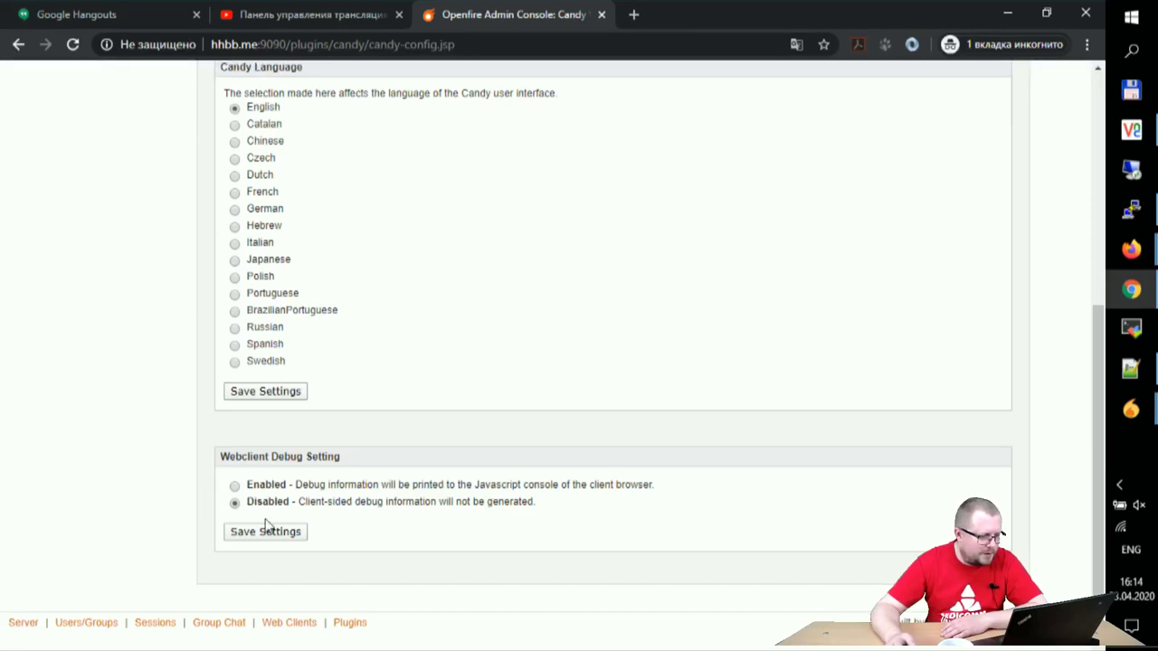
pyautogui.scroll(3, 193, 500)
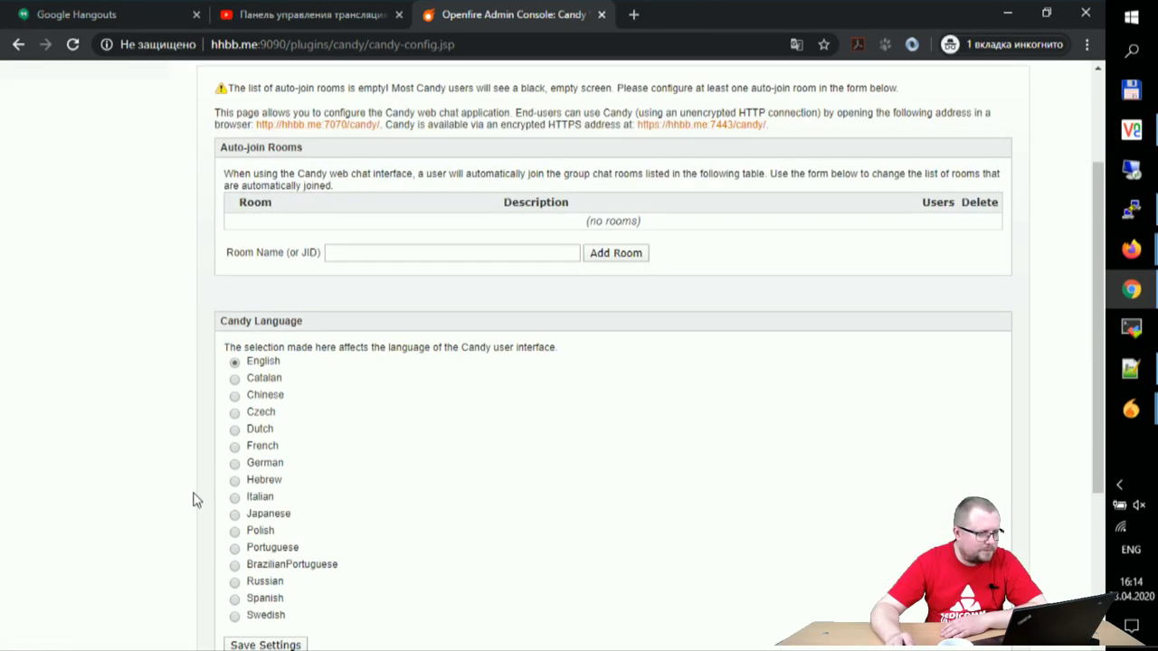
pyautogui.scroll(2, 192, 501)
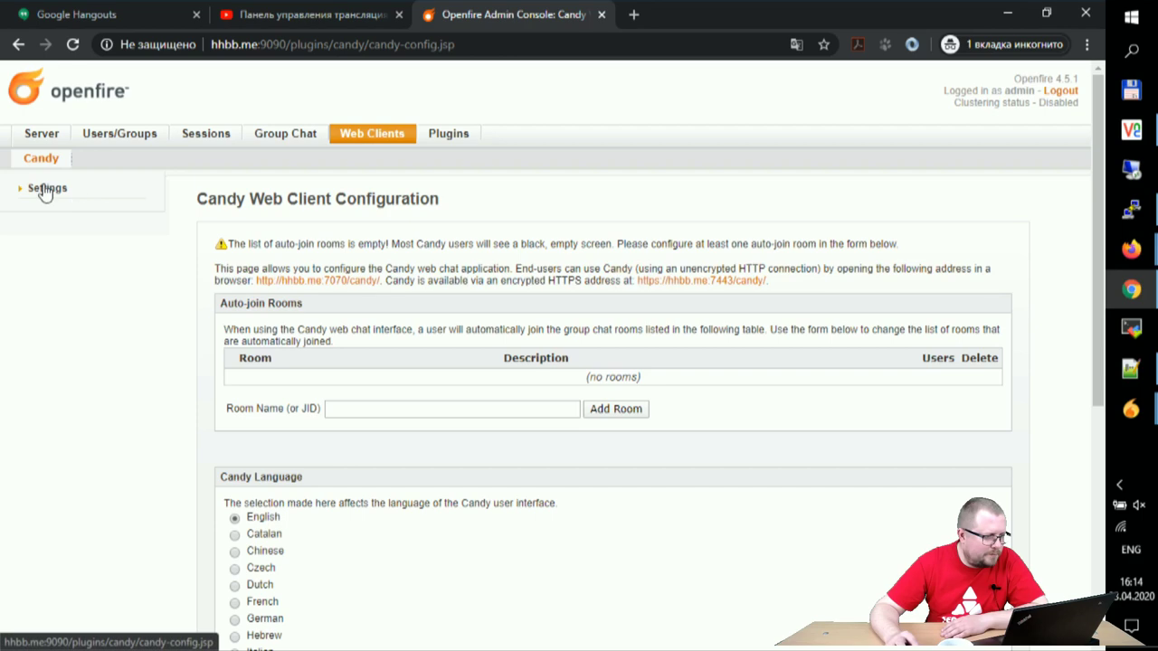
pyautogui.scroll(-5, 178, 285)
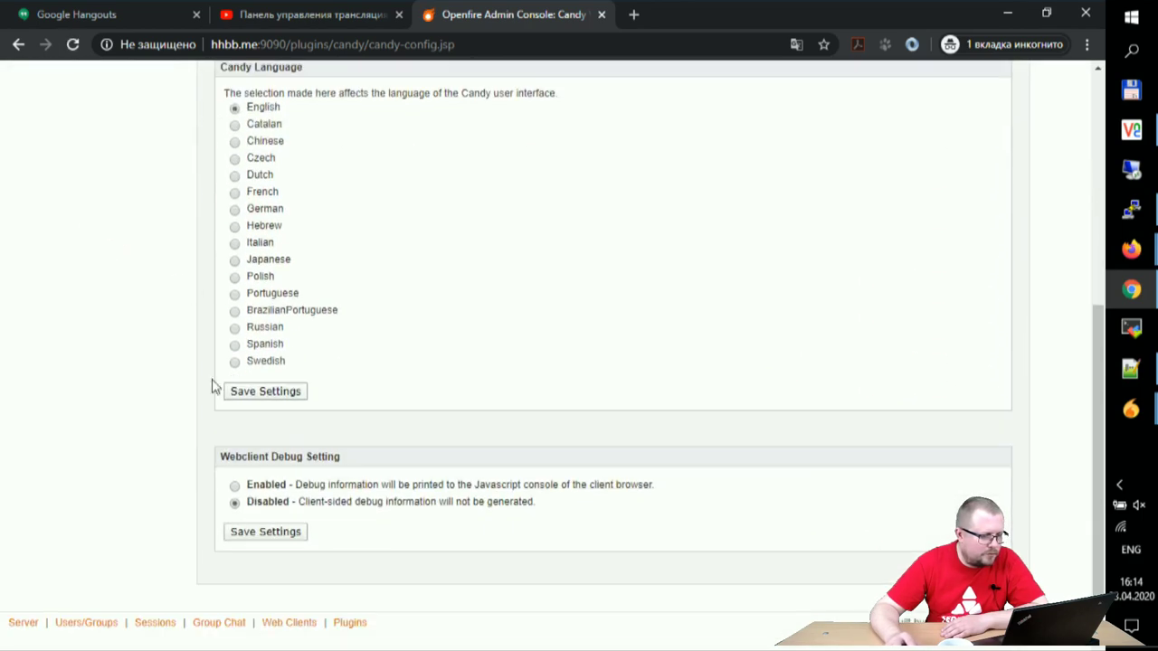
pyautogui.click(246, 532)
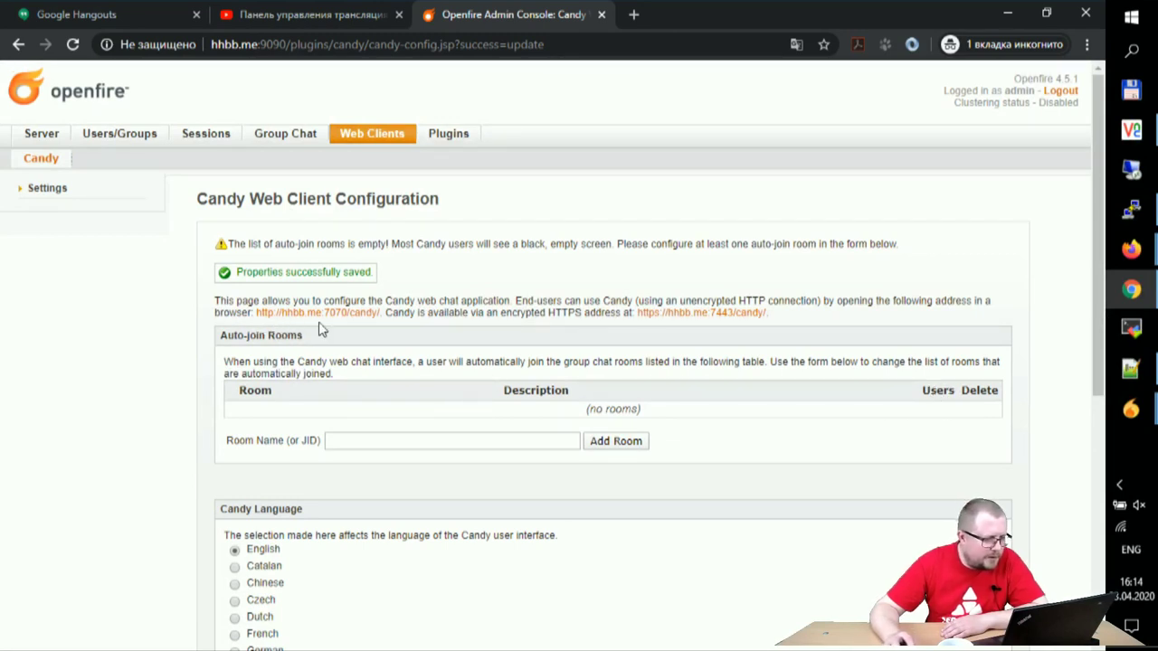
pyautogui.moveTo(253, 312); pyautogui.dragTo(384, 313)
pyautogui.hotkey('ctrl', 'c')
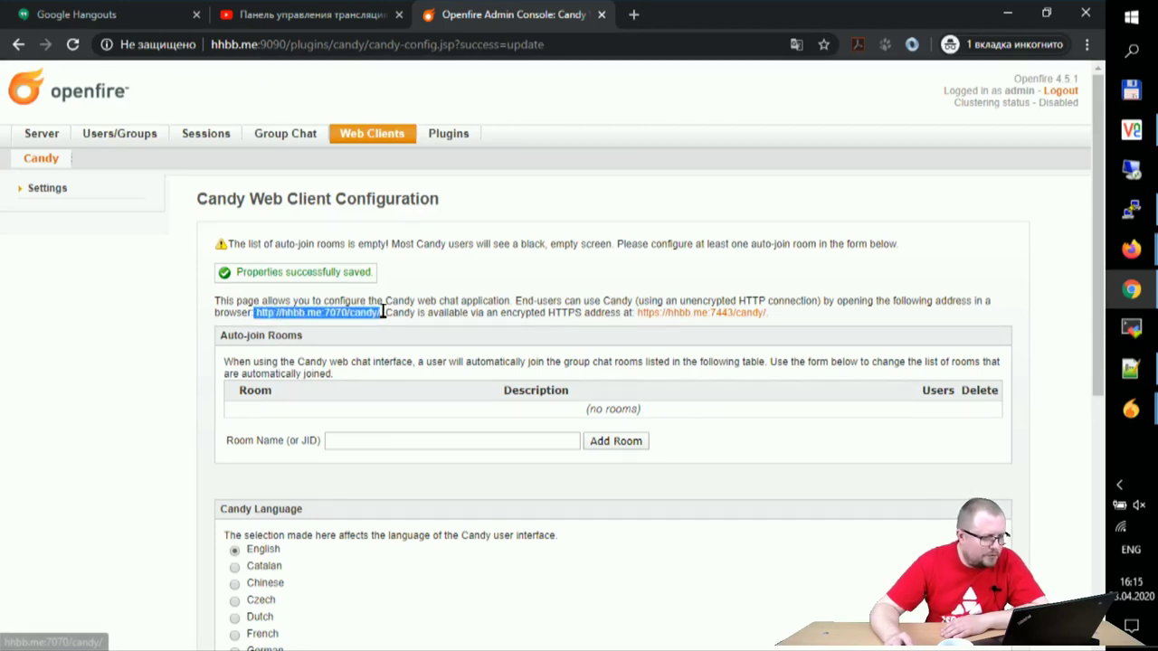
pyautogui.click(633, 14)
pyautogui.hotkey('ctrl', 'v')
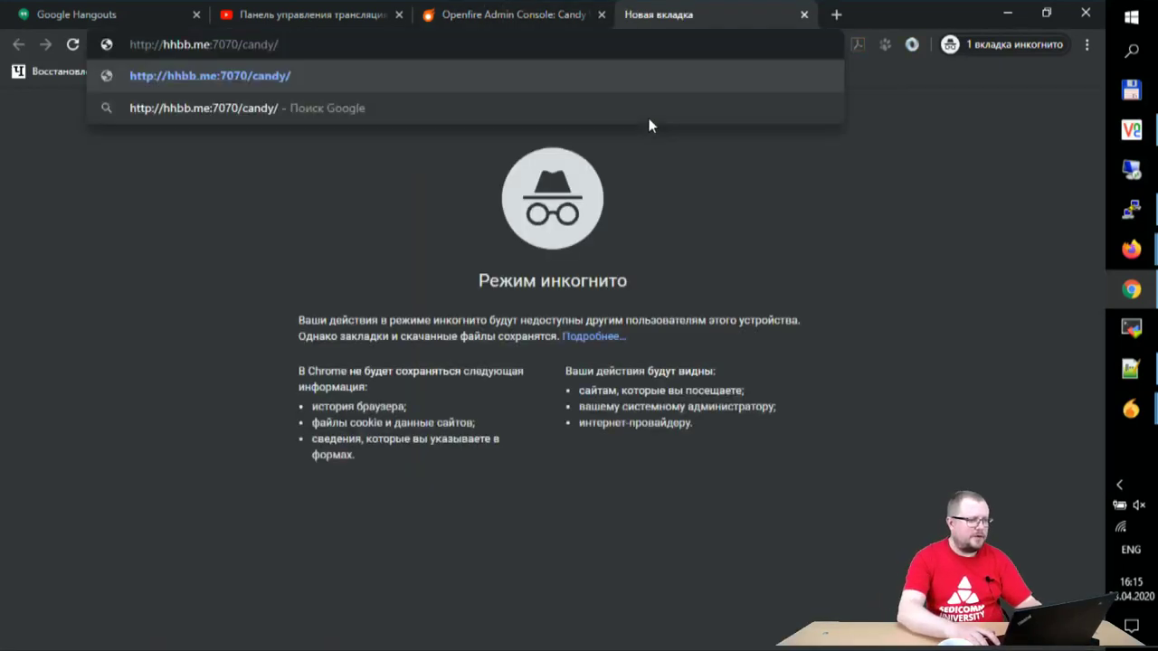
pyautogui.press('Return')
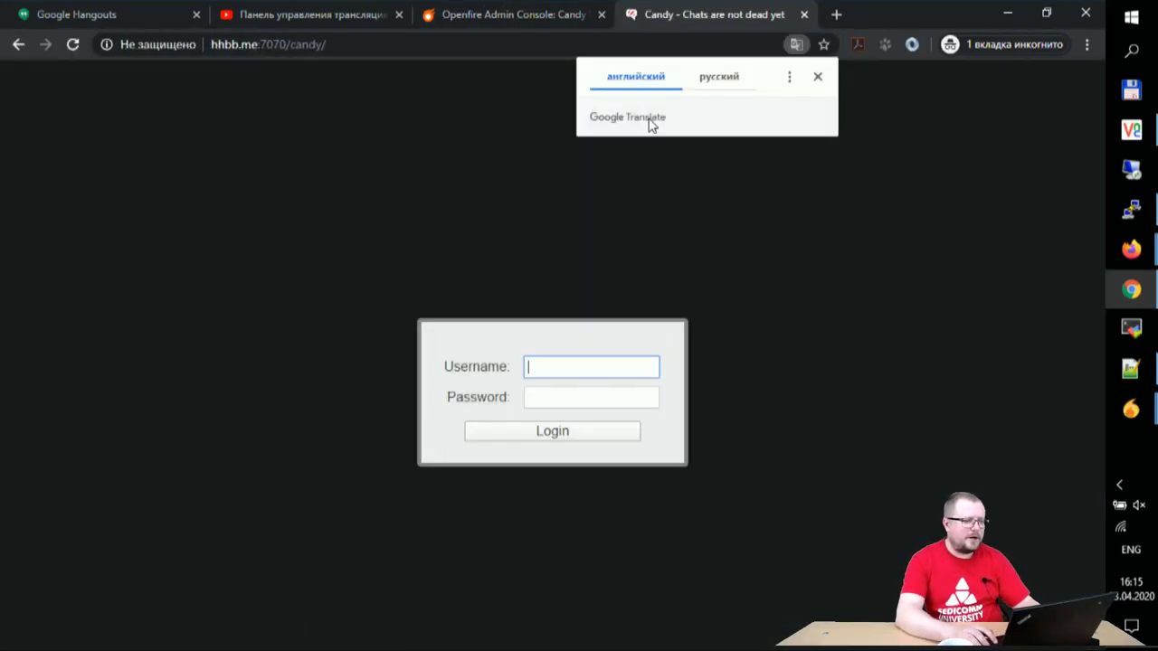
pyautogui.write('blog')
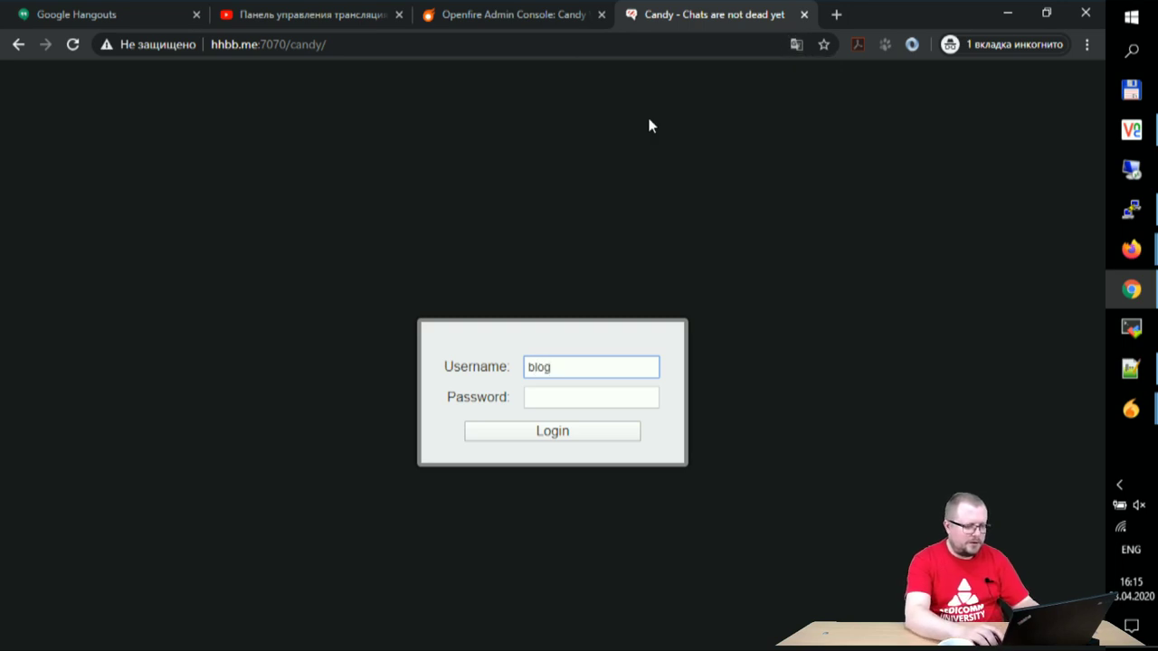
pyautogui.press('Tab')
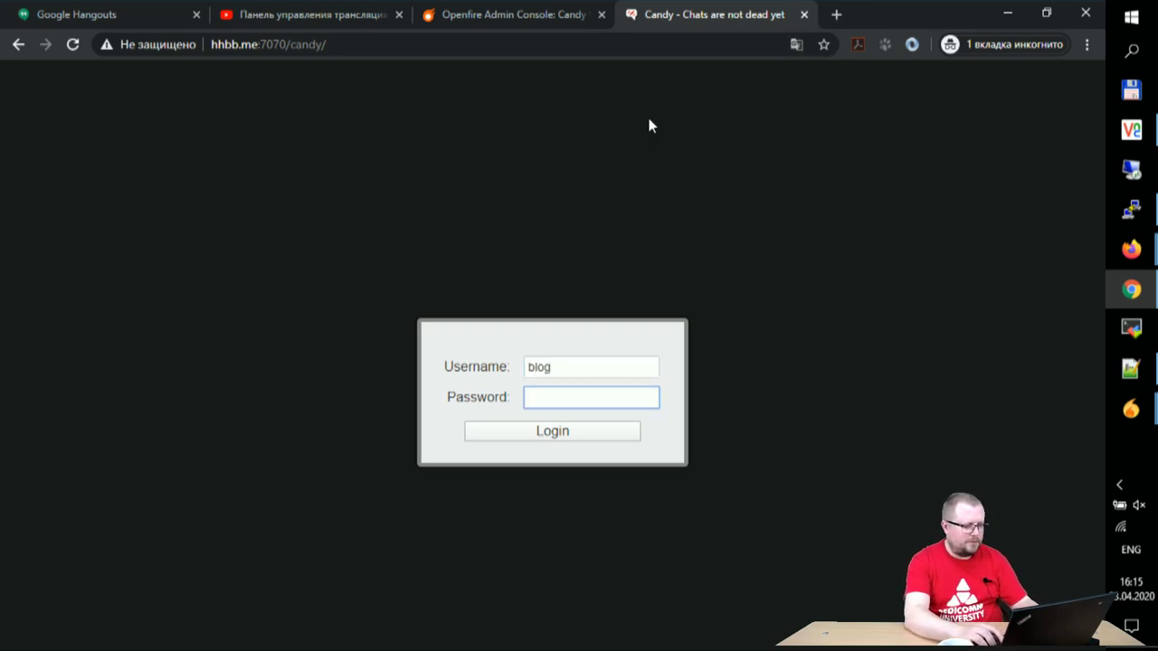
pyautogui.press('Return')
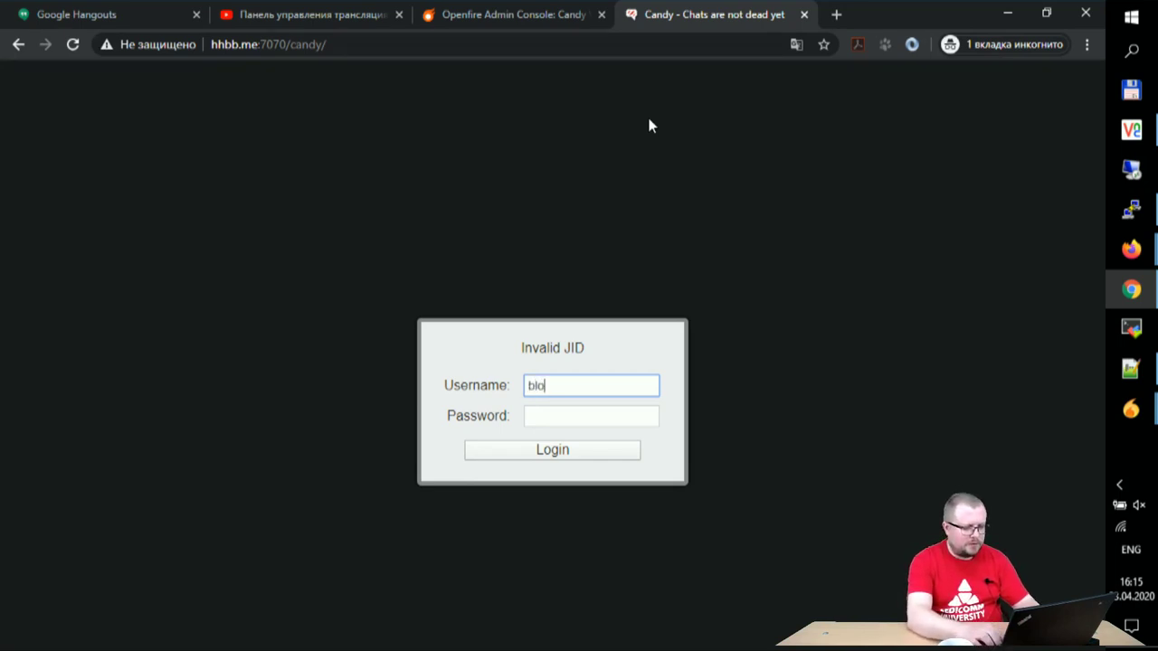
pyautogui.press('Tab')
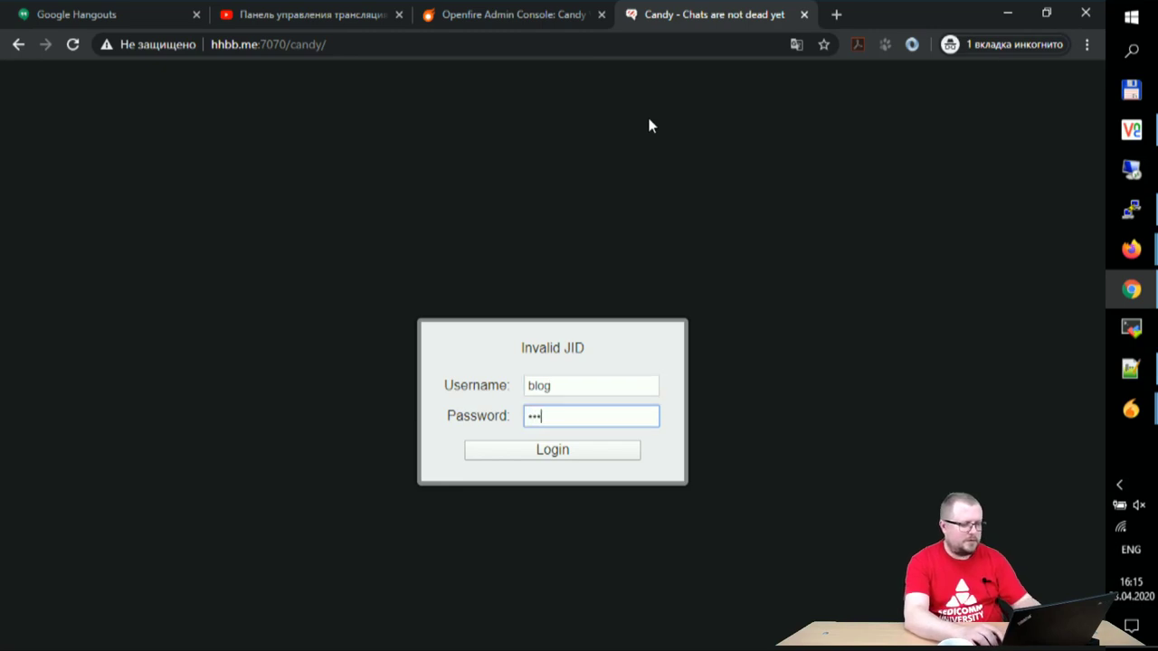
pyautogui.click(565, 450)
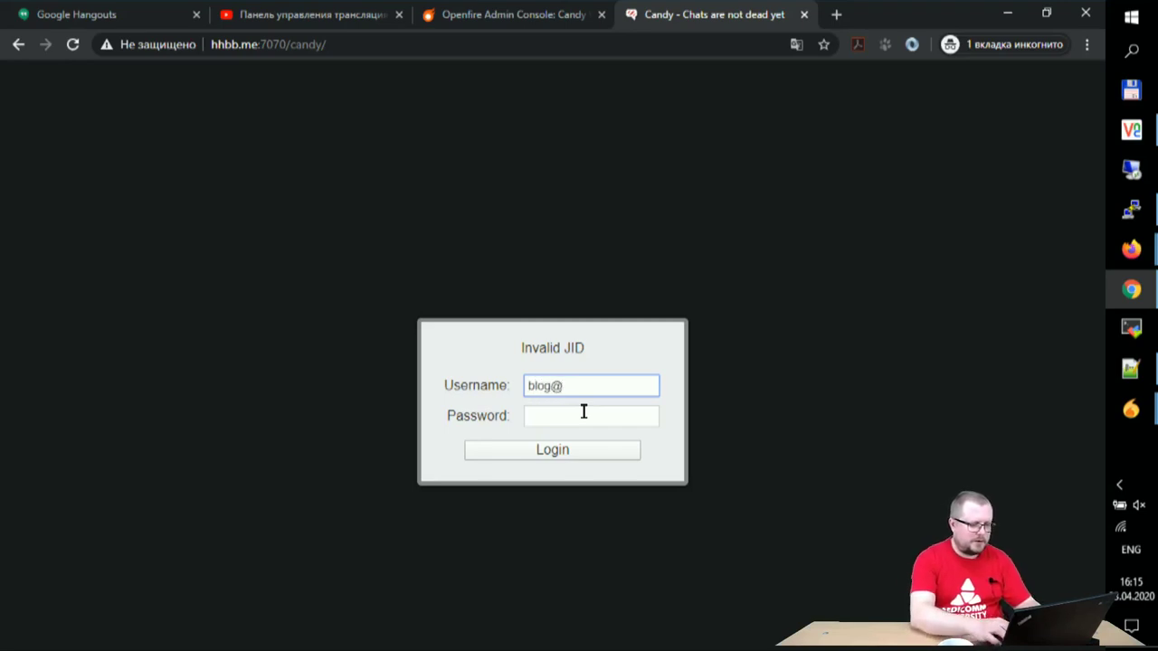
pyautogui.click(583, 412)
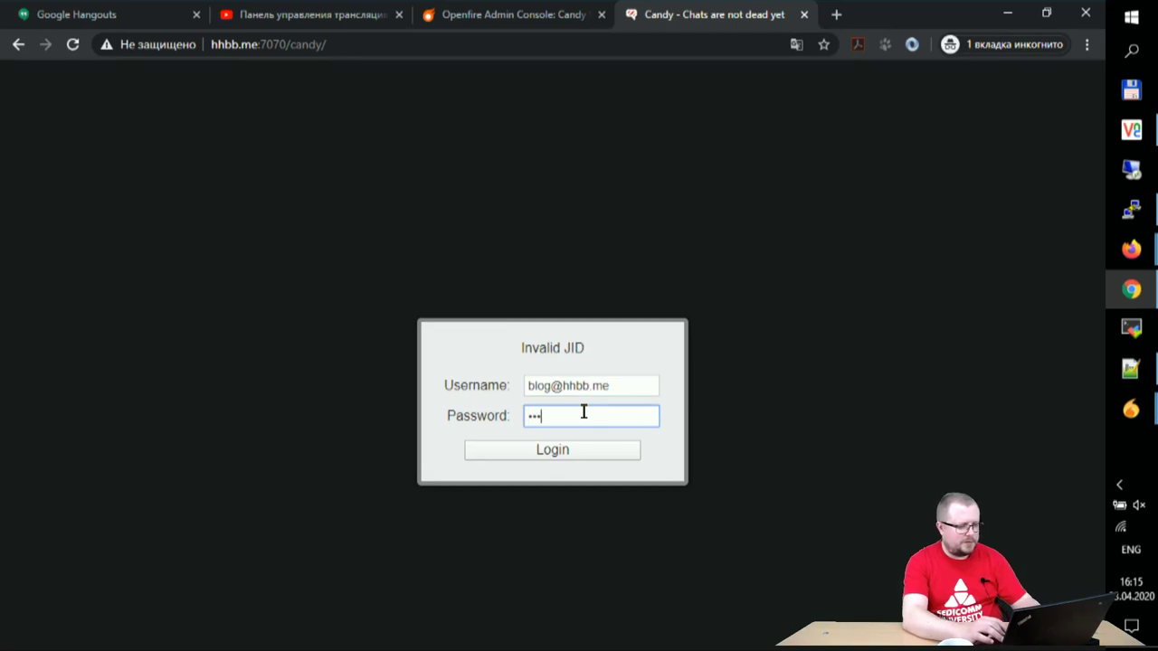
pyautogui.press('Return')
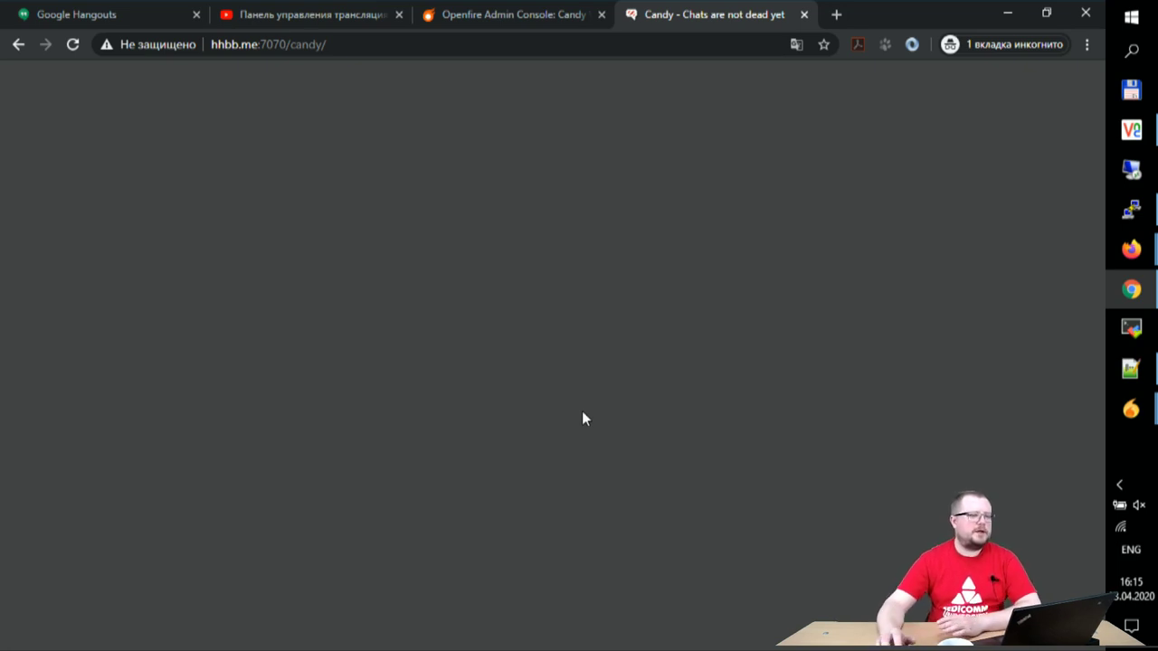
pyautogui.click(312, 51)
pyautogui.hotkey('ctrl', 'c')
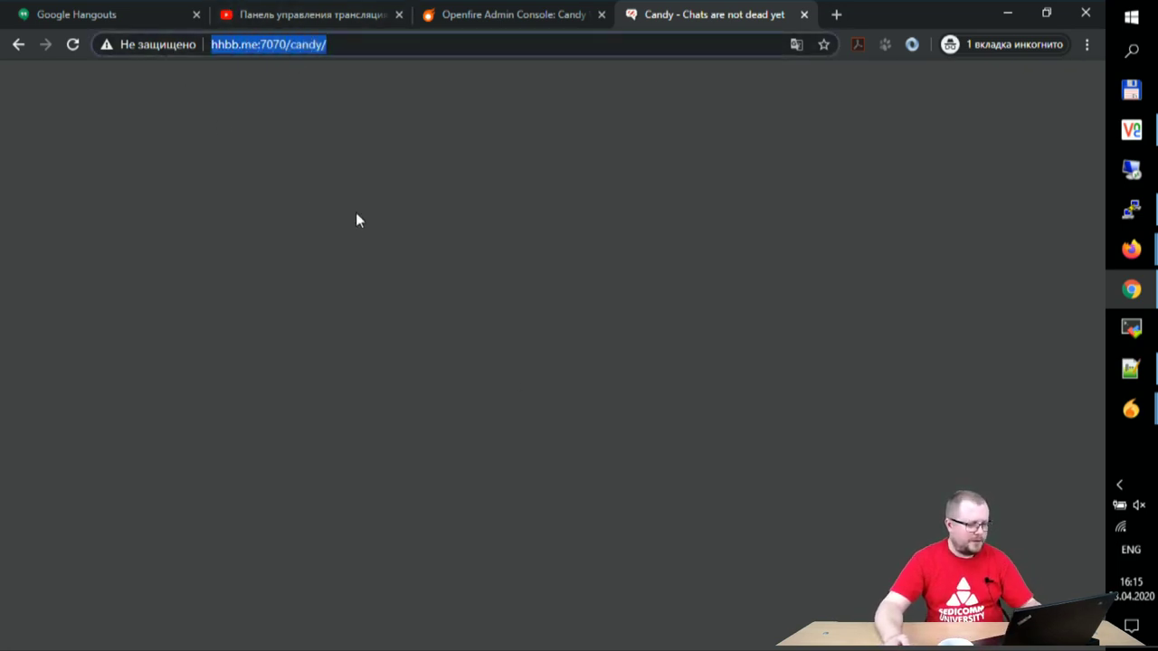
pyautogui.click(355, 14)
pyautogui.click(824, 477)
pyautogui.hotkey('ctrl', 'v')
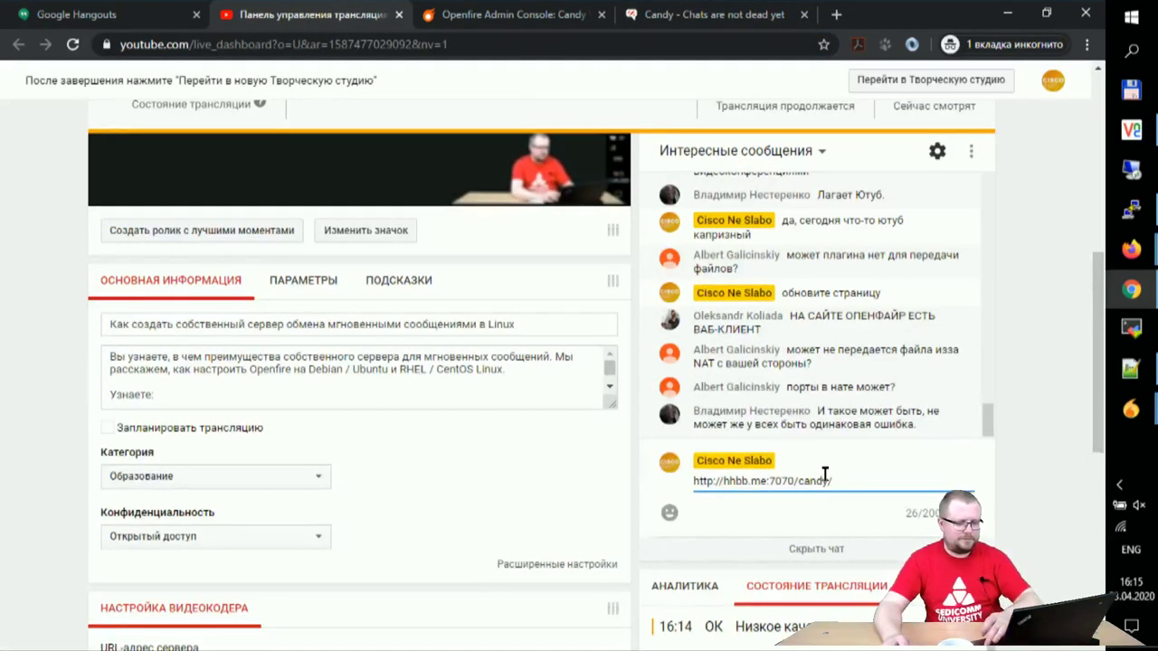
pyautogui.press('Return')
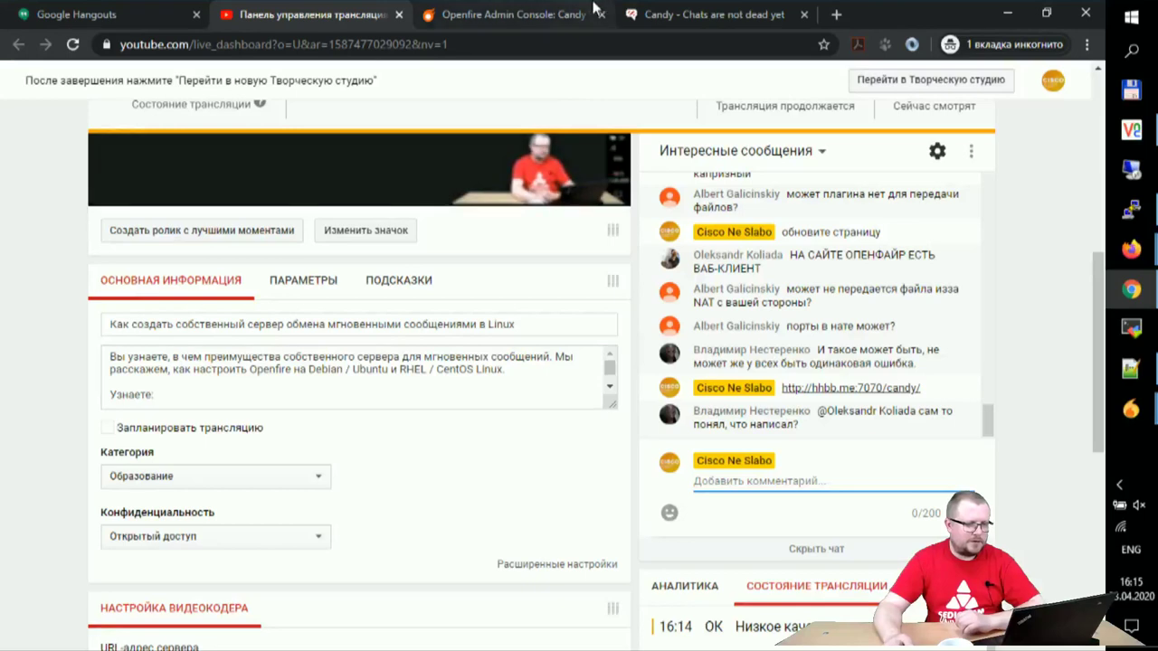
# Step: Back on the Candy tab, check the site's security details and reload to a fresh login form
pyautogui.click(703, 14)
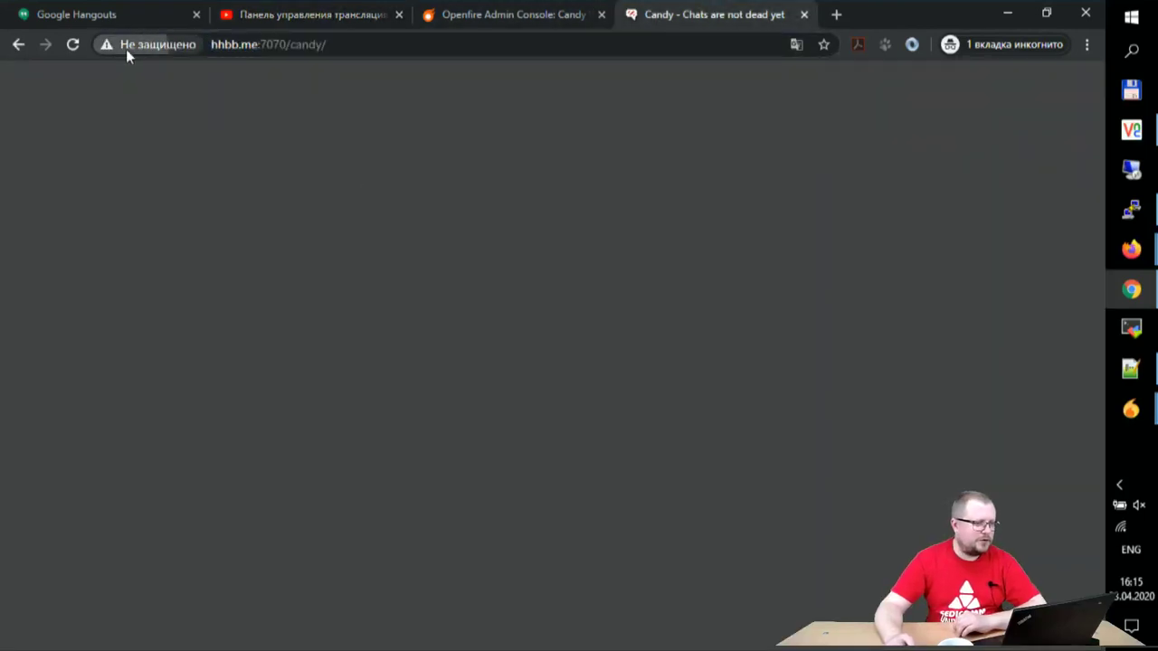
pyautogui.click(126, 45)
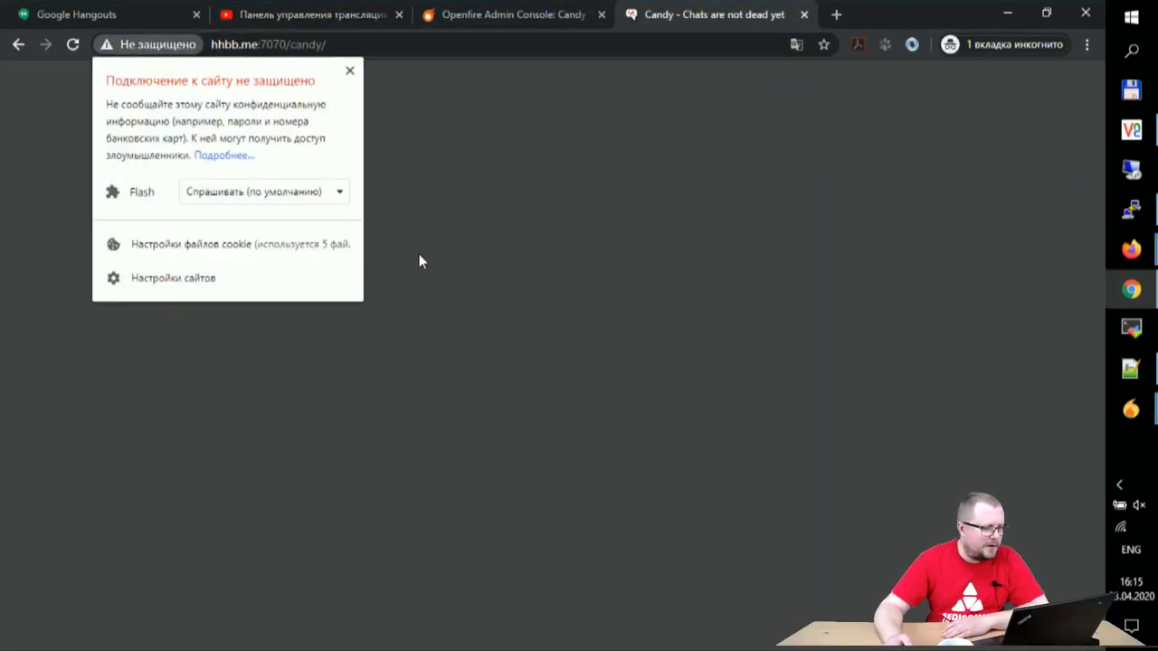
pyautogui.click(393, 298)
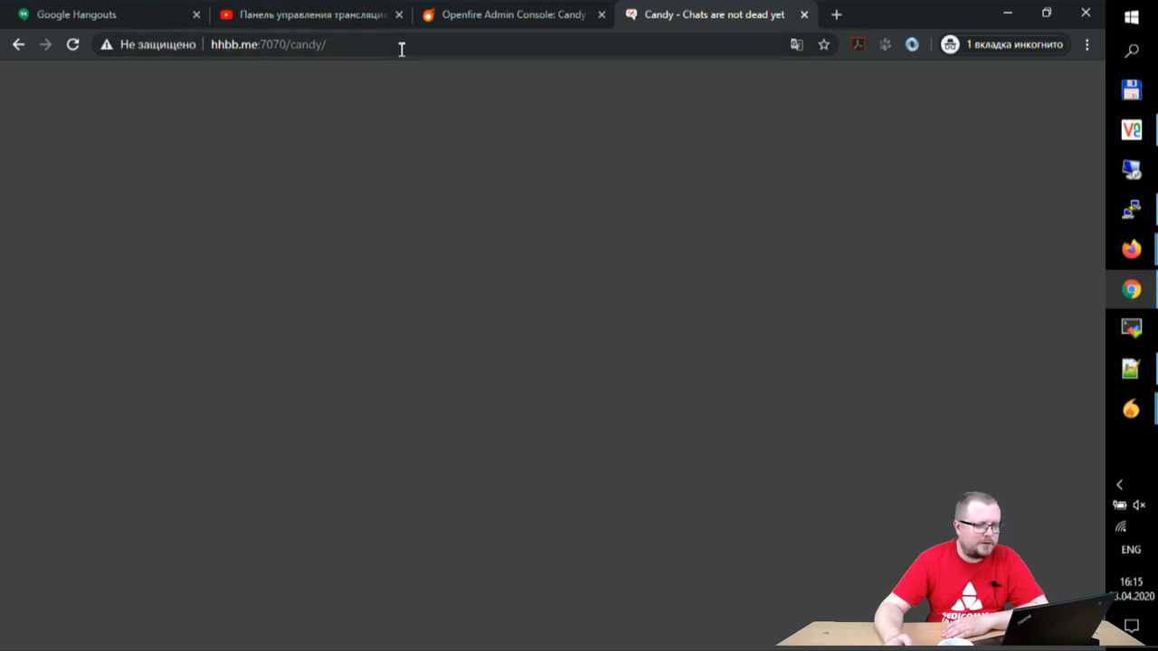
pyautogui.click(525, 46)
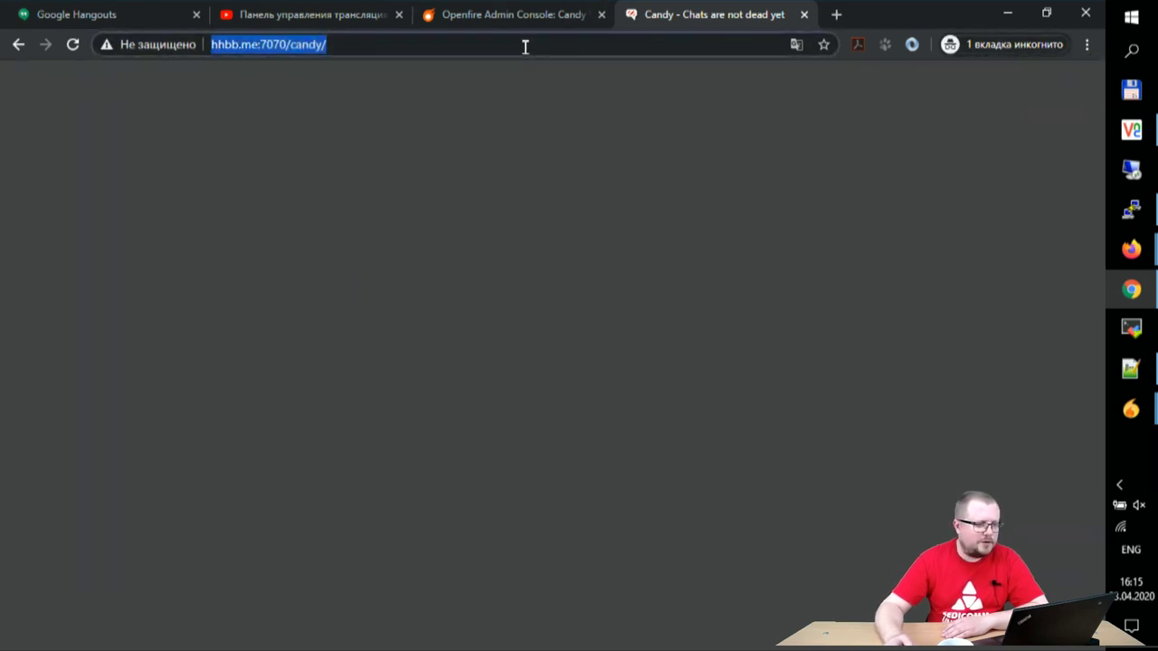
pyautogui.press('Return')
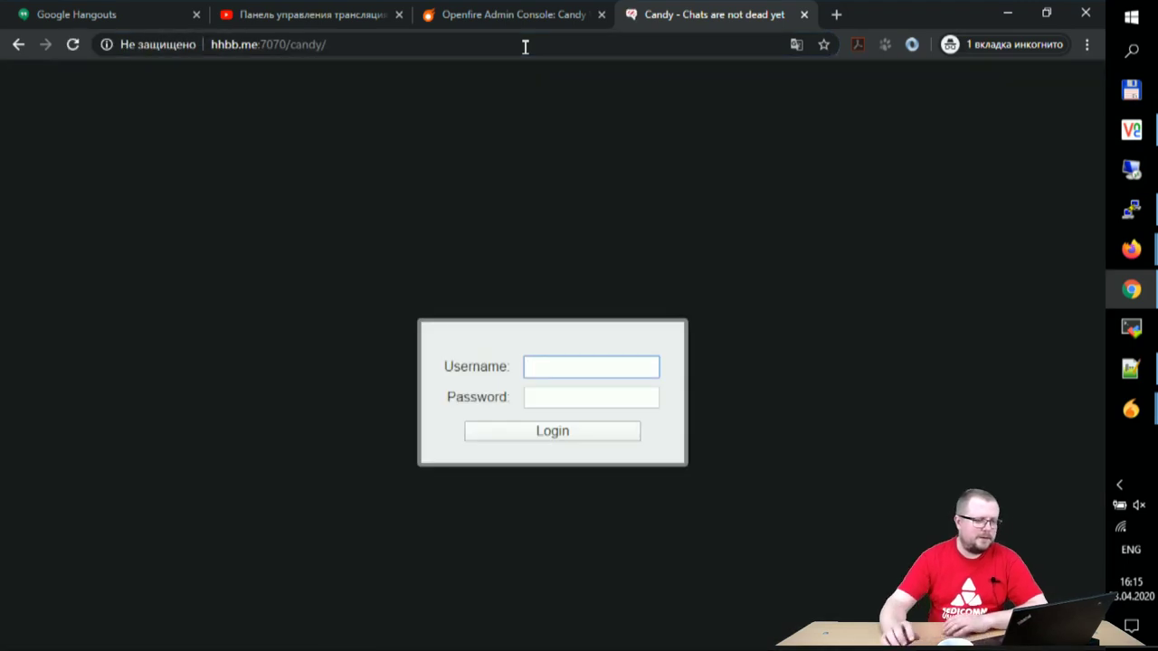
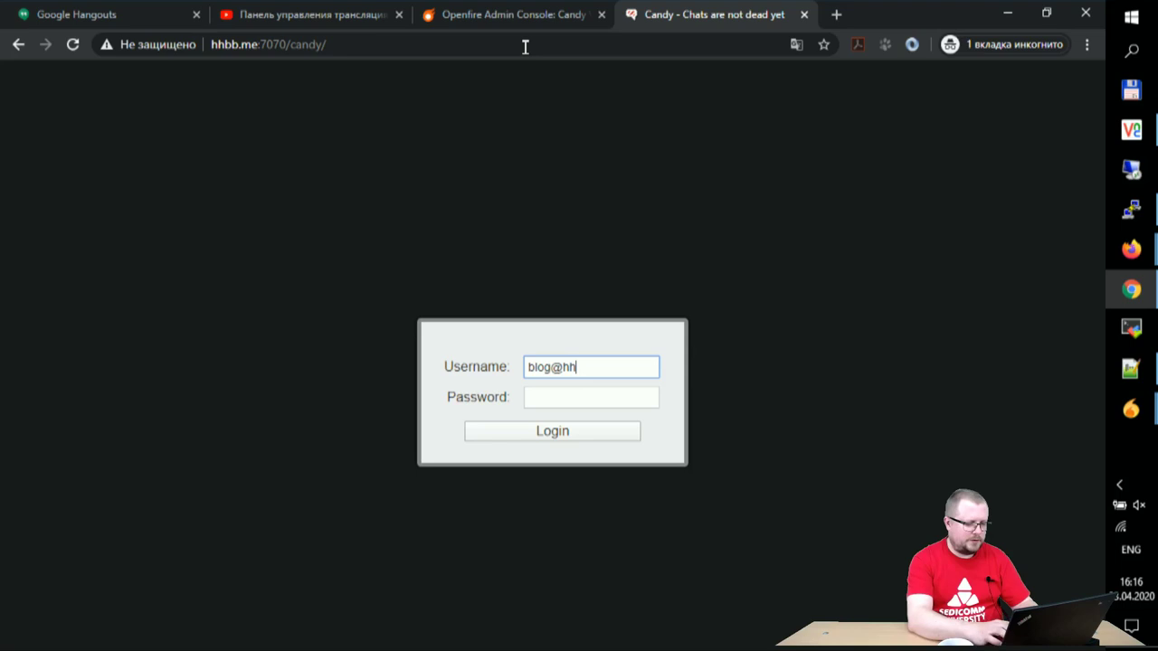
# Step: Sign in to Candy as the test user 'bl', then reload the login page
pyautogui.press('Tab')
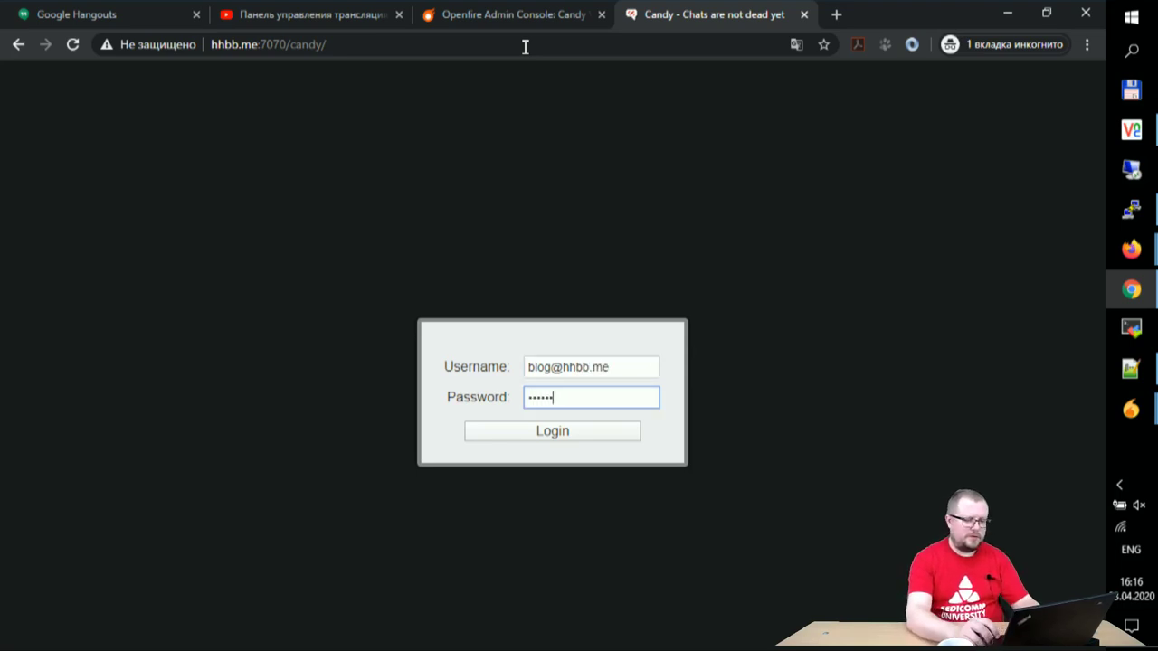
pyautogui.press('Return')
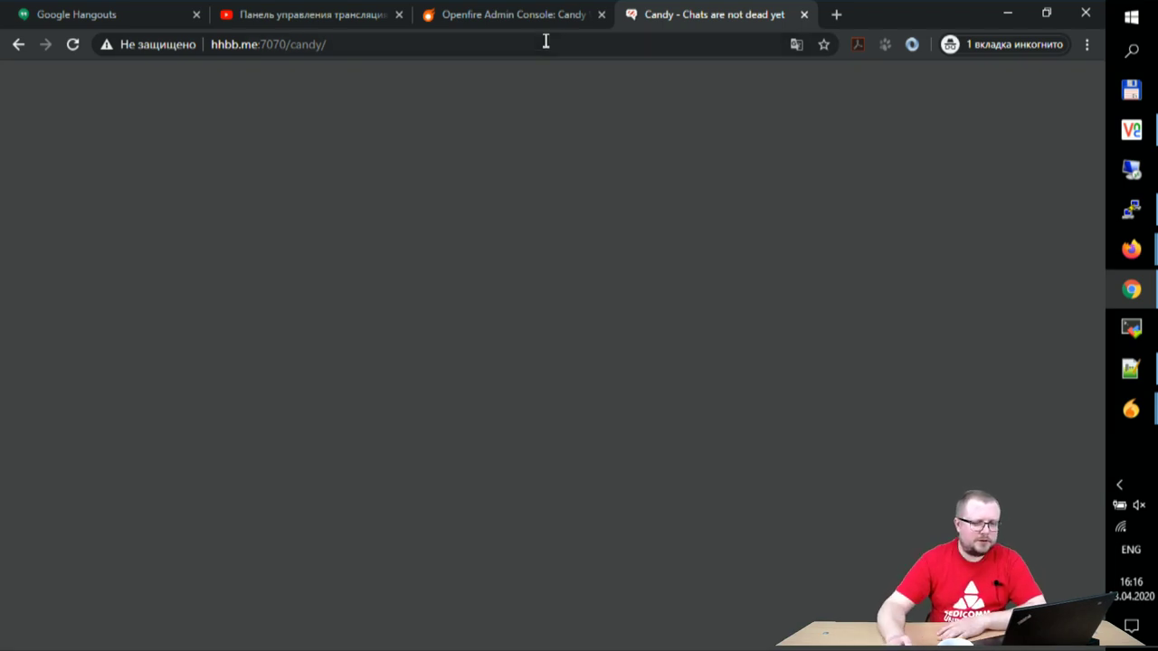
pyautogui.click(315, 44)
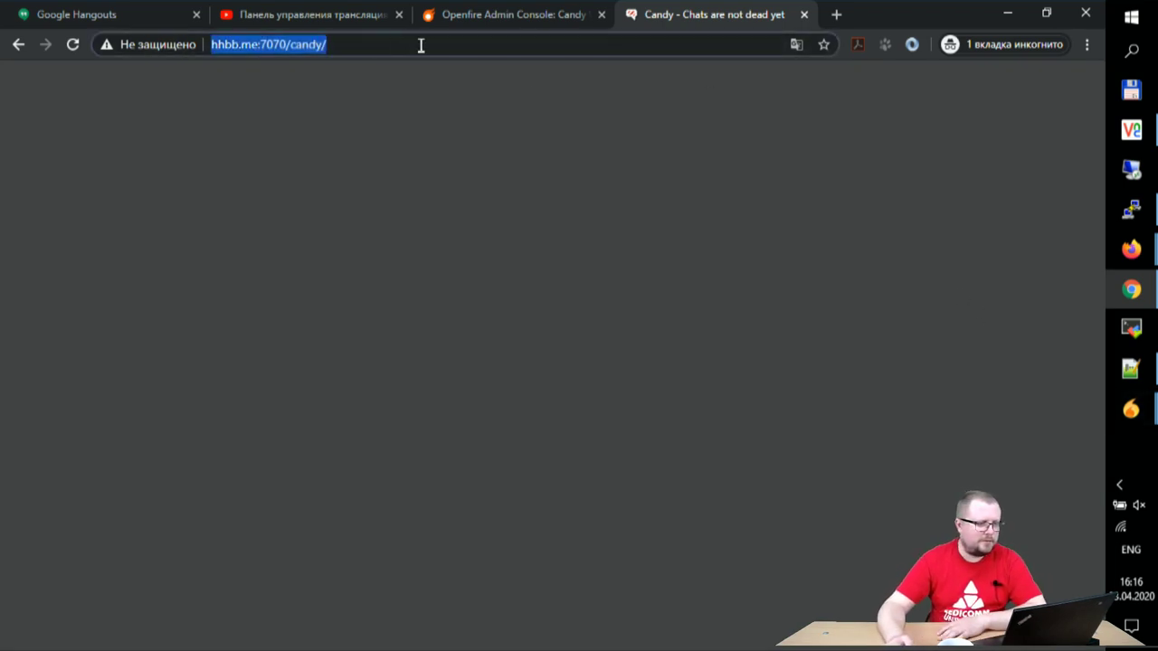
pyautogui.press('Return')
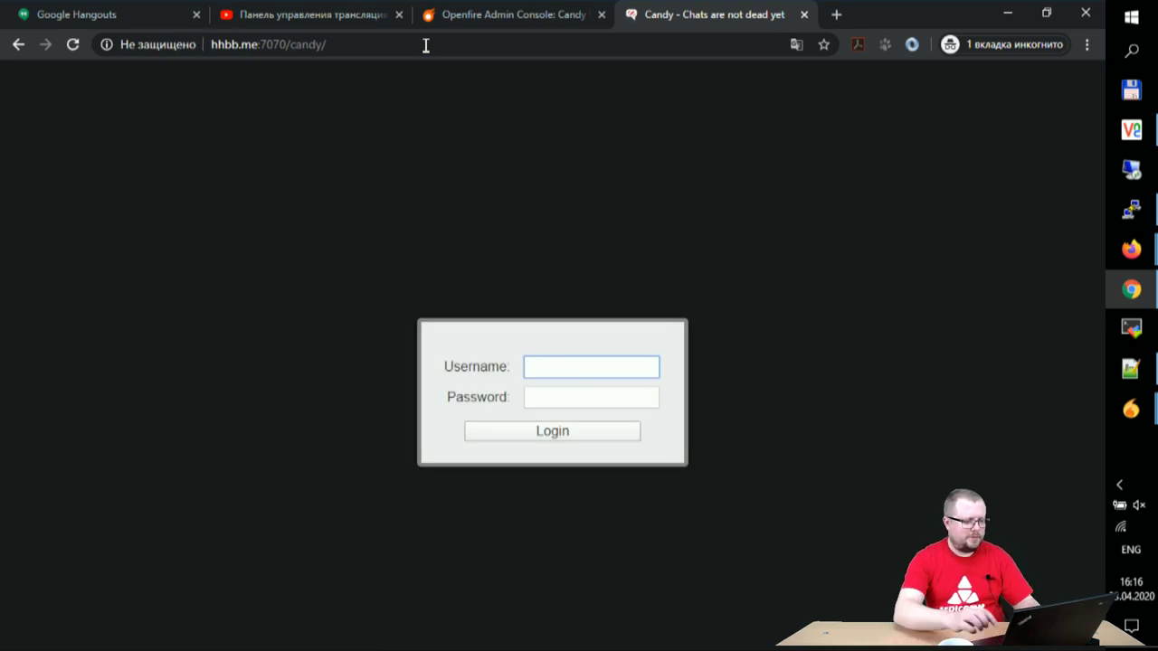
pyautogui.write('admin')
pyautogui.press('Tab')
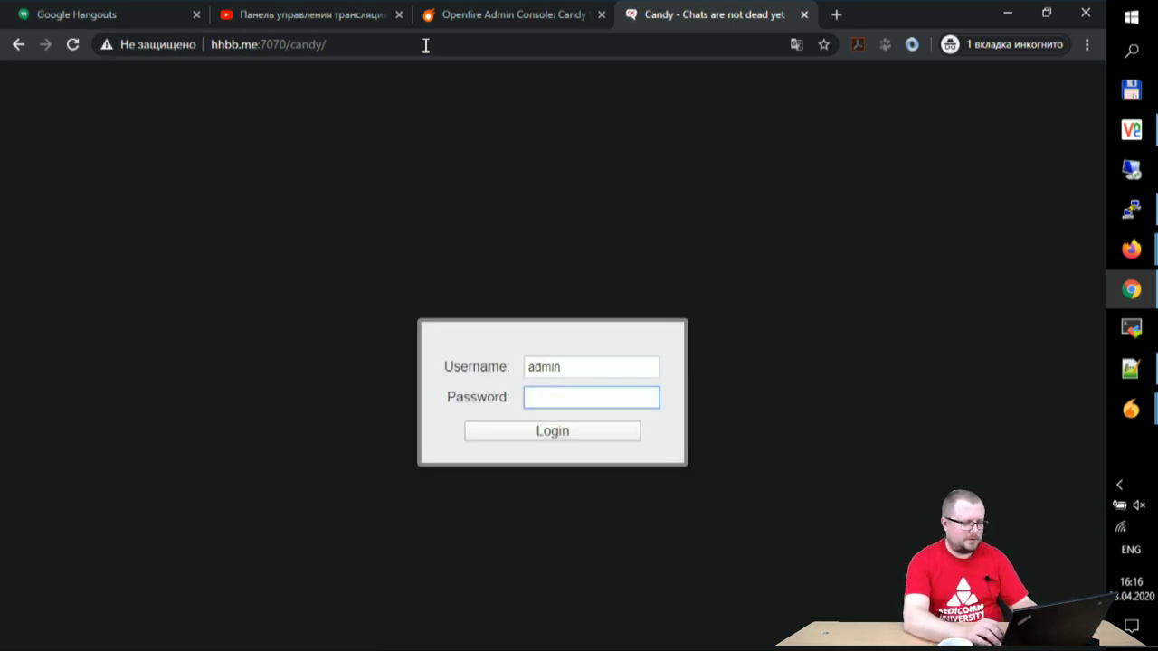
pyautogui.press('Return')
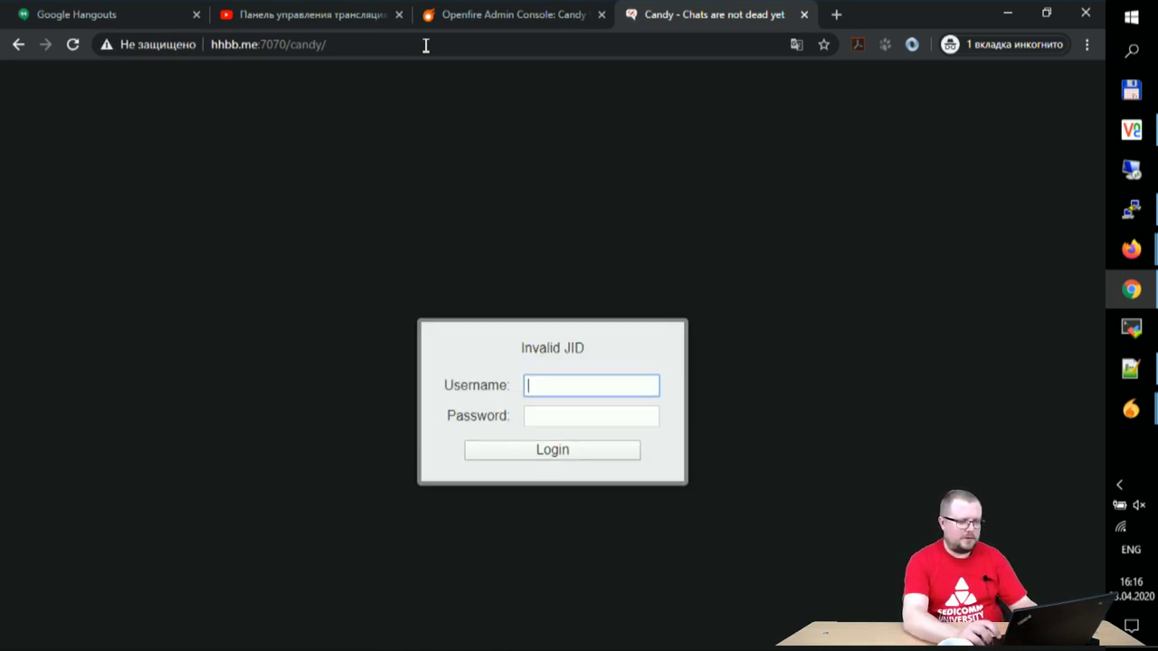
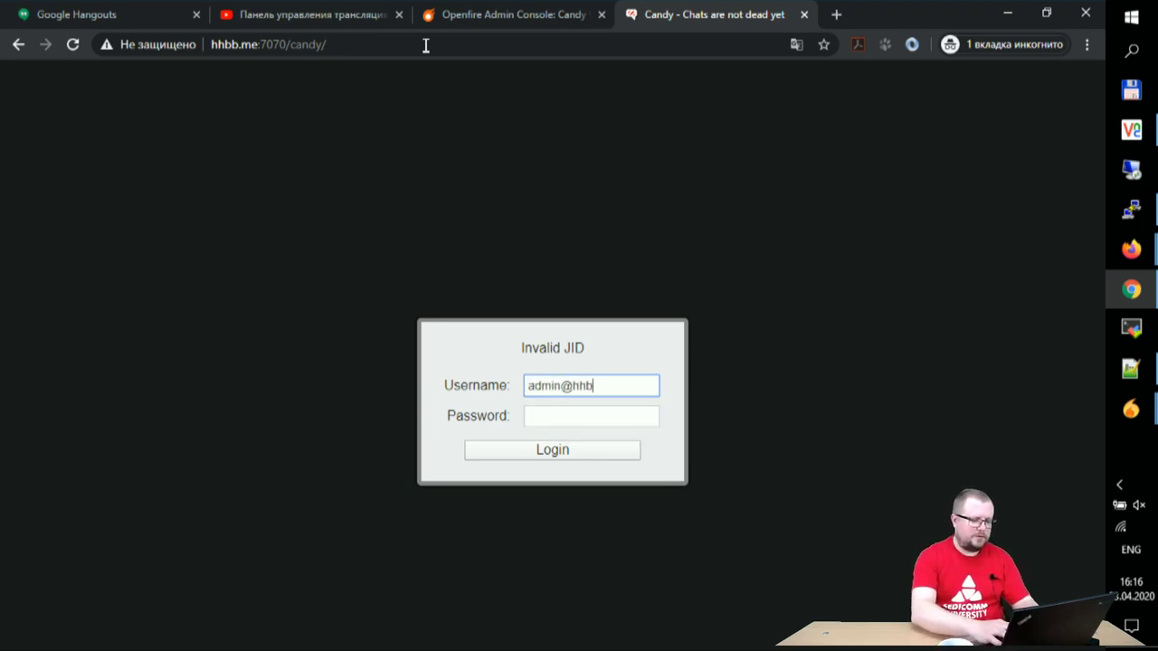
pyautogui.press('Tab')
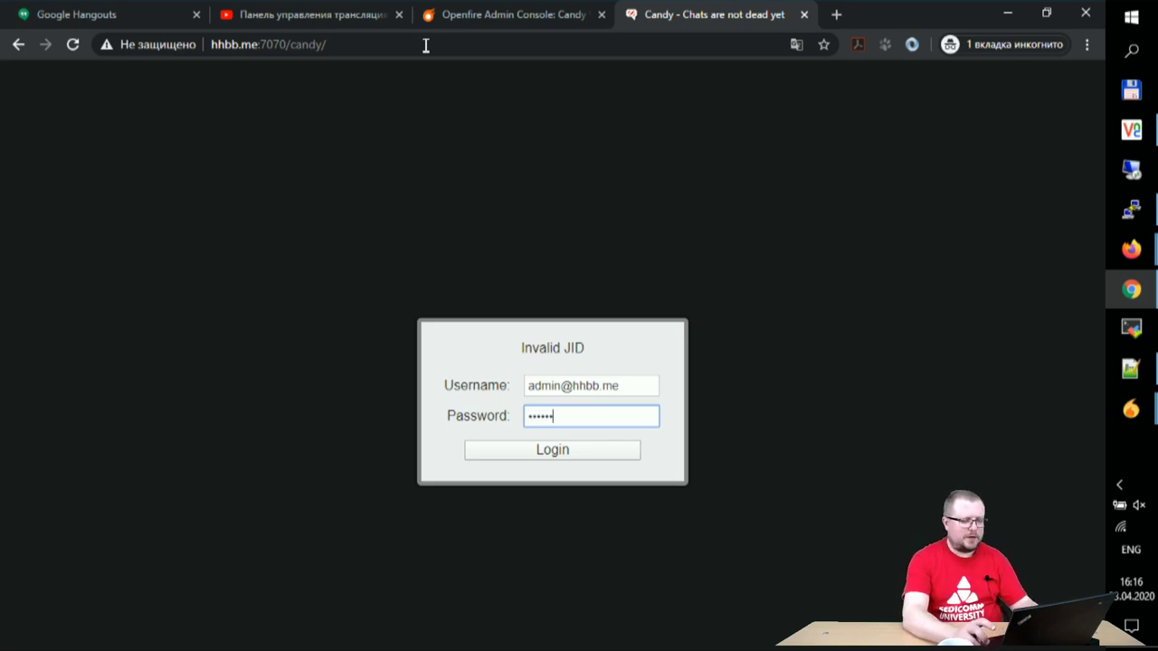
pyautogui.press('Return')
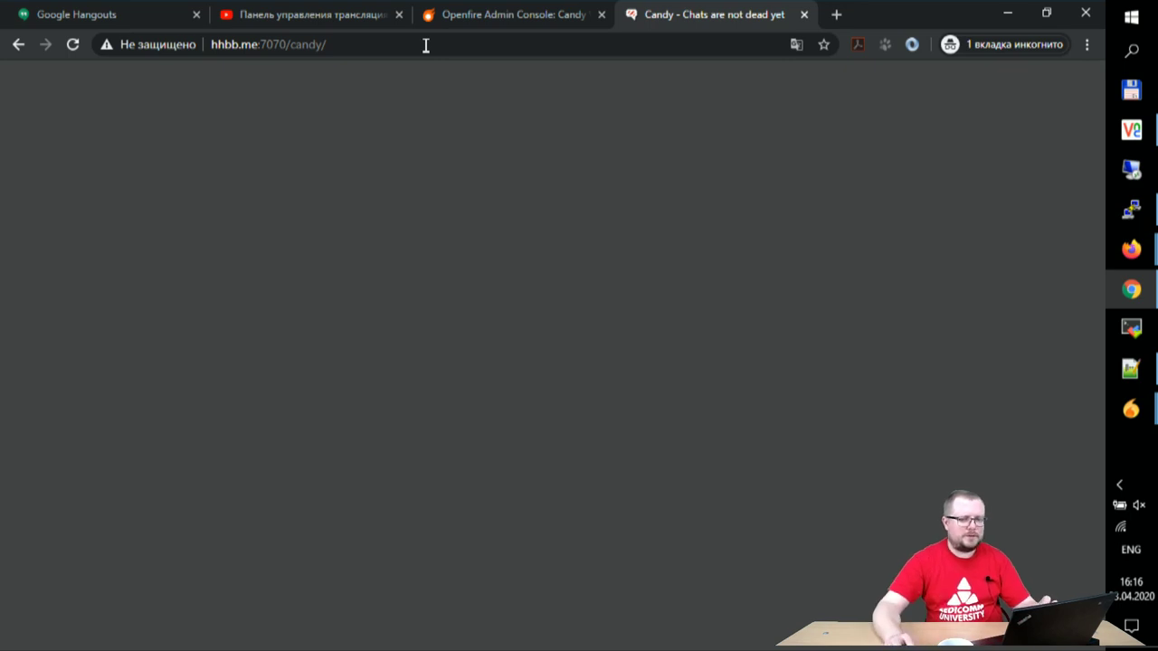
# Step: Copy the Candy page address and switch to the Firefox window
pyautogui.click(456, 52)
pyautogui.hotkey('ctrl', 'c')
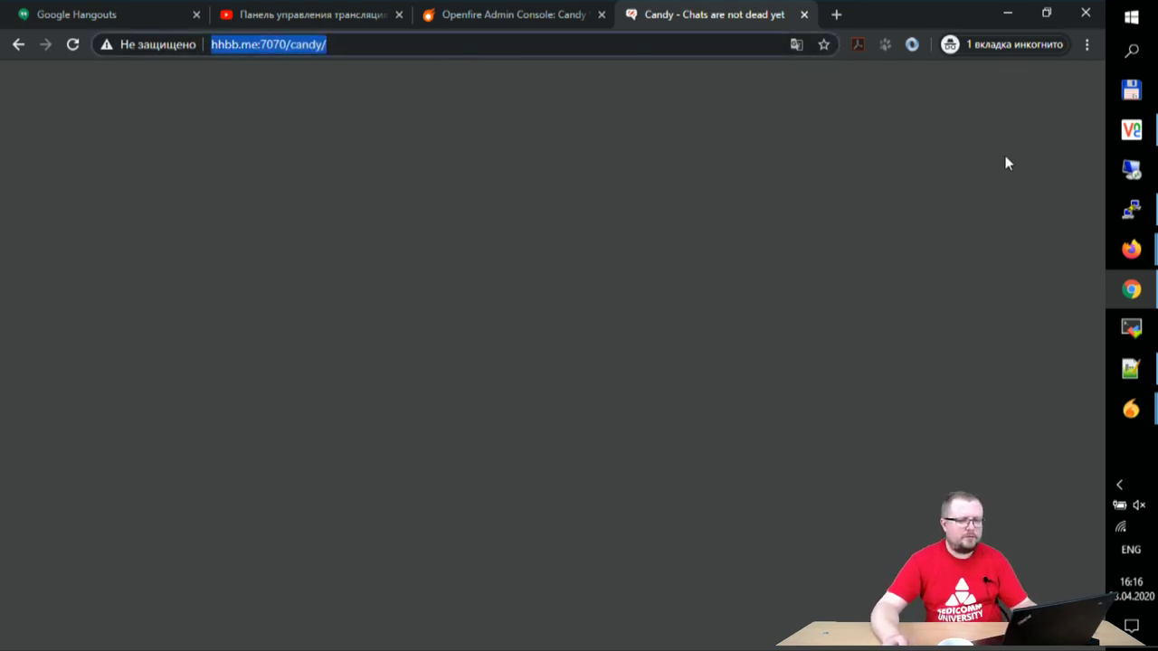
pyautogui.moveTo(1132, 249)
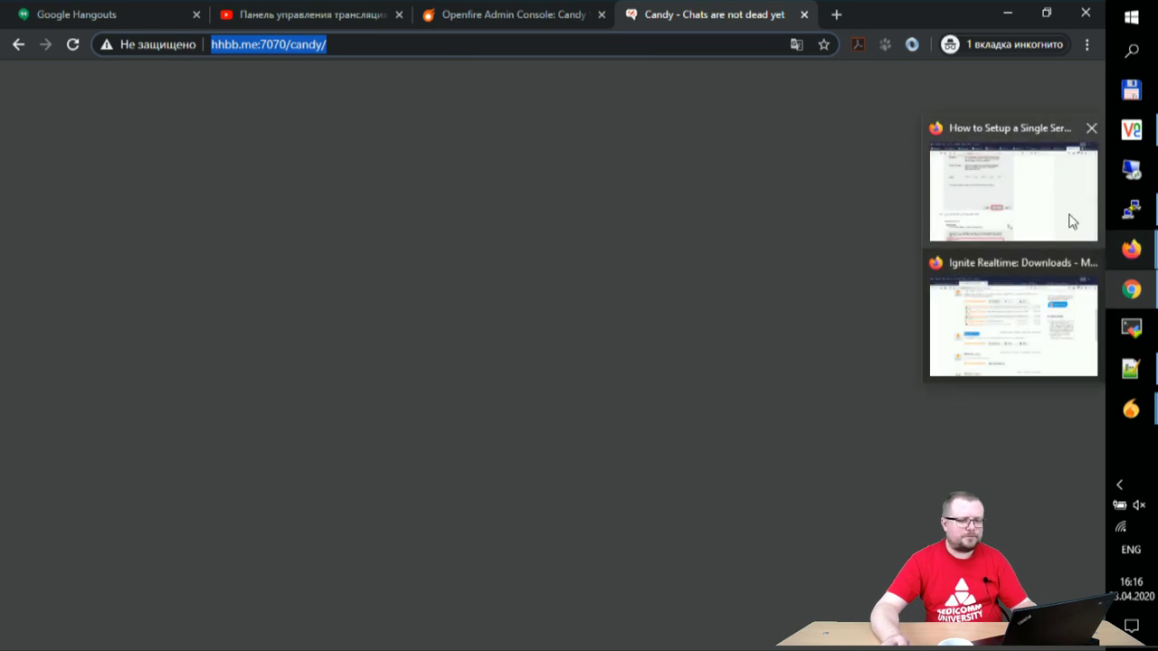
pyautogui.click(1026, 358)
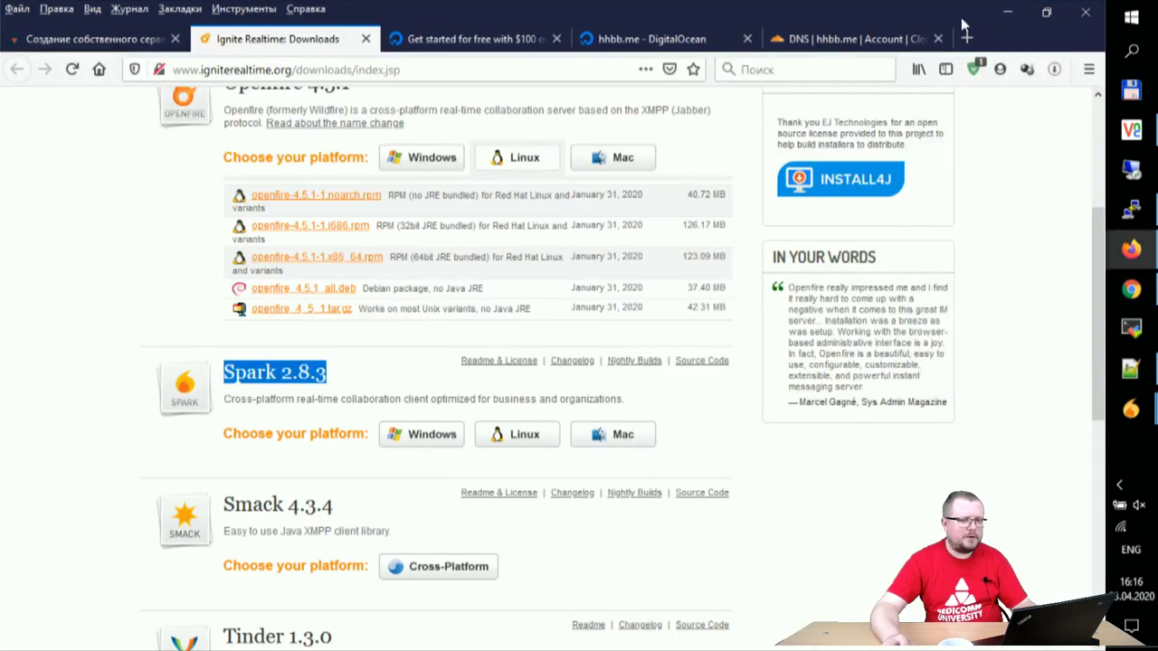
# Step: Load the Candy address in a new Firefox private tab, try signing in, and pause the ad blocker there
pyautogui.click(966, 38)
pyautogui.hotkey('ctrl', 'v')
pyautogui.press('Return')
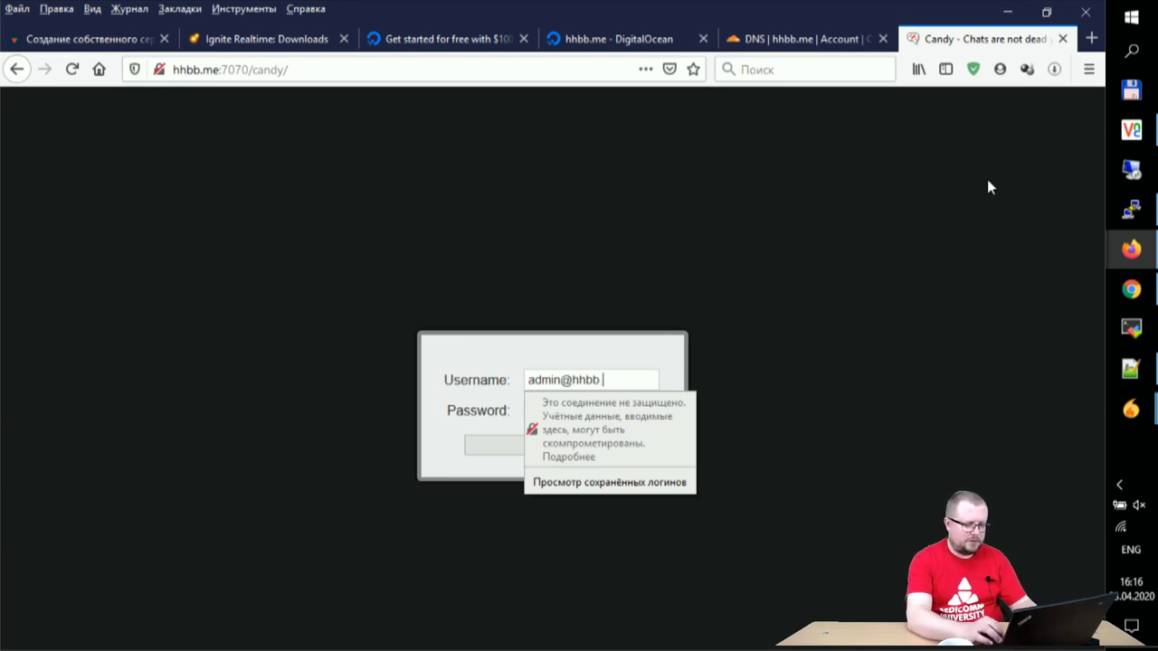
pyautogui.press('Tab')
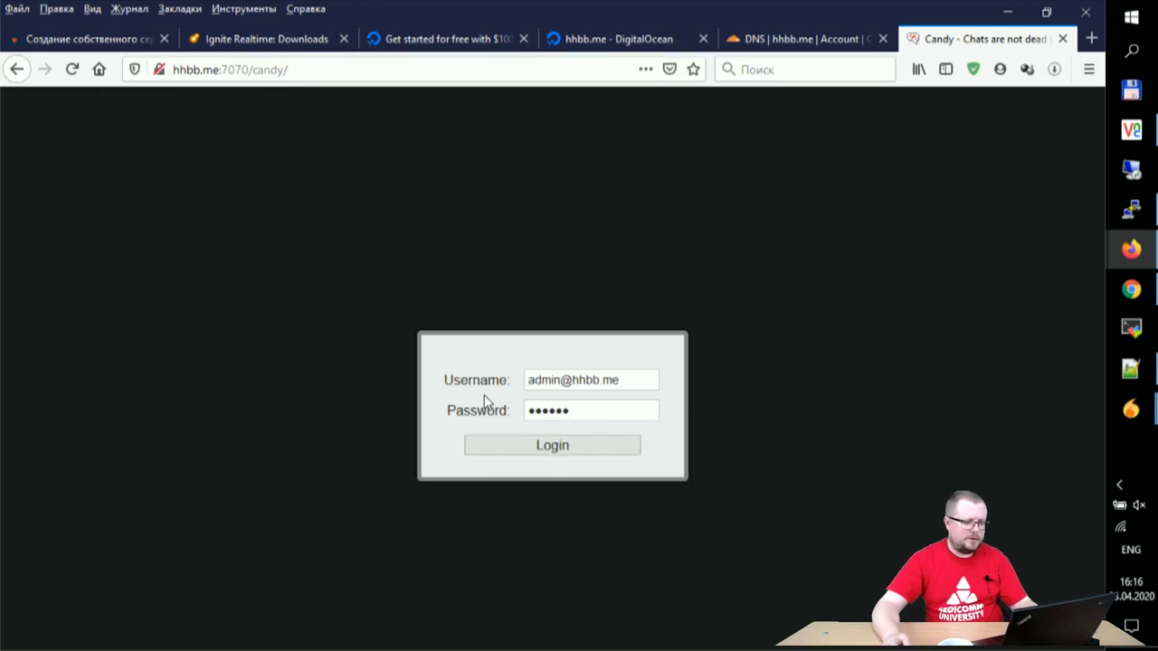
pyautogui.click(556, 447)
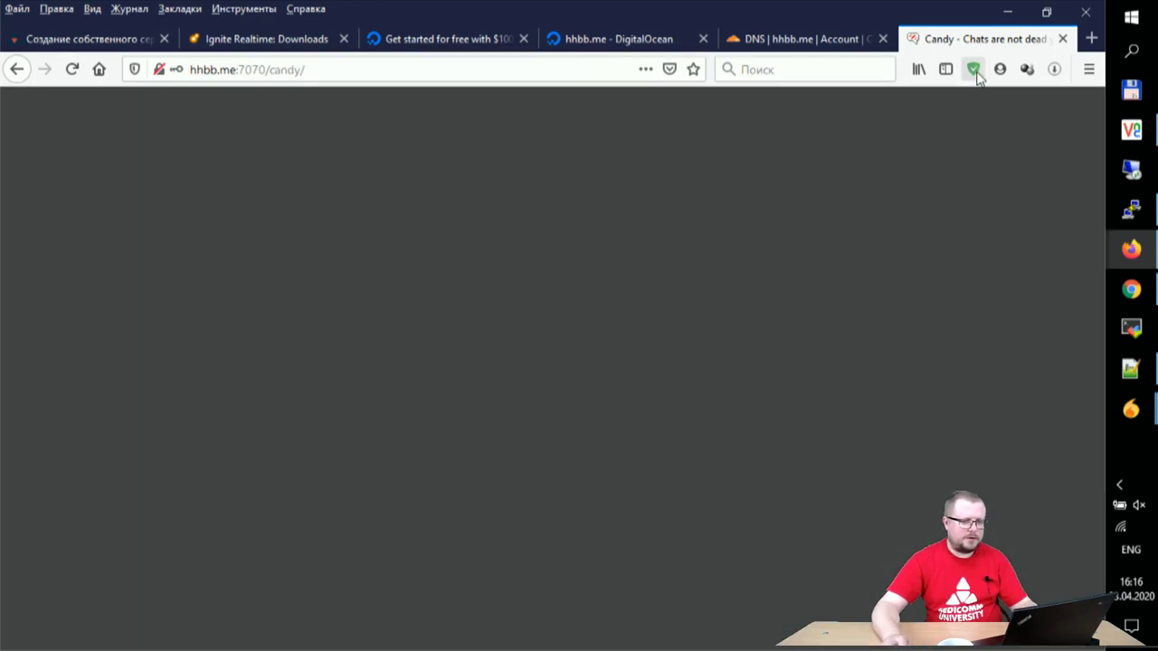
pyautogui.click(999, 70)
pyautogui.click(973, 71)
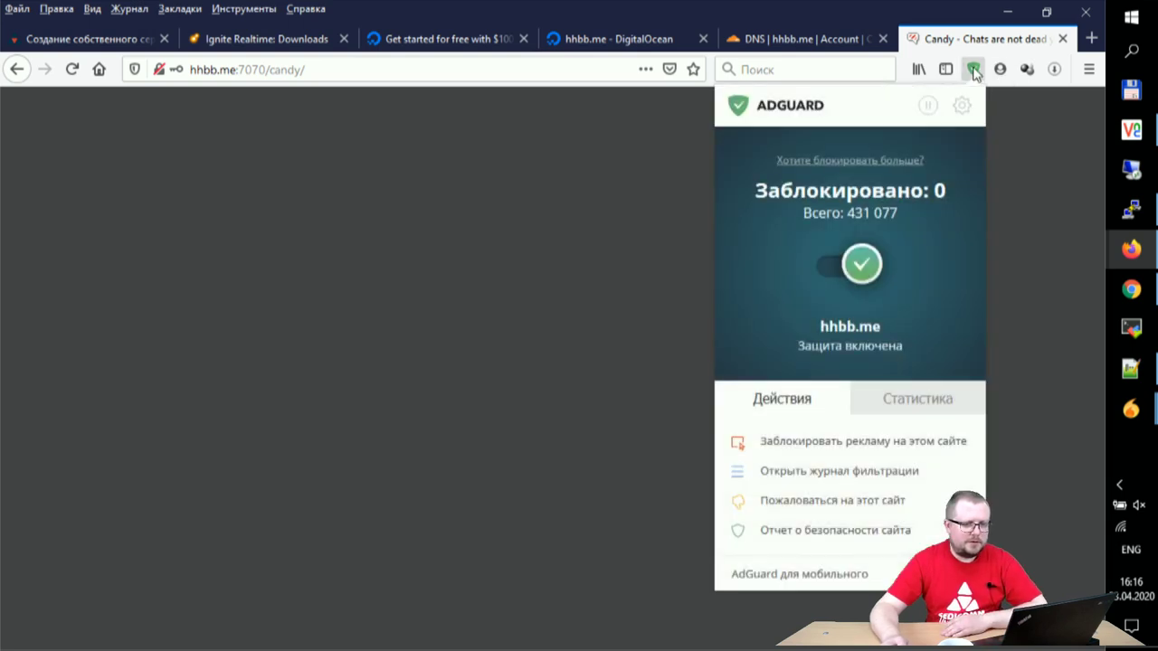
pyautogui.click(928, 109)
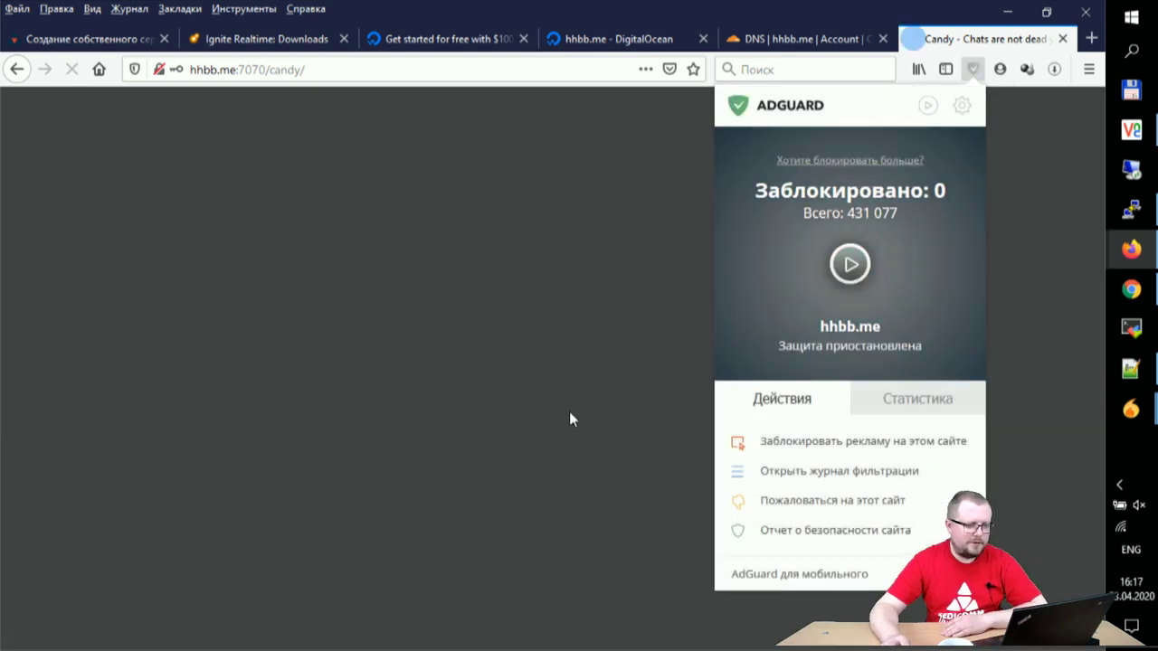
pyautogui.click(579, 409)
pyautogui.click(588, 382)
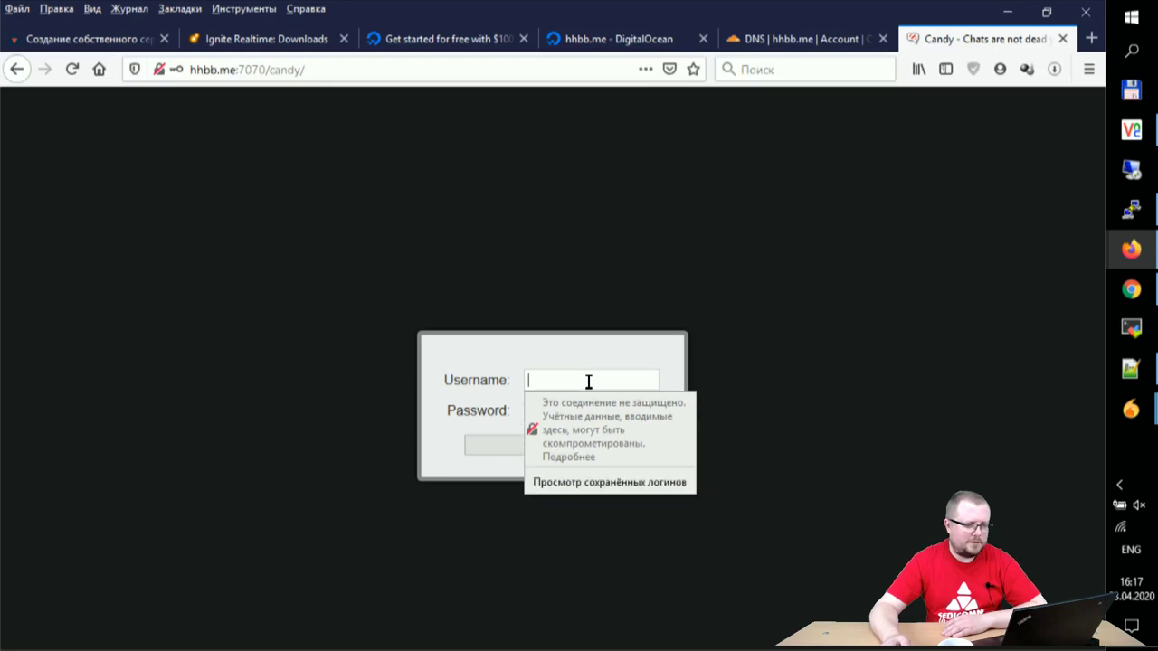
pyautogui.write('admin')
pyautogui.press('Tab')
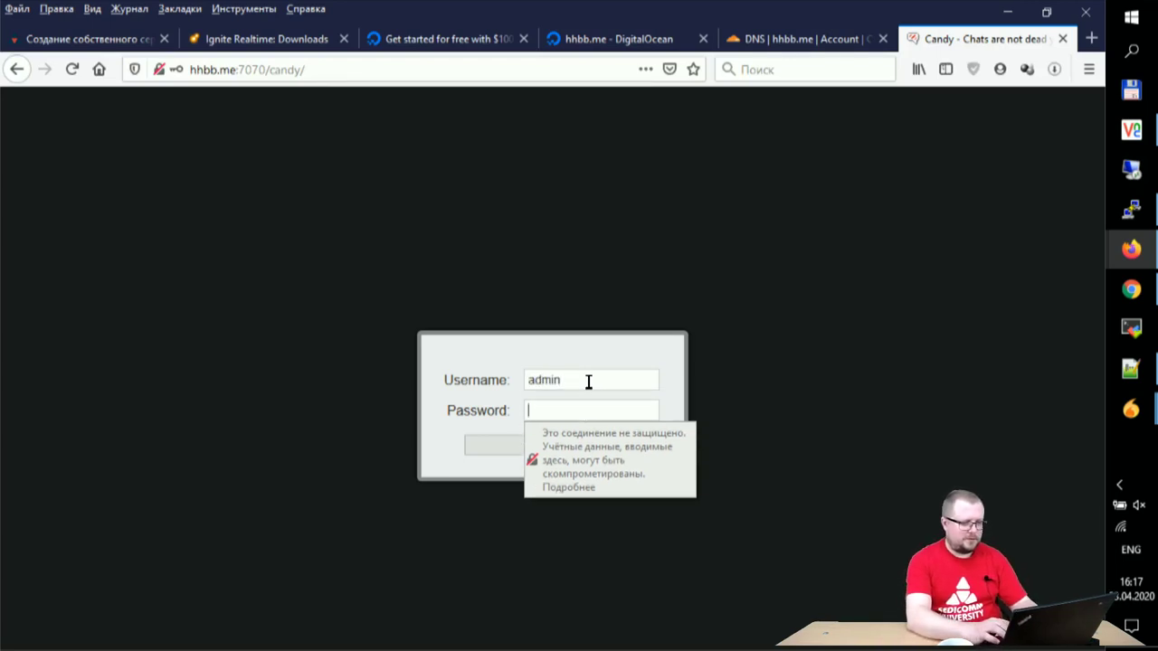
pyautogui.click(588, 381)
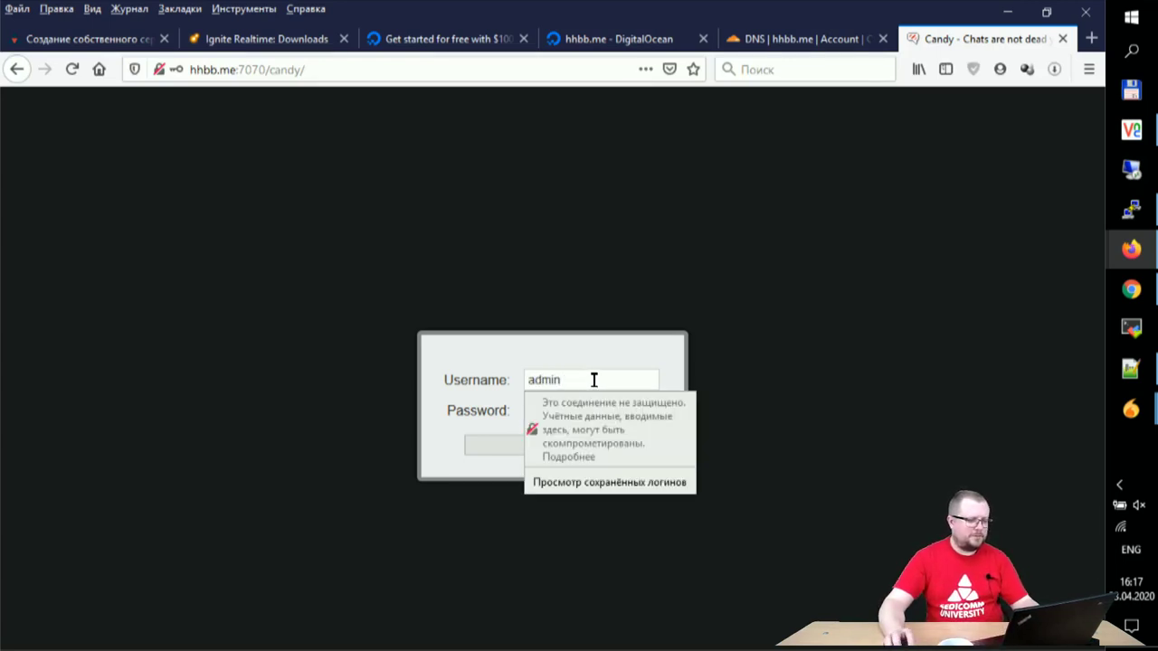
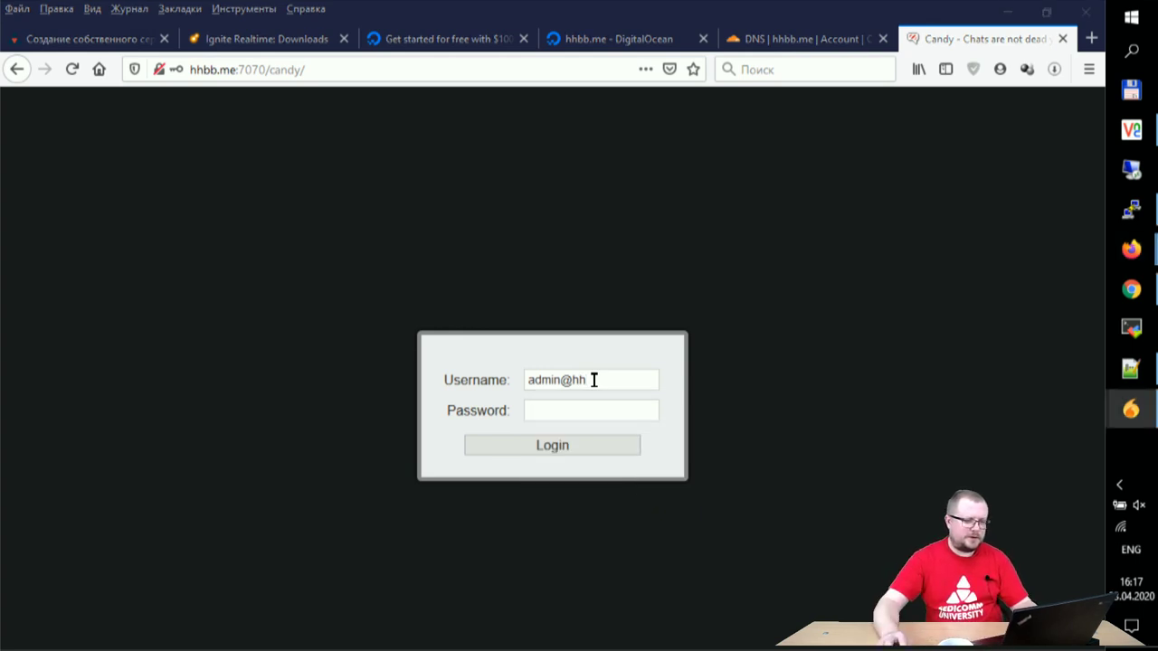
pyautogui.click(631, 381)
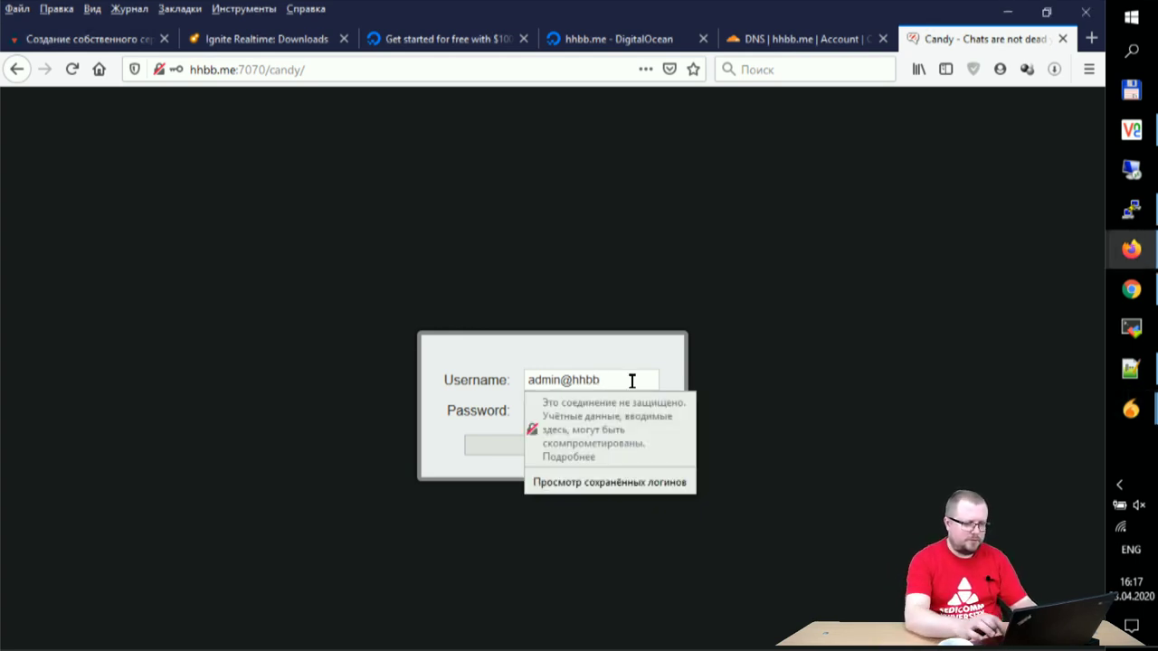
pyautogui.write('bb.me')
pyautogui.press('Tab')
pyautogui.write('123456')
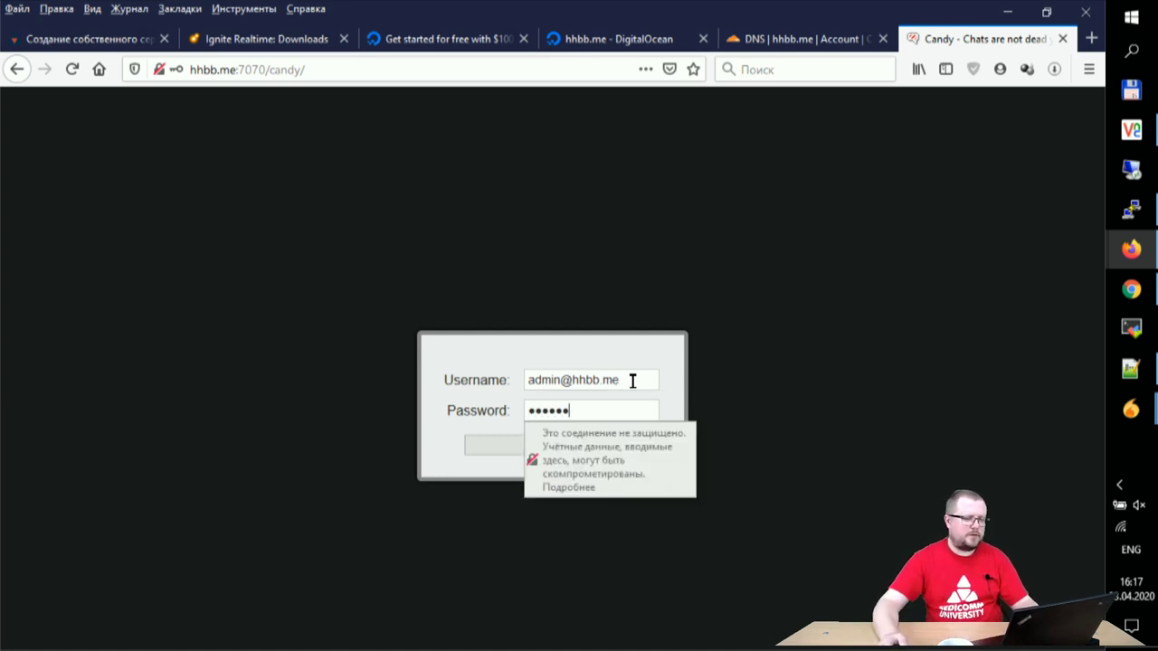
pyautogui.click(496, 444)
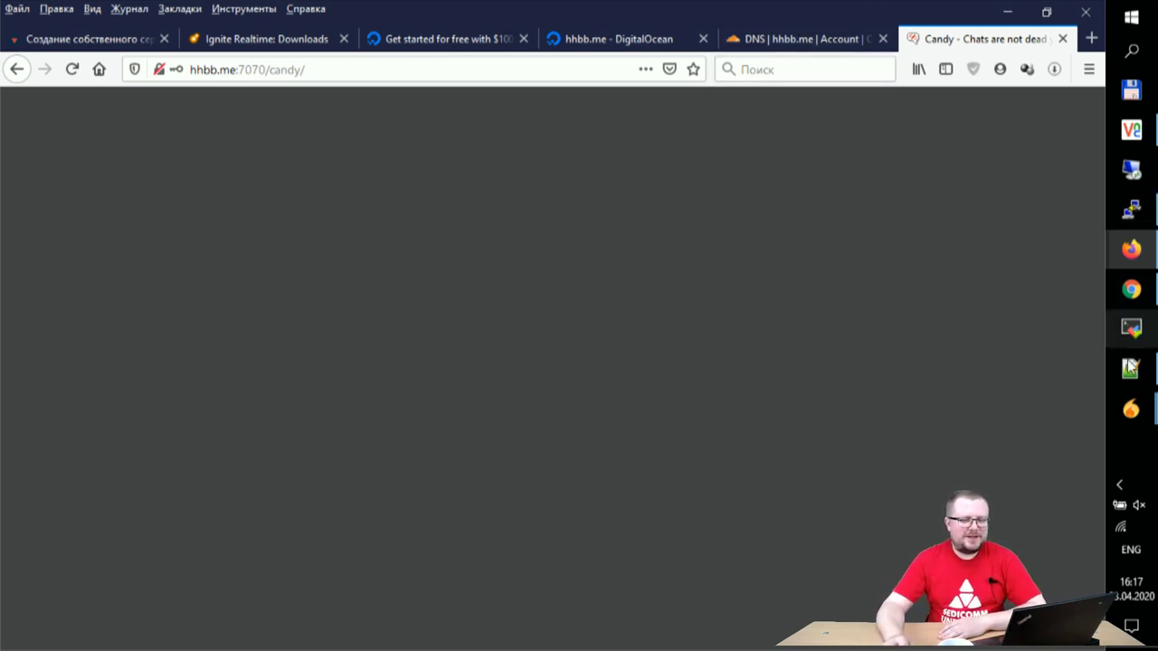
# Step: Accept the pending Spark contact authorization request and review the open chat conversations
pyautogui.click(1128, 418)
pyautogui.click(1061, 552)
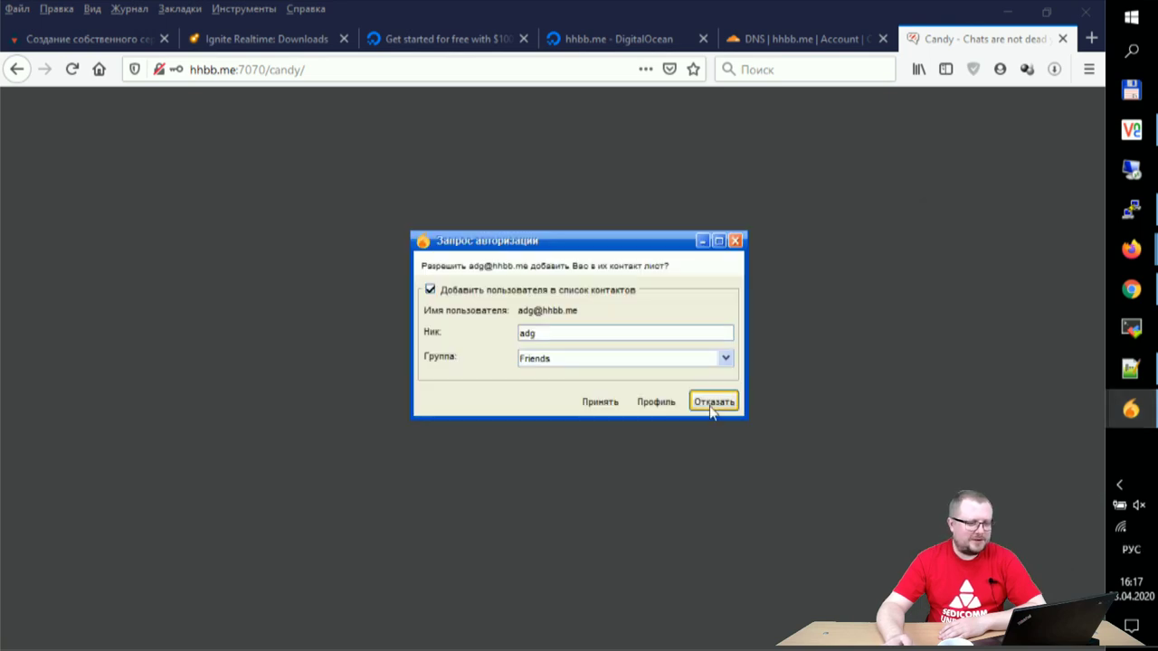
pyautogui.click(601, 404)
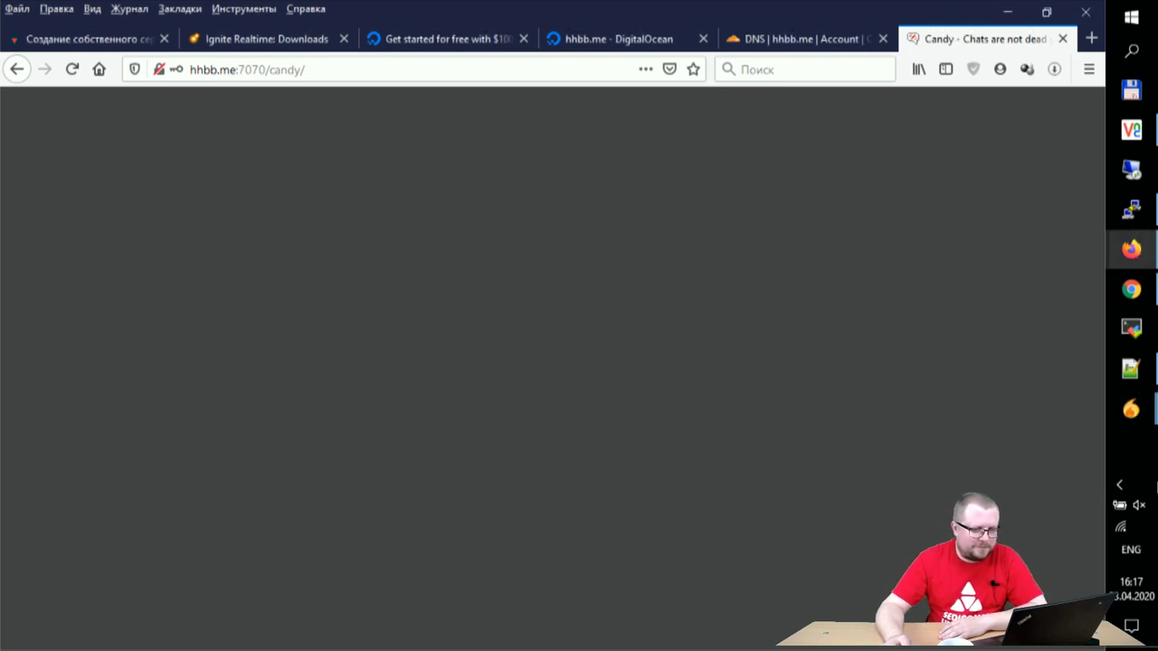
pyautogui.click(1131, 415)
pyautogui.click(1023, 497)
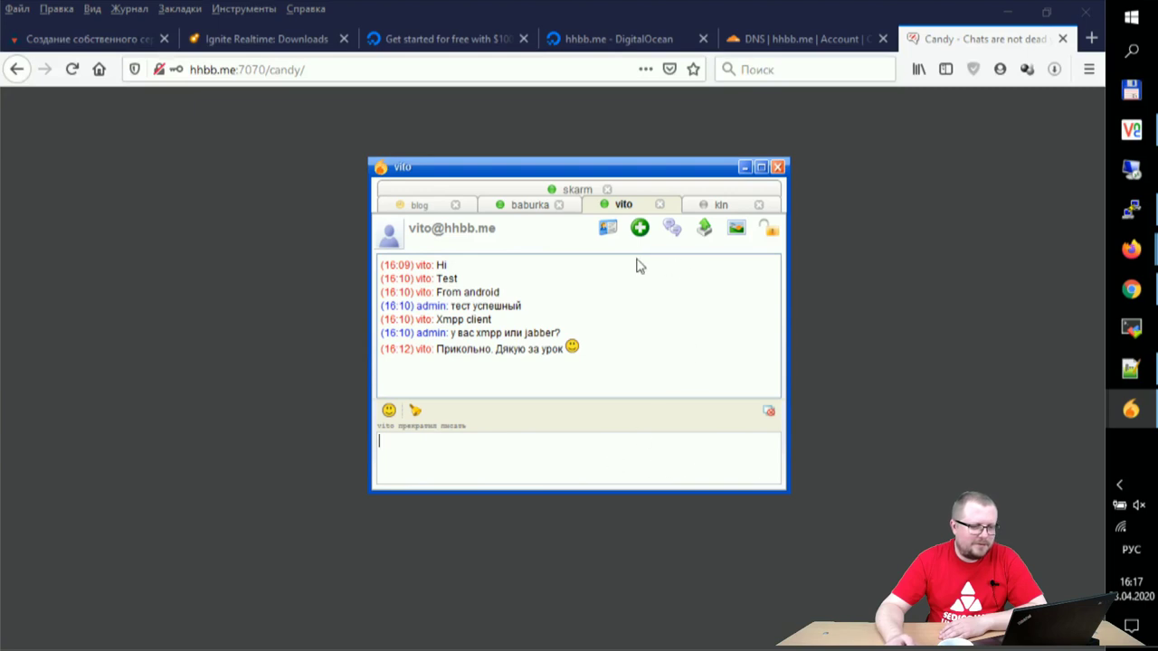
pyautogui.click(710, 206)
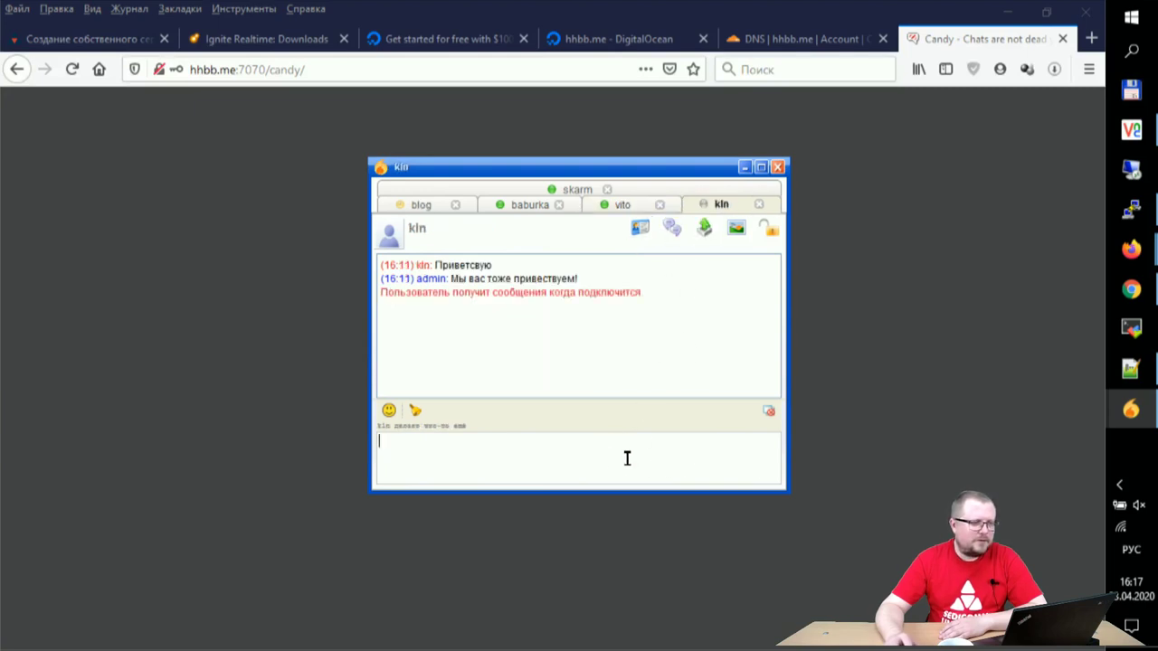
# Step: Inspect the browser's site connection information, including the insecure-connection details
pyautogui.click(163, 76)
pyautogui.click(162, 76)
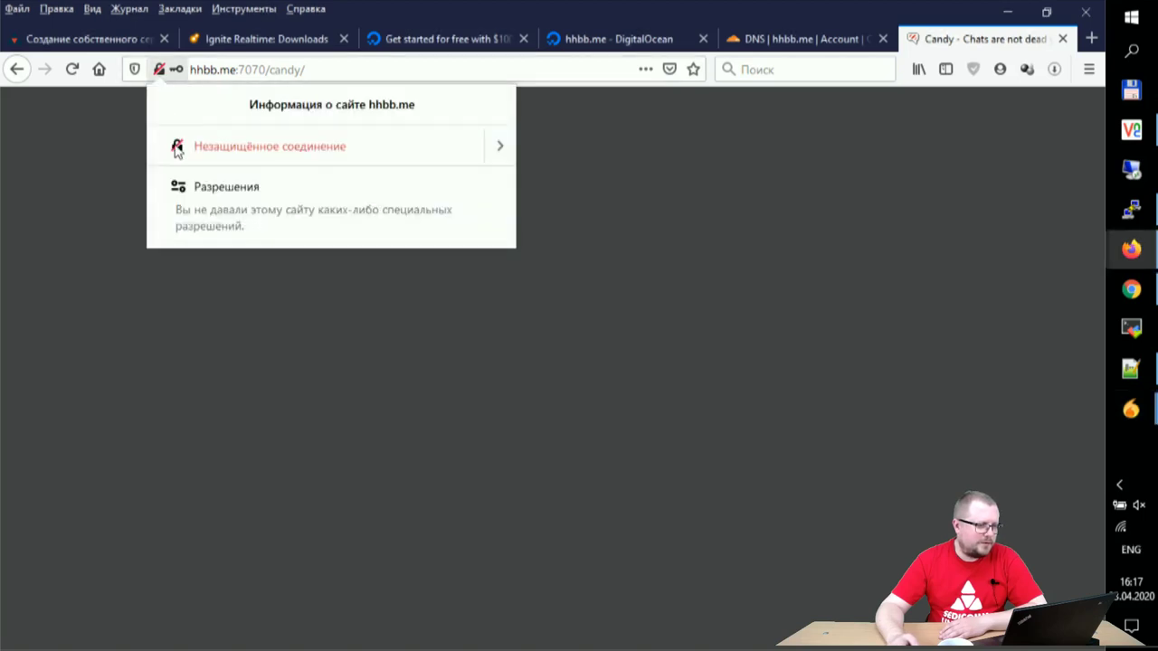
pyautogui.click(500, 148)
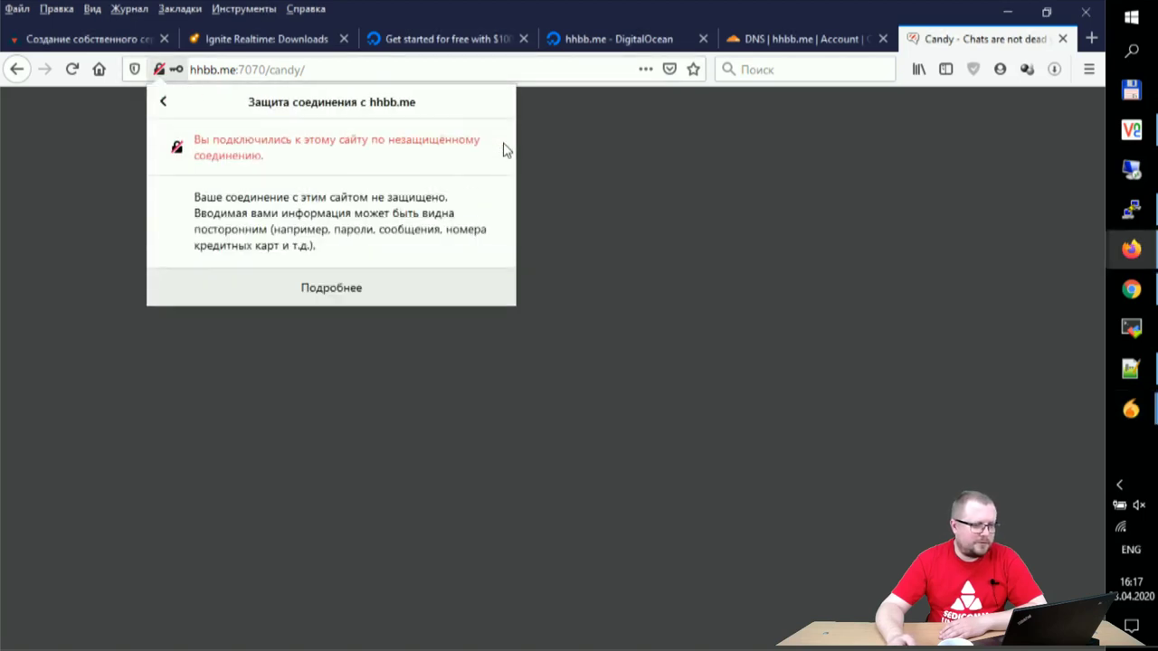
pyautogui.click(160, 105)
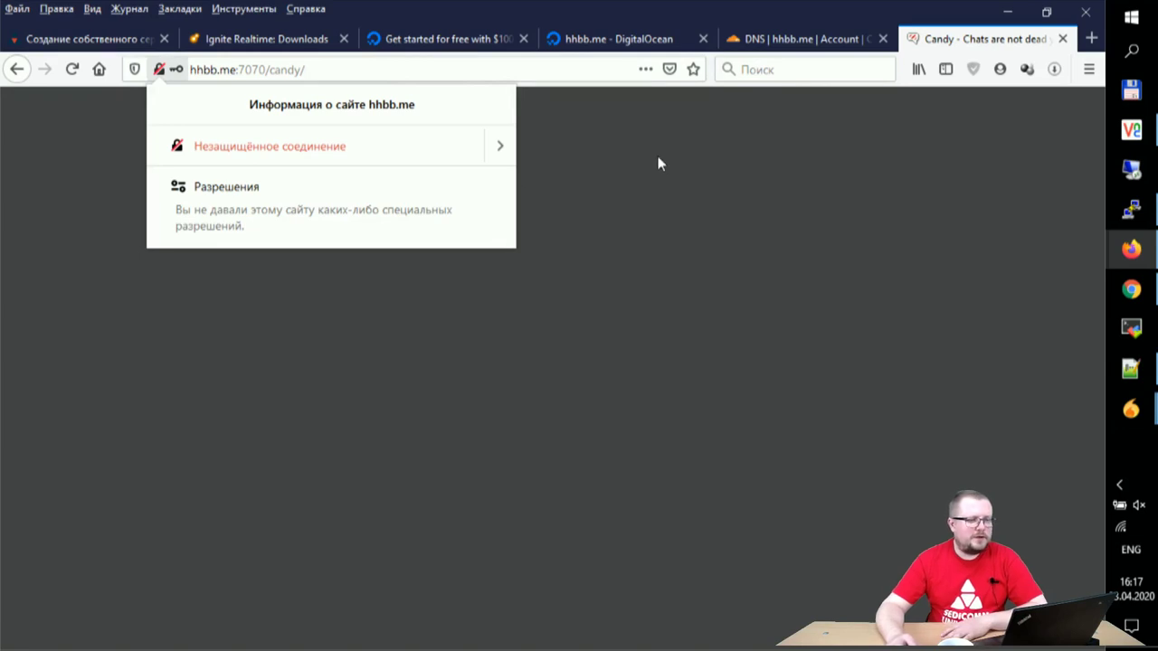
pyautogui.click(632, 147)
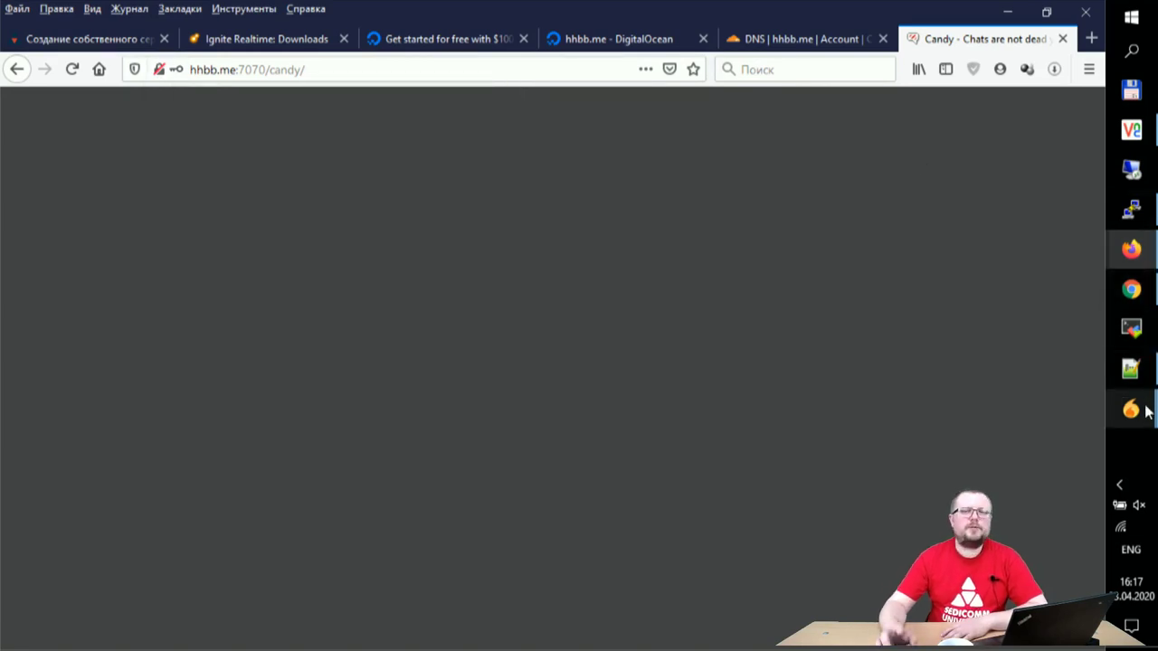
# Step: Minimize the contact's chat window and bring up the Spark contact list
pyautogui.moveTo(1147, 412)
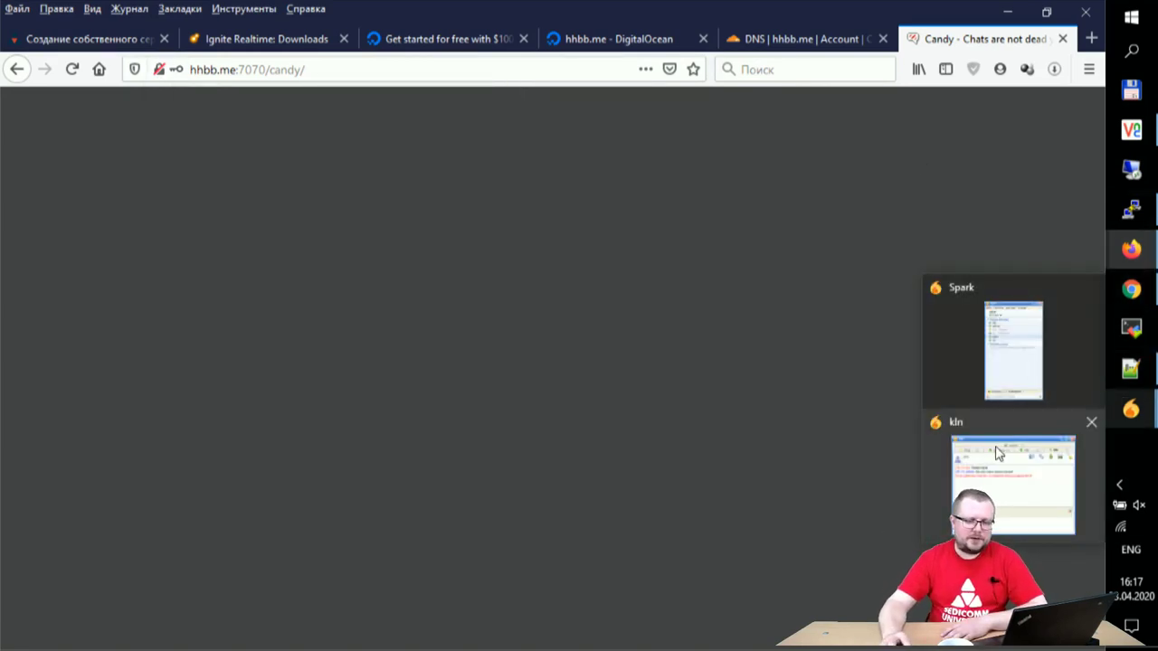
pyautogui.click(1000, 477)
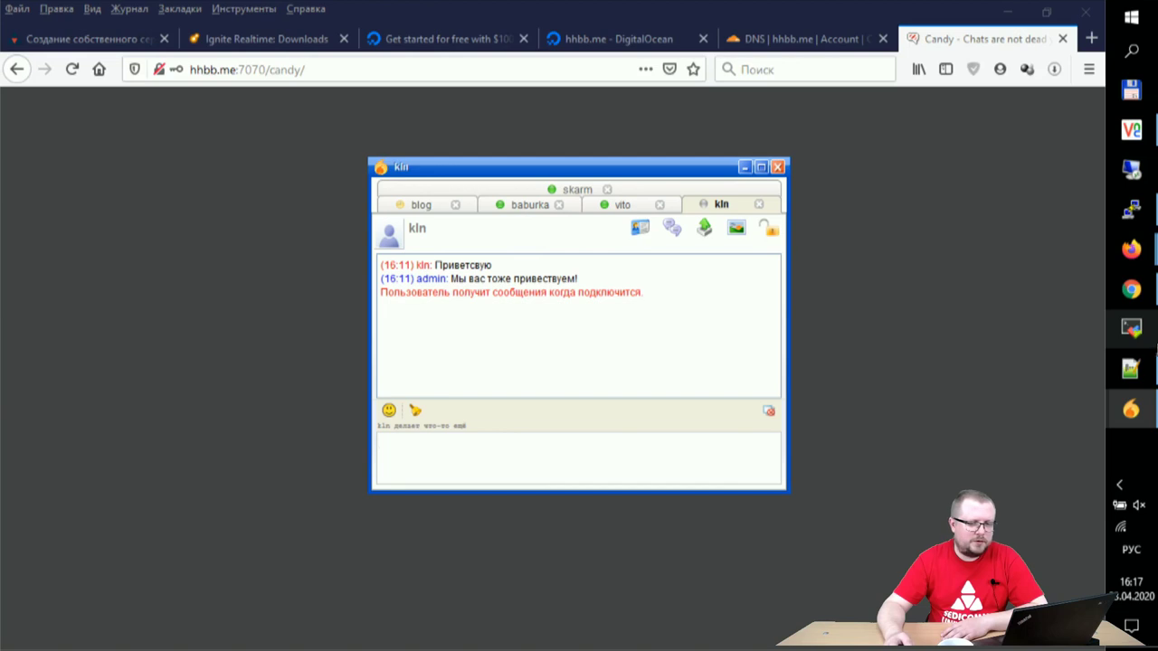
pyautogui.click(745, 166)
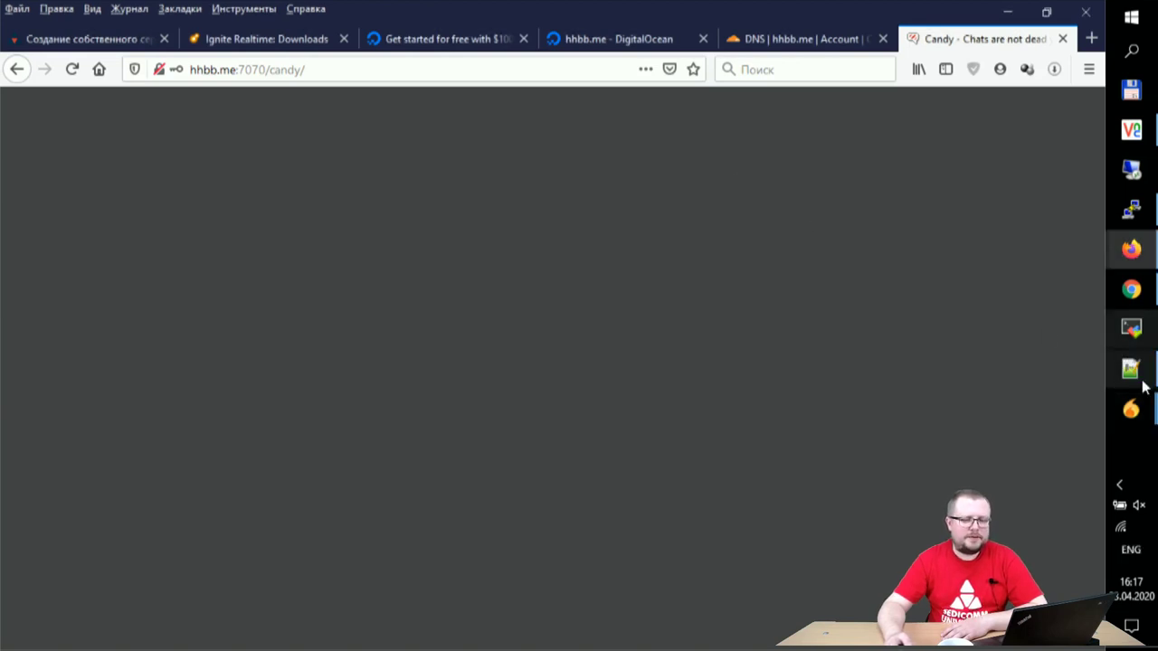
pyautogui.moveTo(1147, 430)
pyautogui.click(1024, 348)
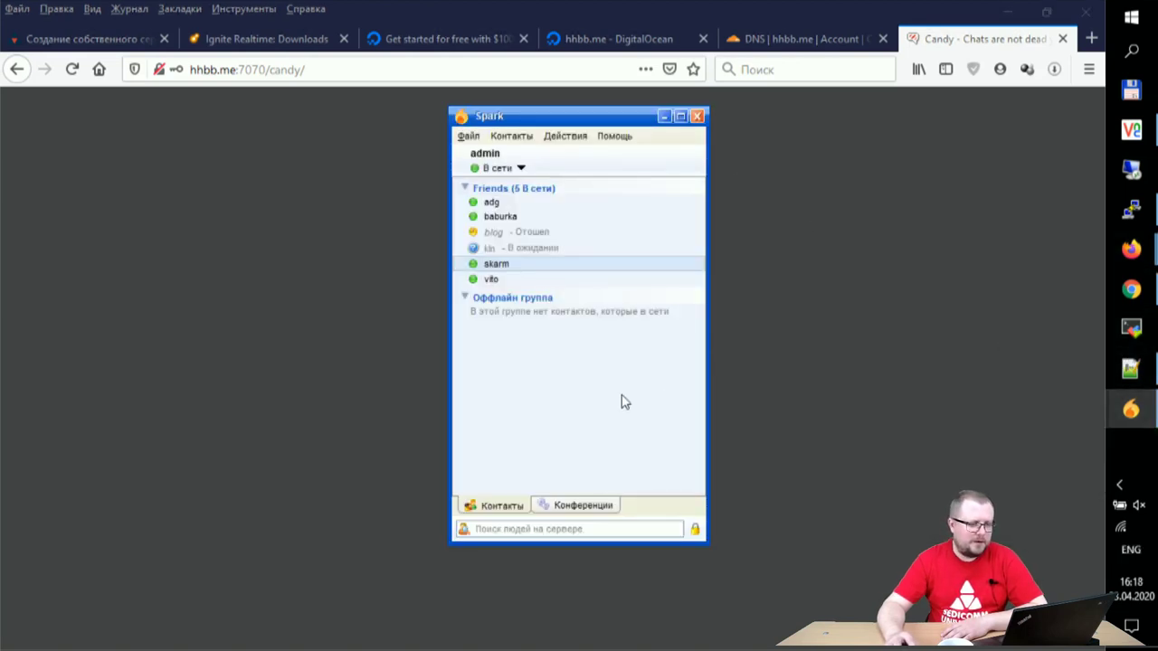
pyautogui.moveTo(535, 253)
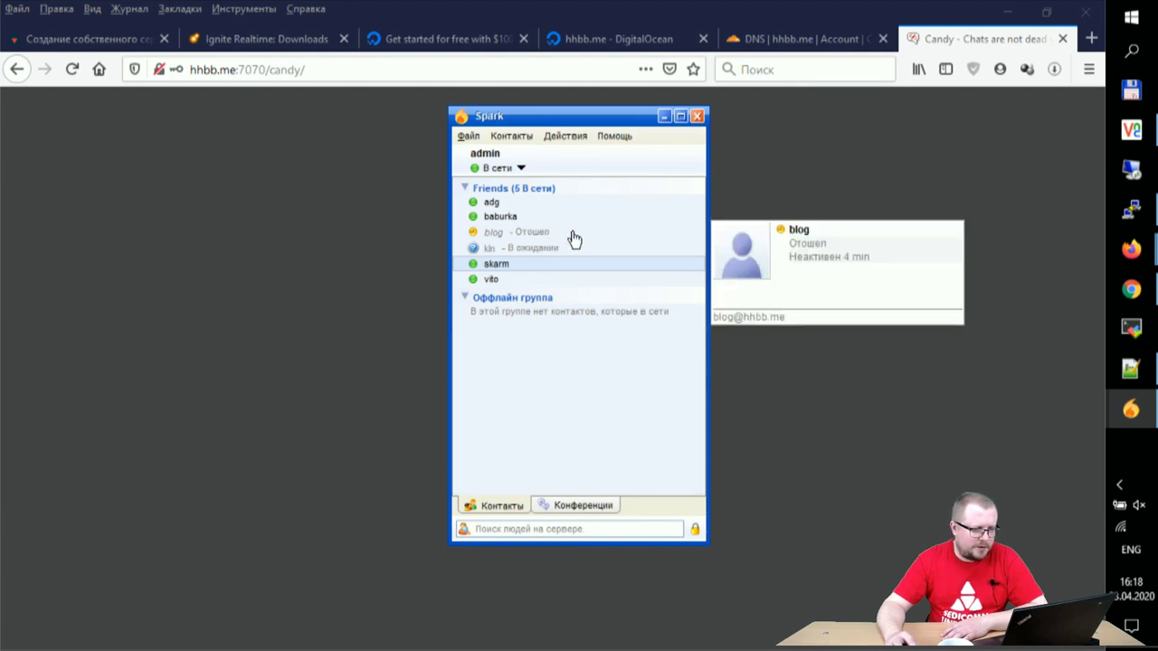
# Step: Switch to the virtual machine and review its chats with the other contact and admin
pyautogui.moveTo(1132, 246)
pyautogui.click(1130, 130)
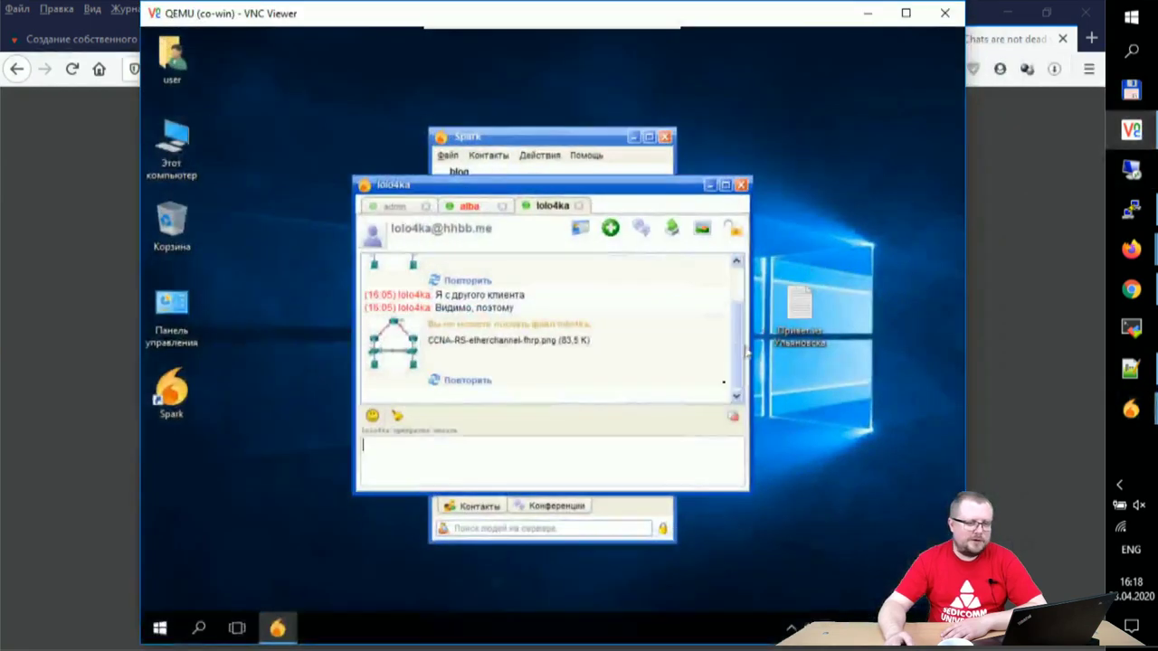
pyautogui.click(469, 207)
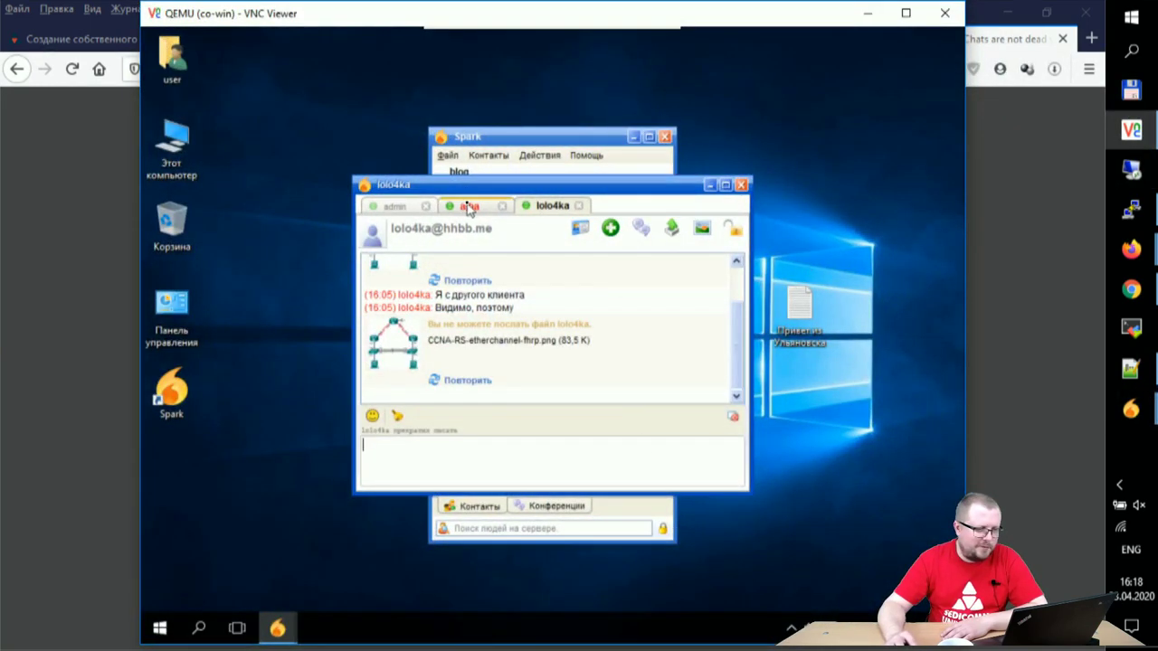
pyautogui.click(397, 207)
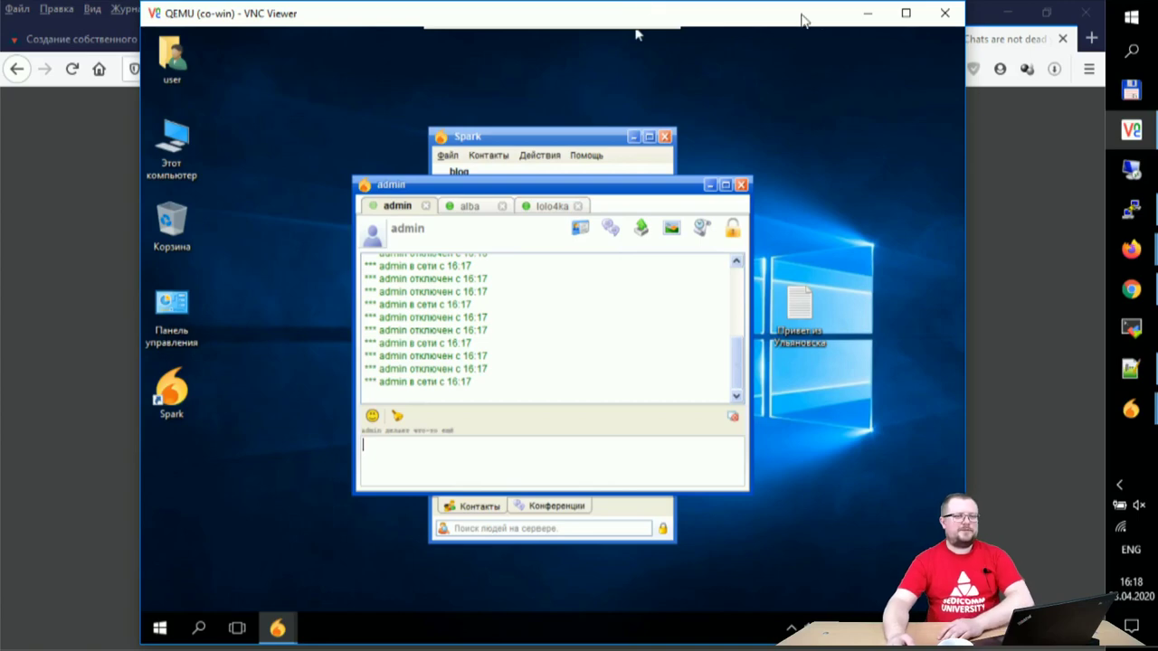
pyautogui.click(866, 16)
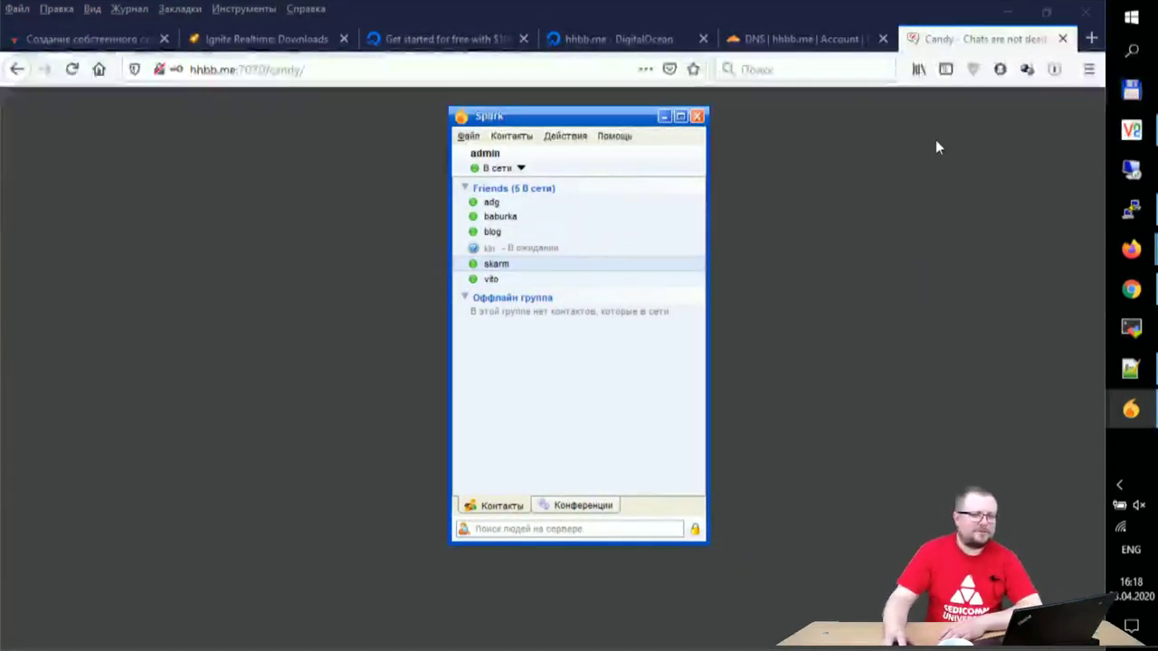
pyautogui.click(1127, 141)
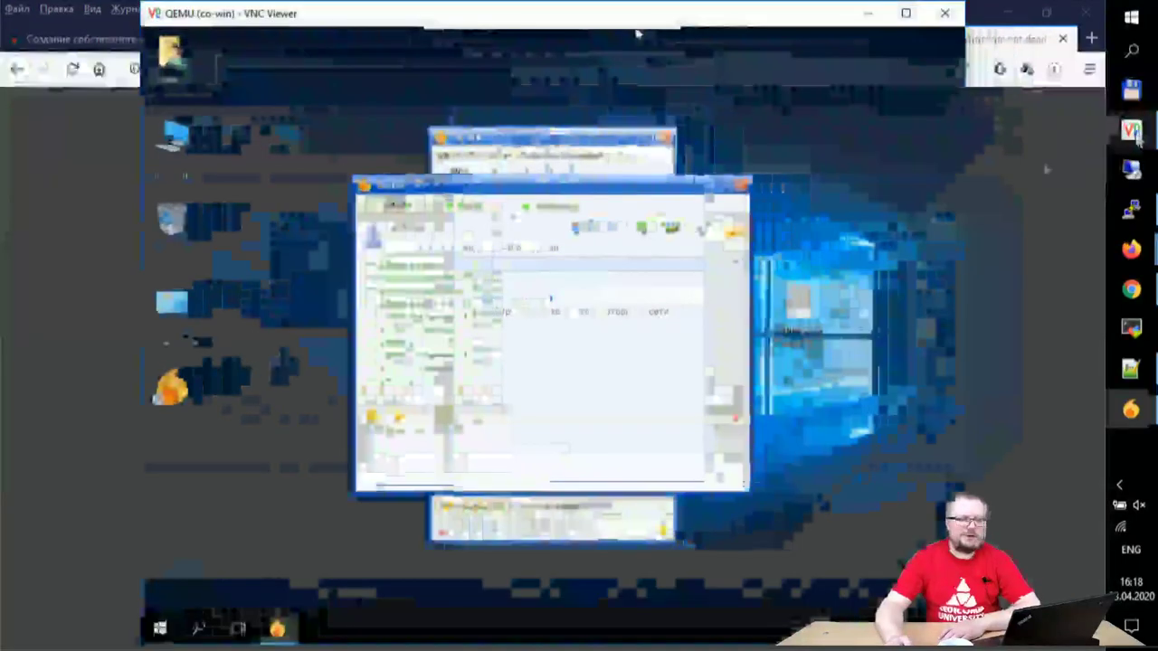
# Step: Close the Spark chat window and sign out via Файл > Выйти
pyautogui.click(741, 184)
pyautogui.click(447, 155)
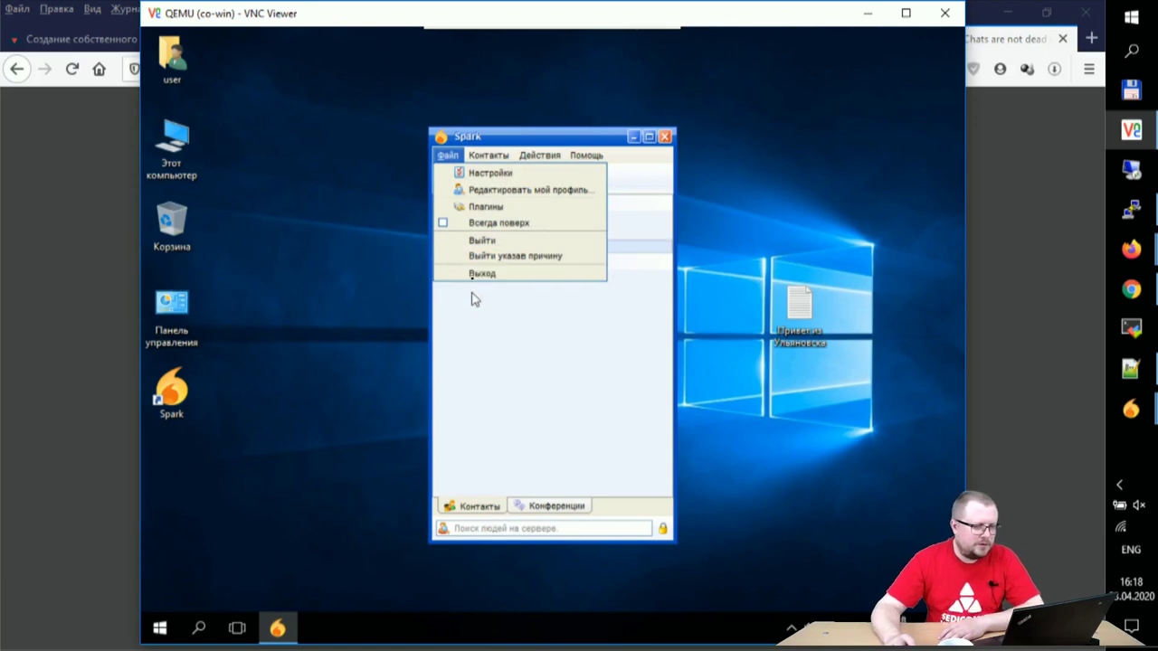
pyautogui.click(483, 242)
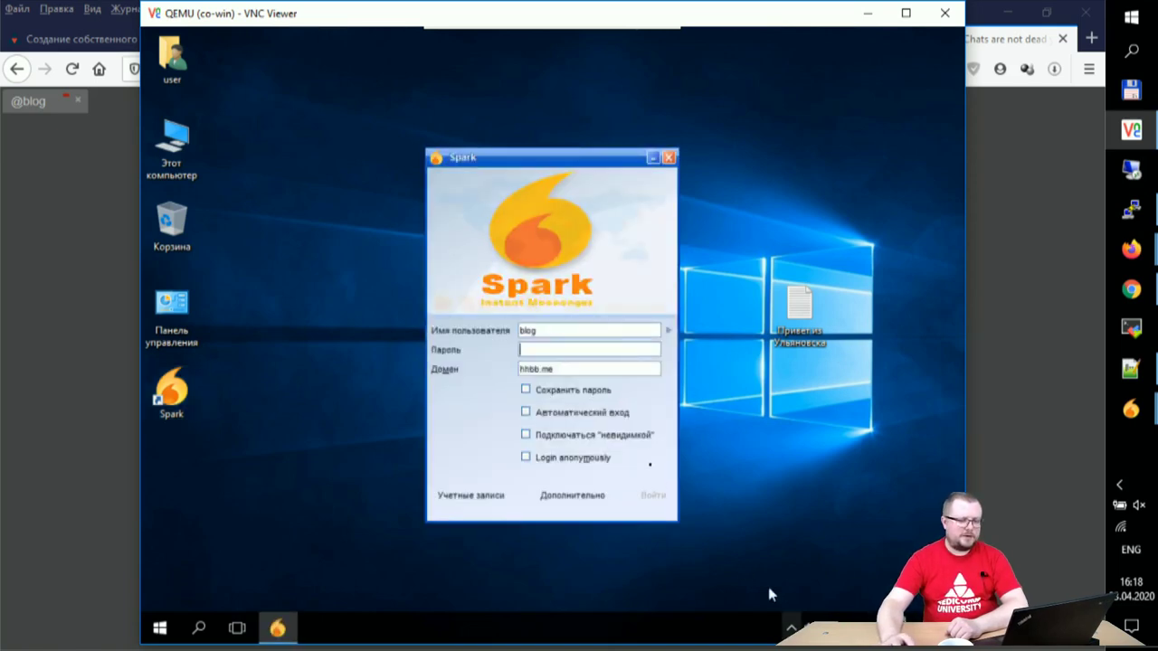
# Step: Register a new Spark account on the hhbb.me server
pyautogui.tripleClick(578, 369)
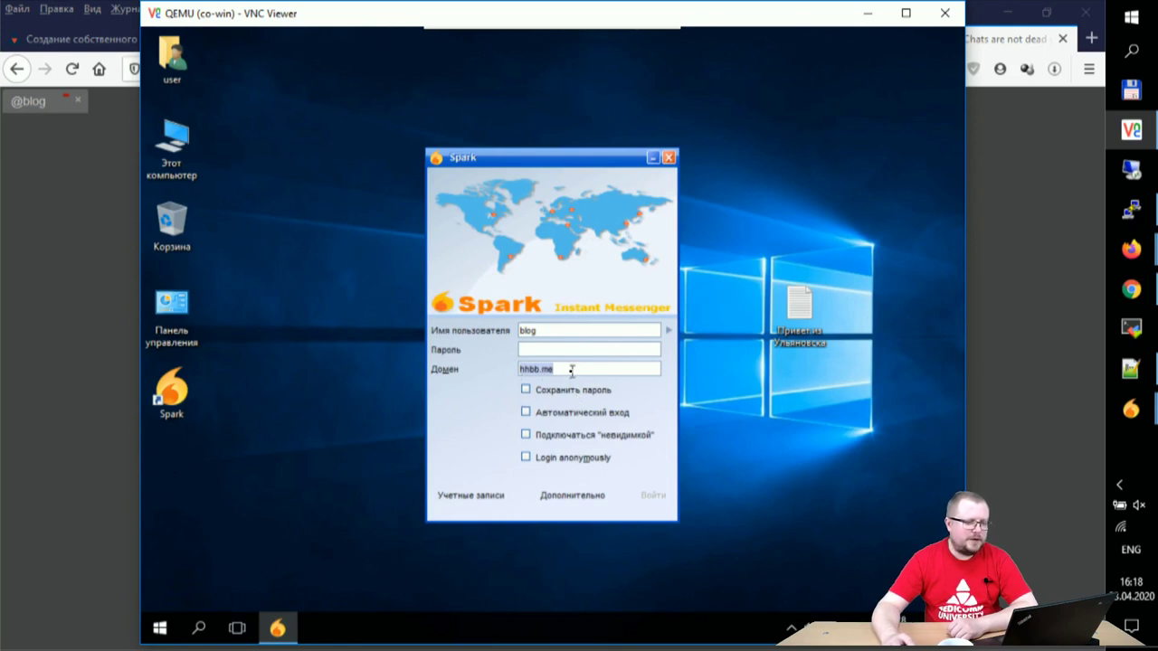
pyautogui.click(501, 497)
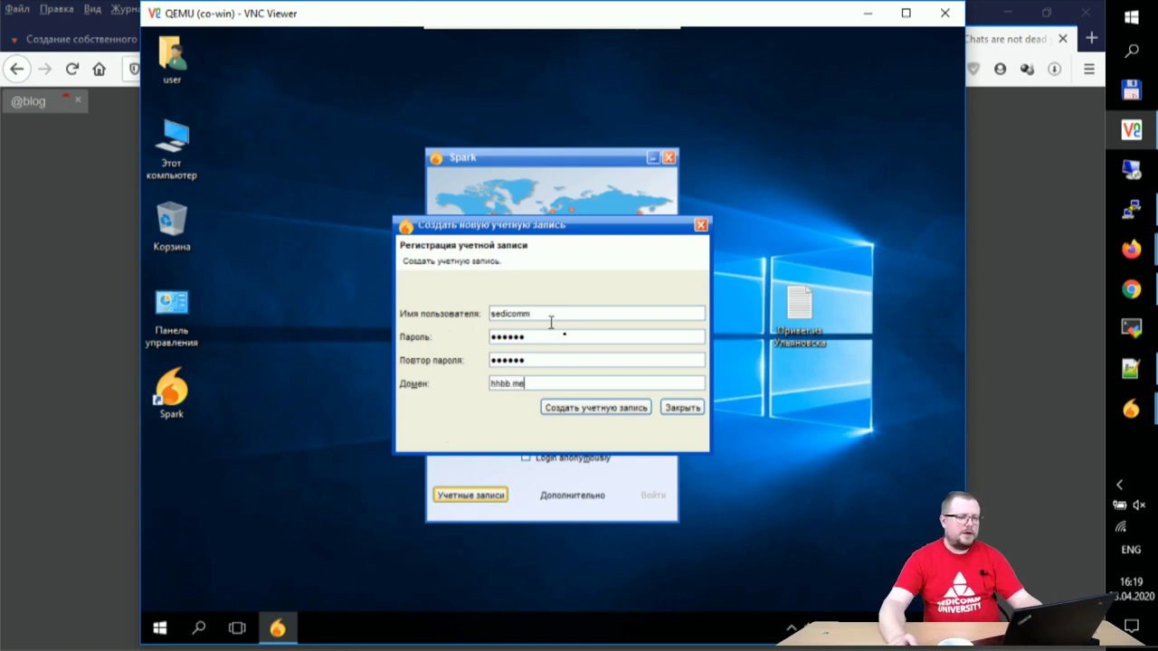
pyautogui.click(597, 409)
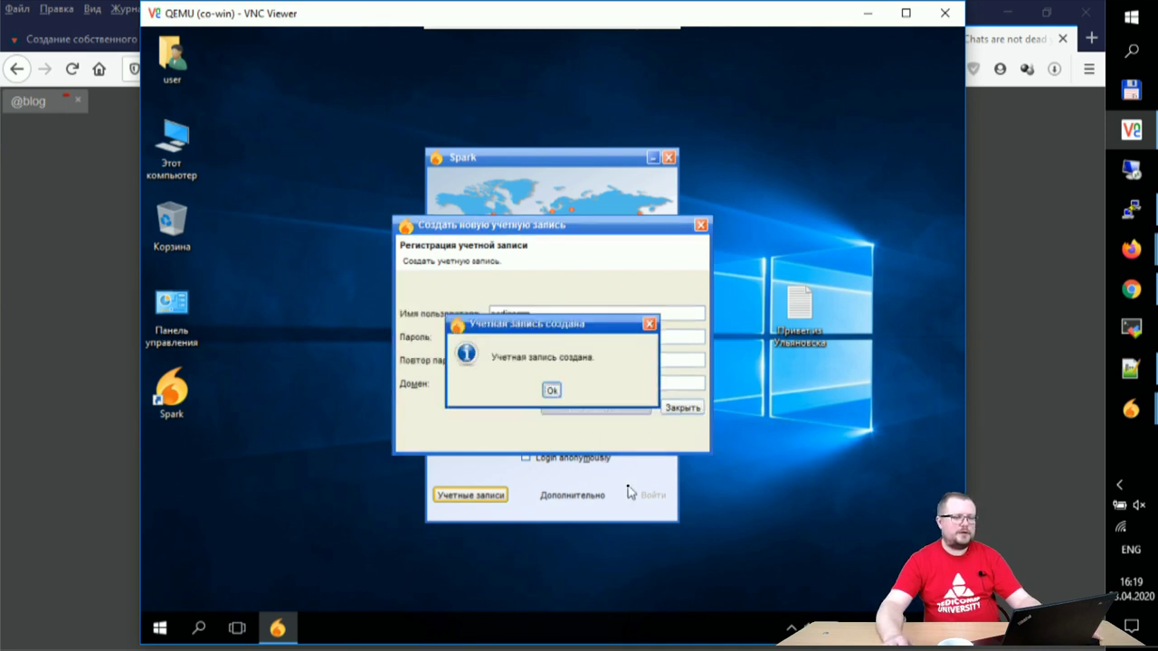
pyautogui.click(552, 392)
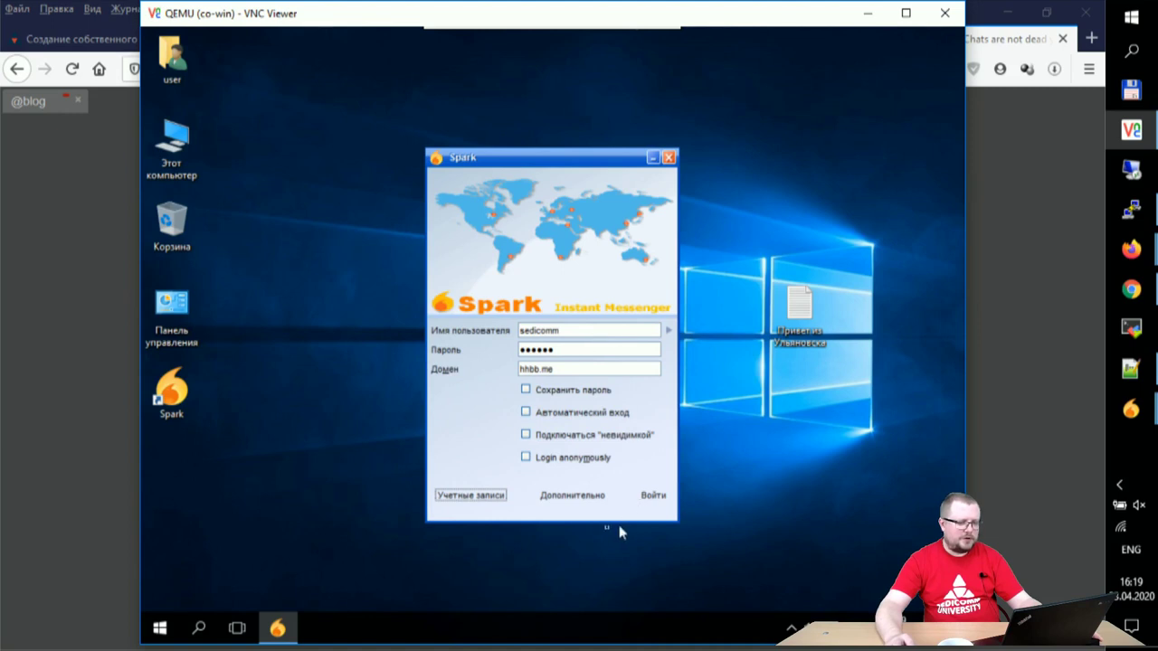
# Step: Review the advanced connection settings and sign in to hhbb.me
pyautogui.click(565, 501)
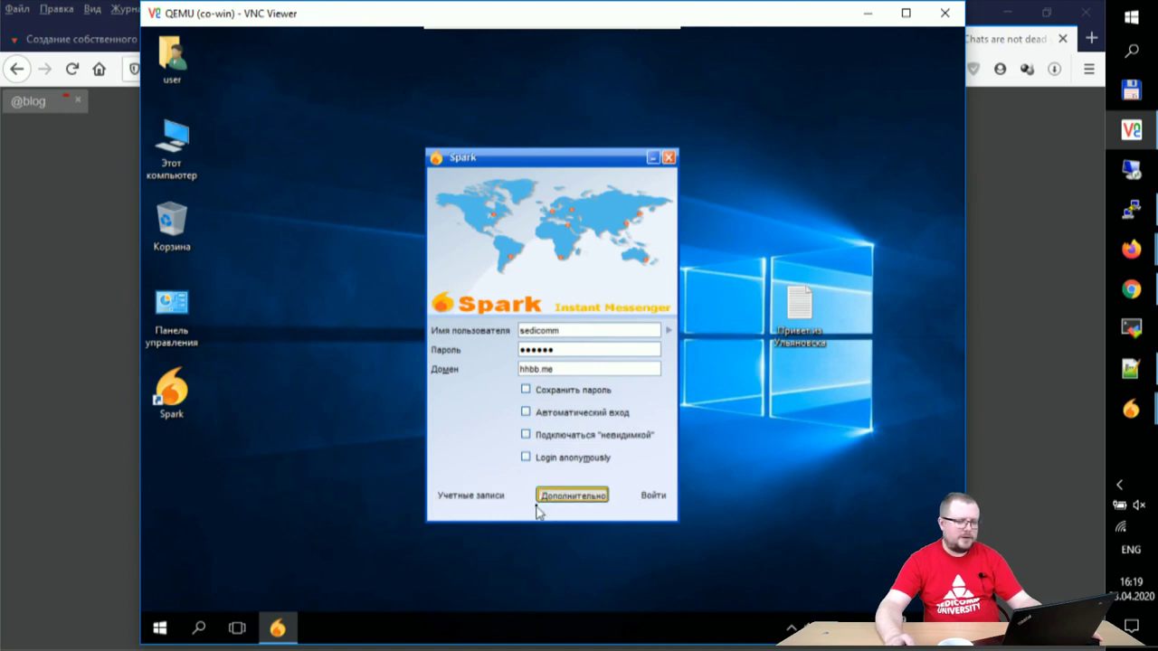
pyautogui.click(540, 495)
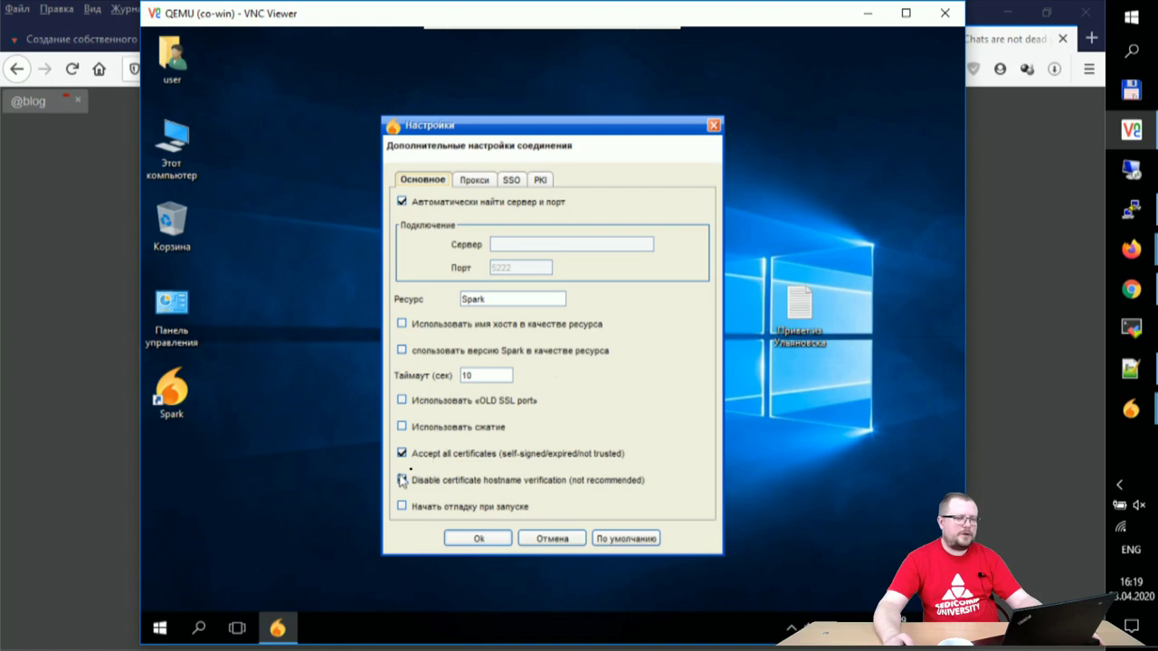
pyautogui.click(479, 540)
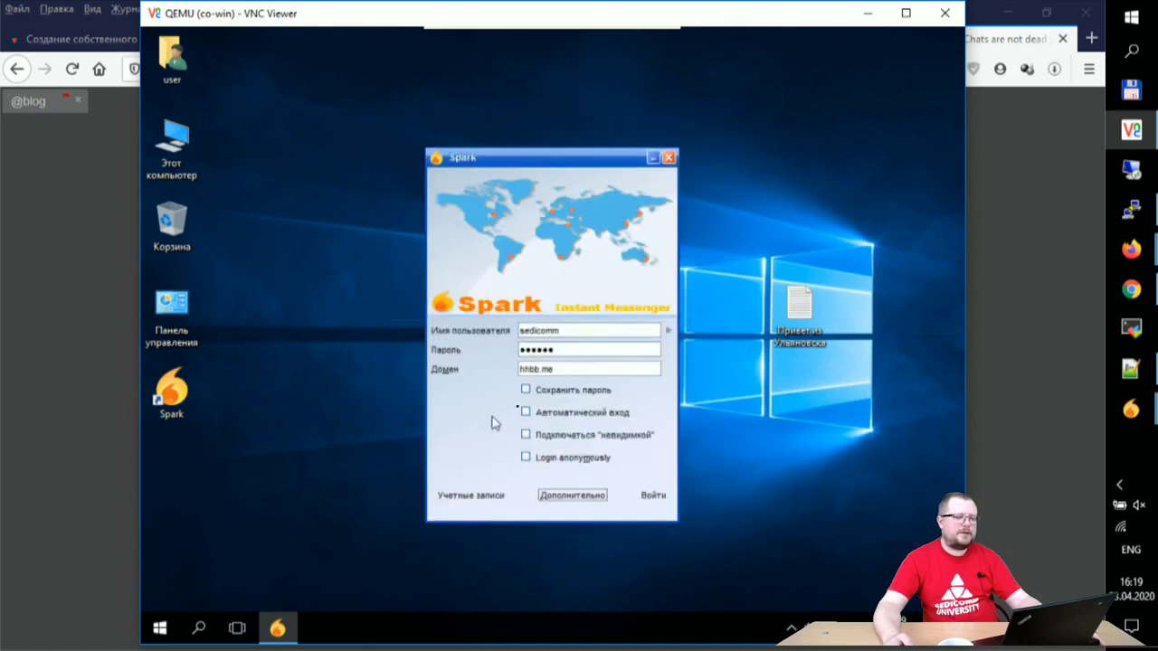
pyautogui.click(653, 492)
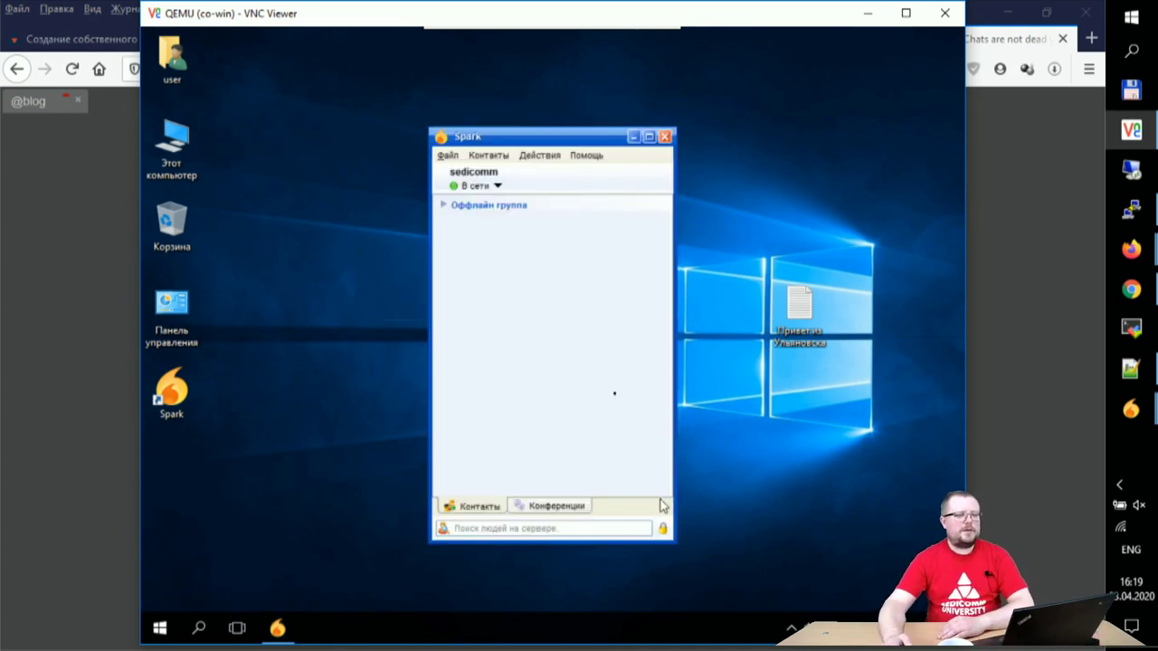
# Step: Start a contact request for username admin in the Friends group
pyautogui.click(498, 161)
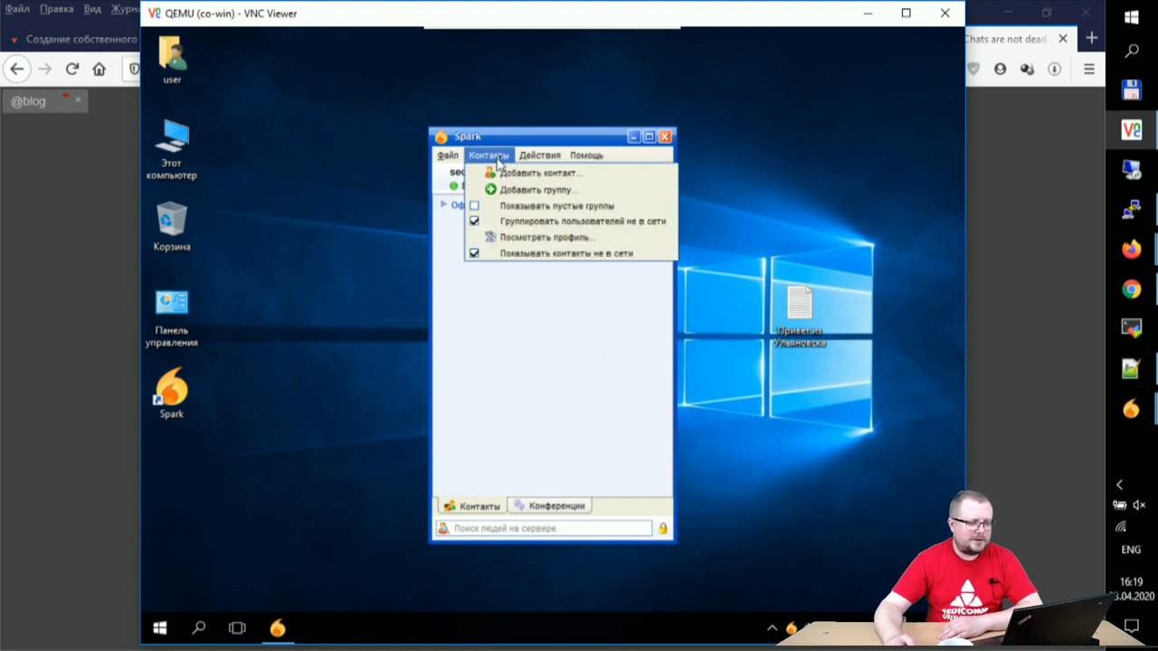
pyautogui.click(533, 173)
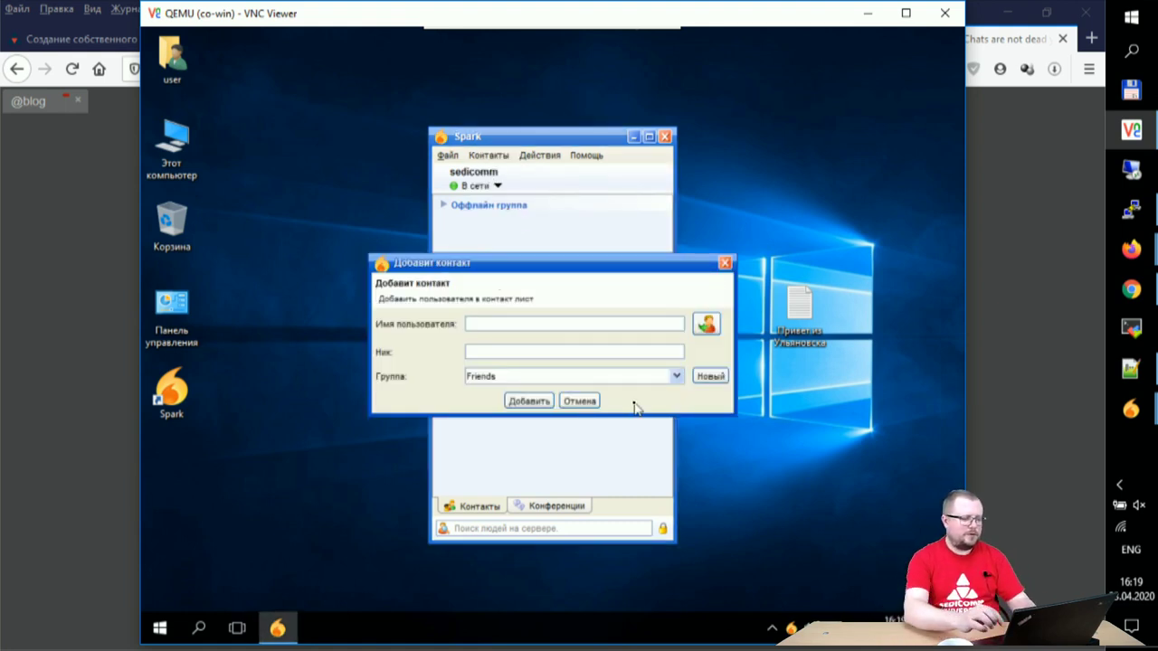
pyautogui.write('admin')
pyautogui.press('Tab')
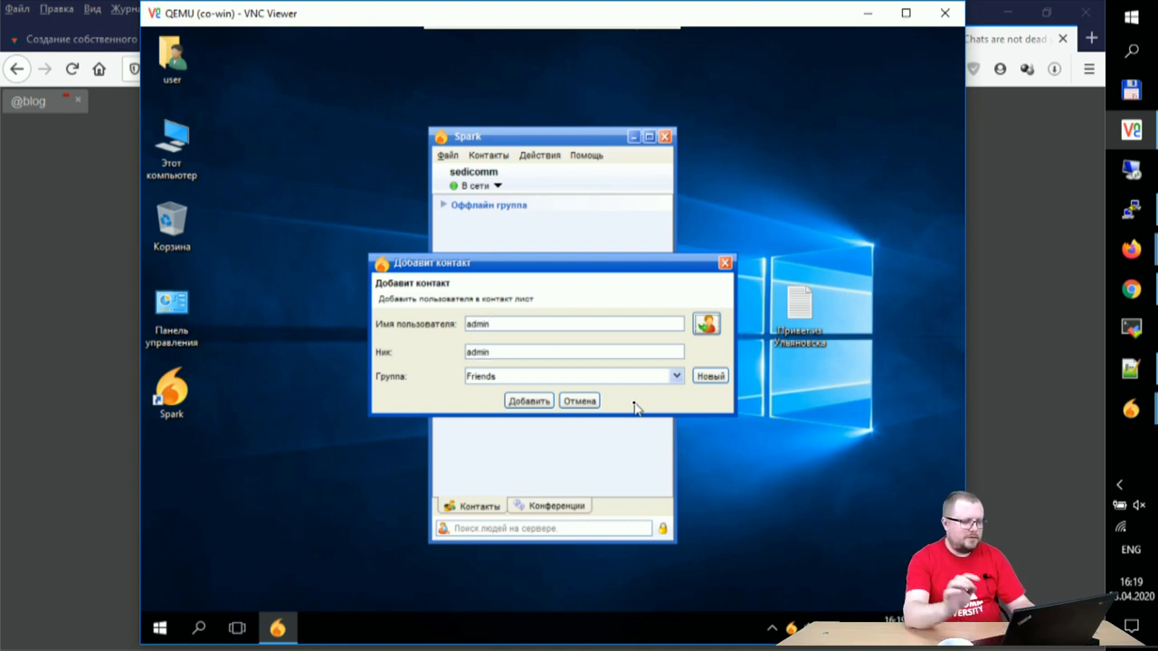
# Step: Add admin to Friends and accept the request on the admin account's Spark
pyautogui.click(528, 400)
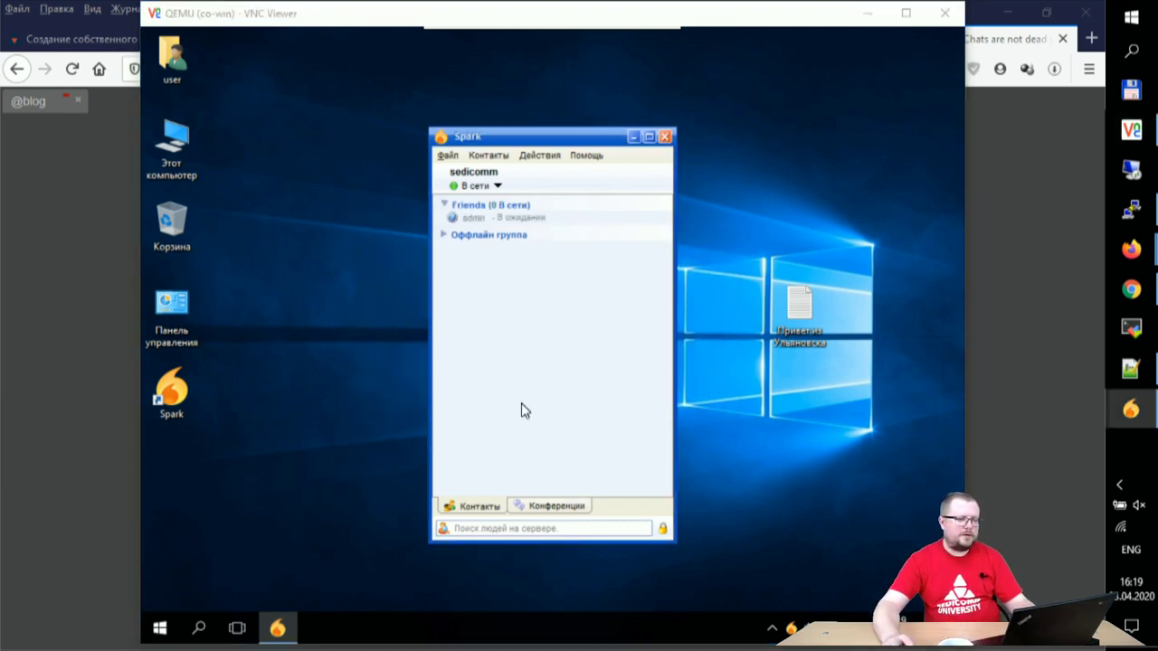
pyautogui.moveTo(1131, 409)
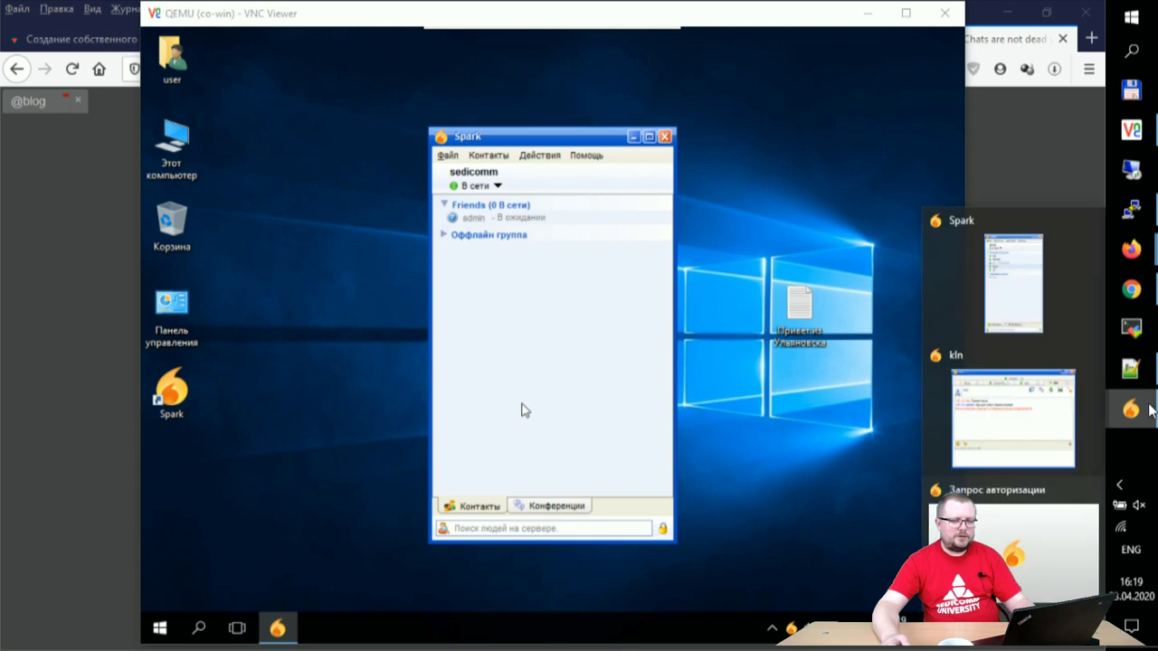
pyautogui.click(1014, 369)
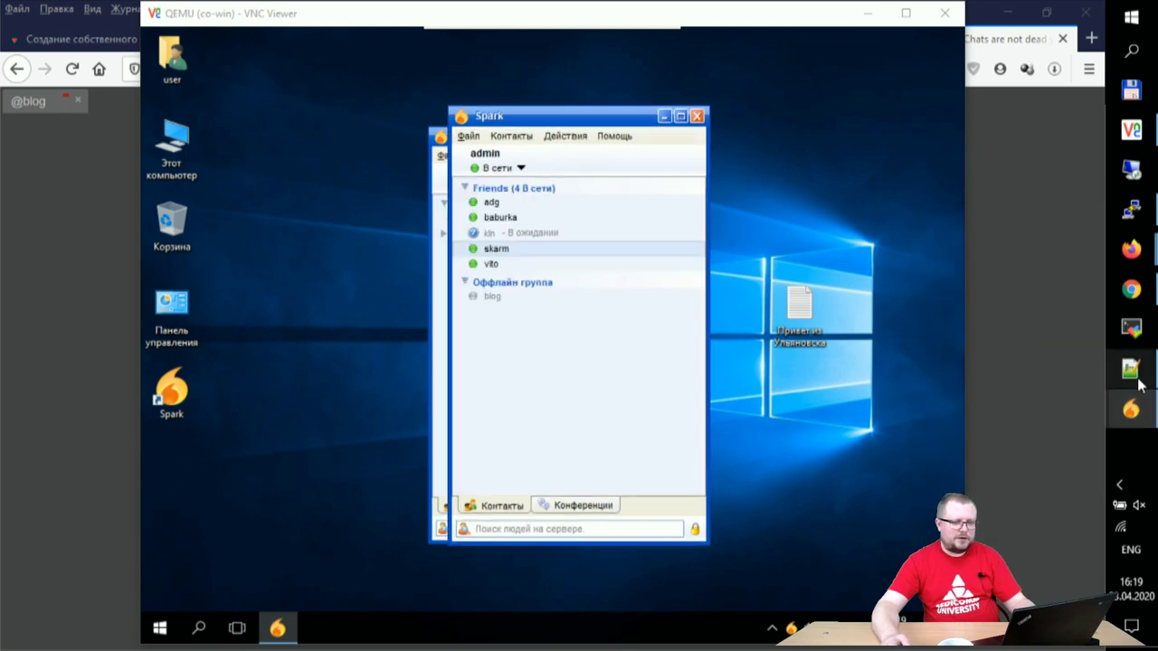
pyautogui.click(1004, 416)
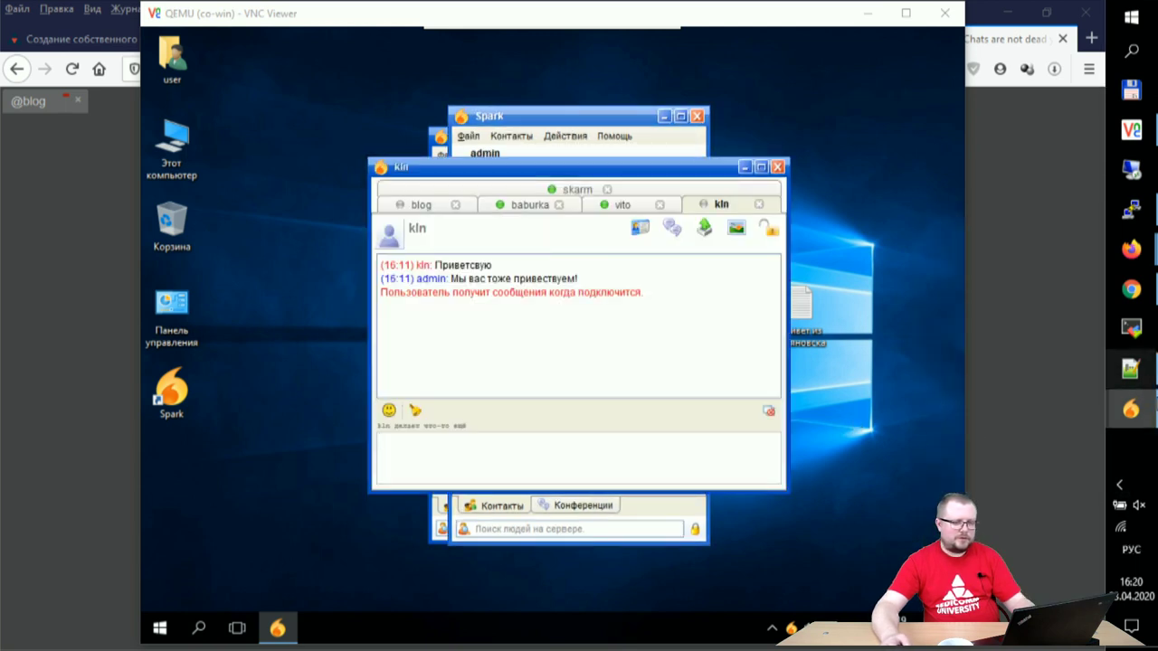
pyautogui.moveTo(1151, 415)
pyautogui.click(1031, 535)
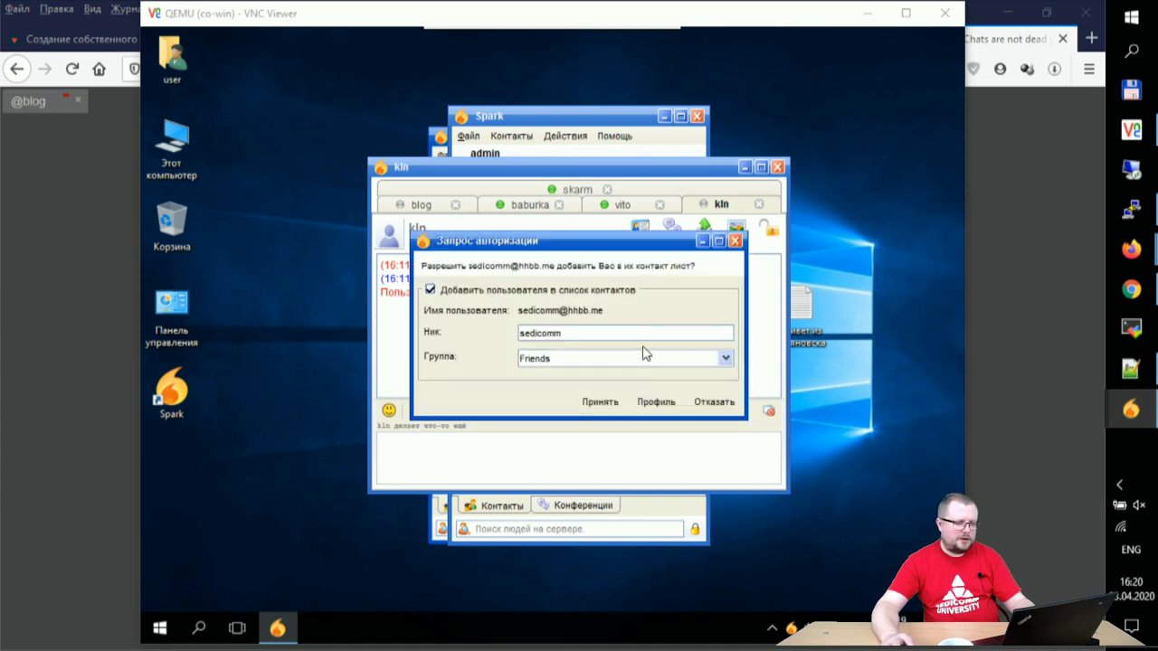
pyautogui.click(600, 404)
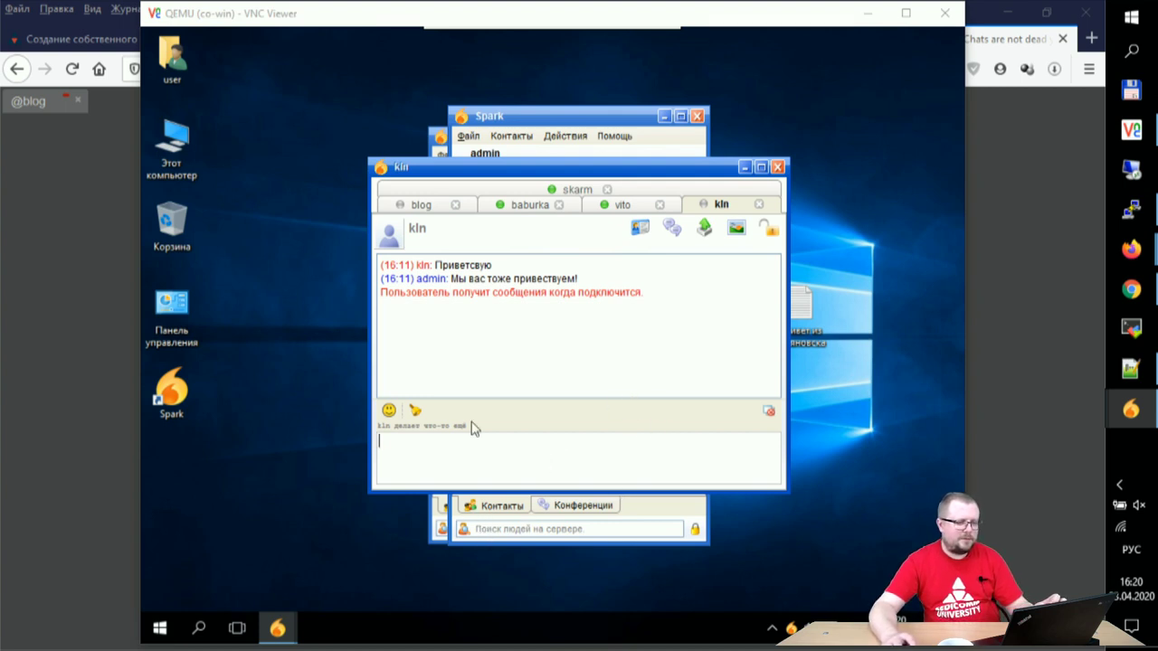
# Step: Accept admin's reciprocal request, then open a chat with admin and send hello
pyautogui.click(745, 166)
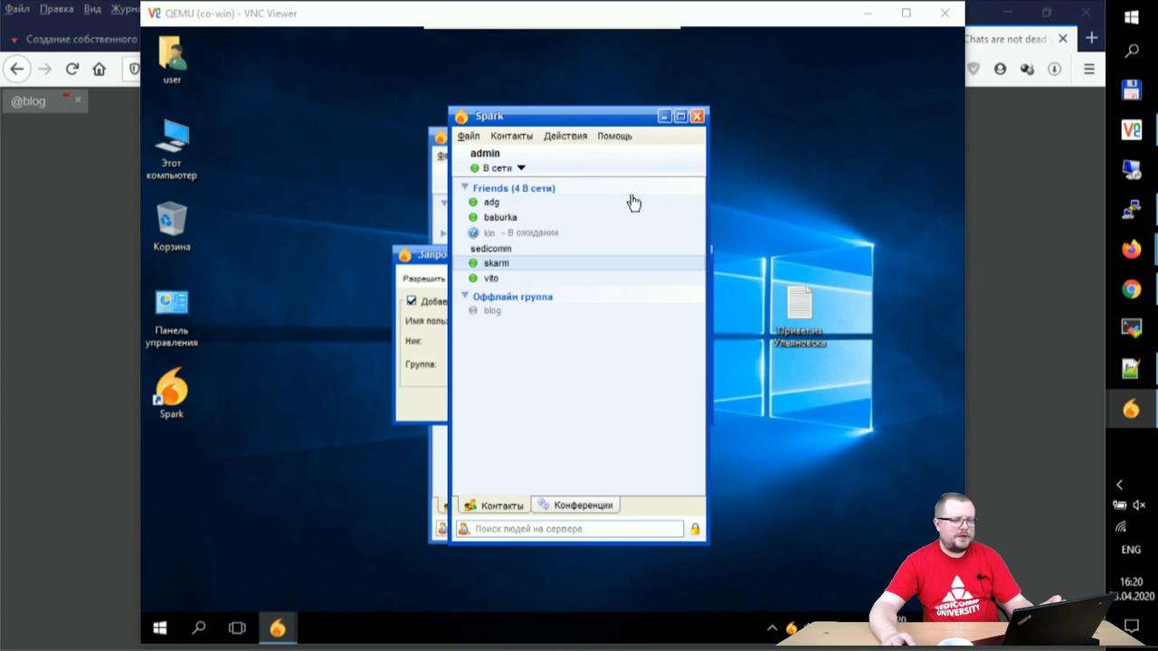
pyautogui.click(429, 384)
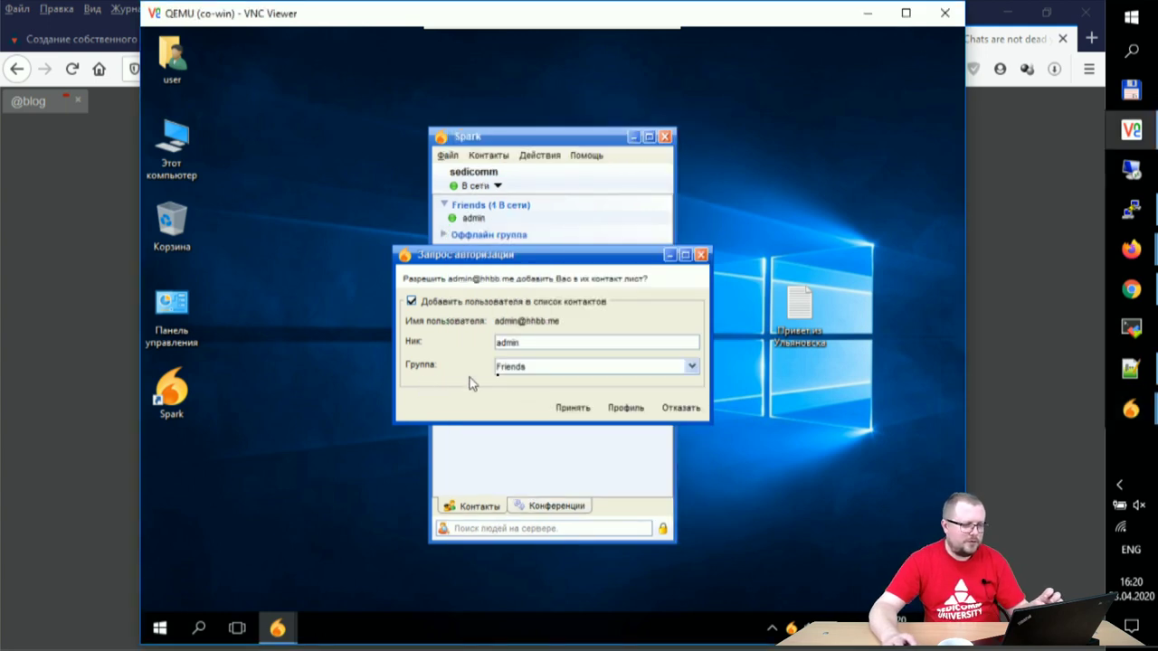
pyautogui.click(574, 408)
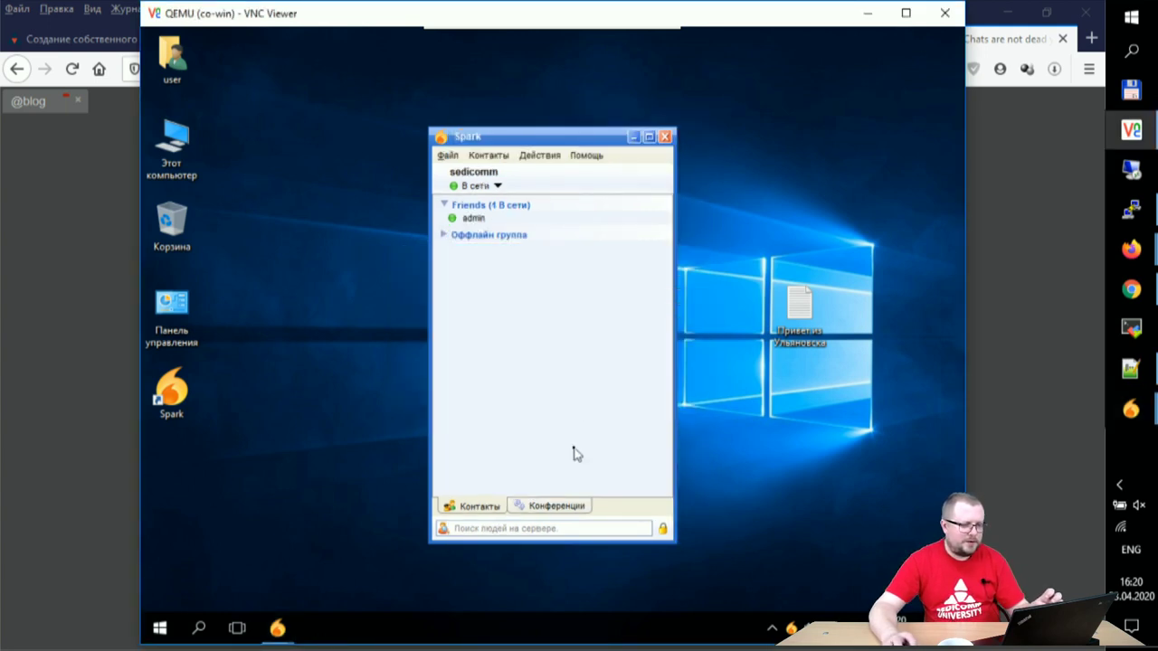
pyautogui.doubleClick(478, 221)
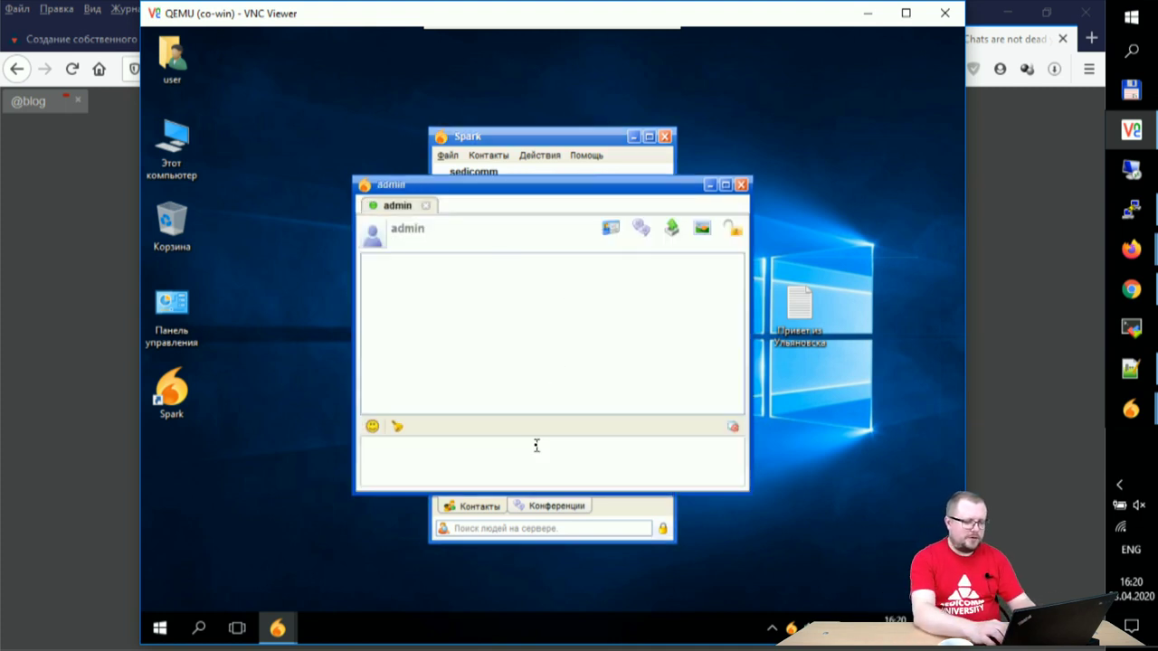
pyautogui.write('he')
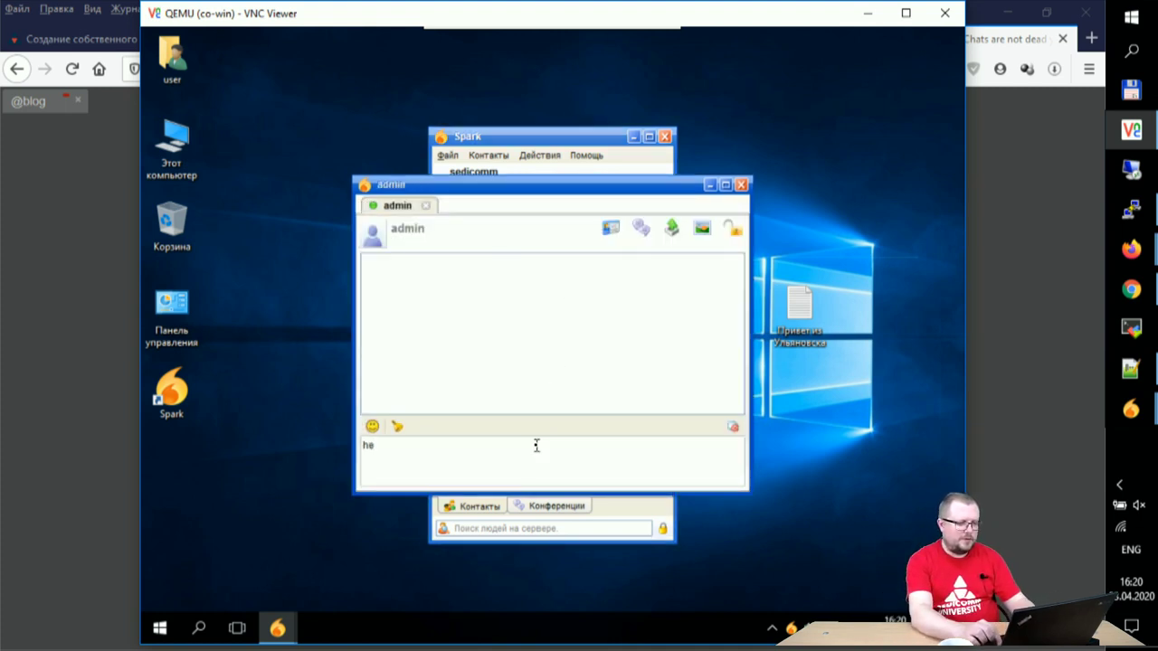
pyautogui.write('llo')
pyautogui.press('Return')
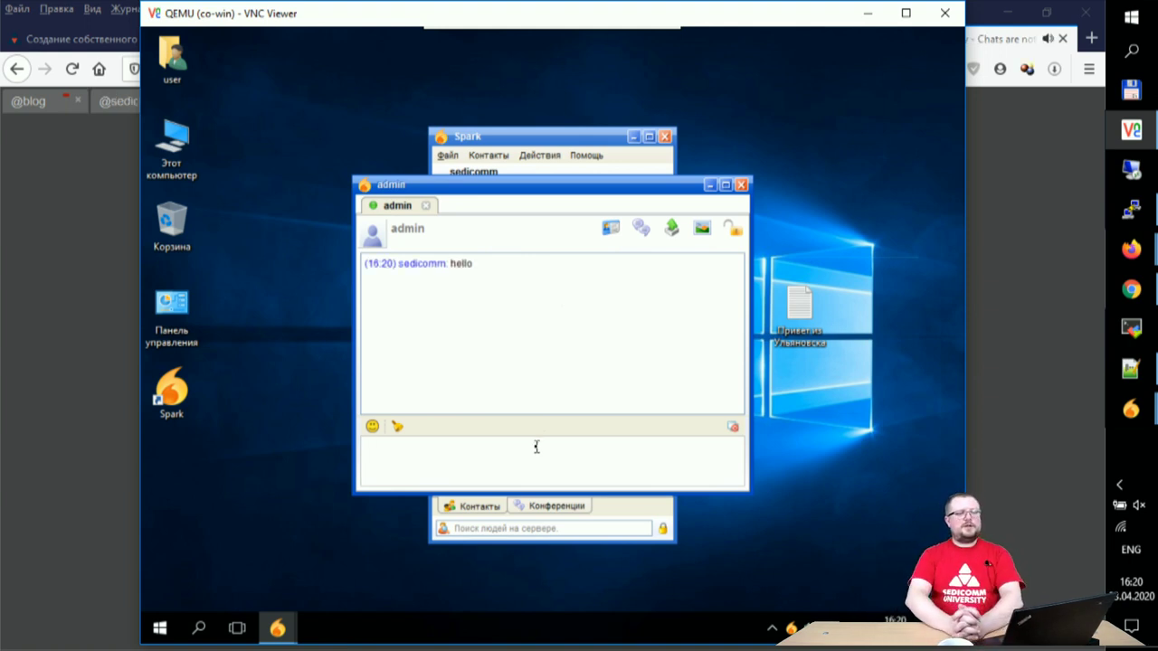
# Step: Cycle through the blog, baburka, vito and kln conversations, then close them and skarm's window
pyautogui.click(1130, 410)
pyautogui.click(1031, 506)
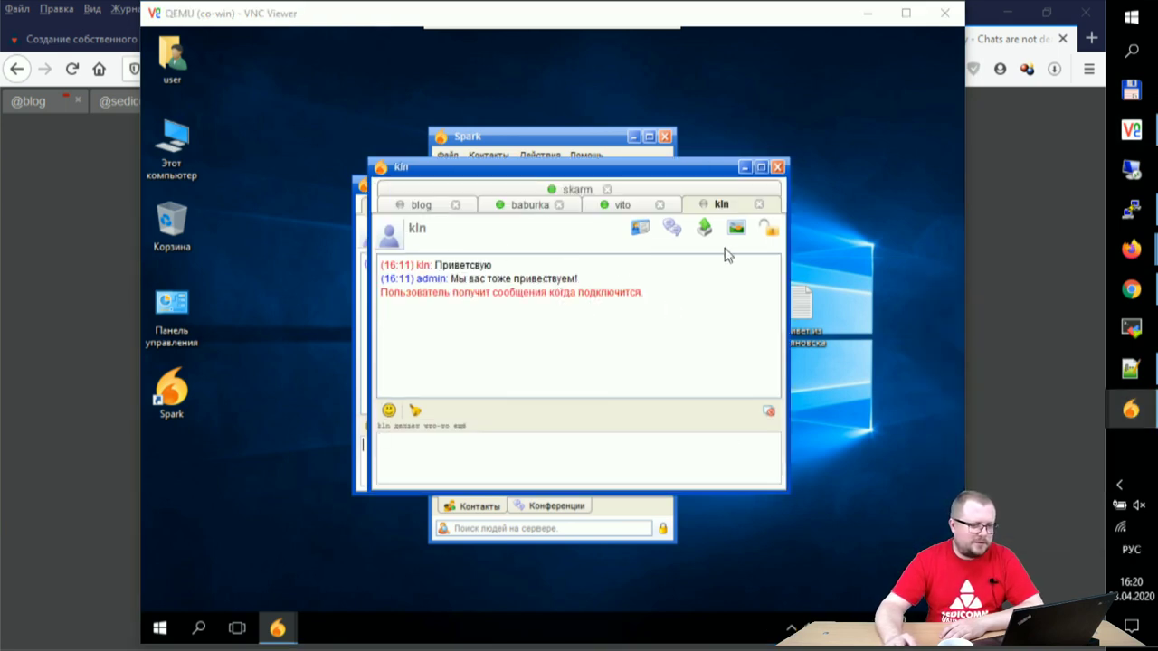
pyautogui.click(427, 206)
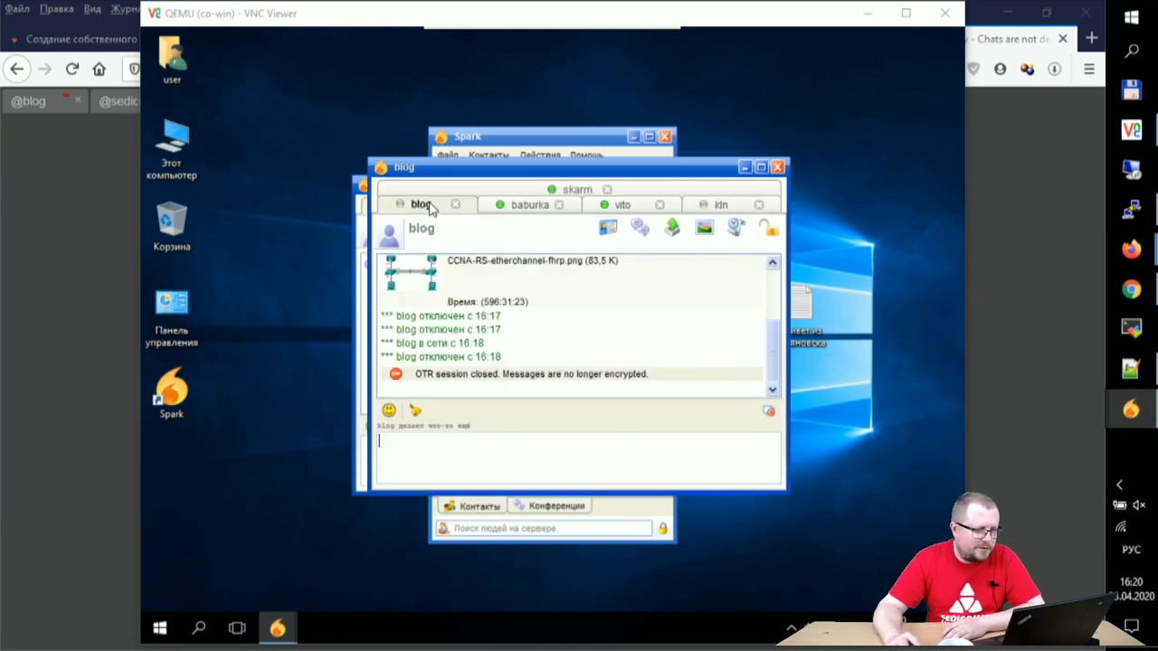
pyautogui.click(517, 212)
pyautogui.click(619, 210)
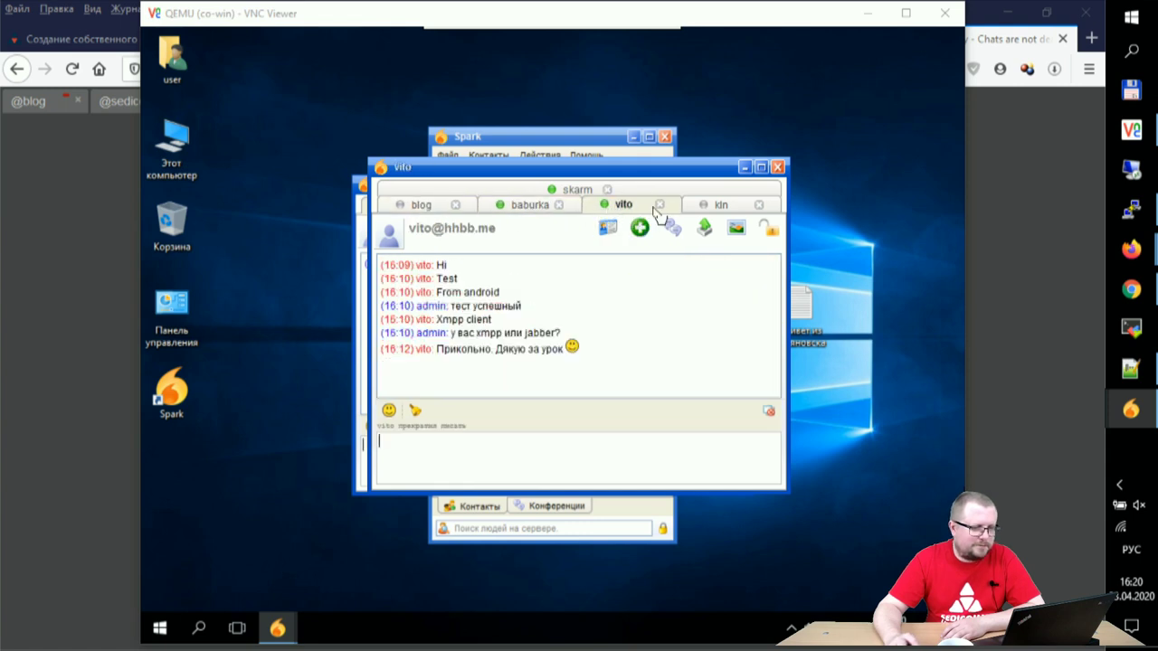
pyautogui.click(719, 207)
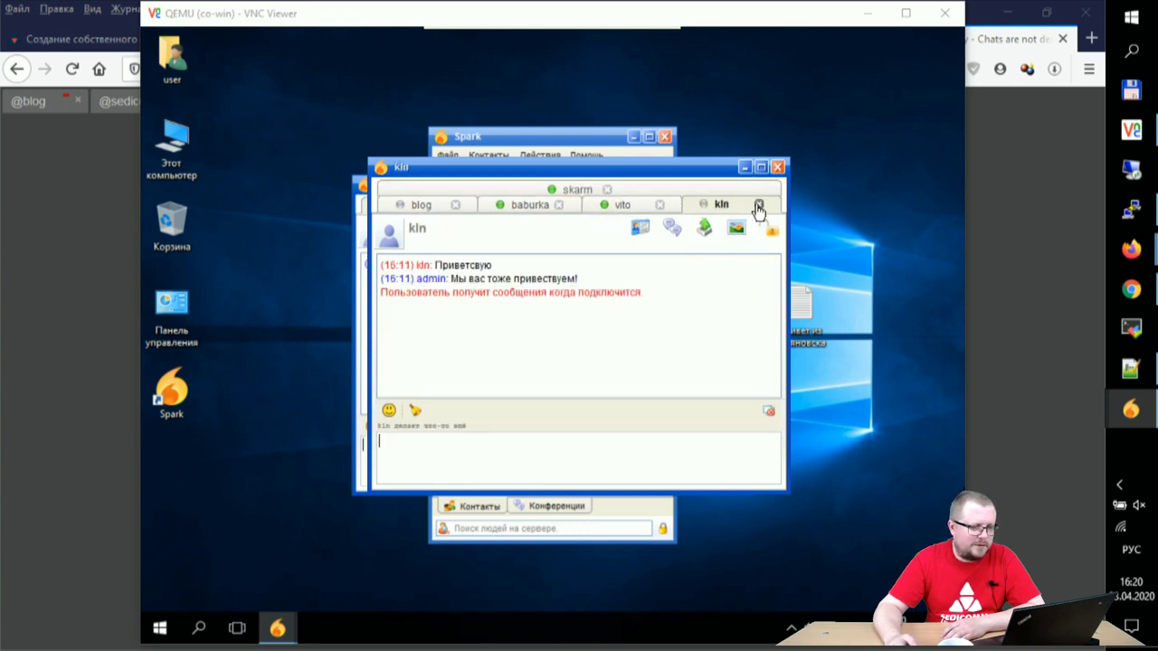
pyautogui.click(758, 208)
pyautogui.click(694, 188)
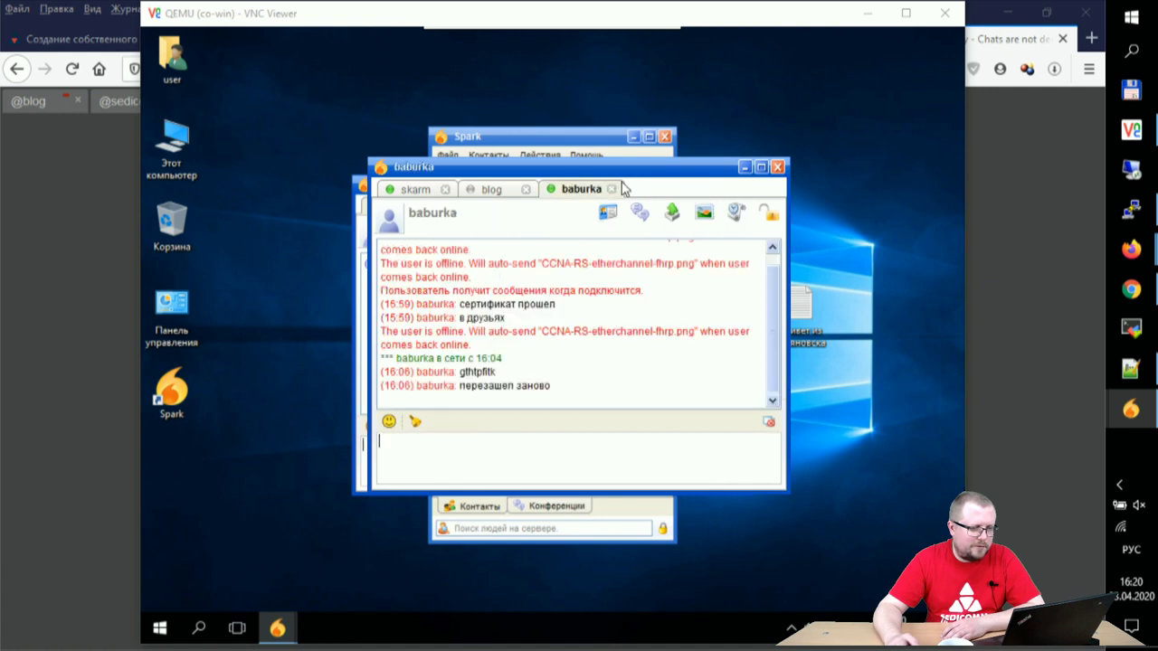
pyautogui.click(613, 190)
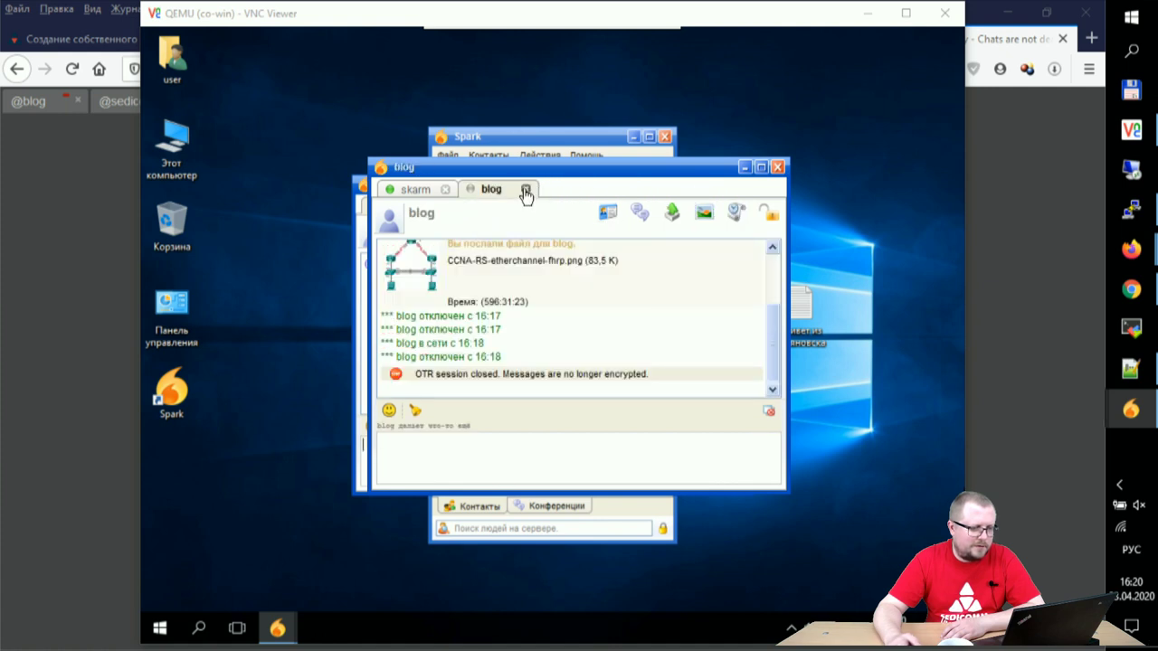
pyautogui.click(524, 190)
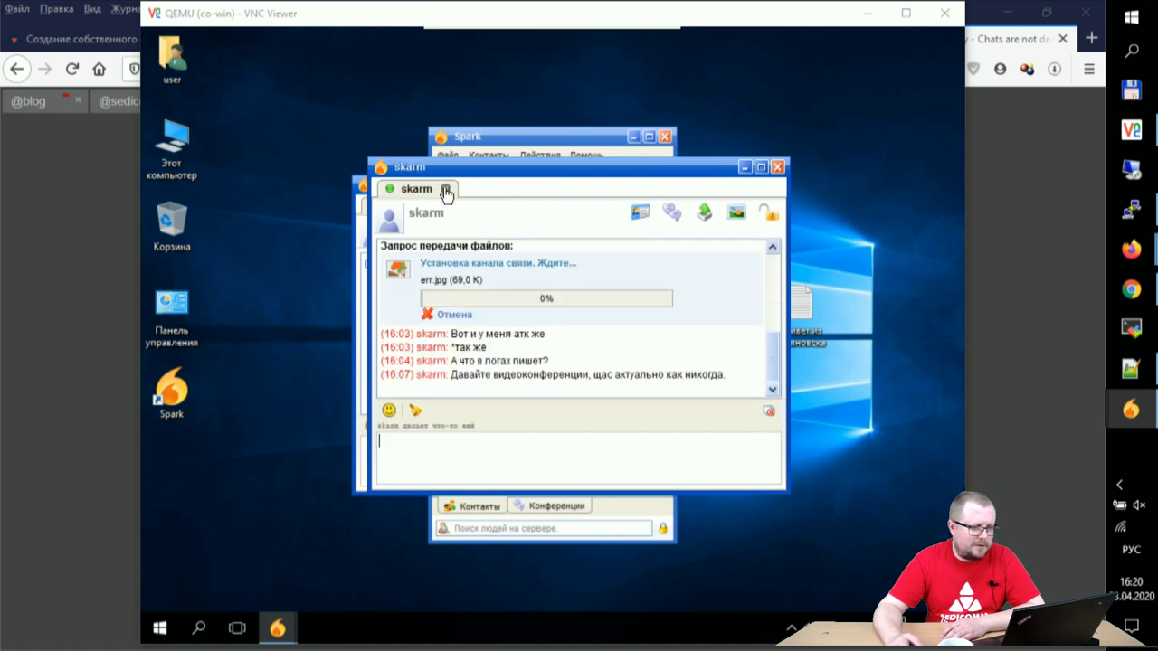
pyautogui.click(446, 190)
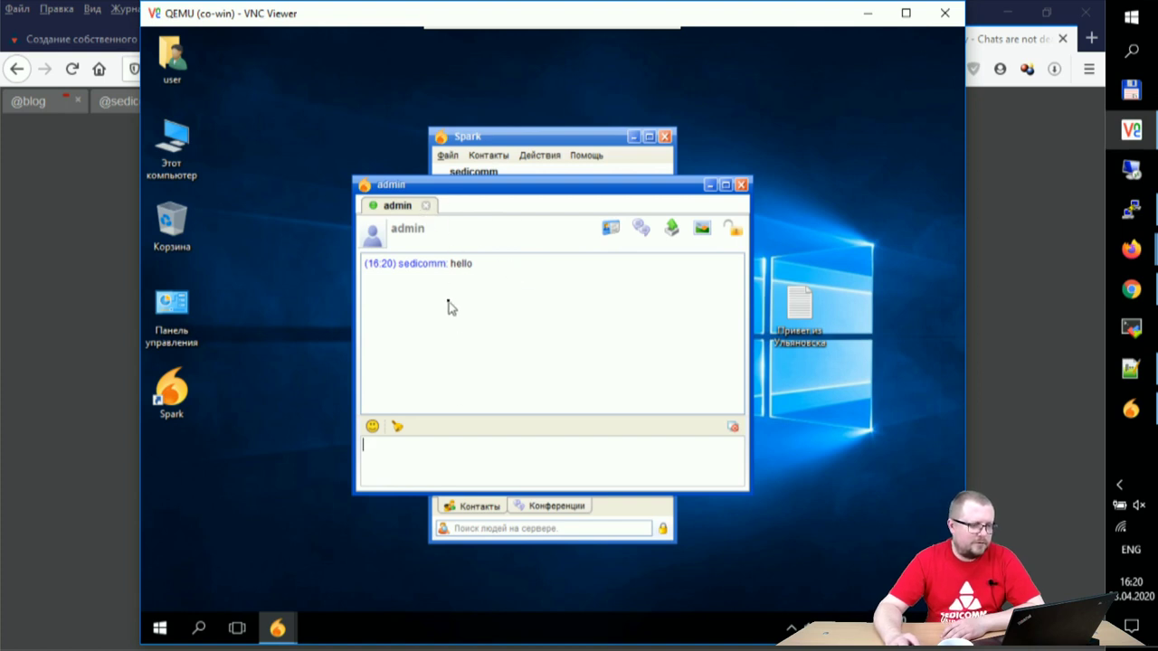
# Step: Send a second hello to admin and view it in the other account's chat window
pyautogui.write('hello')
pyautogui.press('Return')
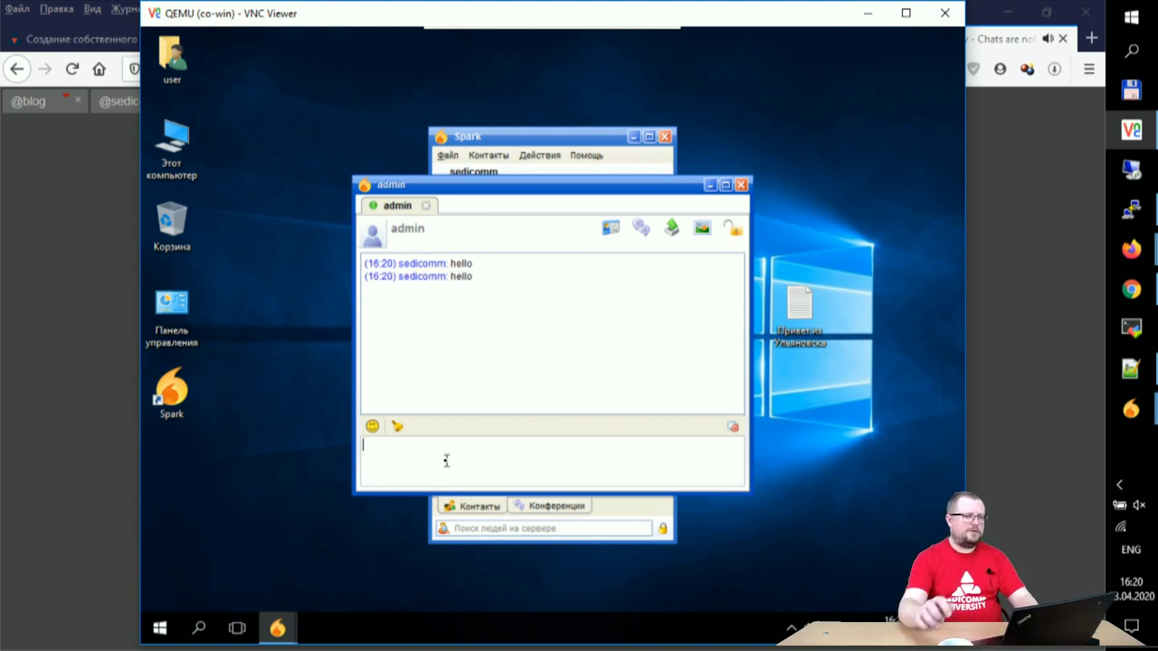
pyautogui.moveTo(529, 184); pyautogui.dragTo(649, 274)
pyautogui.moveTo(1130, 410)
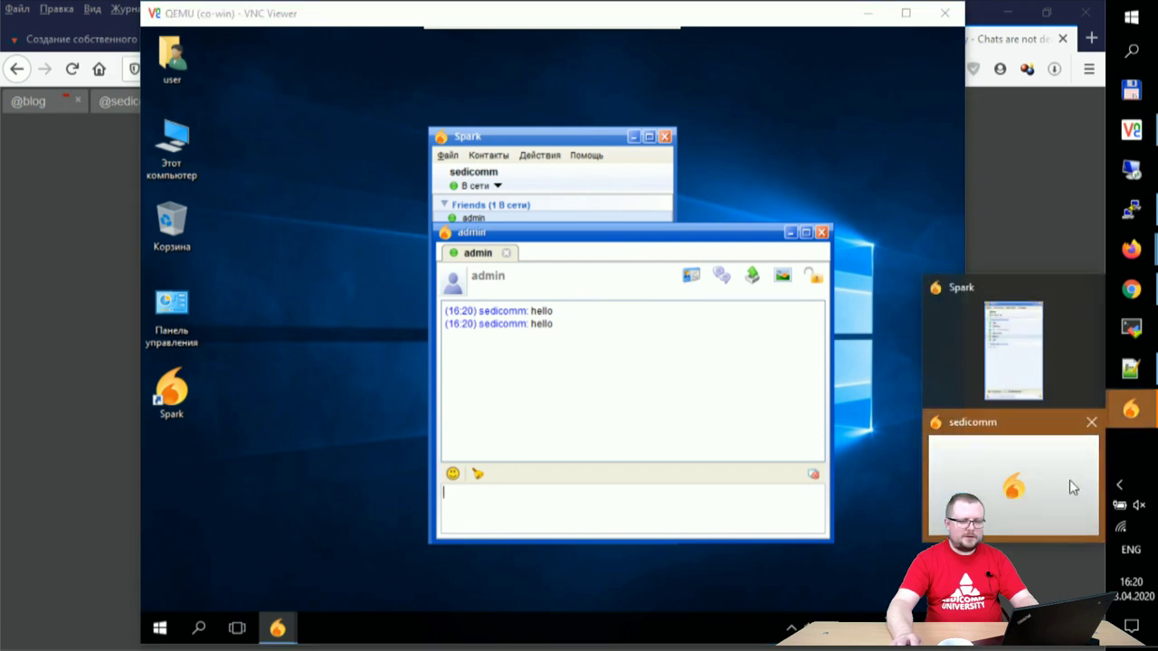
pyautogui.click(1036, 473)
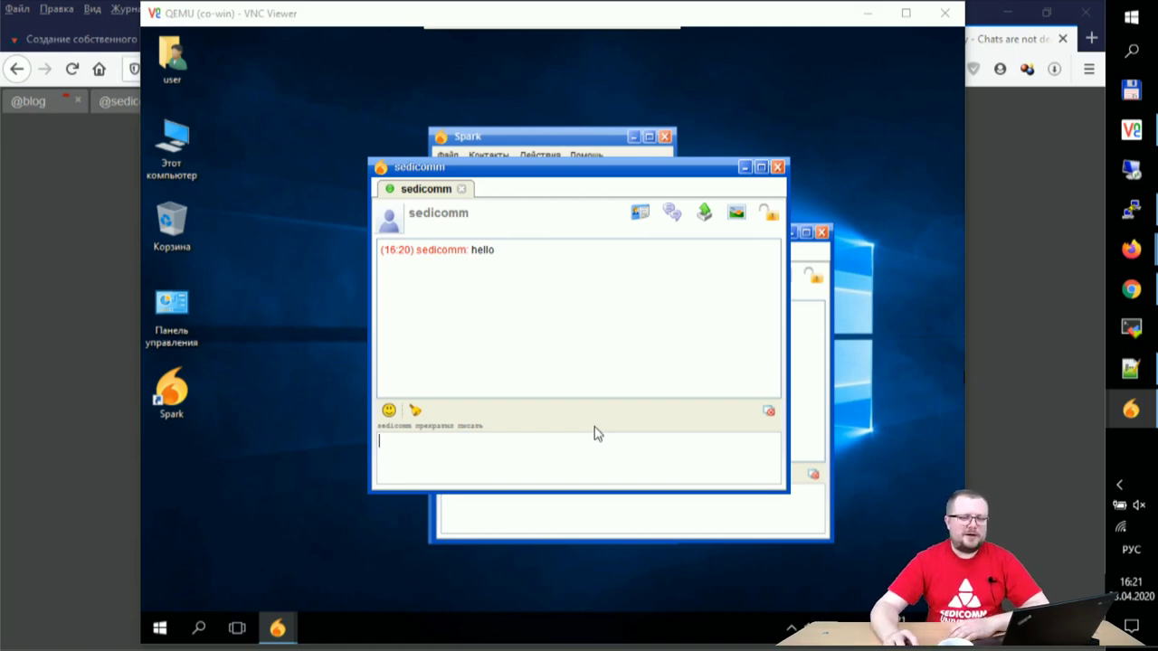
pyautogui.click(1130, 210)
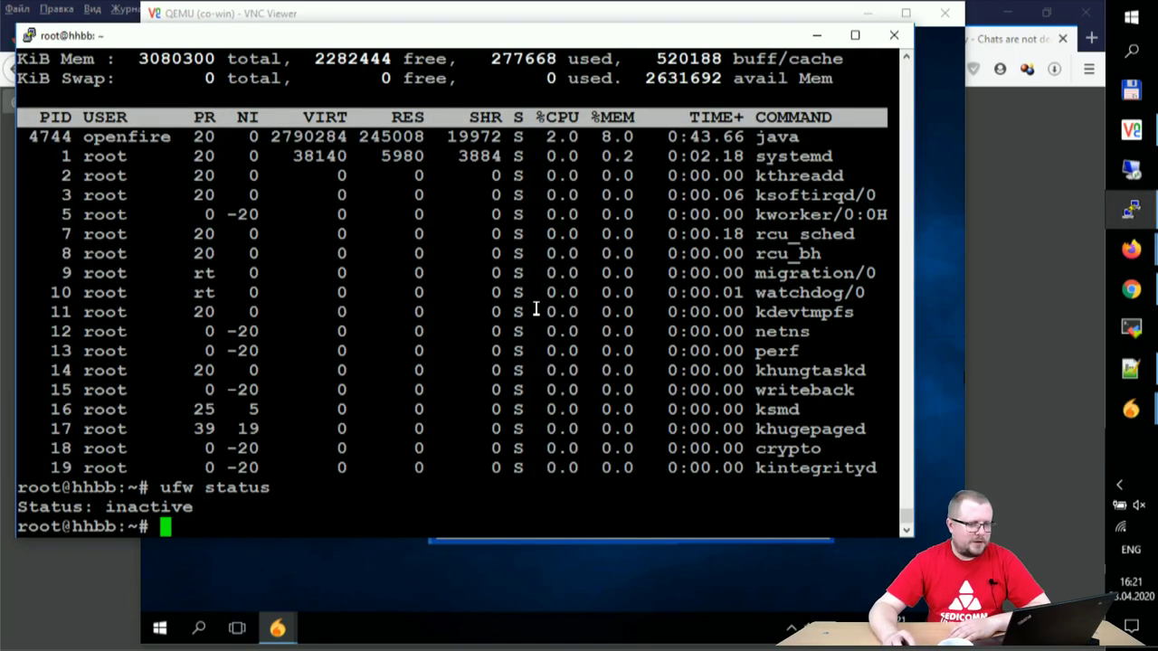
# Step: Rerun top and highlight the openfire java process's CPU and memory usage
pyautogui.moveTo(549, 138); pyautogui.dragTo(635, 137)
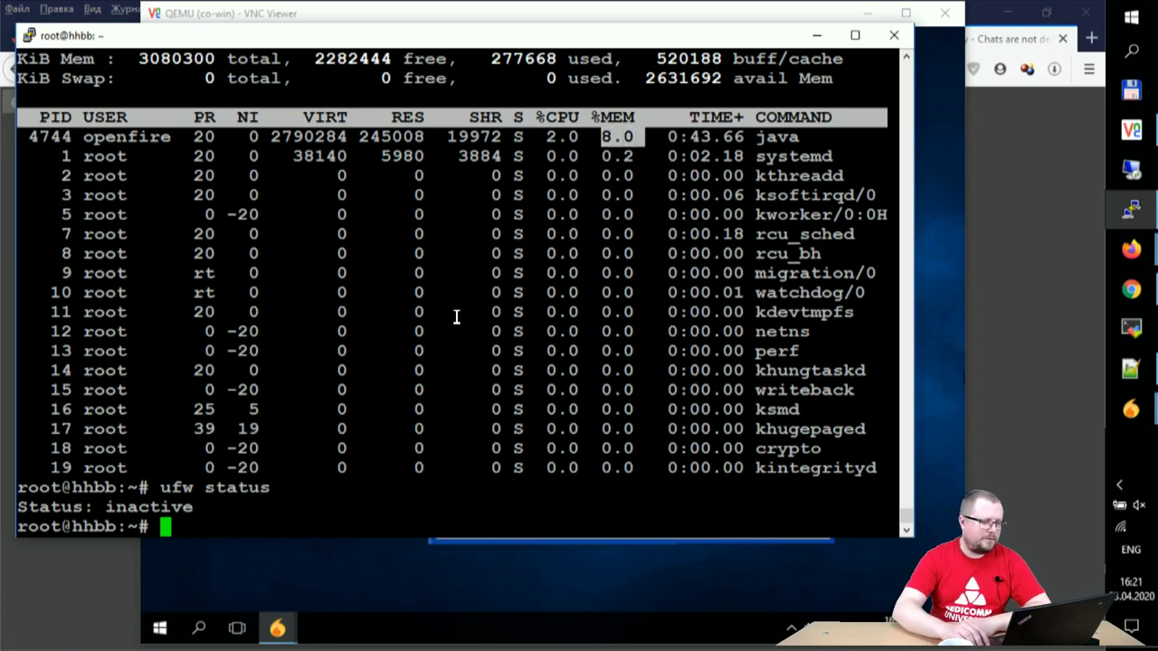
pyautogui.press('Up')
pyautogui.press('Up')
pyautogui.press('Return')
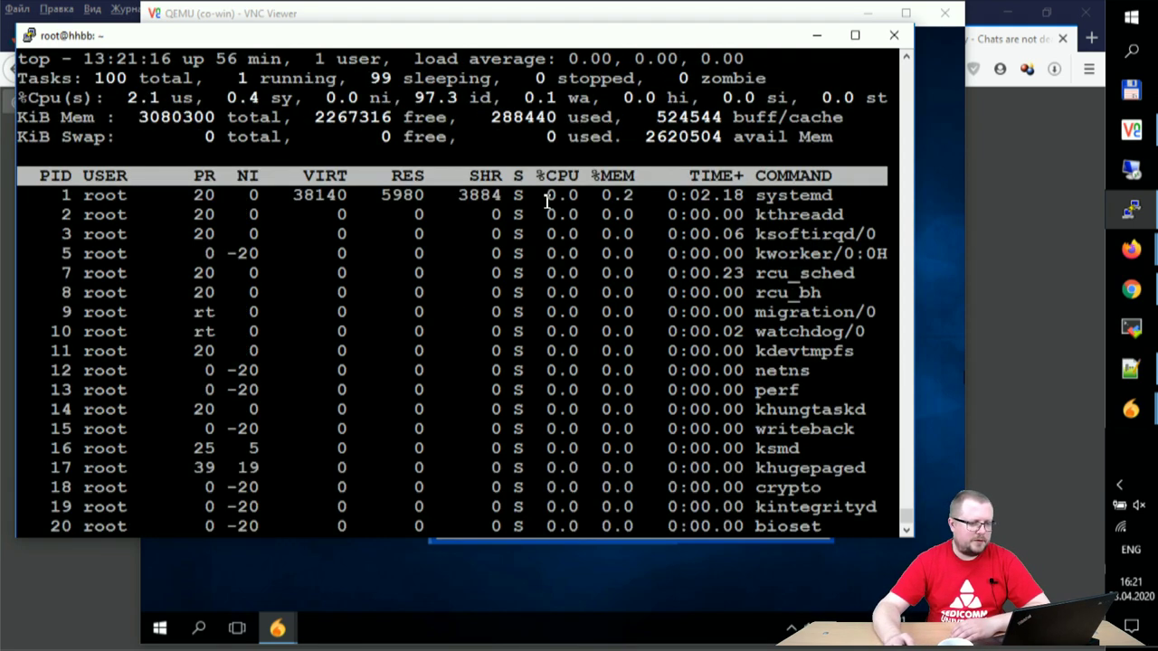
pyautogui.moveTo(590, 194); pyautogui.dragTo(683, 194)
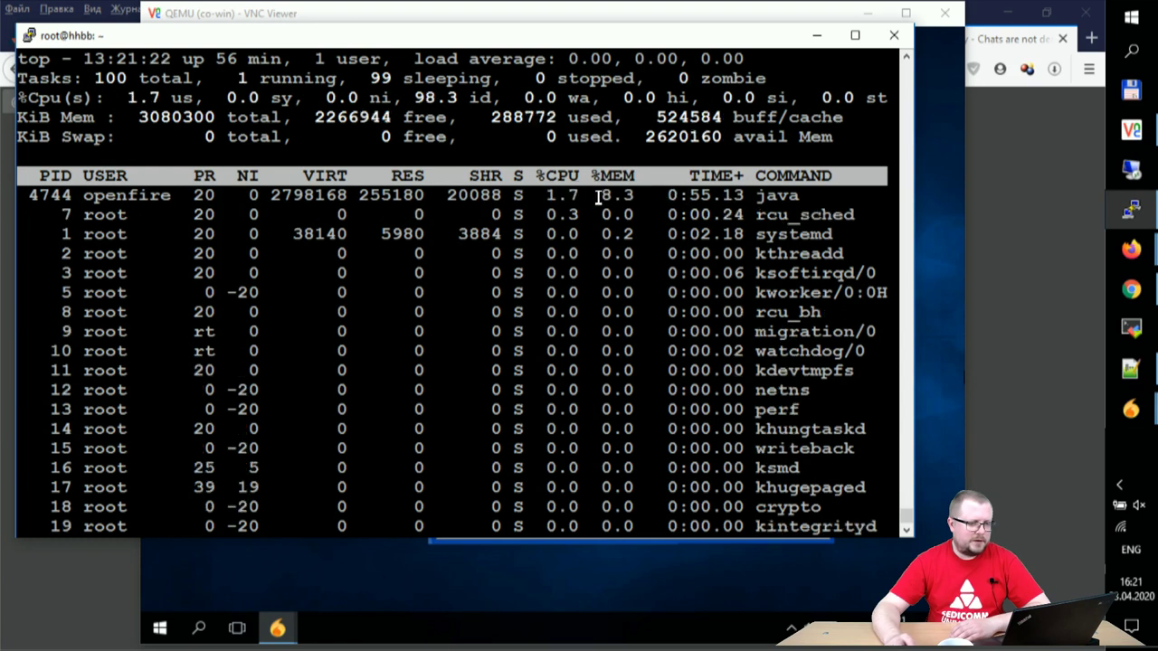
pyautogui.moveTo(536, 197); pyautogui.dragTo(649, 202)
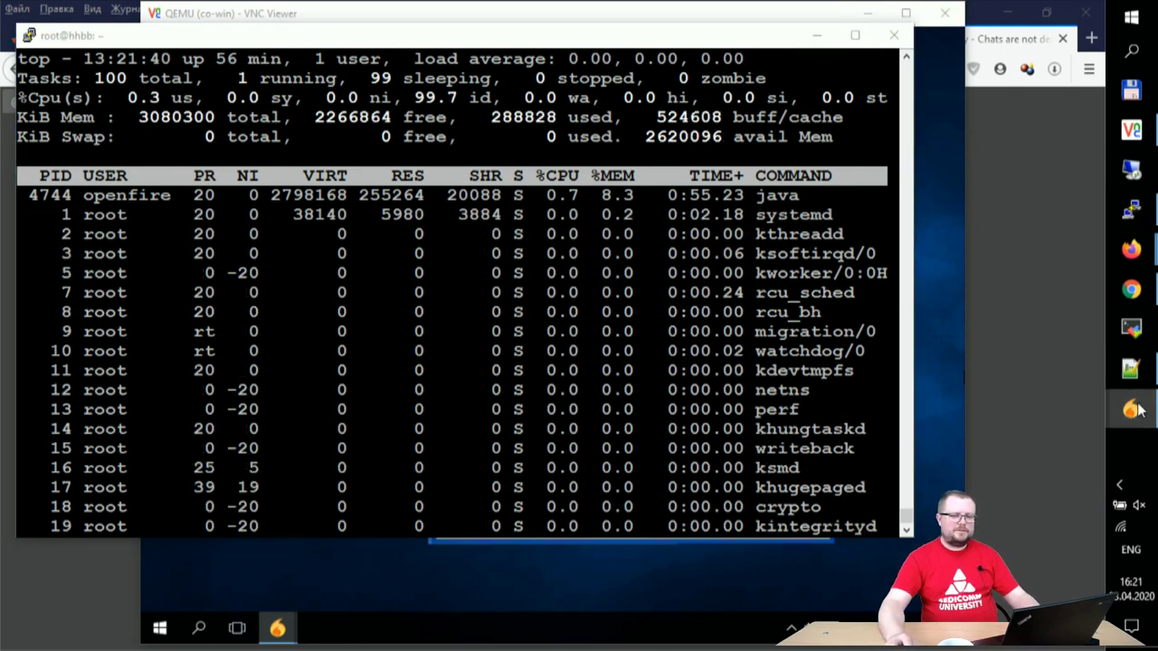
# Step: Close the earlier chat window and accept the pending contact authorization request
pyautogui.moveTo(1131, 409)
pyautogui.click(1015, 432)
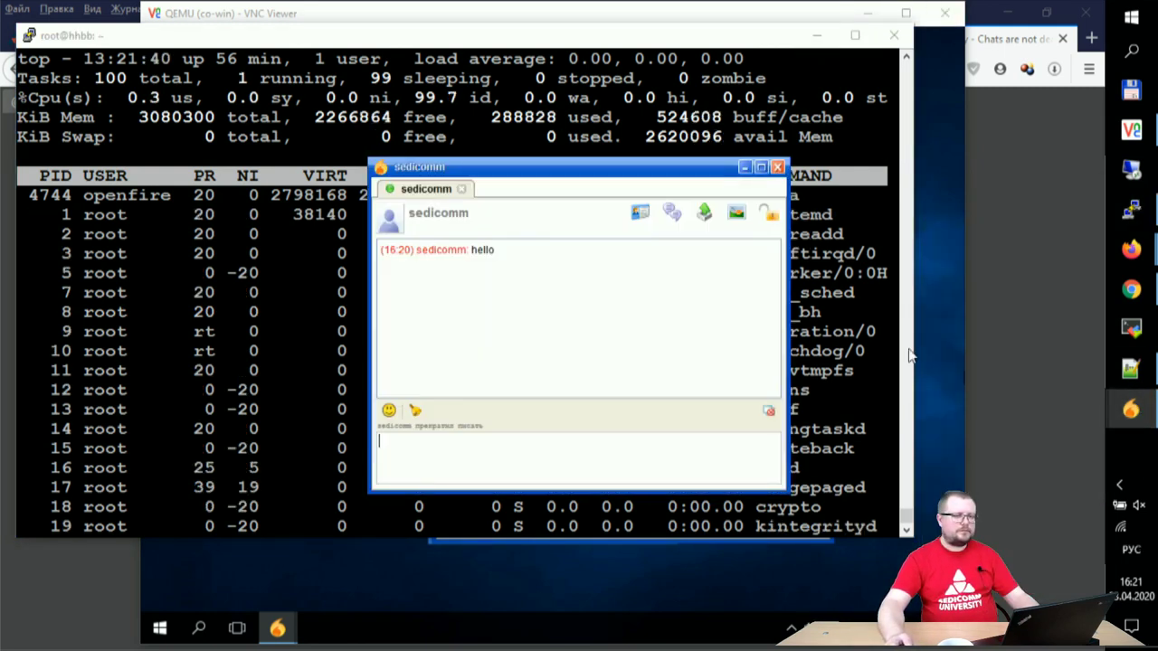
pyautogui.click(777, 167)
pyautogui.moveTo(1131, 409)
pyautogui.click(1063, 482)
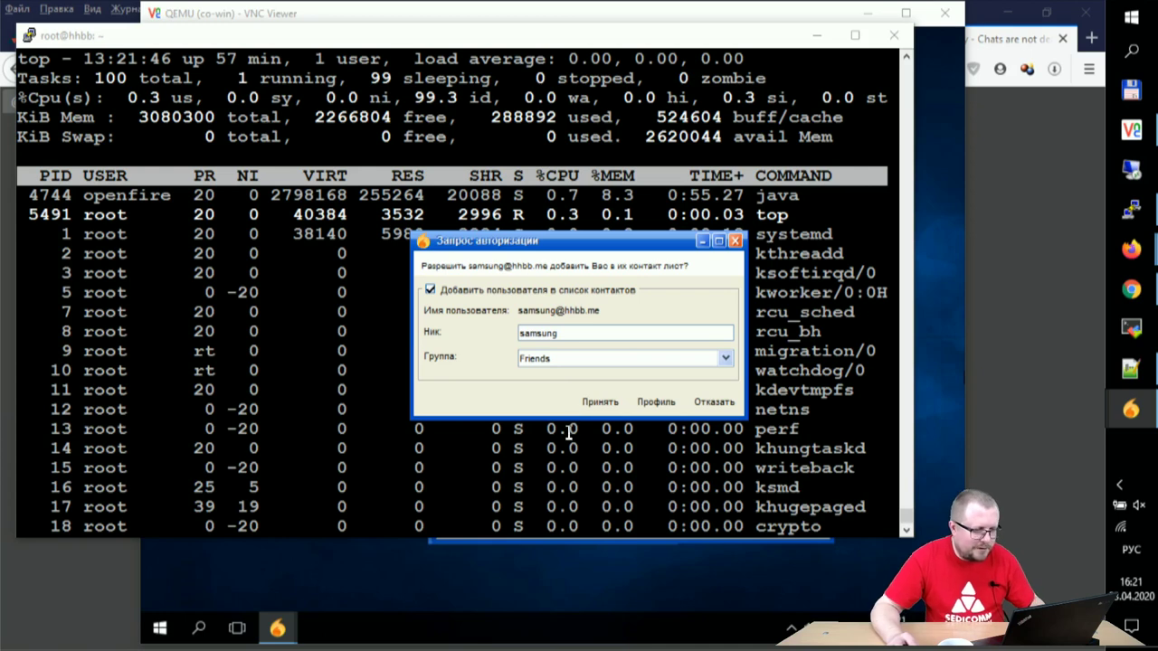
pyautogui.click(605, 406)
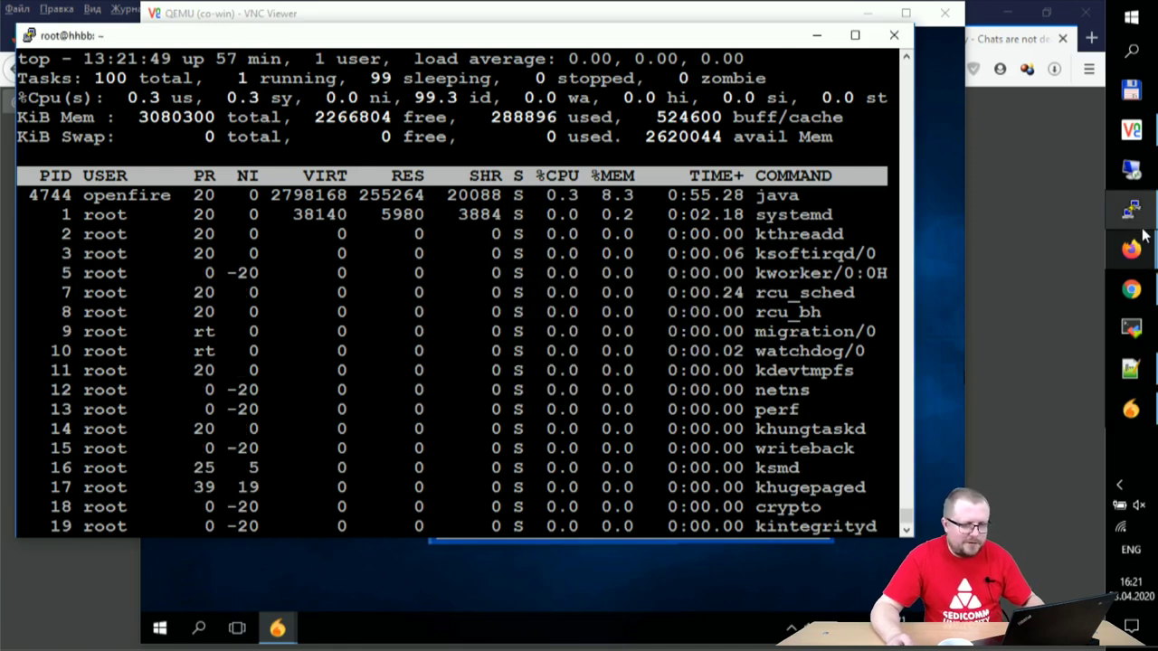
# Step: Open a chat with the newly added contact and send hello
pyautogui.click(1130, 409)
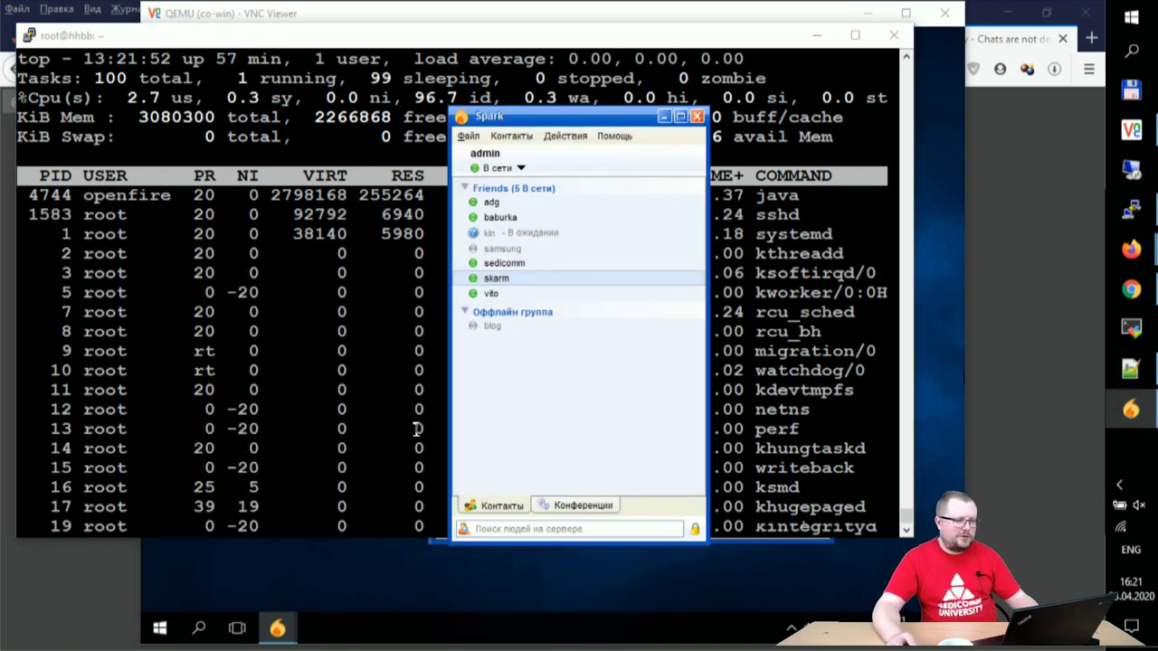
pyautogui.doubleClick(505, 250)
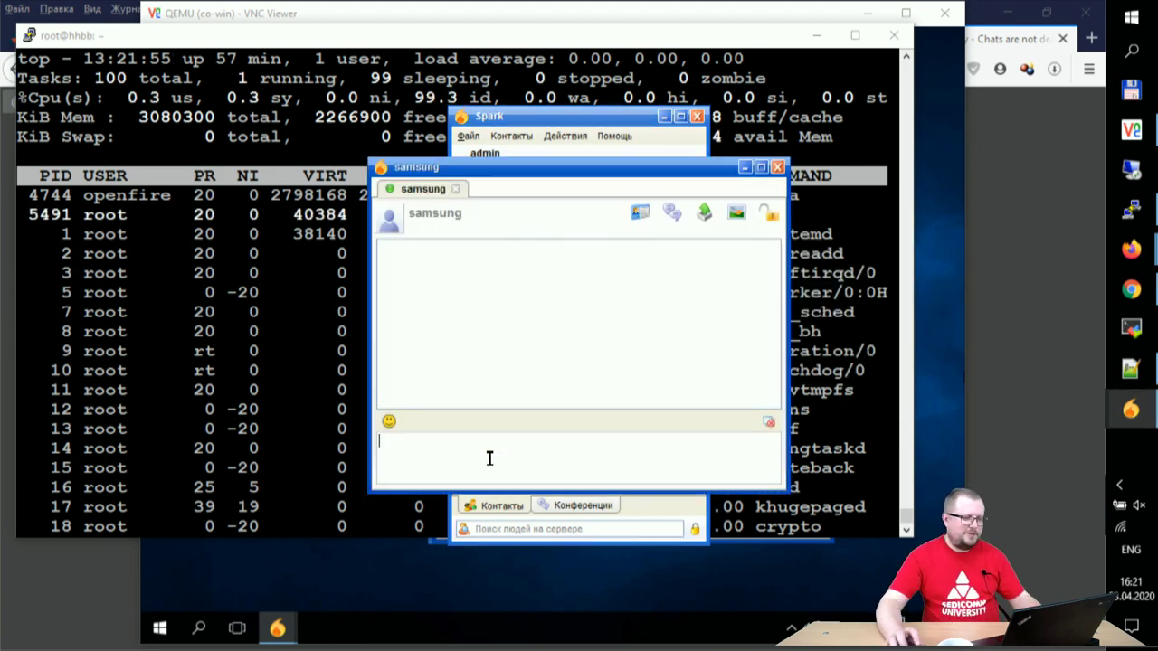
pyautogui.write('hello')
pyautogui.press('Return')
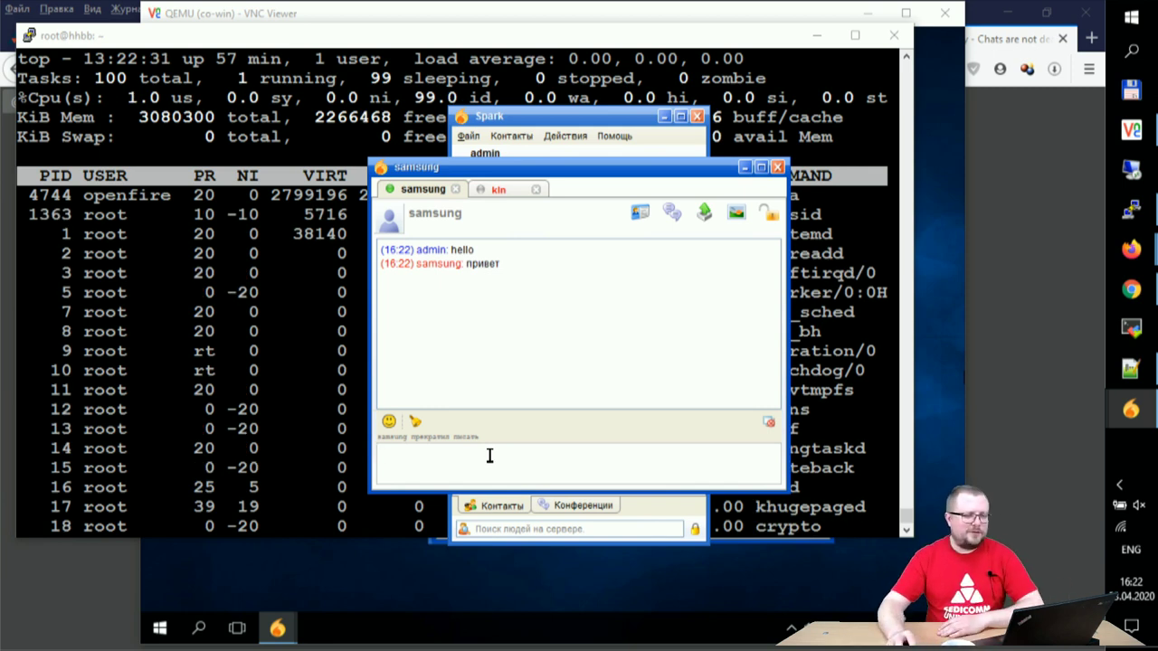
# Step: Start an OTR-encrypted session with the other contact, accepting the unverified key, then close the chat
pyautogui.click(500, 189)
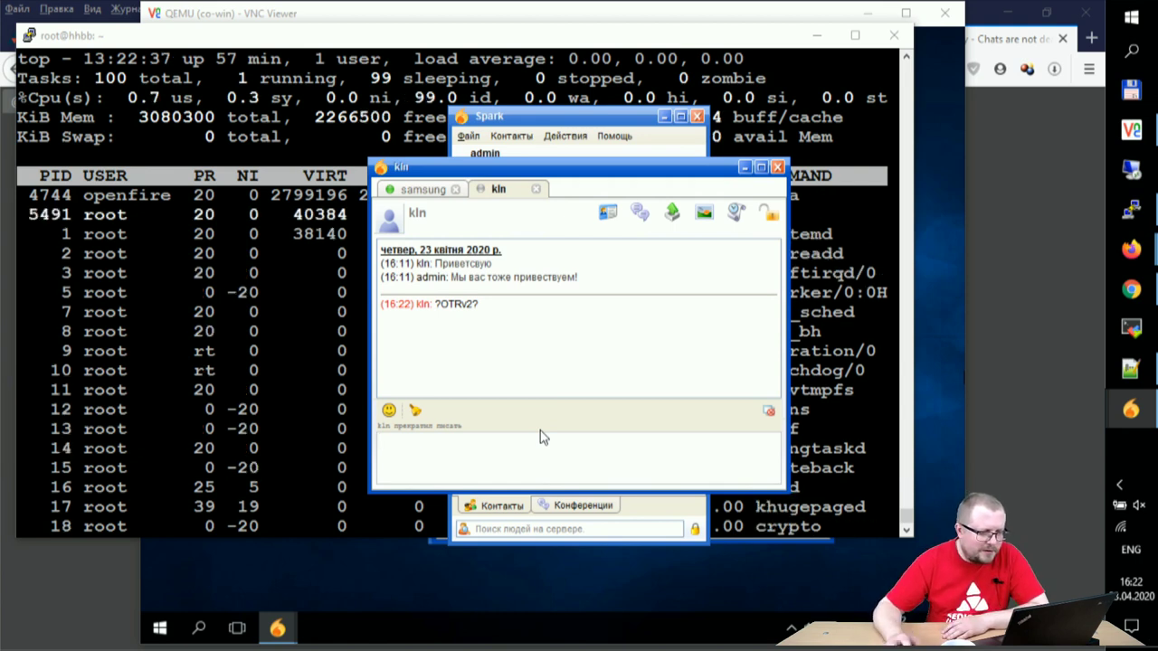
pyautogui.click(768, 213)
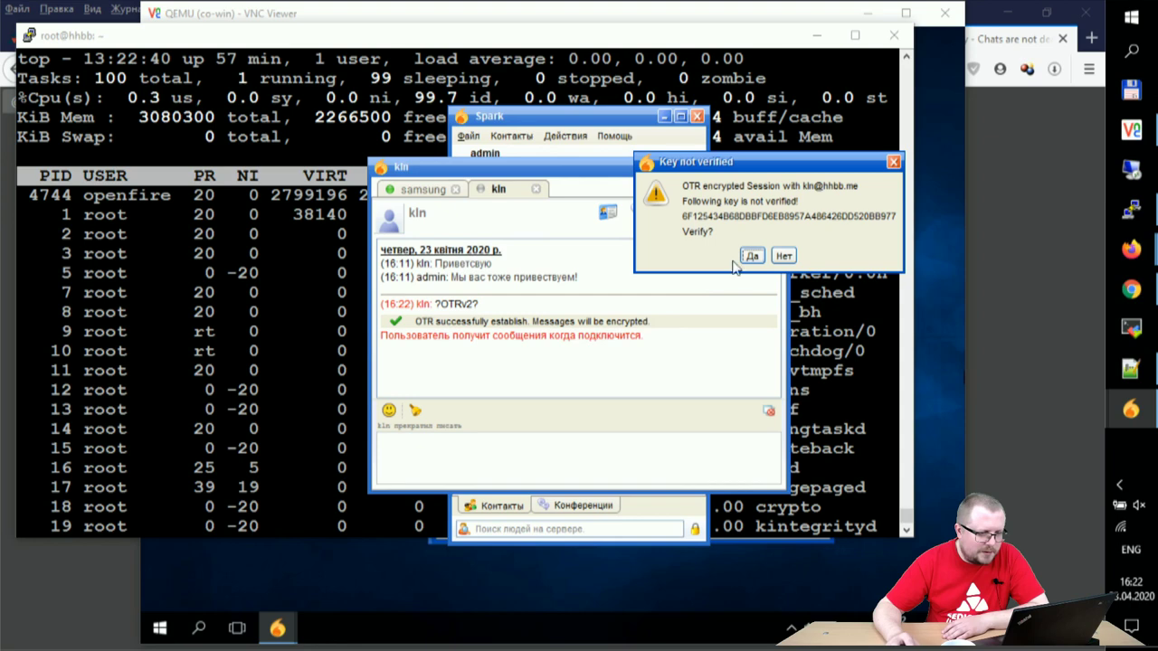
pyautogui.click(749, 255)
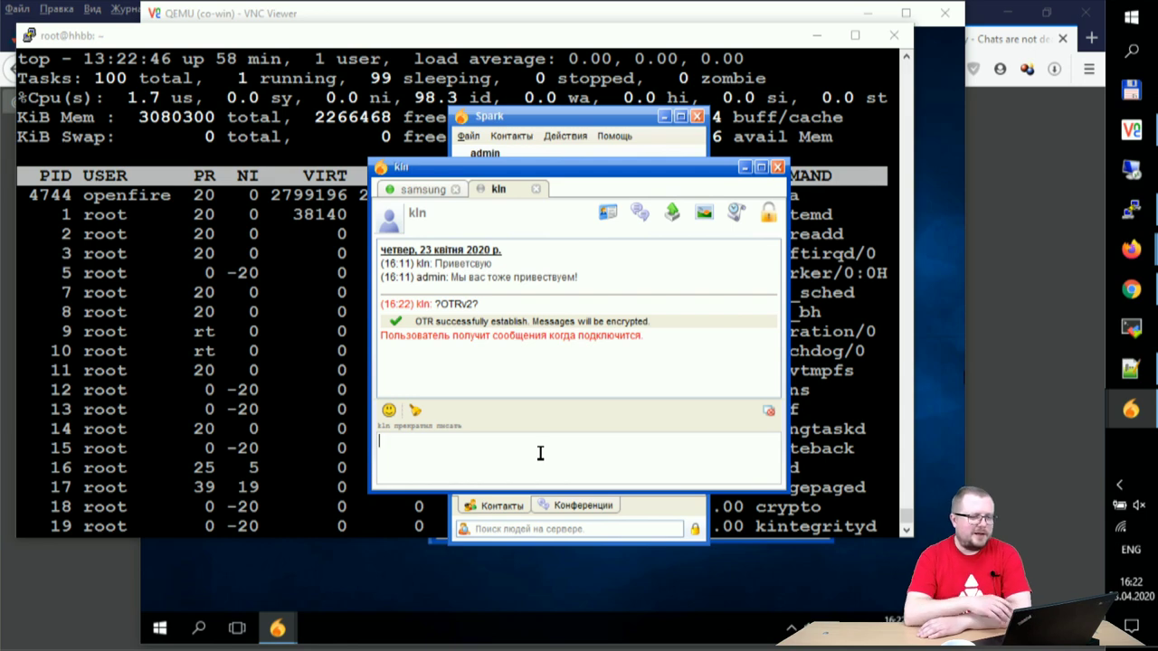
pyautogui.click(420, 191)
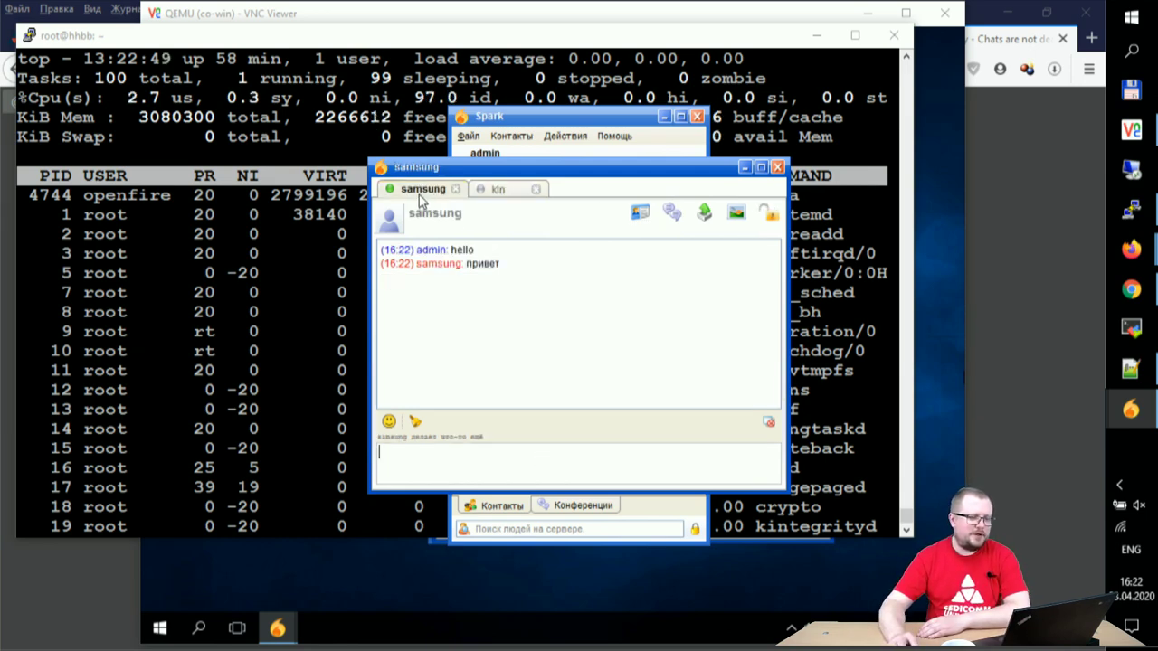
pyautogui.click(495, 190)
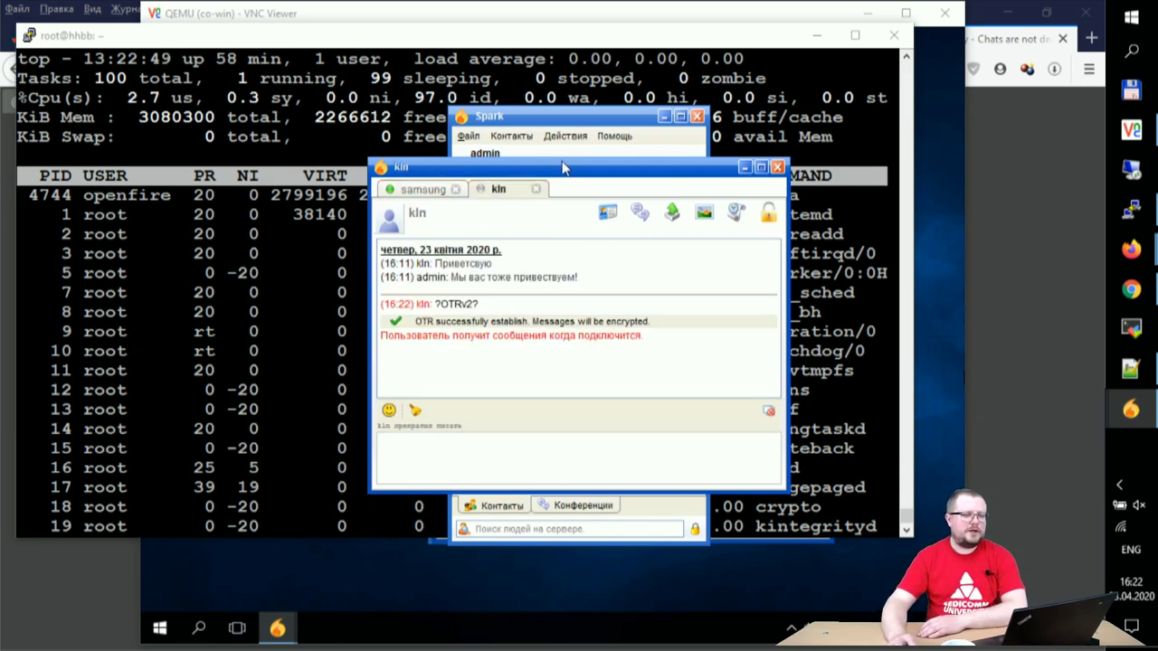
pyautogui.click(652, 45)
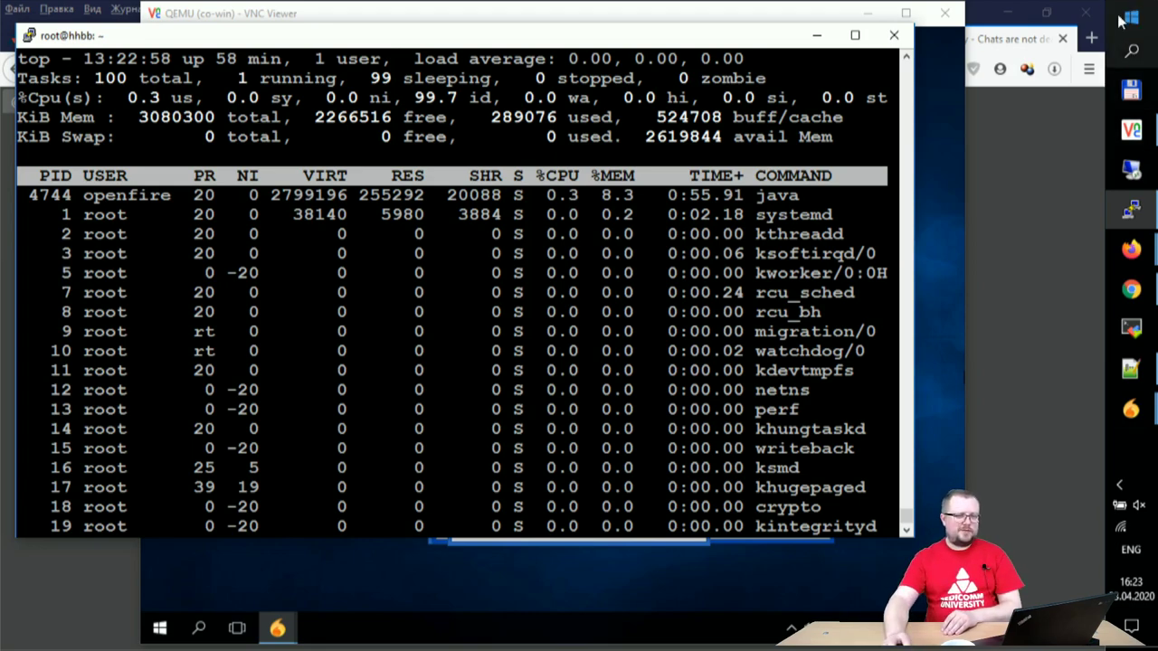
pyautogui.click(817, 36)
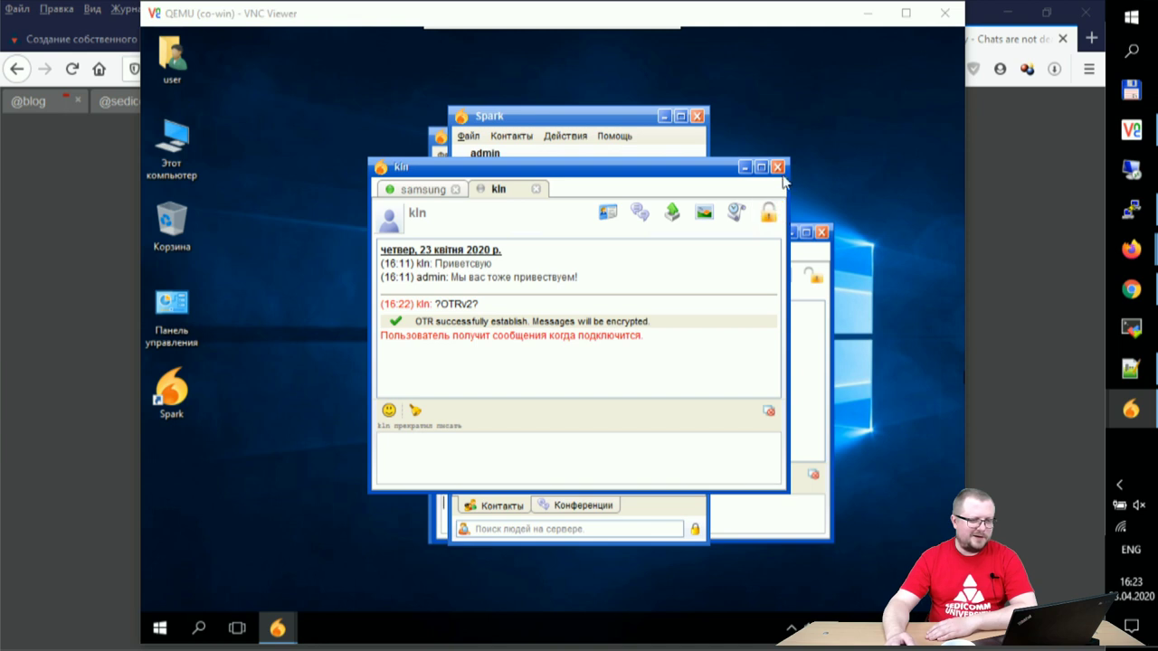
pyautogui.click(777, 167)
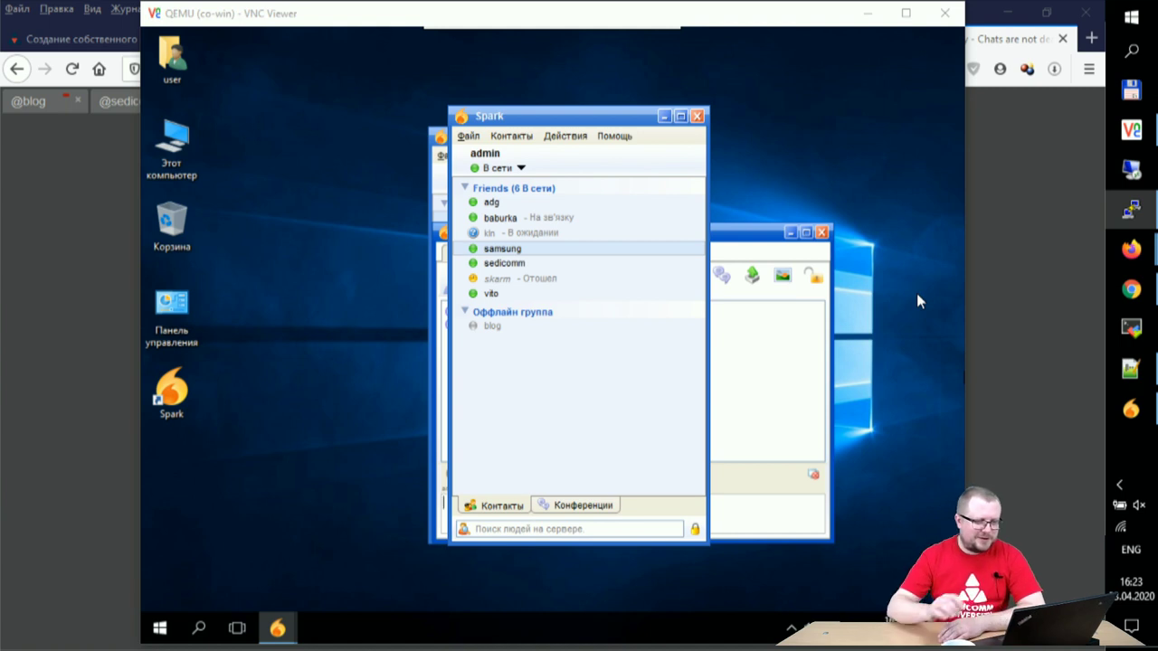
# Step: Show the Openfire User Summary page listing all 13 users and their online status
pyautogui.click(1152, 297)
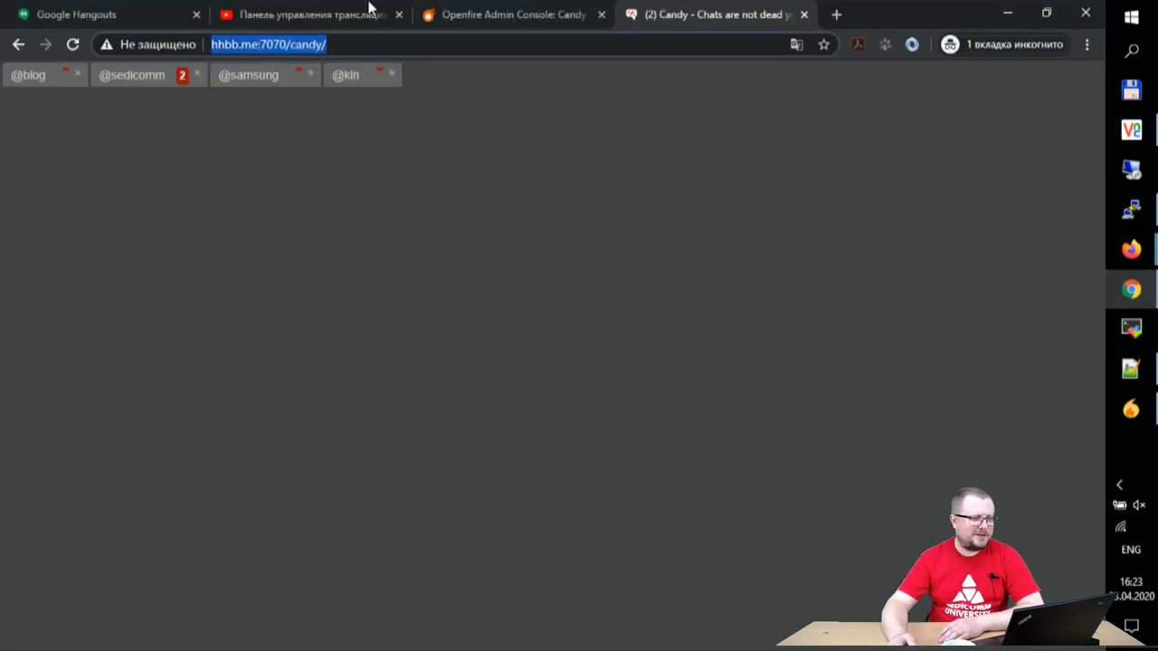
pyautogui.click(489, 13)
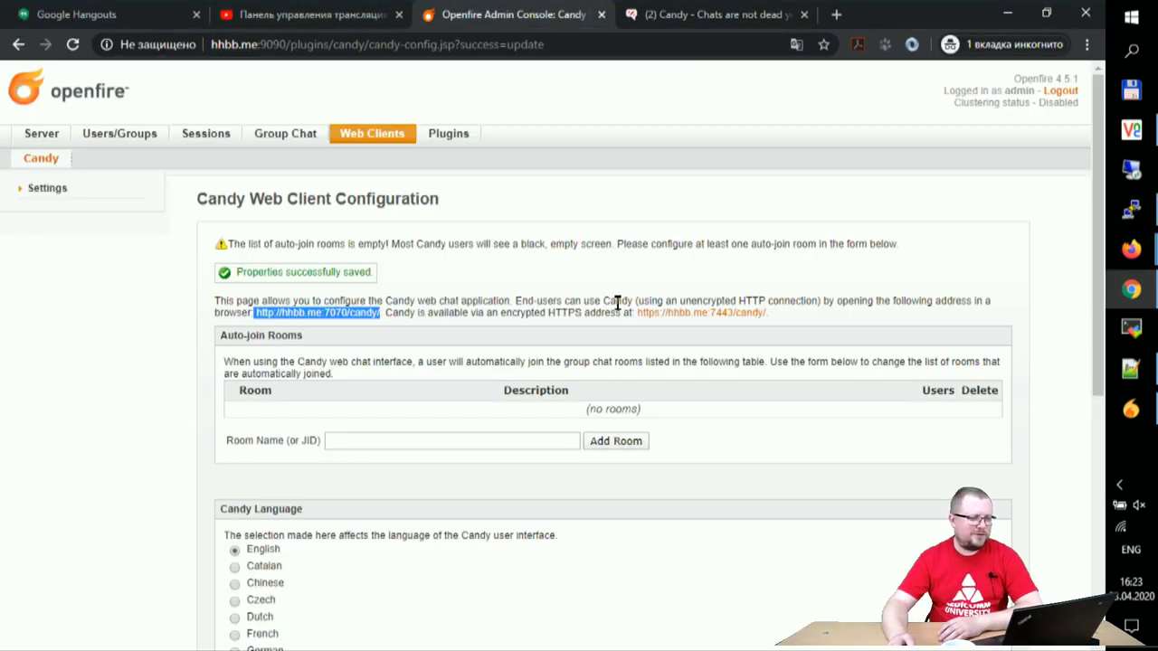
pyautogui.click(143, 137)
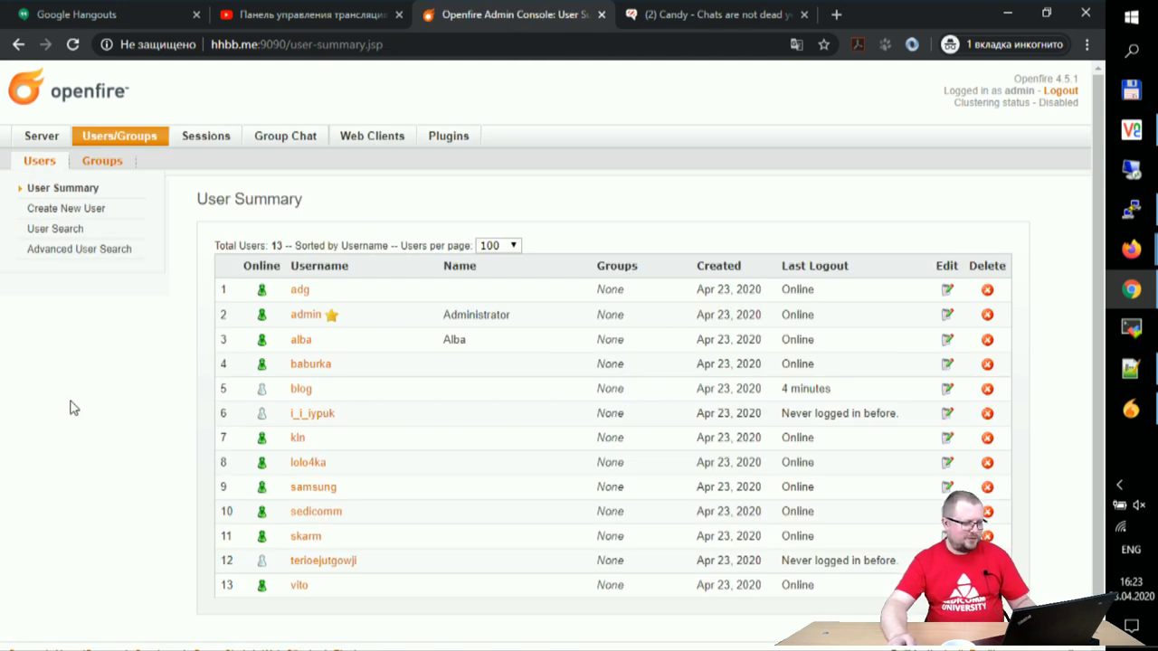